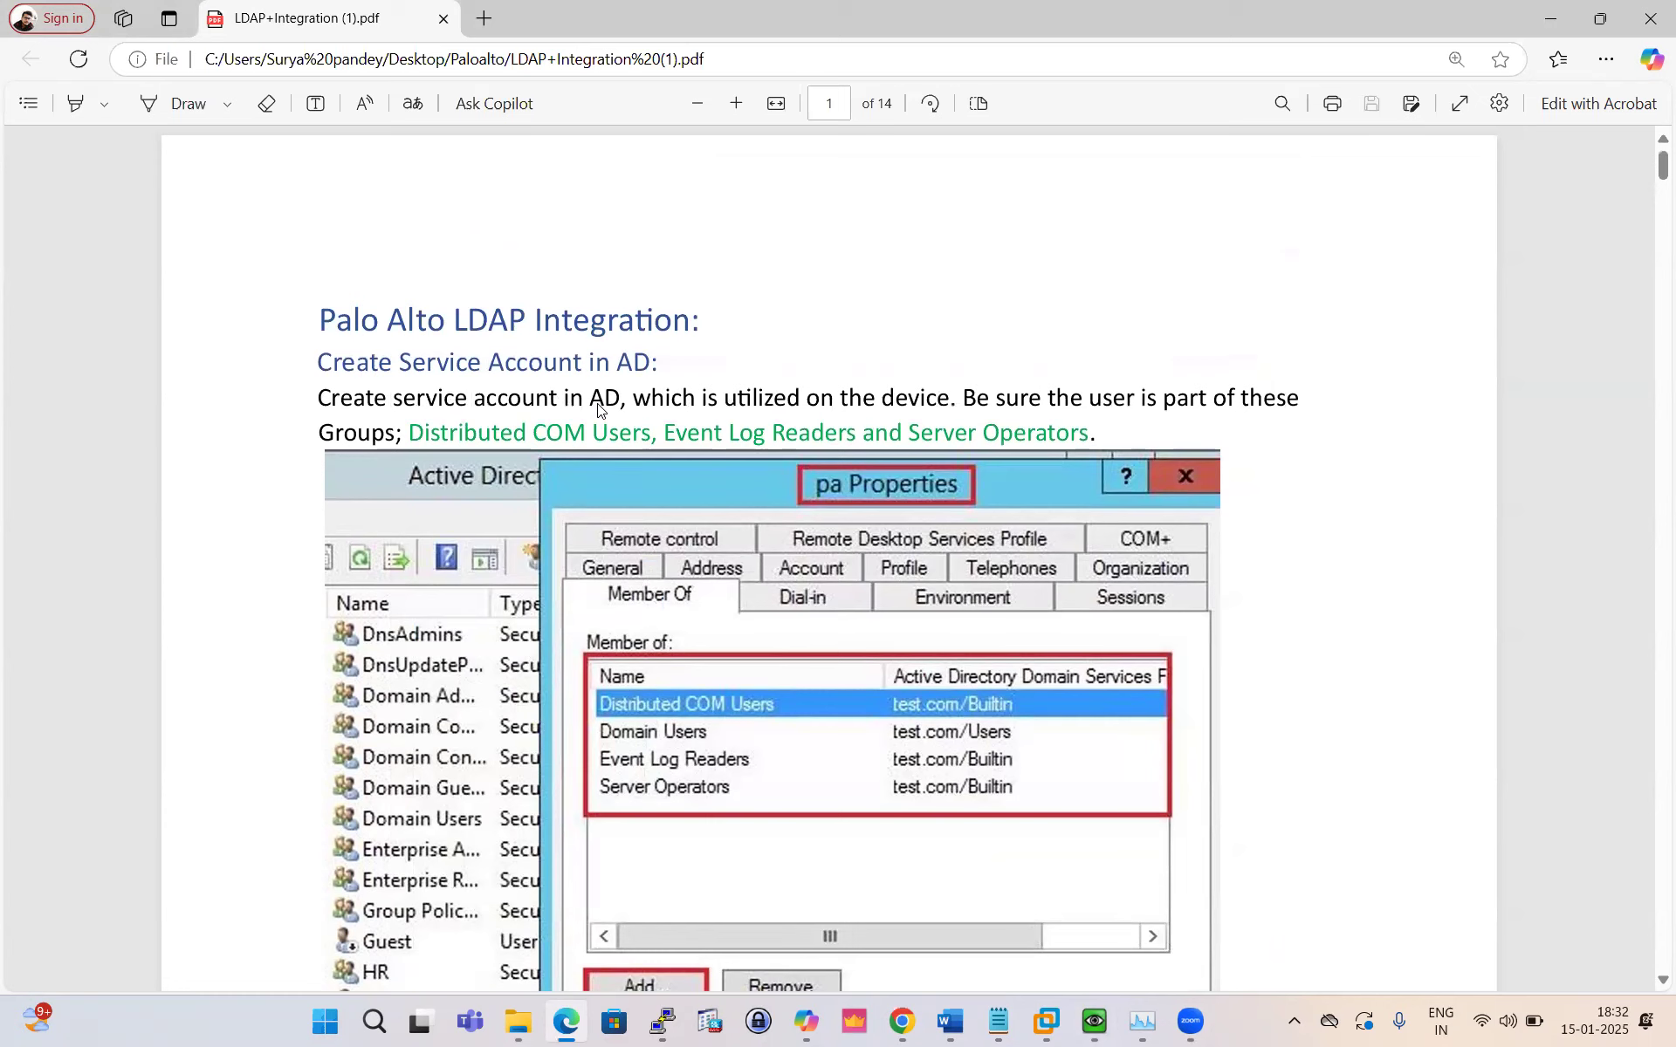
Step: Bring the Notepad notes on Palo Alto Networks User-ID in front of the PDF
left_click(999, 1021)
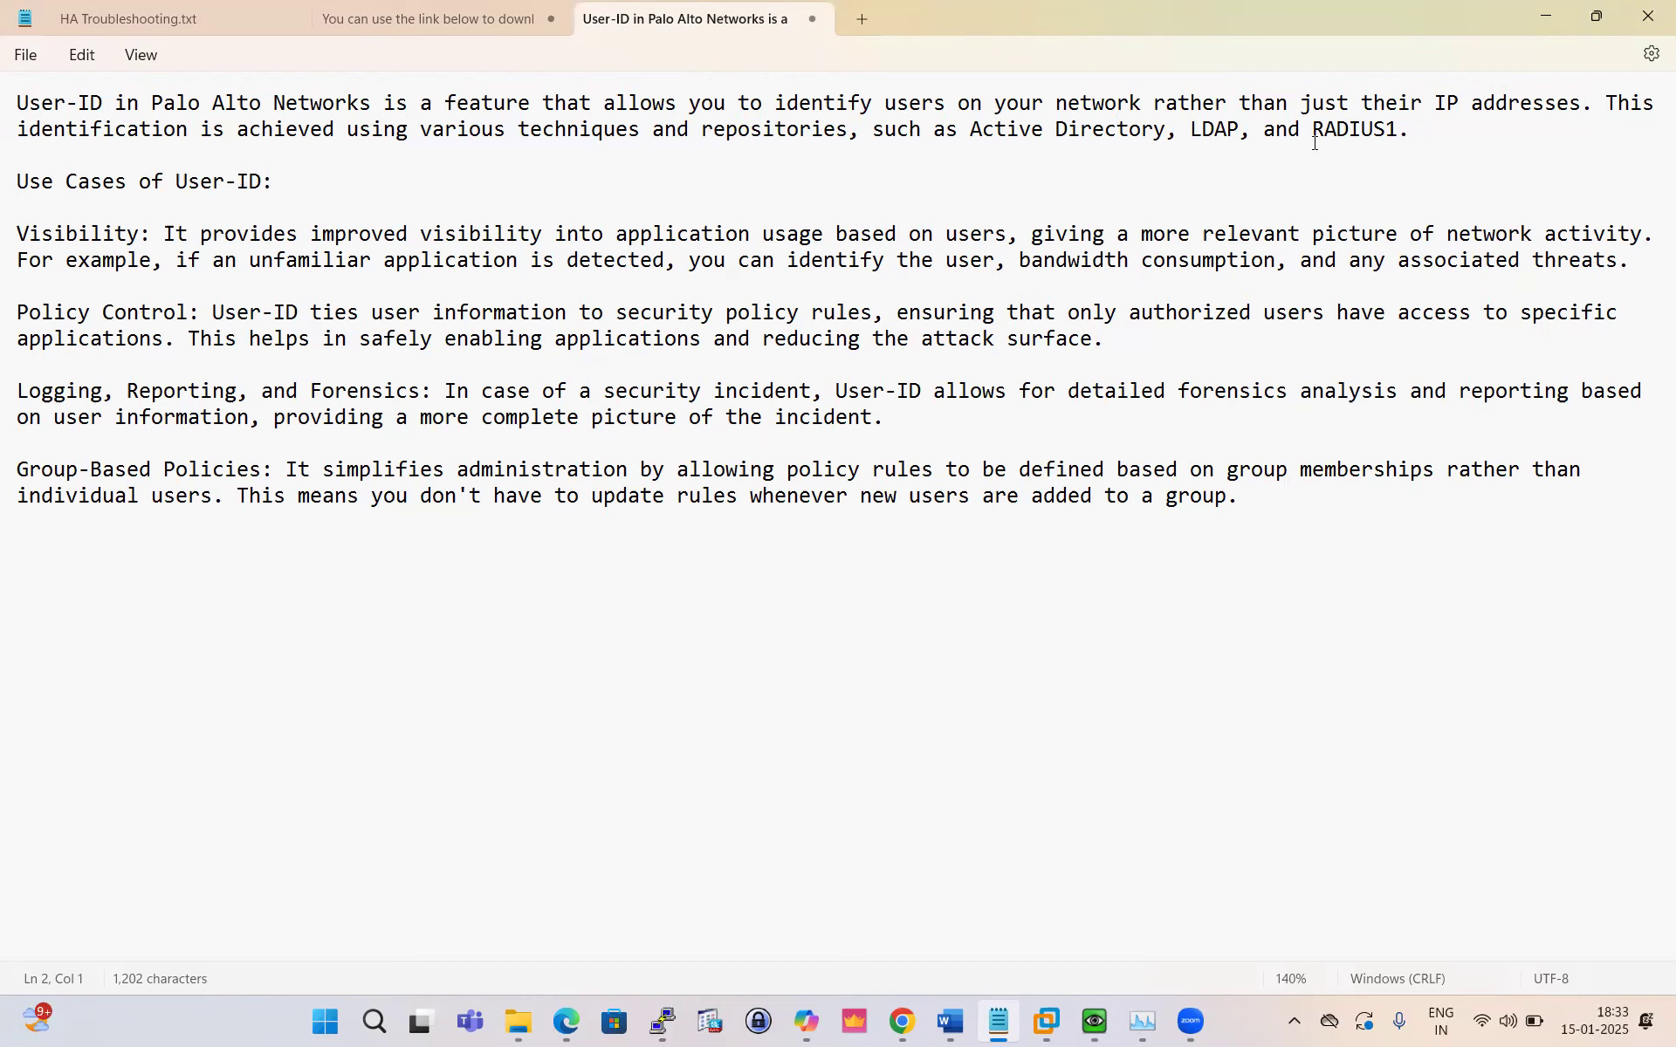
left_click_drag(1399, 129, 2, 96)
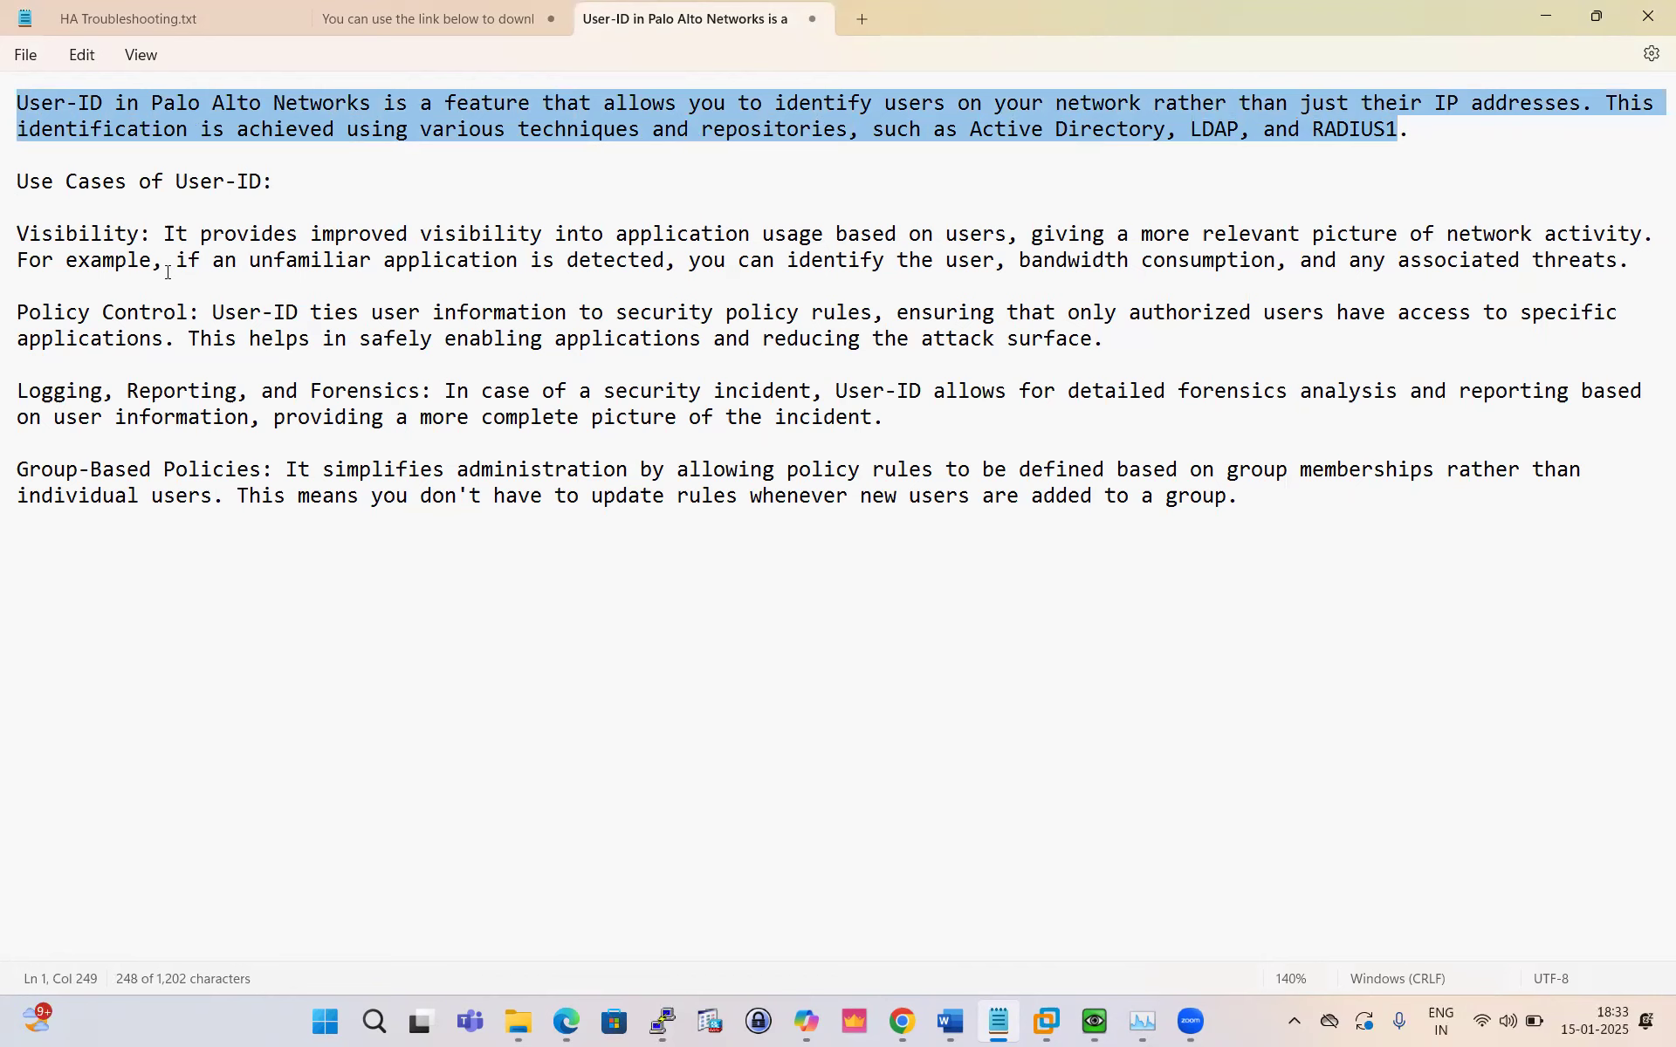
left_click_drag(18, 232, 1012, 239)
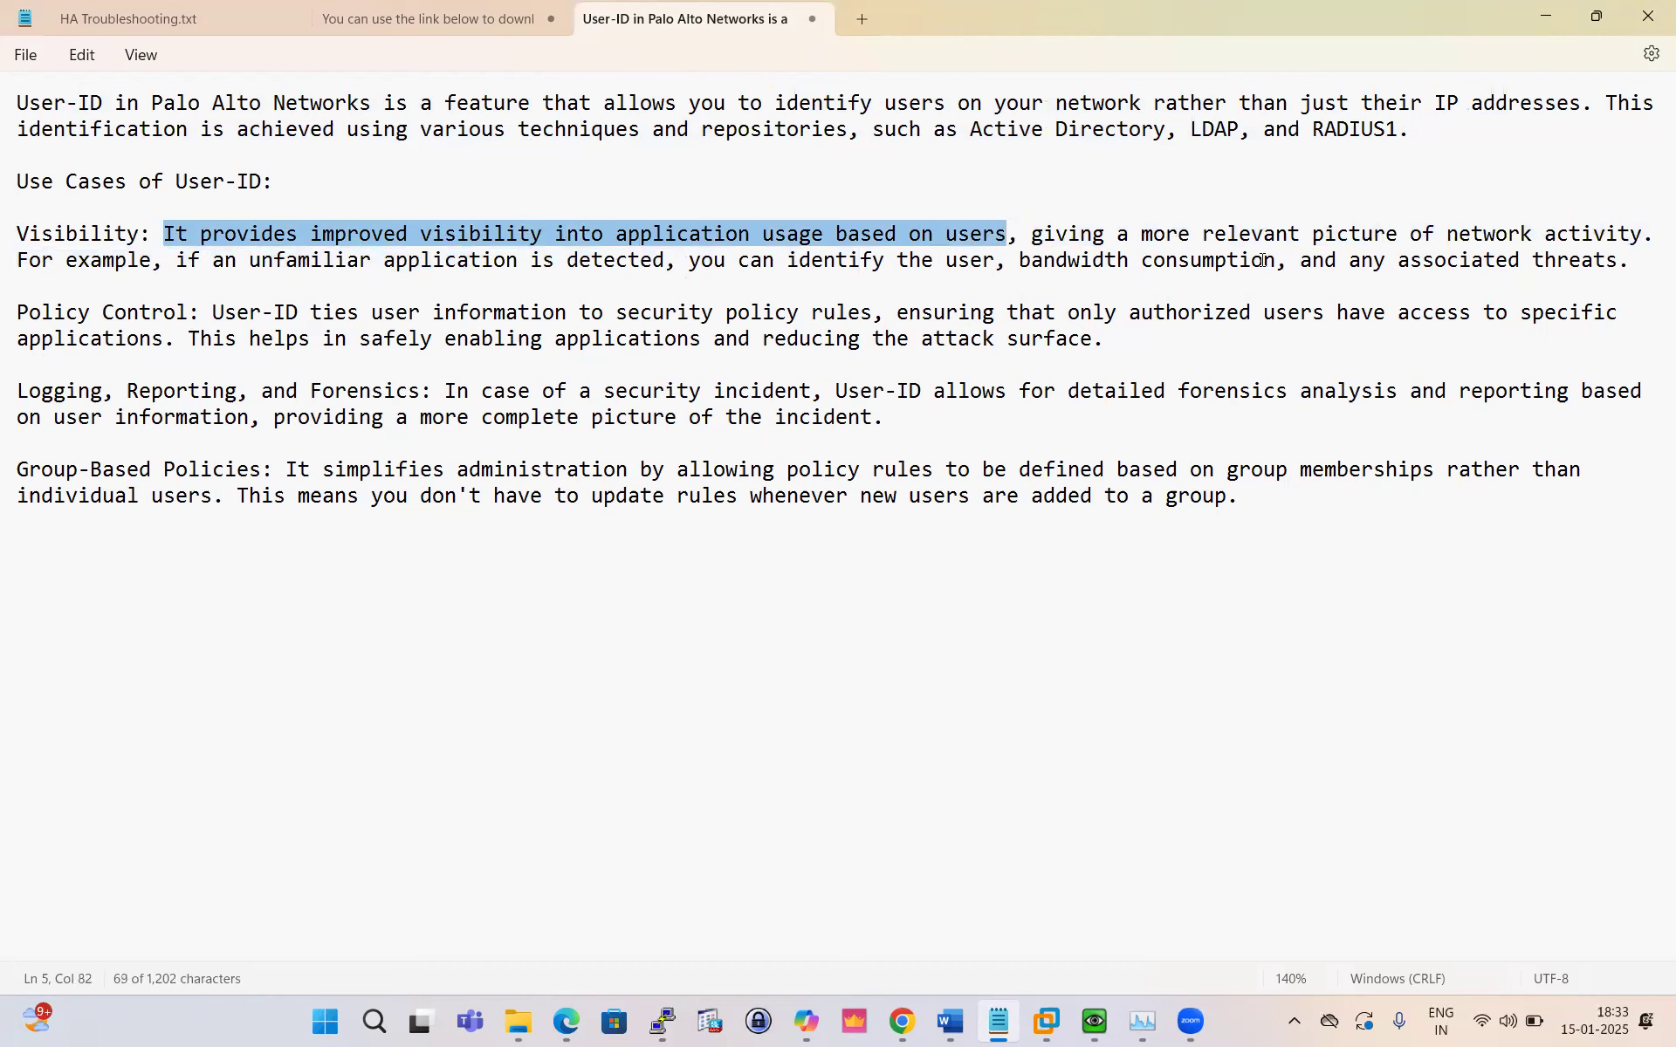
left_click(124, 281)
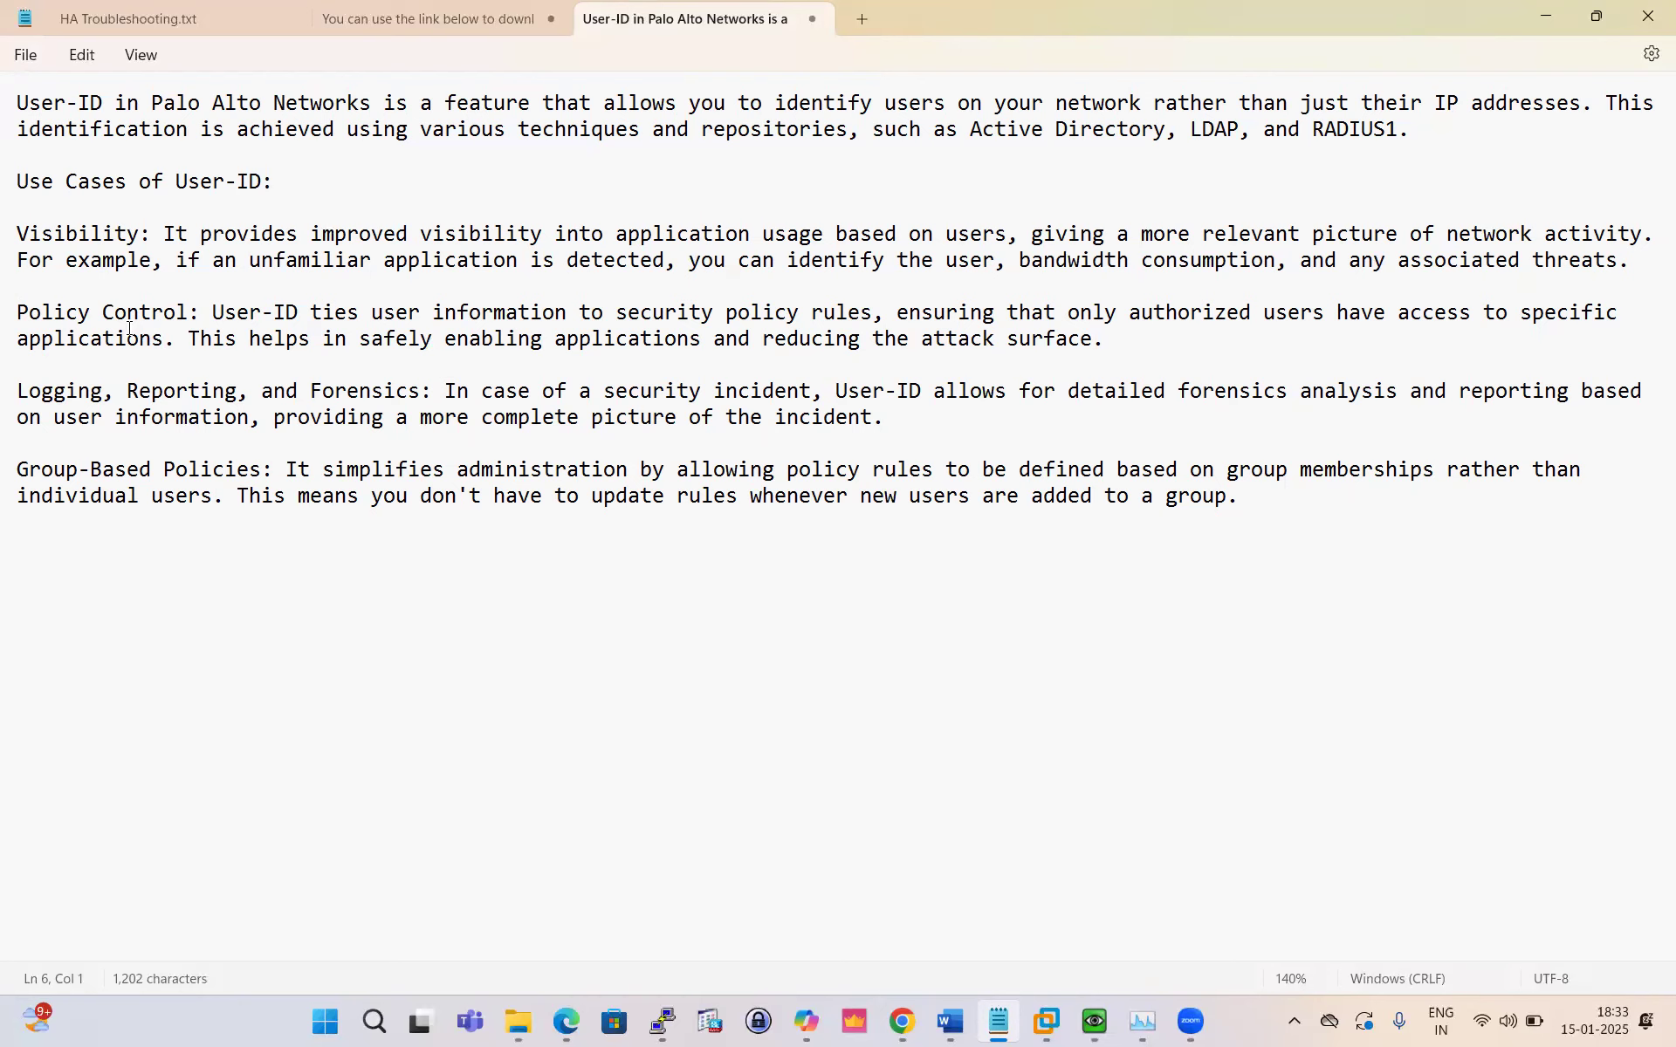
left_click_drag(17, 234, 437, 260)
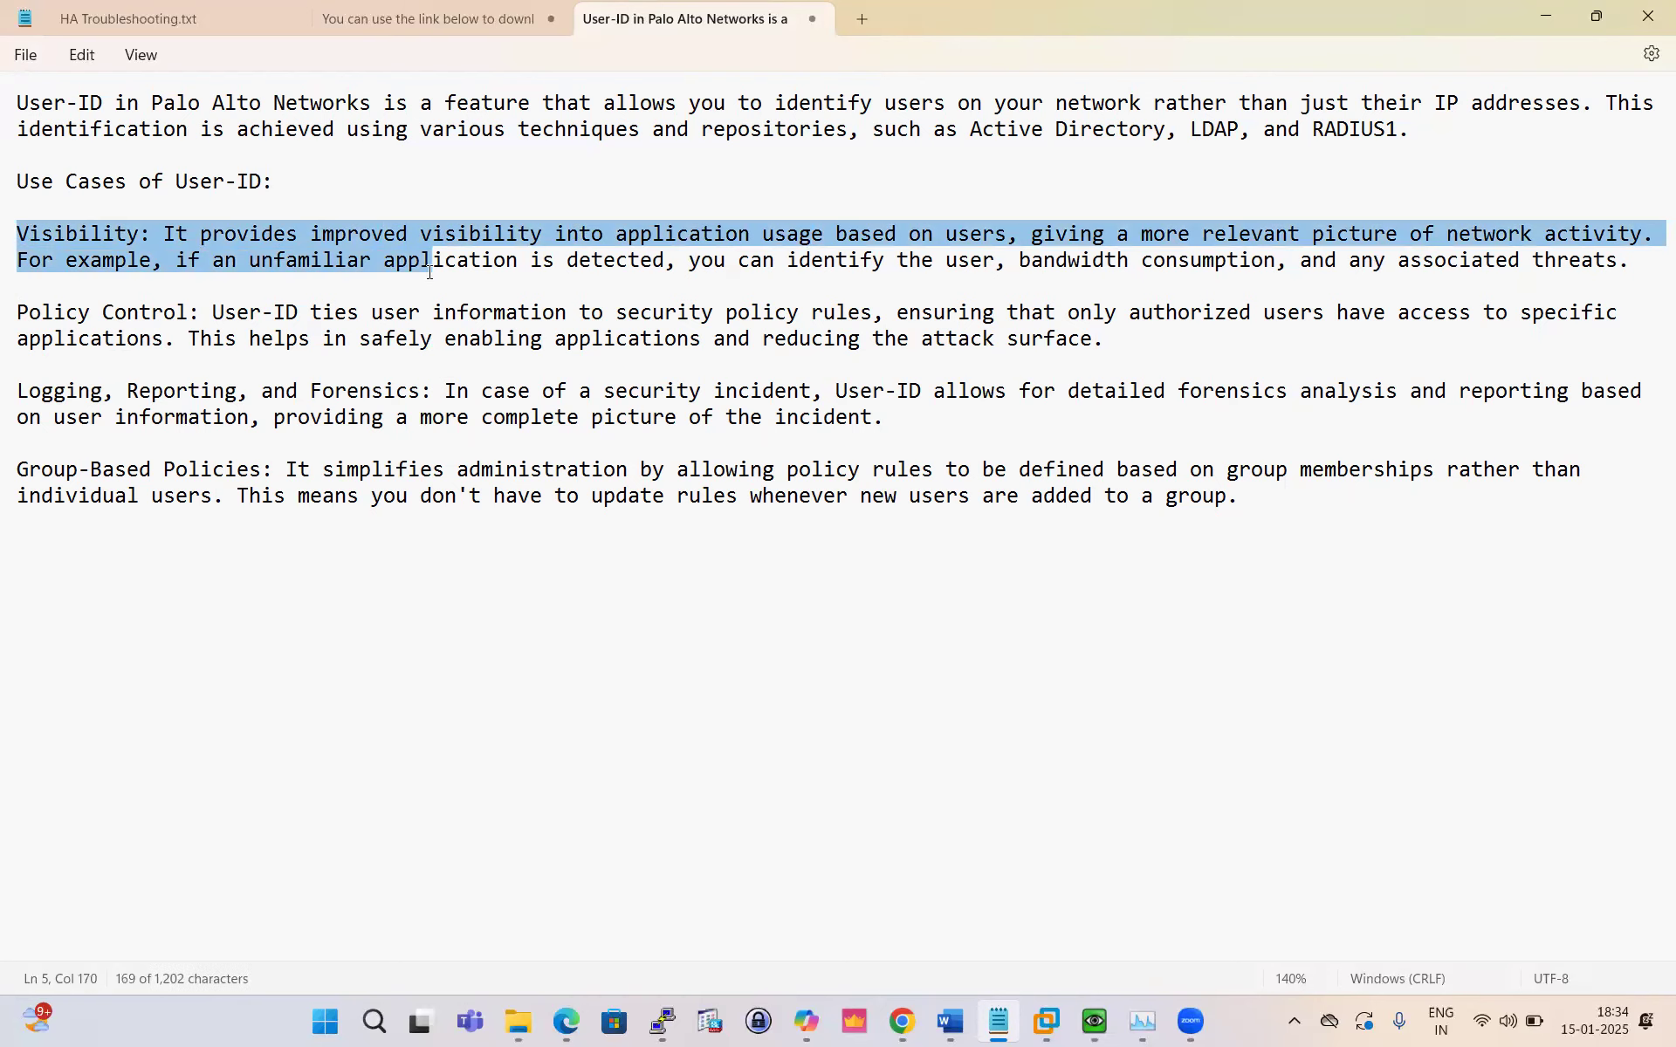
Step: Highlight the Policy Control and Group-Based Policies use cases in the User-ID notes
left_click(127, 338)
left_click_drag(211, 313, 16, 312)
left_click_drag(743, 295, 1297, 360)
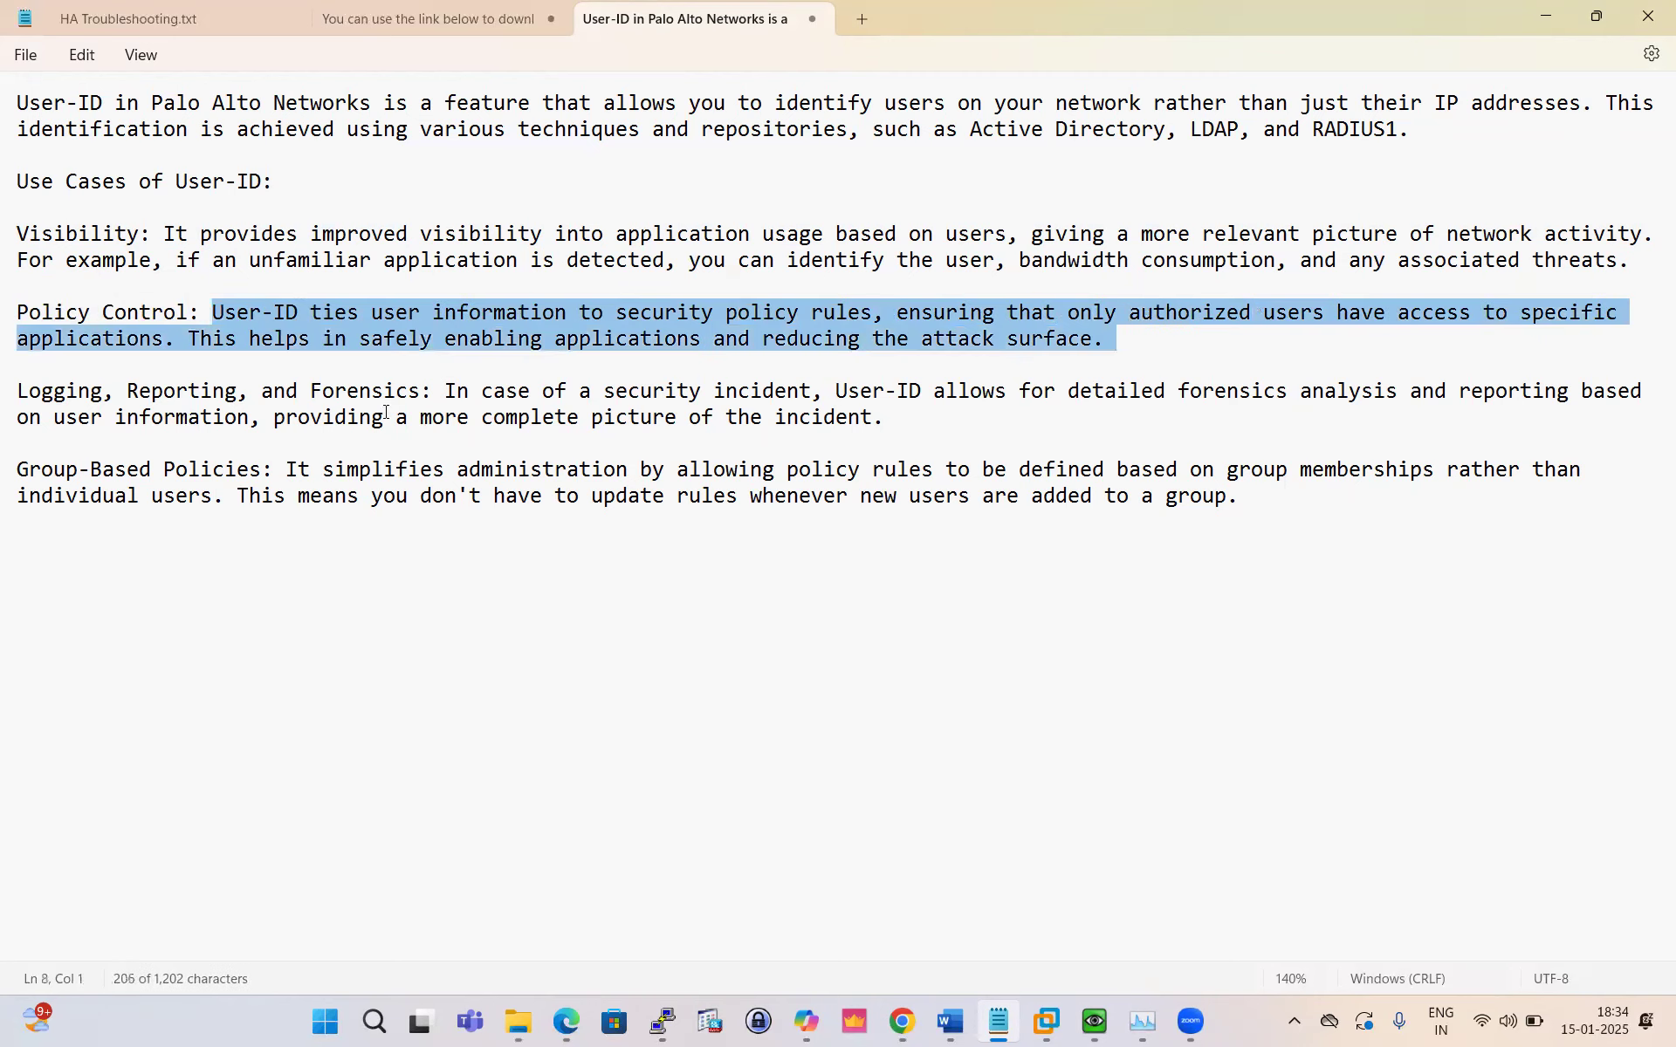
left_click(110, 372)
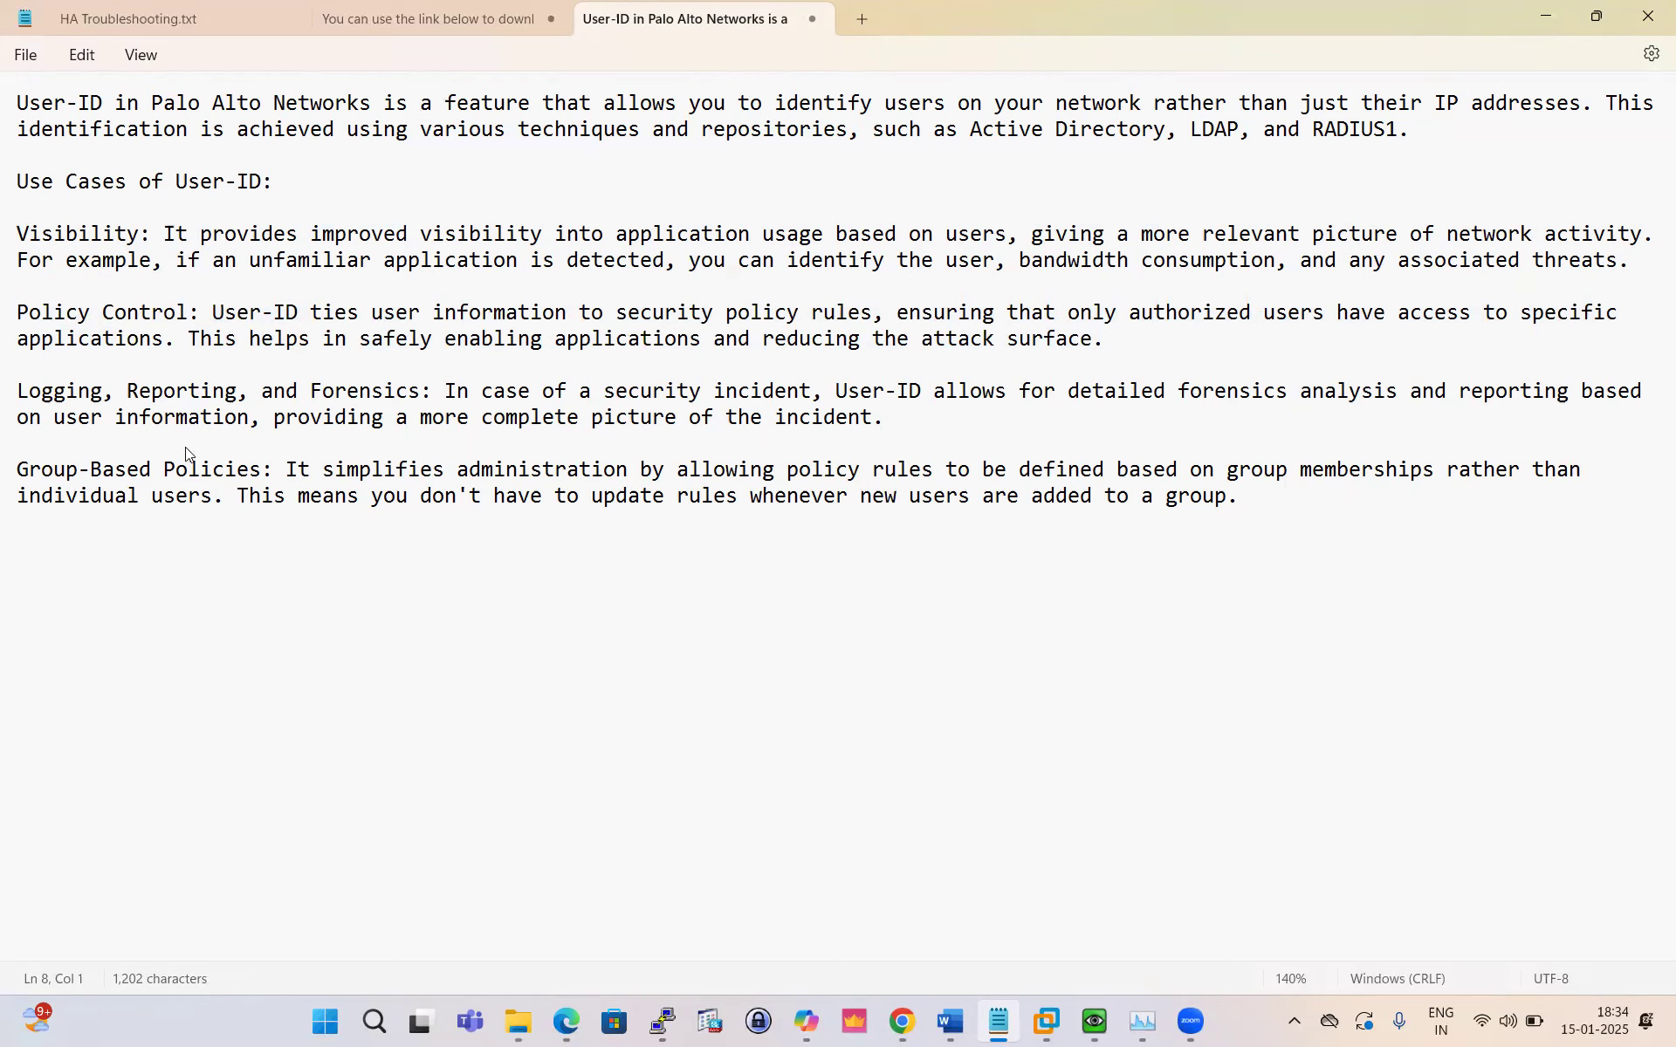
left_click(29, 475)
left_click_drag(112, 472, 504, 471)
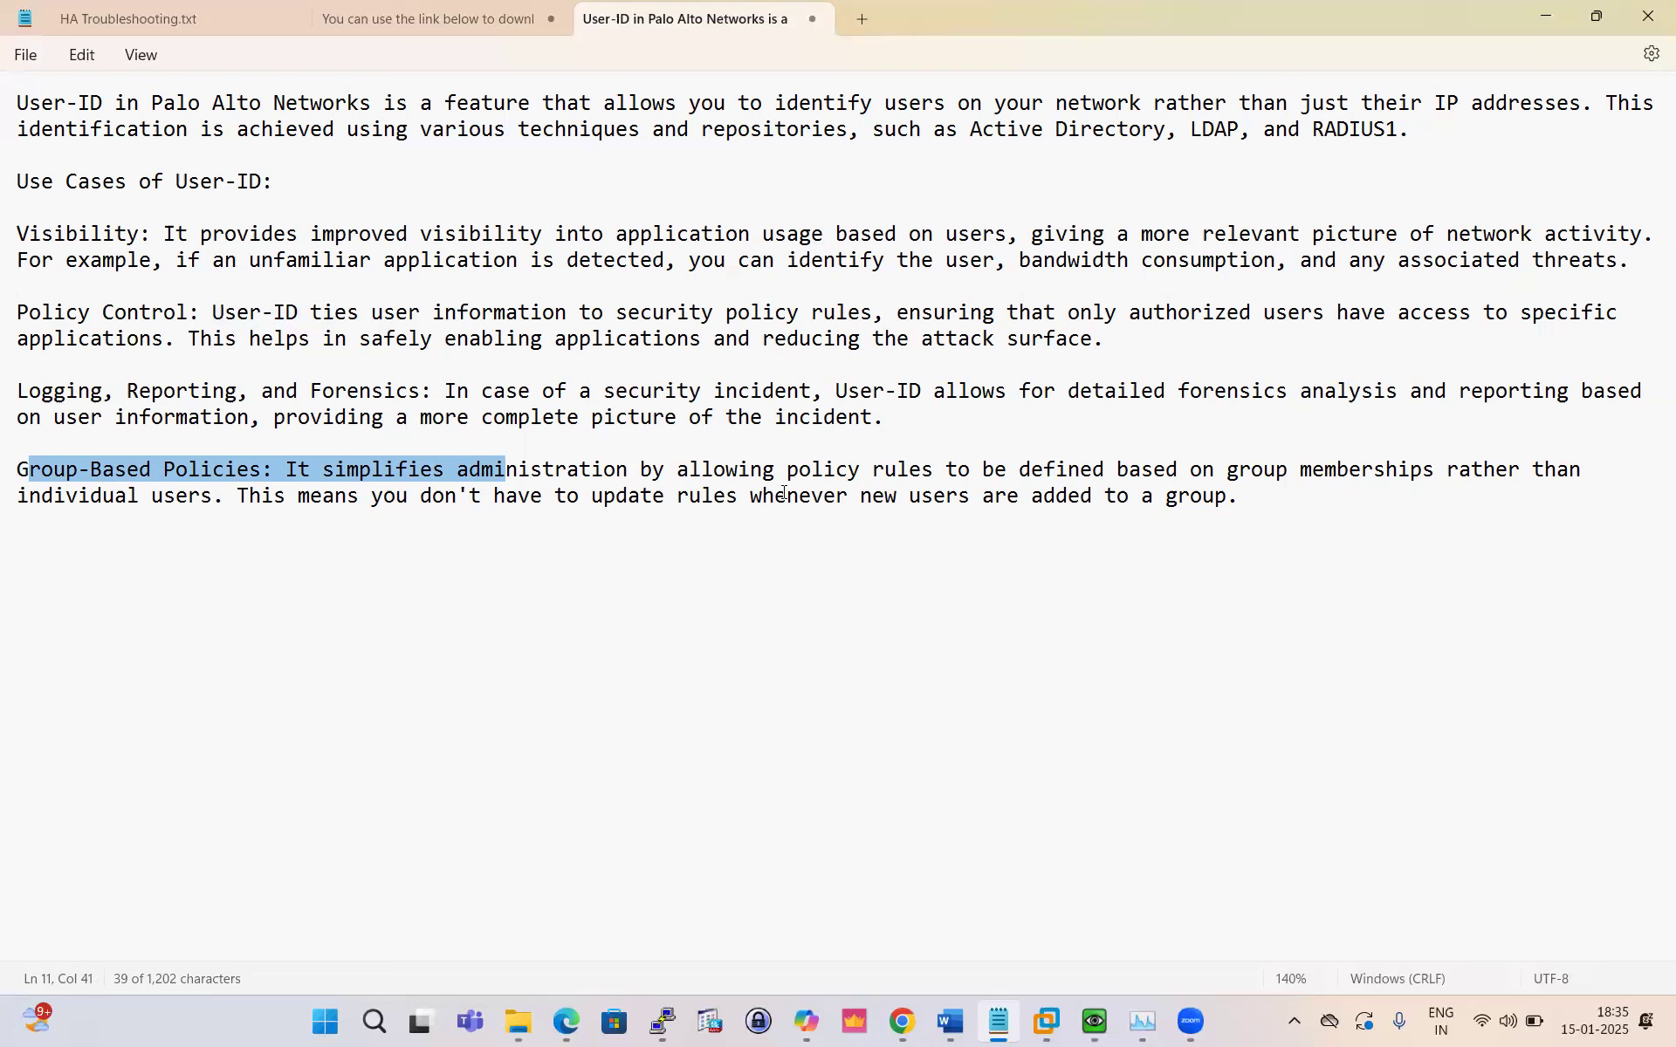
Step: Select all the notes, then switch to the EVE lab topology in Chrome
key("ctrl+a")
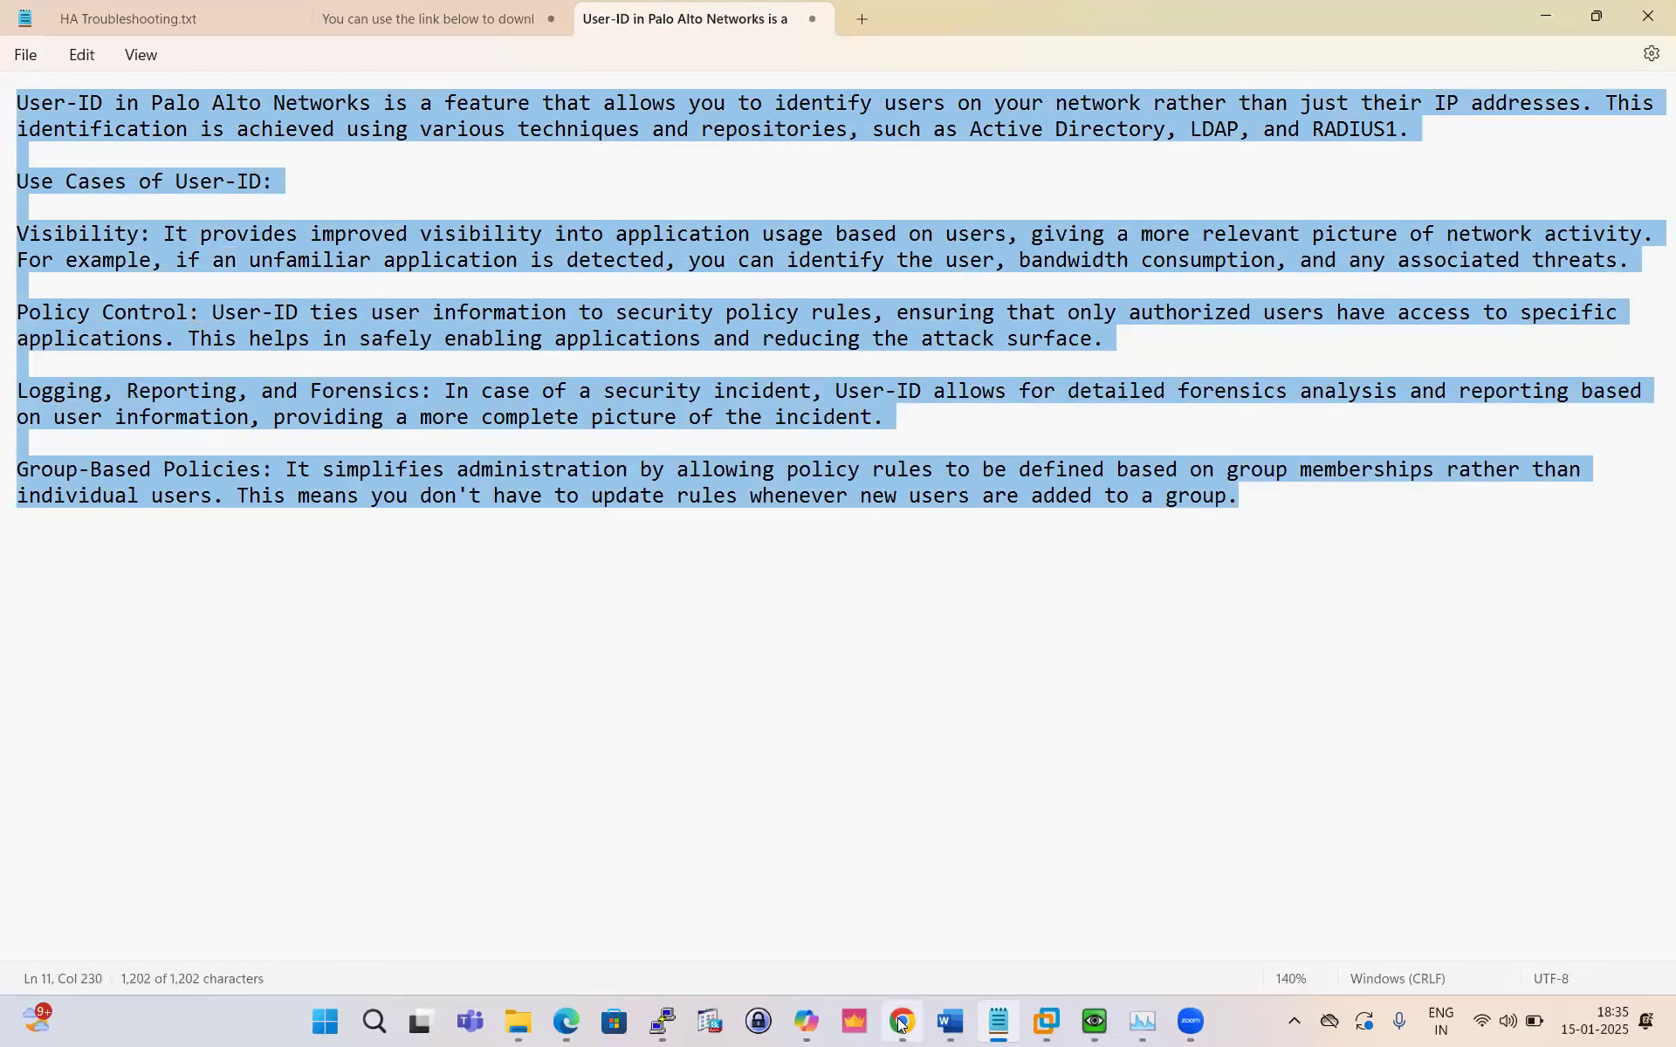
mouse_move(901, 1019)
left_click(878, 914)
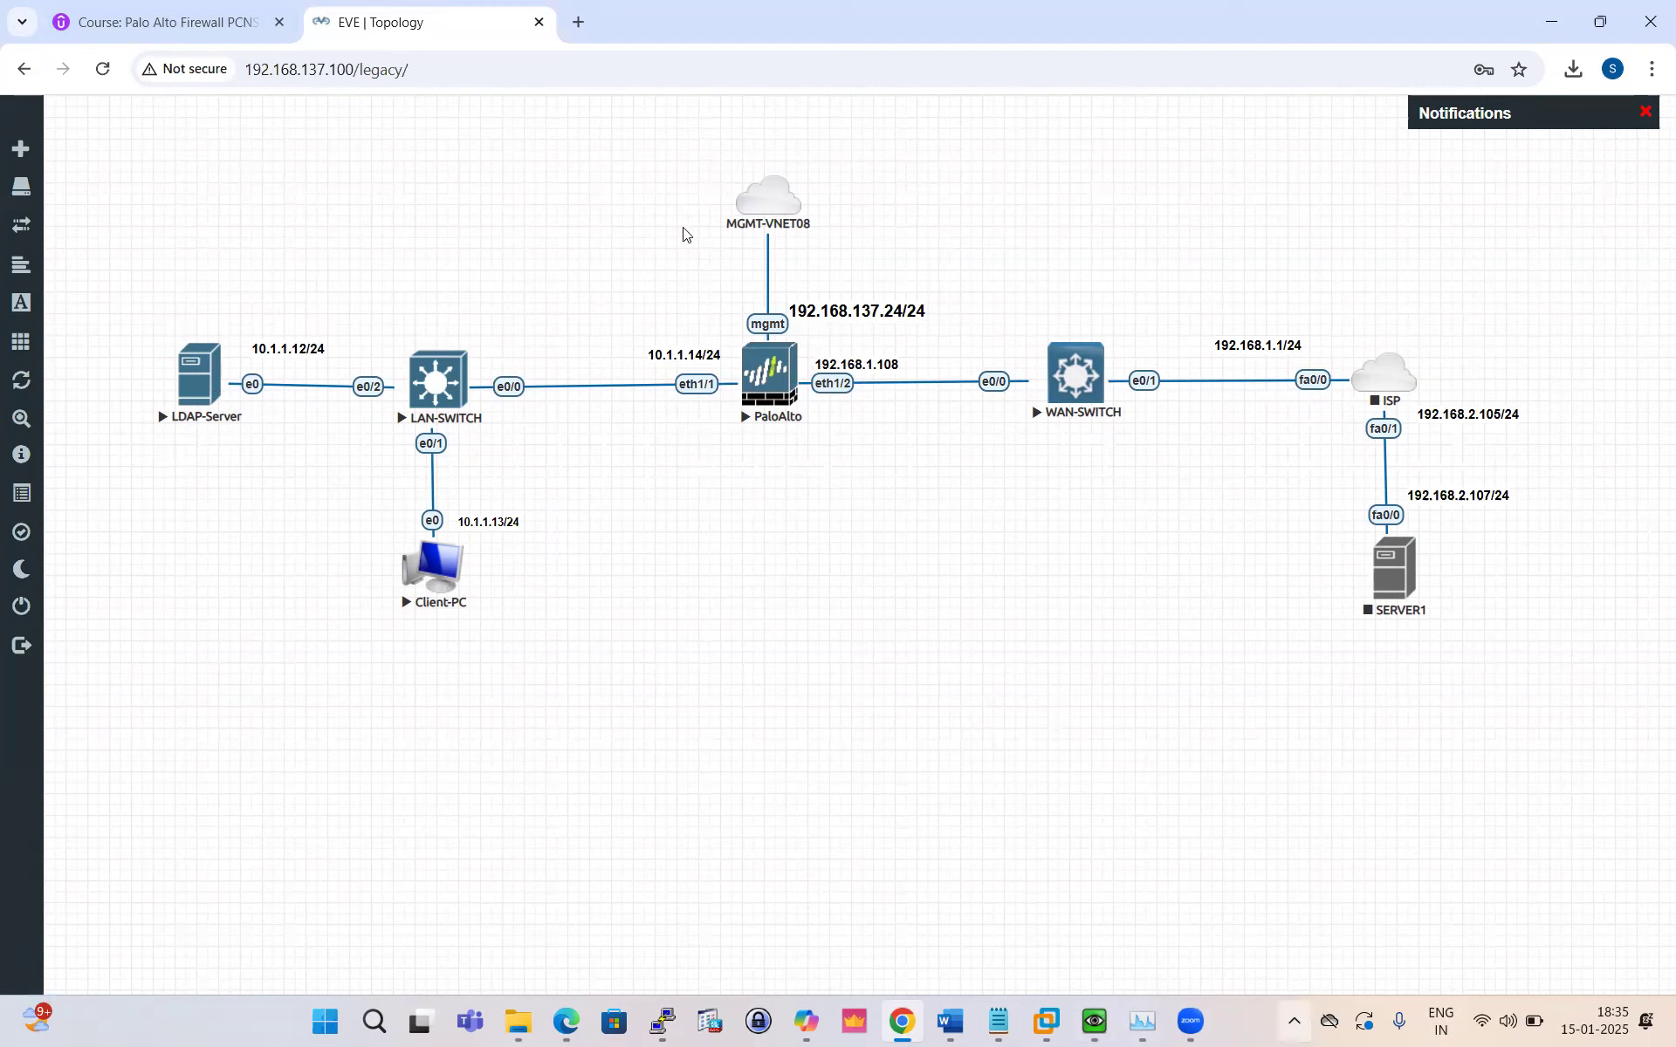
Step: Open a new blank Chrome tab beside the EVE-NG topology tab
left_click(577, 22)
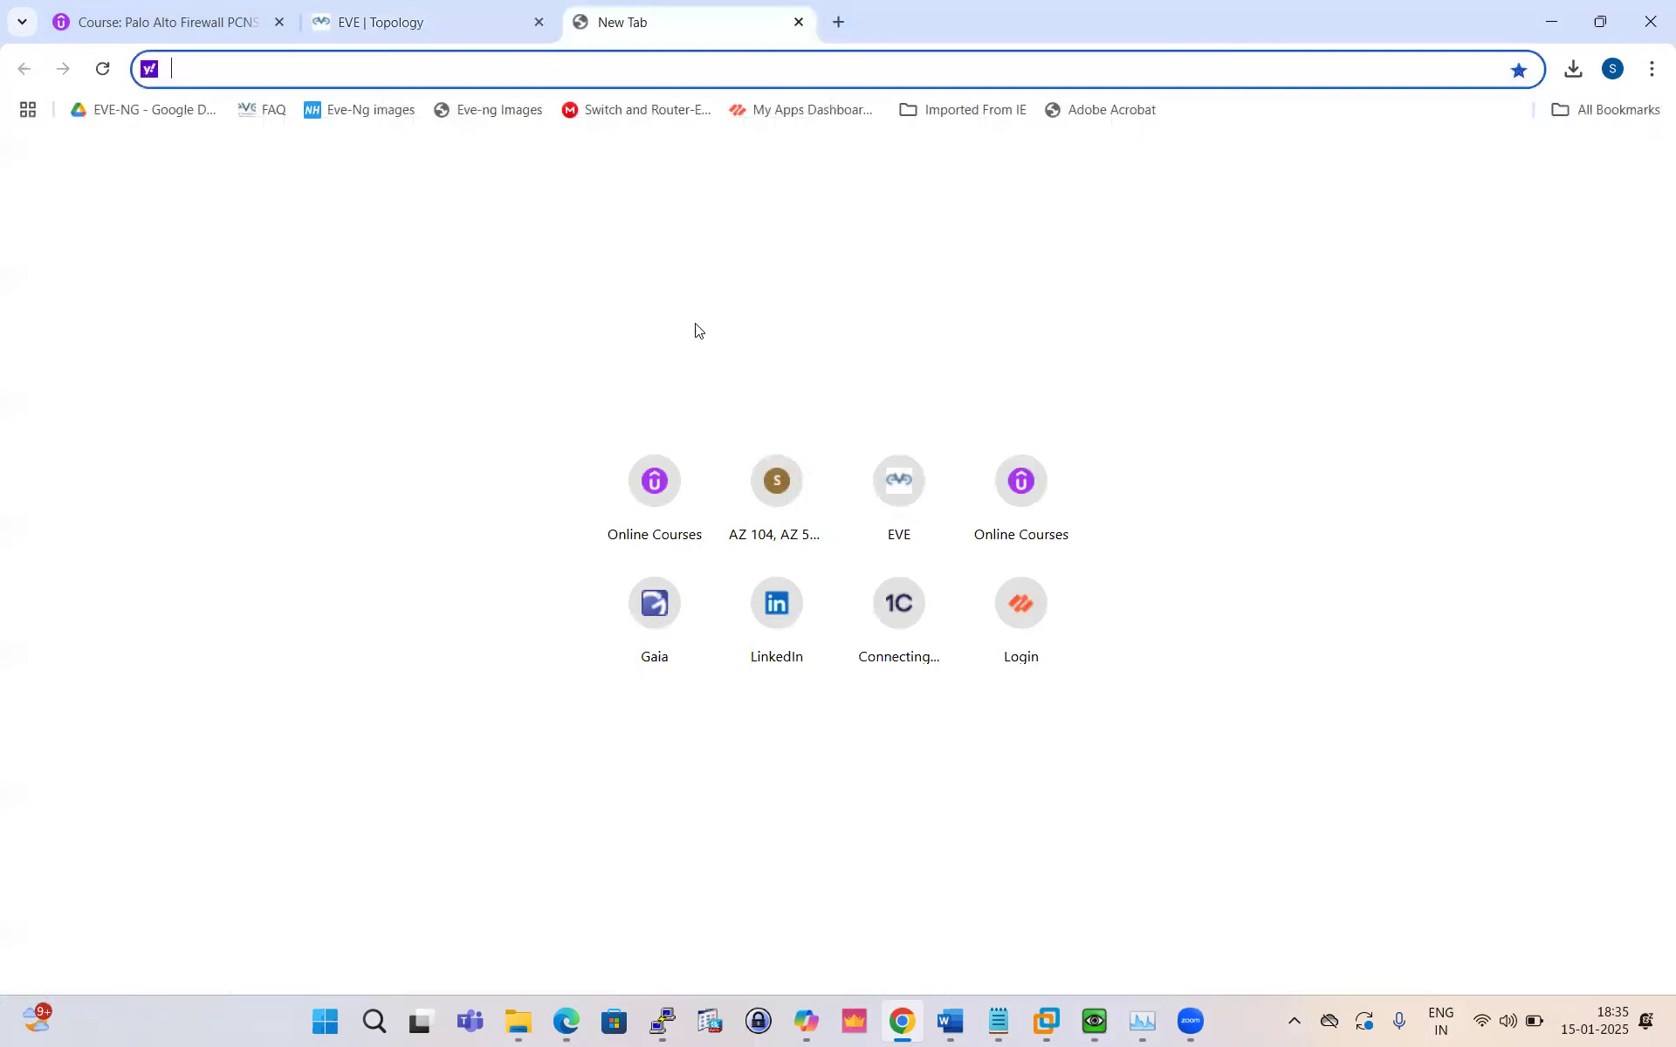
Step: Log in to the firewall web UI with the admin username and password, then return to the PDF
left_click(1023, 609)
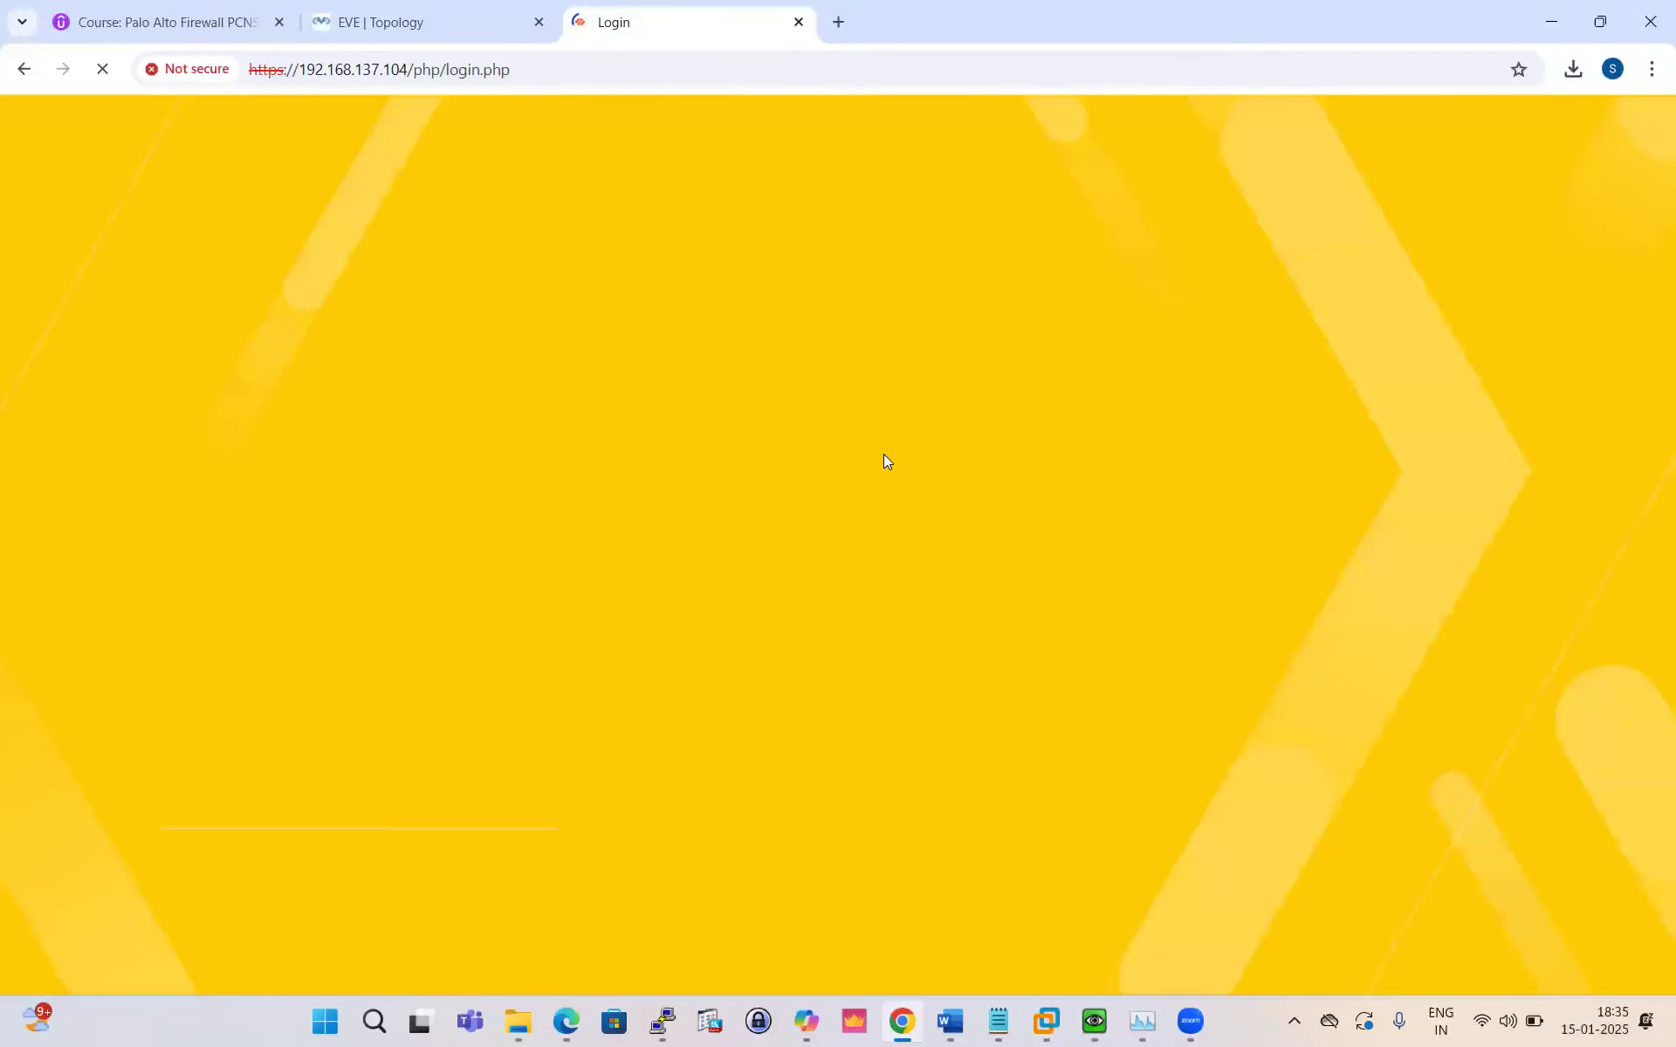
type("admin")
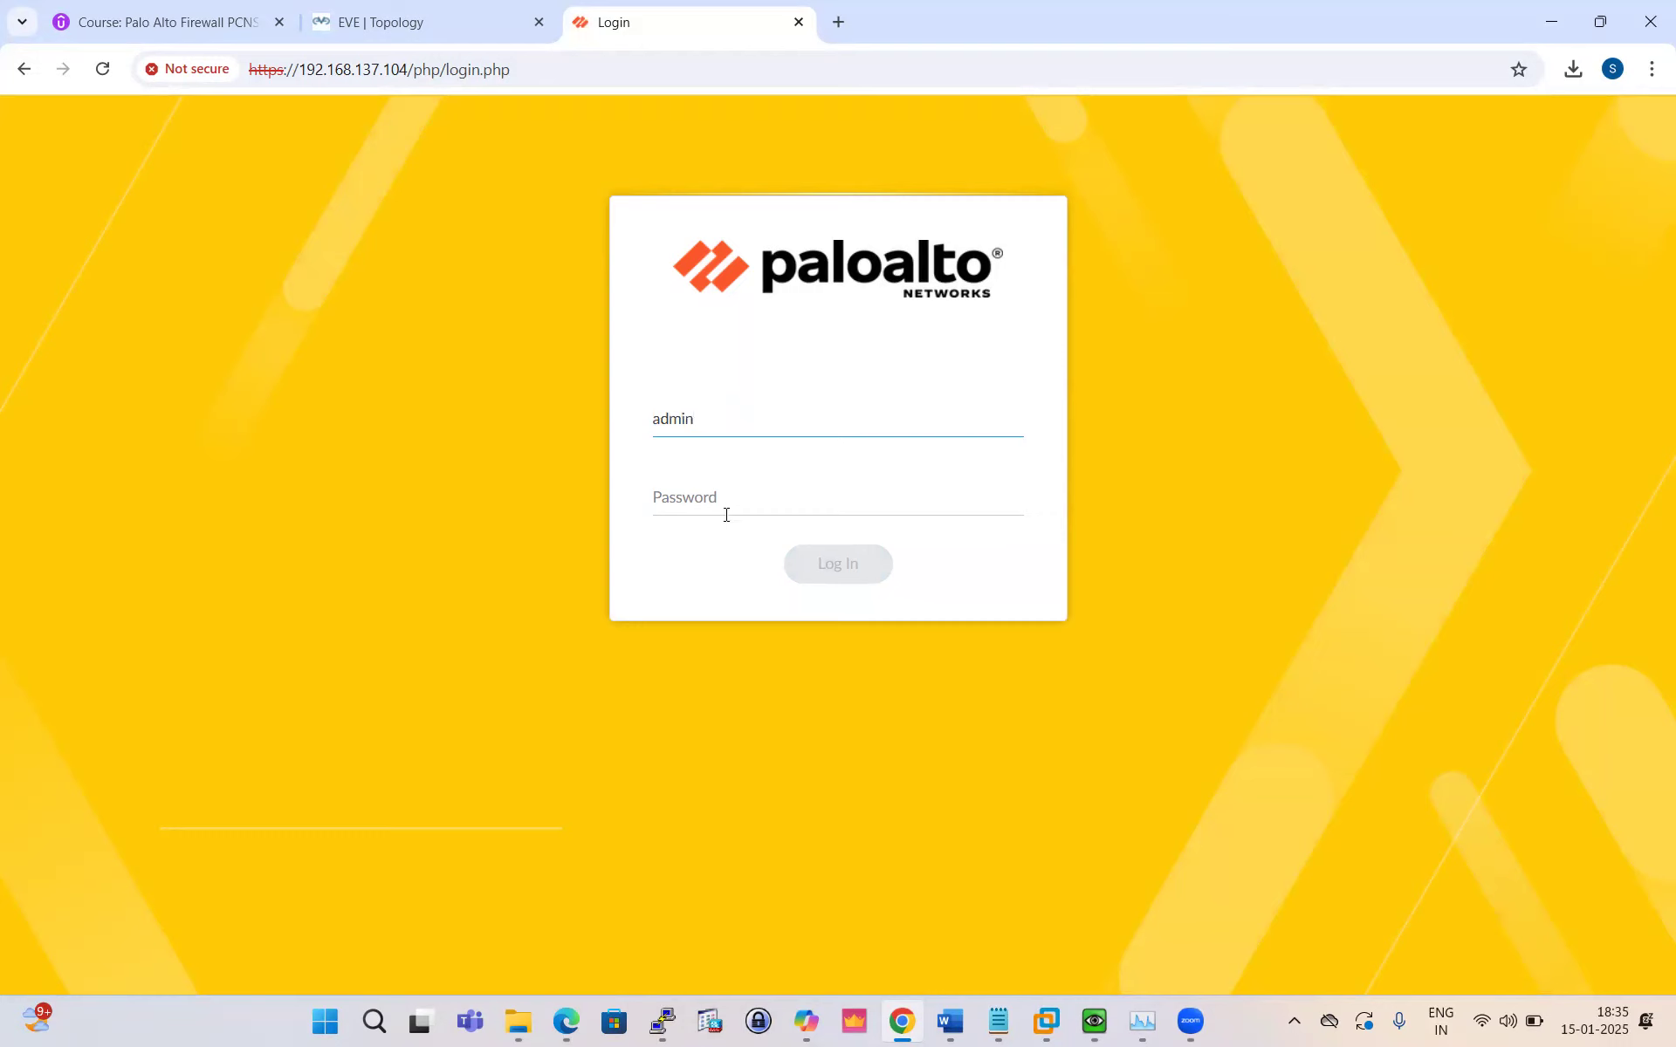
left_click(716, 502)
type("admin")
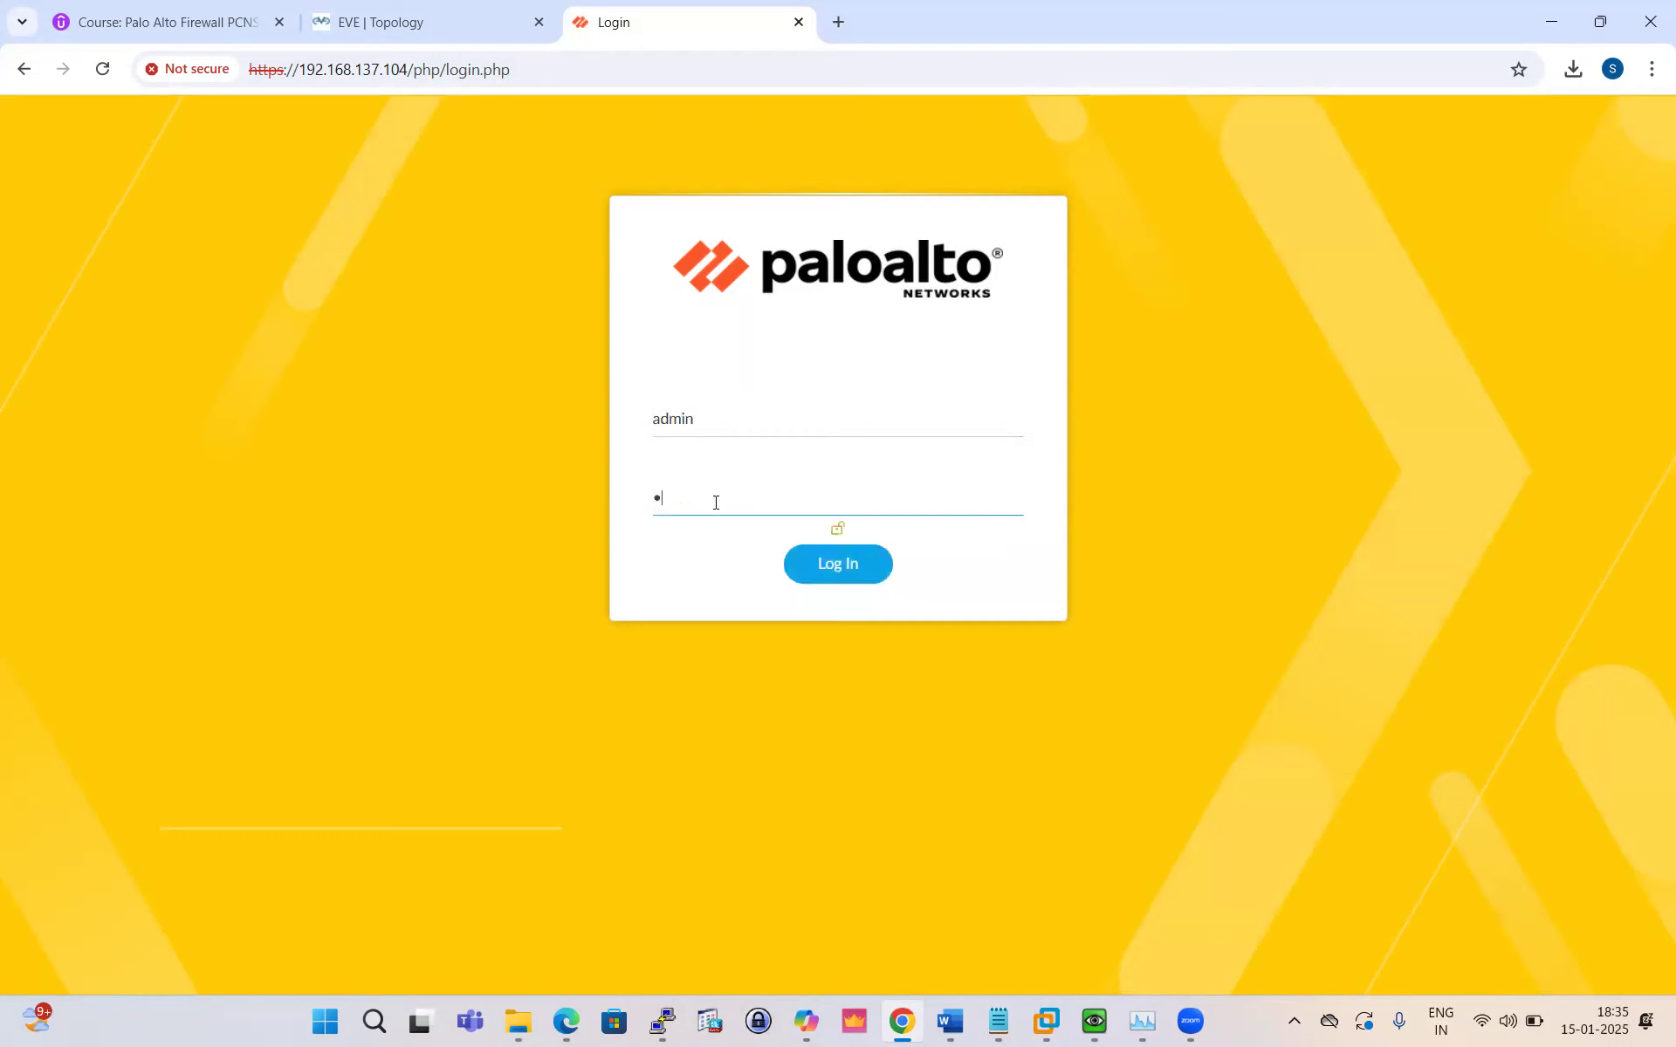
type("@123")
key("Return")
key("alt+Tab")
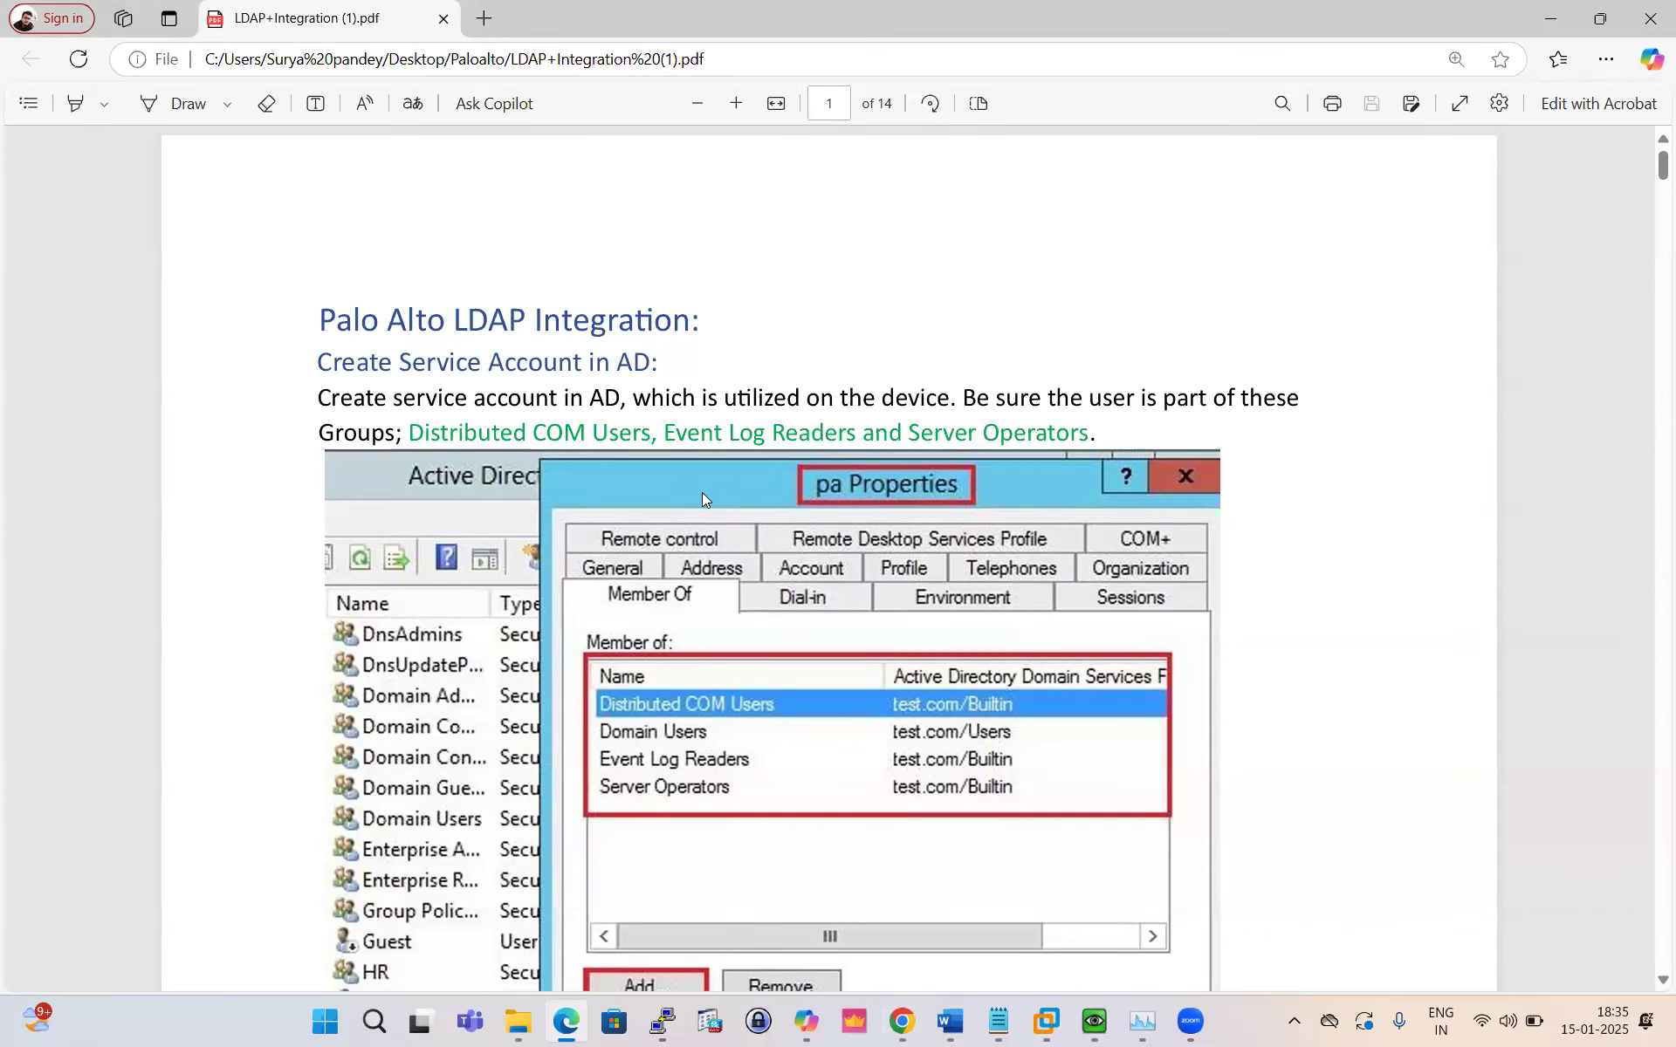
Step: Dismiss the Palo user's properties without changes on the LDAP server VM
scroll(702, 497, "down", 1)
scroll(706, 506, "up", 1)
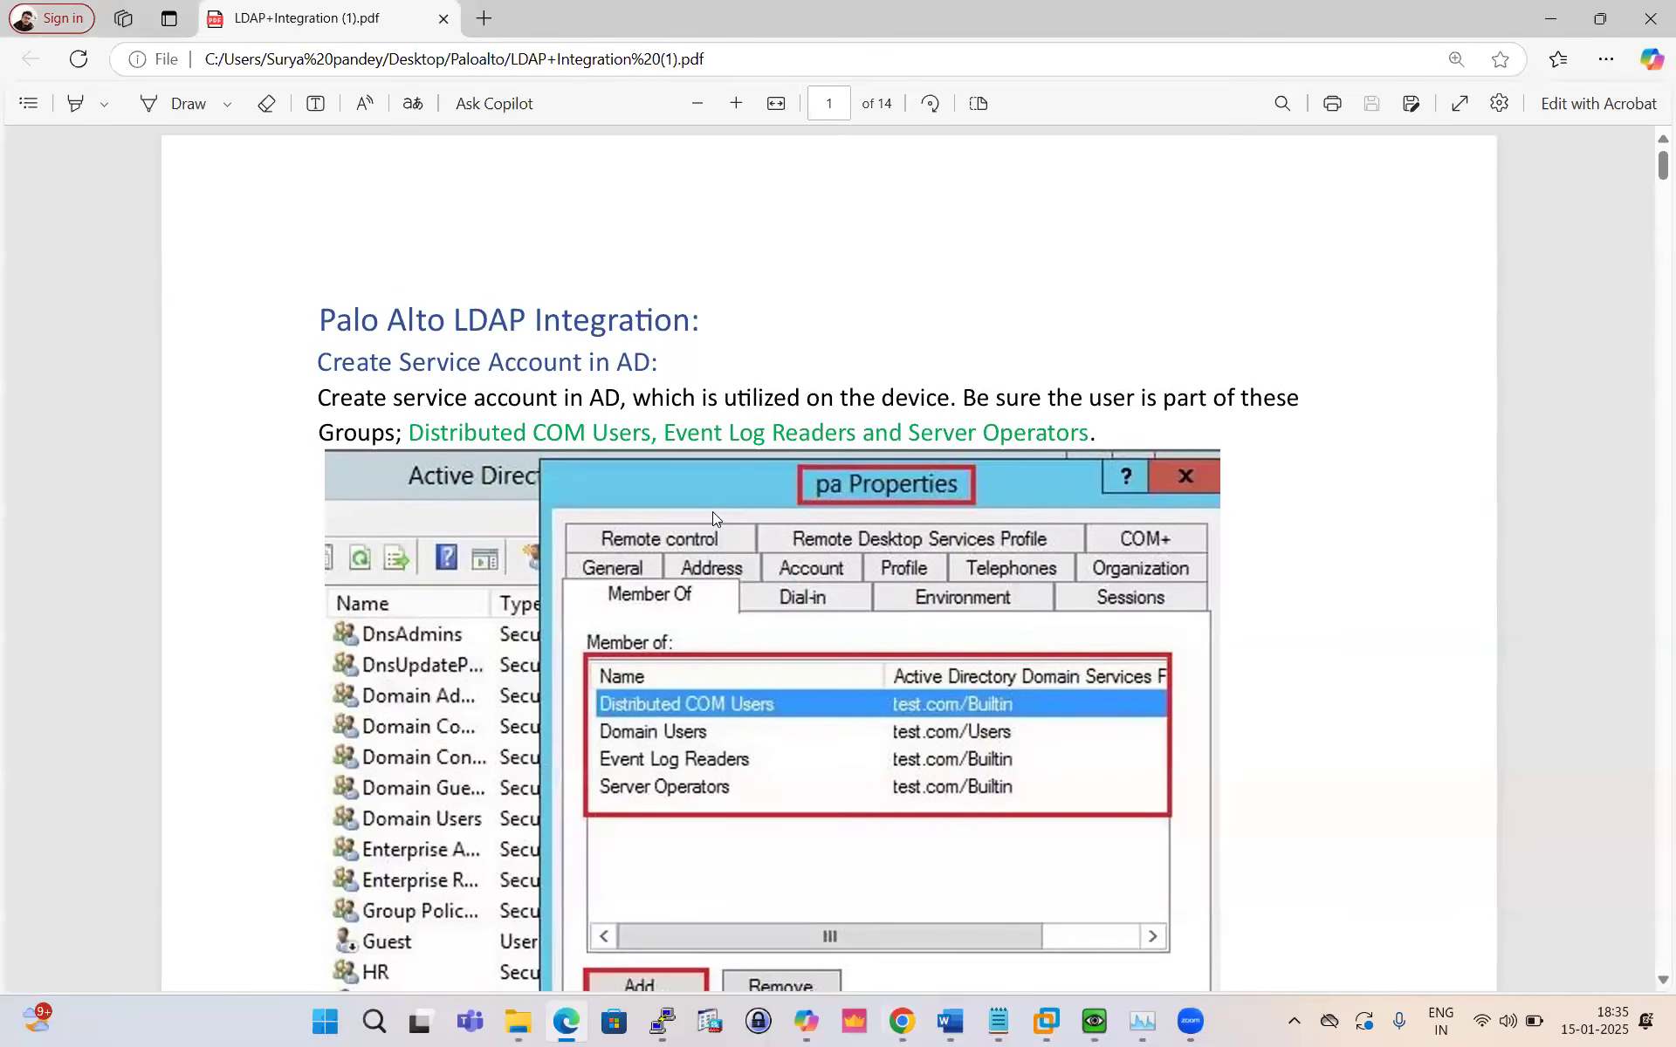
scroll(713, 512, "down", 1)
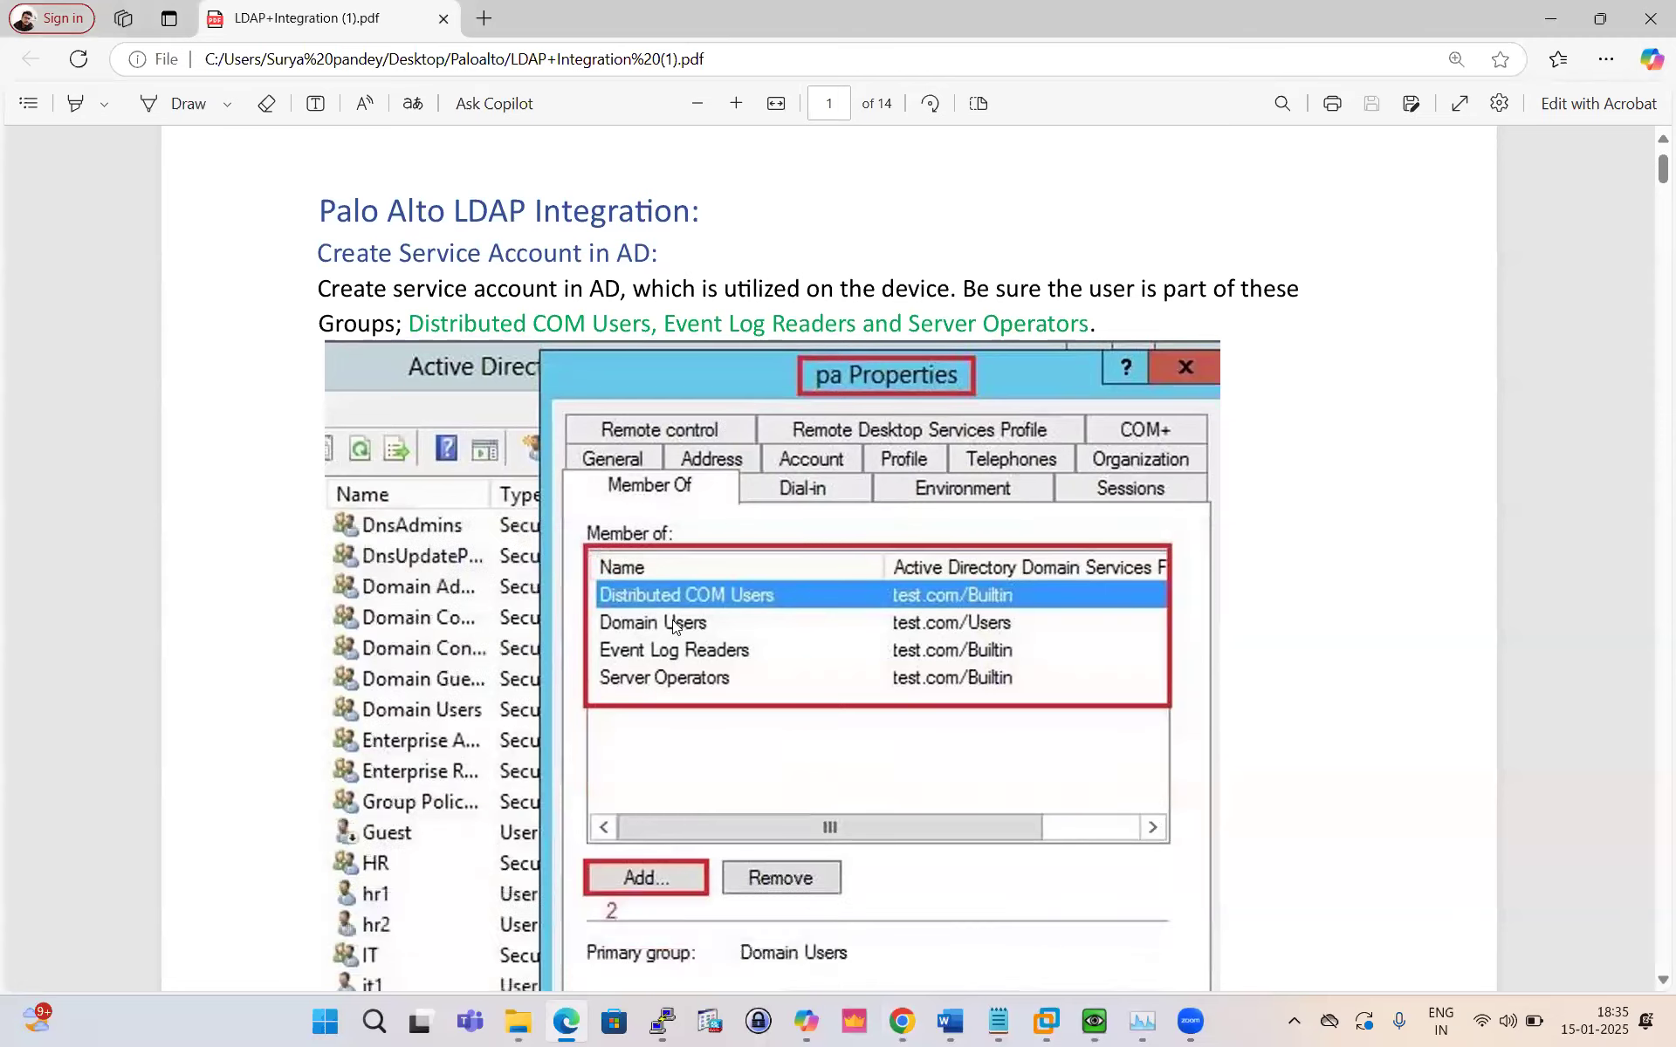
left_click(1093, 1021)
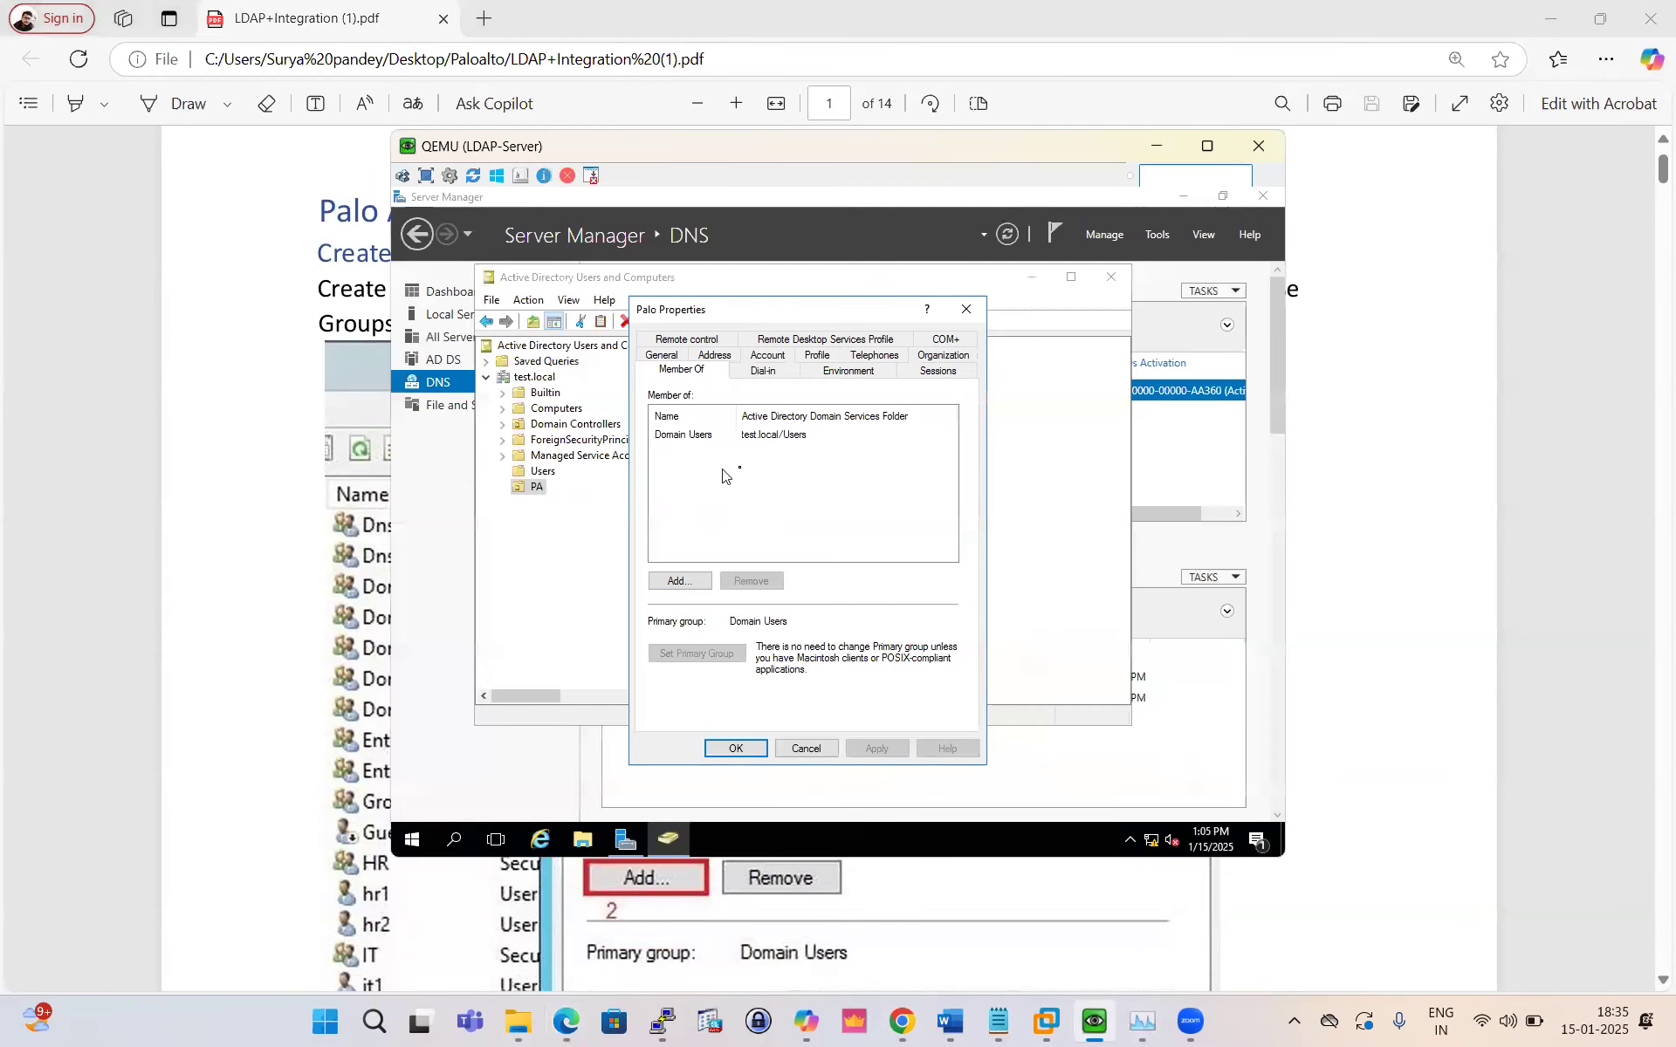
left_click(810, 749)
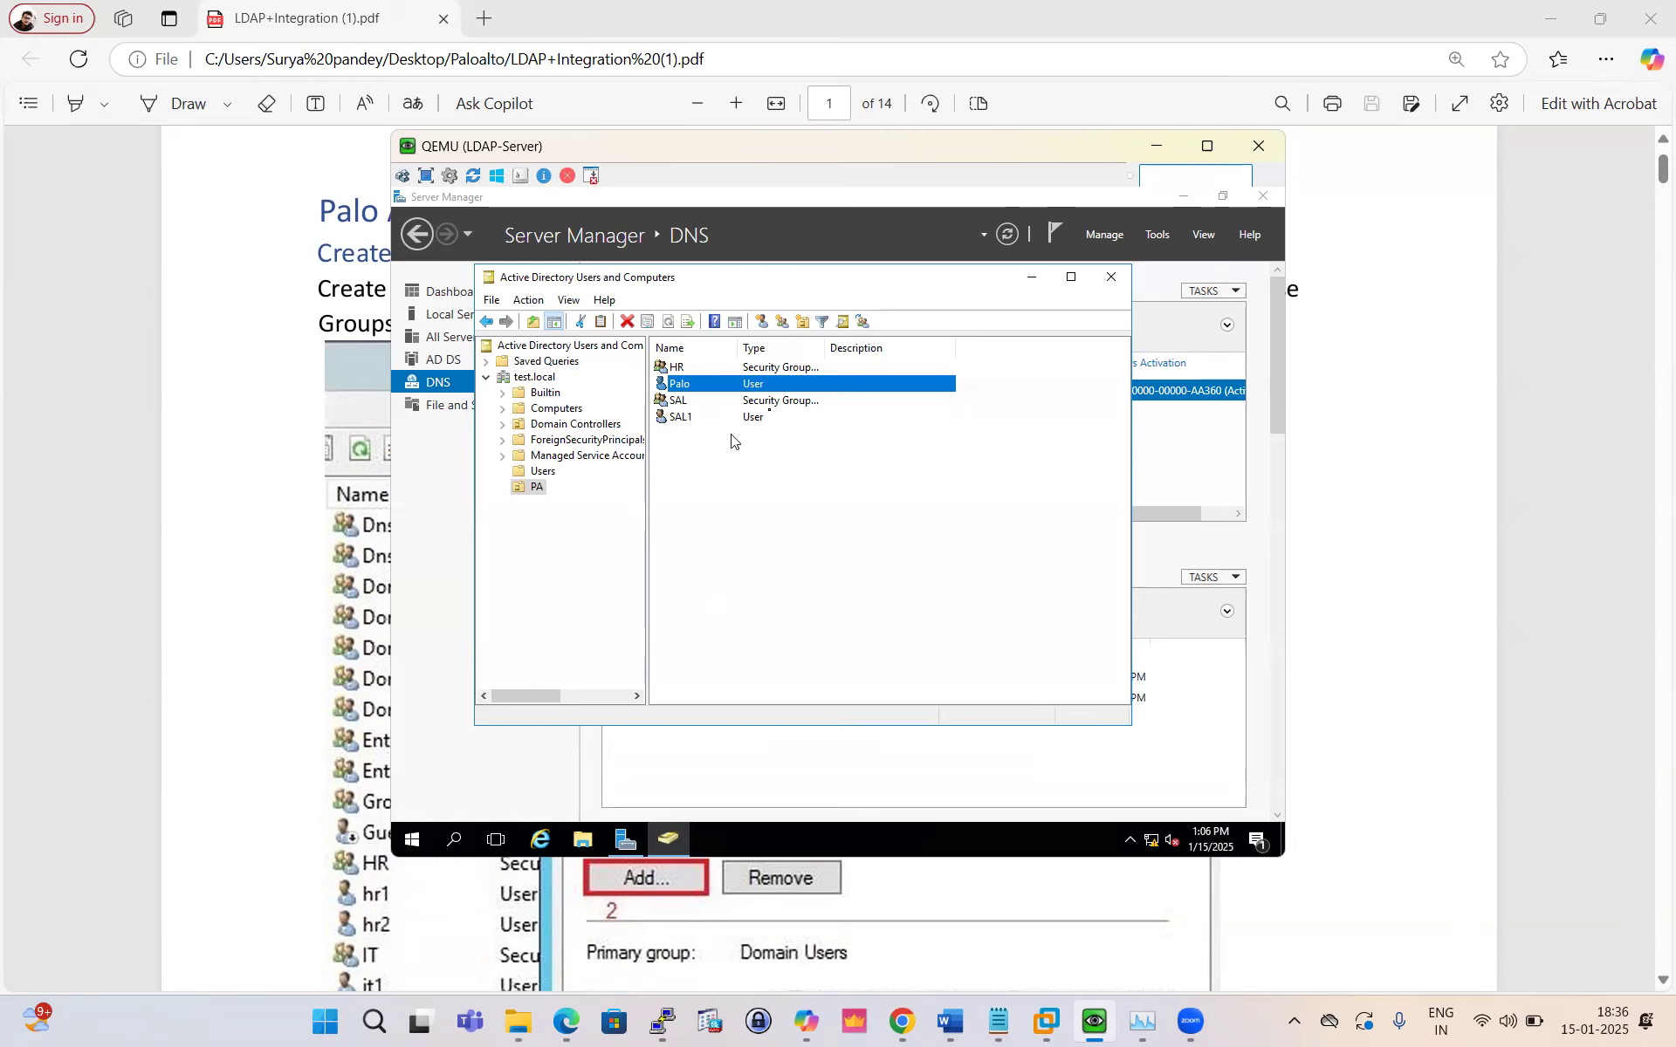
Step: Shrink the VM window and check the guide's group list before returning to ADUC
left_click_drag(1154, 149, 1039, 302)
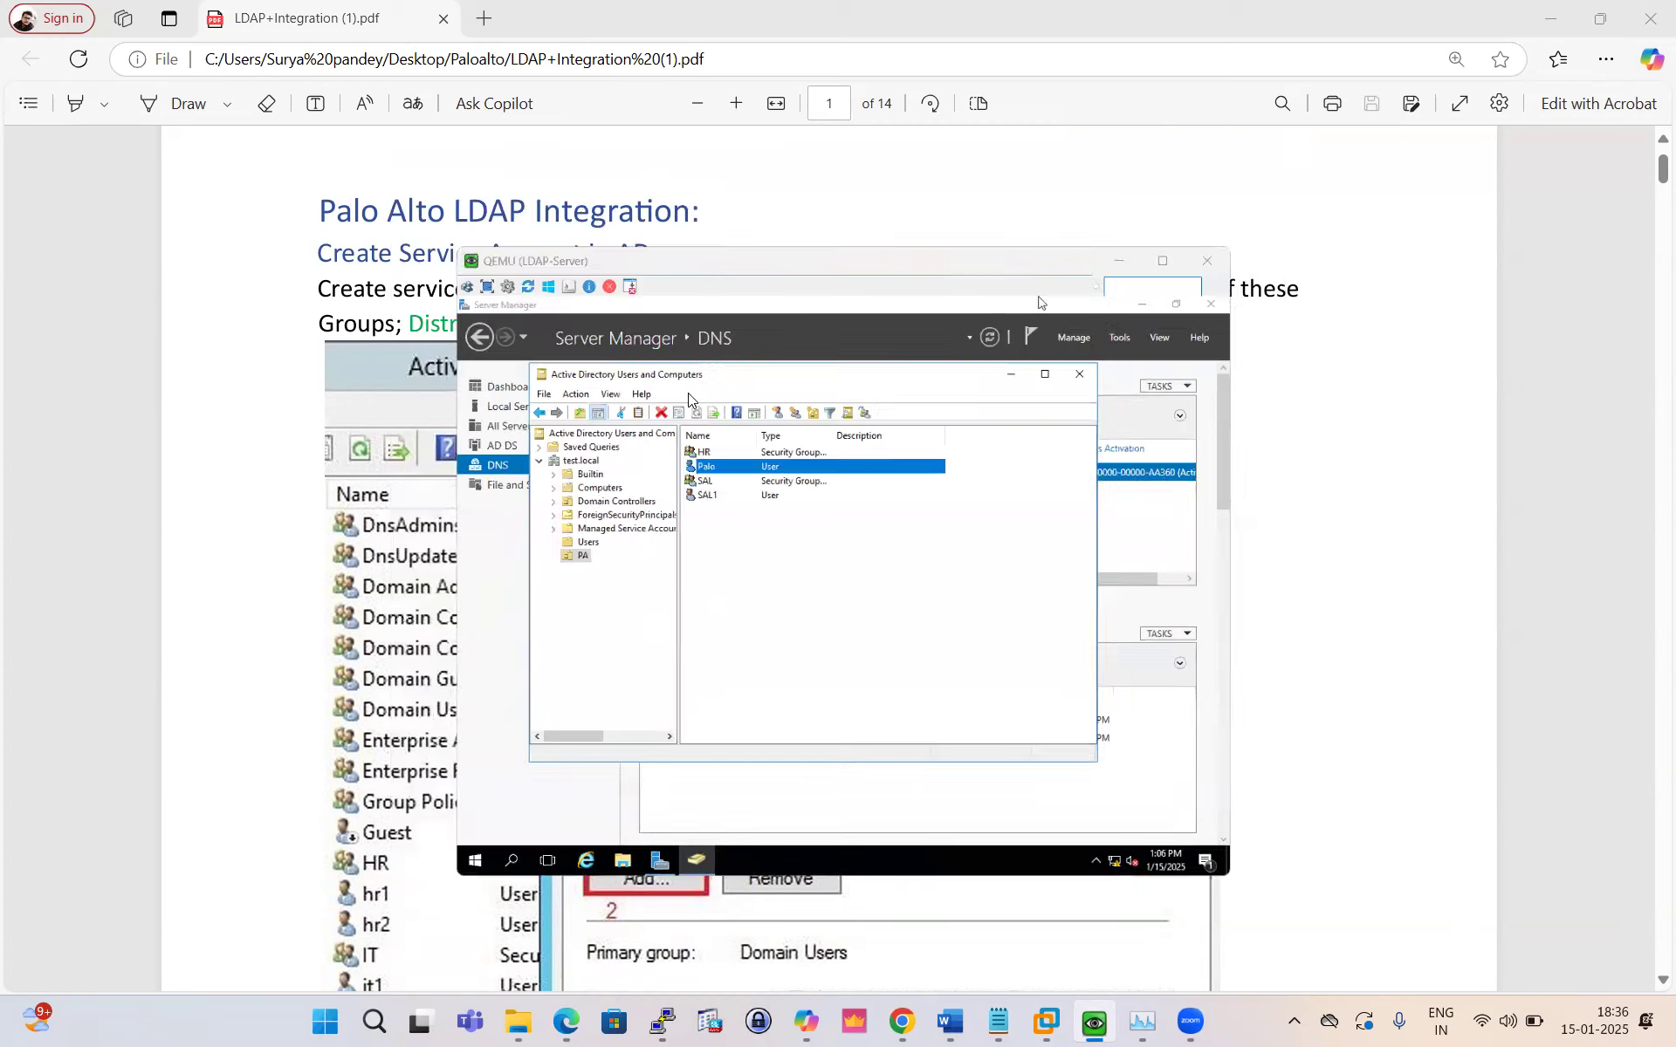
key("alt+Tab")
scroll(600, 394, "up", 2)
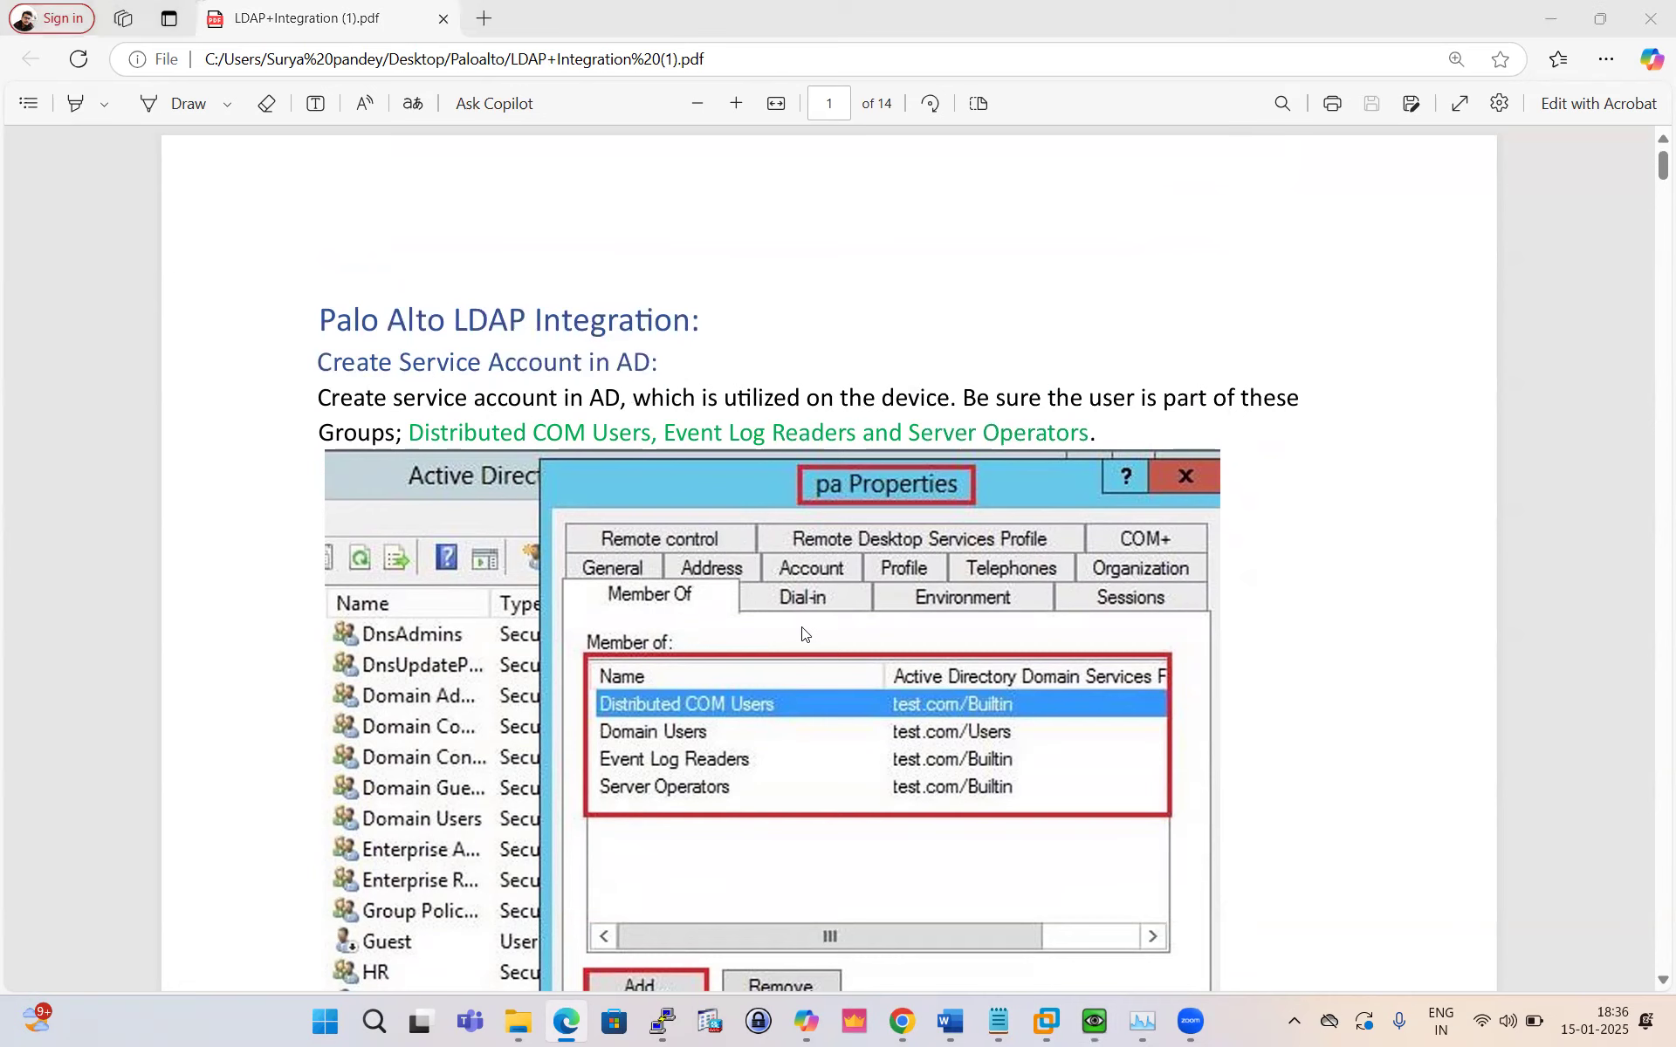
key("alt+Tab")
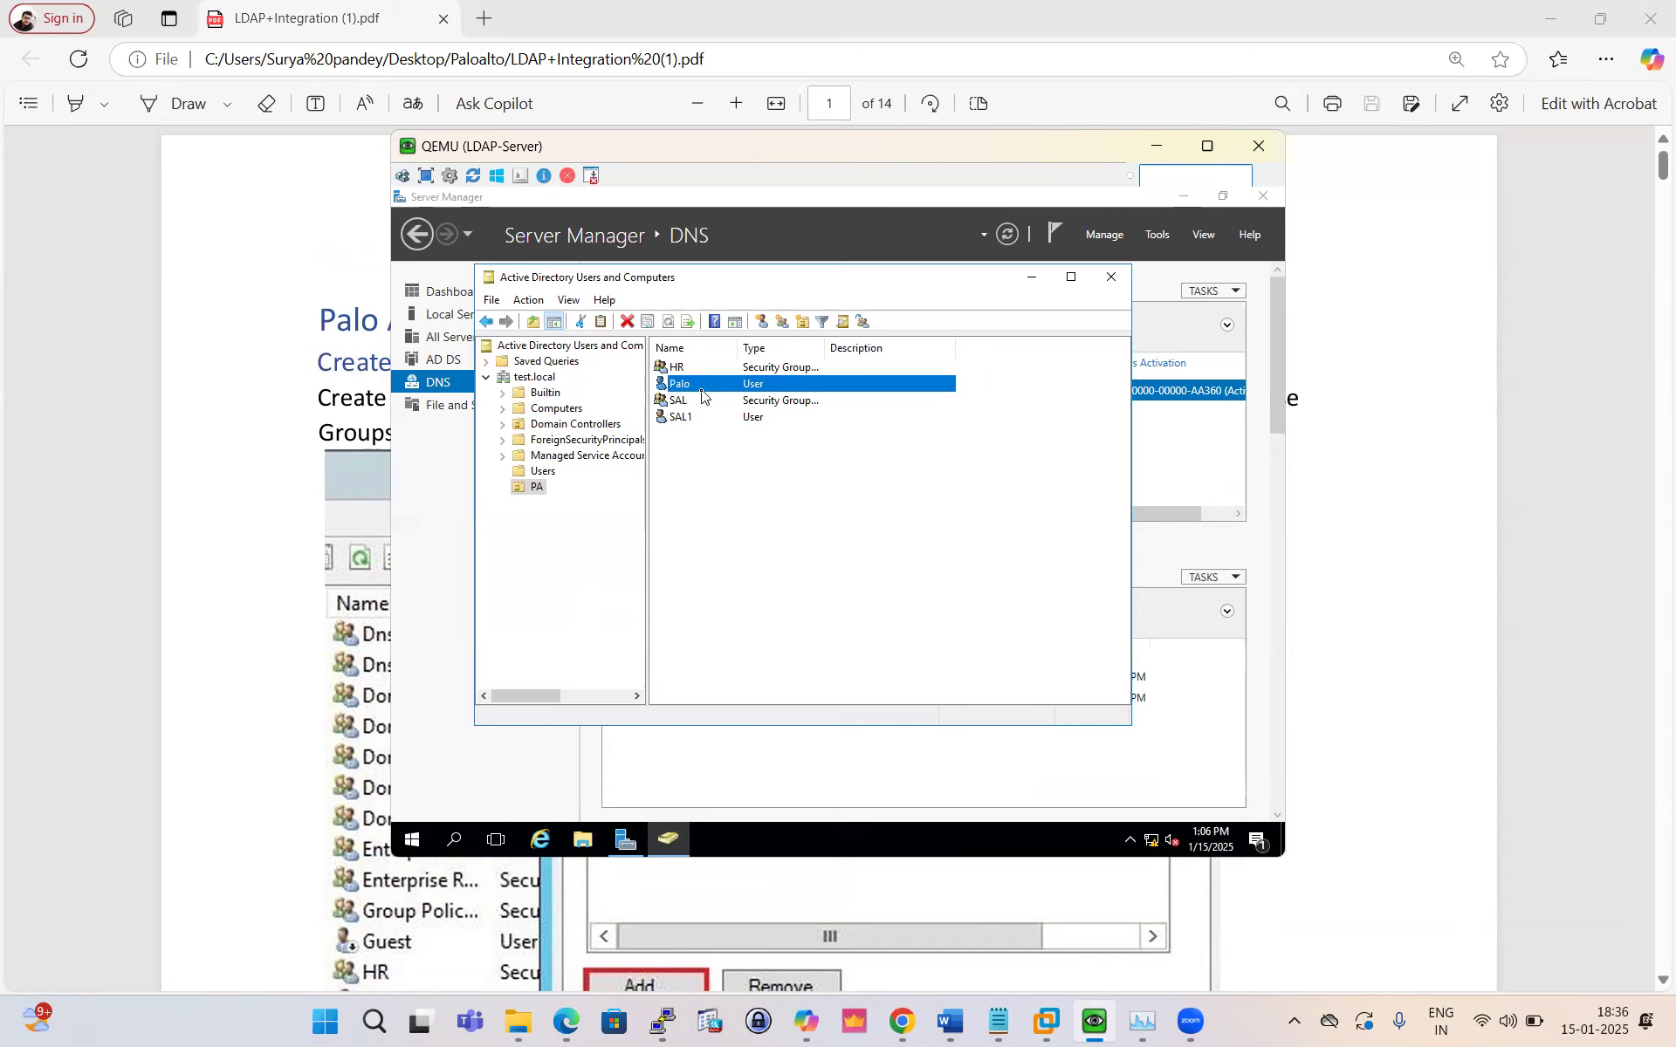
Step: Open Palo's Member Of page and resolve Distributed COM Users in the group picker
right_click(685, 386)
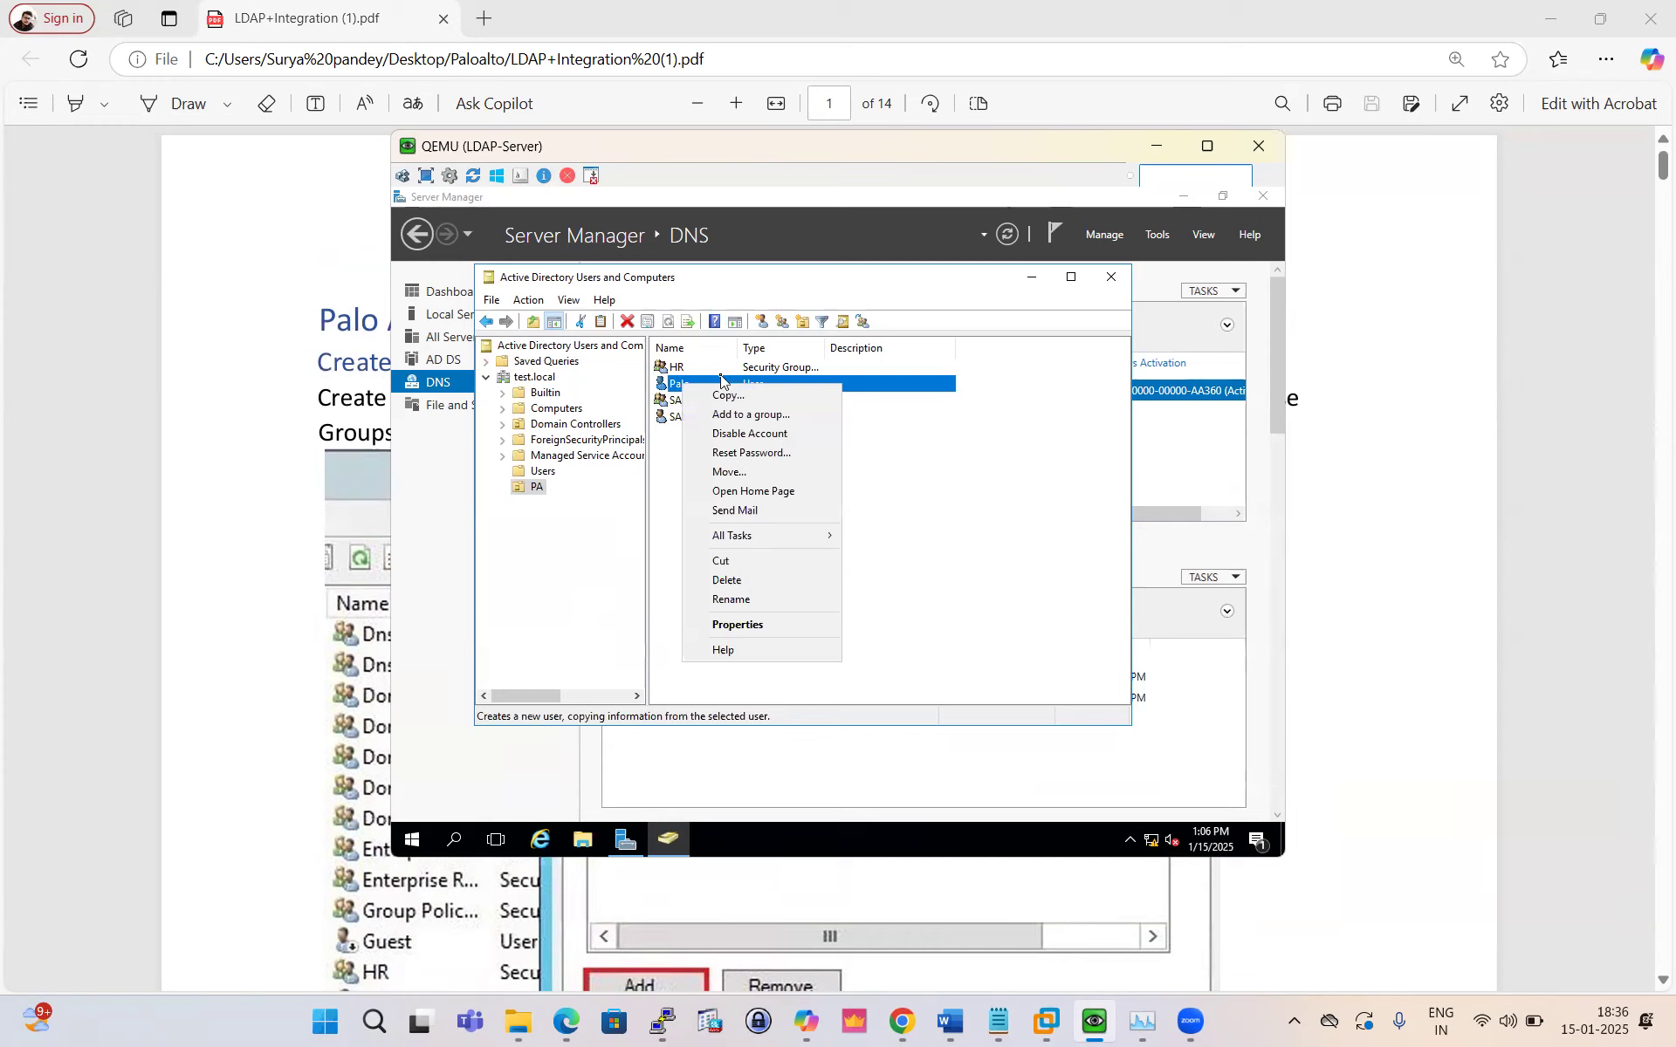
left_click(761, 628)
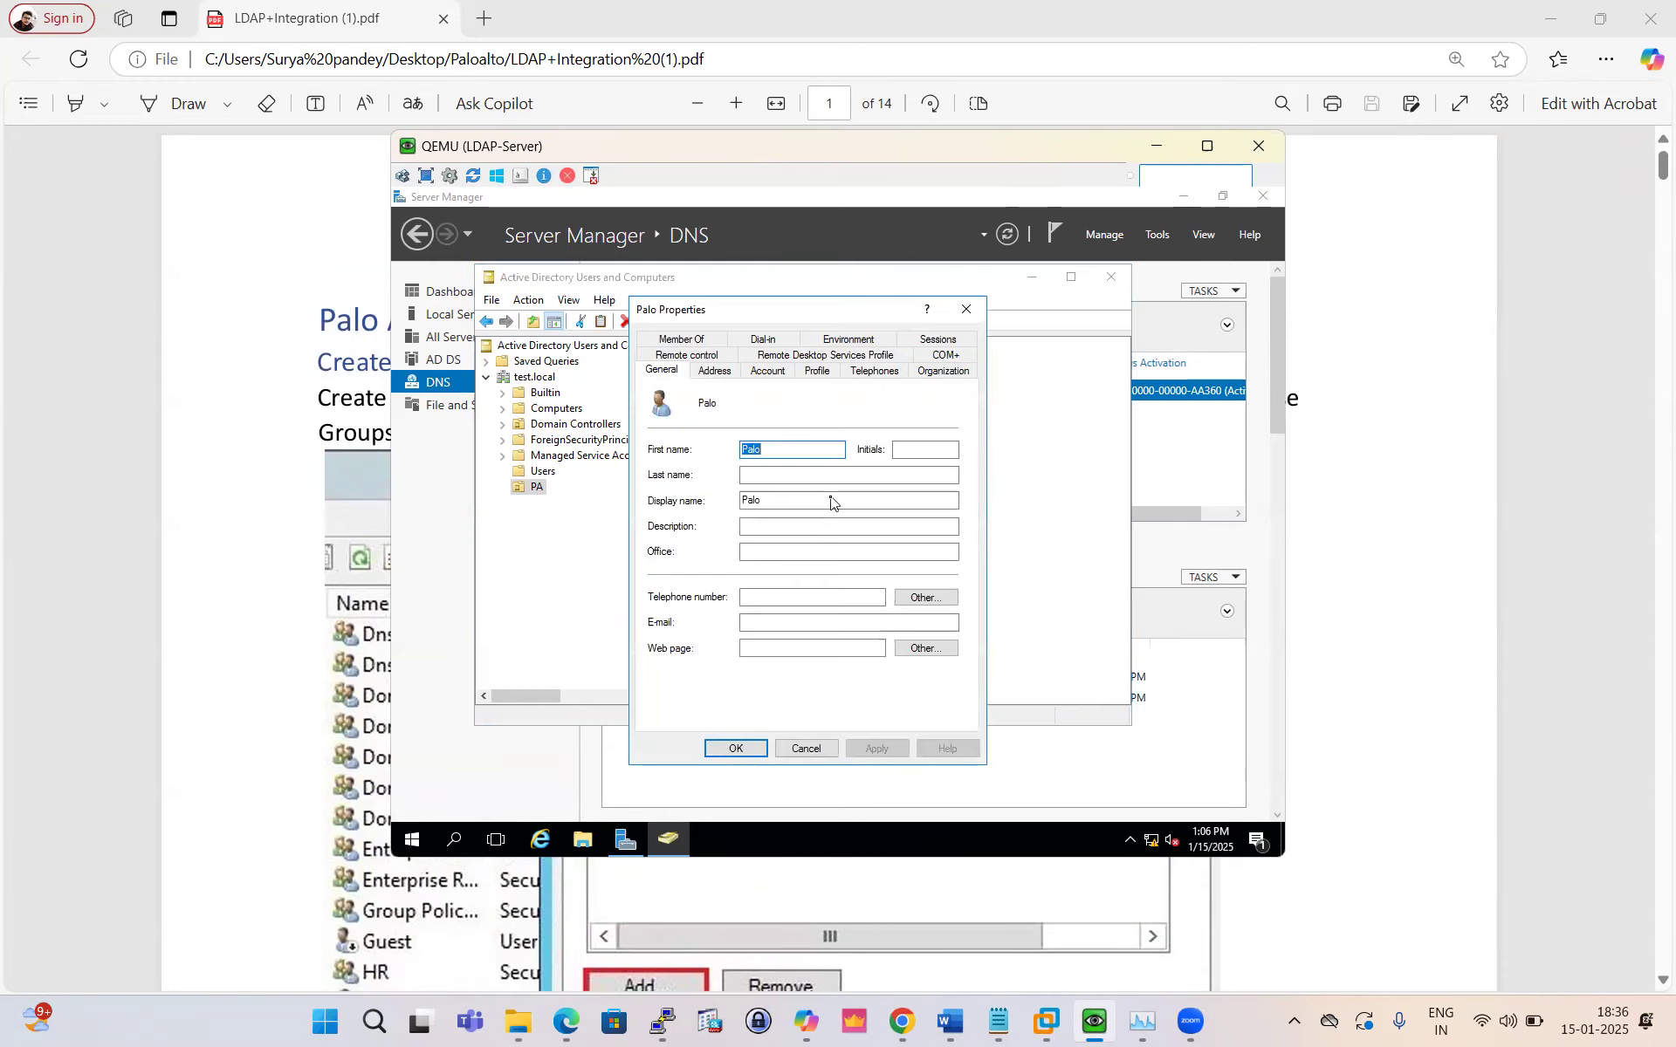
left_click(692, 340)
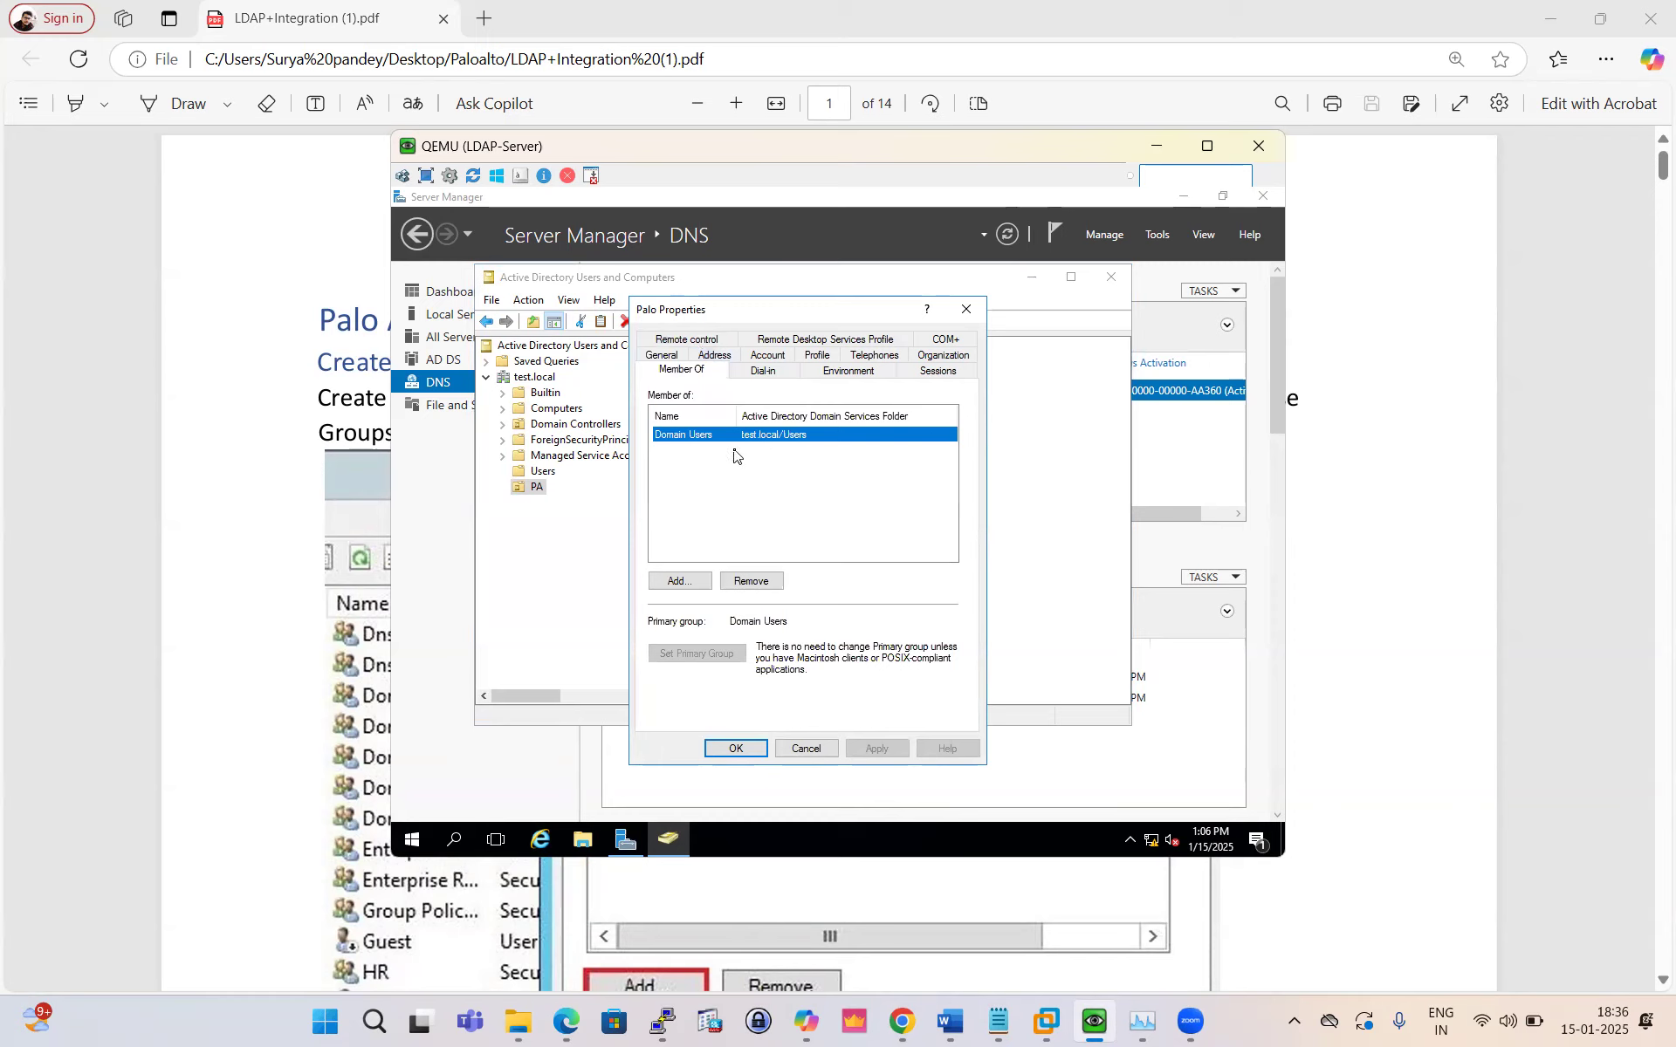
left_click(677, 582)
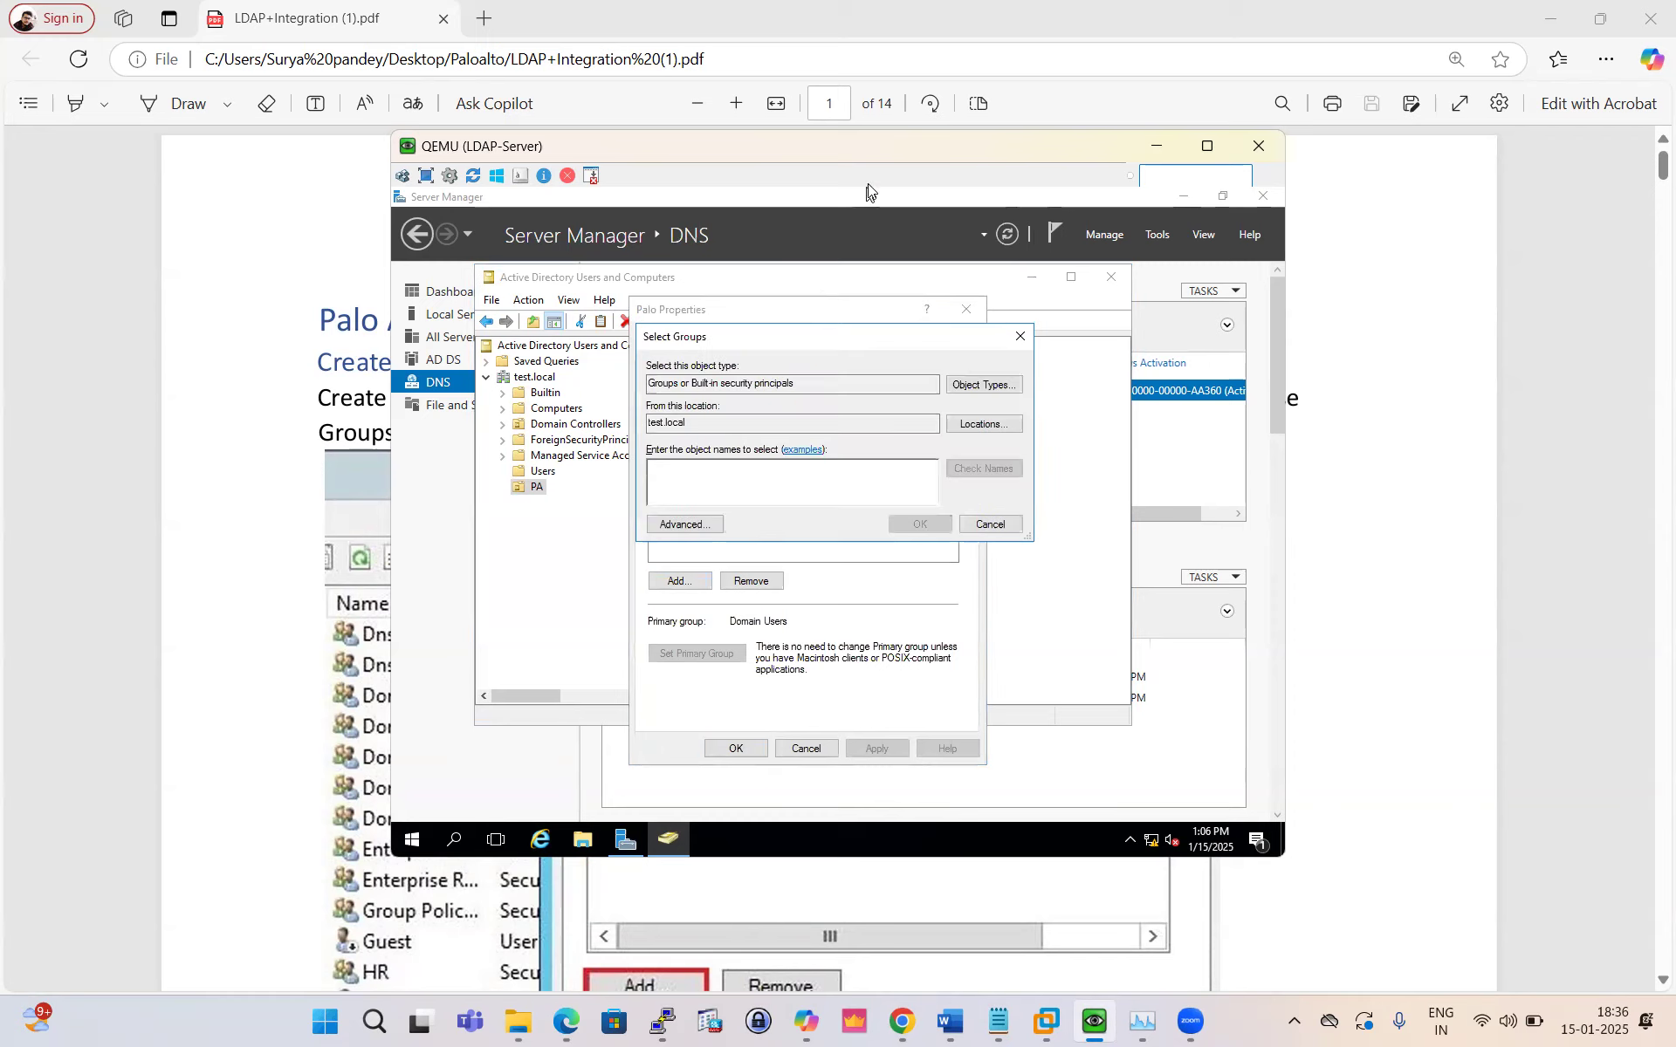
left_click_drag(879, 158, 829, 437)
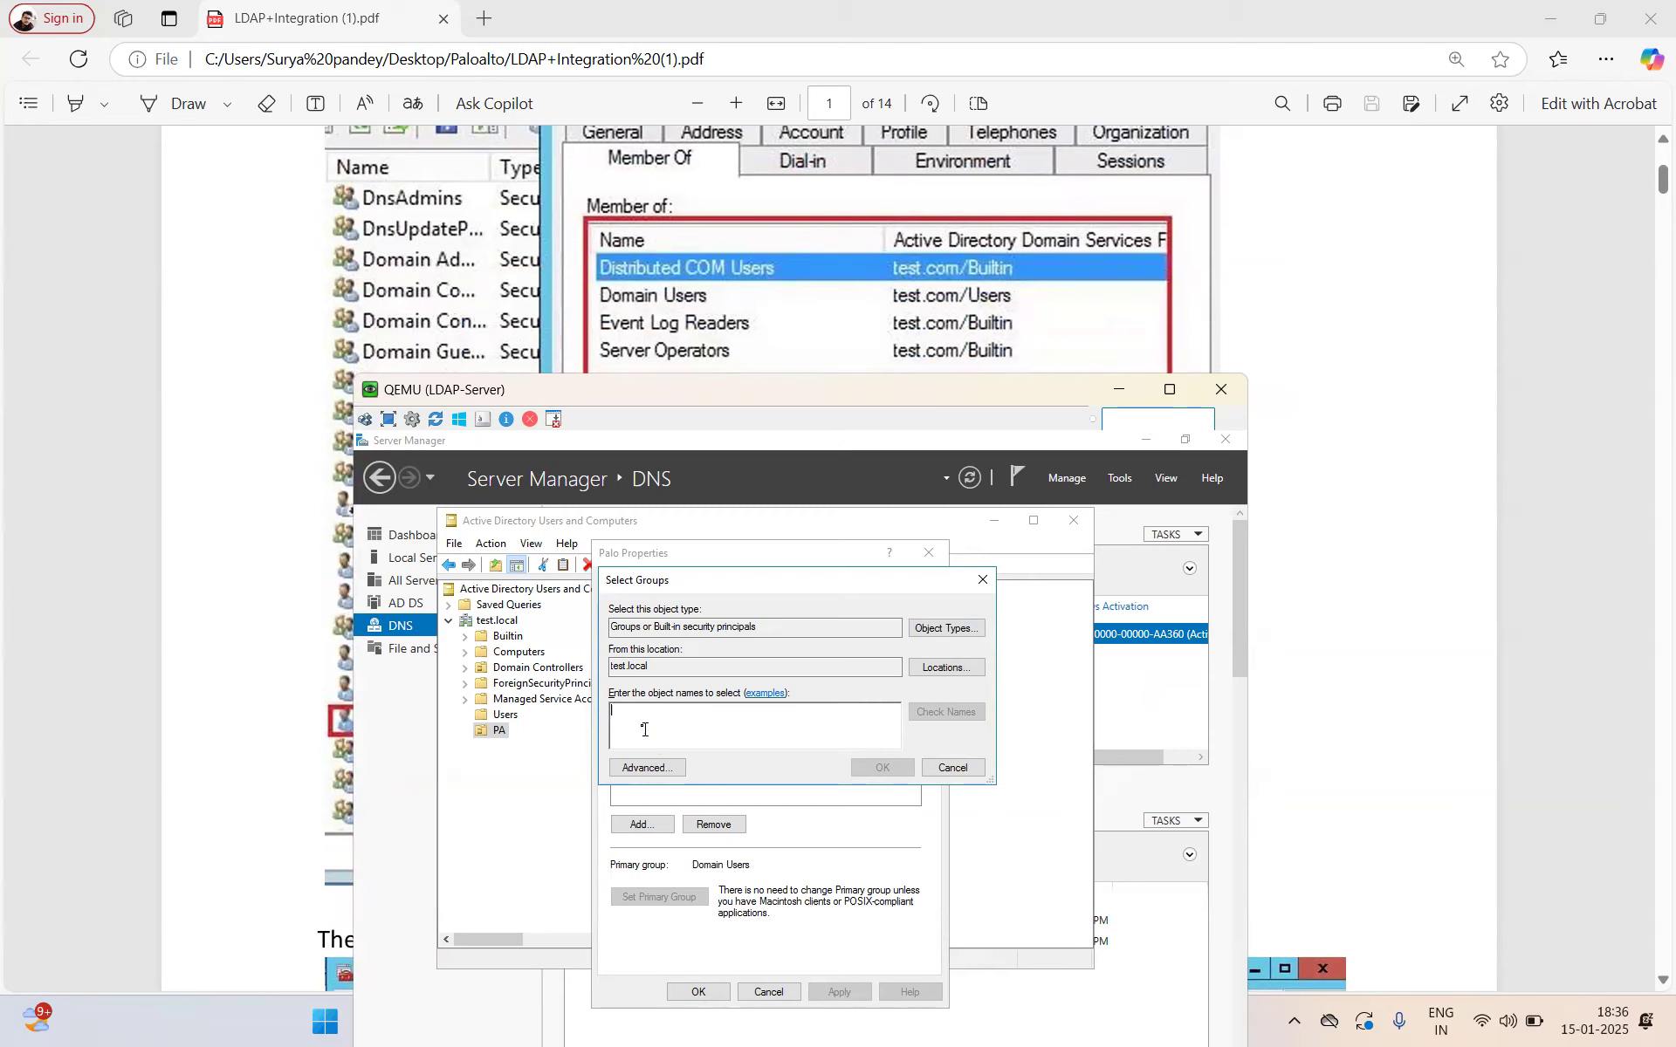
type("C")
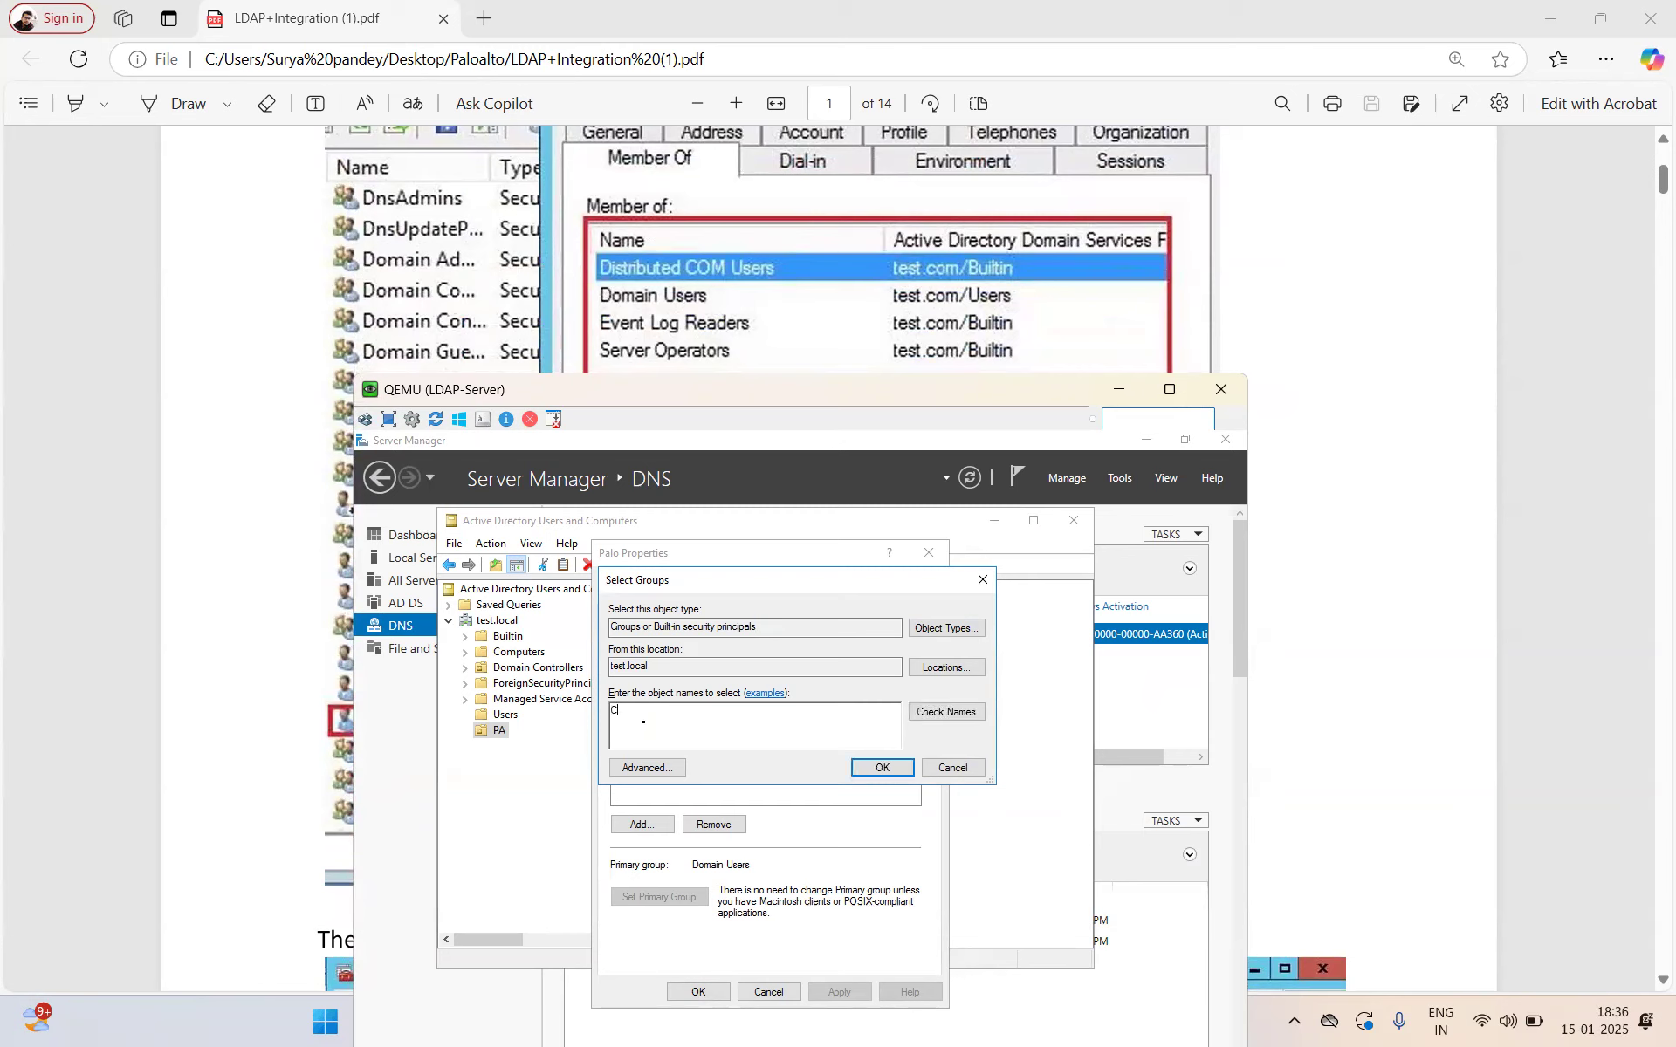
left_click(946, 711)
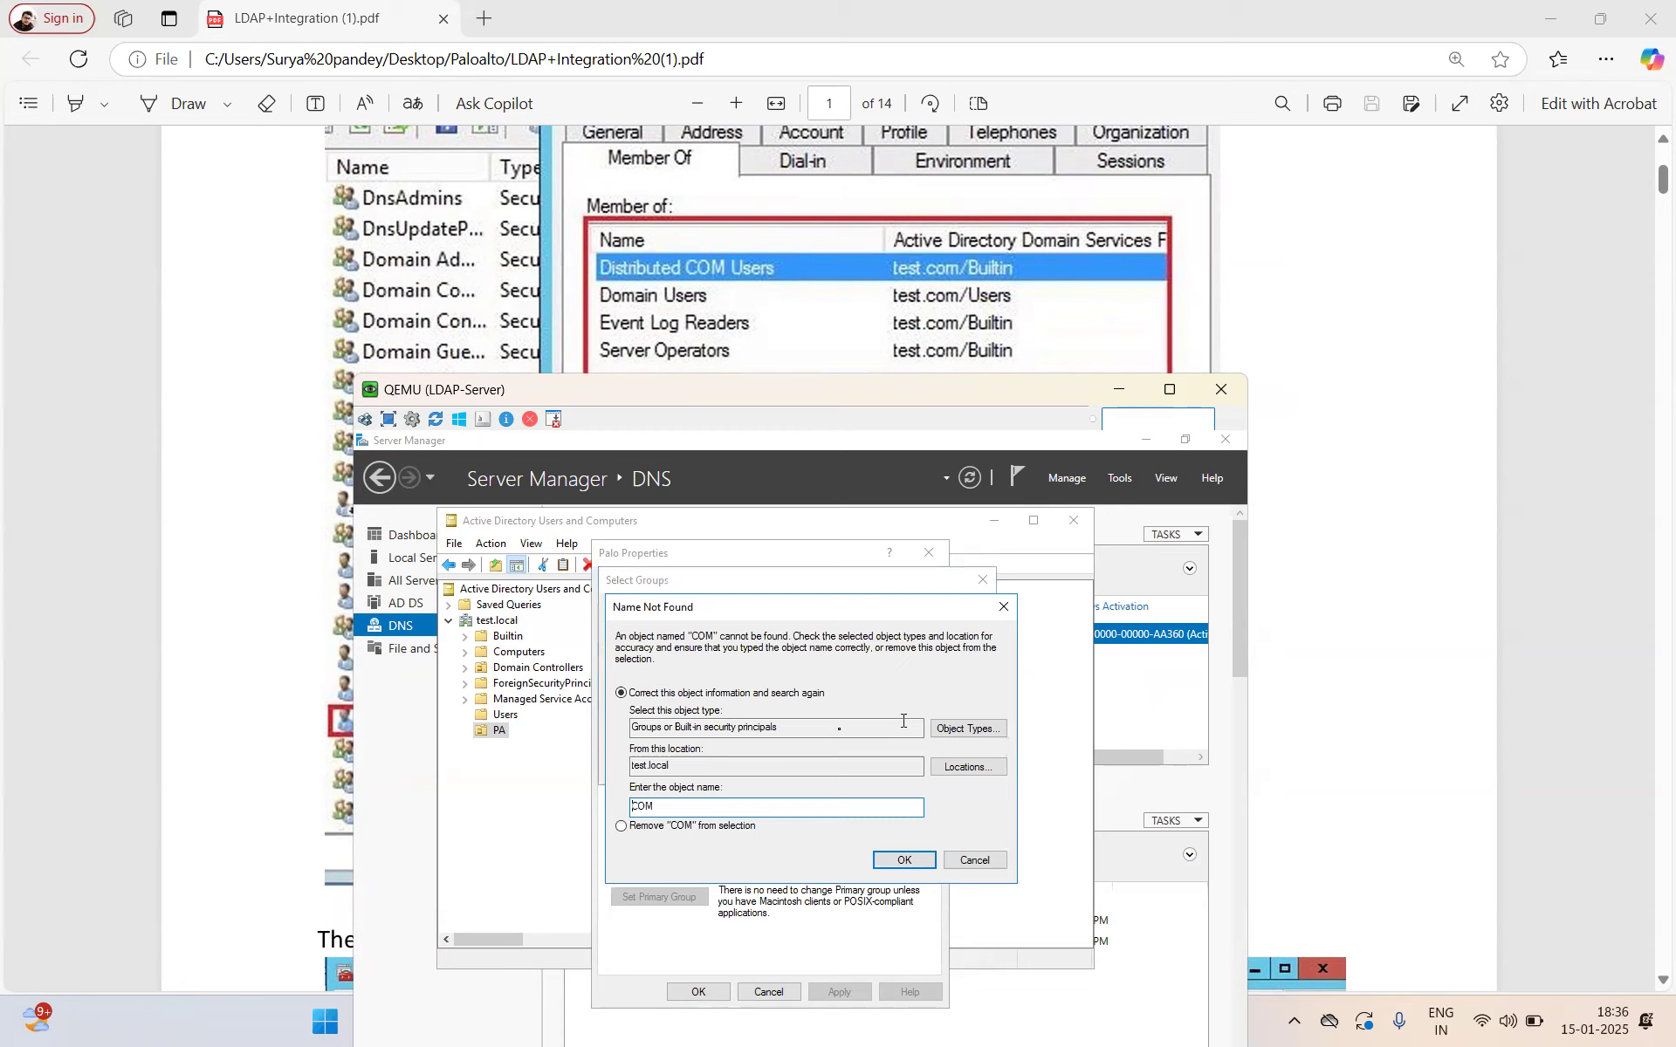
left_click(975, 859)
key("BackSpace")
key("BackSpace")
key("BackSpace")
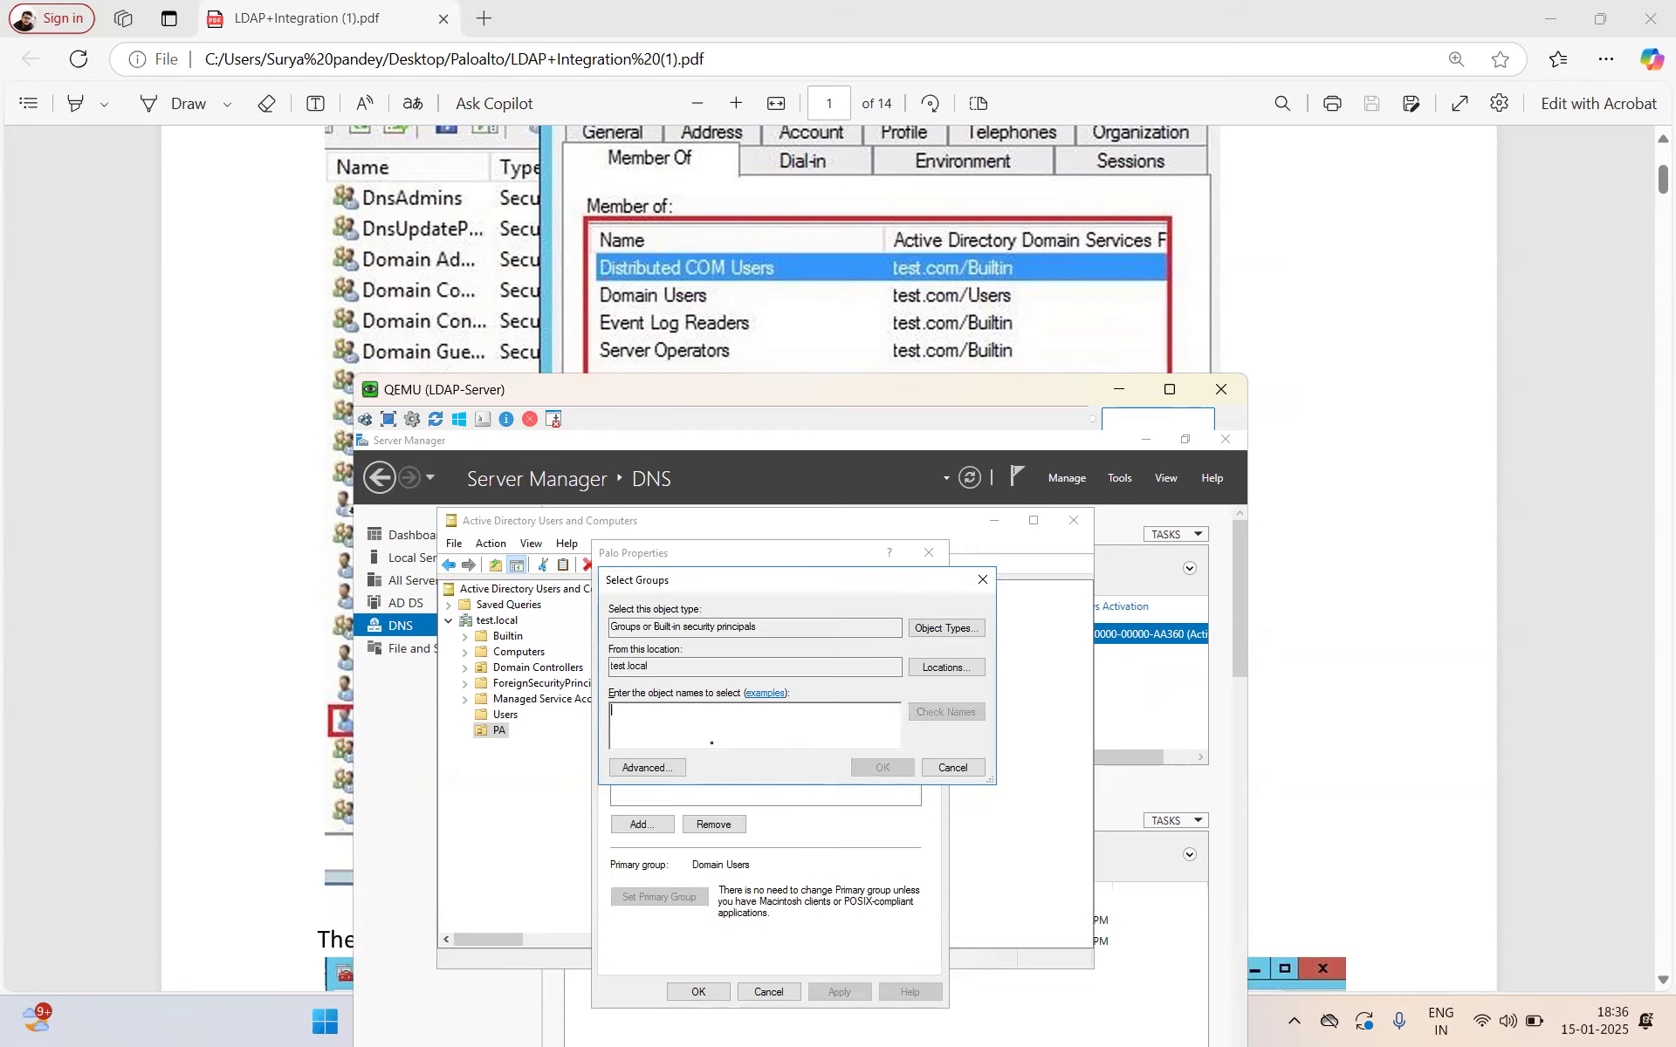
type("dIS")
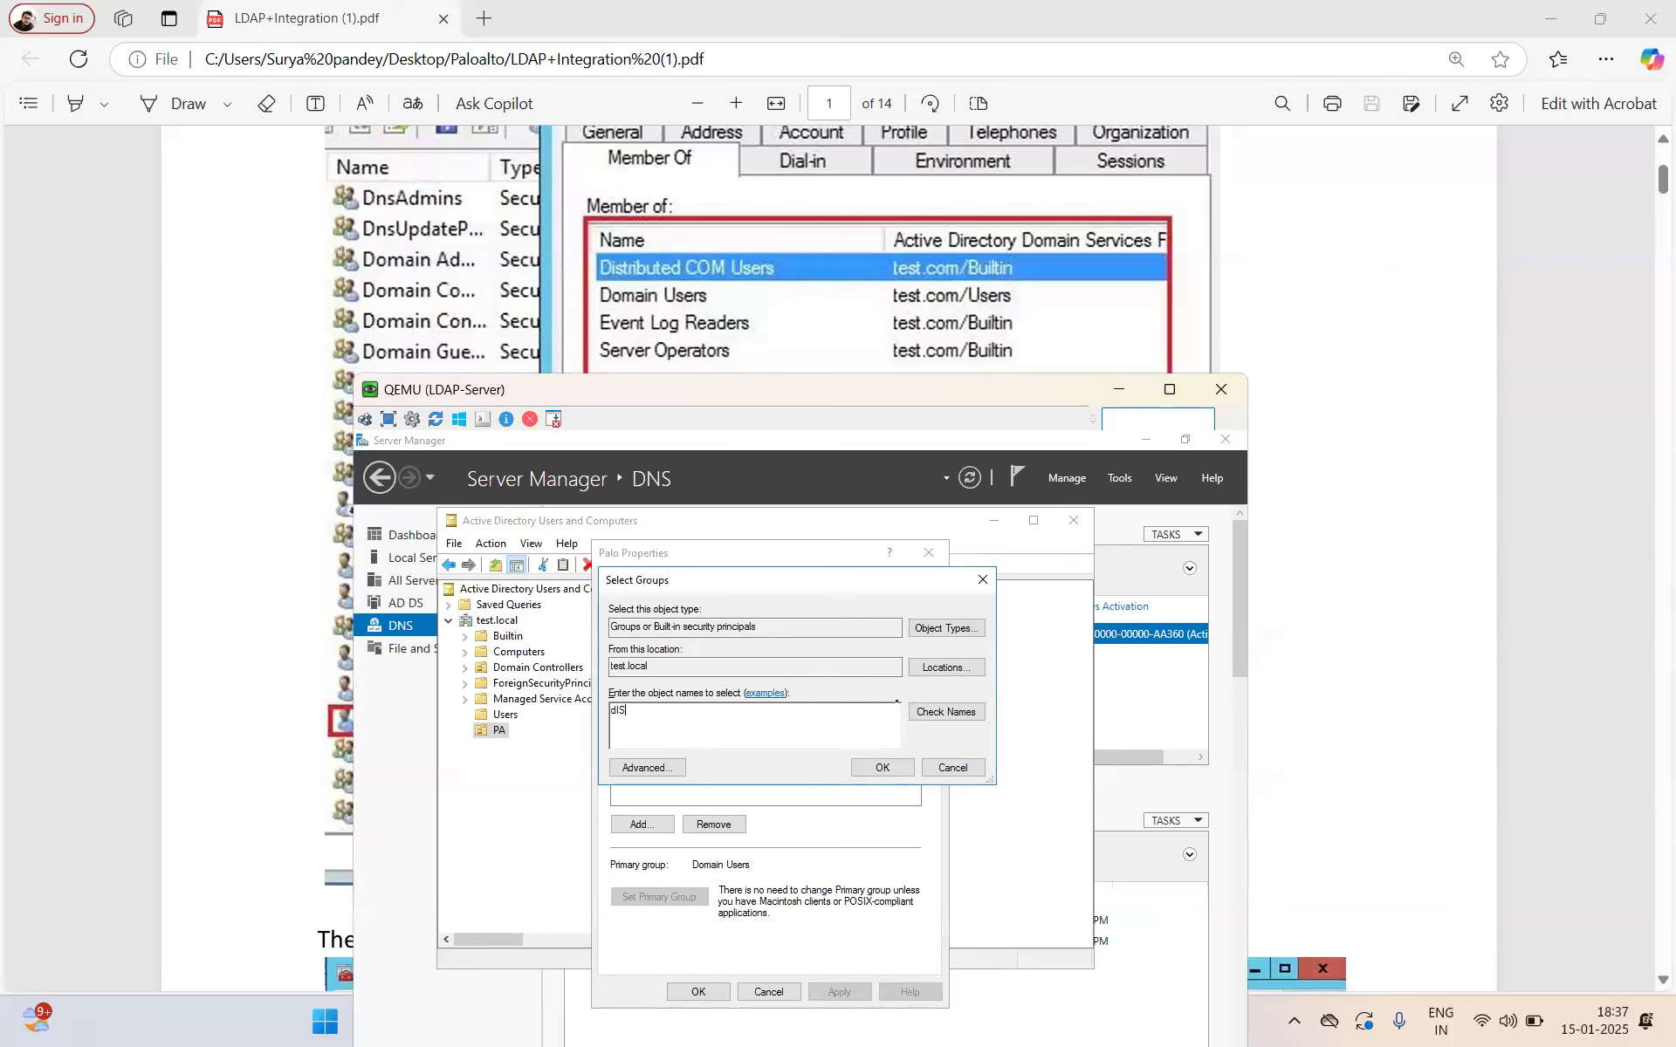
left_click(927, 714)
Step: Add Event Log Readers and Server Operators too, confirm the three groups, and apply
scroll(725, 301, "up", 3)
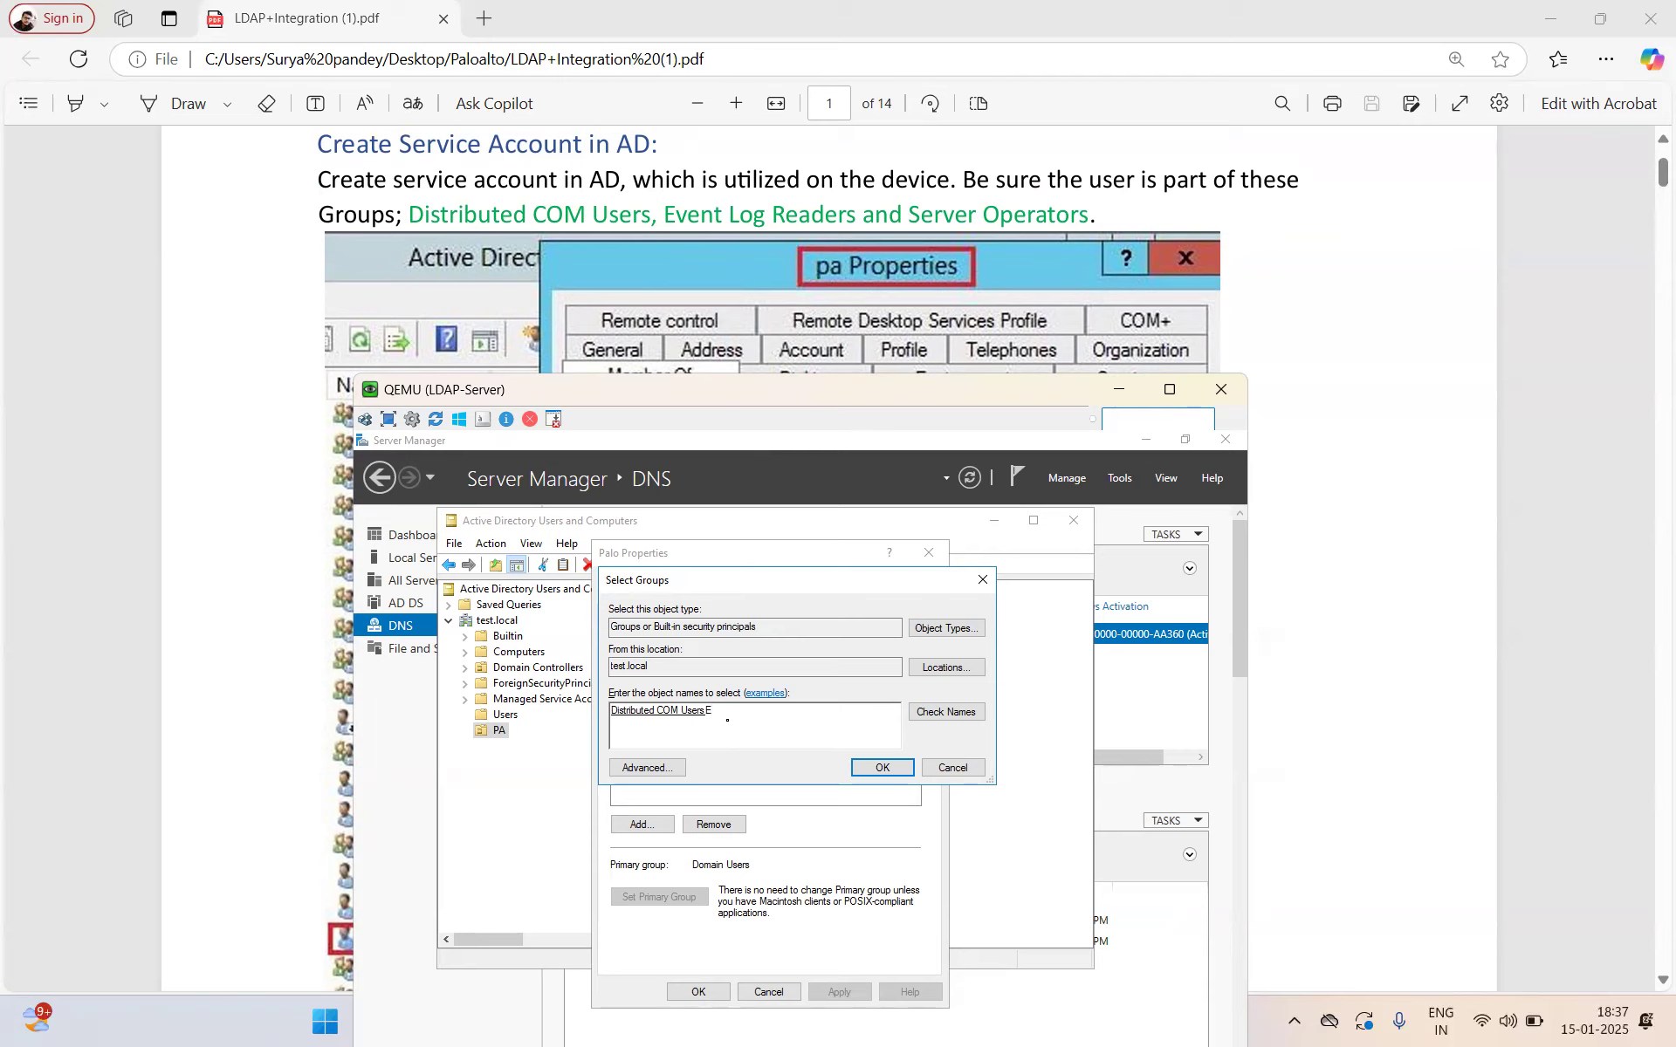
key("alt+k")
type("ver")
left_click(946, 712)
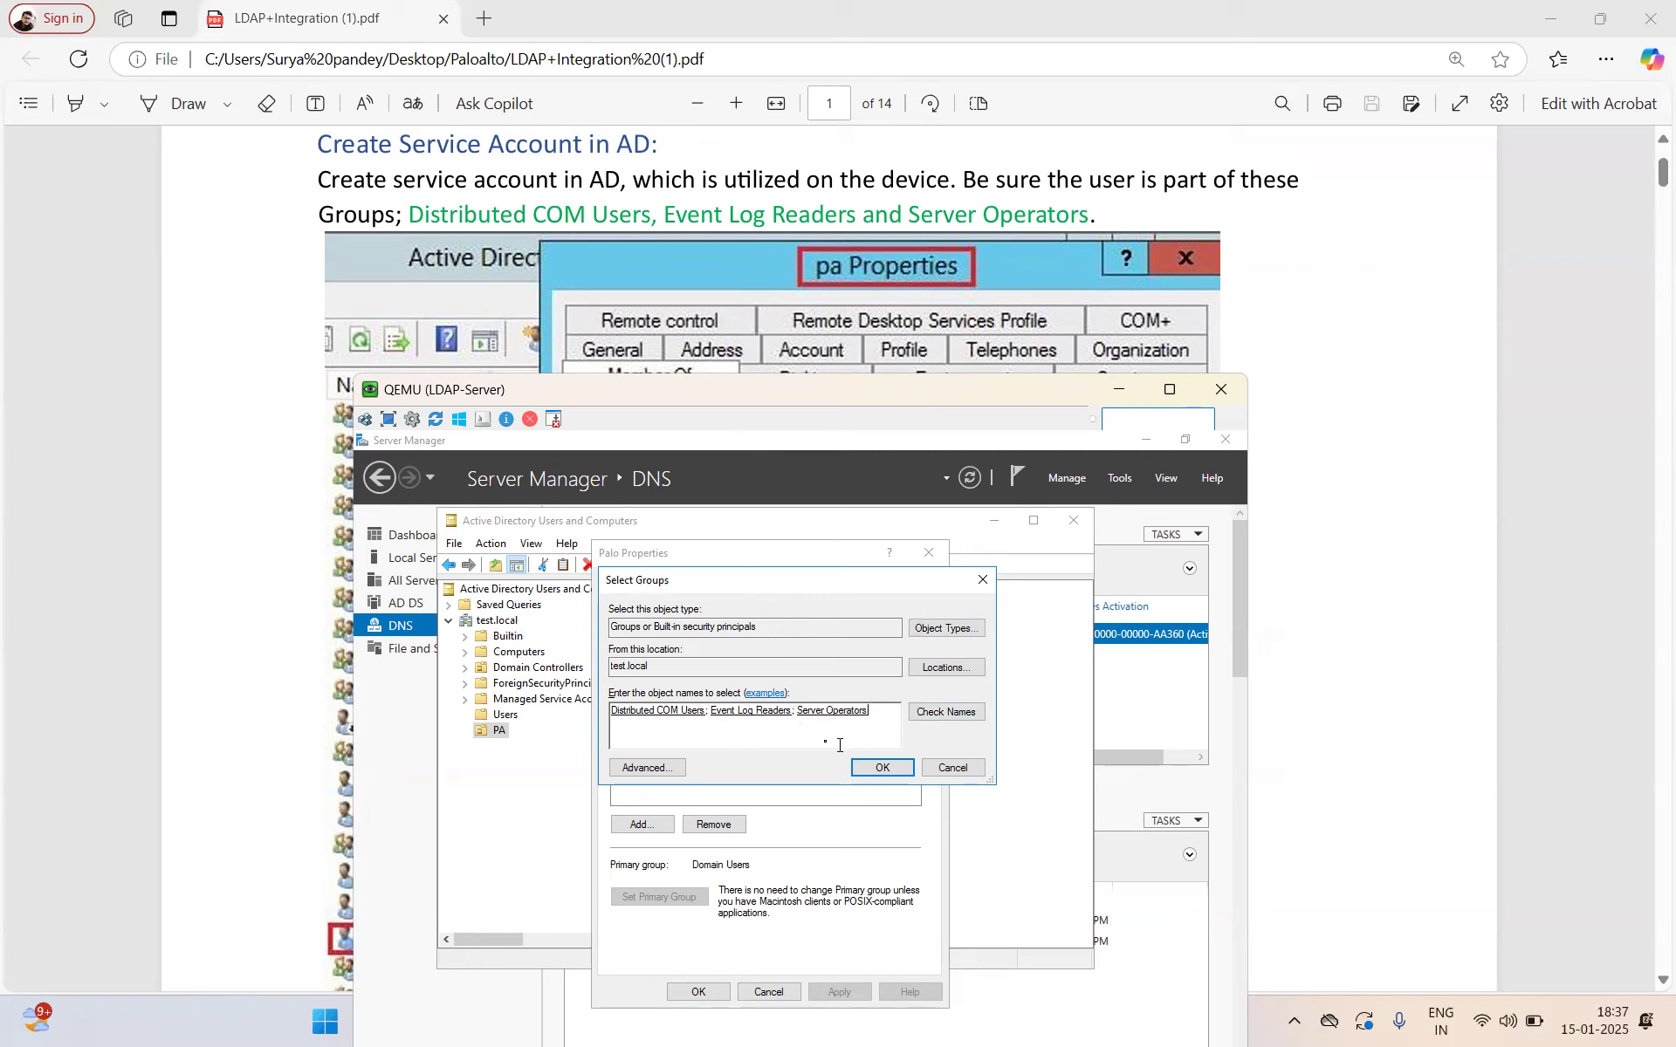
left_click(880, 768)
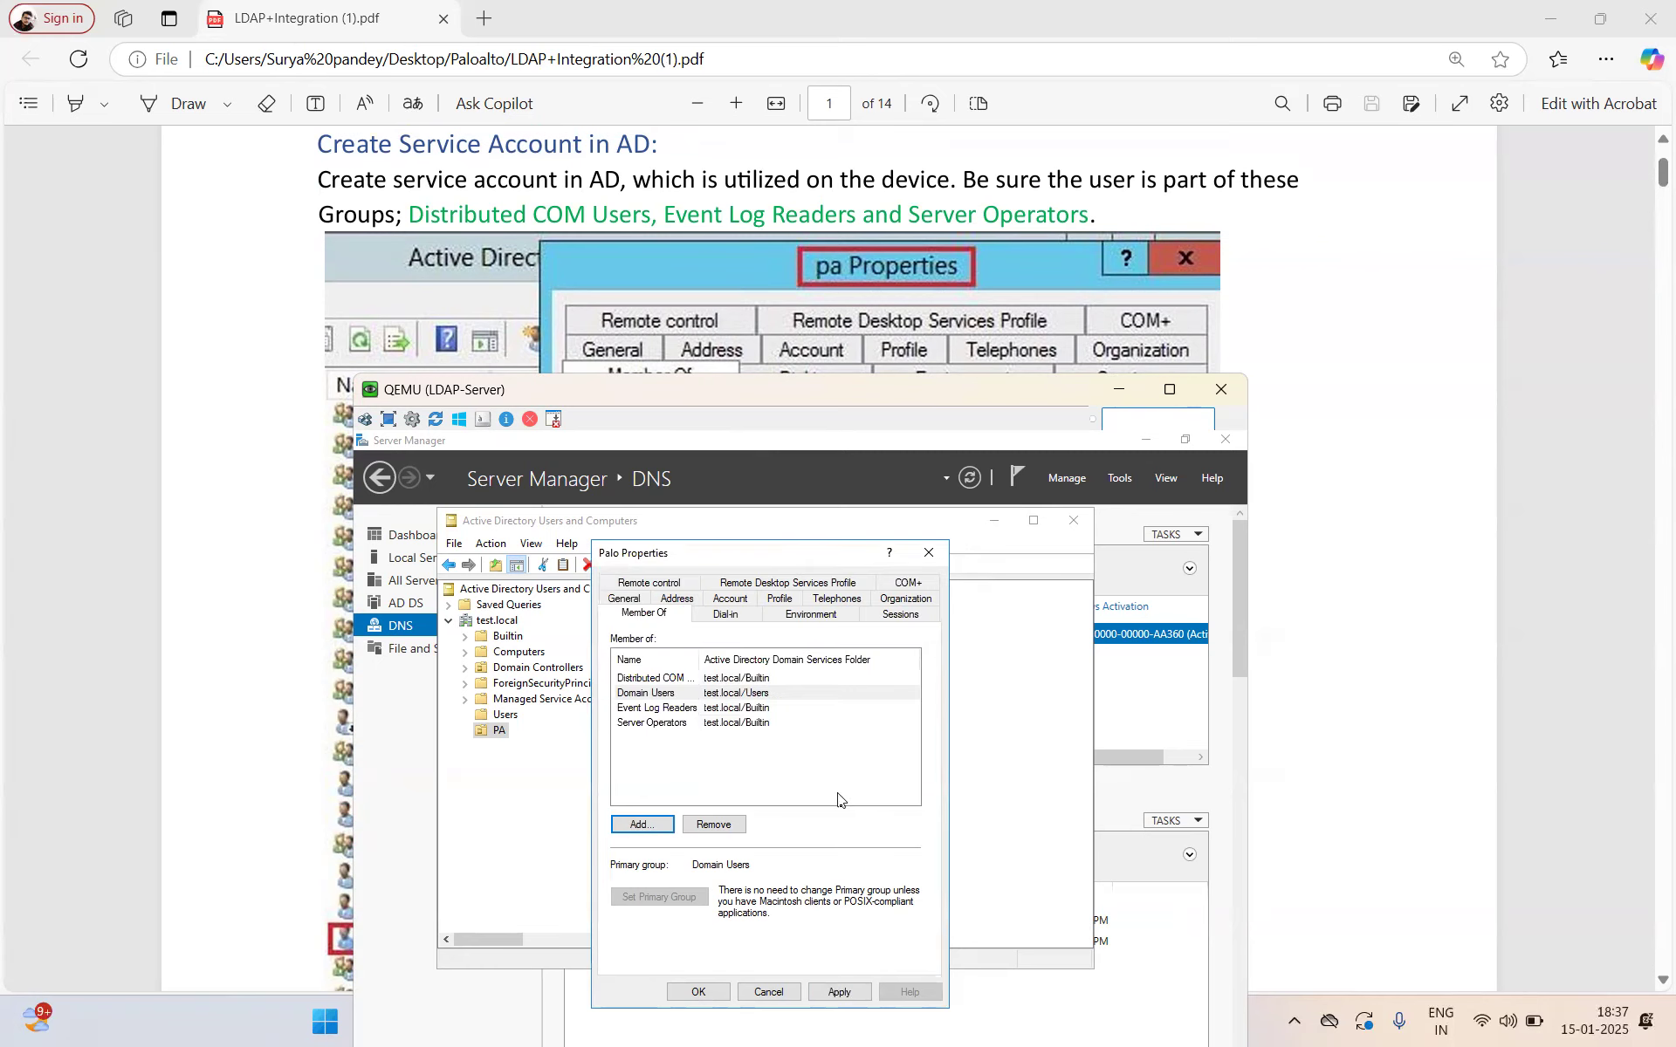
left_click(845, 995)
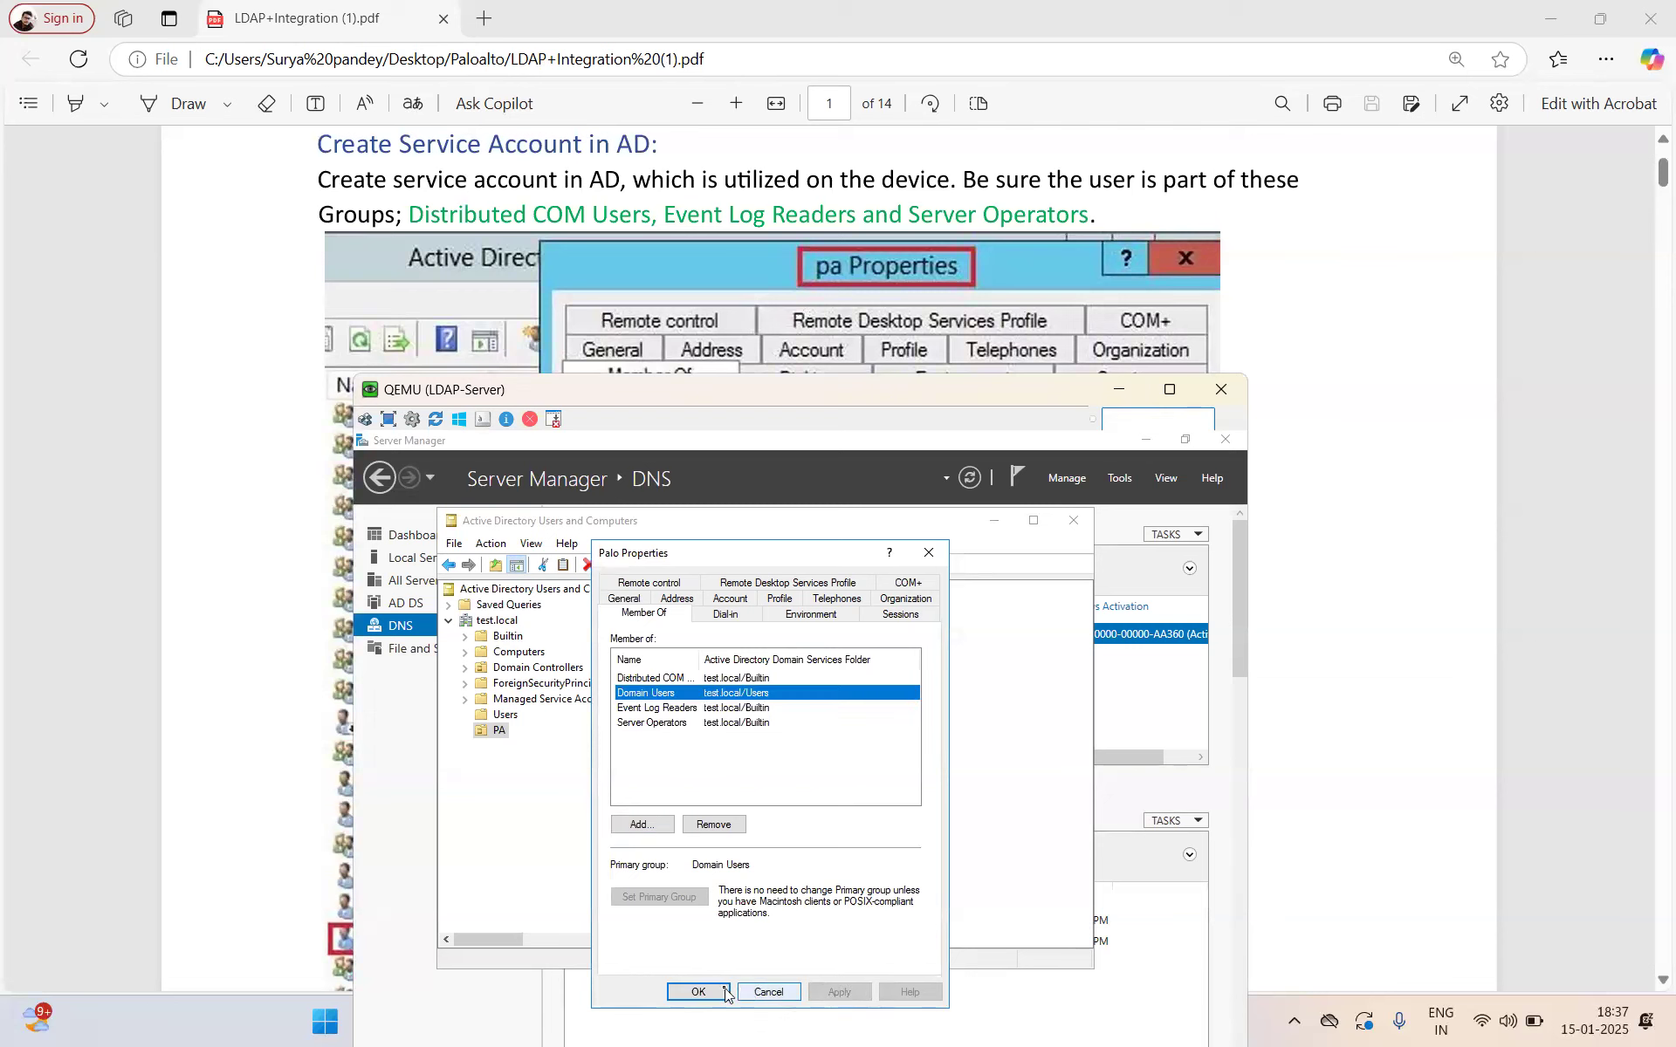
left_click(699, 992)
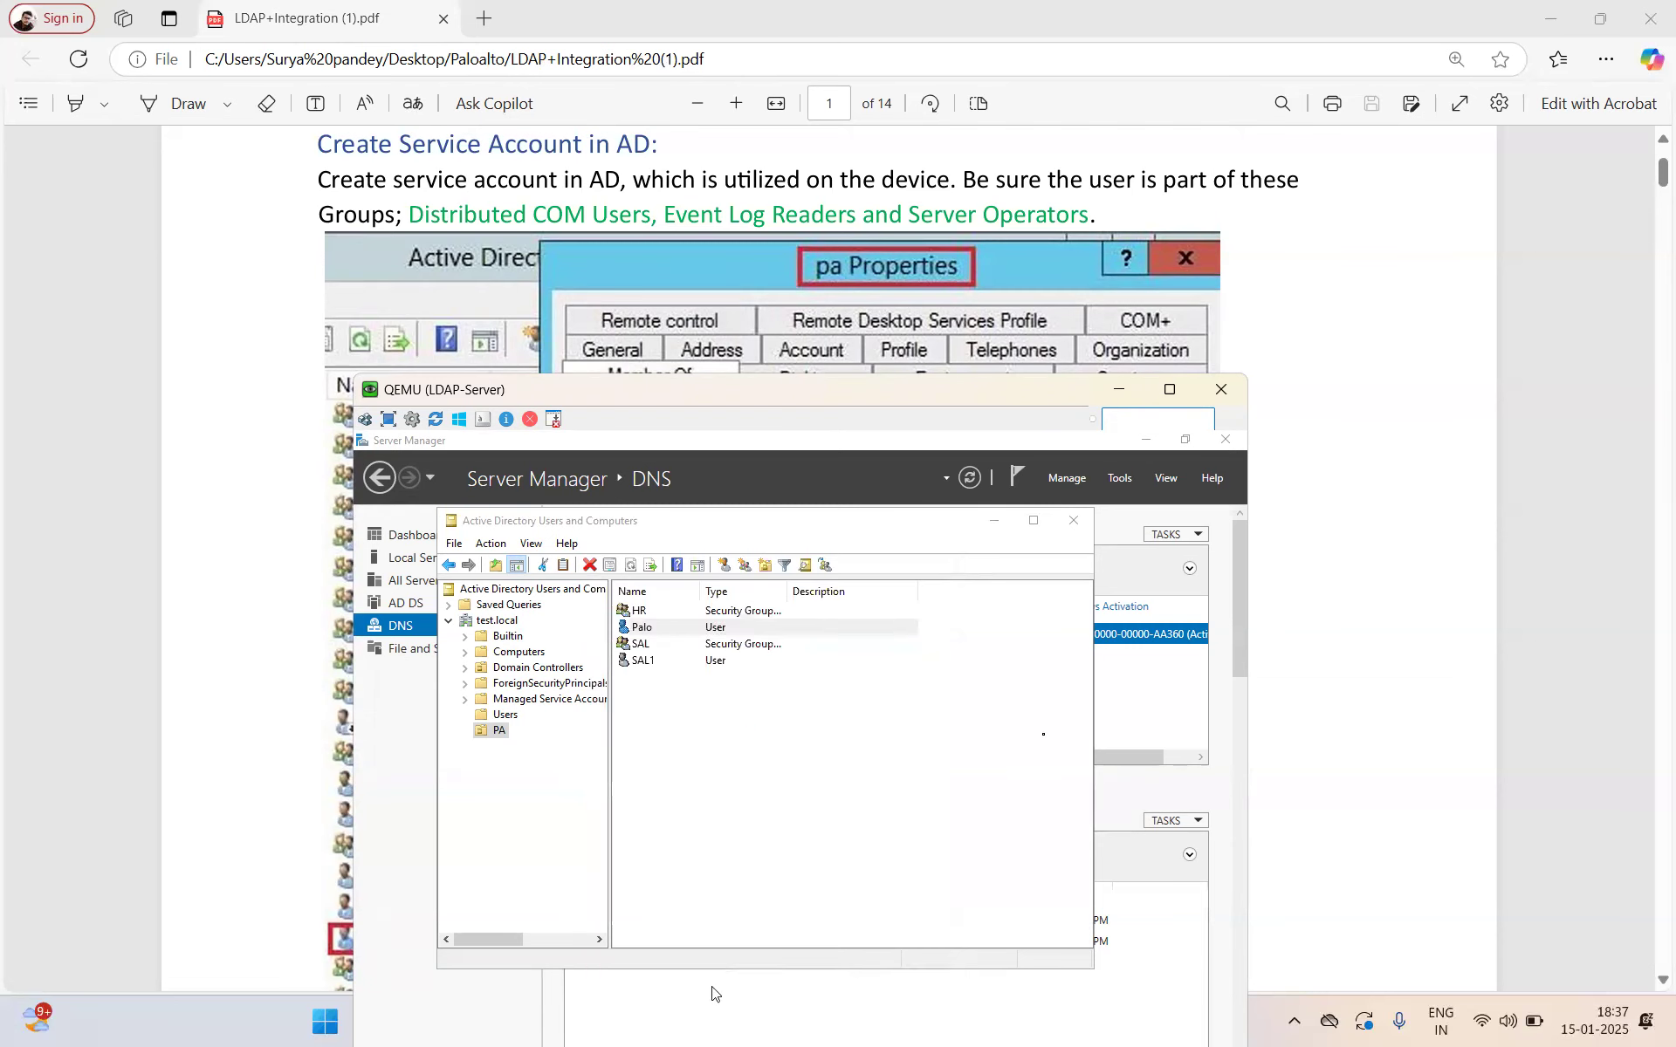
right_click(644, 630)
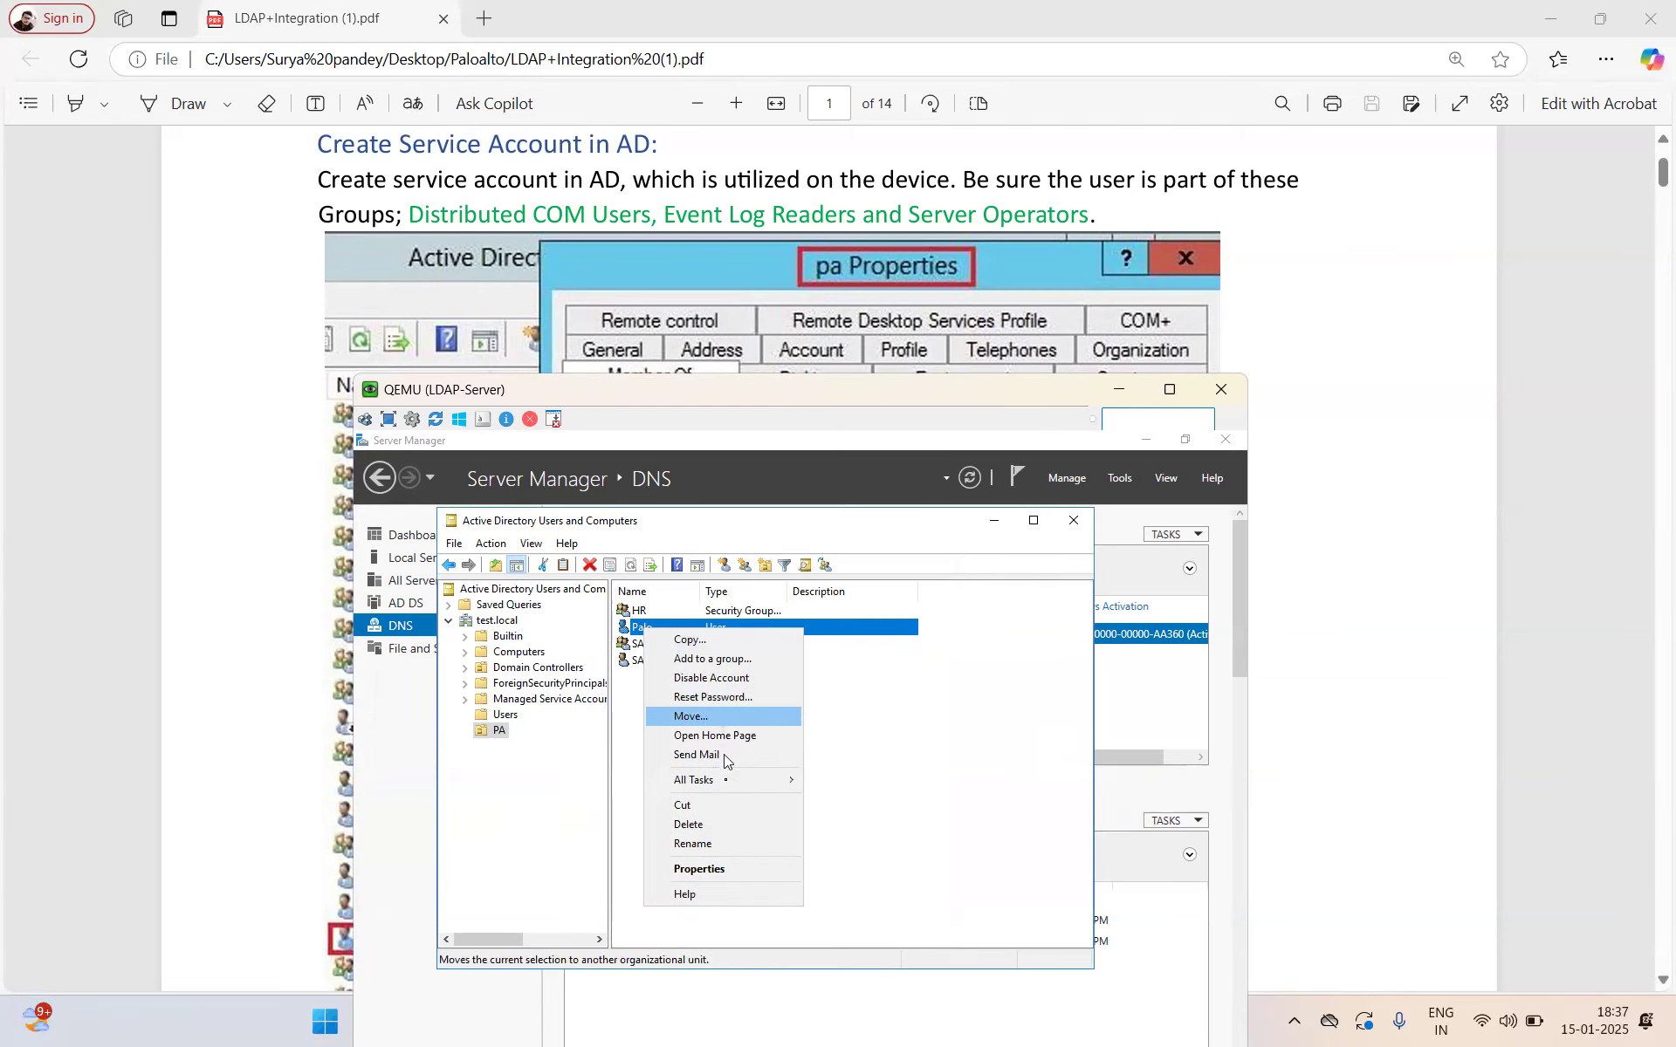
left_click(722, 870)
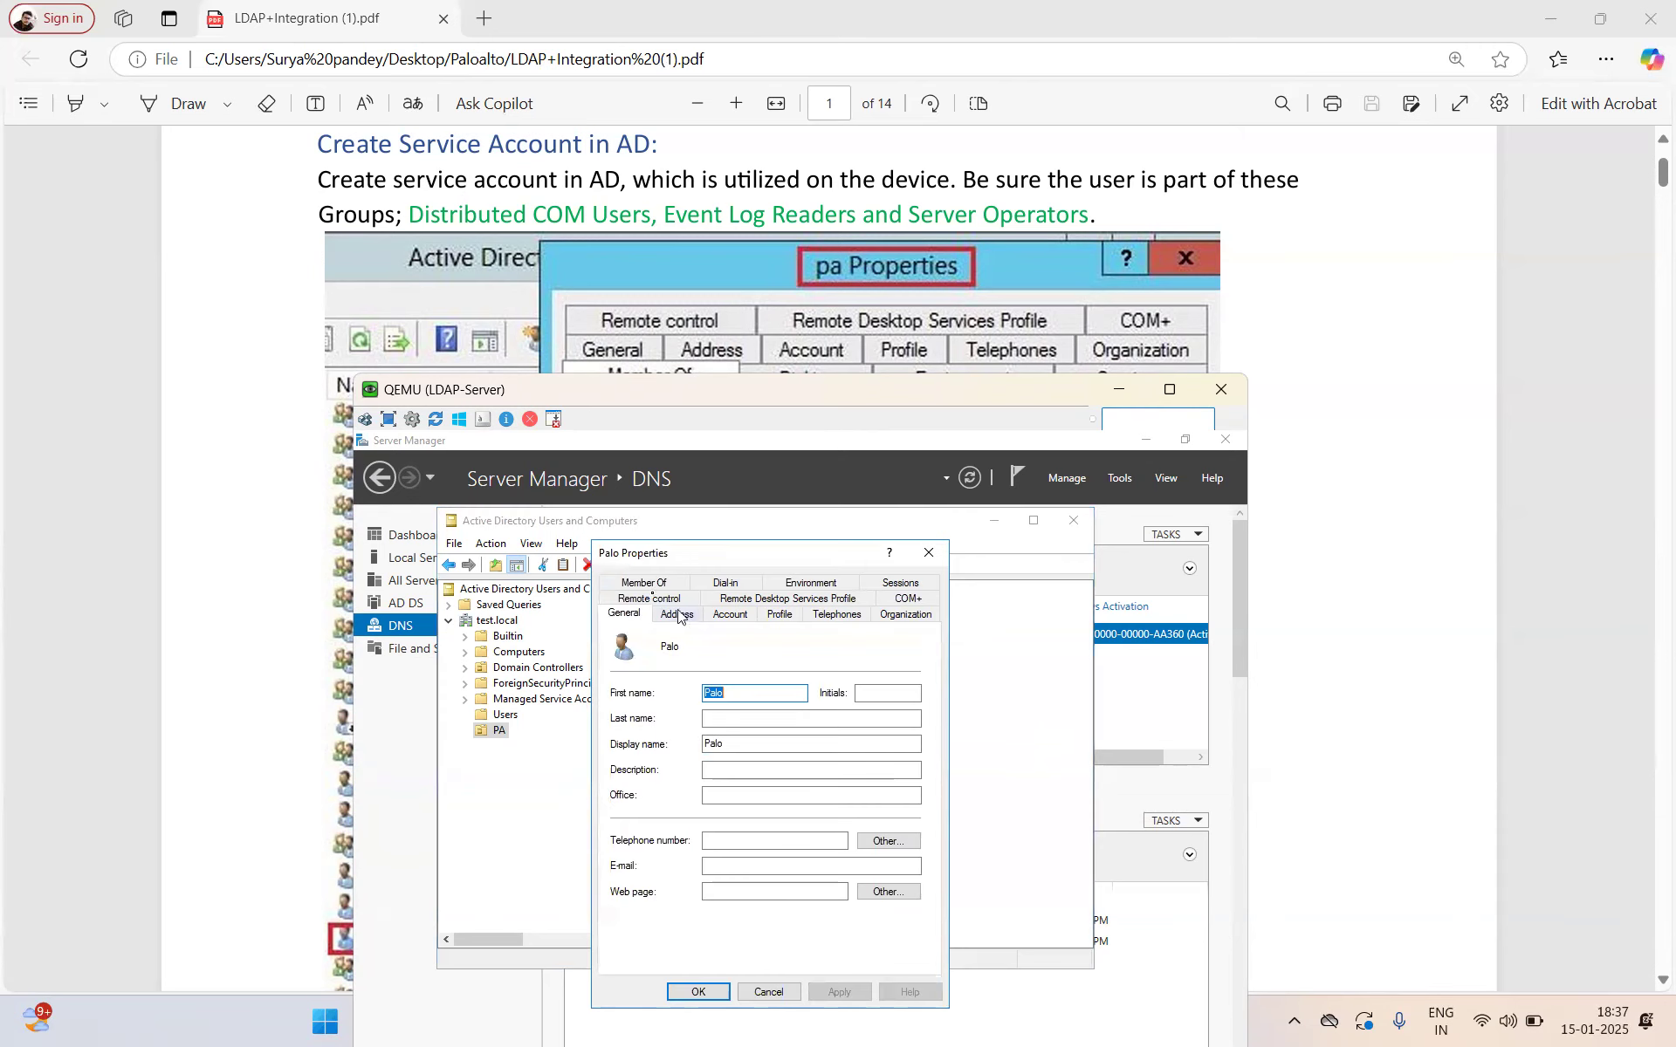
left_click(646, 612)
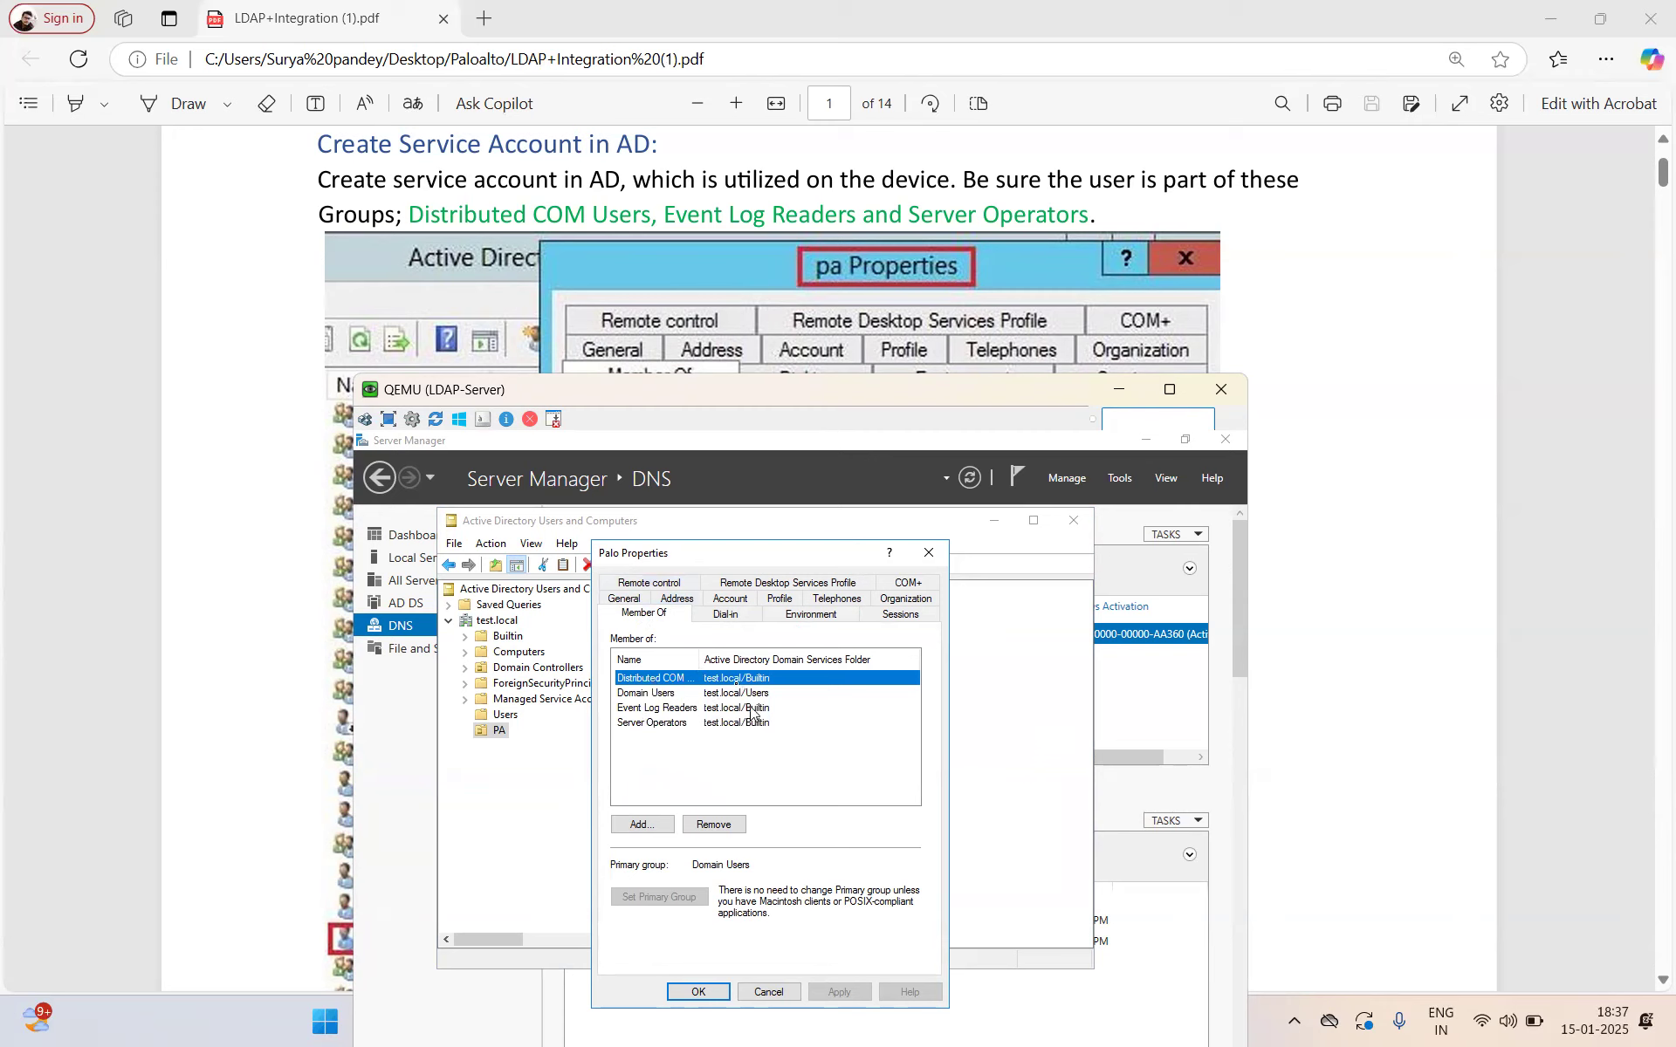
left_click_drag(701, 656, 739, 657)
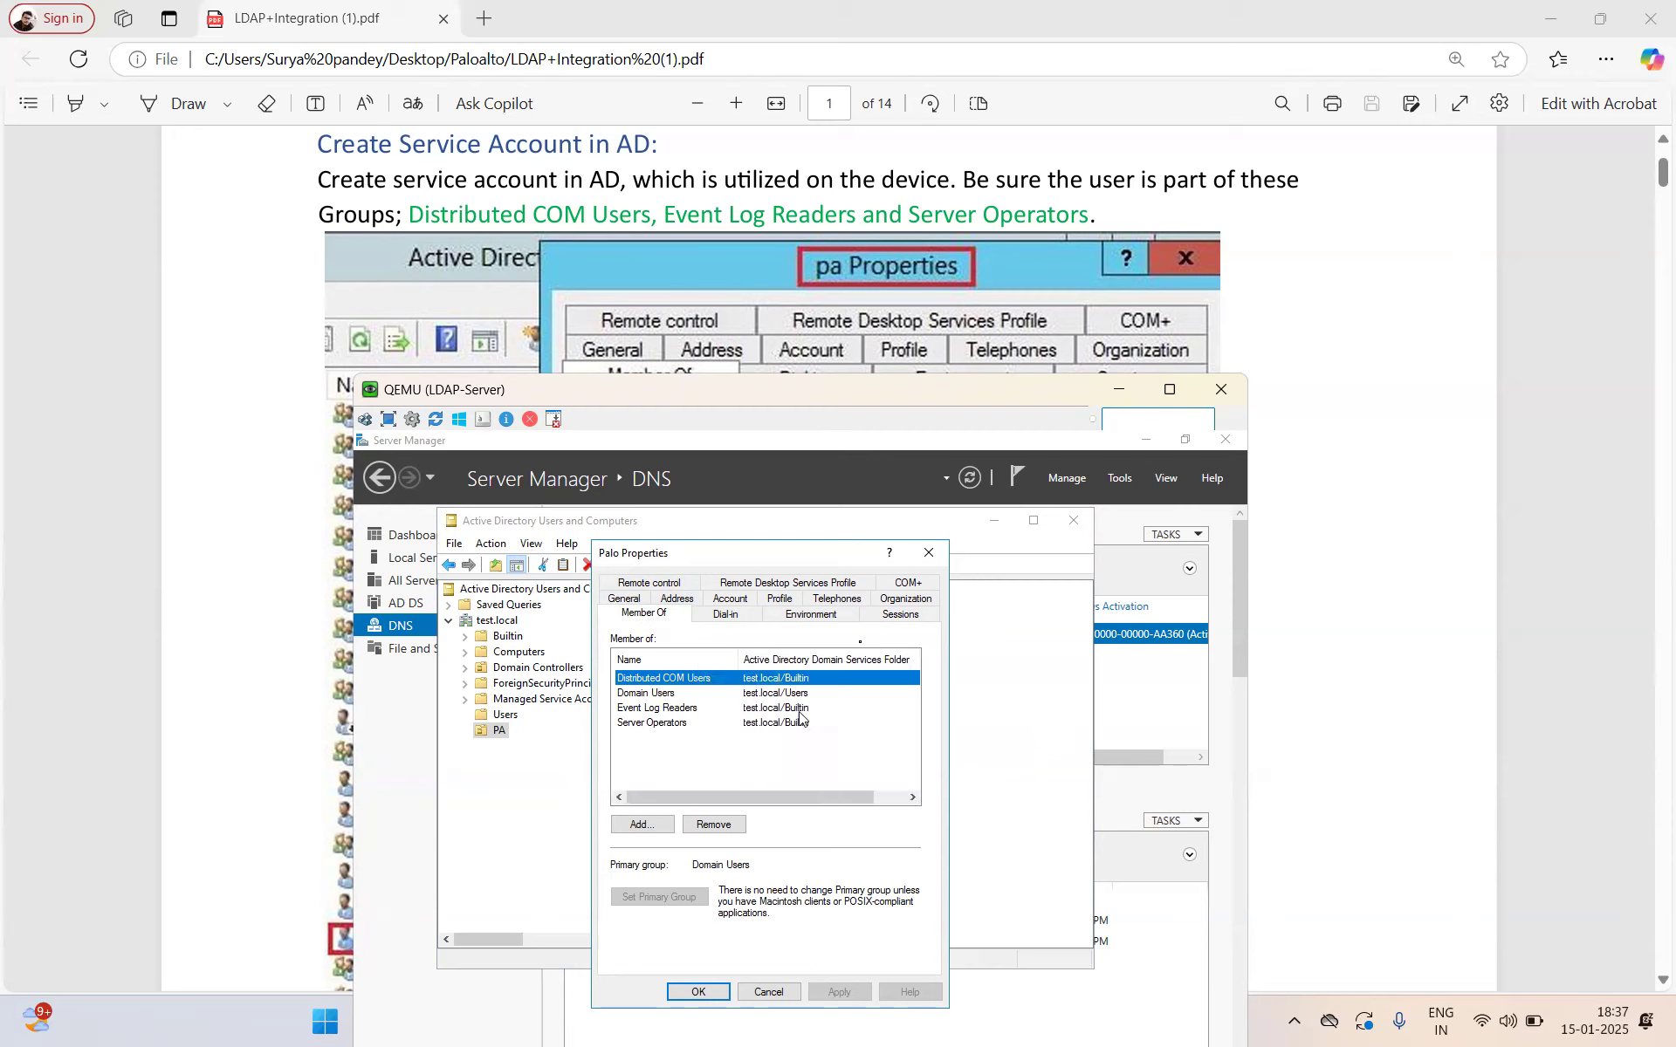
left_click(934, 547)
scroll(859, 345, "down", 1)
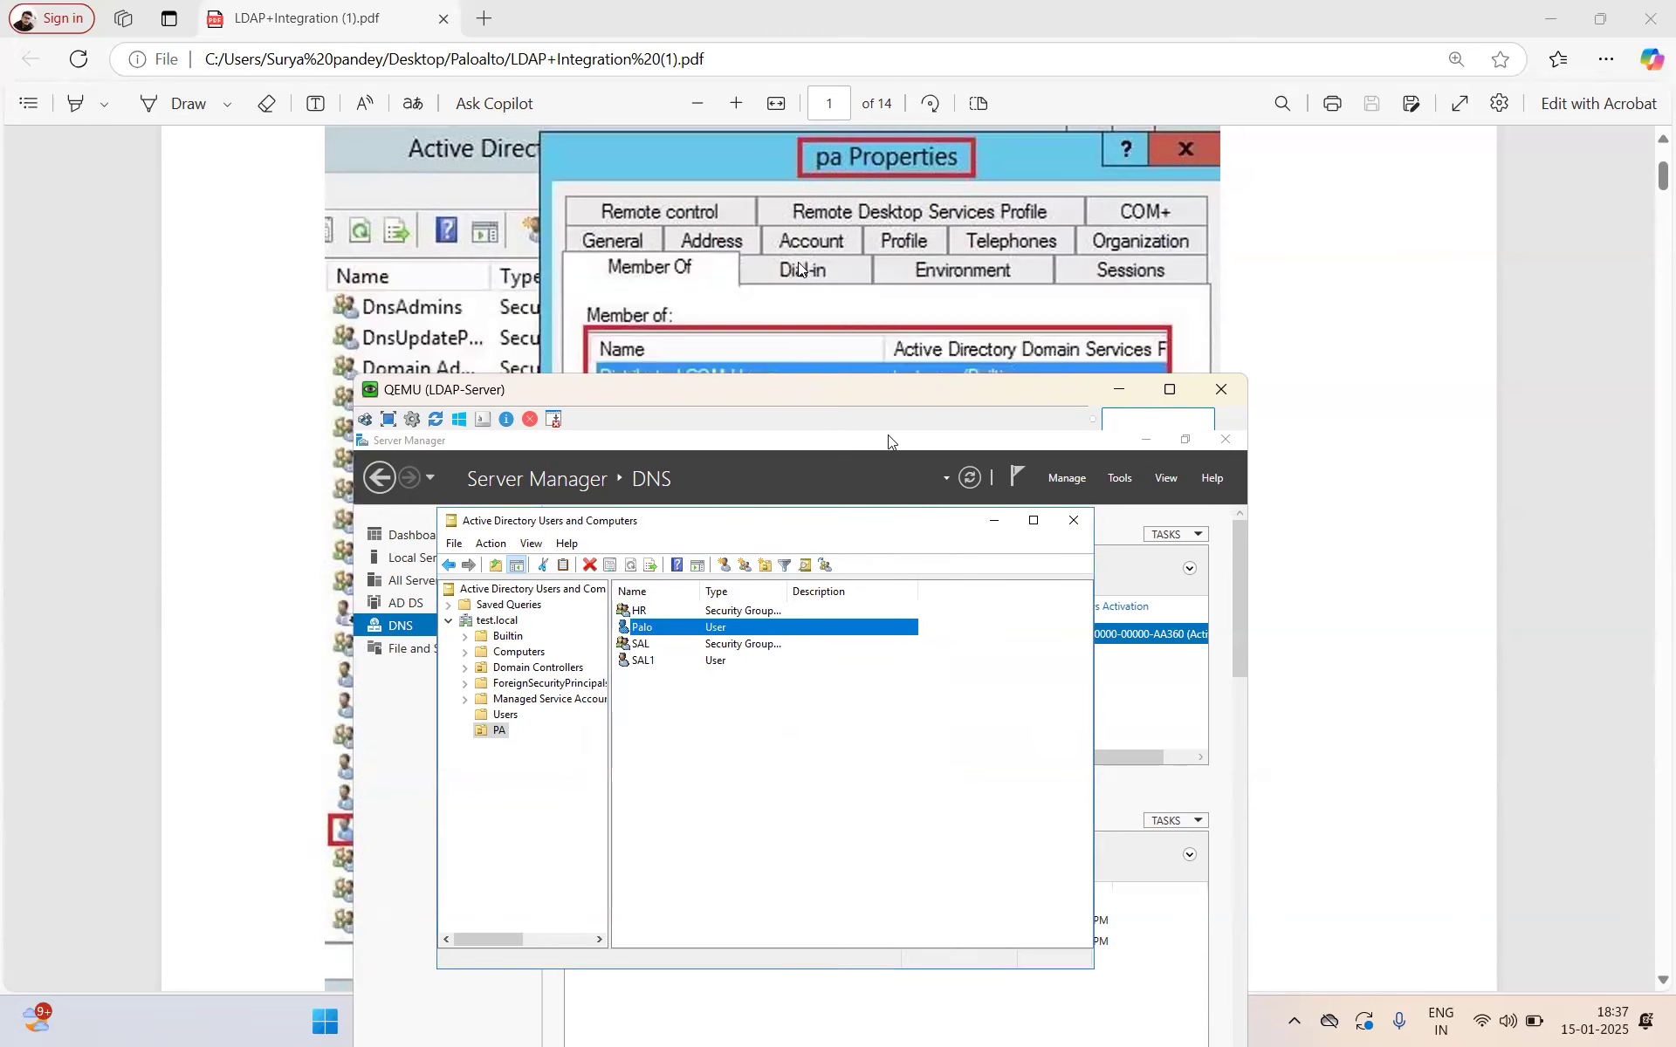
scroll(800, 268, "down", 1)
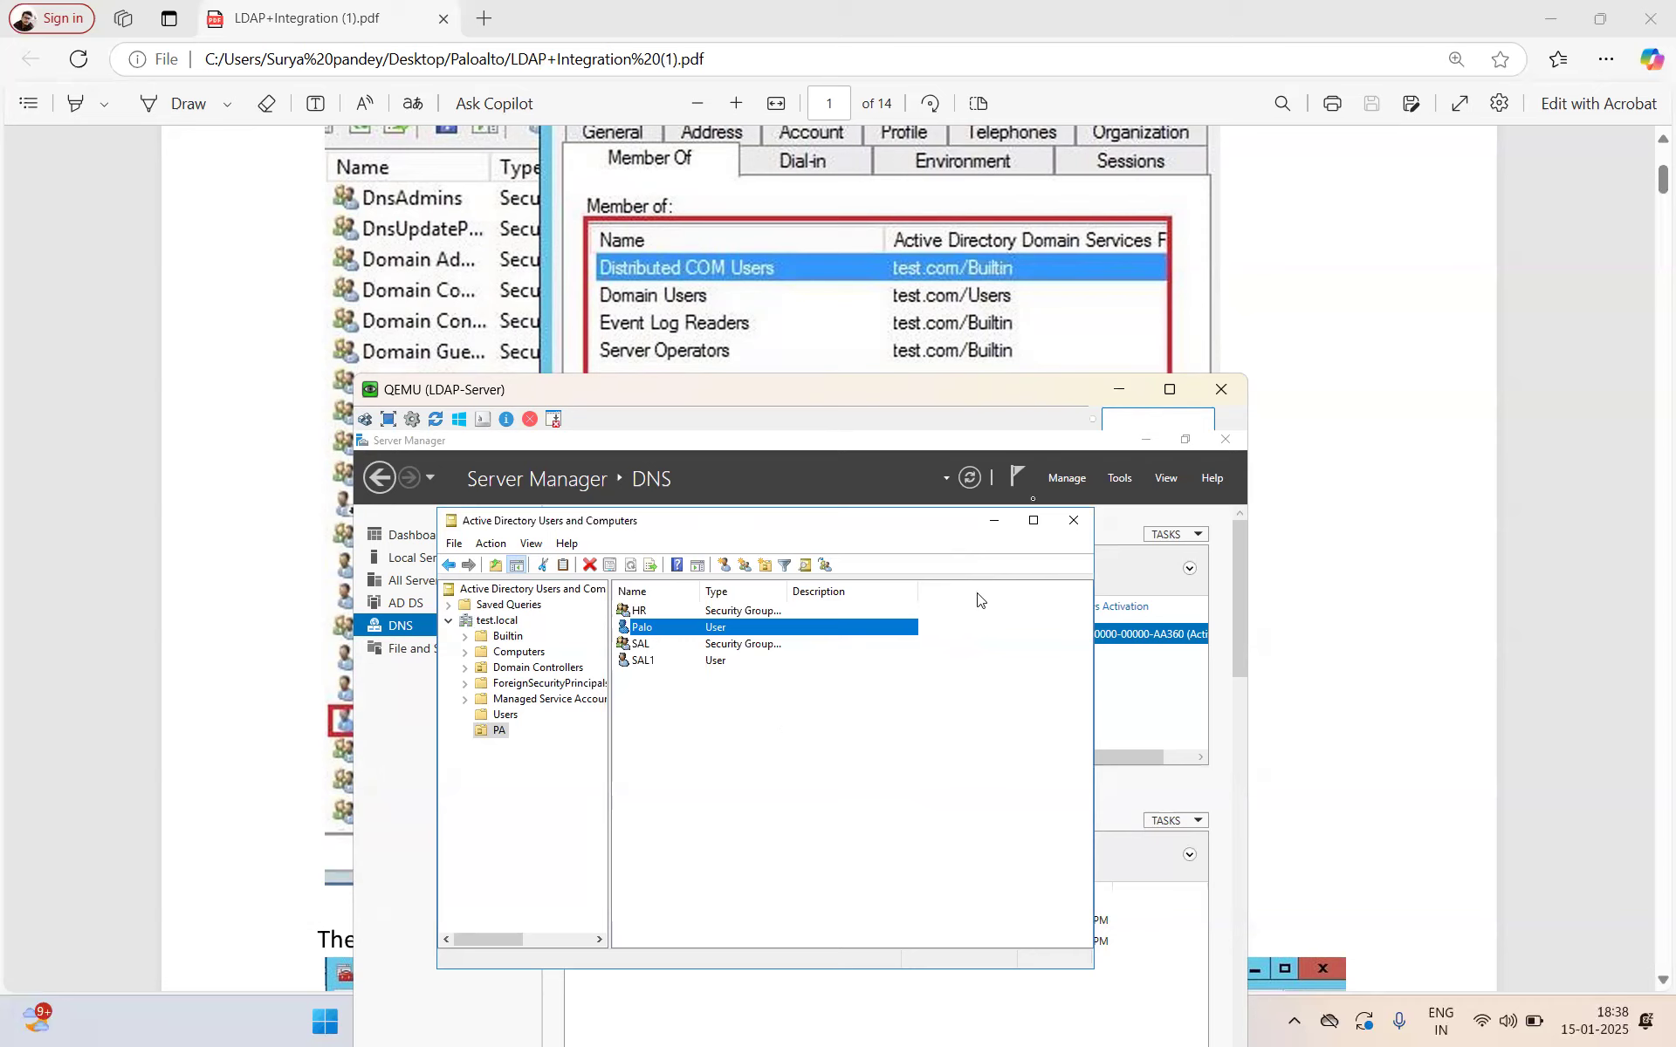
scroll(745, 266, "down", 6)
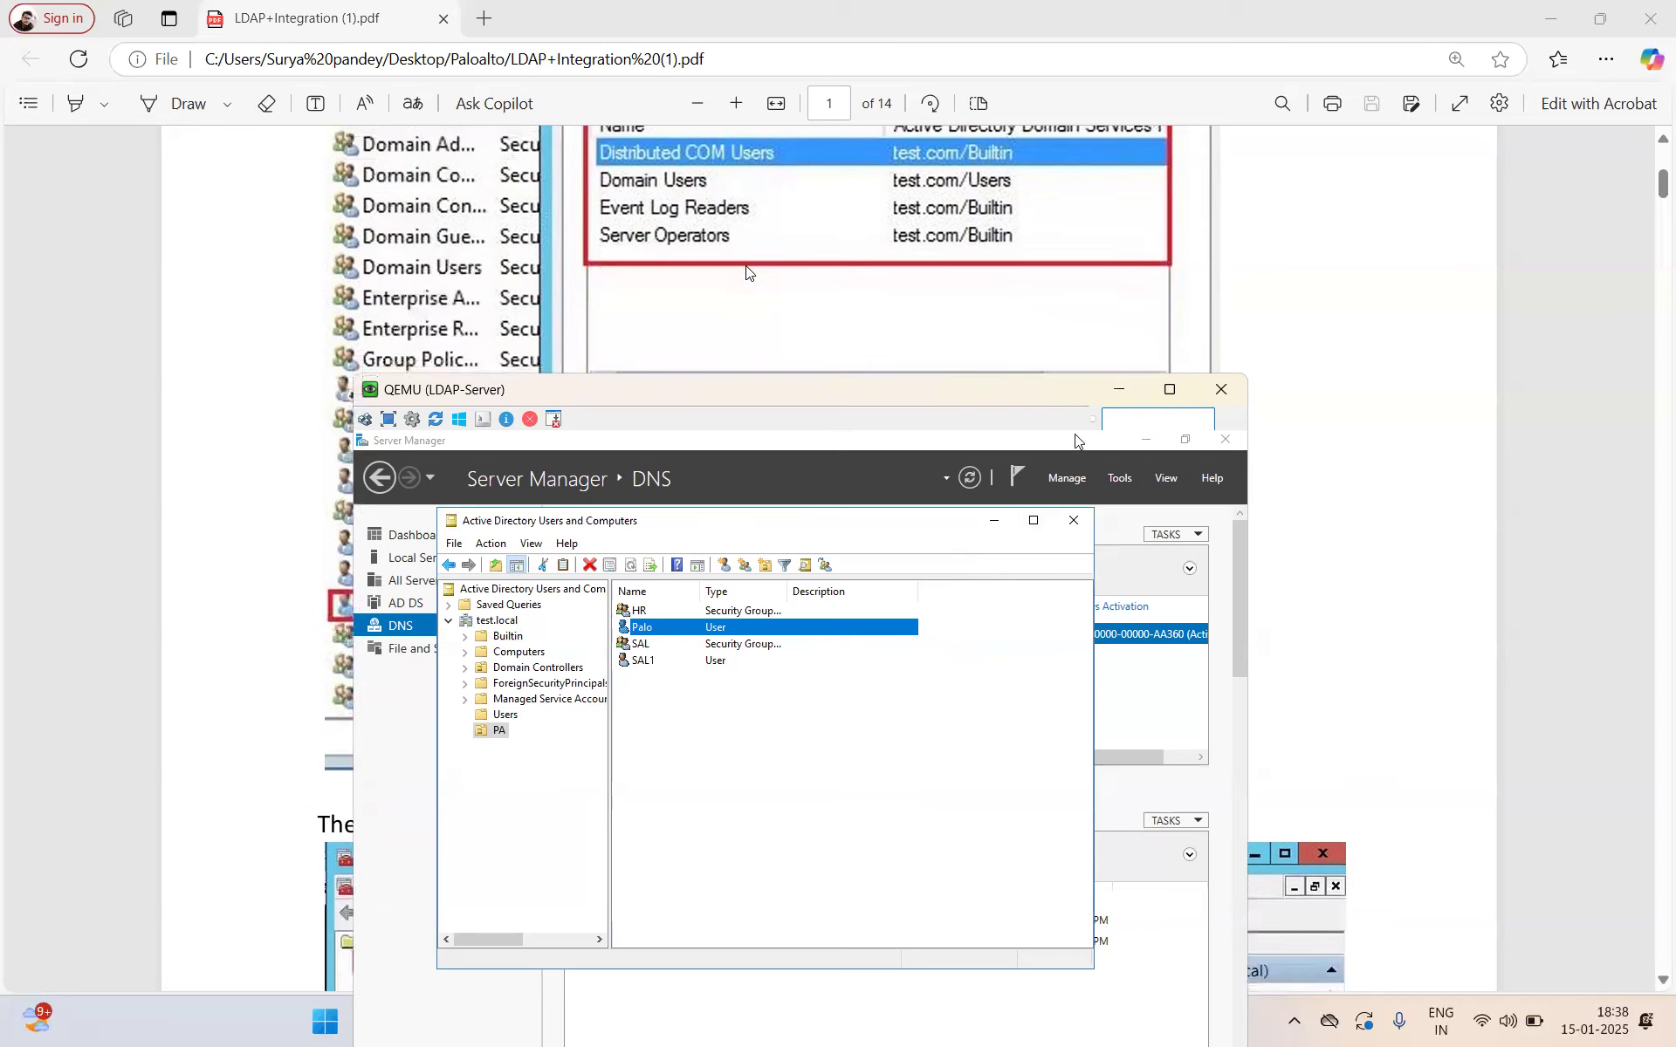
scroll(746, 271, "down", 5)
scroll(746, 270, "up", 7)
Step: Close Active Directory Users and Computers and Server Manager, then move the QEMU window up
scroll(746, 271, "down", 5)
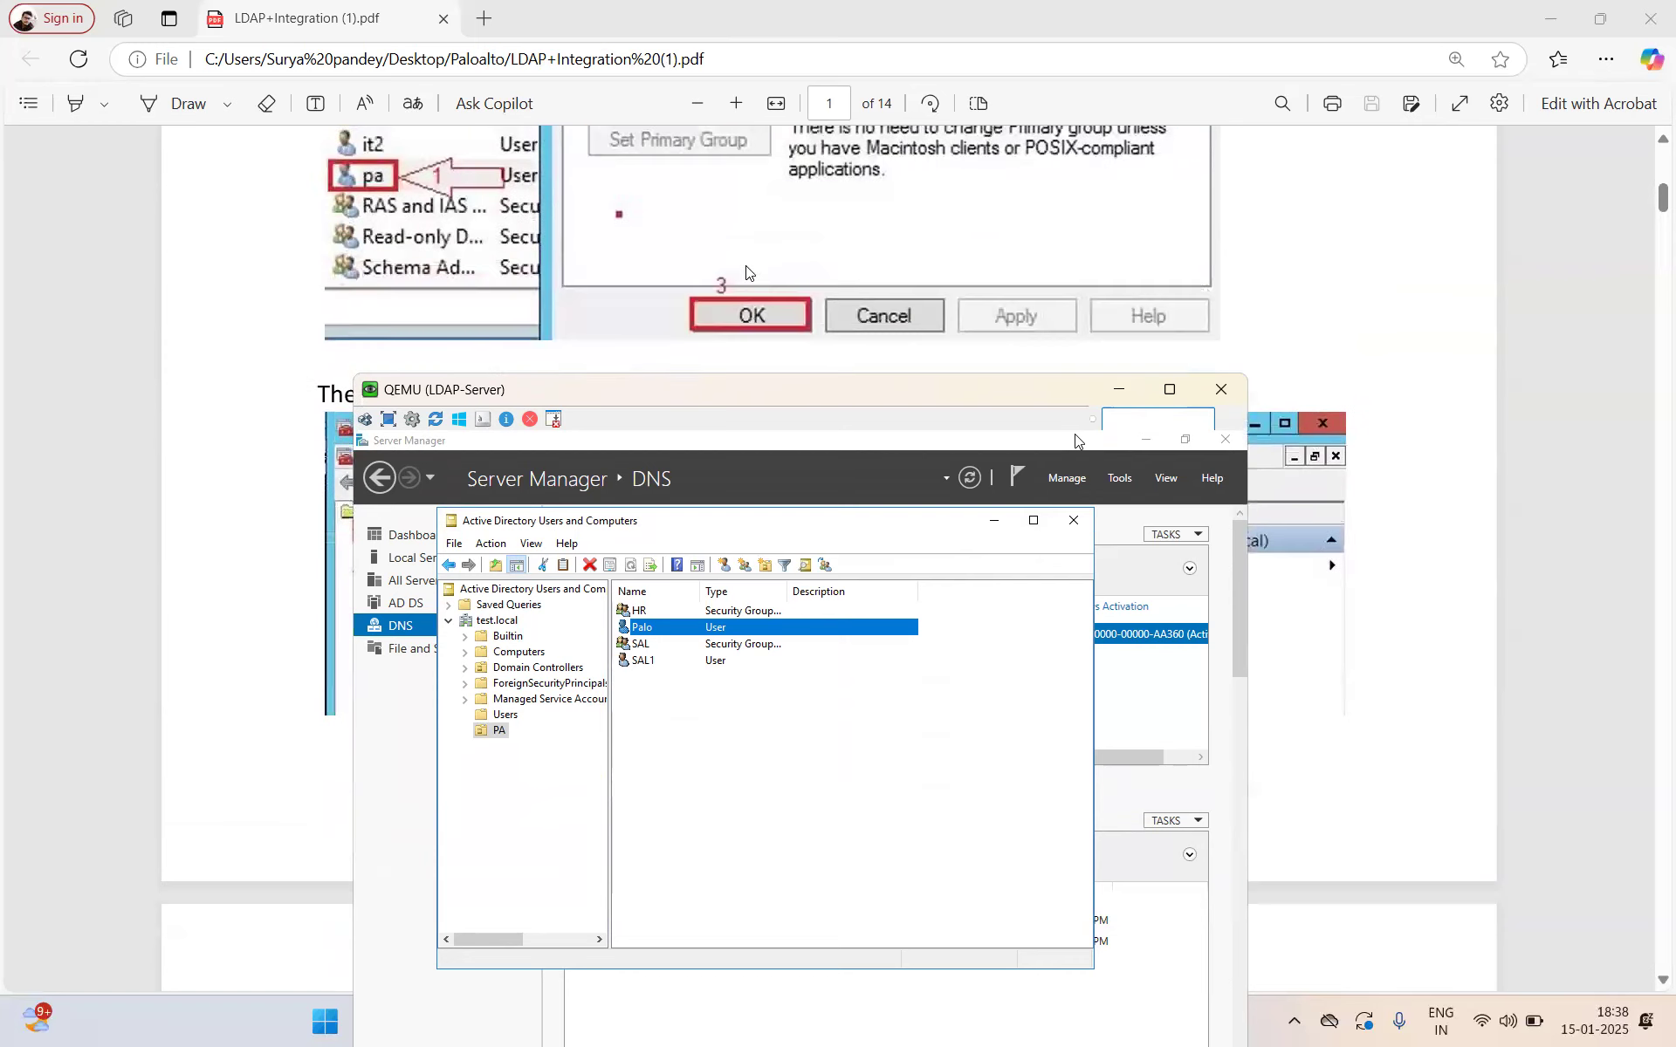
scroll(746, 271, "up", 1)
scroll(746, 271, "down", 1)
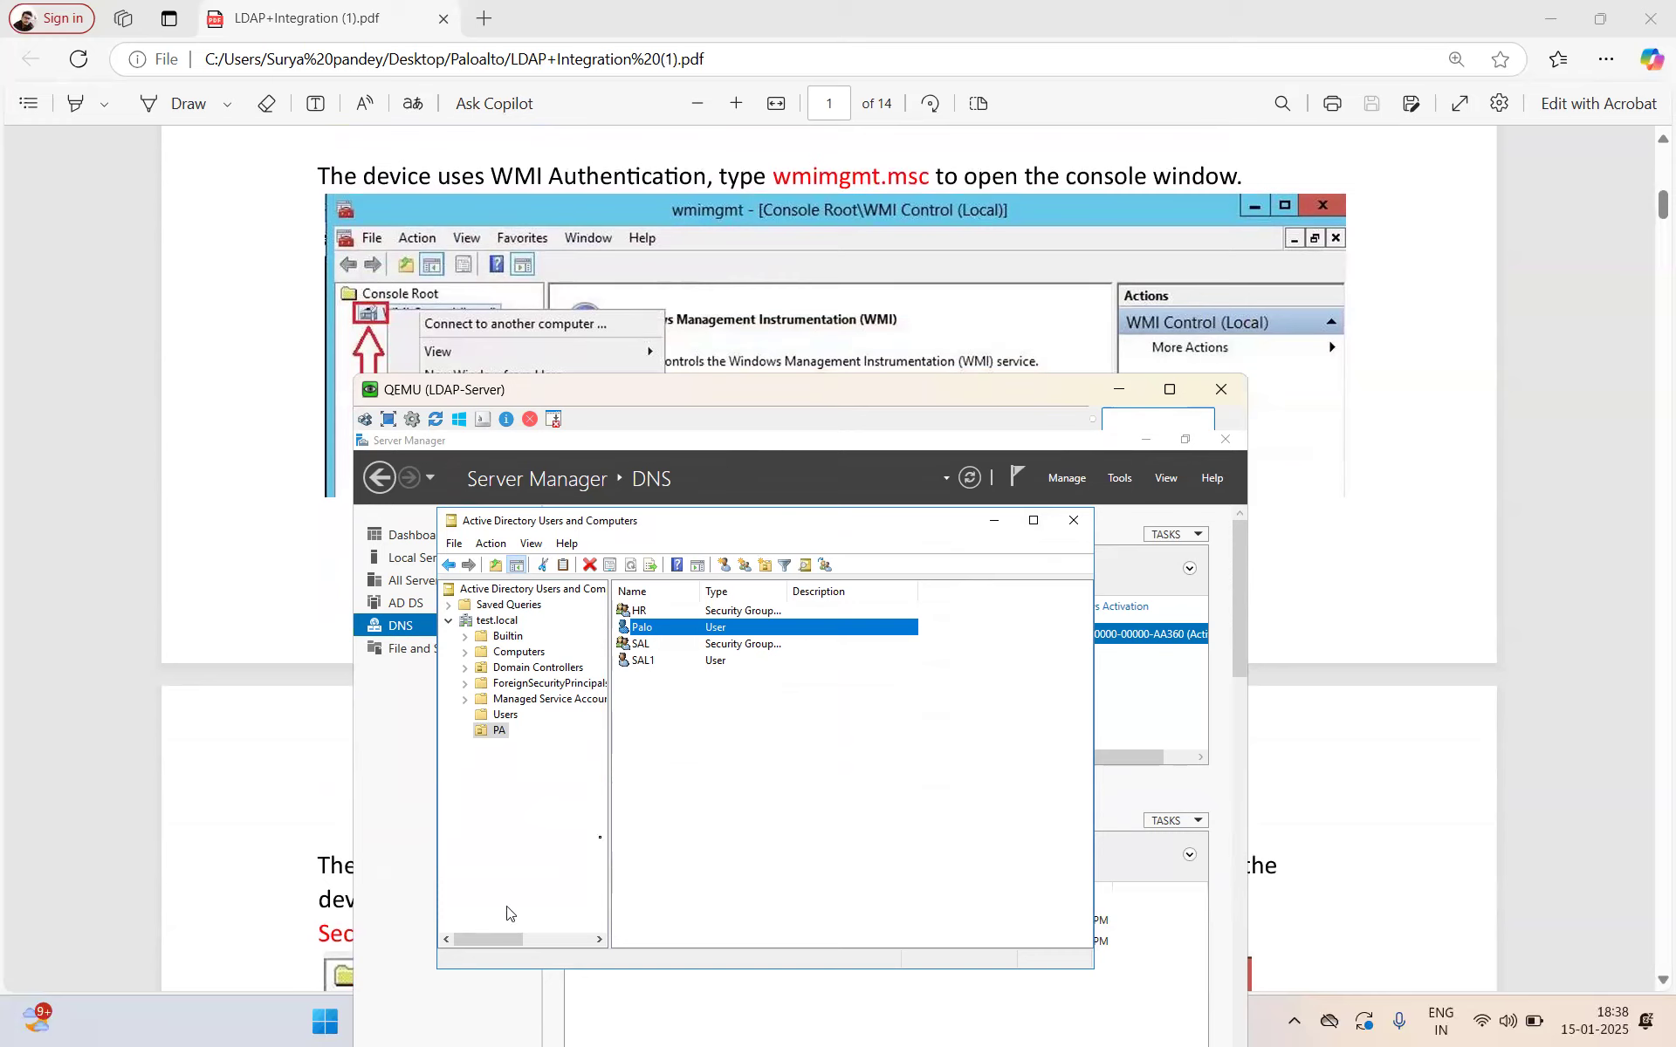
left_click(1073, 520)
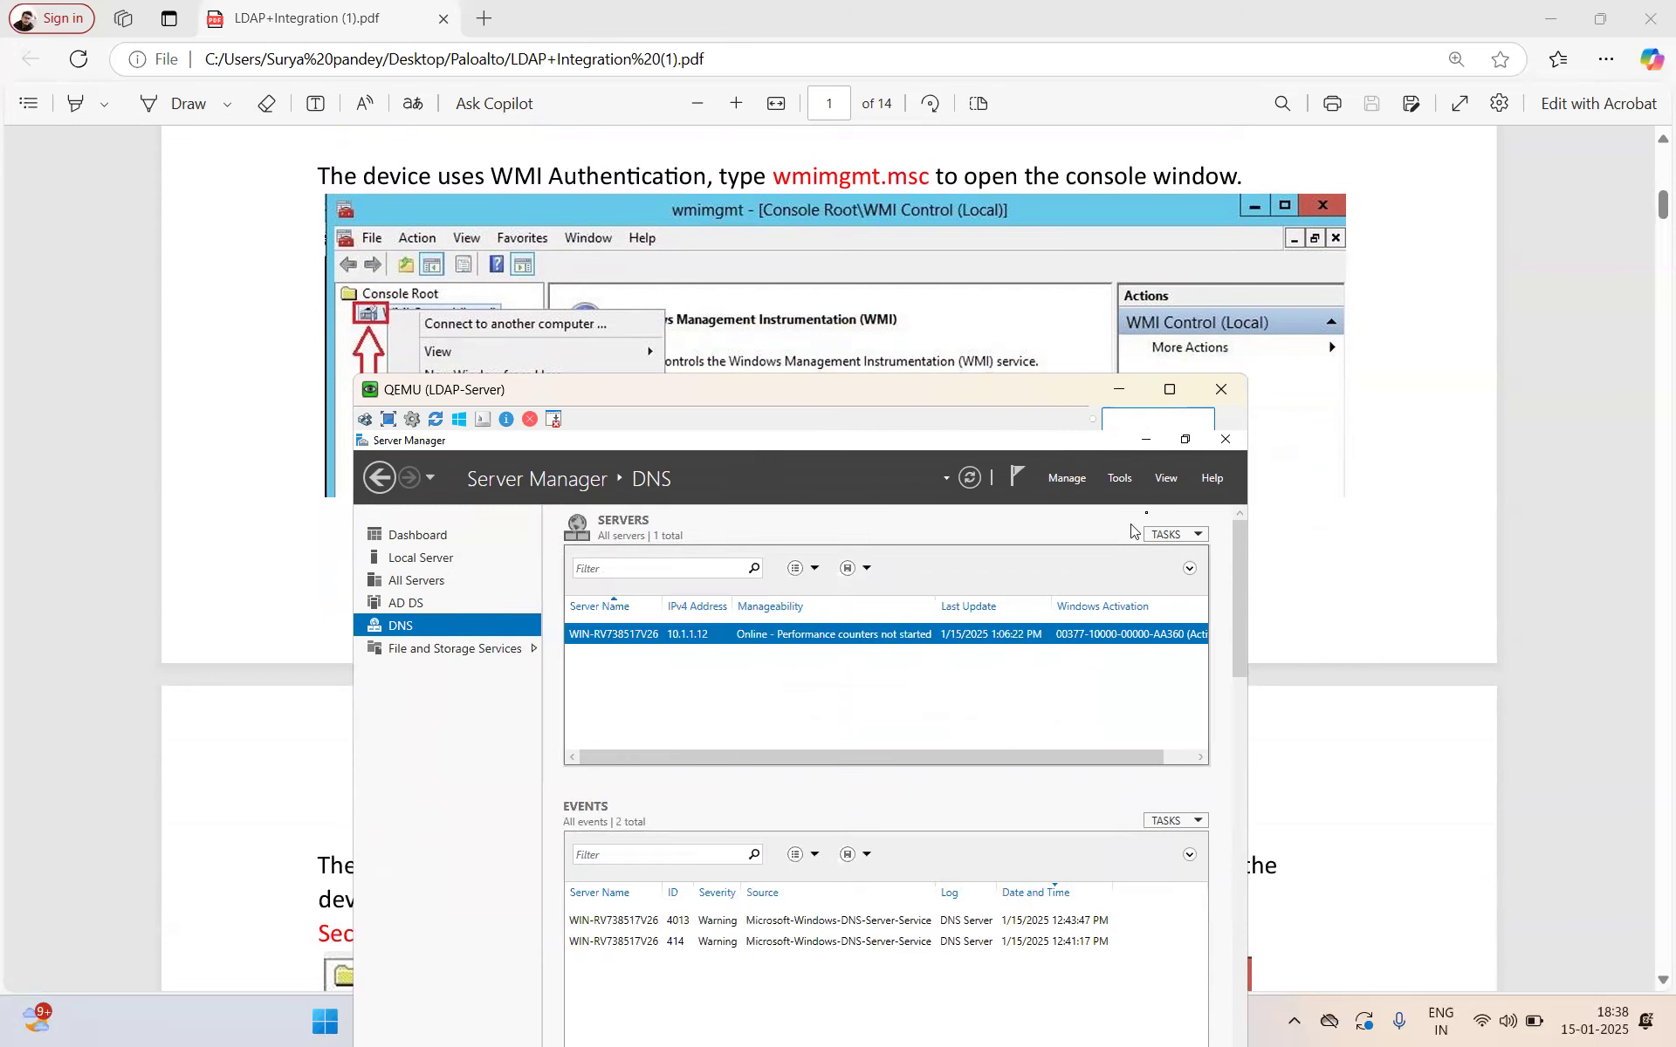
left_click(1232, 441)
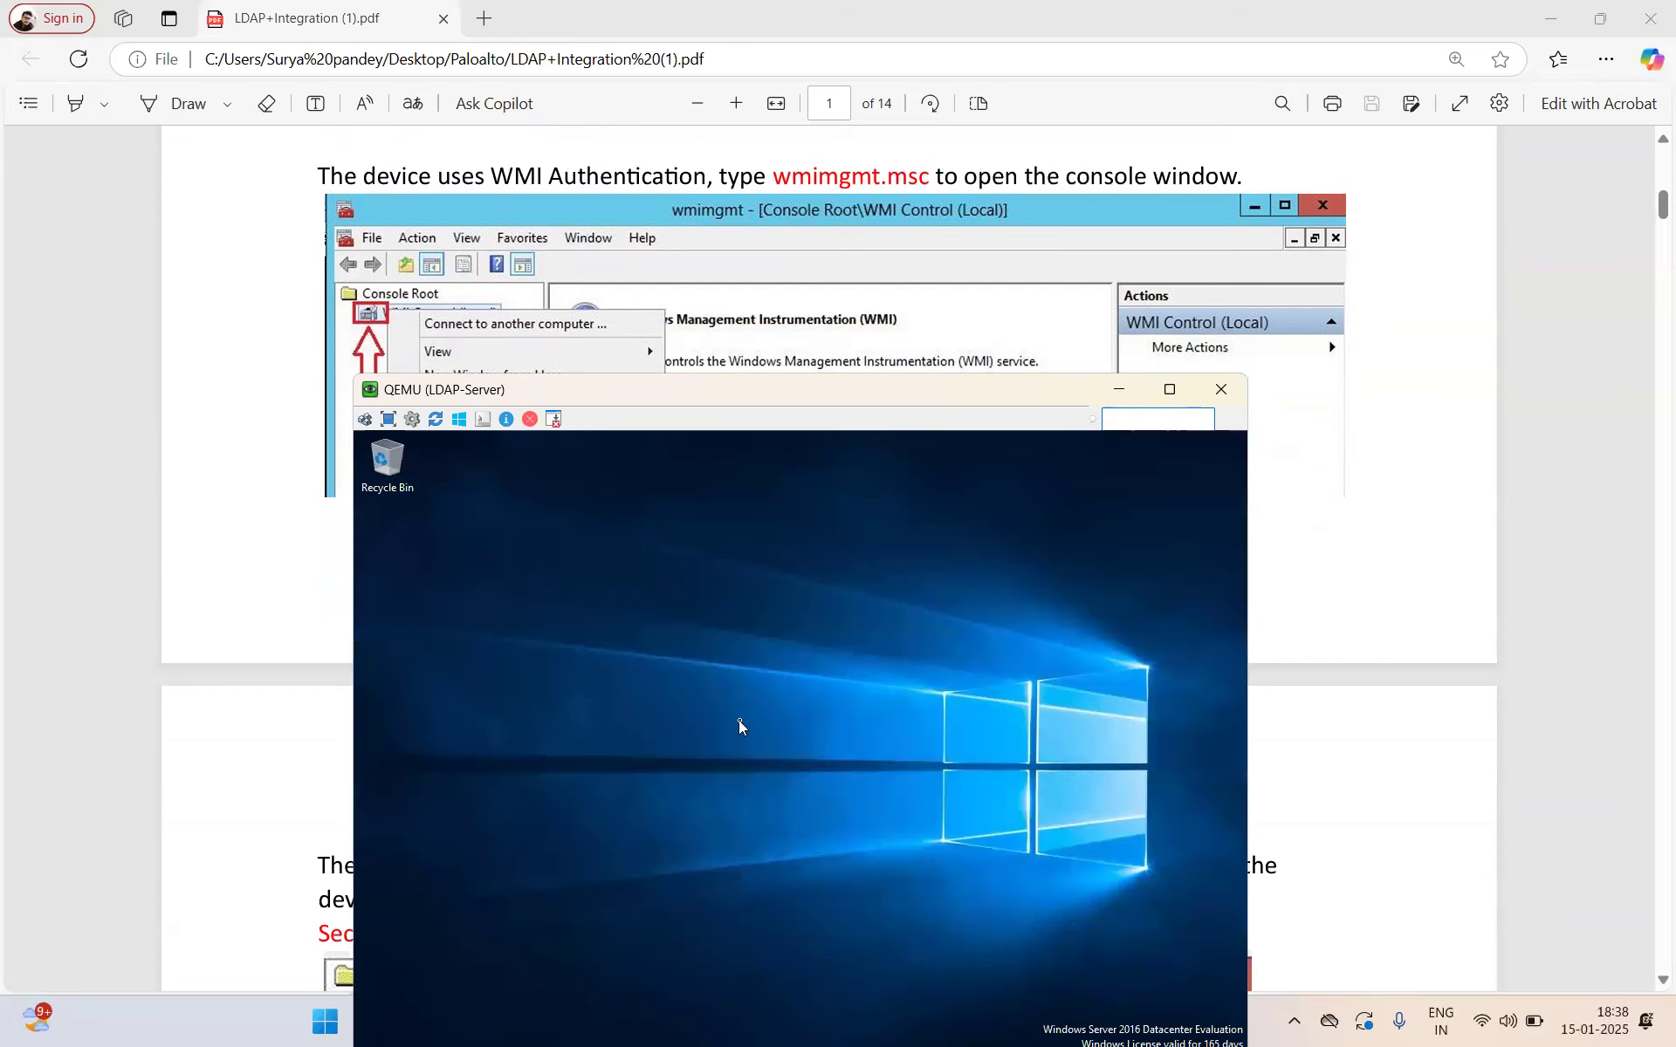
left_click_drag(1009, 390, 955, 178)
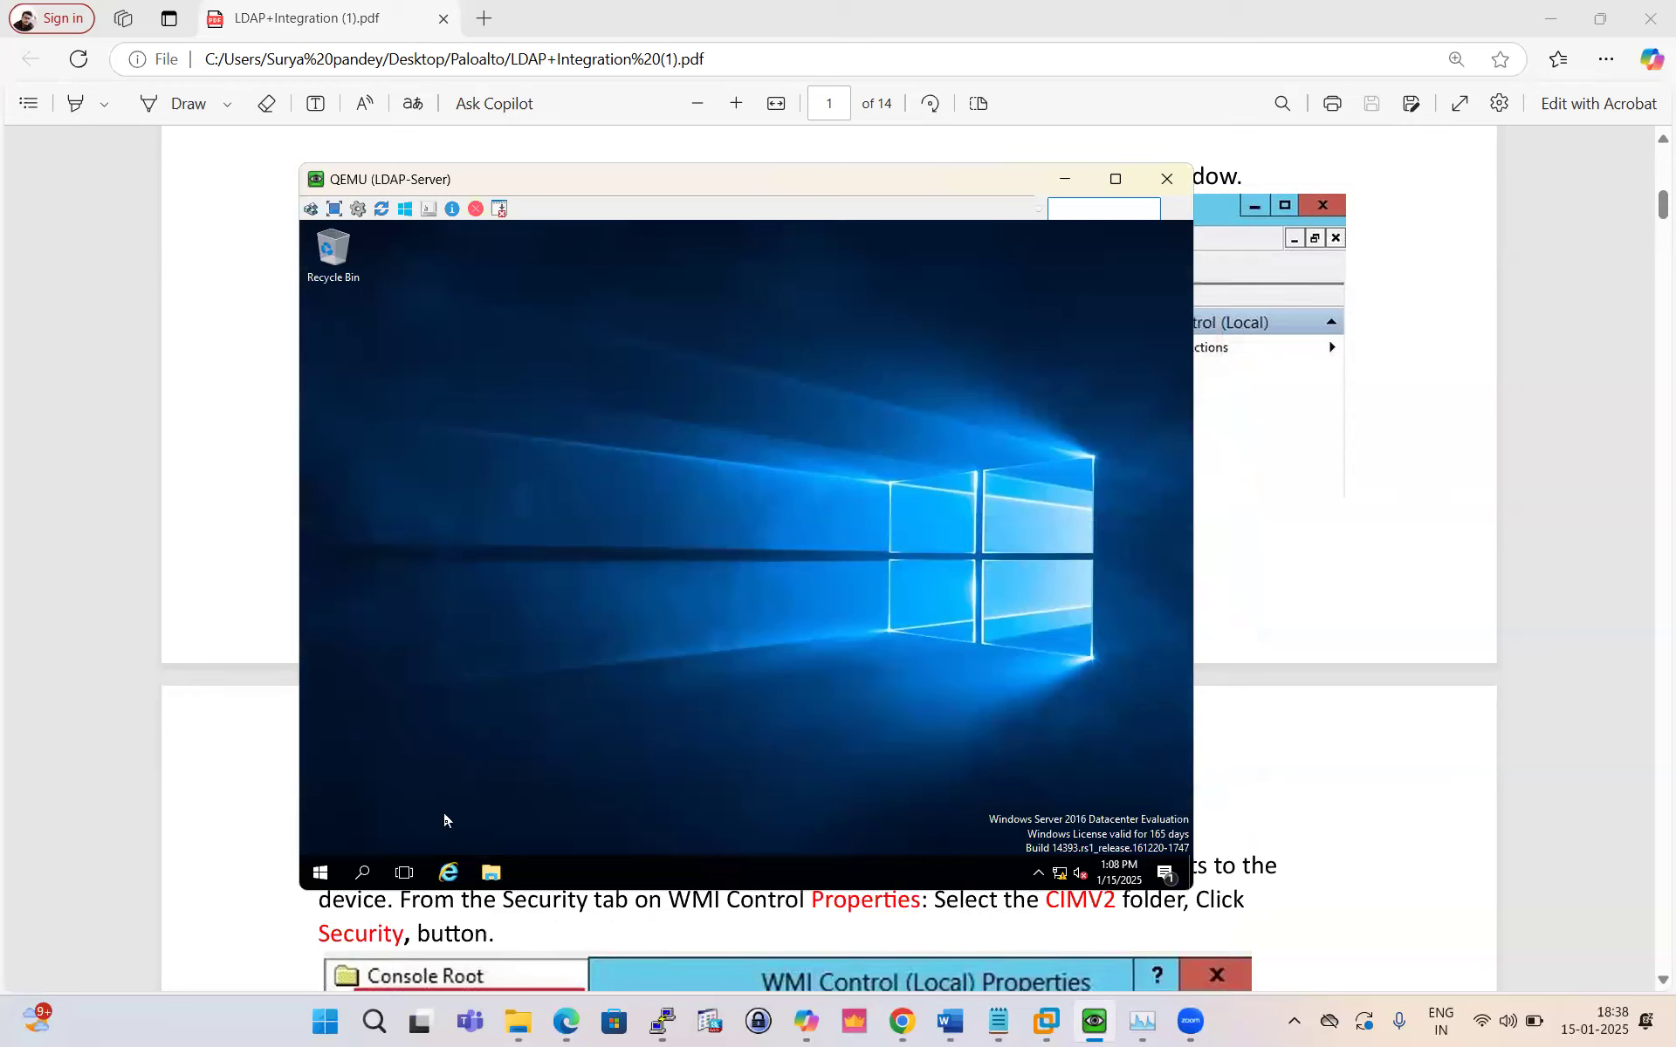
Step: Search for and launch wmimgmt.msc on the Windows Server
left_click(364, 873)
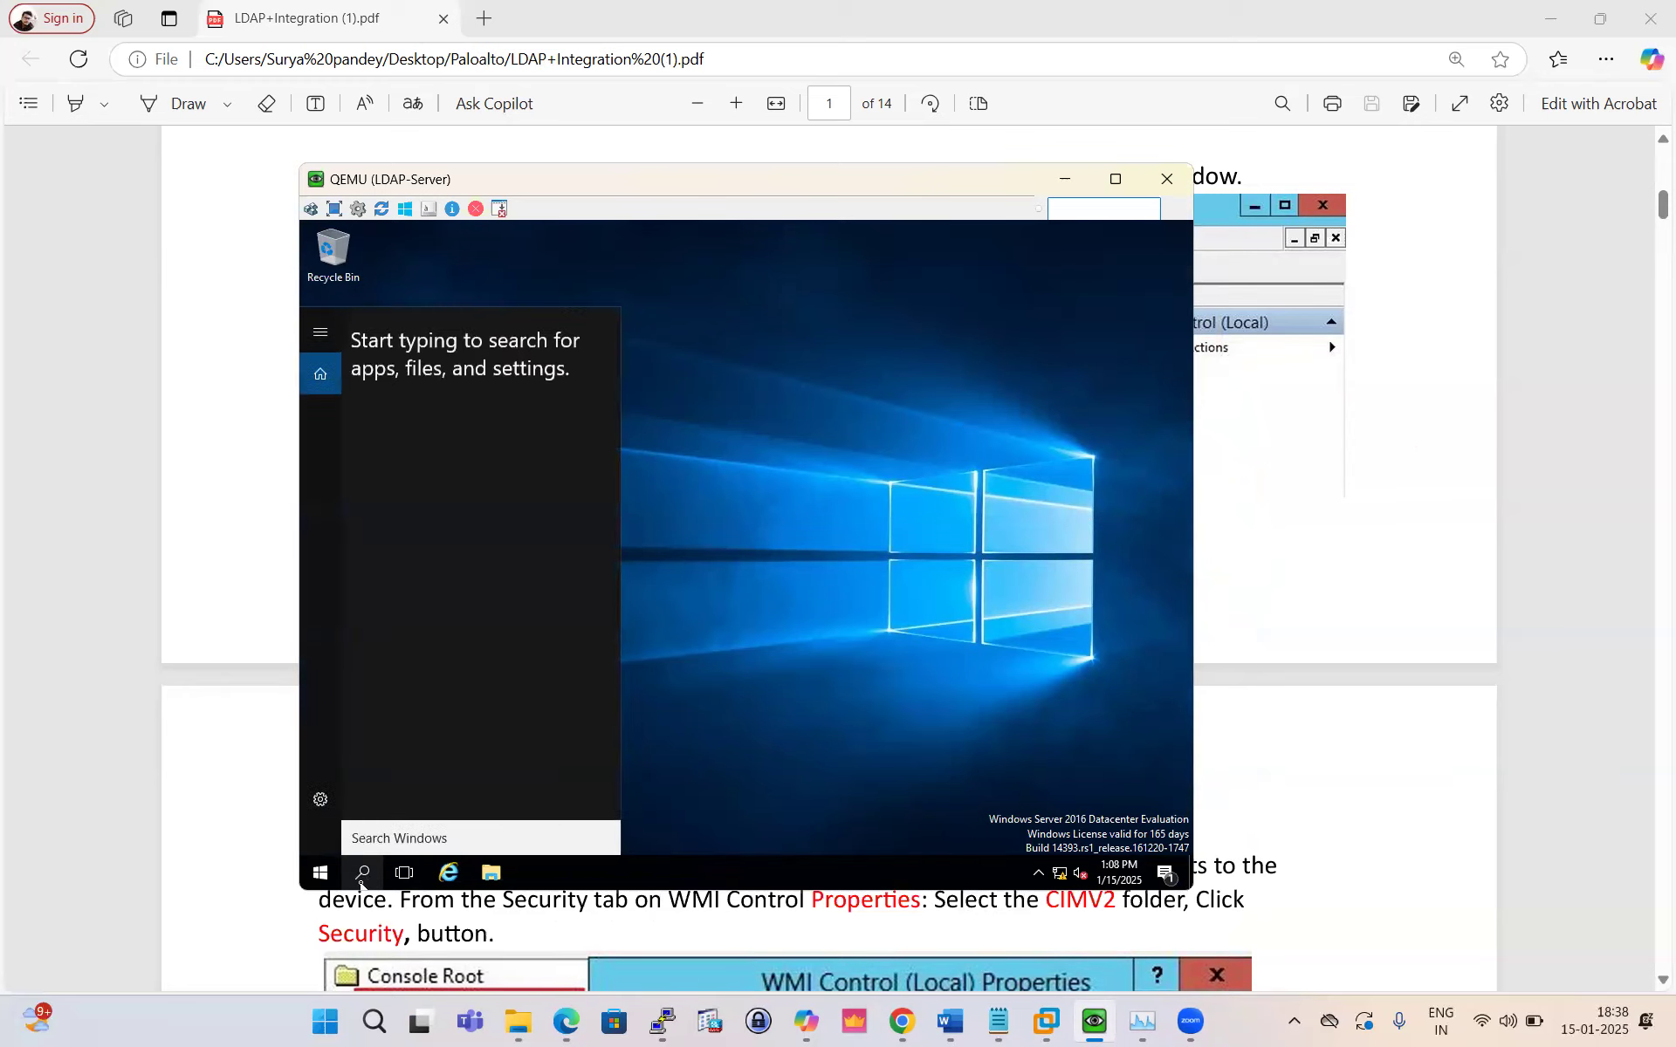
type("wmi")
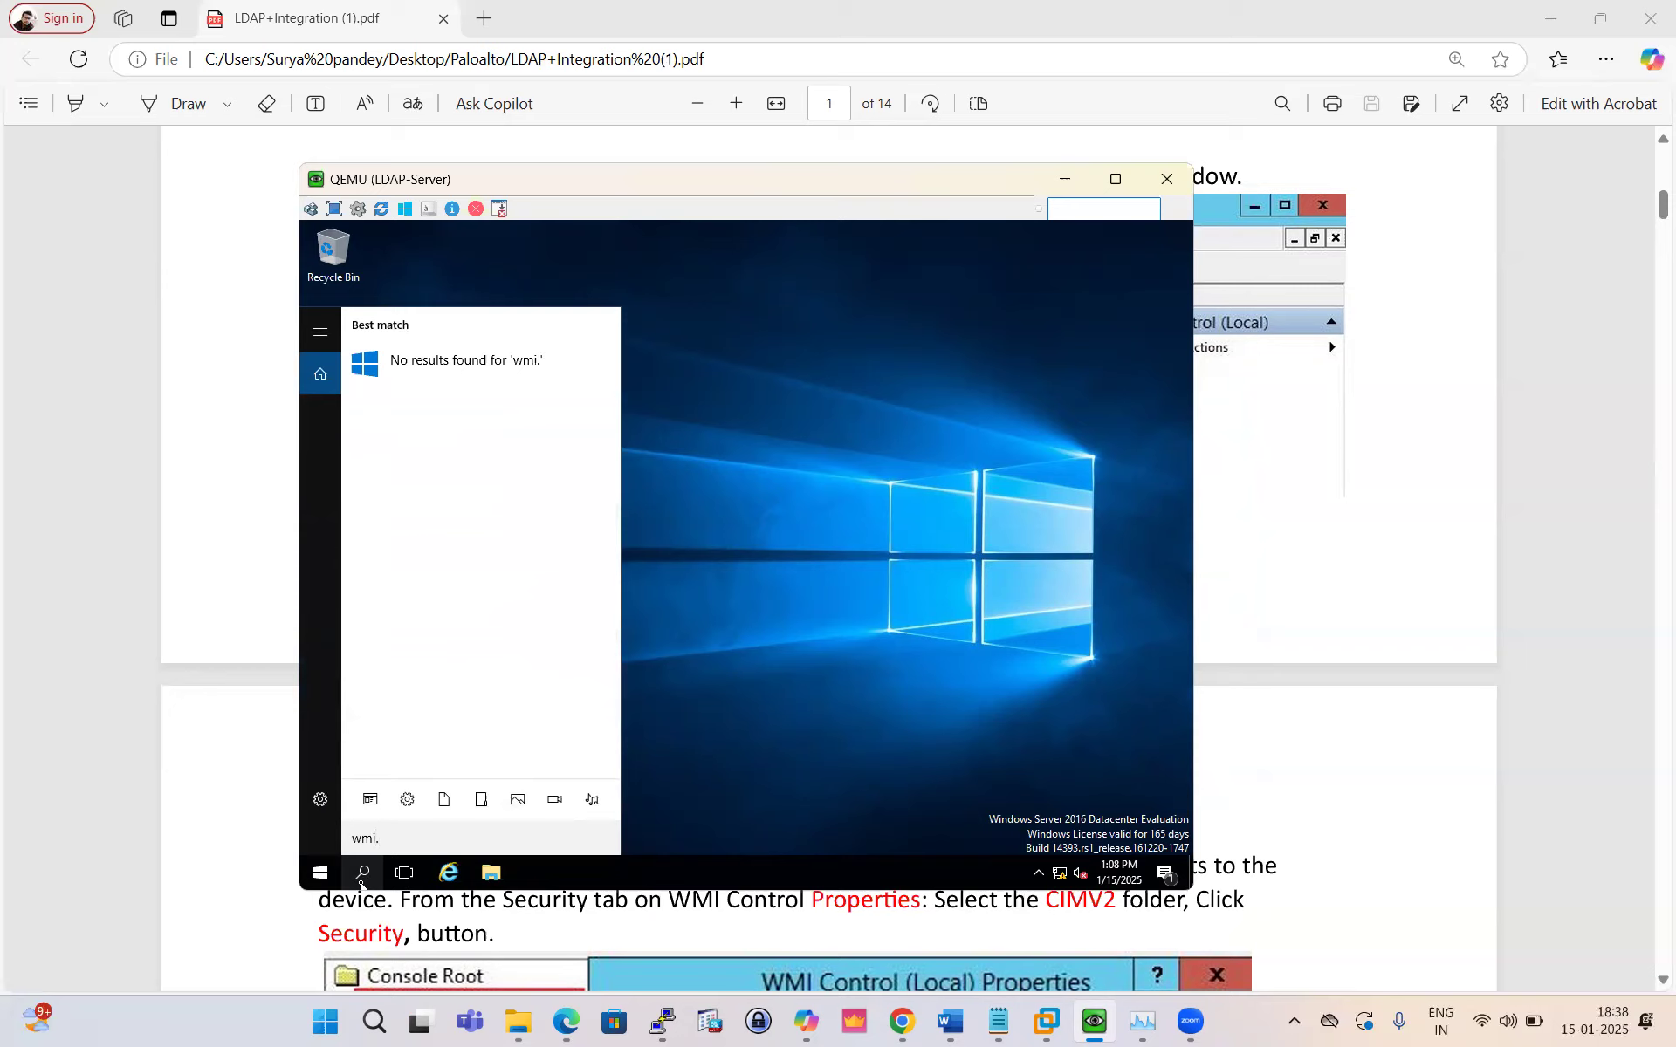
type("mgmt.msc")
key("Return")
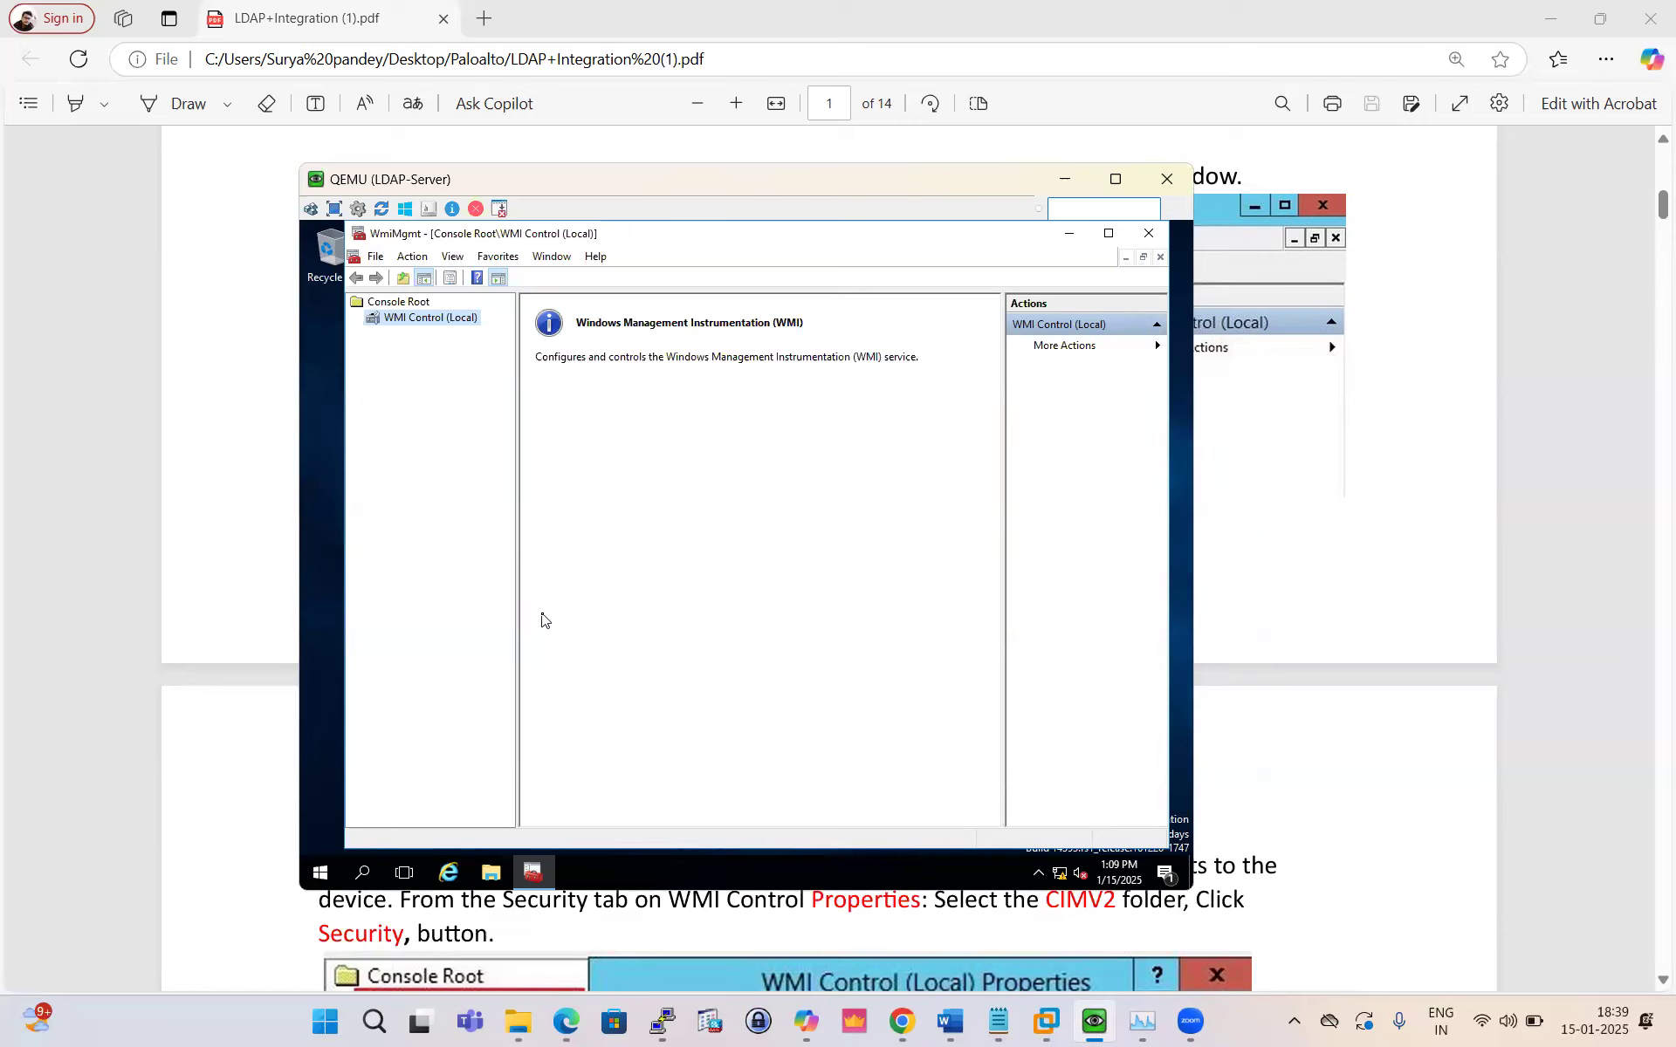
Step: Open the security permissions of the Root\CIMV2 namespace in WMI Control properties
right_click(429, 319)
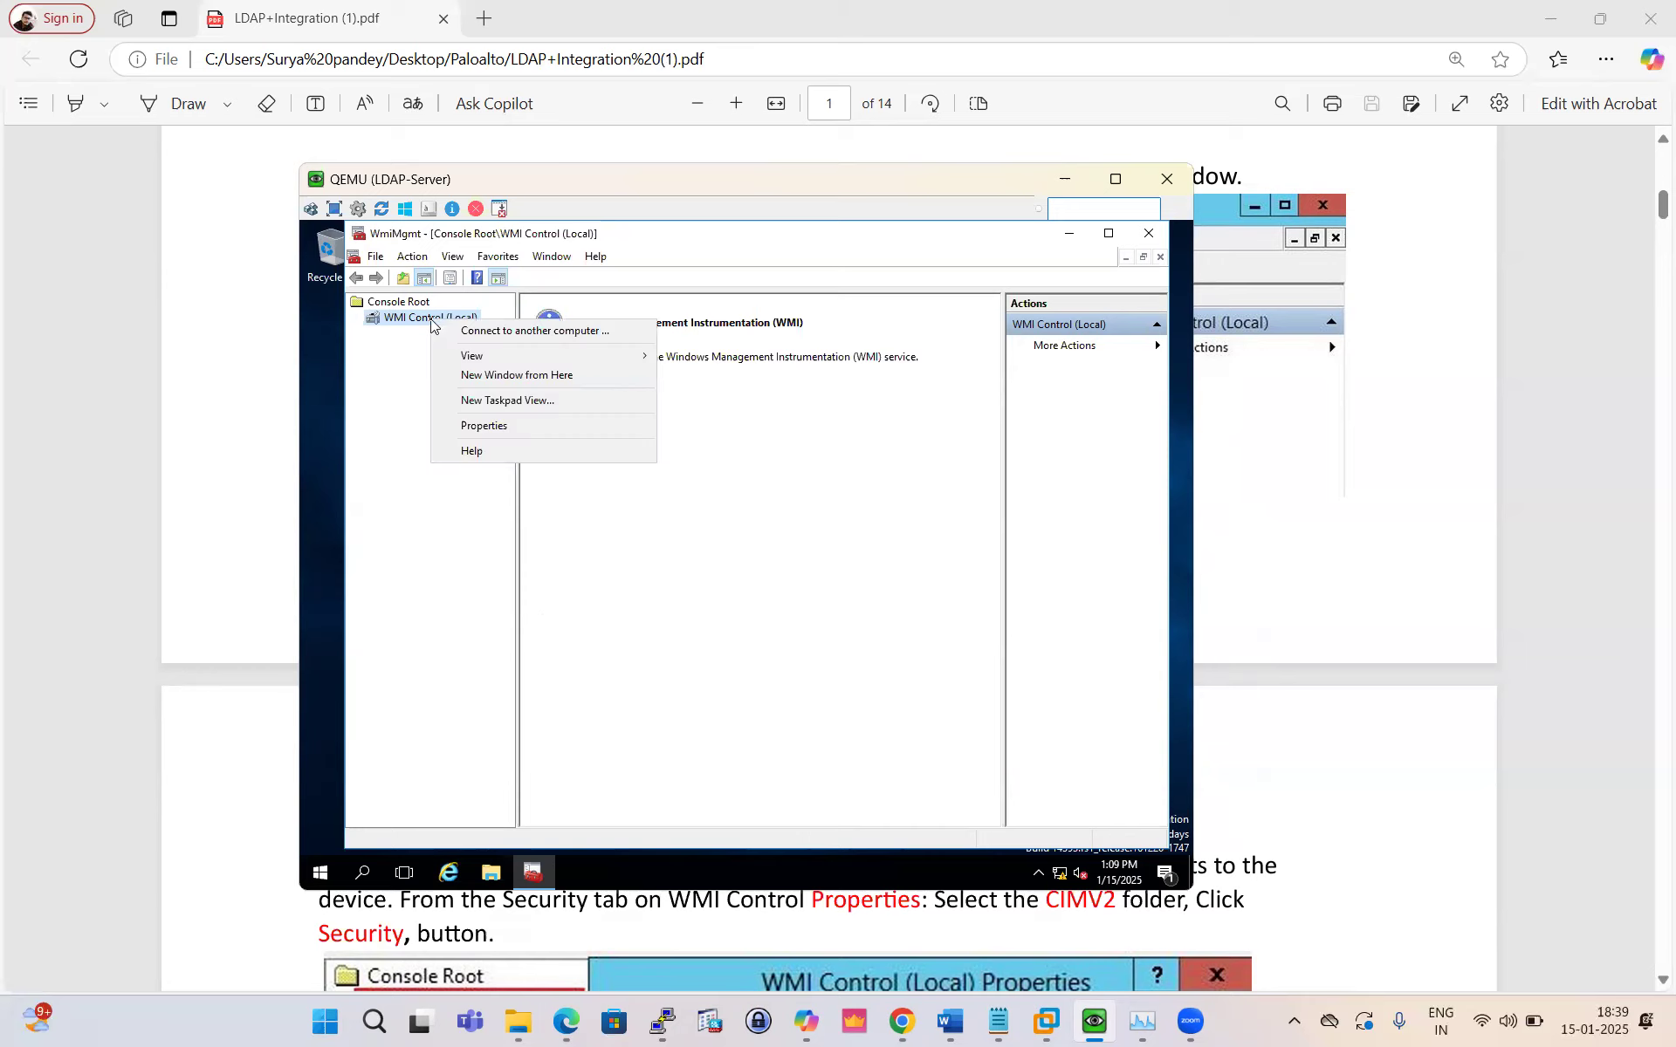
left_click(507, 428)
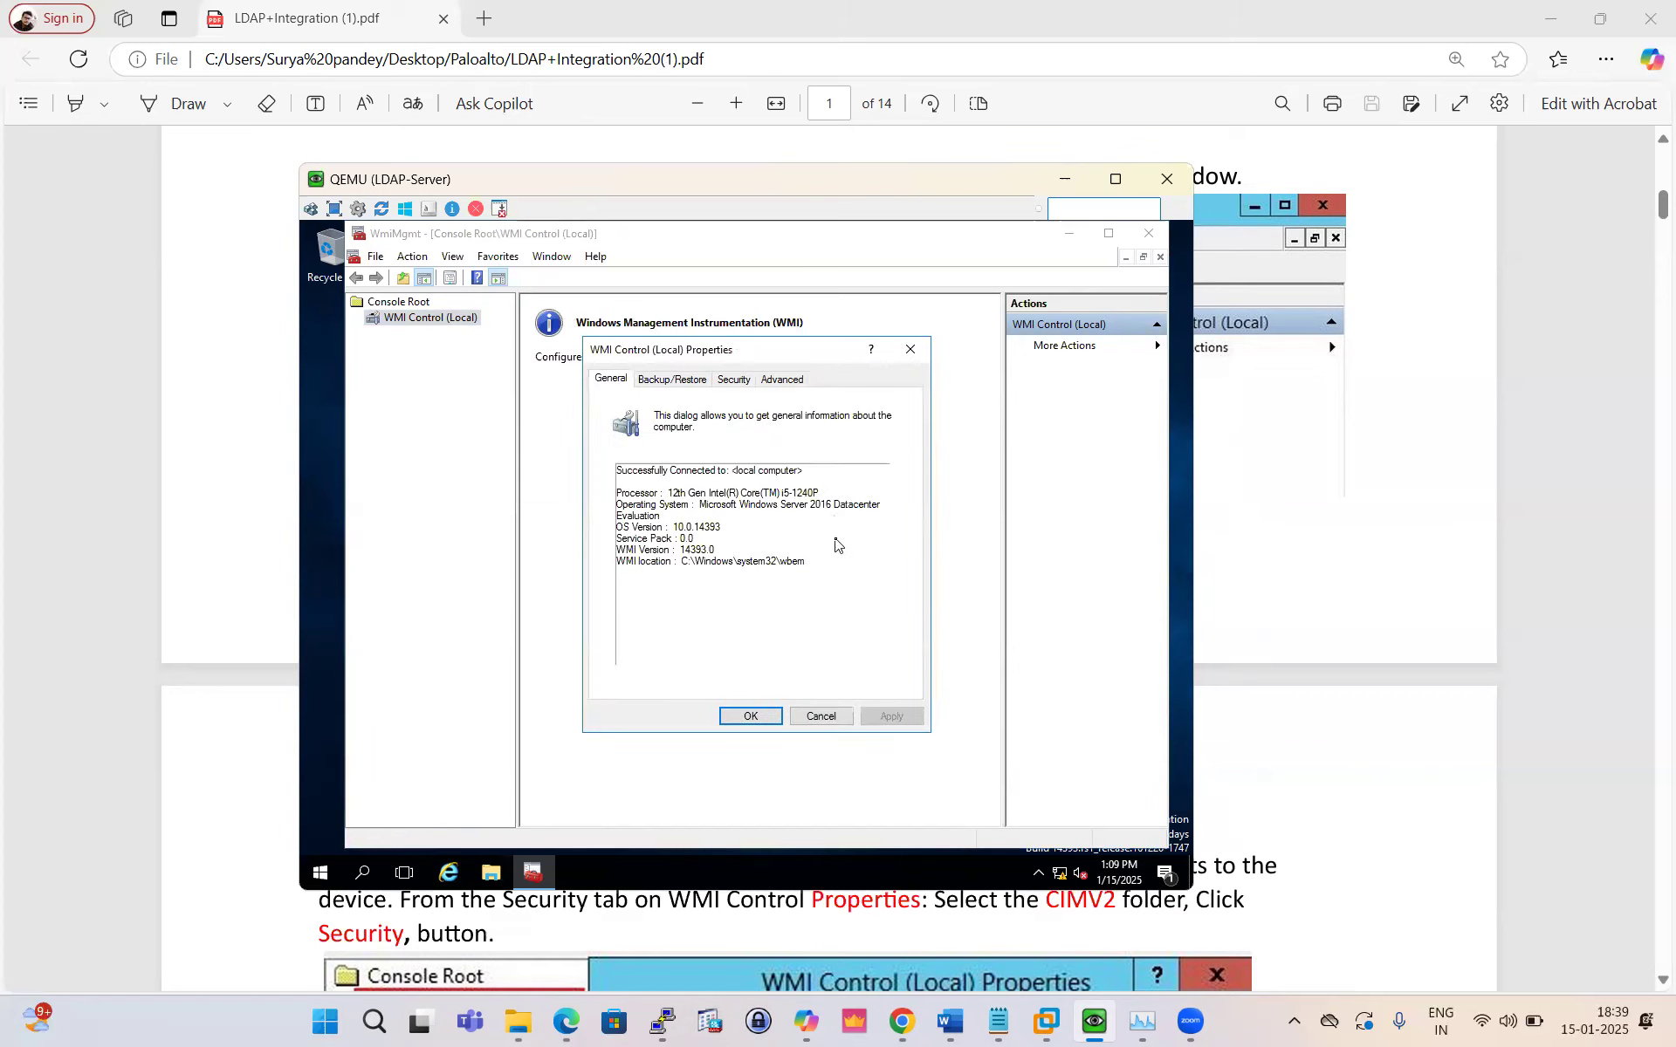
left_click(733, 378)
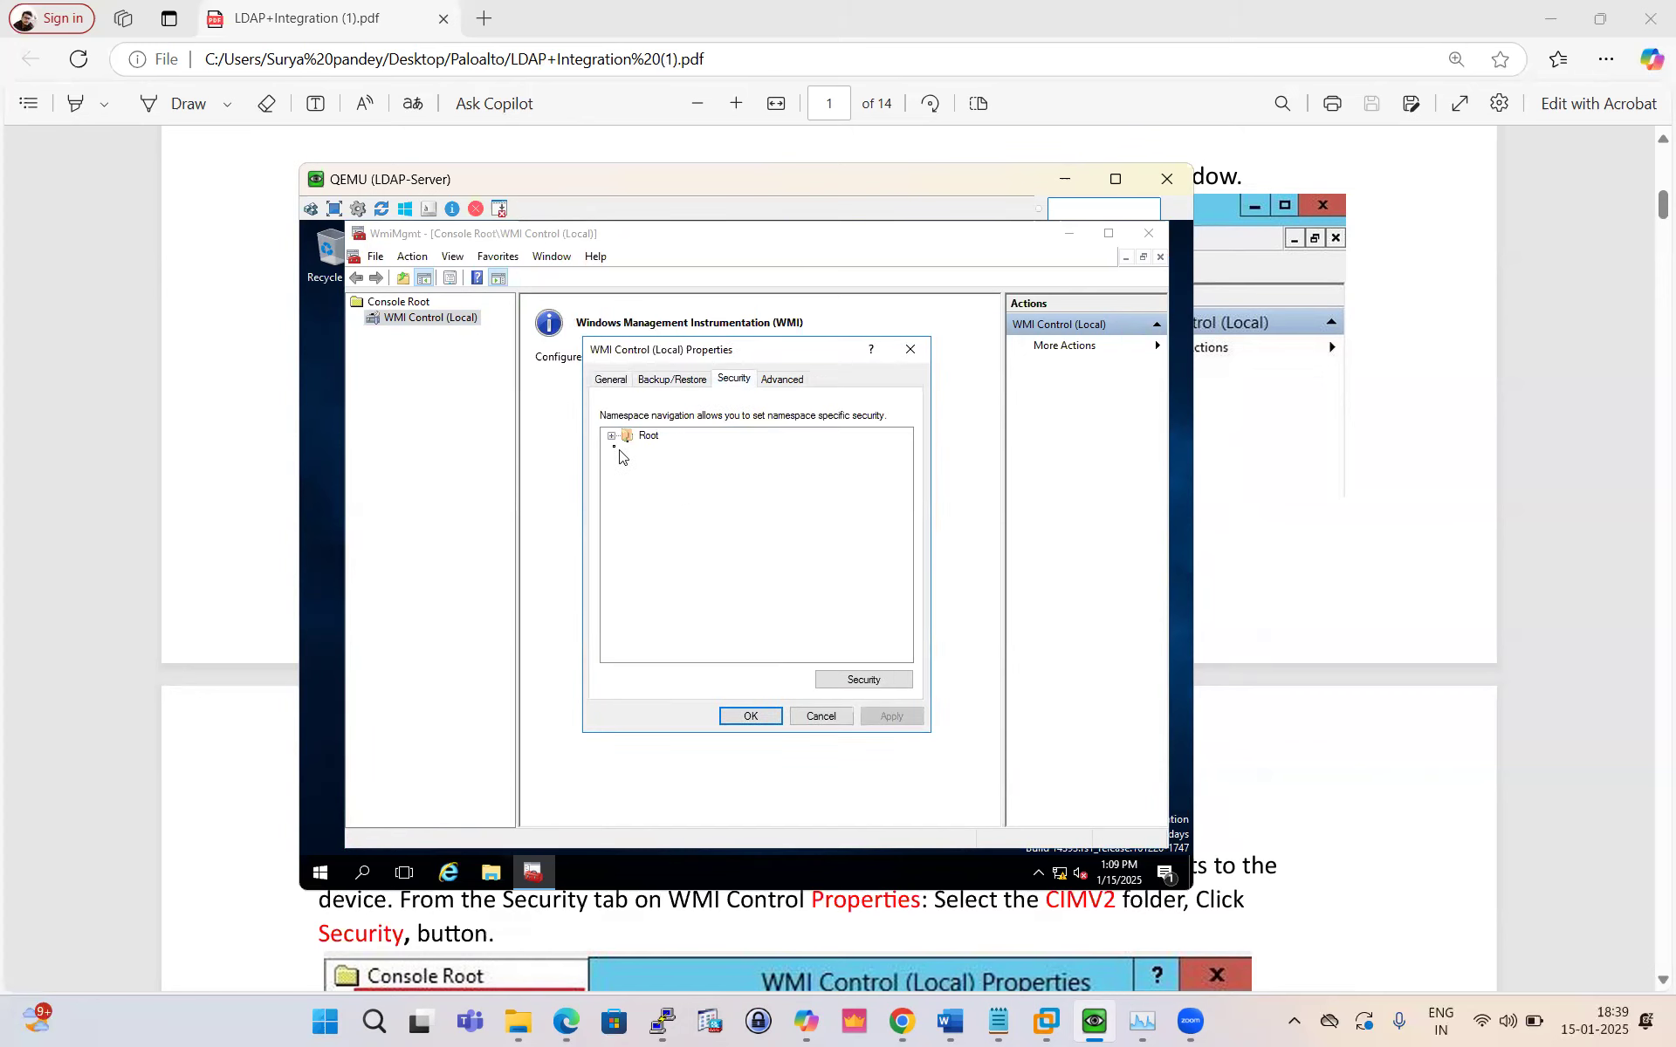
left_click(611, 436)
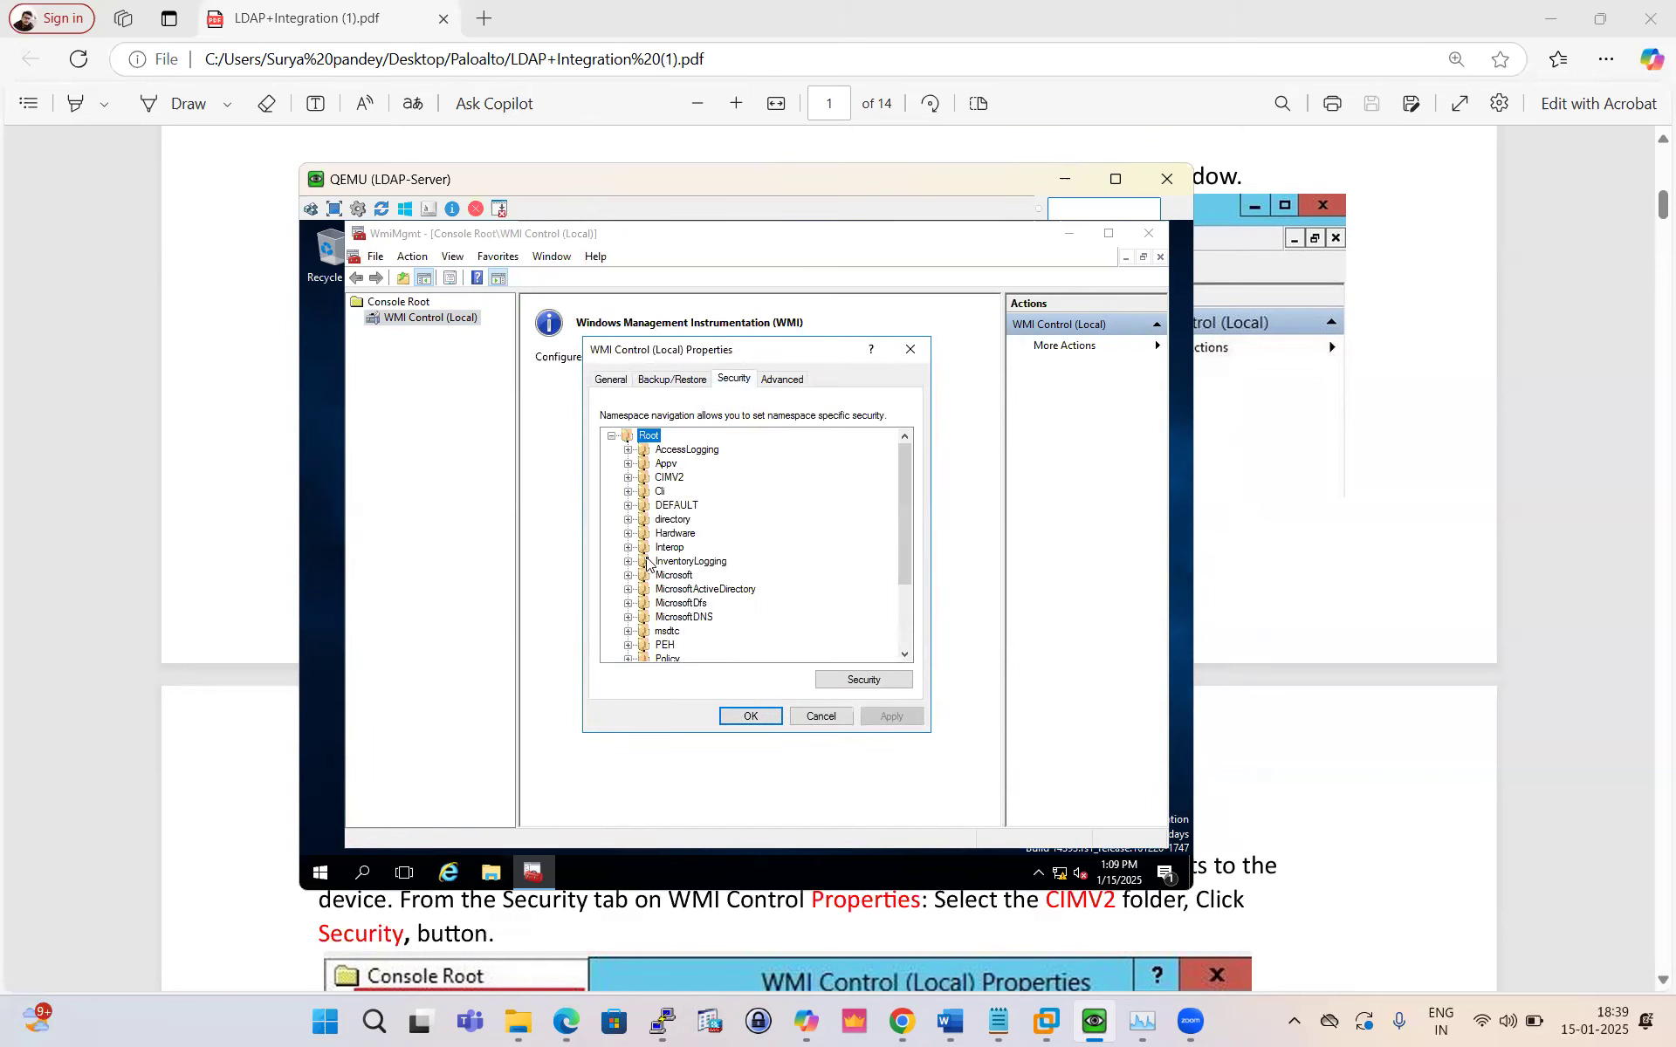
left_click(673, 480)
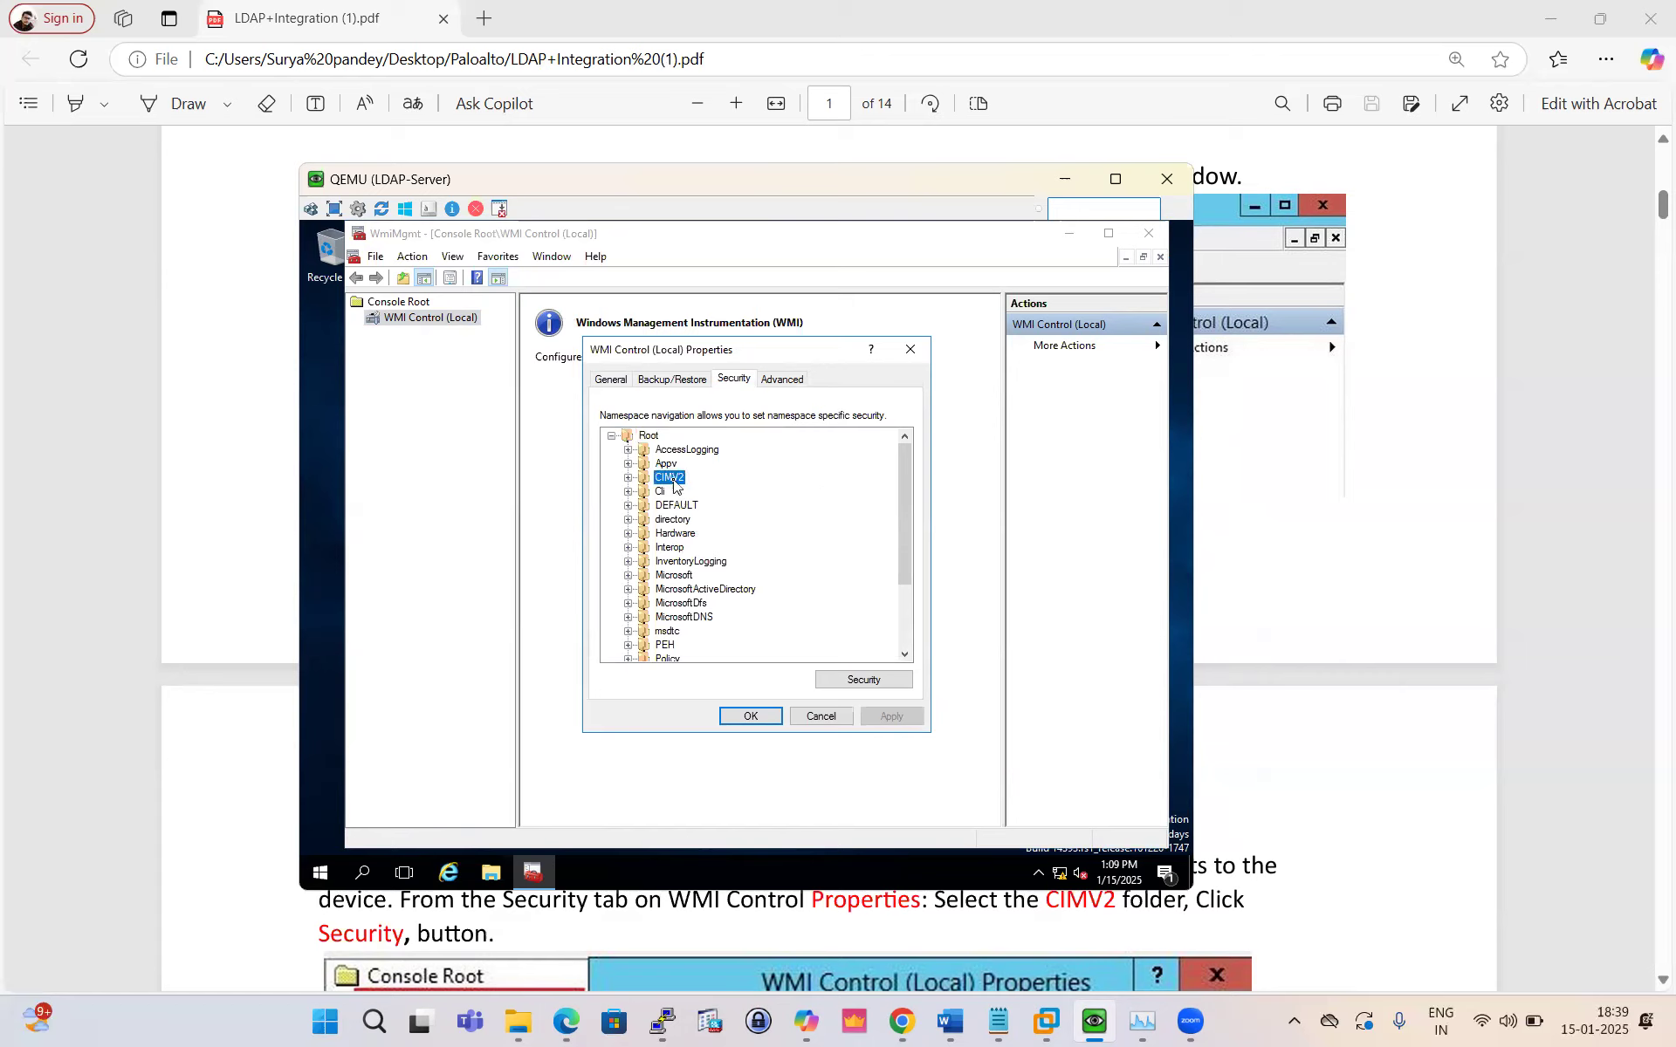
left_click(867, 678)
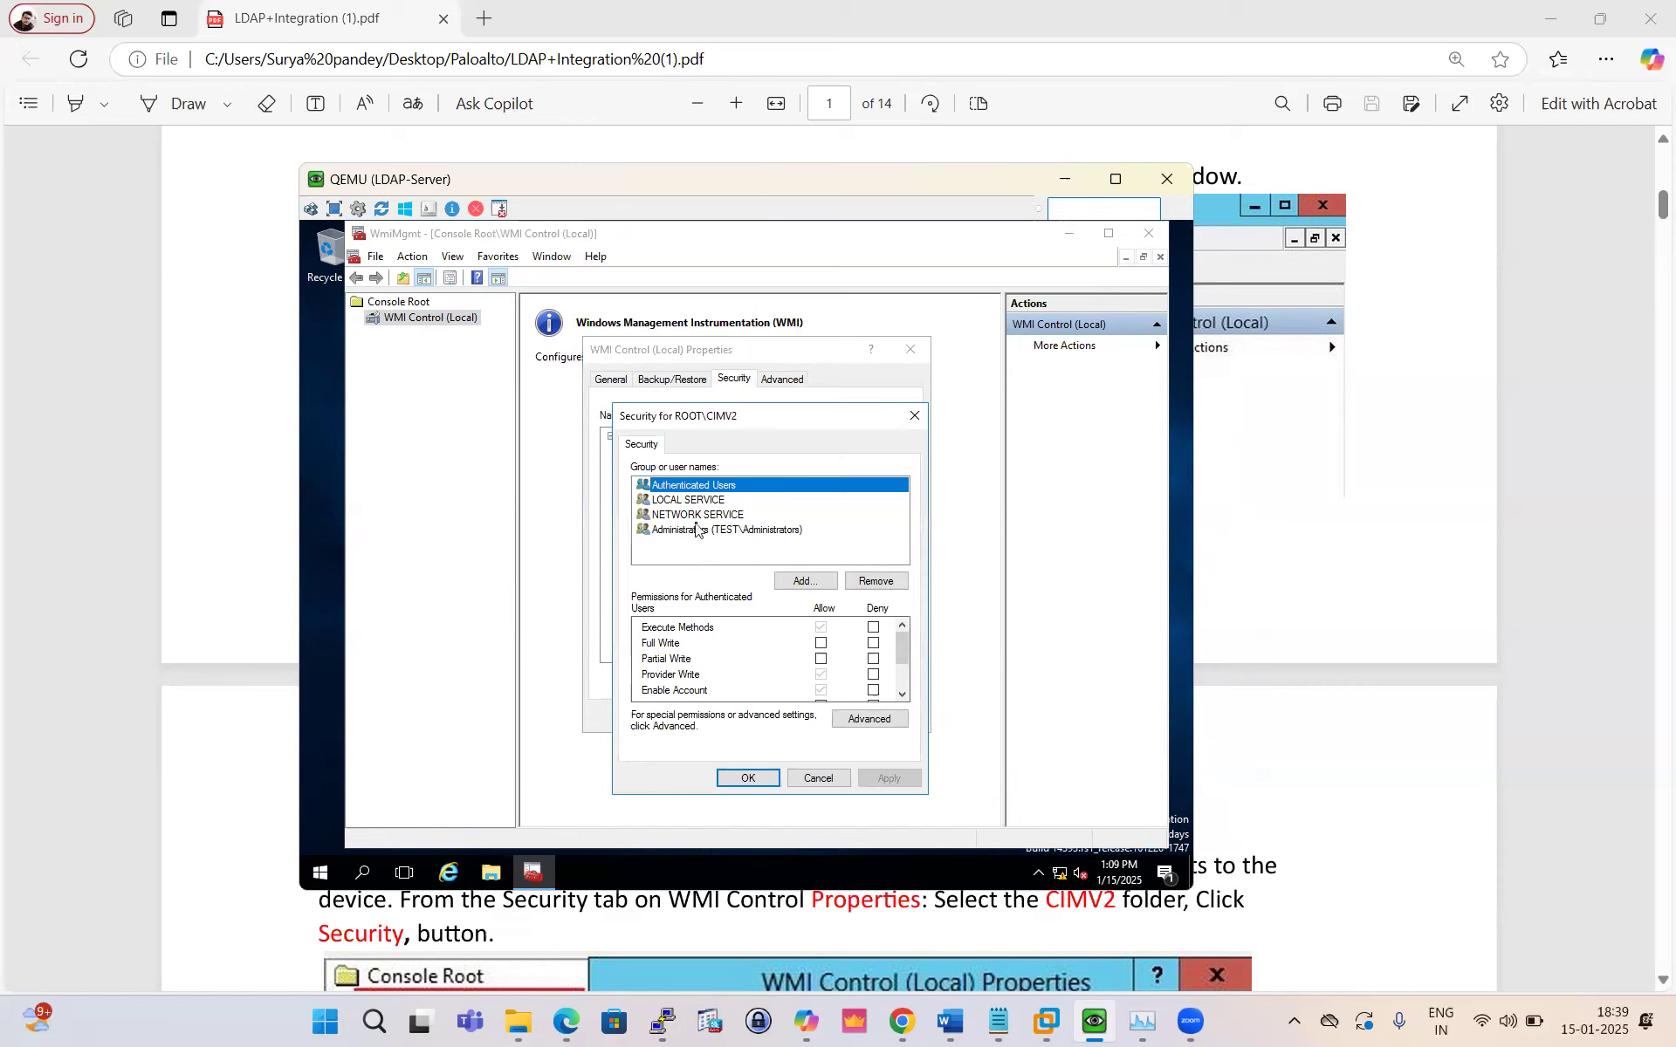
Step: Add the Palo account to the CIMV2 permission list
left_click(805, 580)
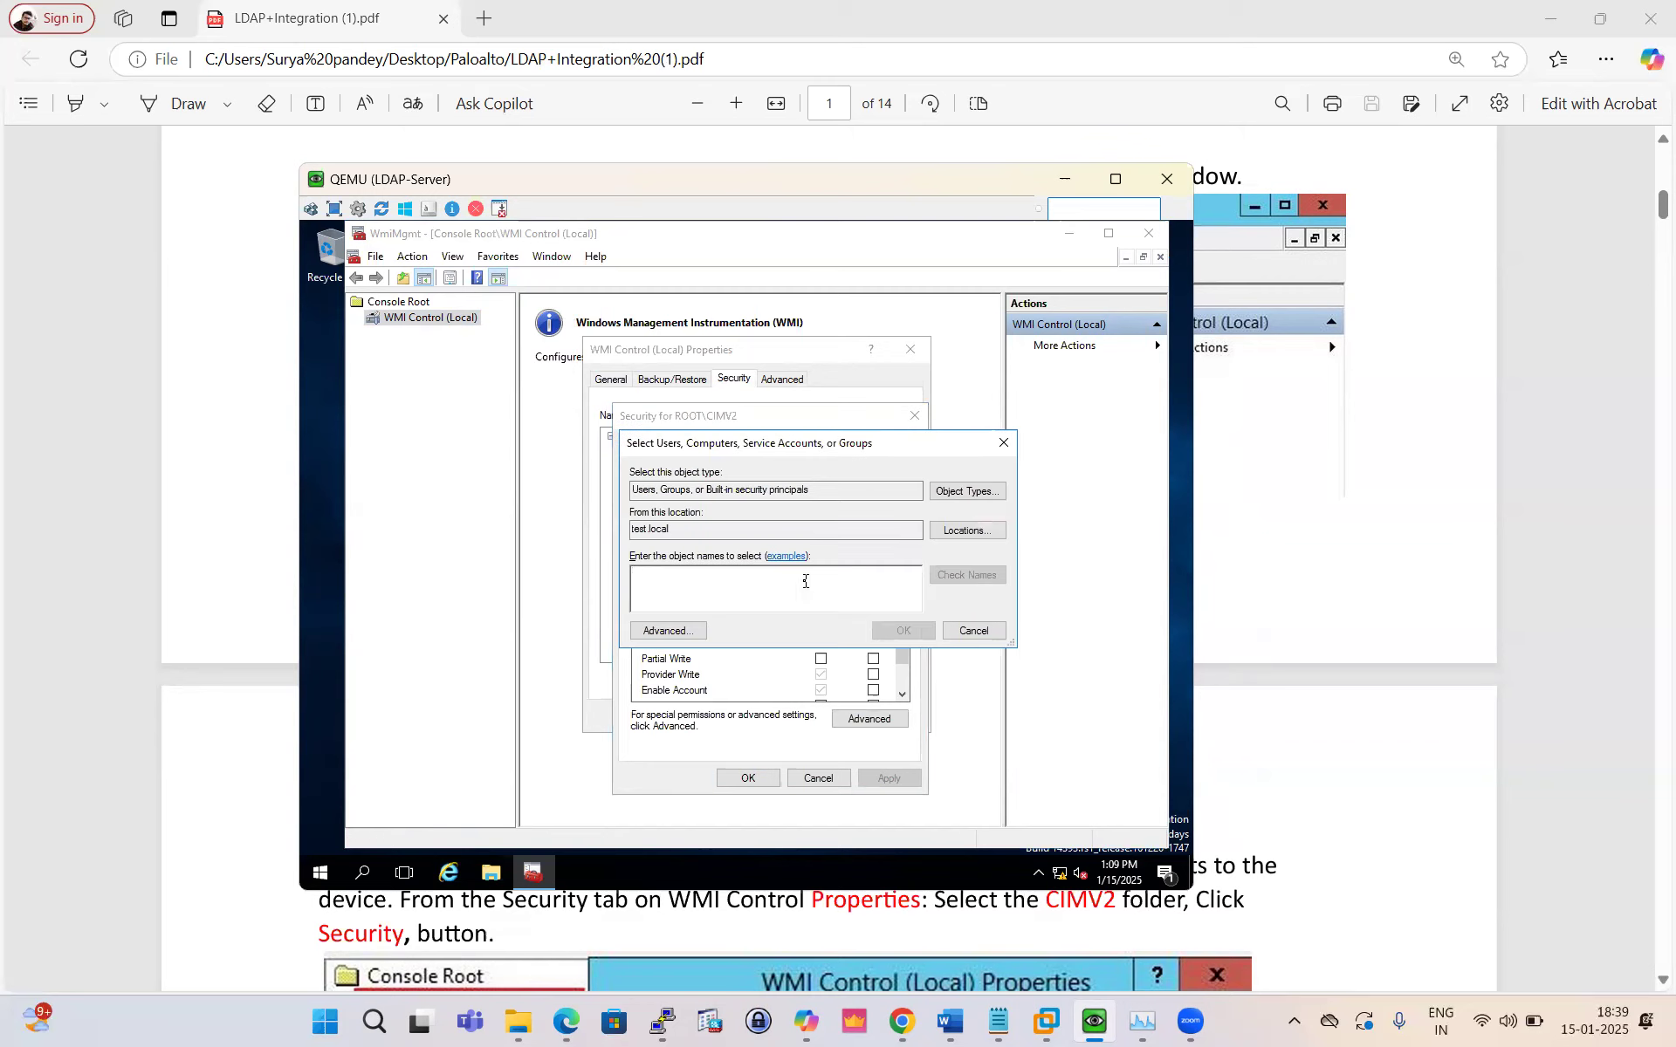
type("Pa")
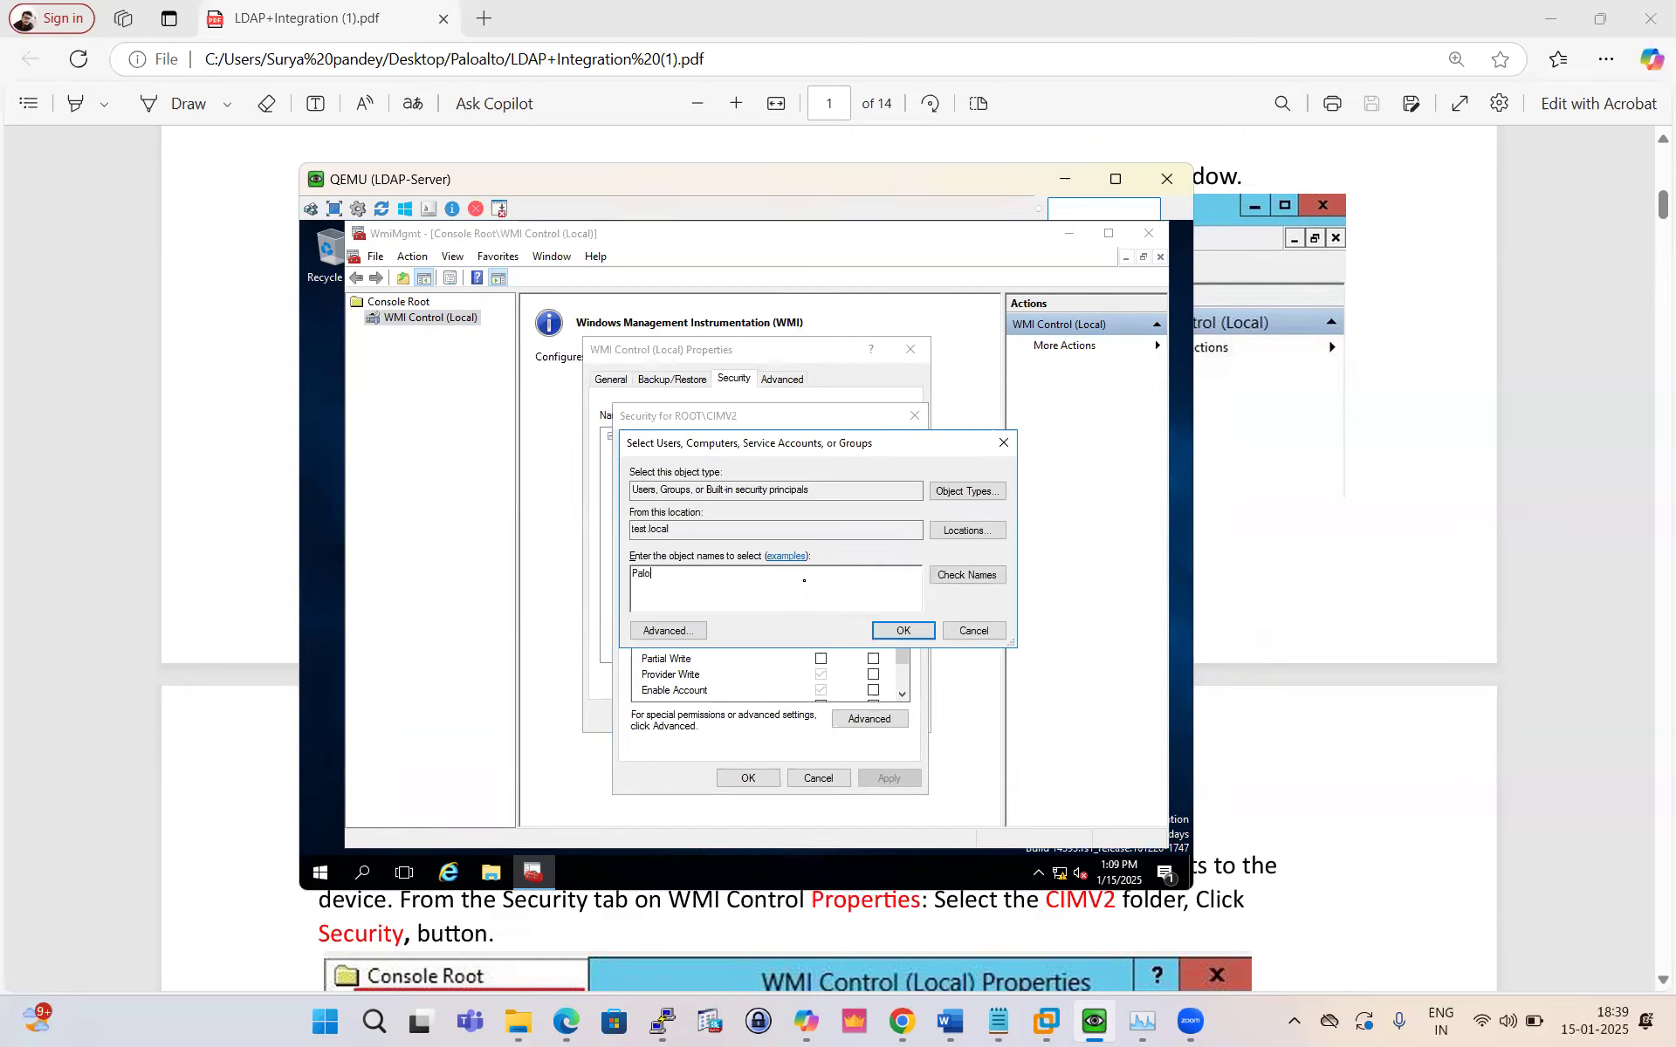
type("lo")
left_click(967, 575)
left_click(899, 631)
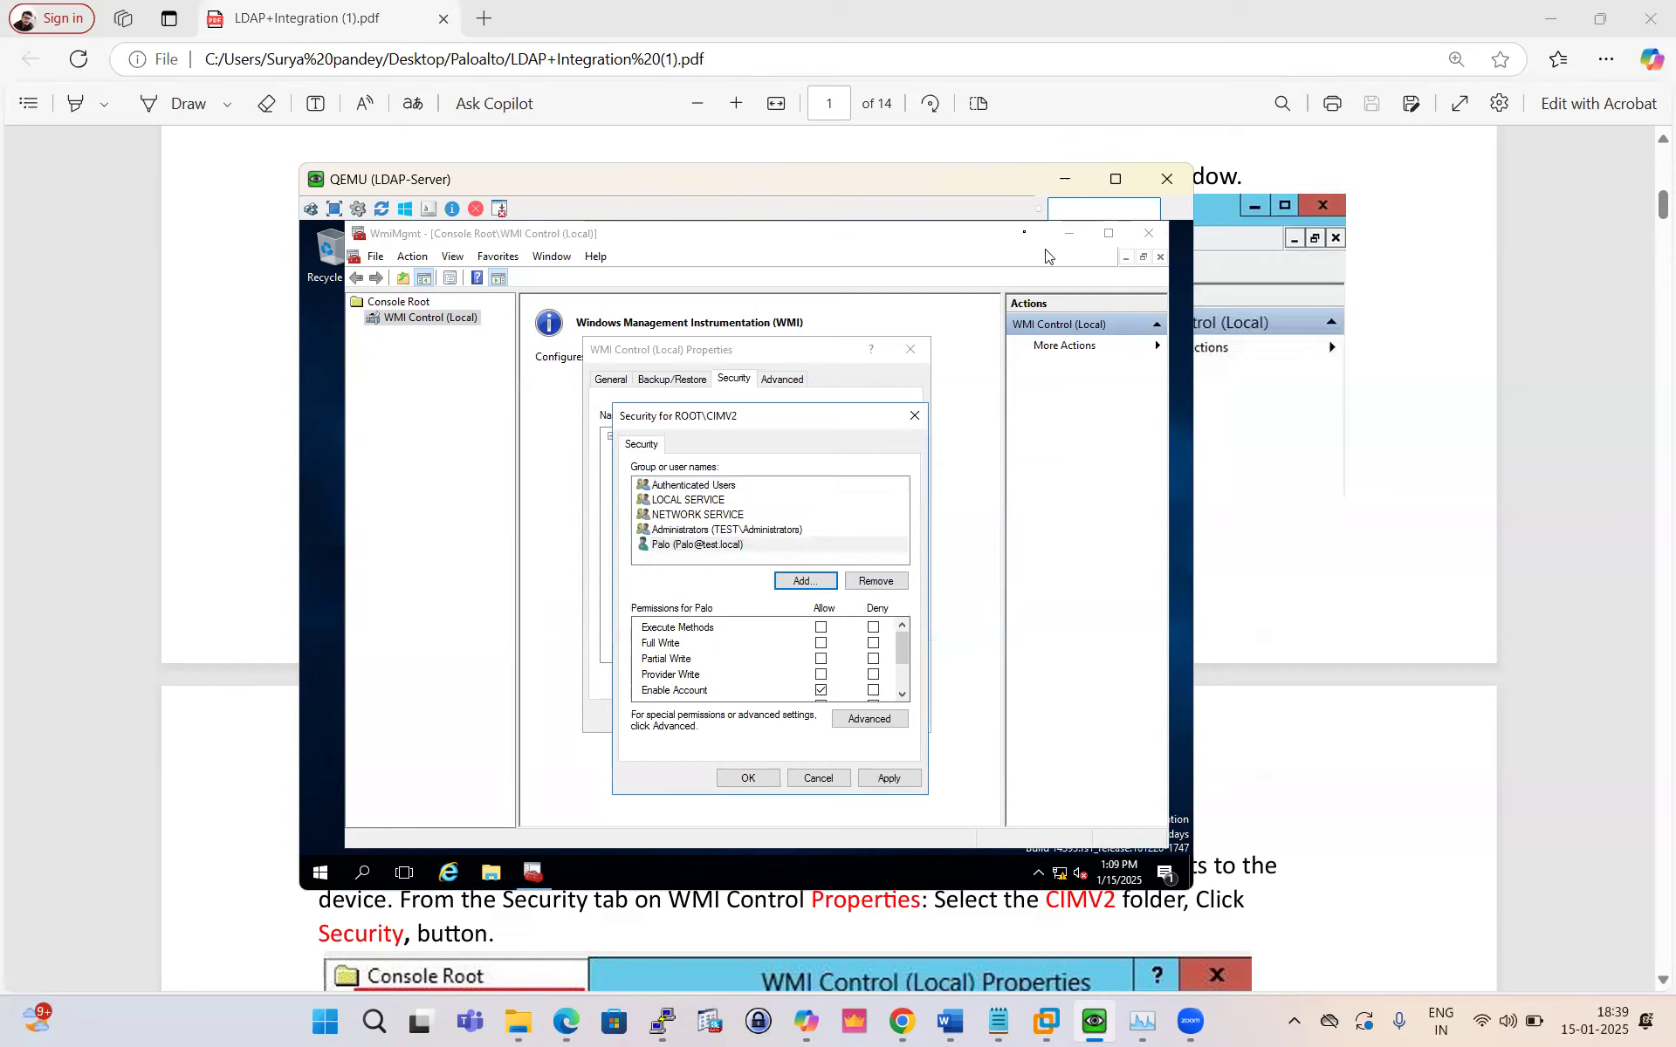
Step: Allow Execute Methods, Provider Write and another write permission for Palo on ROOT\CIMV2
left_click_drag(959, 188, 1110, 304)
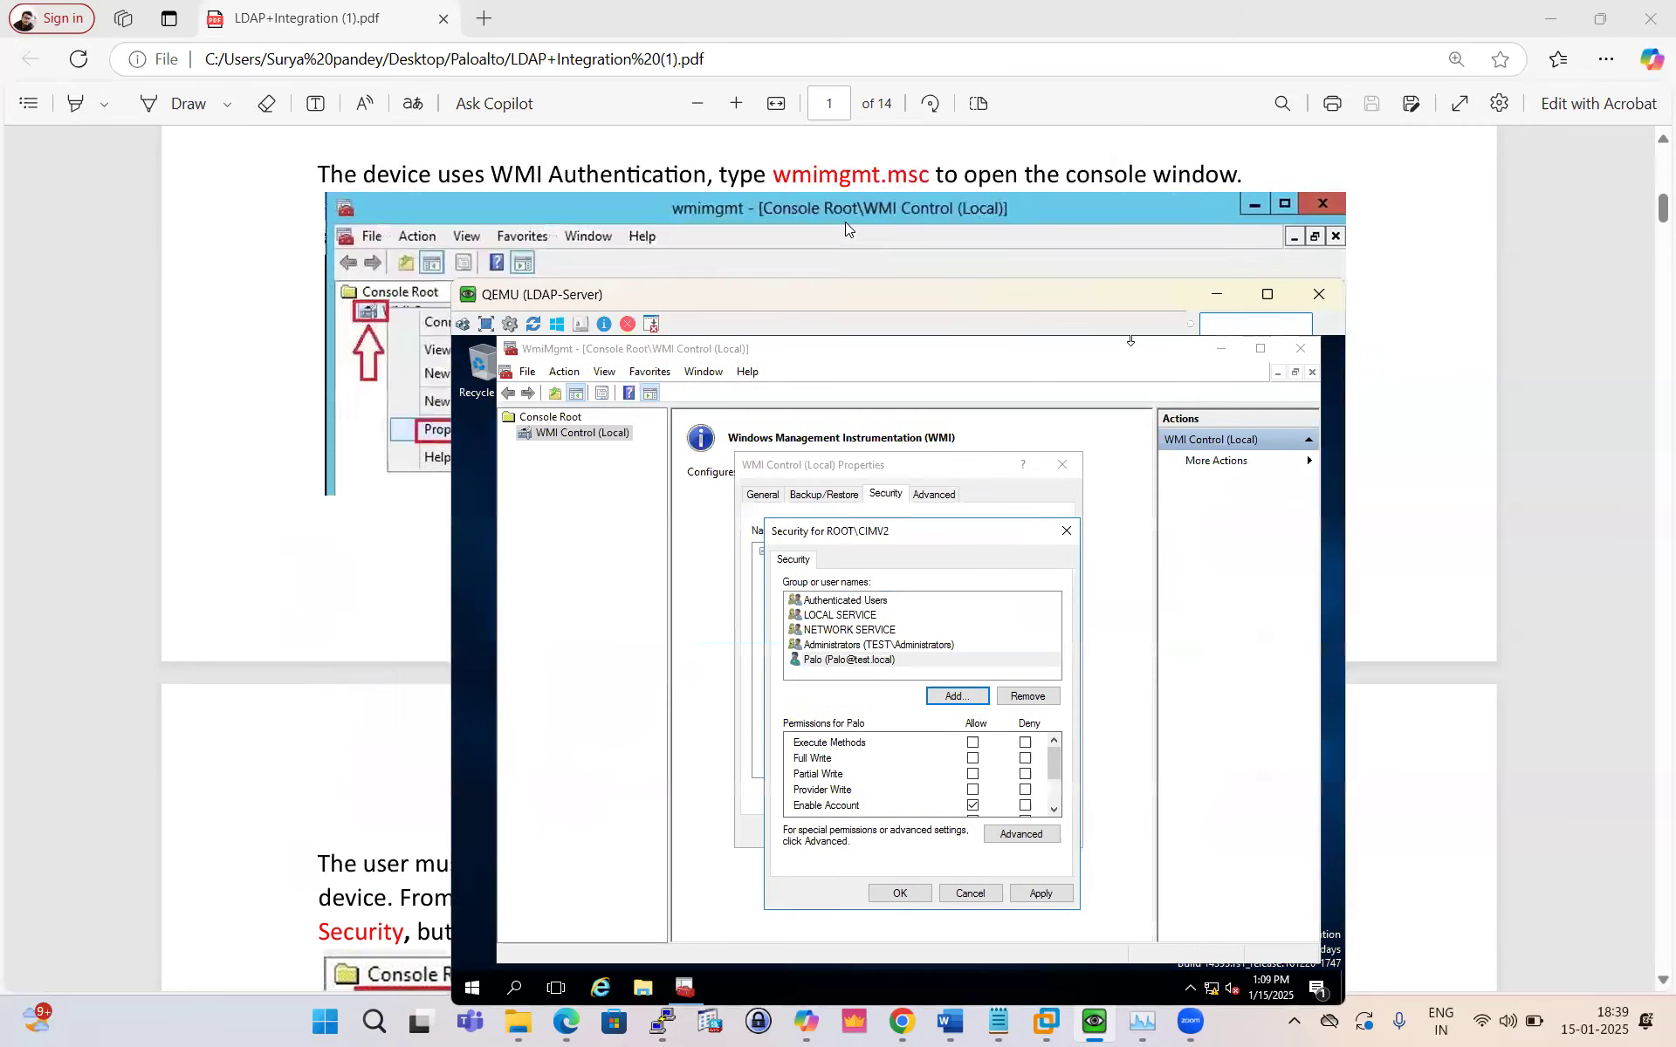
scroll(846, 229, "down", 6)
left_click_drag(895, 296, 1204, 252)
scroll(522, 444, "down", 3)
scroll(522, 443, "down", 6)
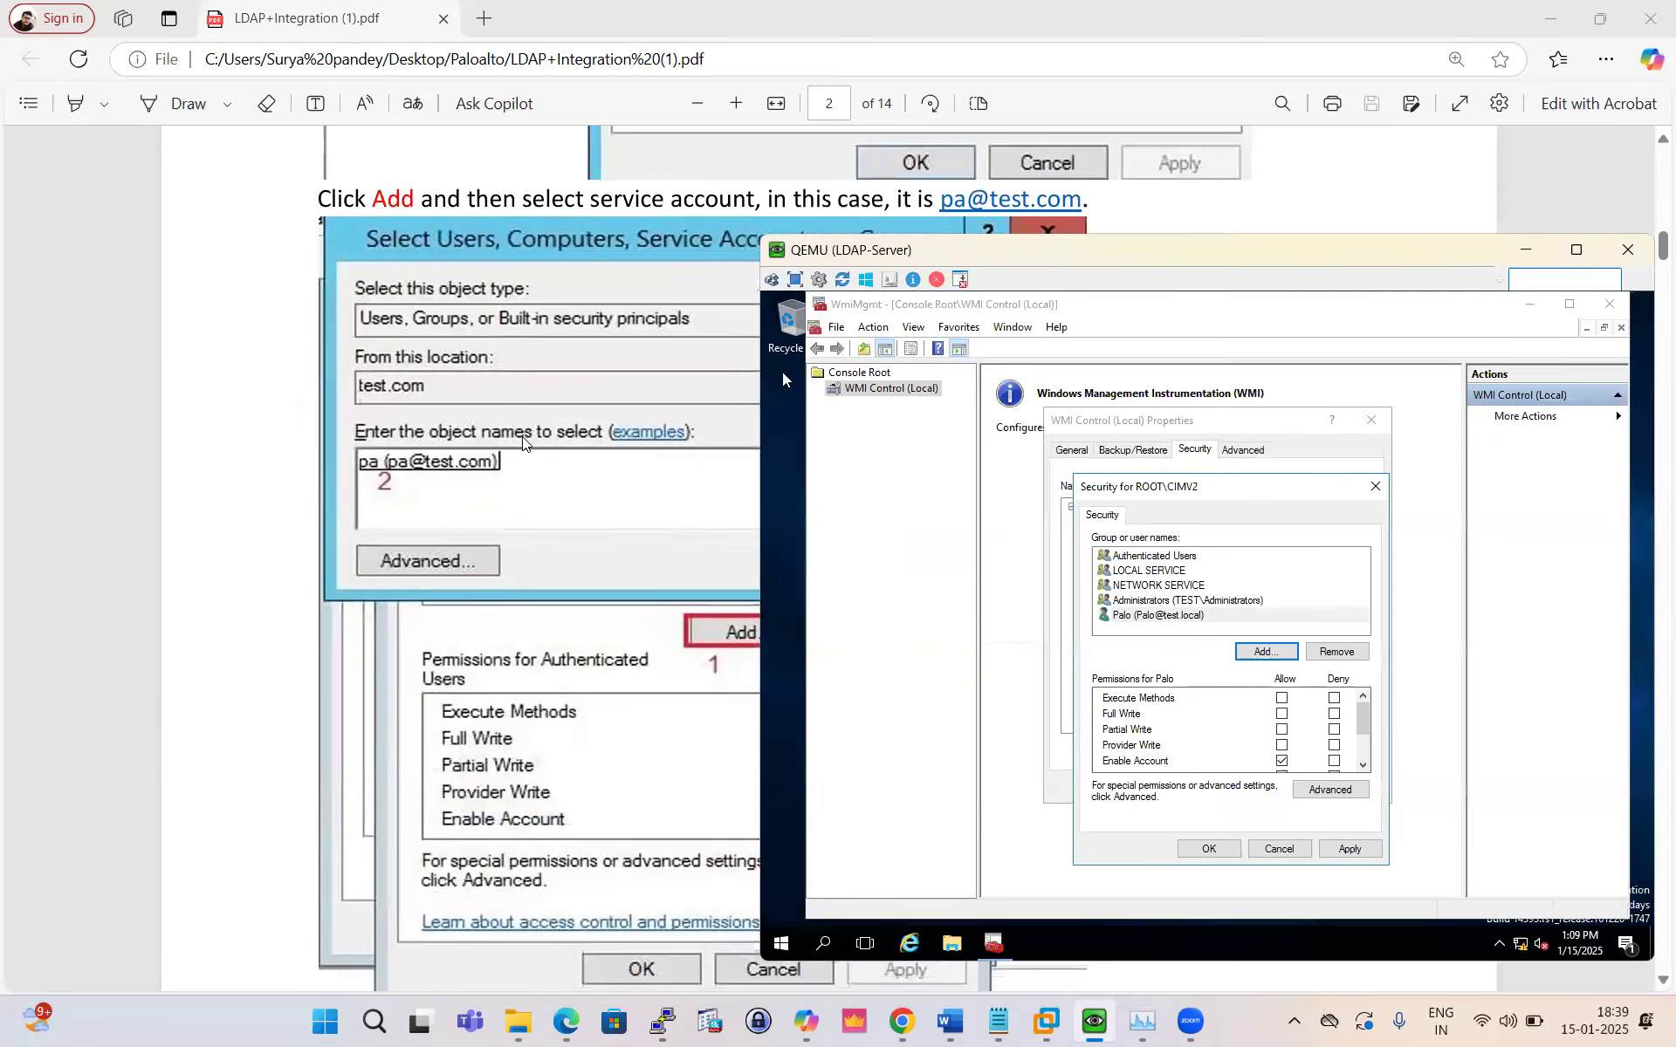
scroll(522, 443, "down", 3)
scroll(522, 444, "down", 1)
scroll(522, 443, "up", 1)
scroll(522, 443, "down", 1)
scroll(521, 444, "up", 4)
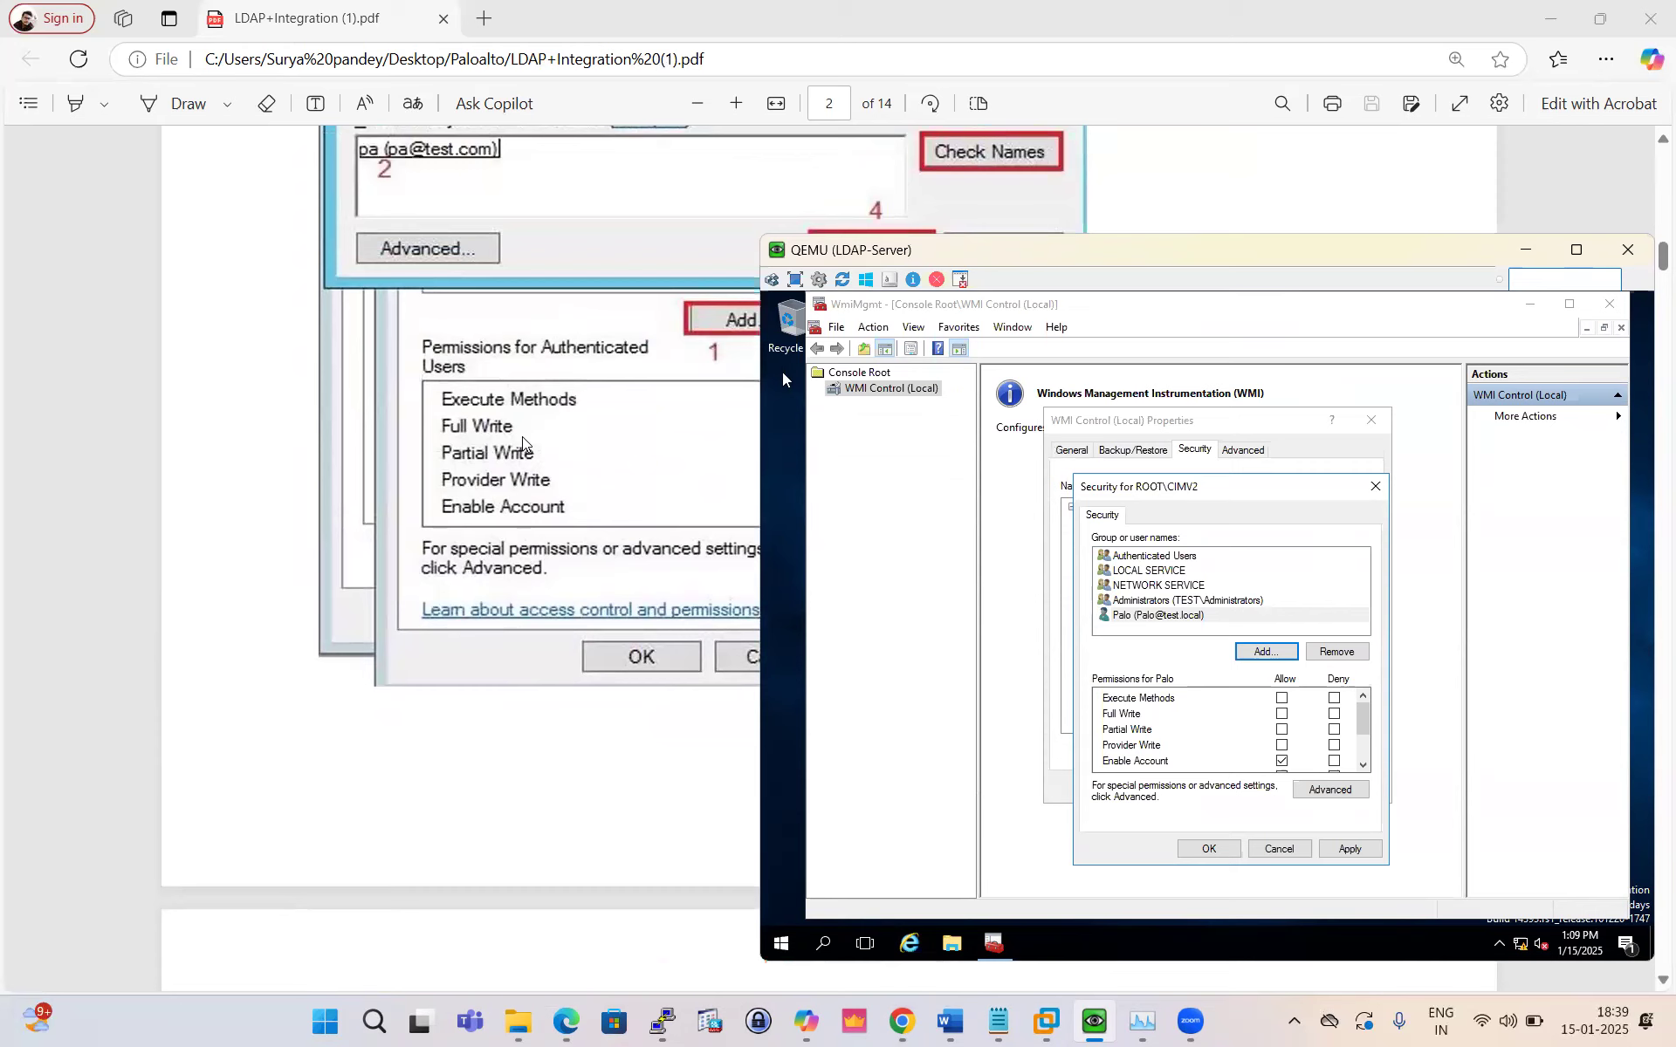
scroll(522, 443, "down", 3)
scroll(522, 443, "up", 2)
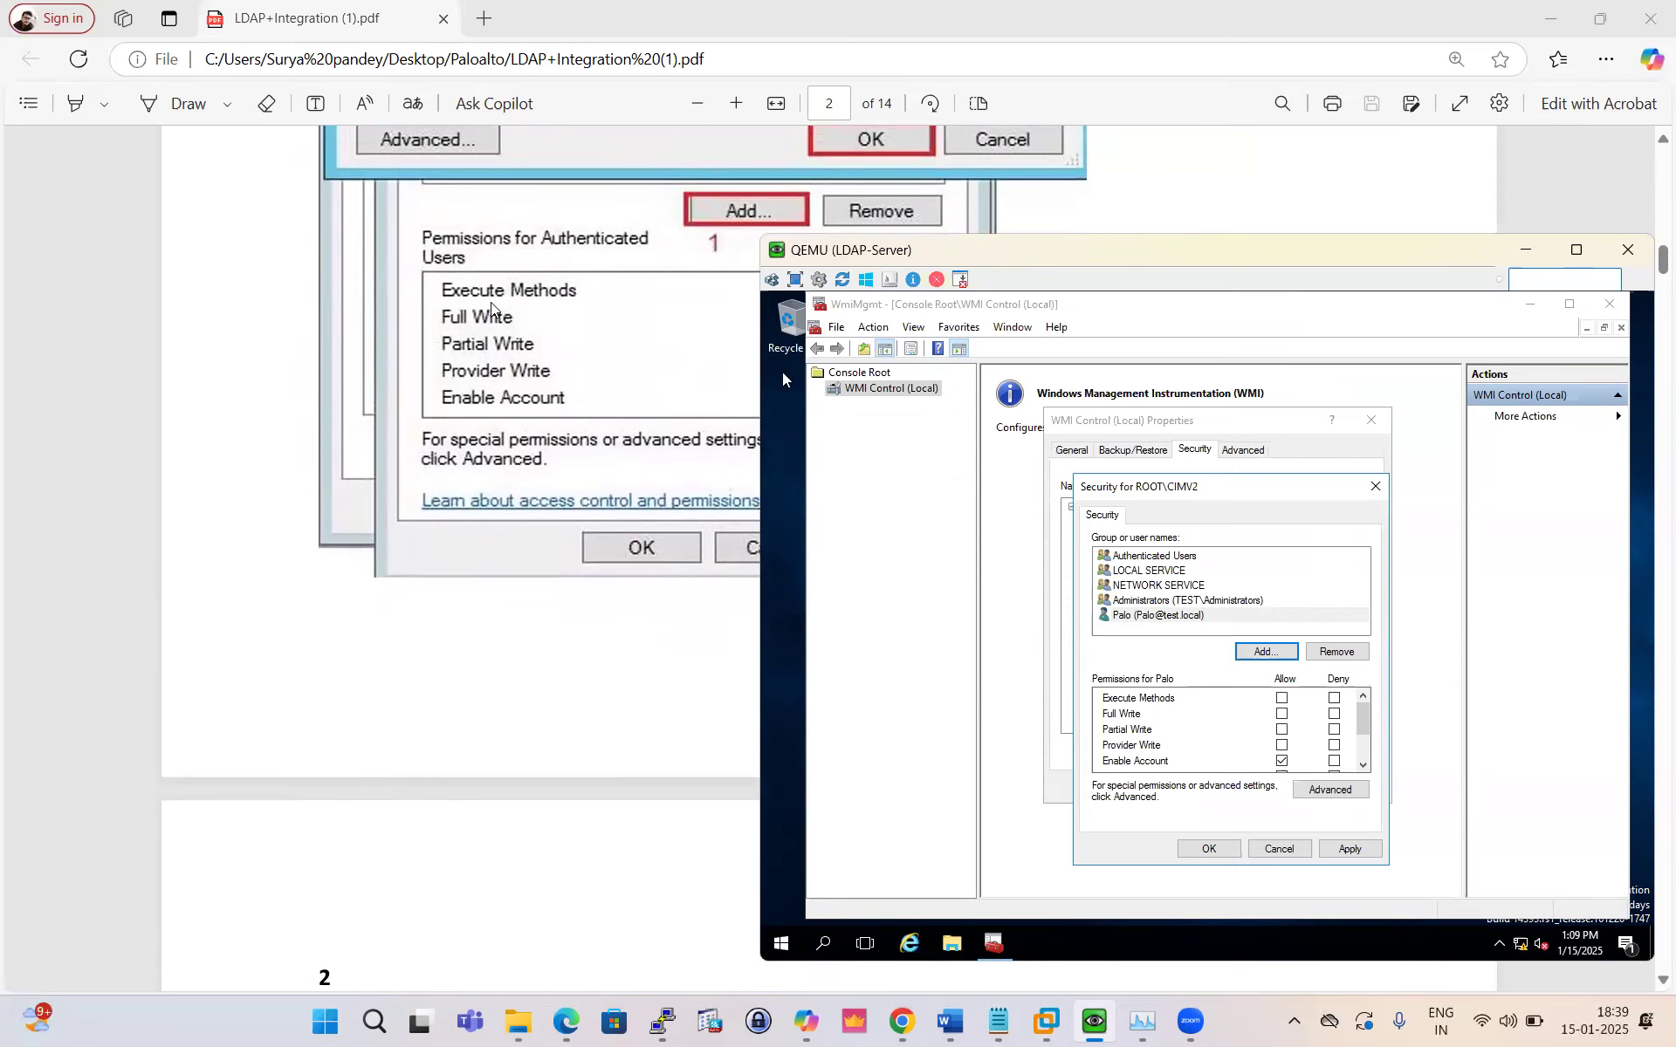
scroll(491, 307, "down", 1)
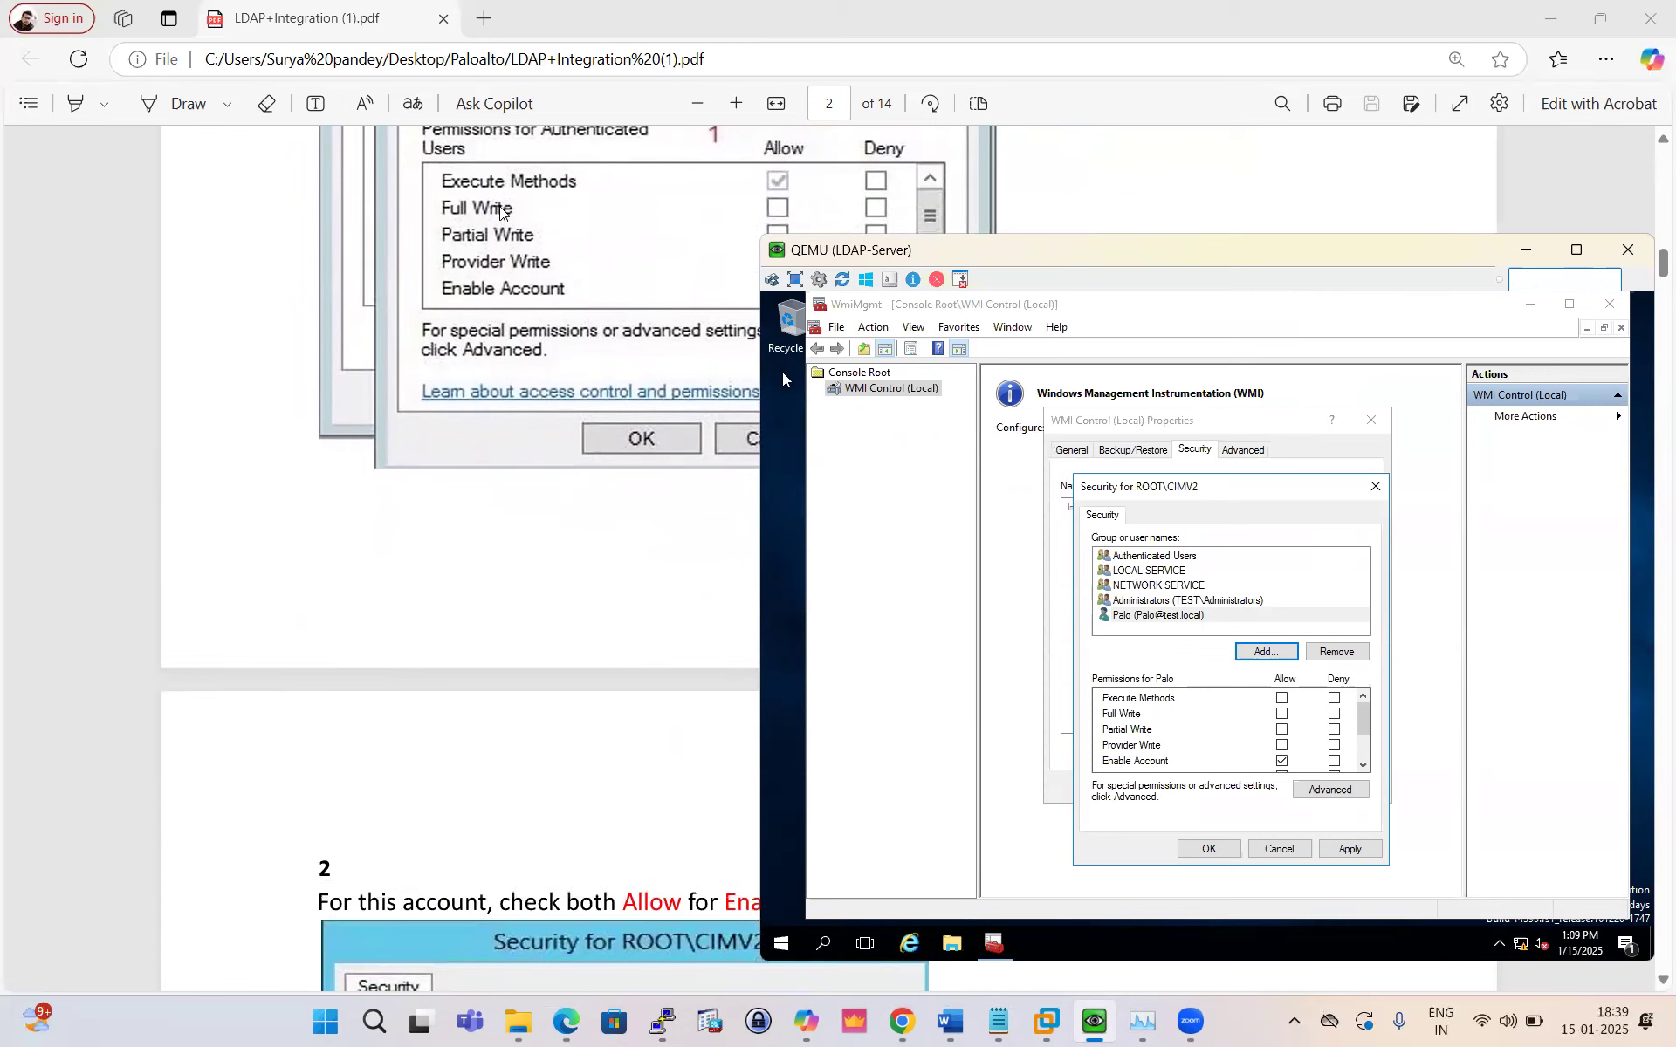
left_click(1282, 699)
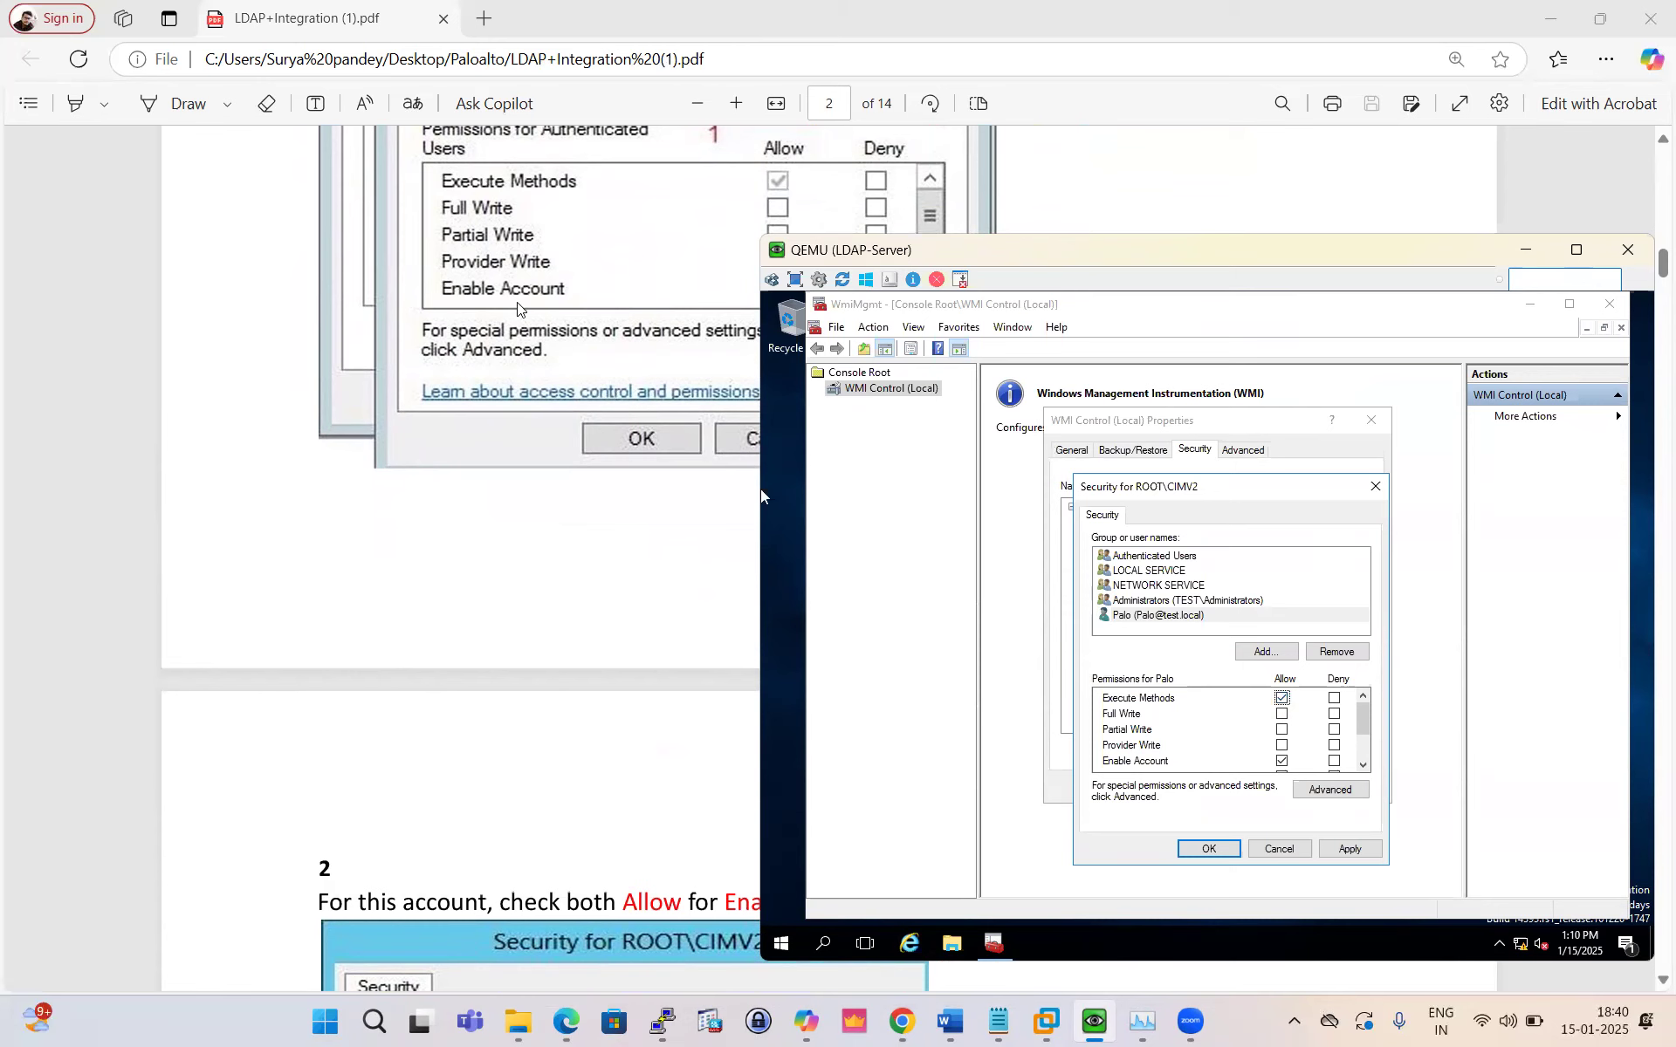
scroll(535, 259, "down", 1)
scroll(535, 259, "down", 1)
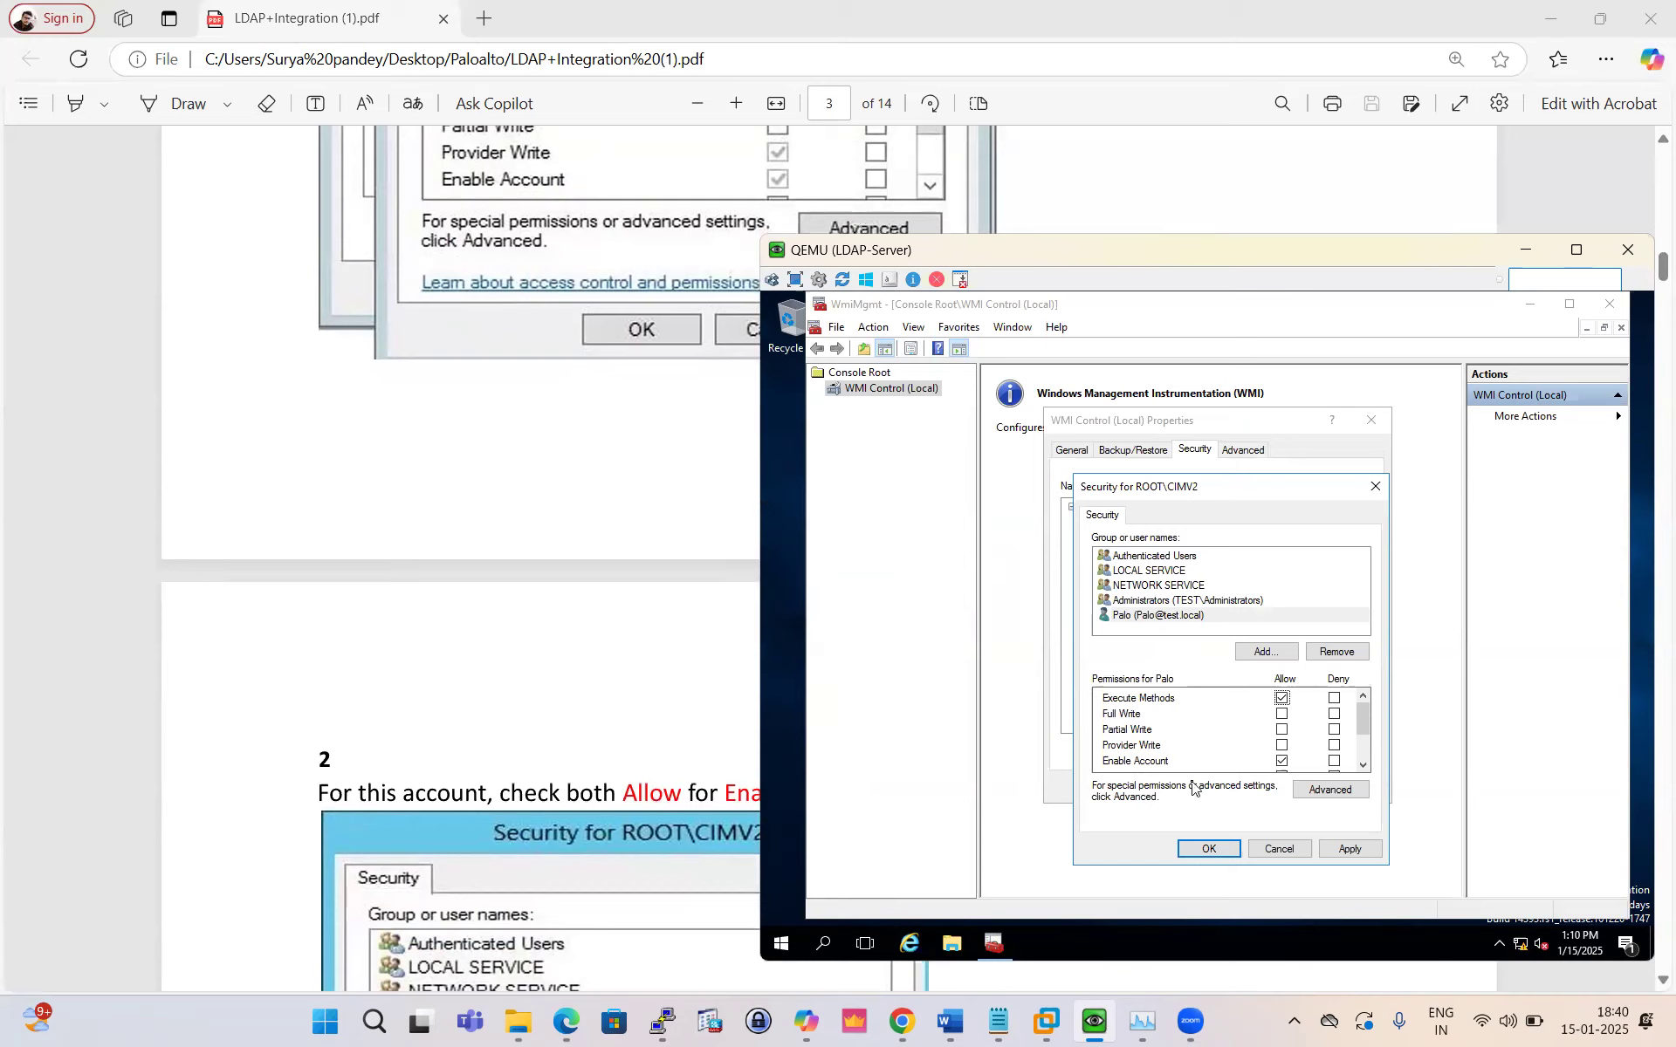
left_click(1281, 760)
left_click(1281, 745)
Step: Allow Remote Enable and Read Security, apply, close the dialogs and minimize WmiMgmt
scroll(1306, 732, "down", 2)
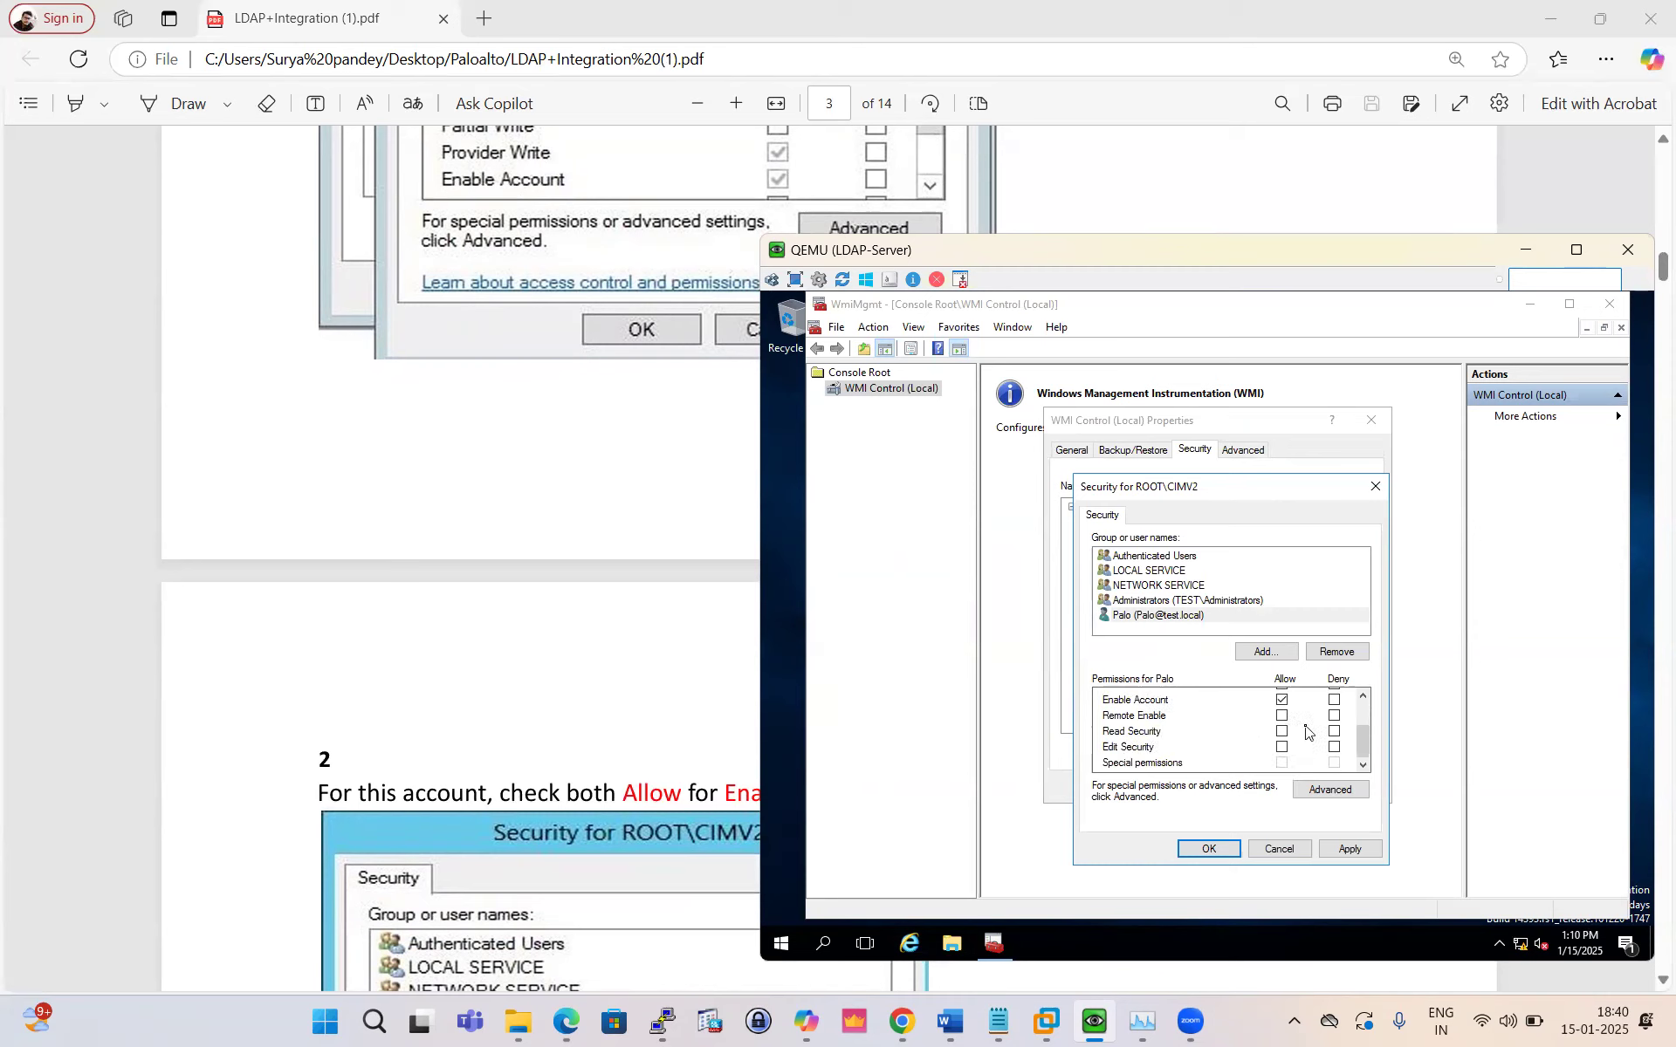
left_click(1281, 716)
left_click(1281, 731)
scroll(1309, 752, "up", 2)
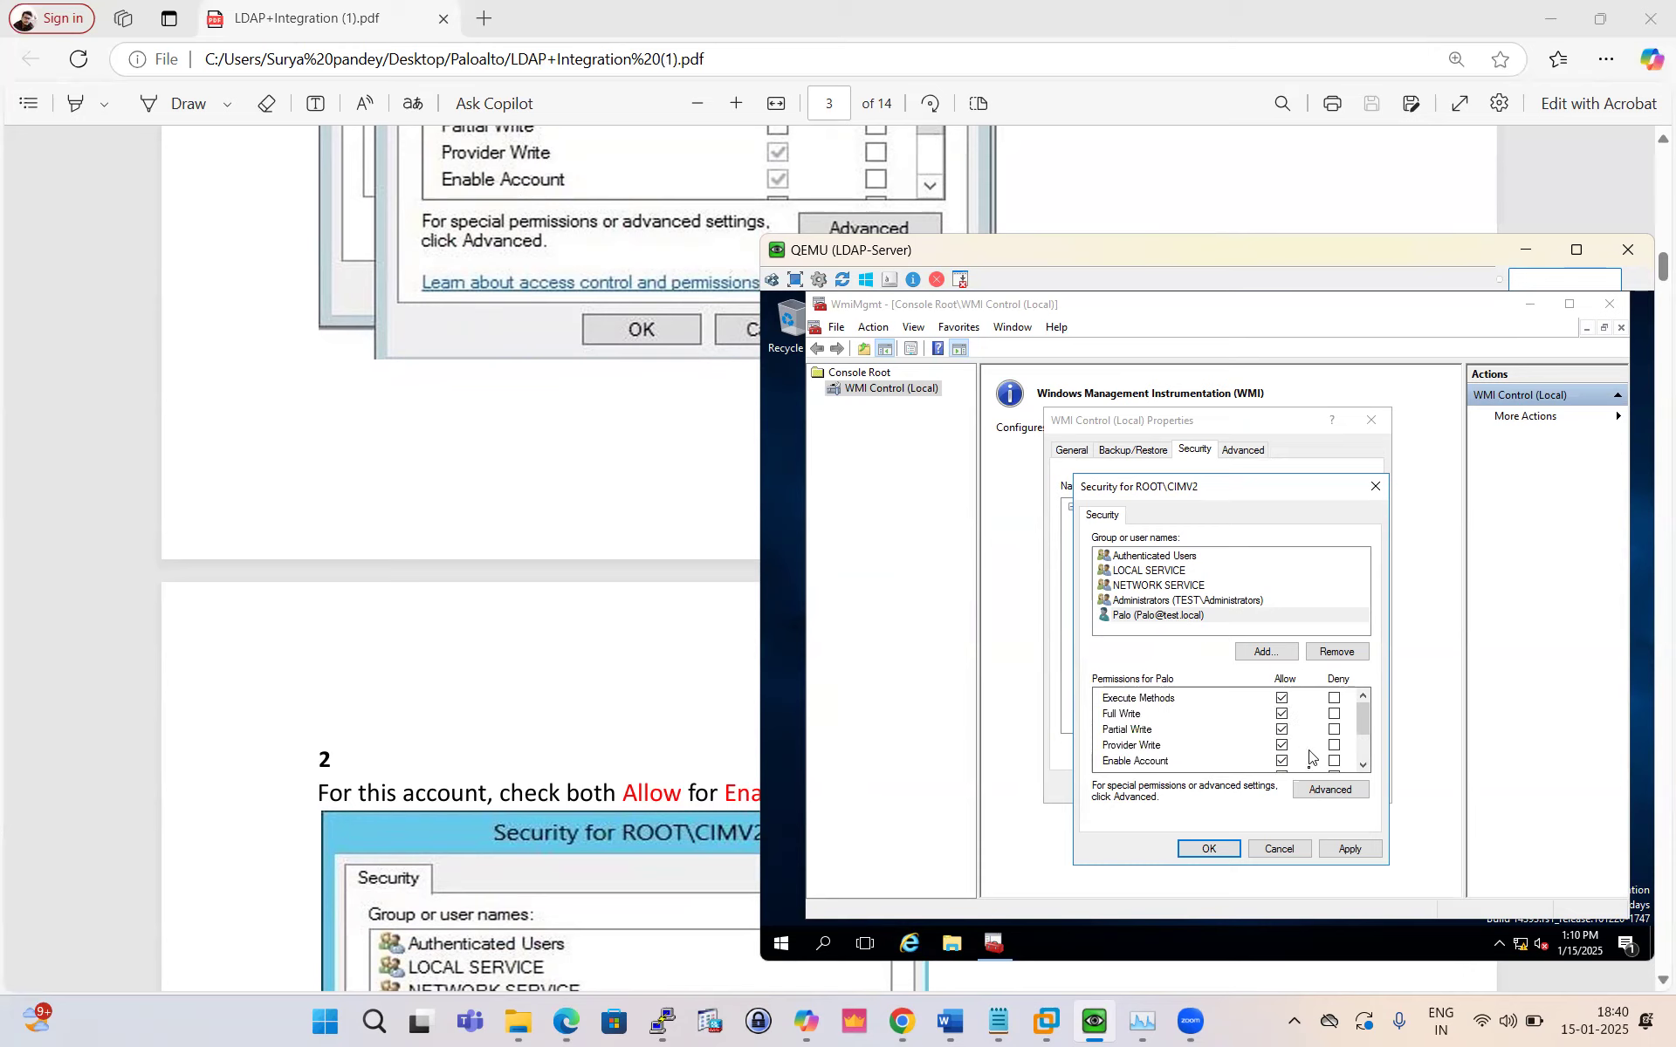
left_click(1344, 848)
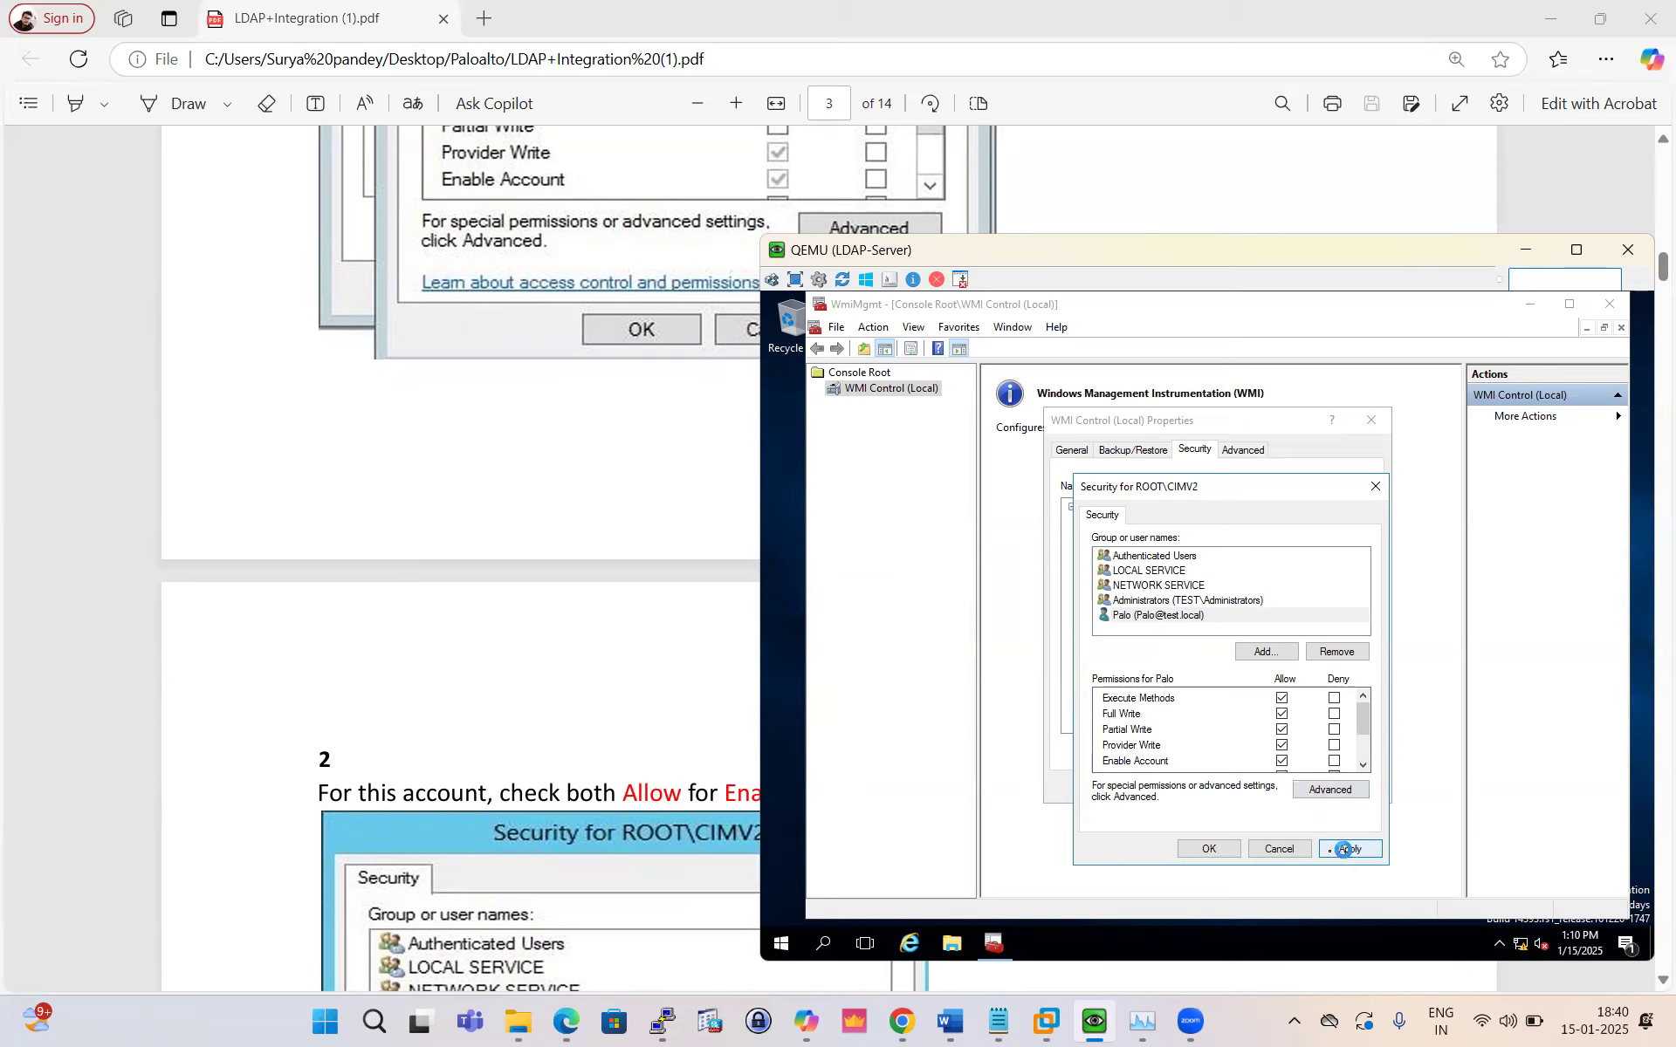
left_click(1209, 850)
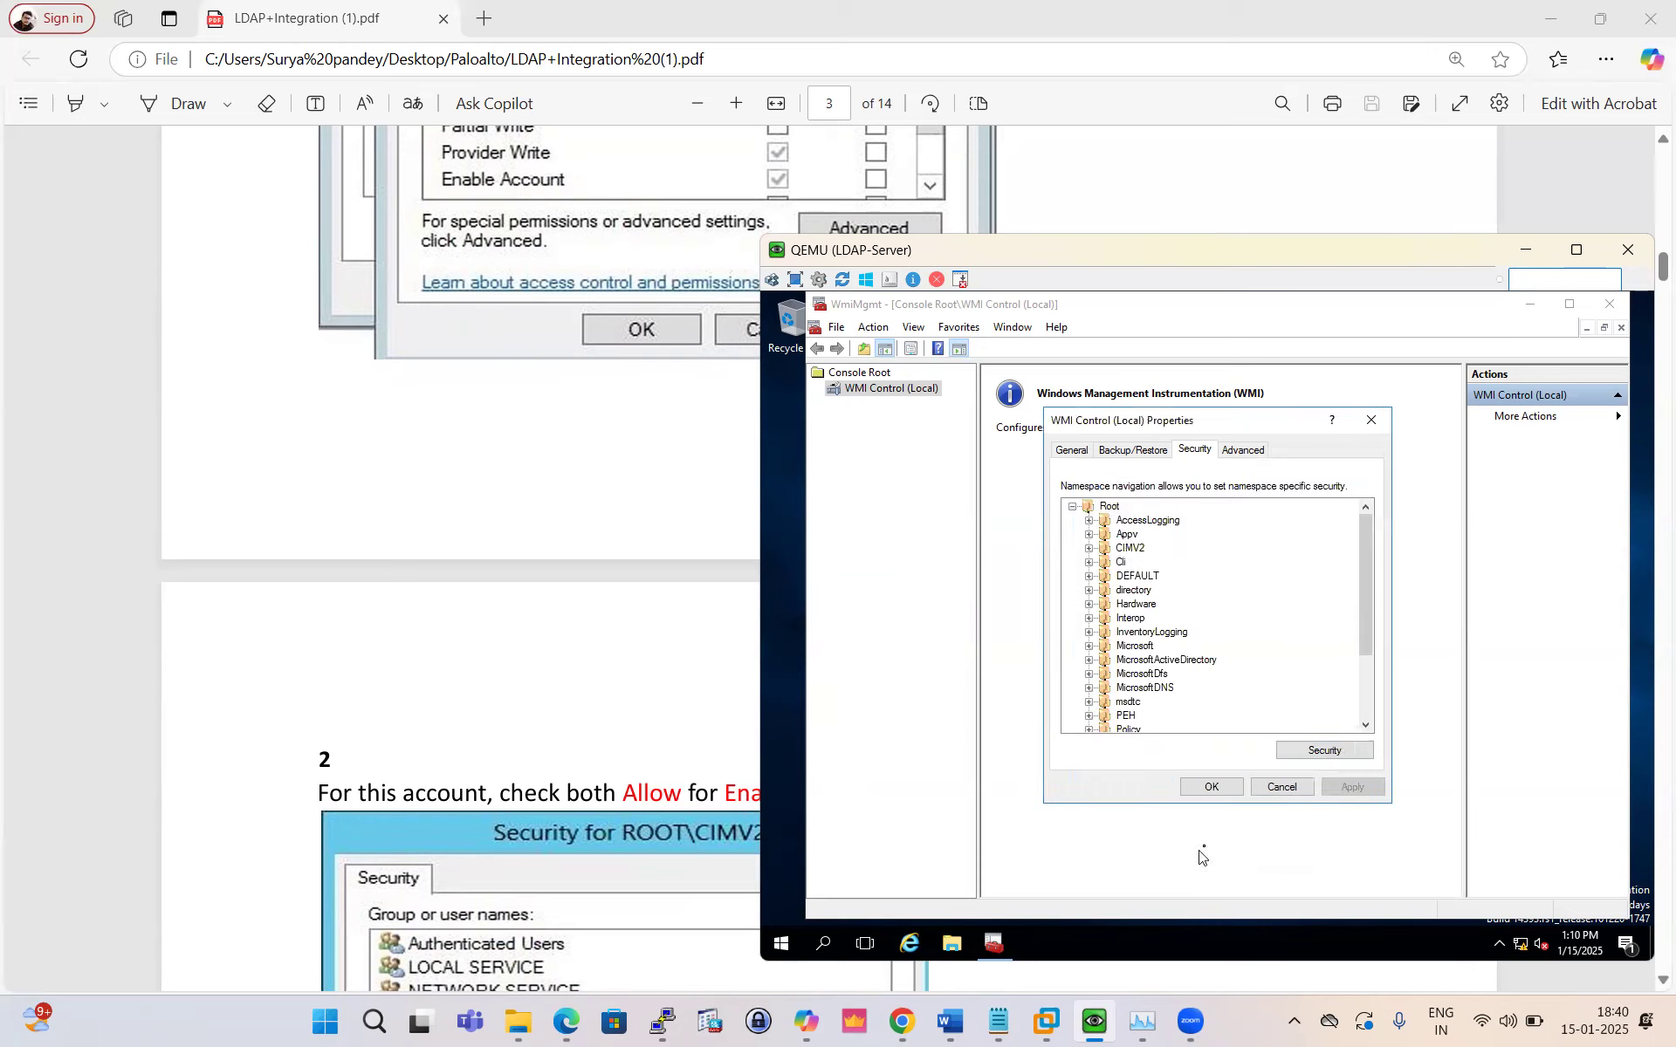
left_click(1212, 787)
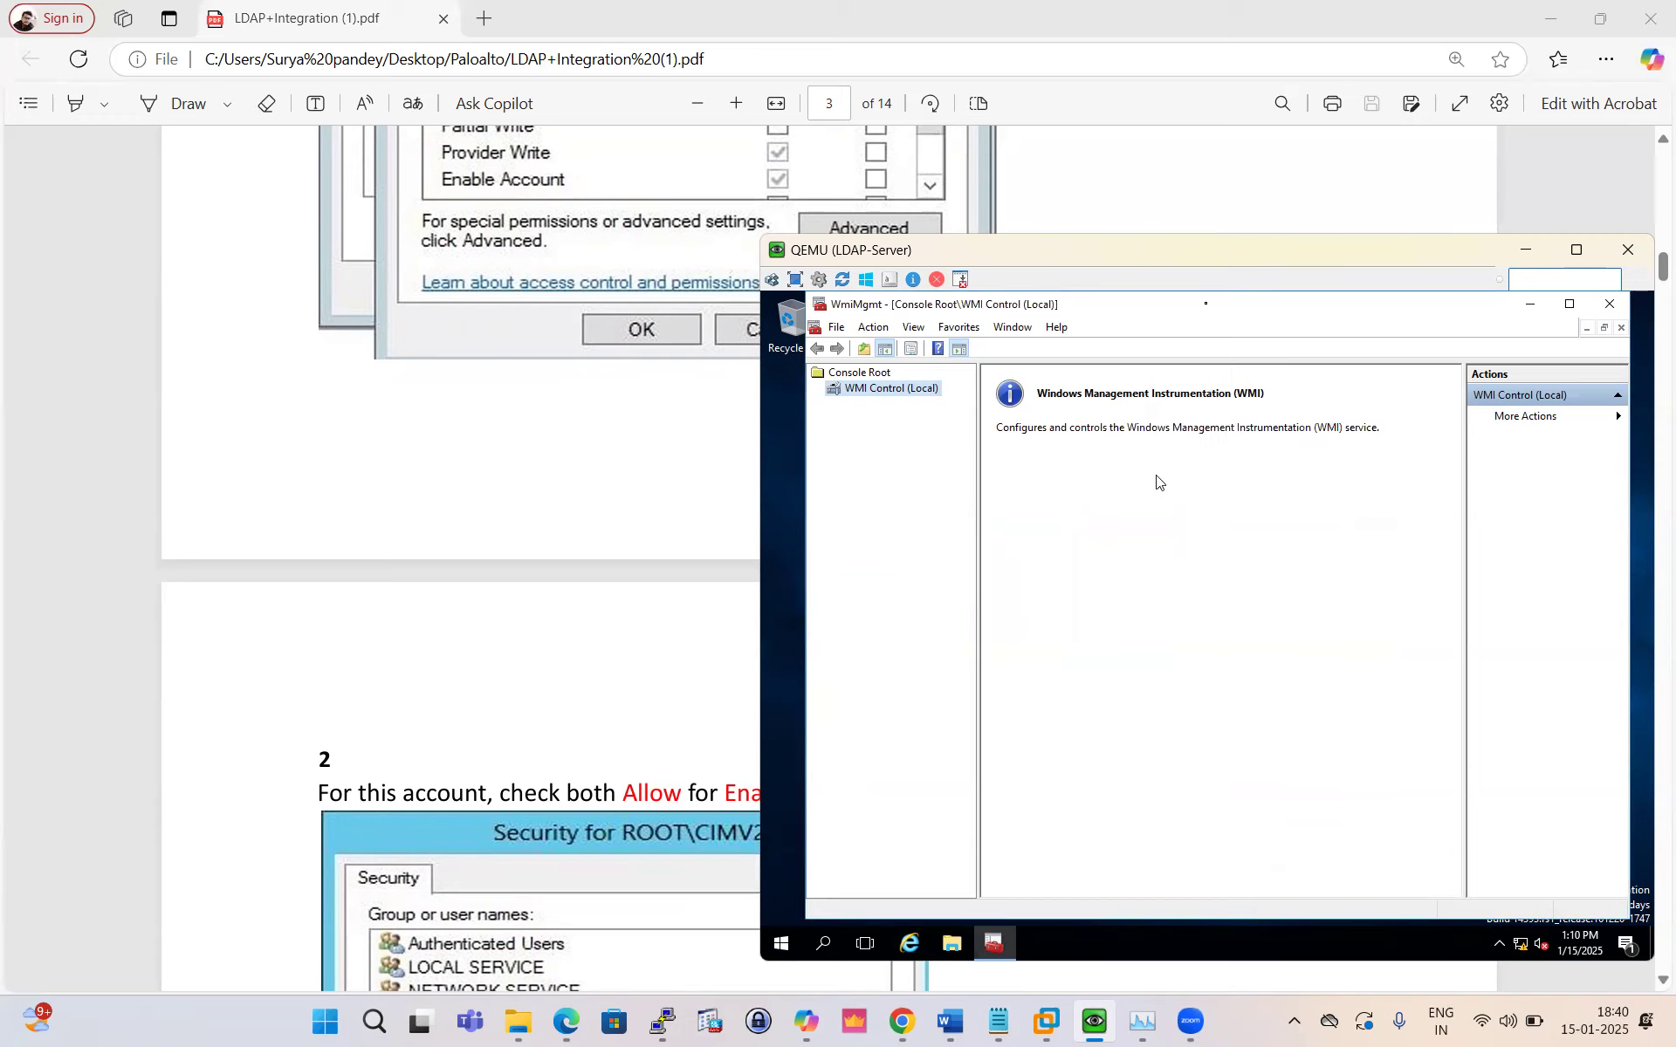
left_click_drag(1227, 250, 746, 287)
left_click(1049, 342)
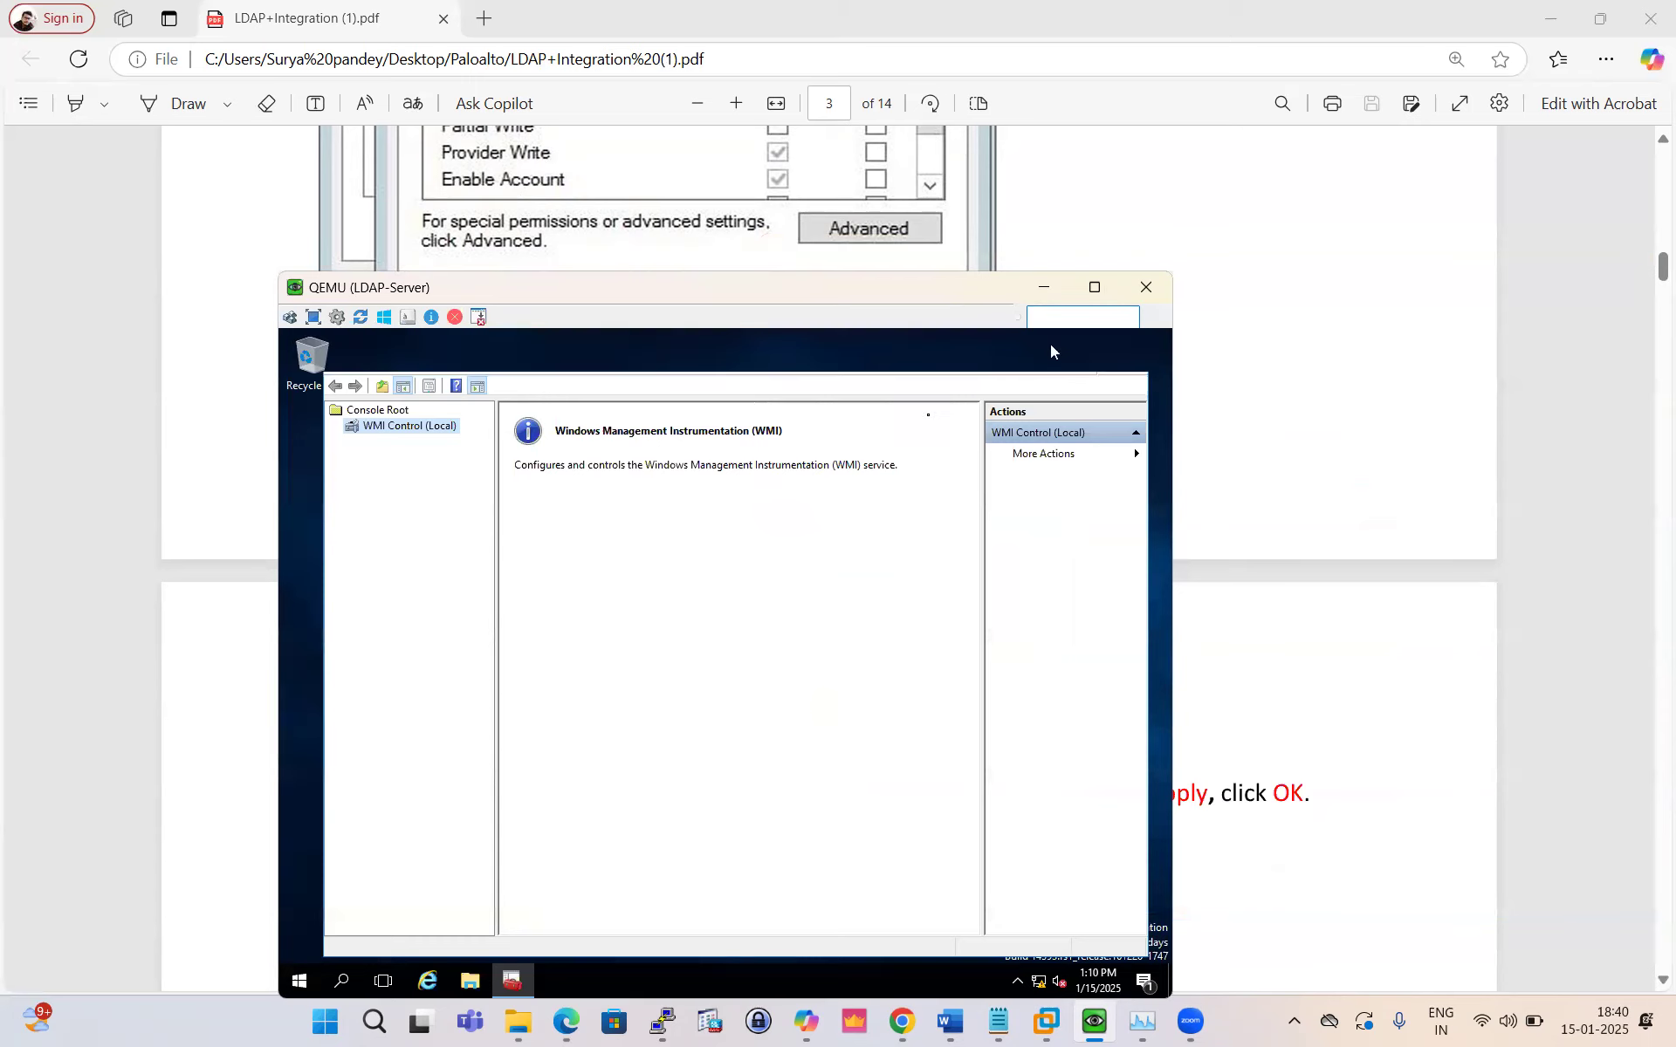
Step: Scroll the PDF guide to Modified Service Route Configuration, routing DNS, Kerberos, LDAP, UID-Agent via ethernet1/2
left_click(1043, 290)
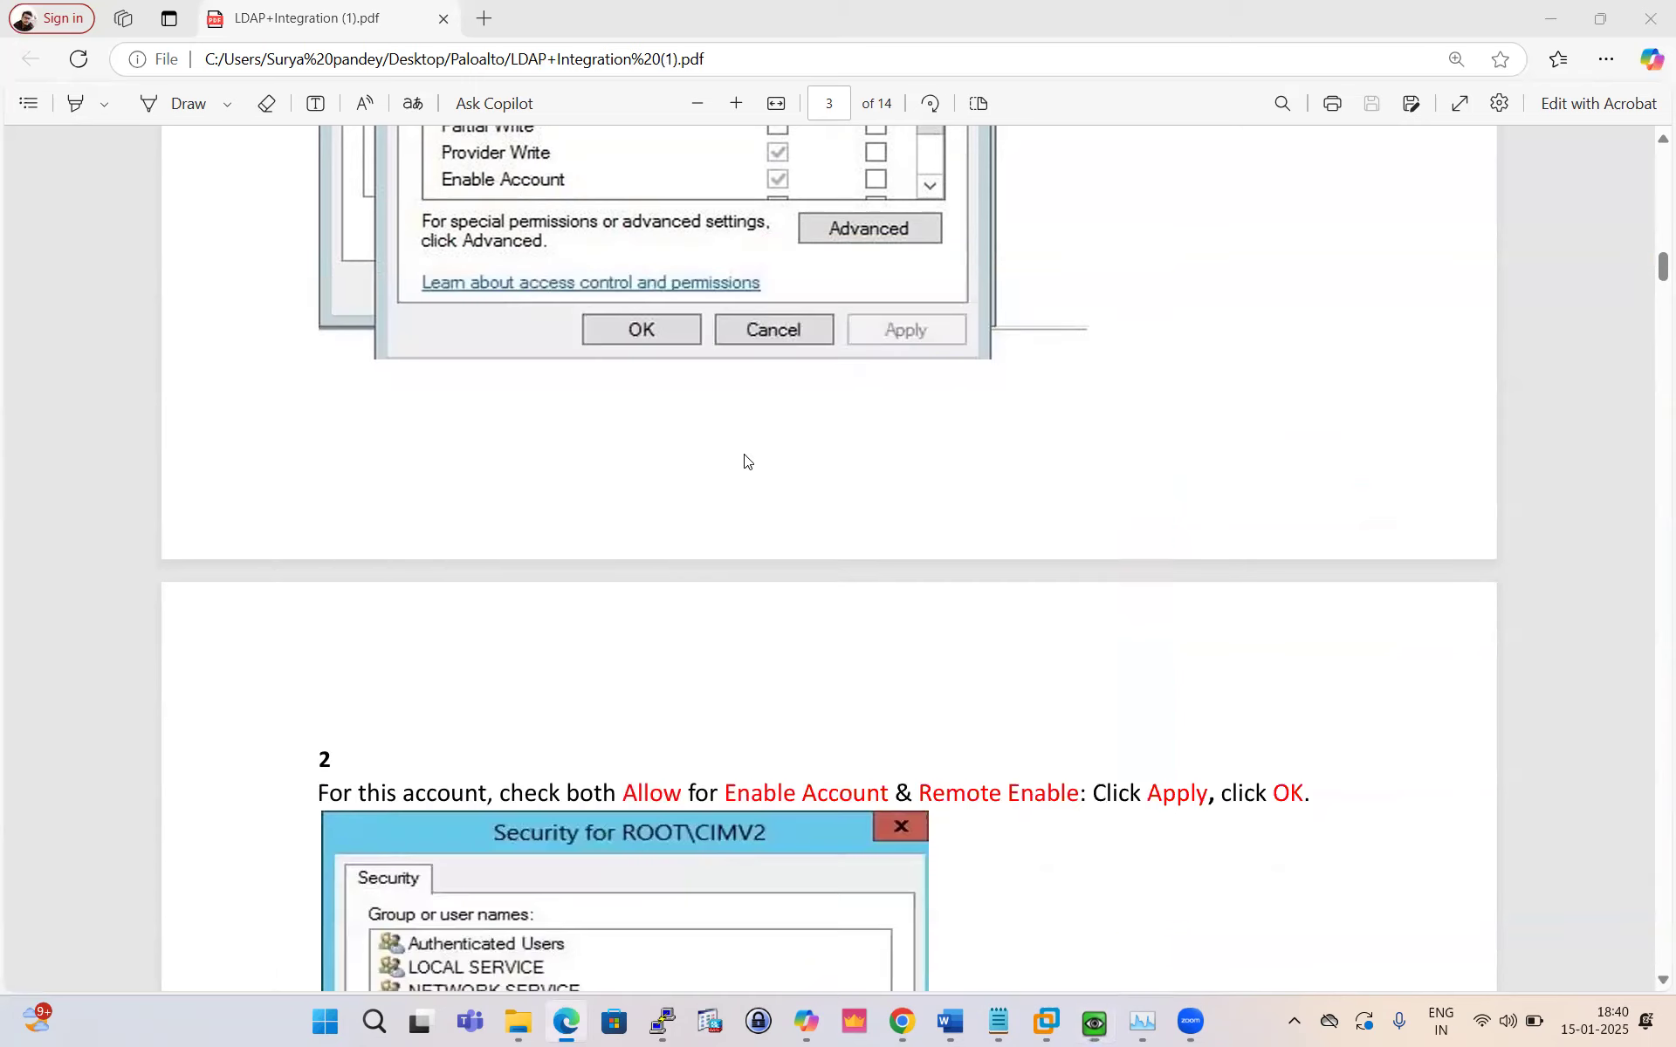
scroll(654, 494, "down", 5)
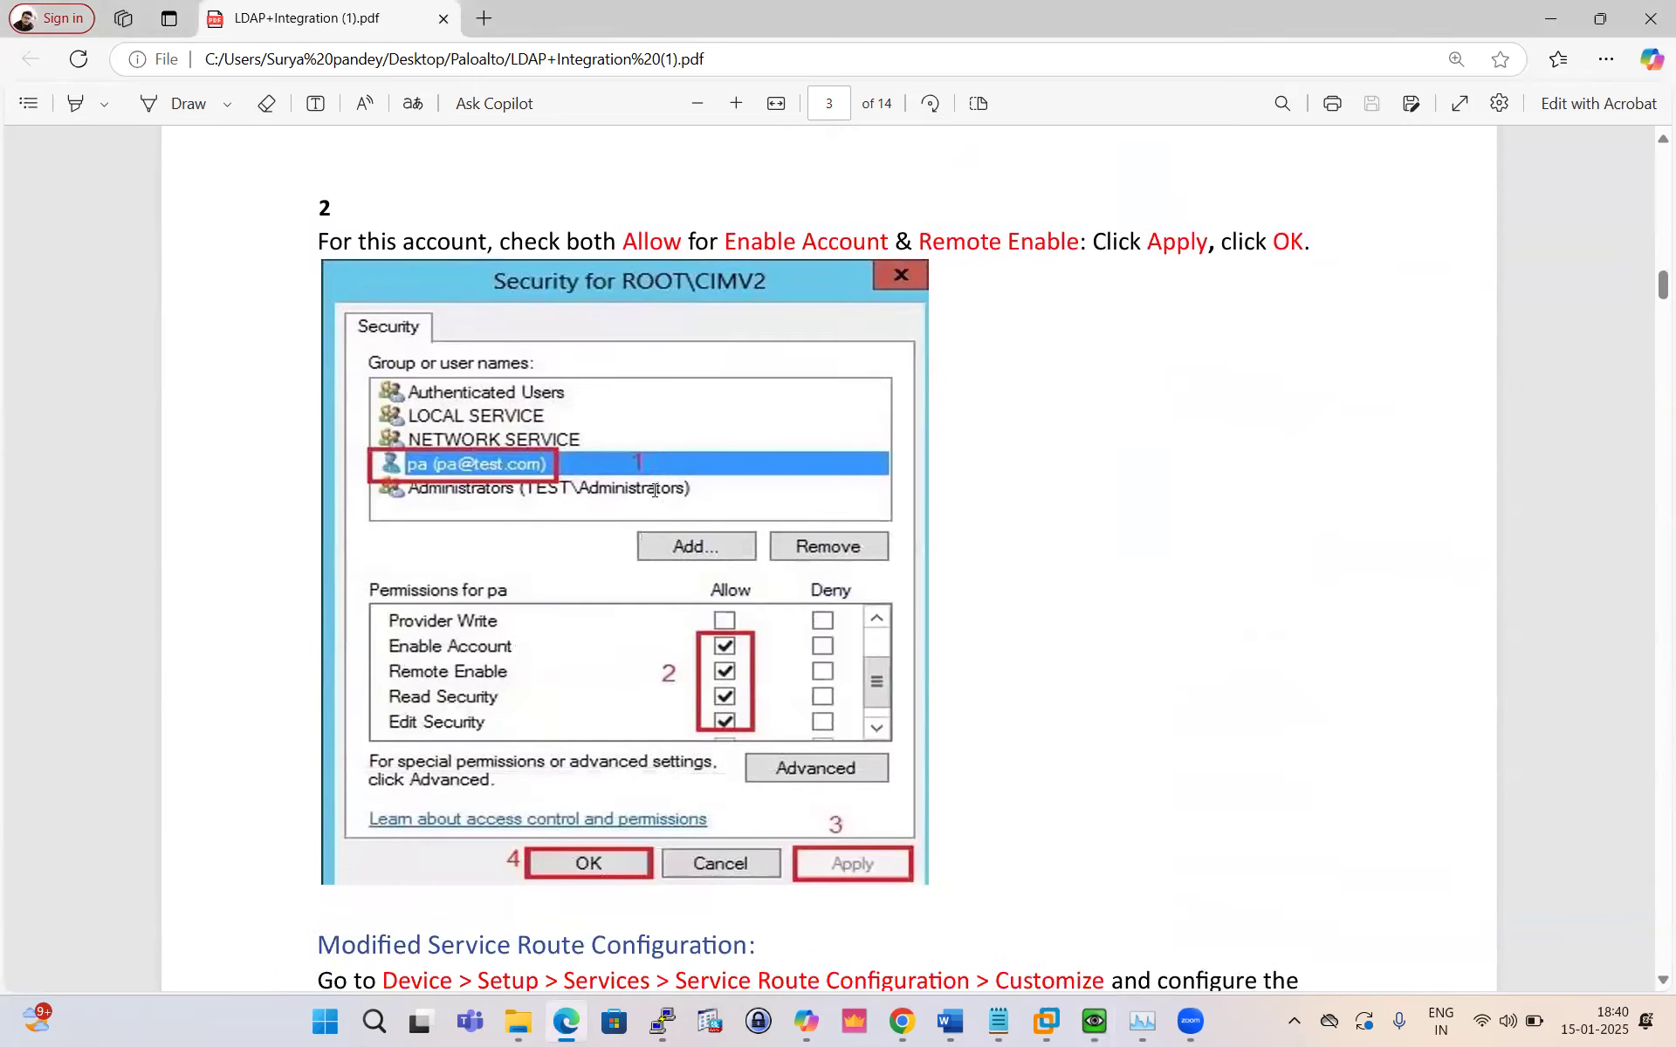
scroll(654, 491, "down", 3)
scroll(655, 490, "down", 3)
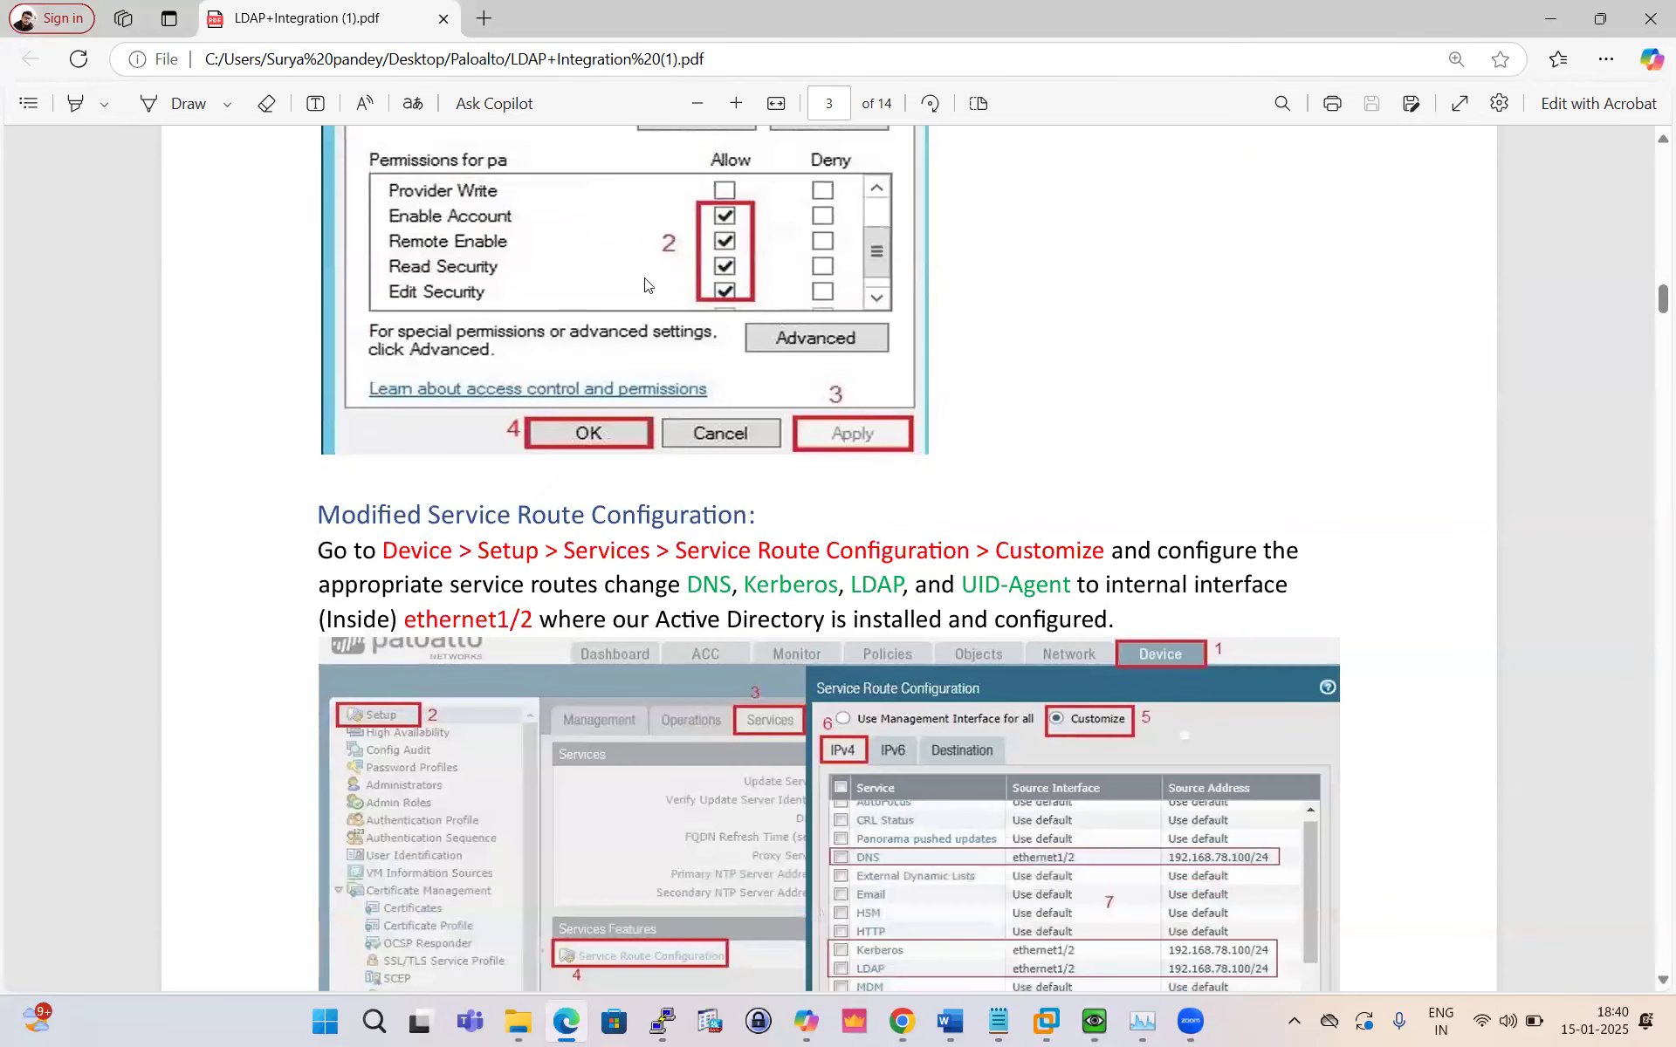
scroll(525, 305, "up", 3)
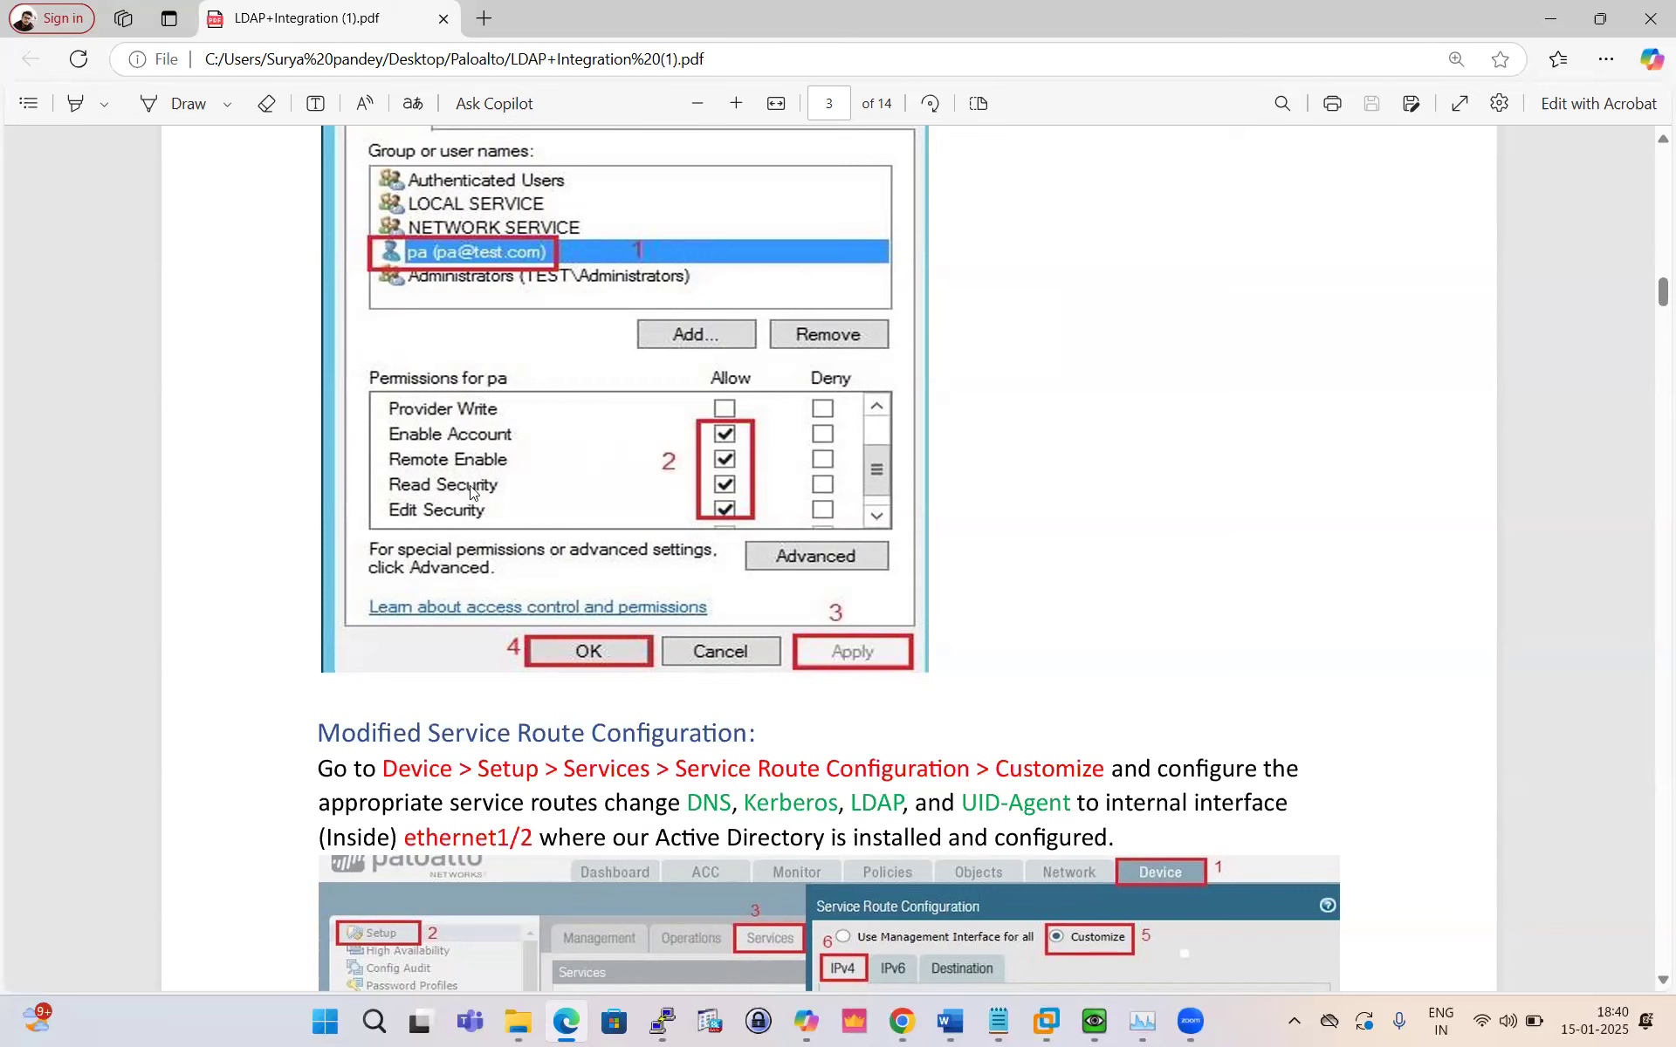
scroll(724, 513, "down", 4)
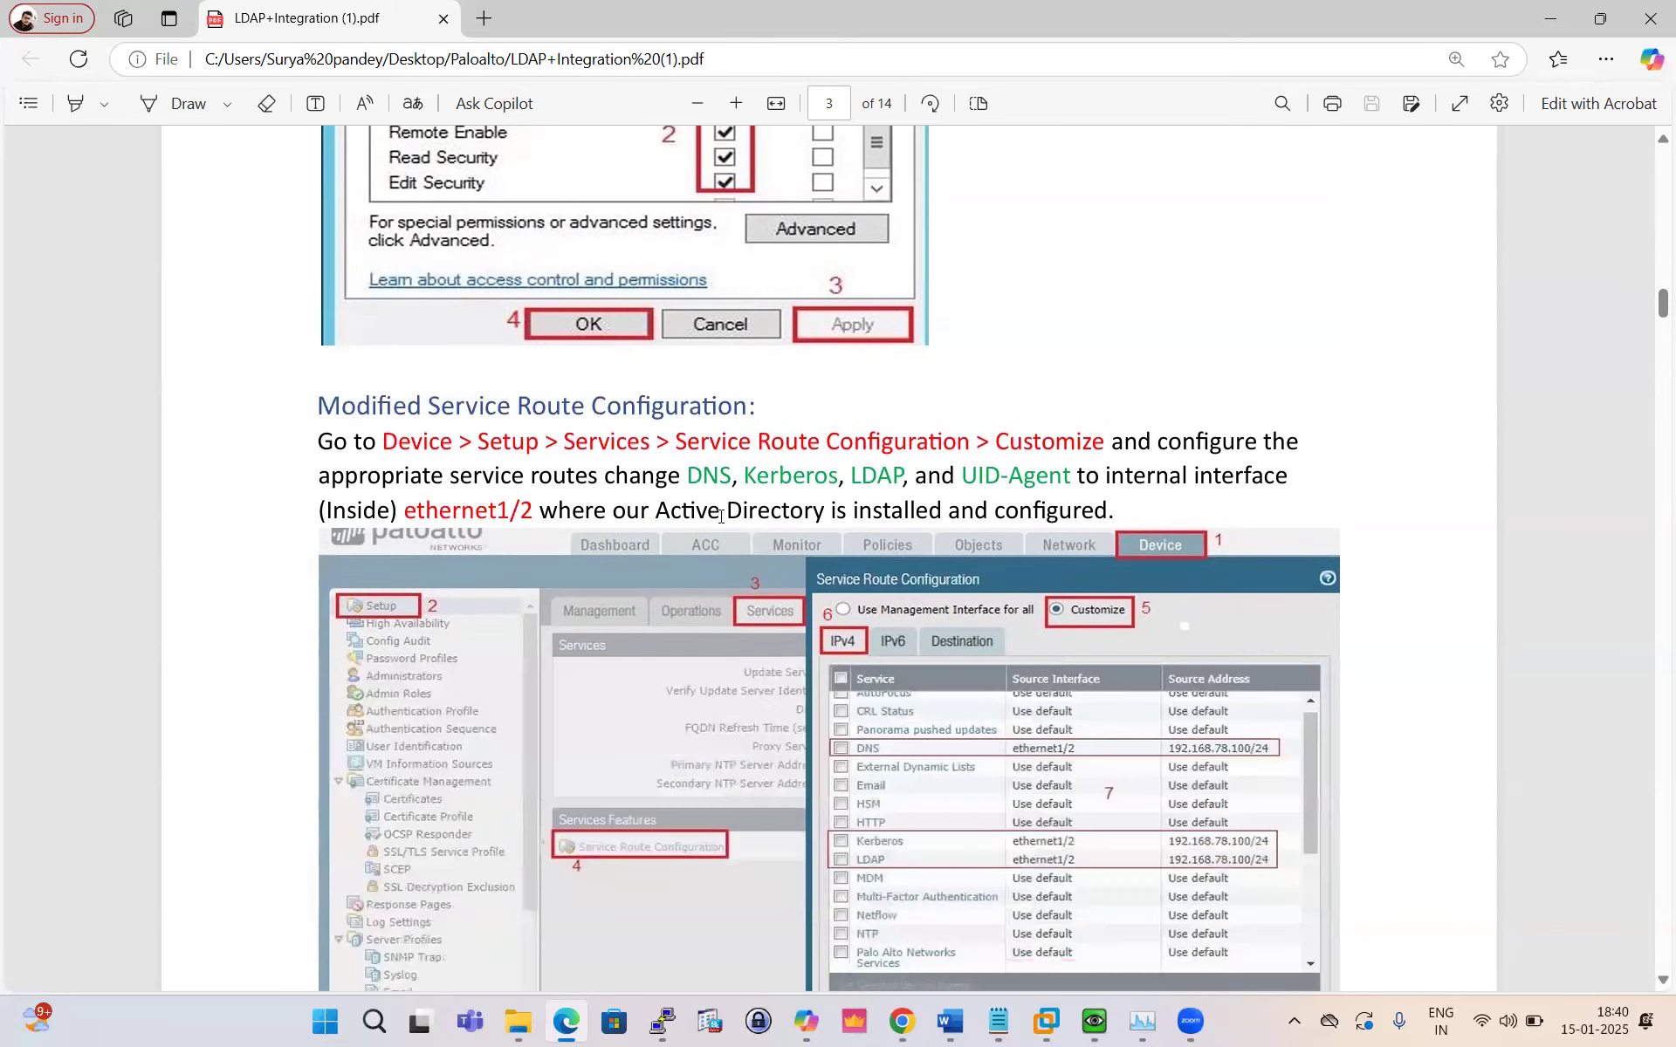
scroll(457, 441, "down", 1)
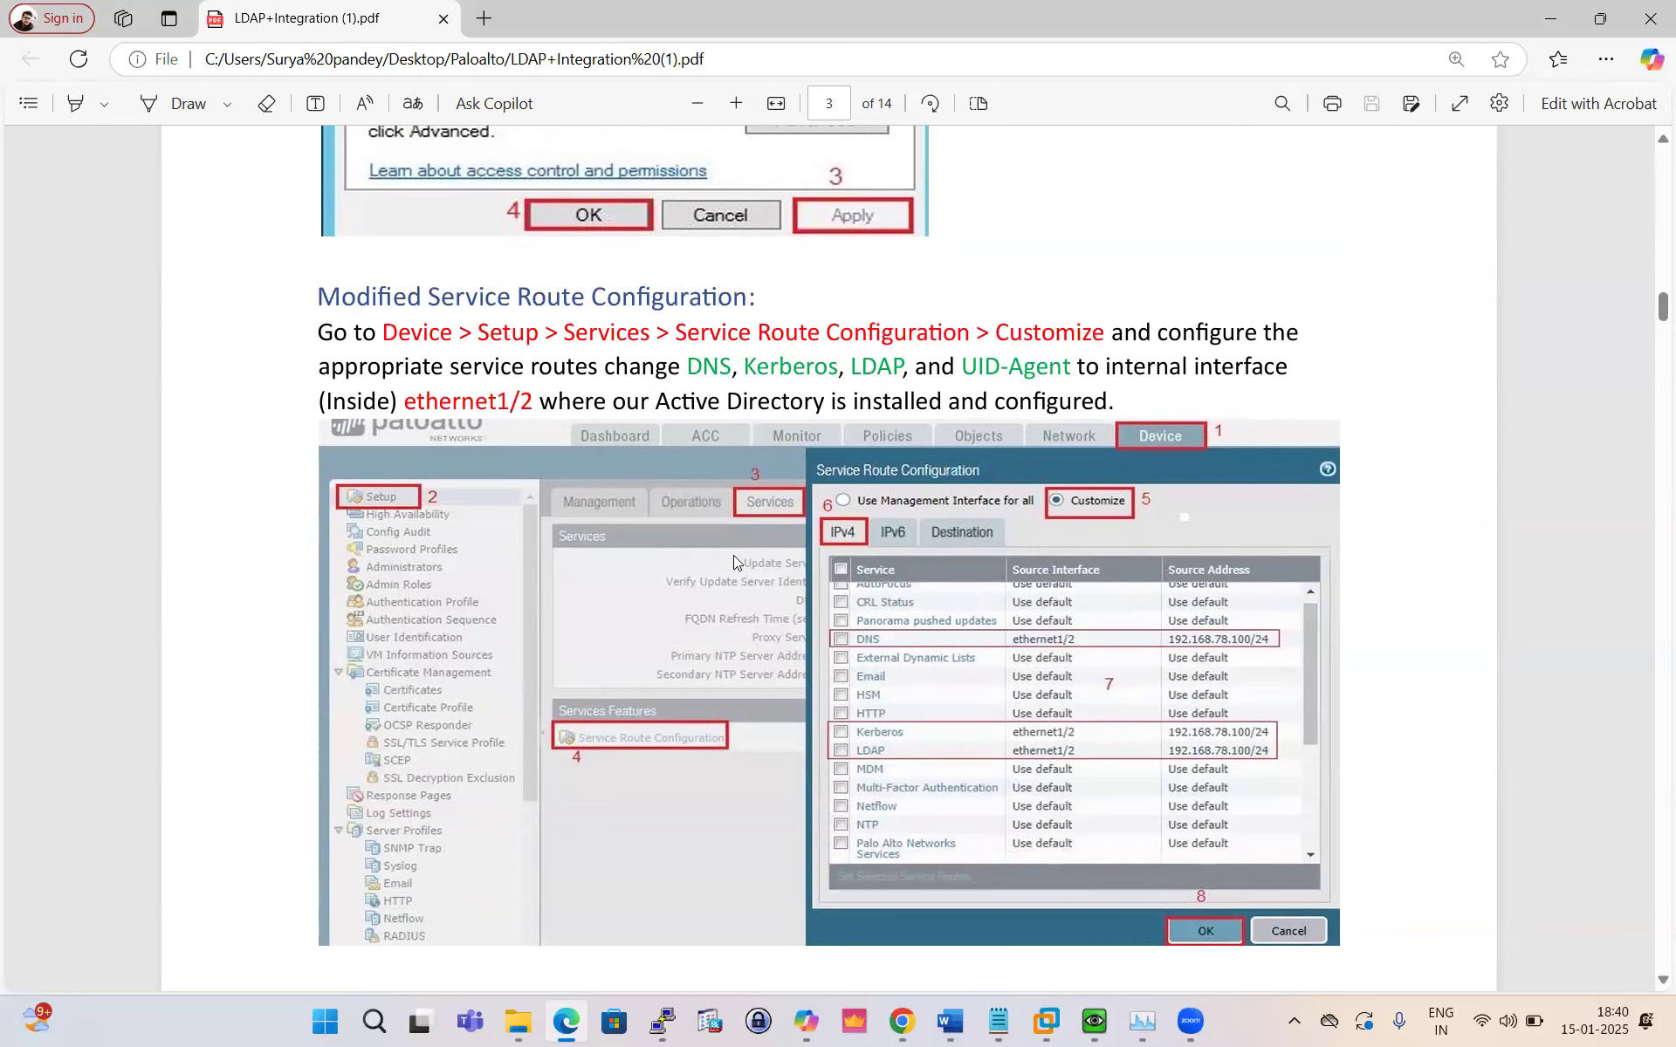
left_click(902, 1021)
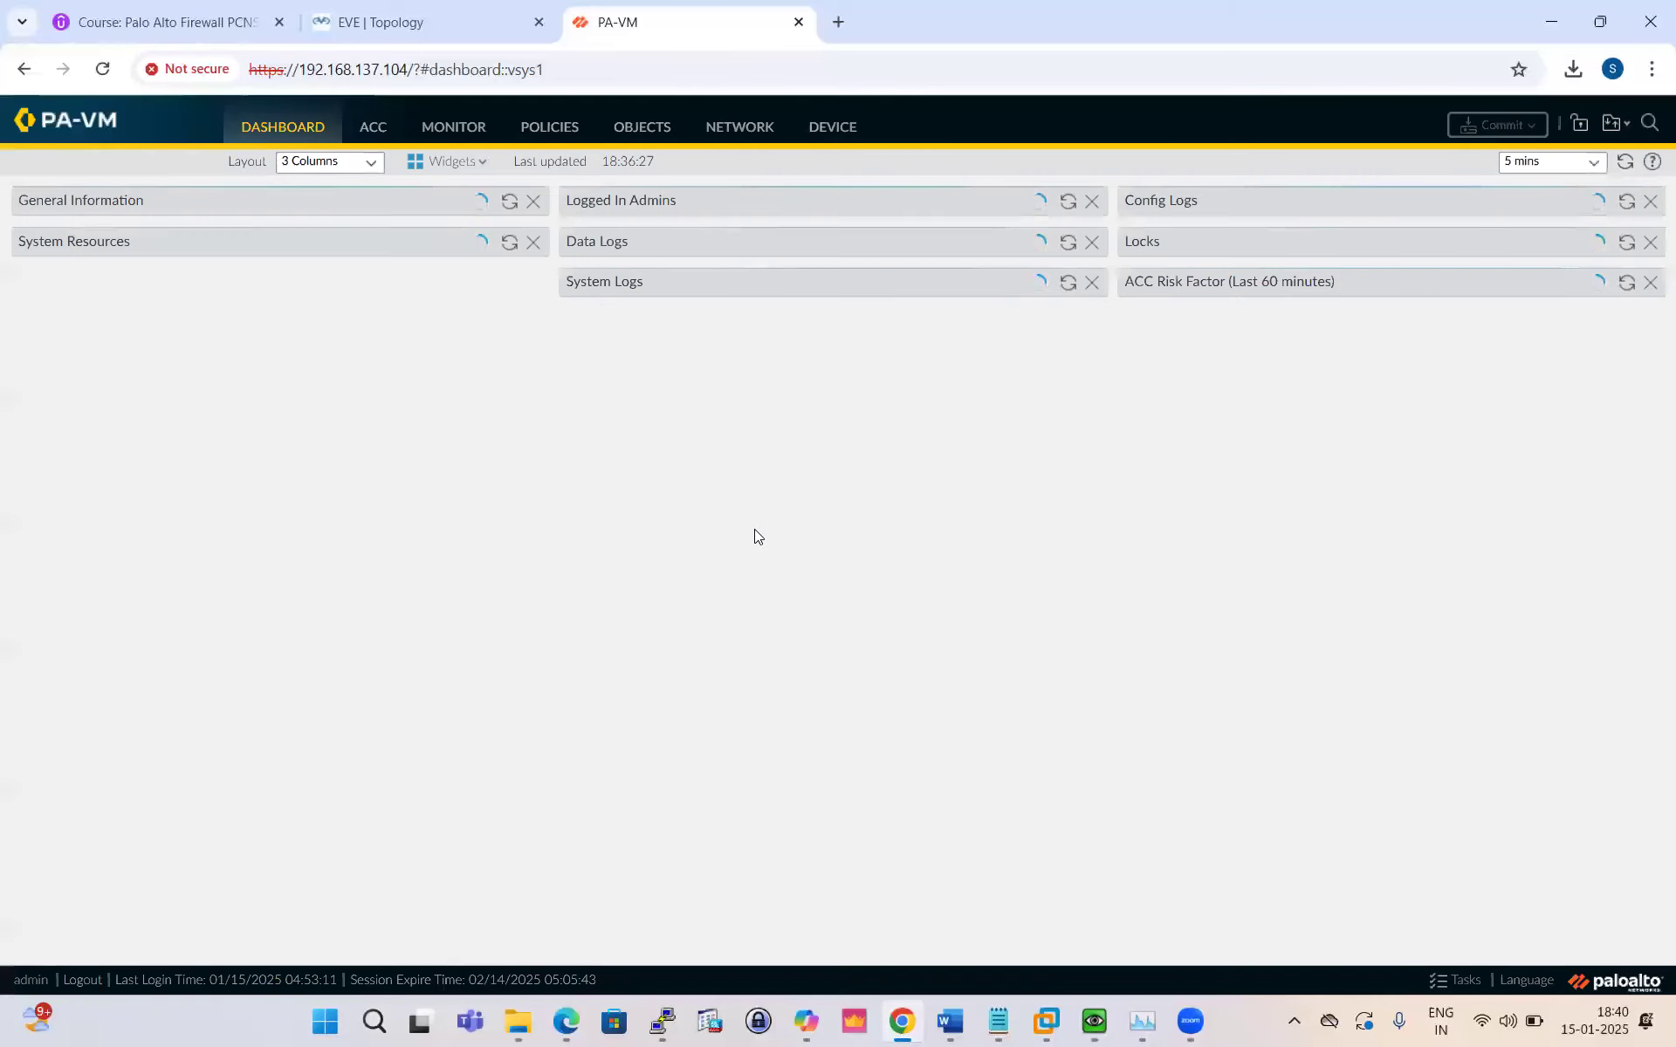
Step: Show the EVE topology with firewall eth1/1 at 10.1.1.14/24 and eth1/2 at 192.168.1.108
left_click(415, 35)
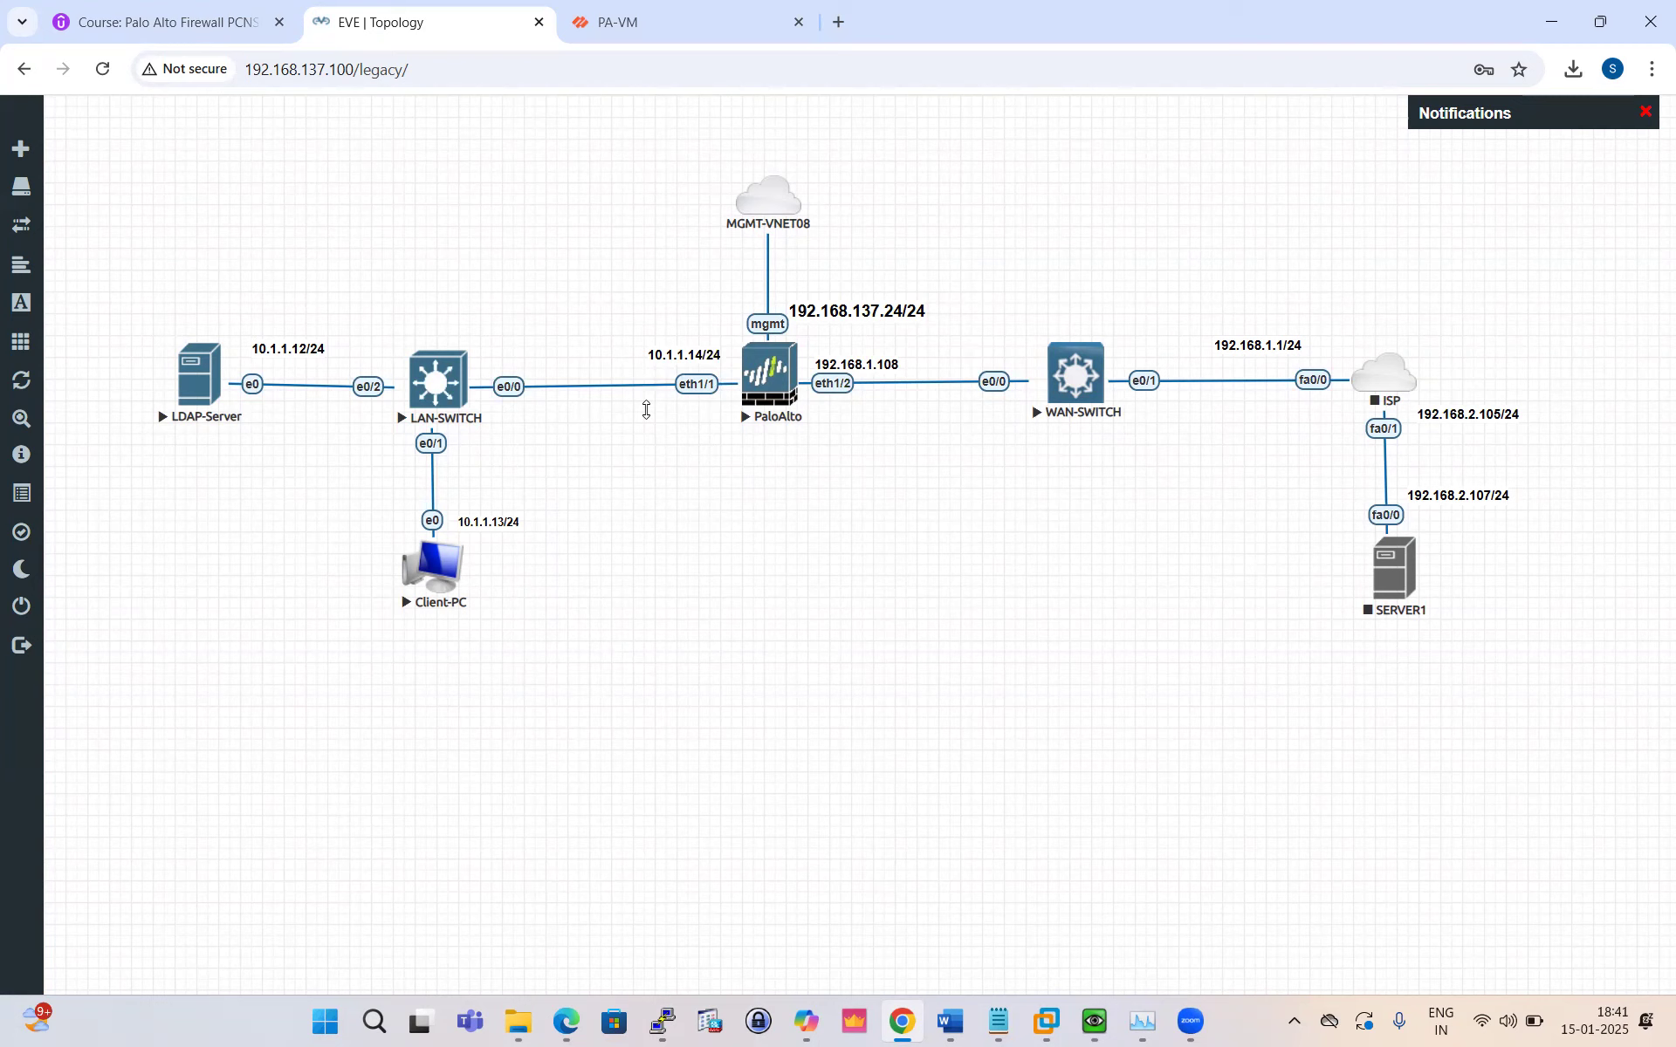
Step: Return to the PA-VM interface and dismiss the Welcome and Telemetry prompts
left_click(602, 23)
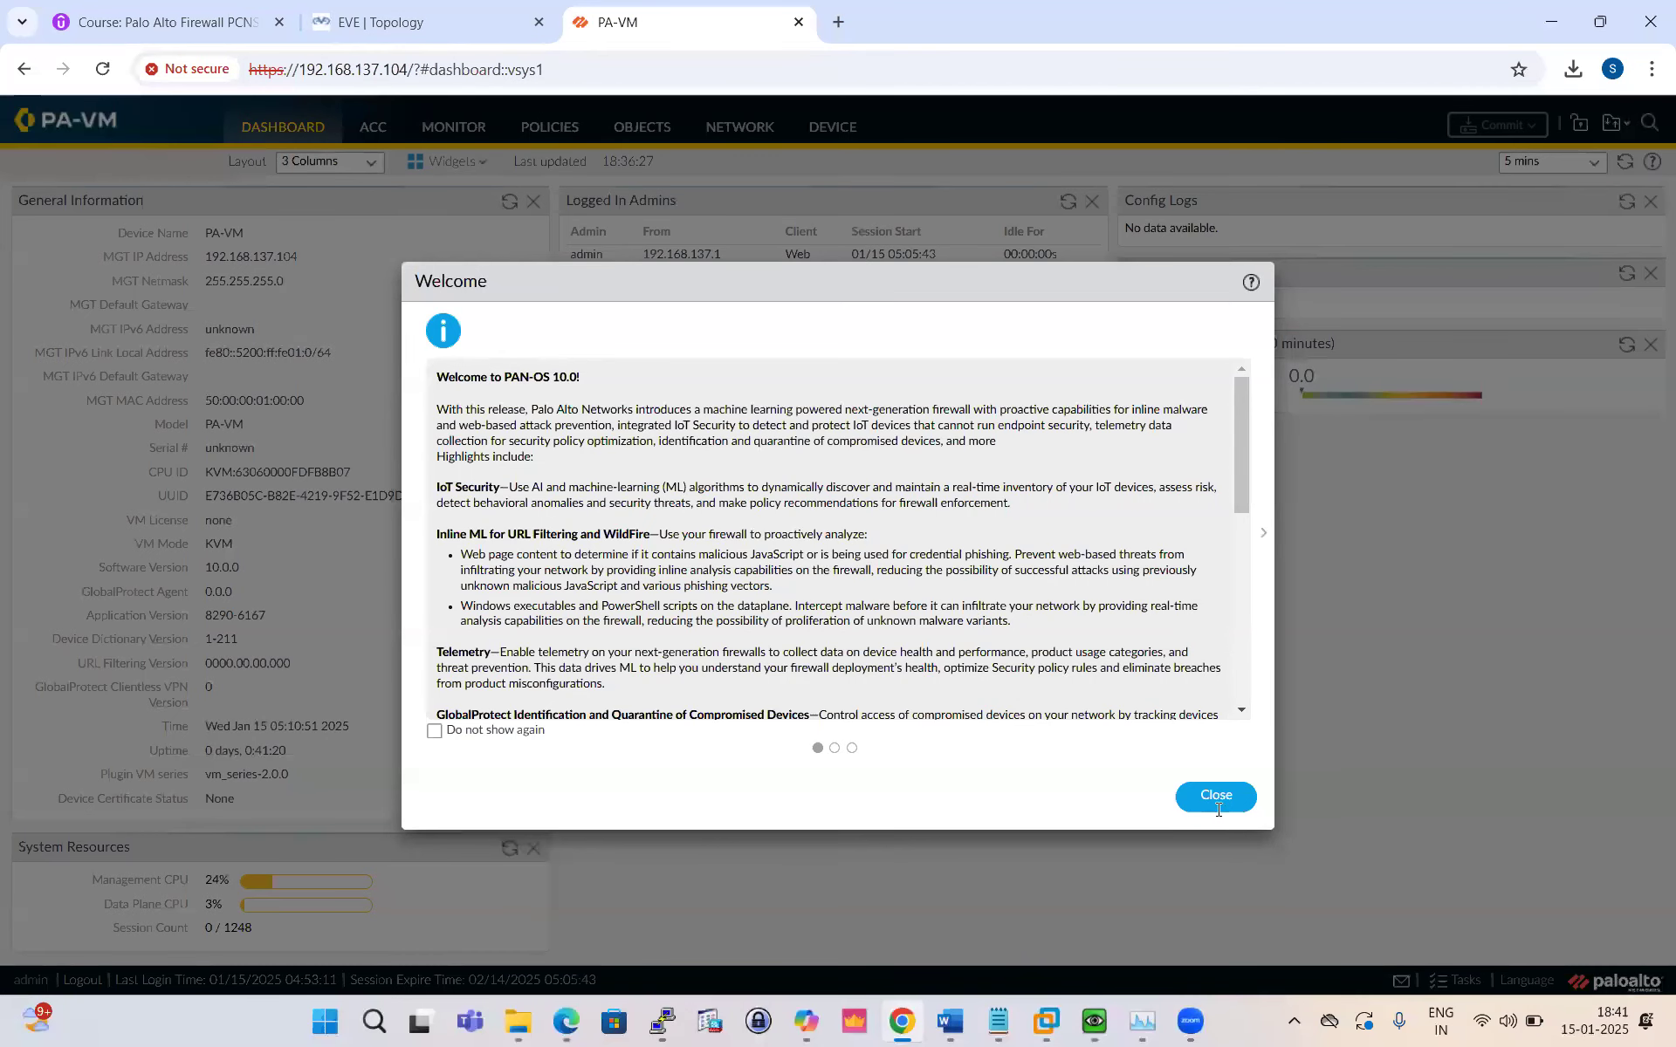
left_click(1210, 790)
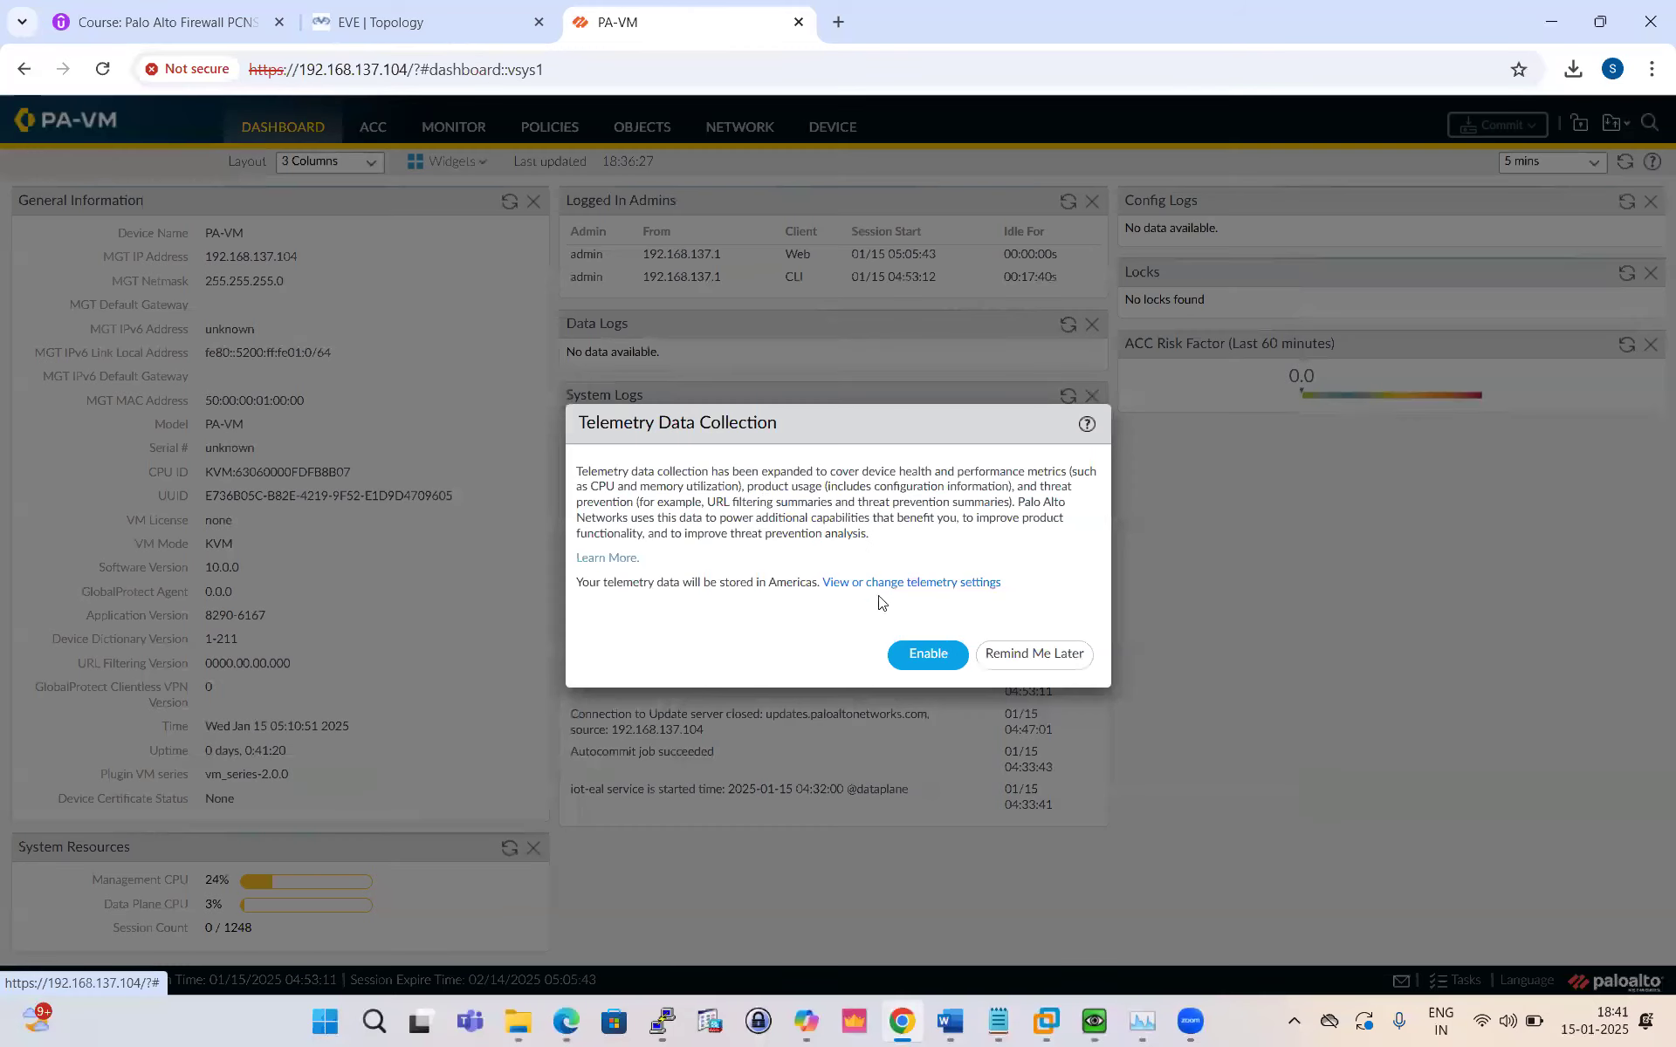
left_click(1037, 654)
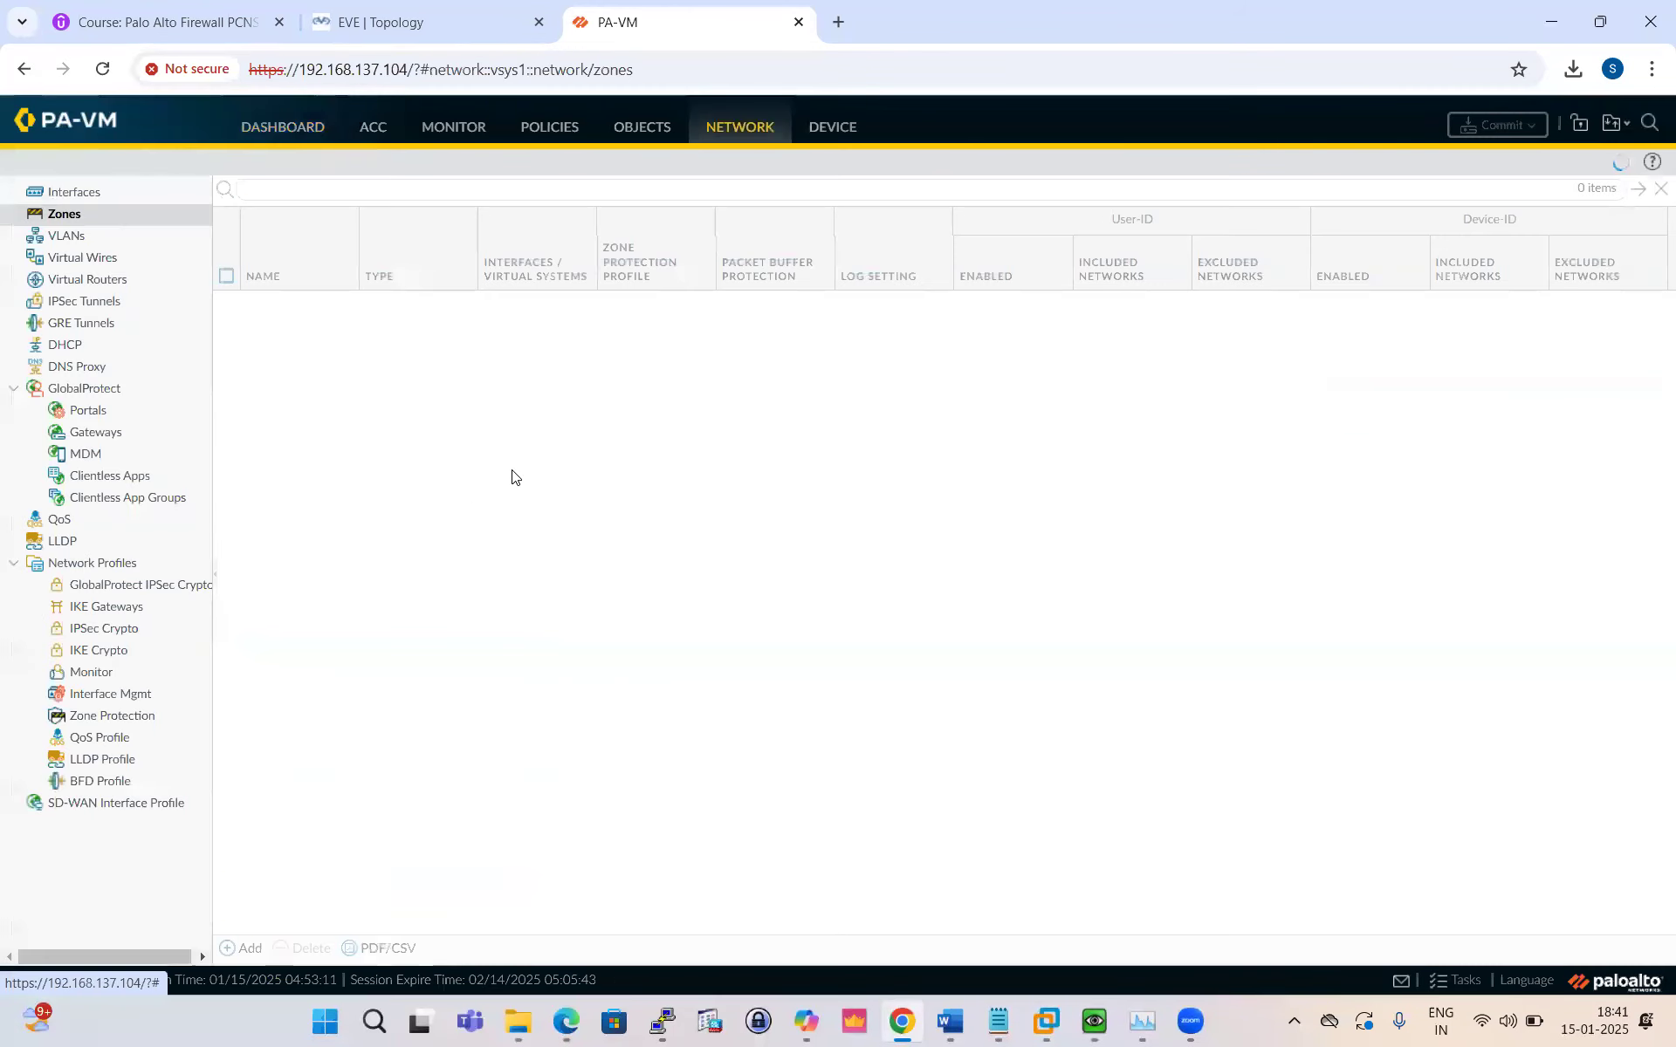
Step: Go to Device > Setup > Services and open Service Route Configuration
left_click(88, 192)
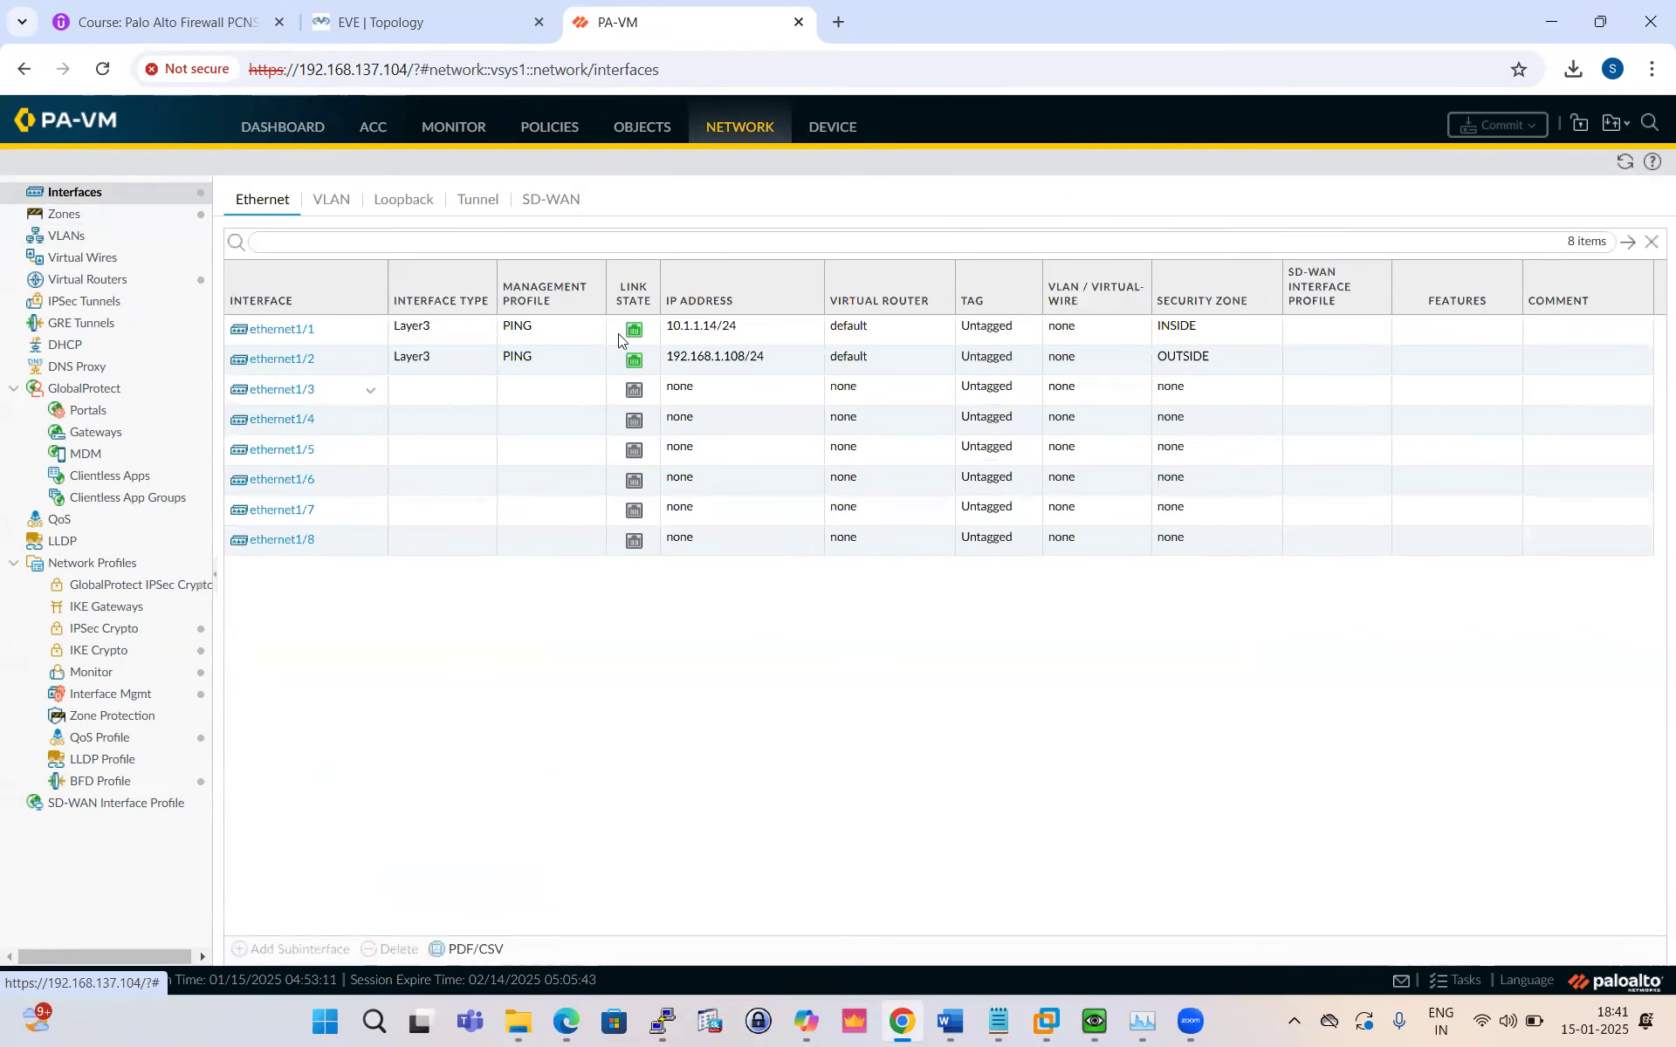
left_click(834, 128)
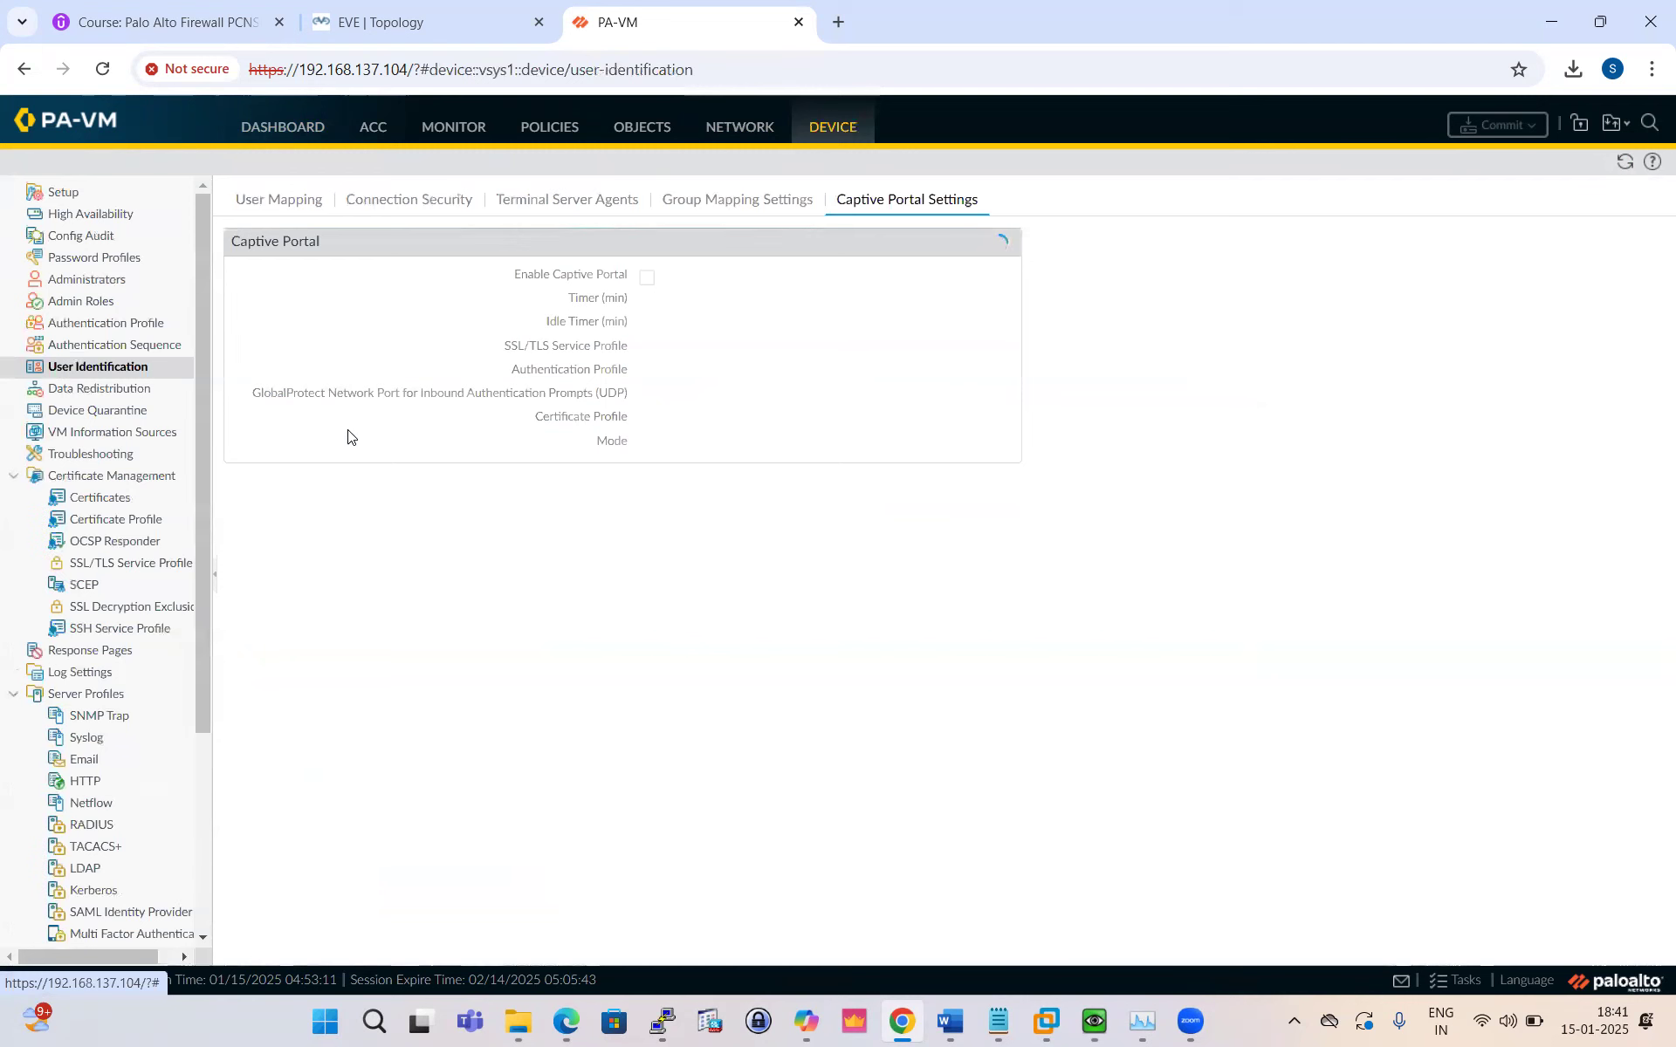
left_click(60, 193)
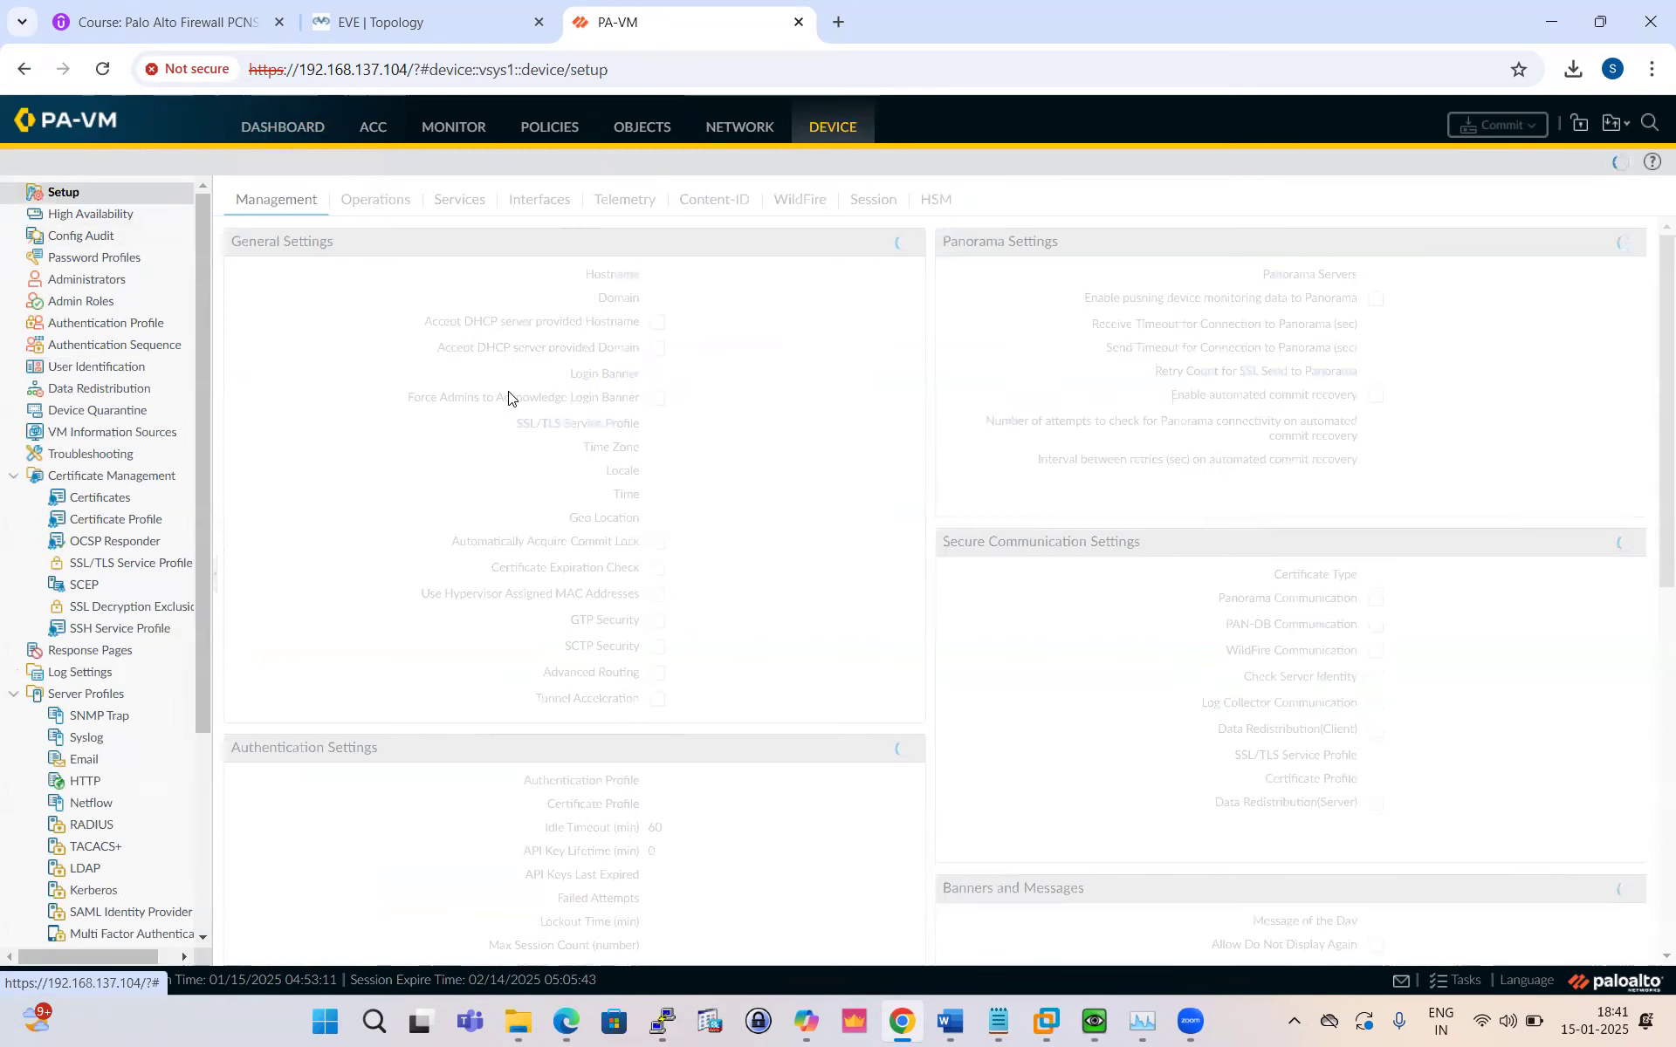
left_click(464, 204)
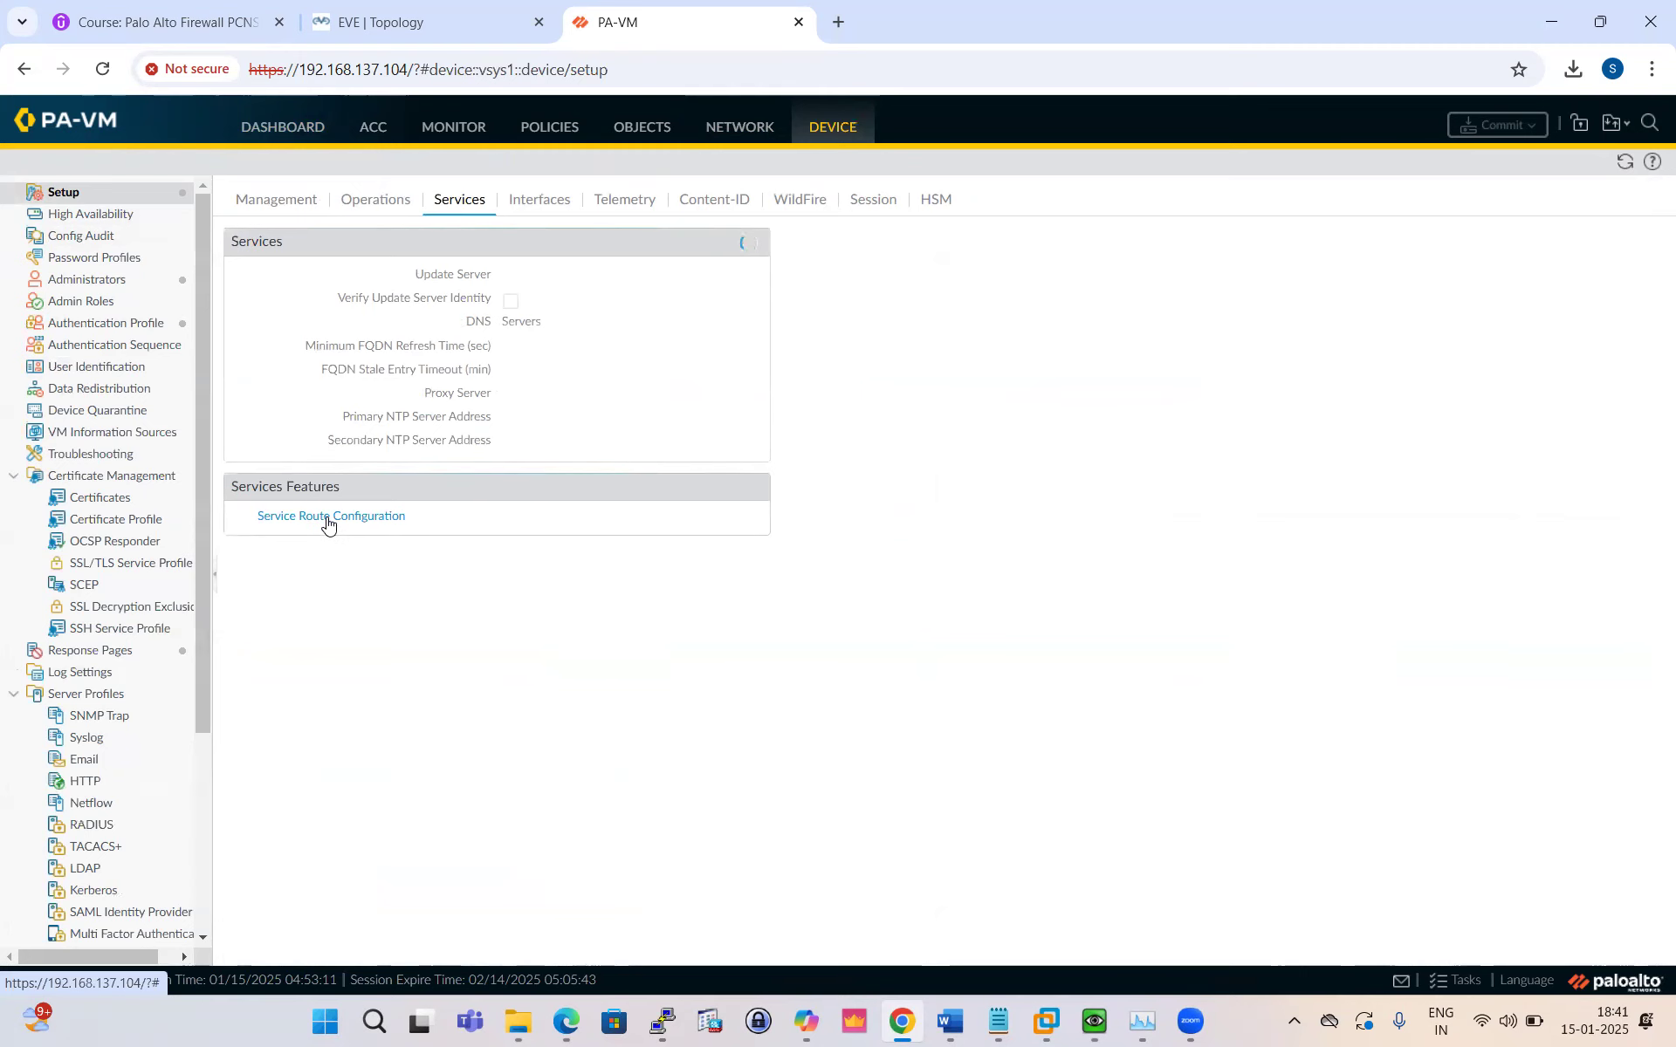
left_click(330, 521)
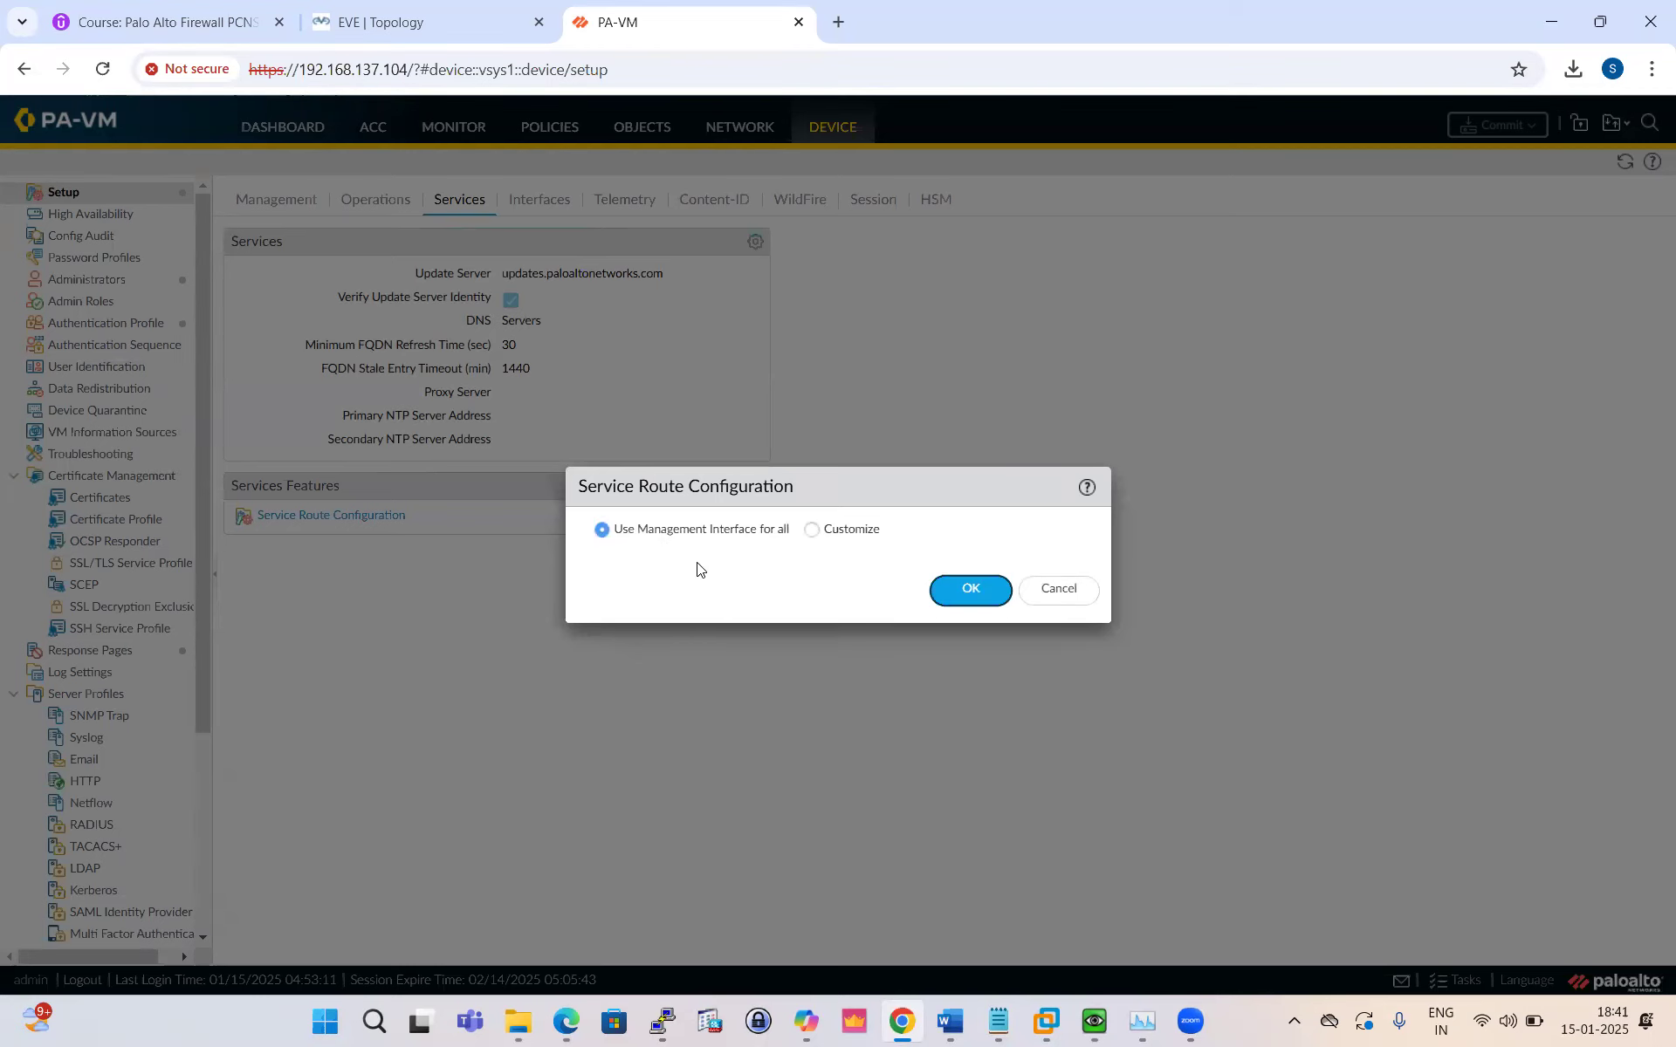
Step: Customize service routes and source LDAP from ethernet1/1 at 10.1.1.14/24
left_click(811, 530)
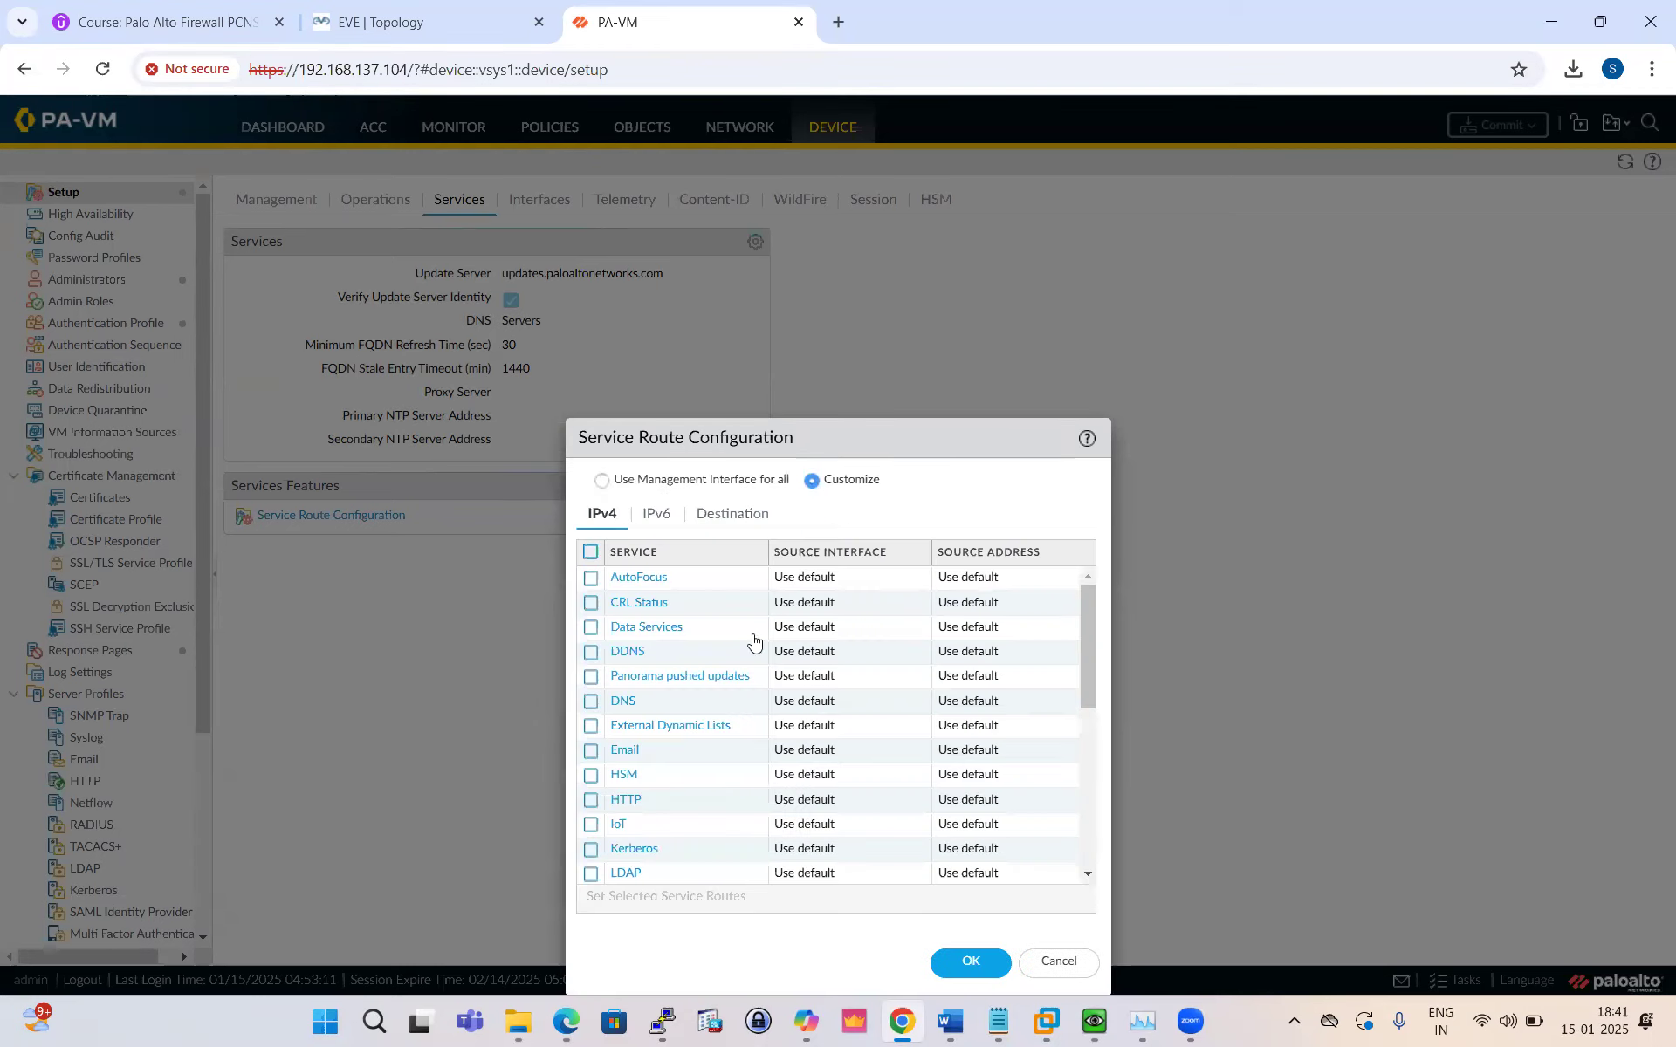
scroll(676, 721, "down", 3)
left_click(625, 764)
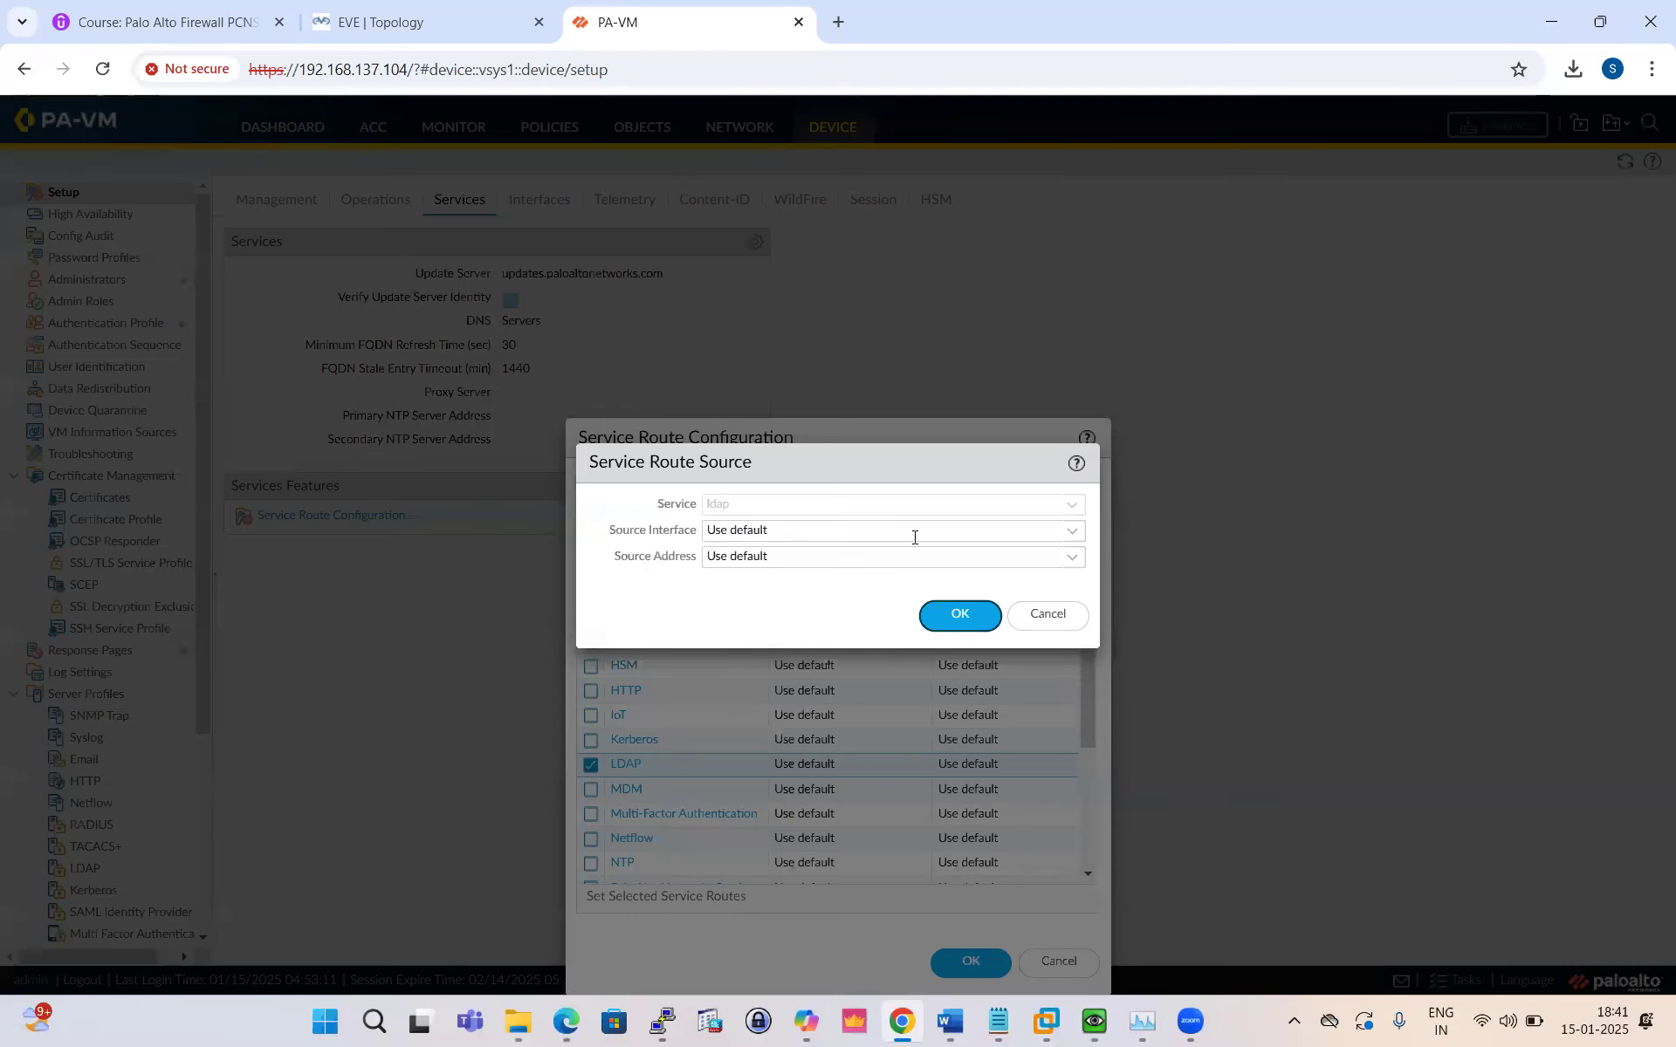
left_click(1067, 541)
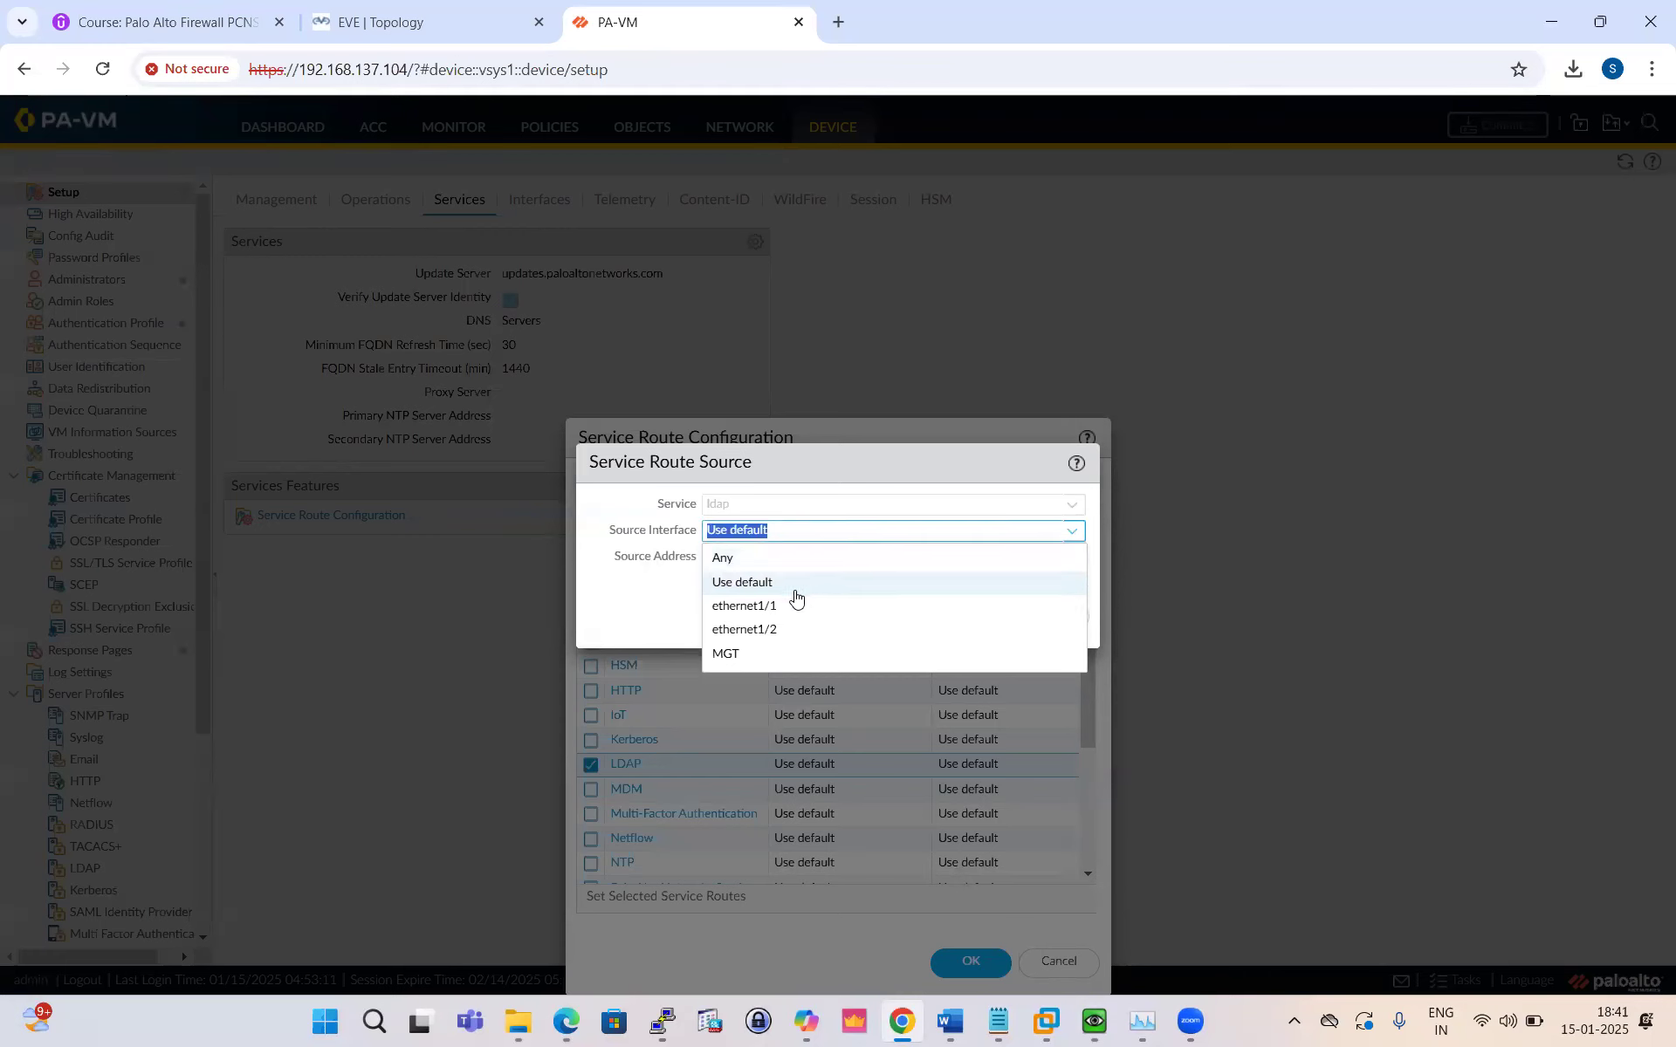
left_click(794, 601)
left_click(398, 22)
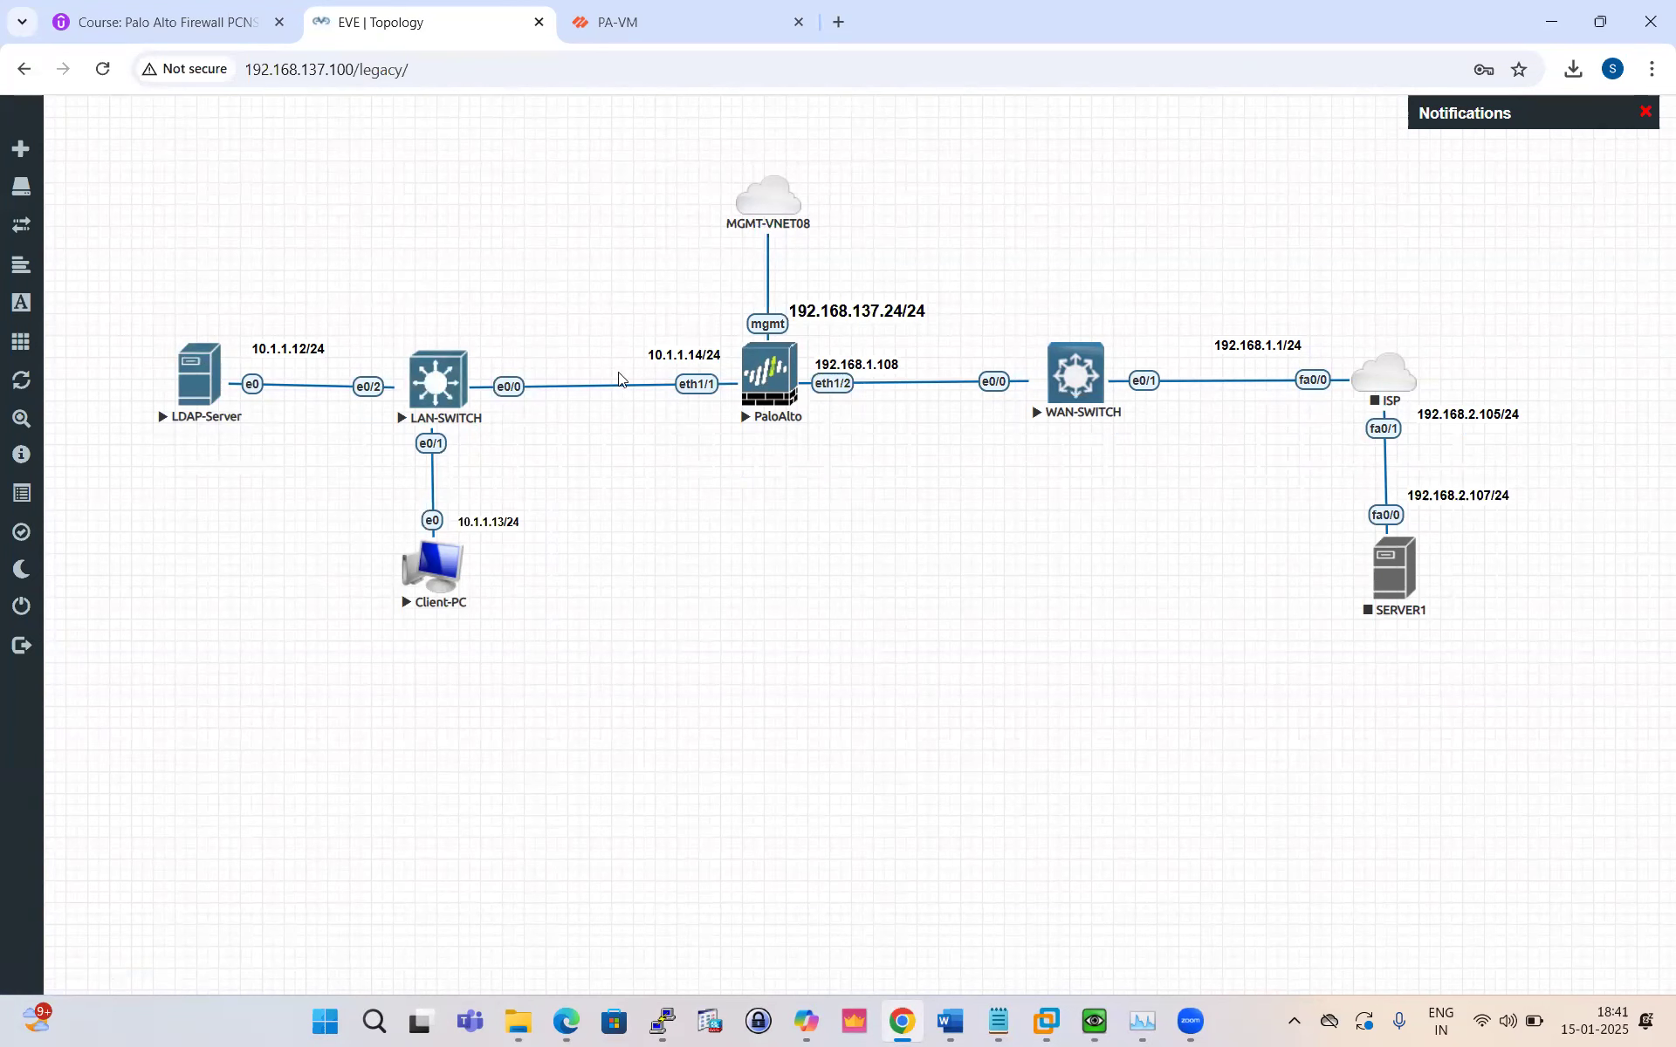
left_click(602, 33)
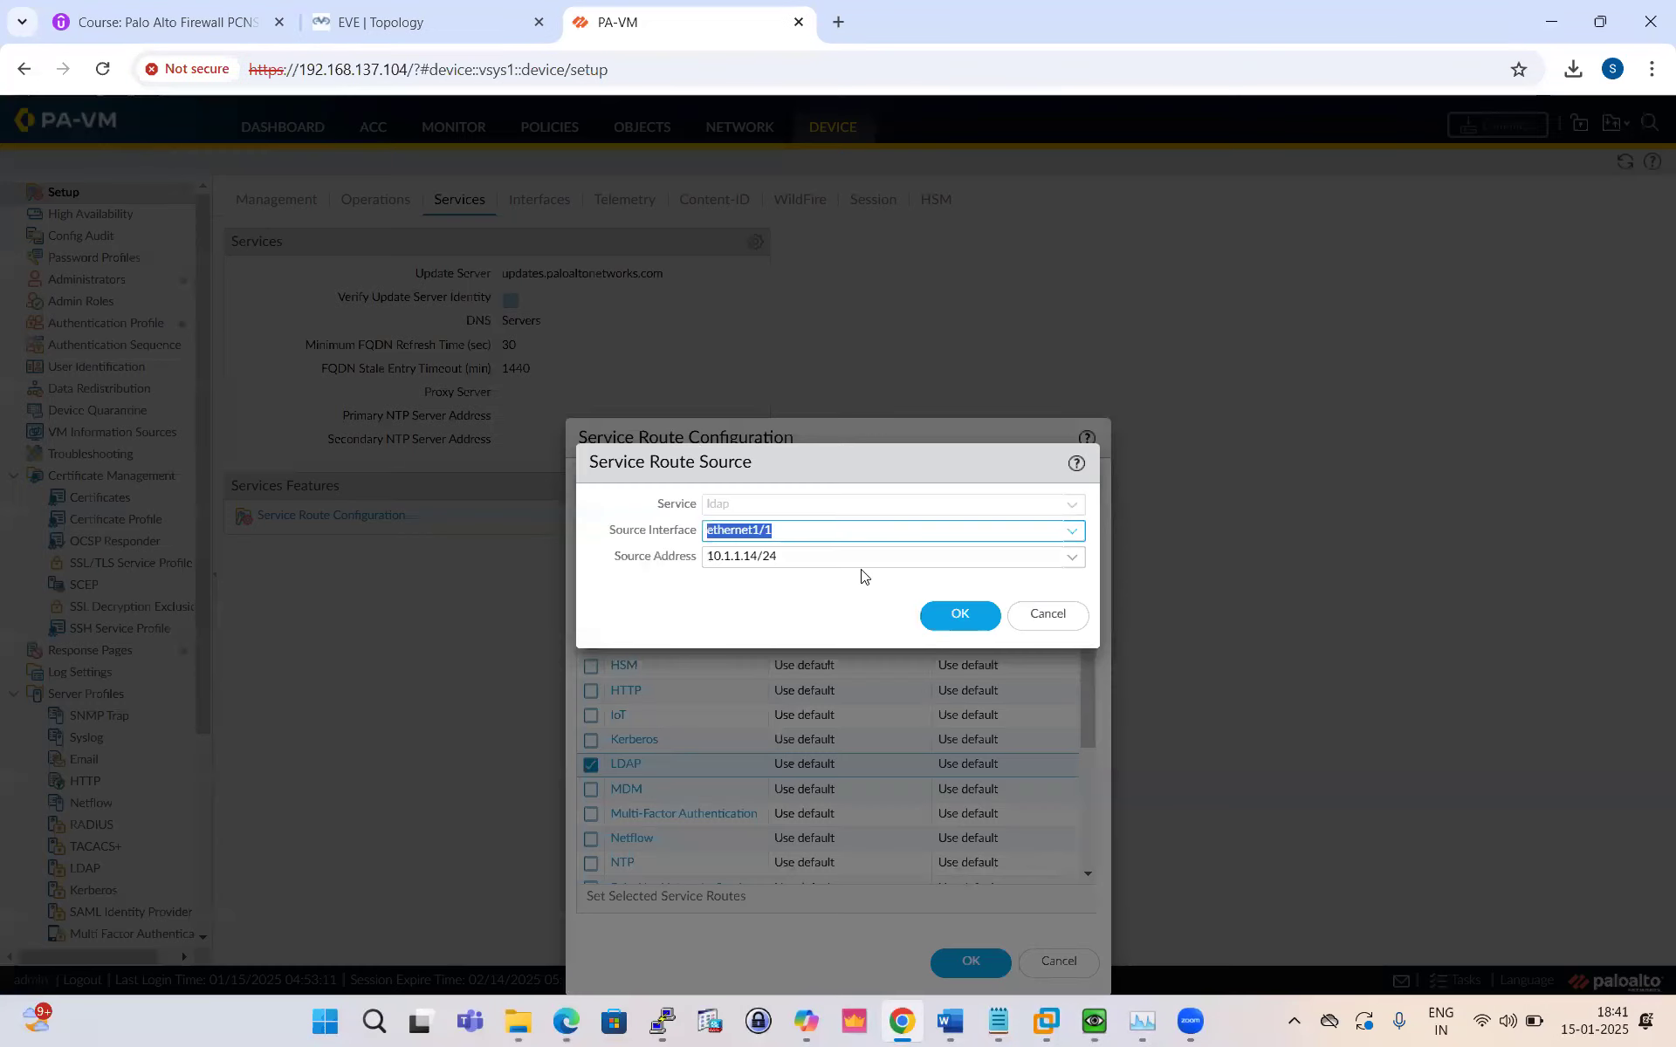
left_click(800, 561)
left_click(959, 615)
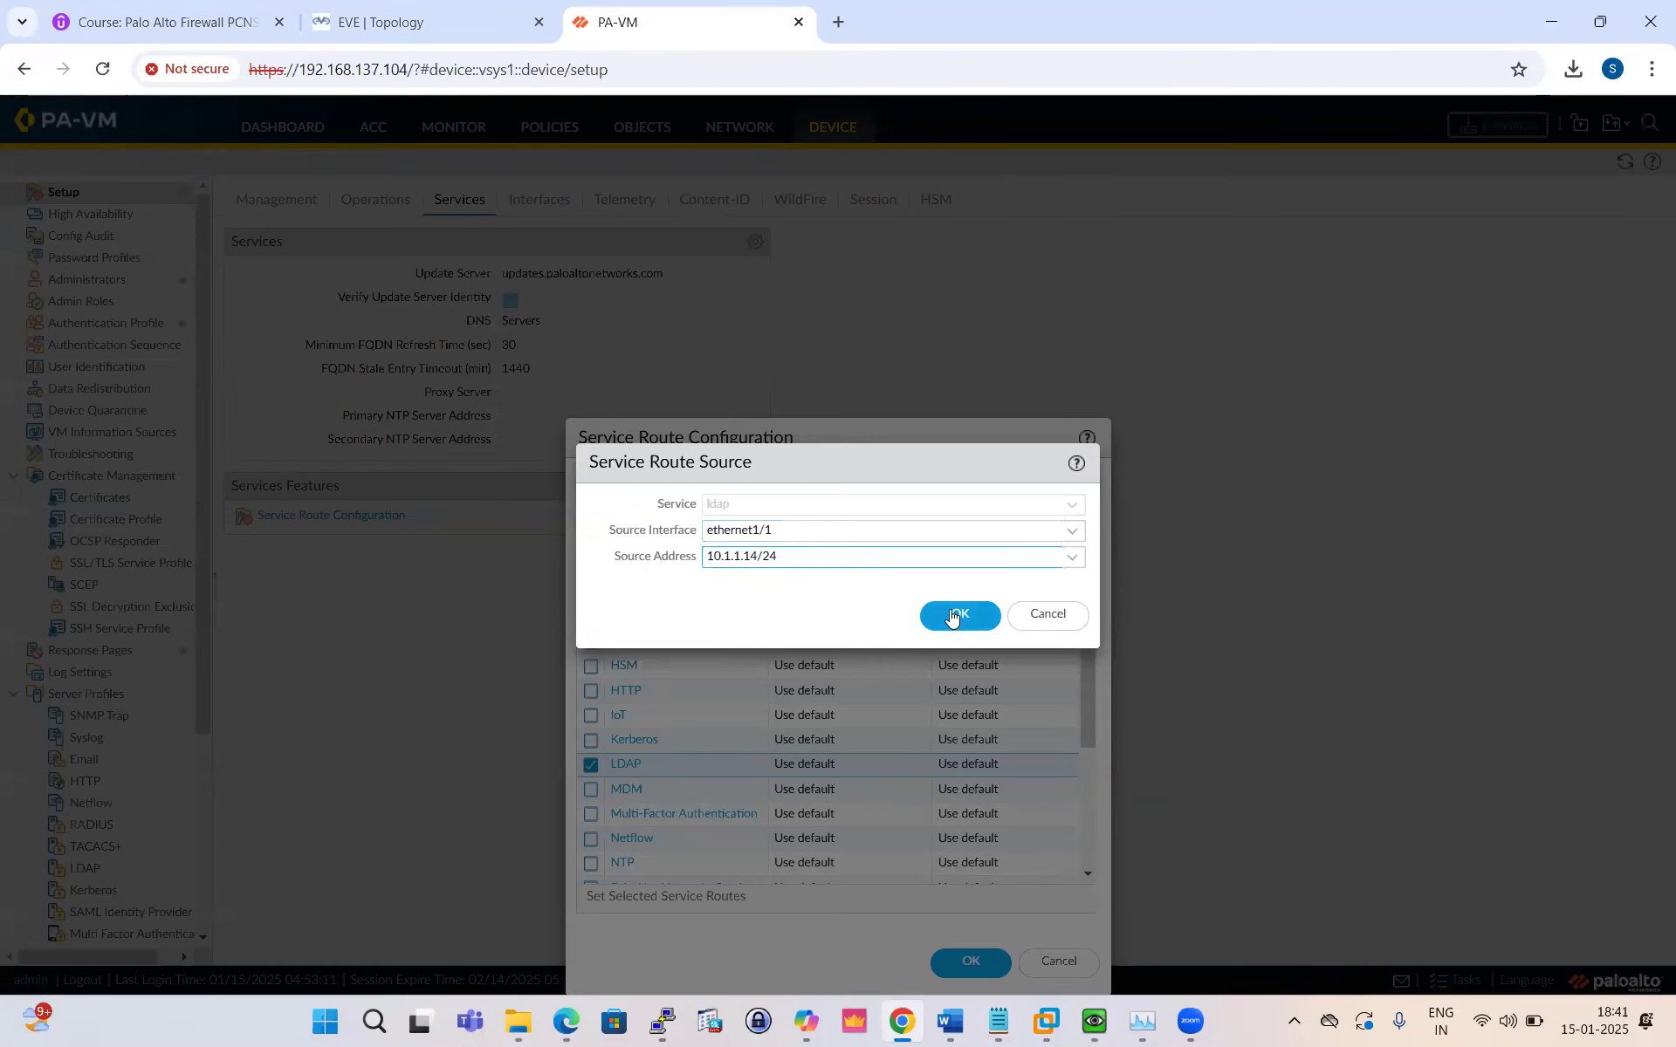
Step: Source the UID Agent service route from ethernet1/1 at 10.1.1.14/24
scroll(694, 777, "down", 3)
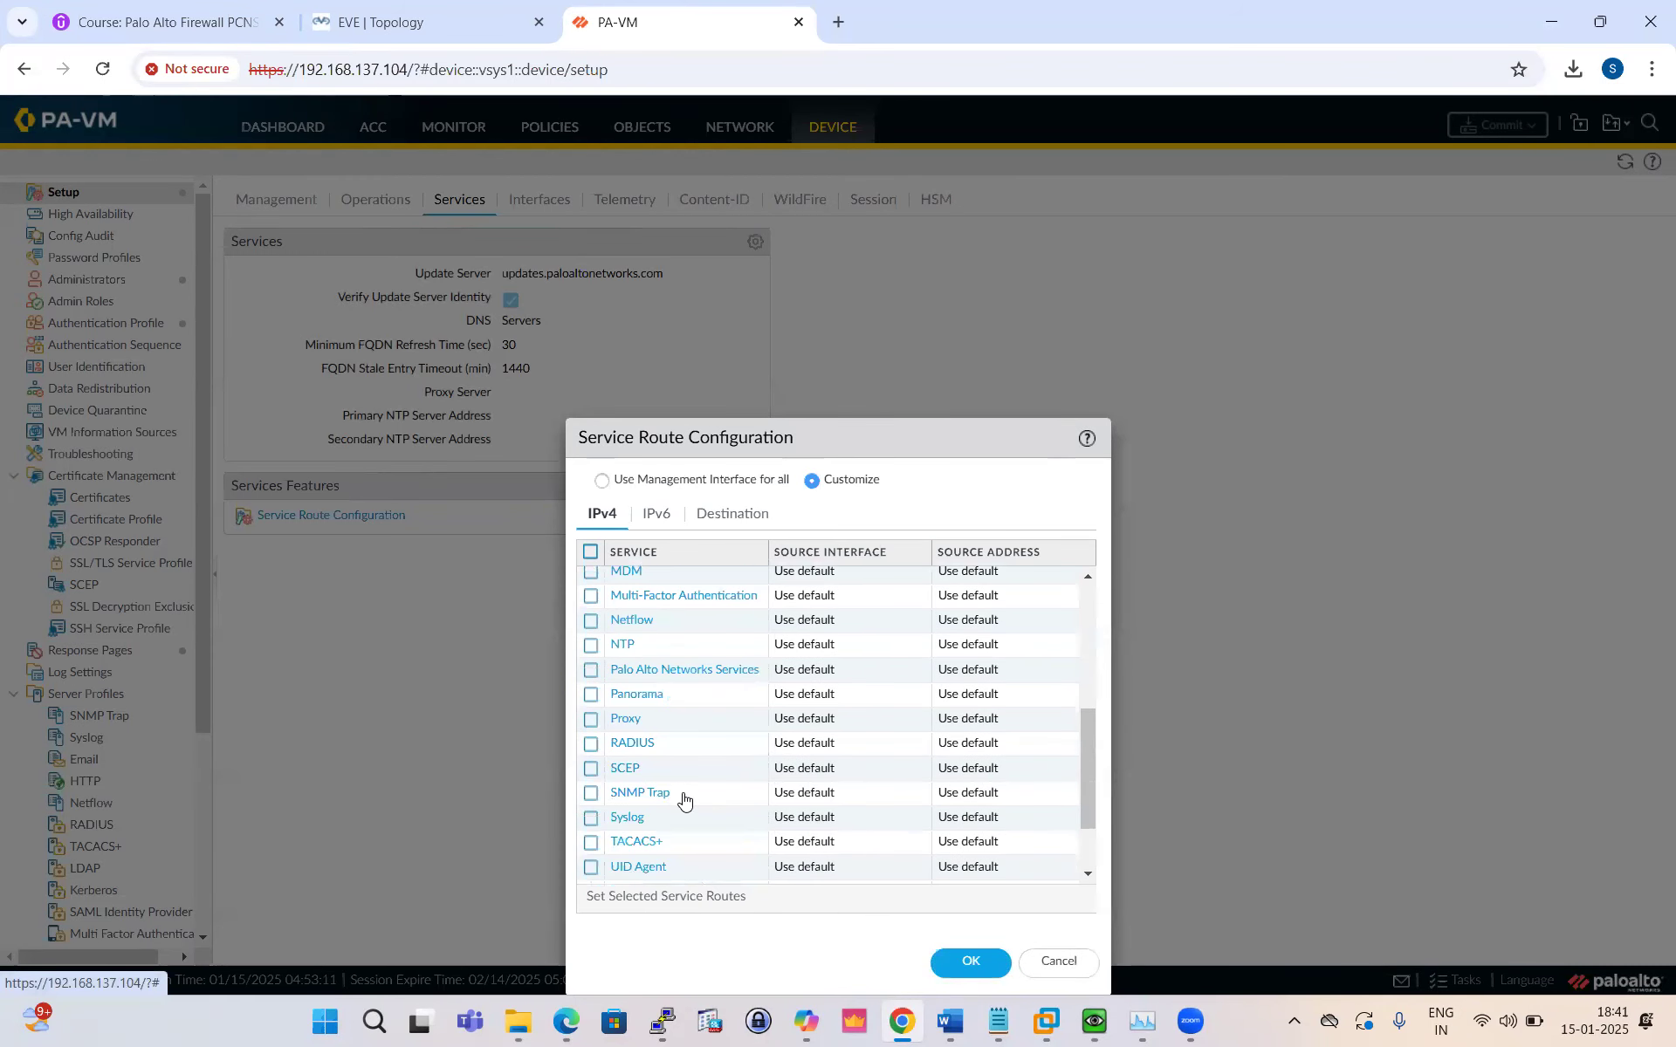
scroll(684, 799, "down", 2)
left_click(625, 773)
left_click(842, 540)
left_click(1070, 531)
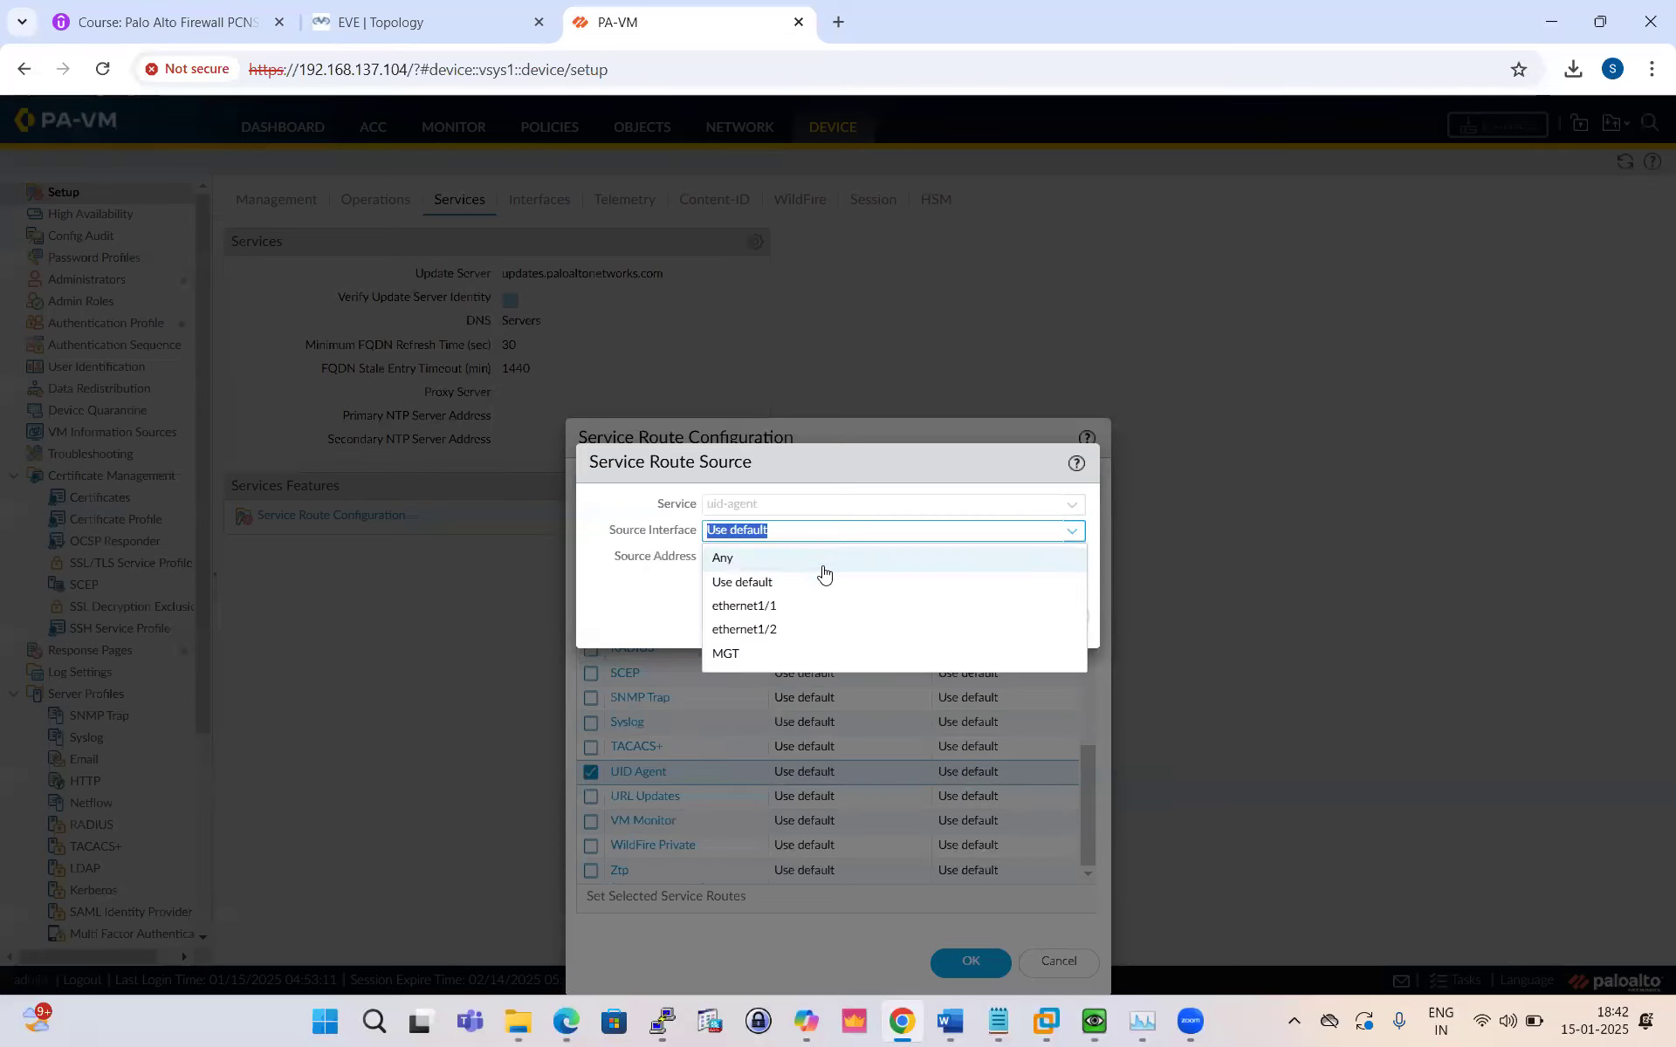
left_click(760, 606)
left_click(960, 614)
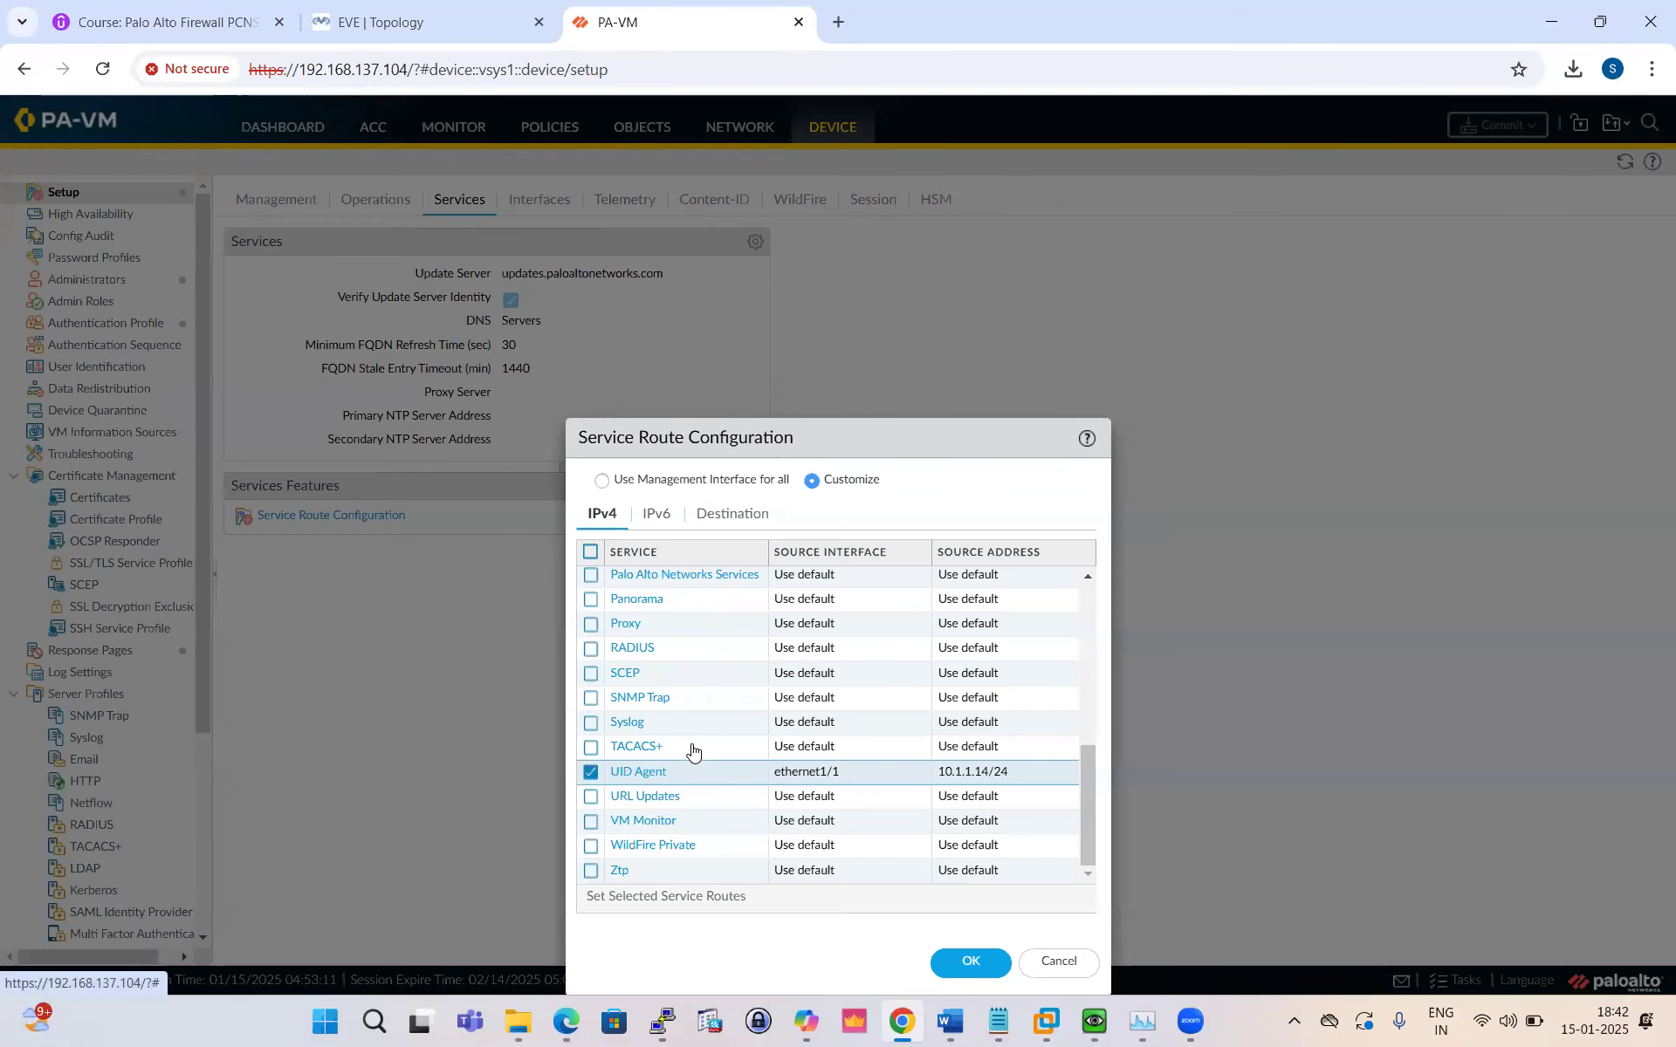
Step: Source Kerberos from ethernet1/1 as well and apply the service route configuration
scroll(672, 747, "up", 3)
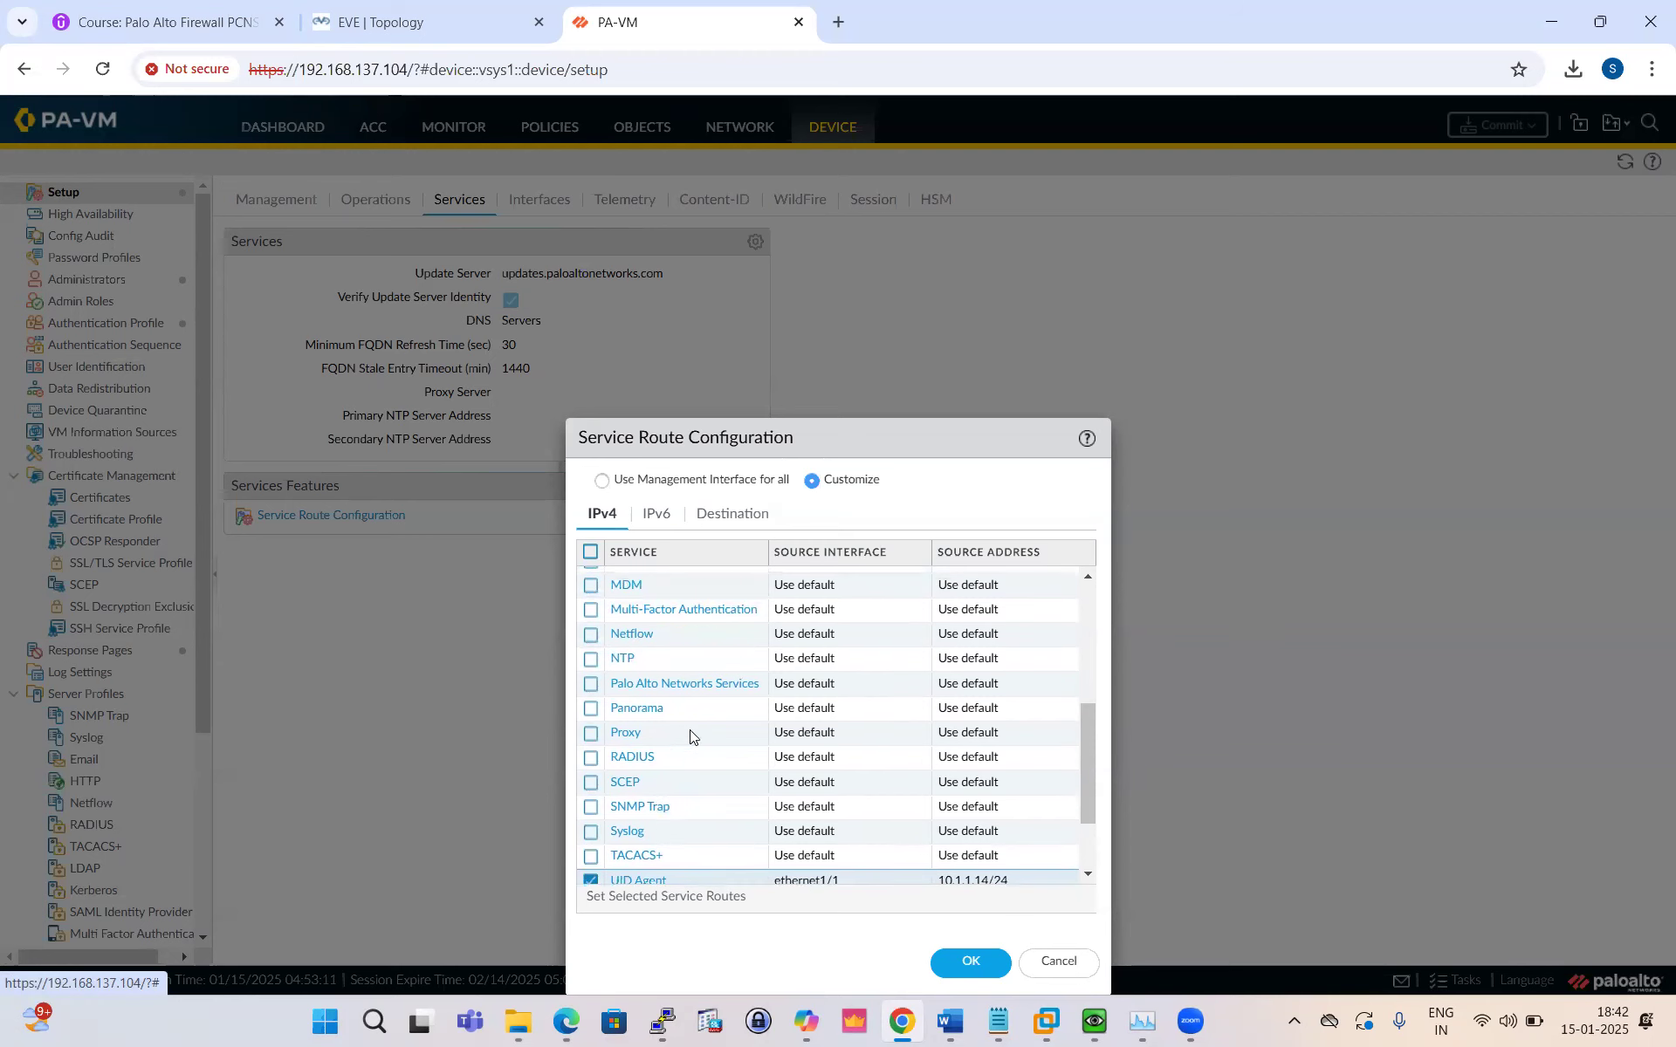
scroll(673, 733, "up", 1)
left_click(636, 647)
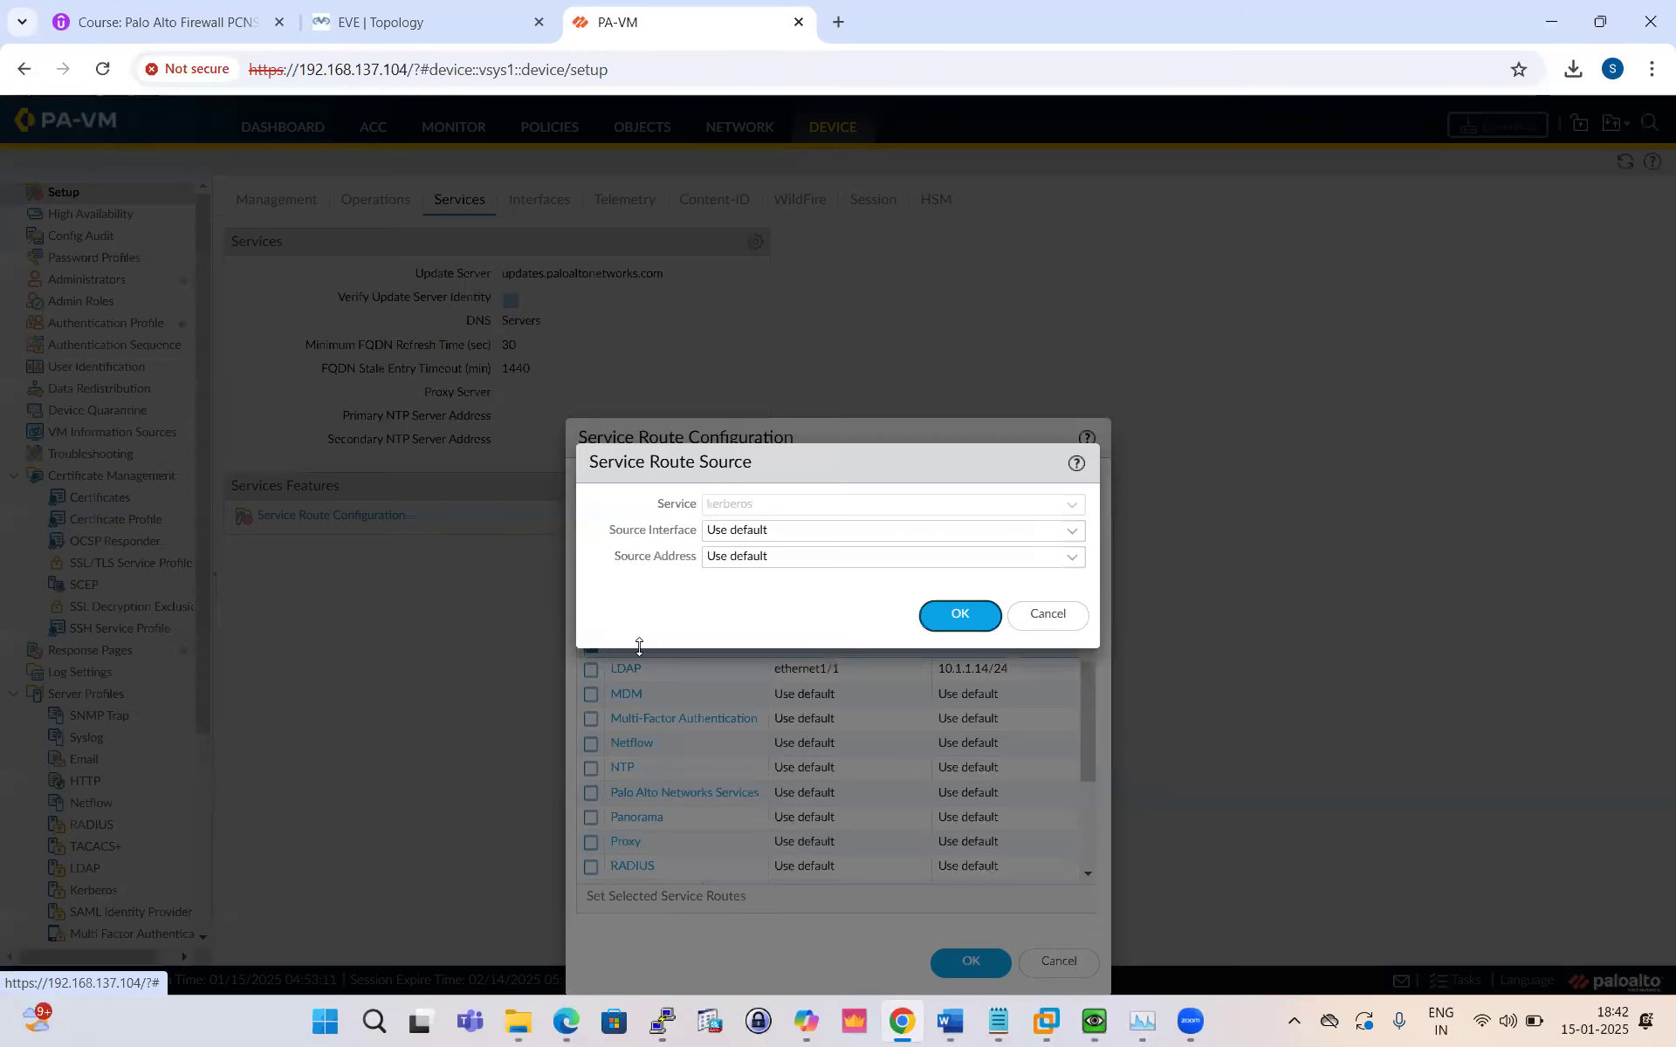
left_click(1072, 534)
left_click(825, 608)
key("Return")
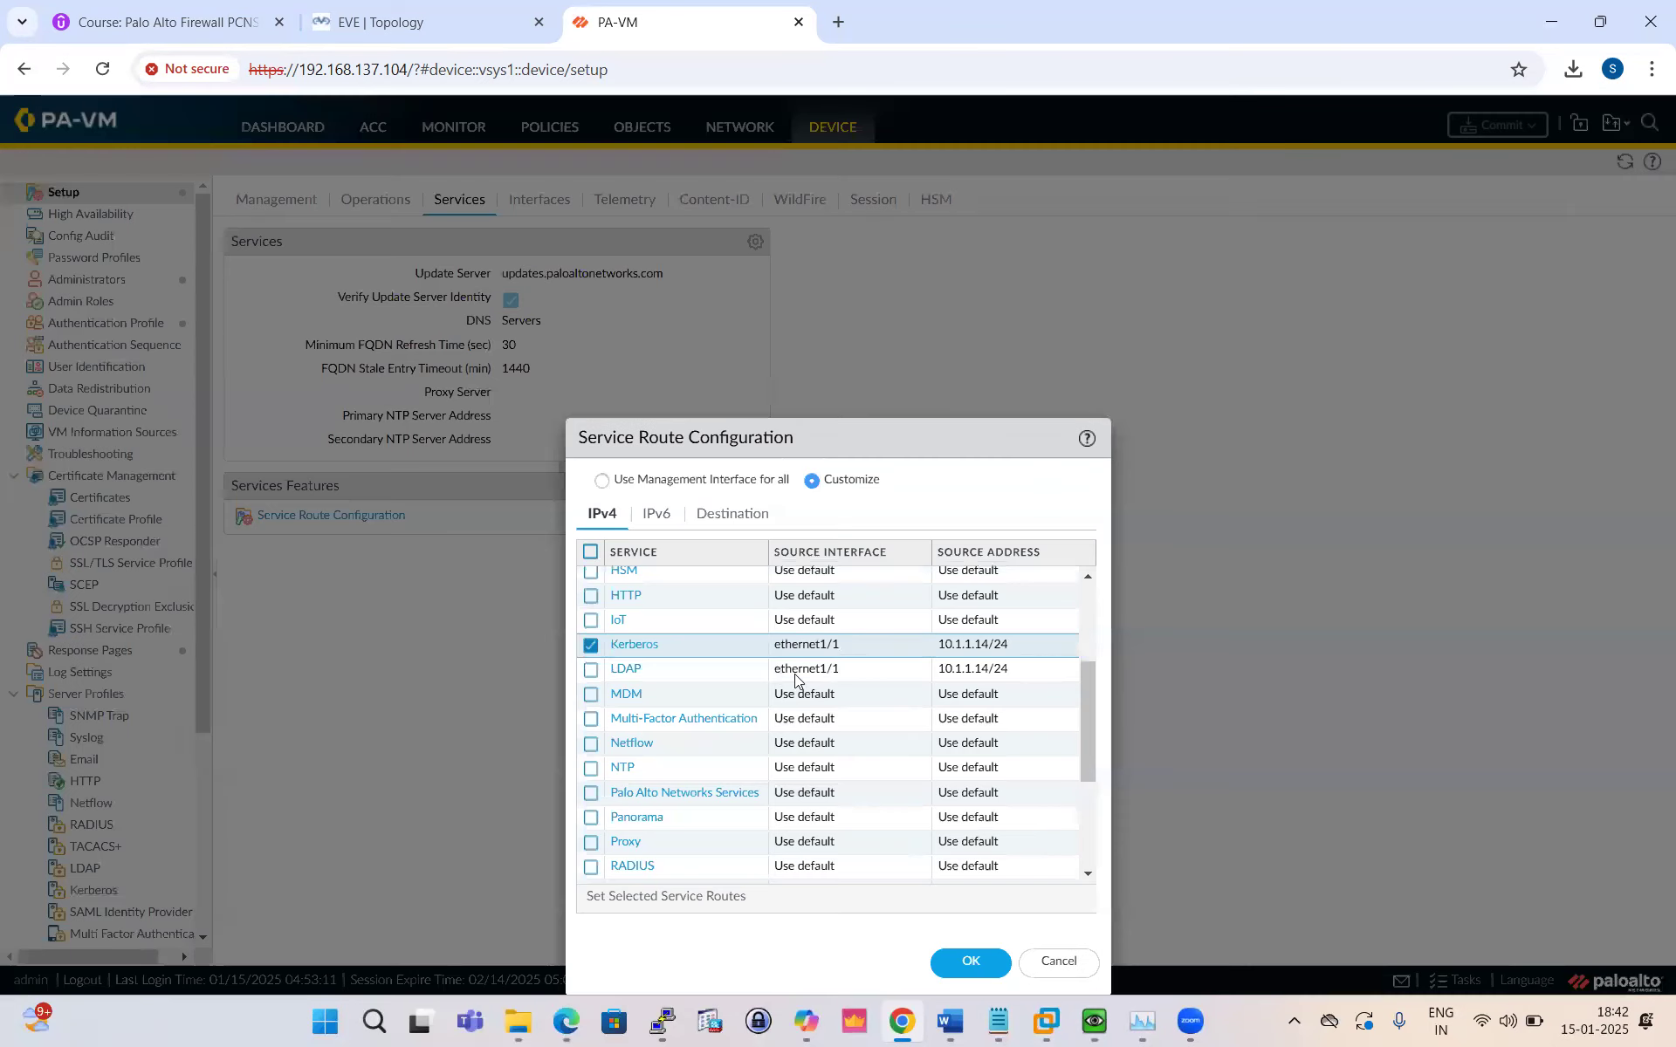
scroll(834, 681, "down", 5)
key("Return")
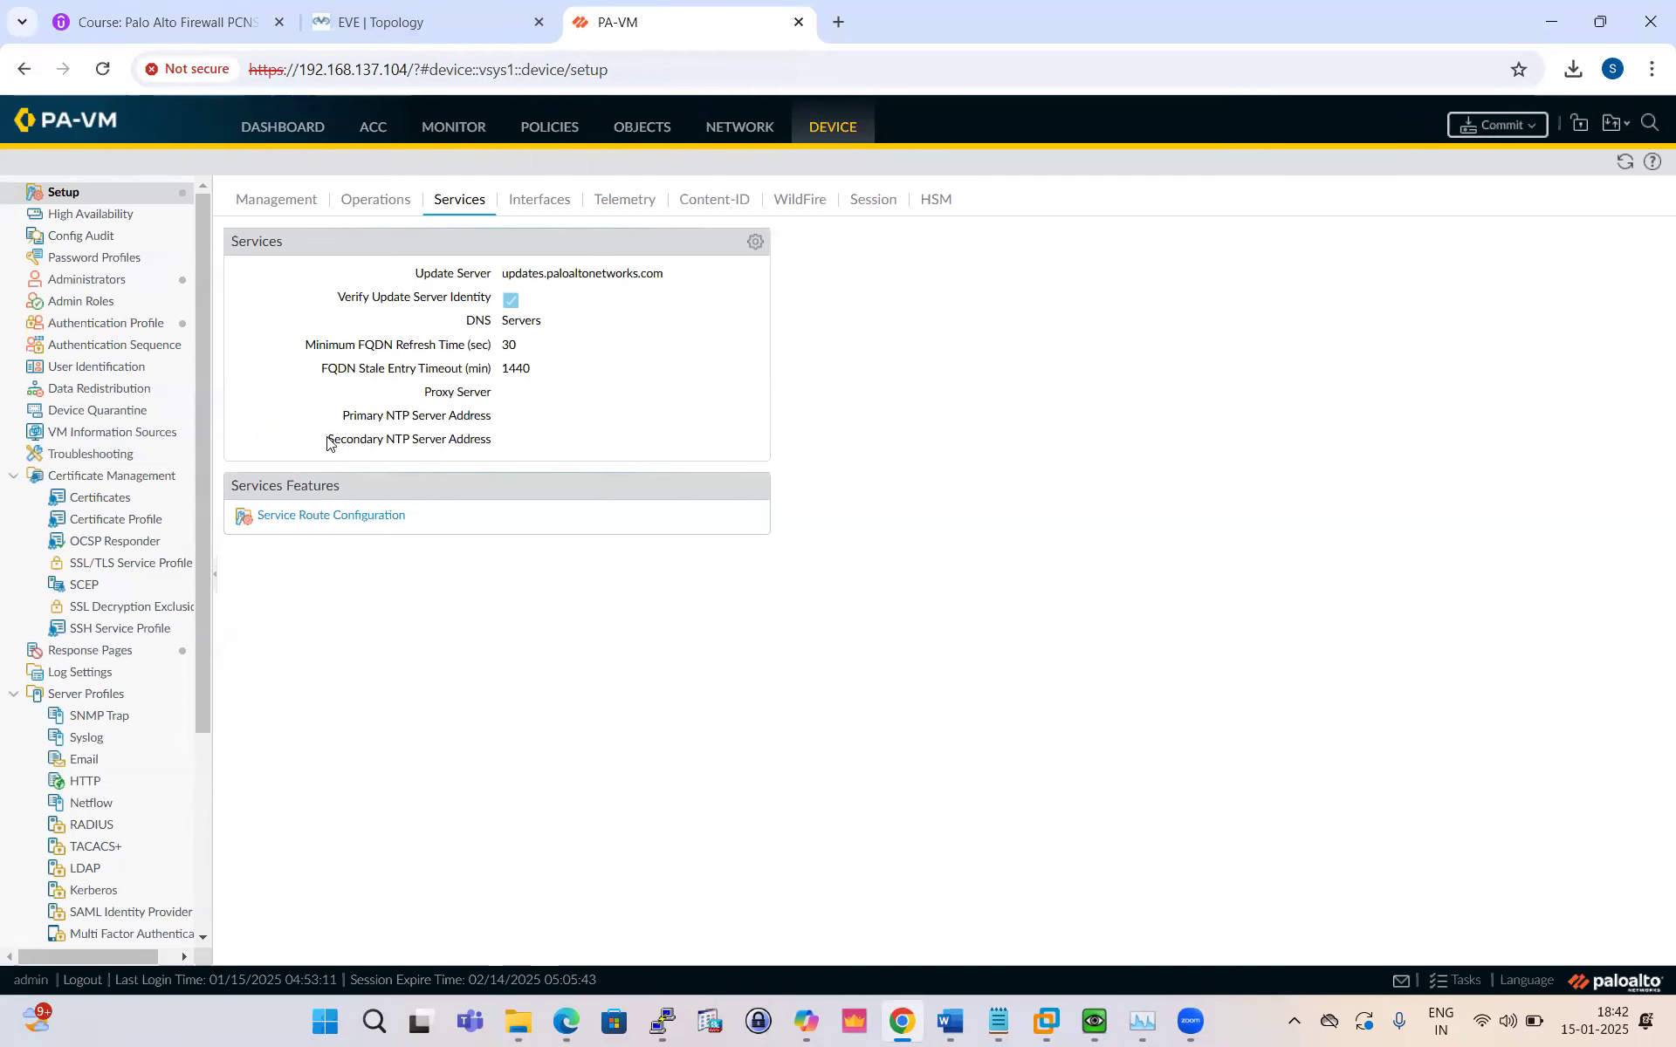
left_click(393, 22)
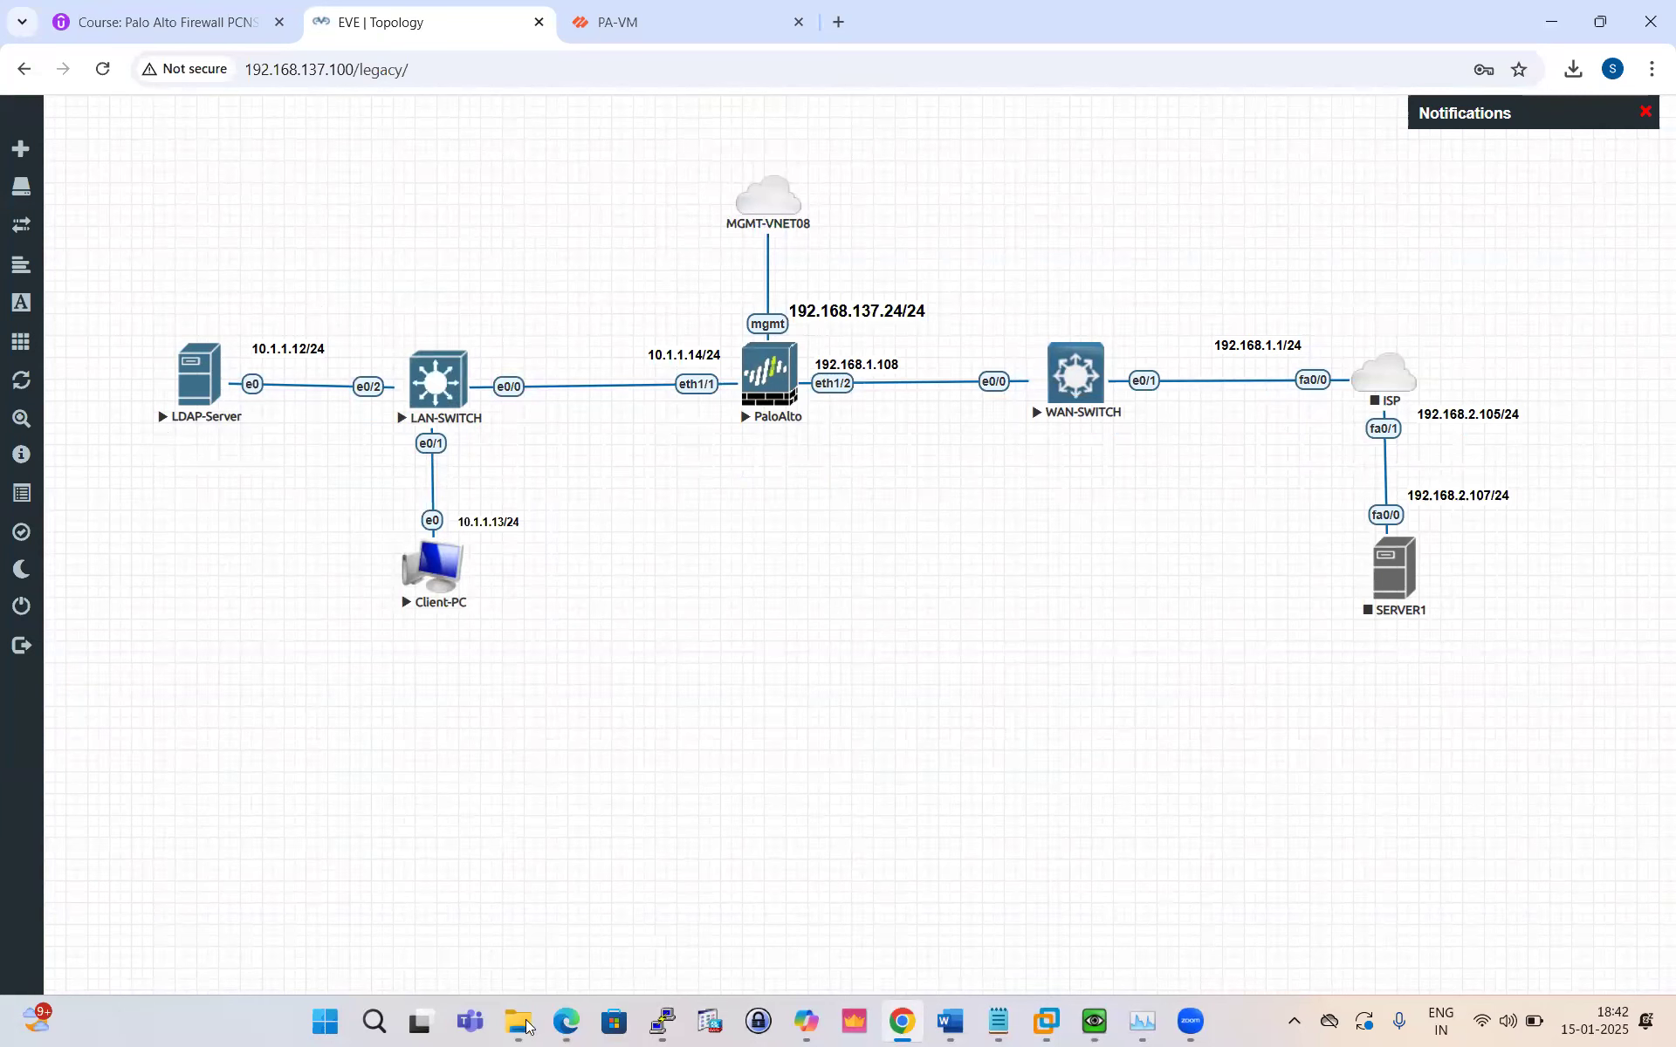
Step: Scroll the LDAP Integration PDF to page 4's Create LDAP Profile step (AD-Profile, 192.168.78.200, port 389)
left_click(566, 1021)
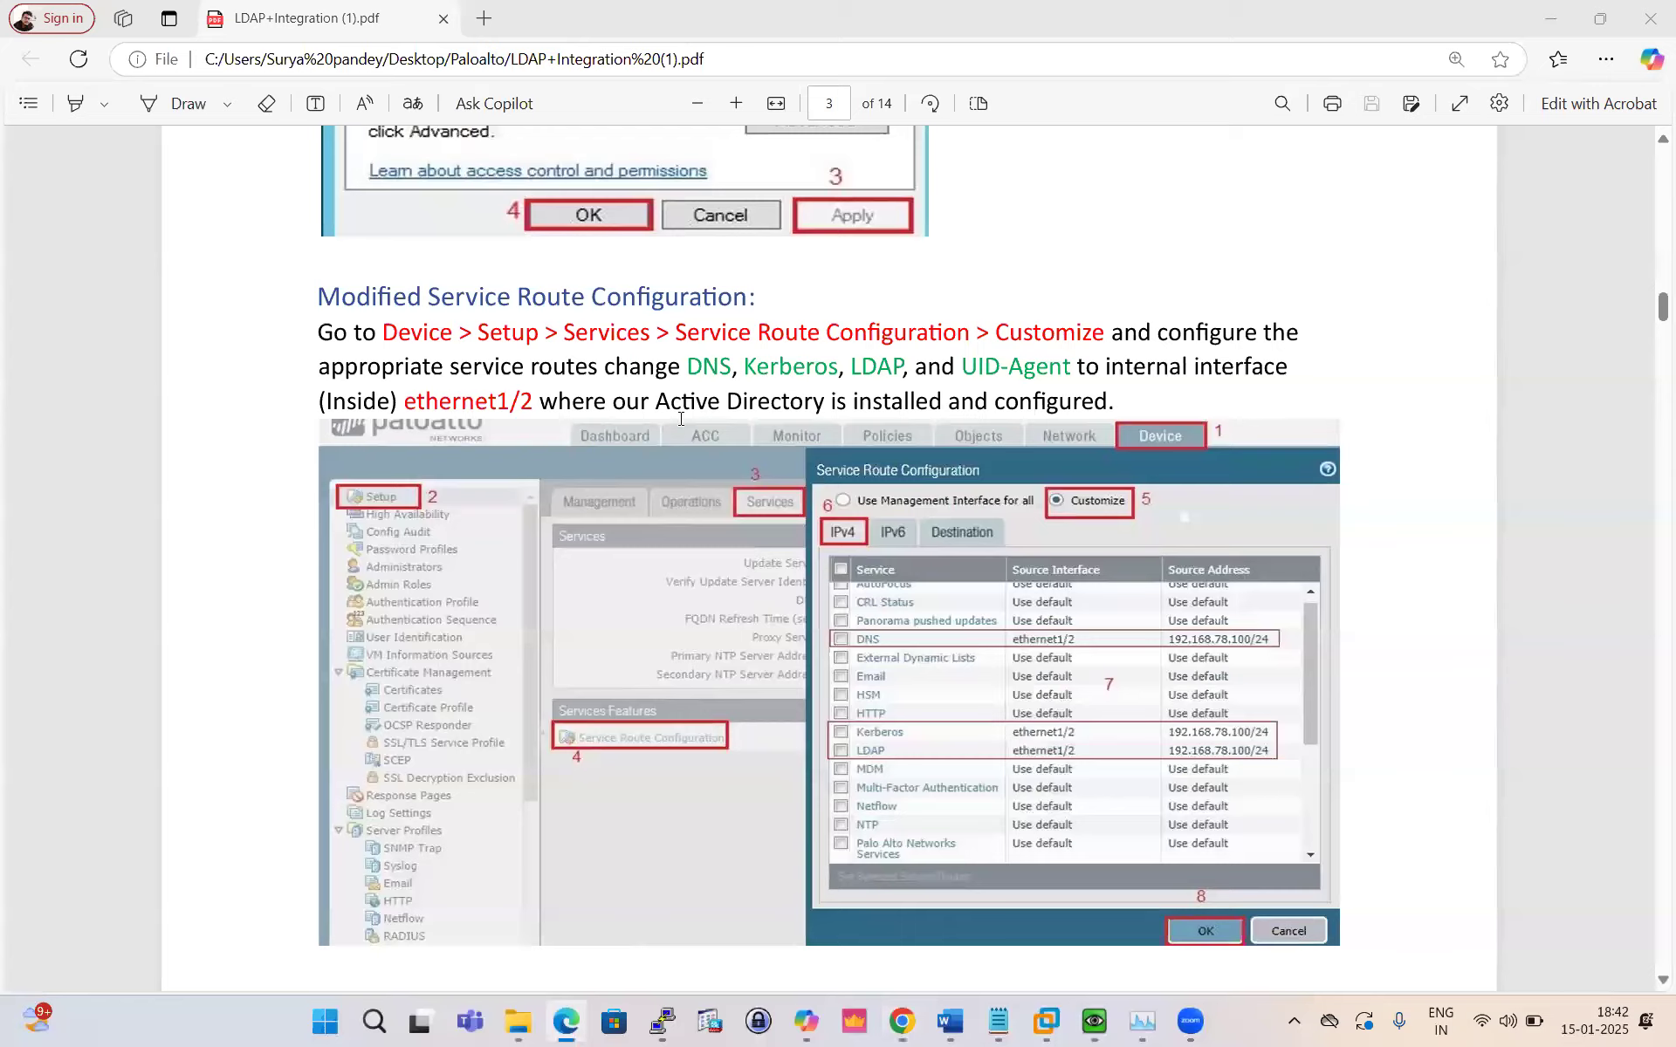
scroll(681, 419, "down", 8)
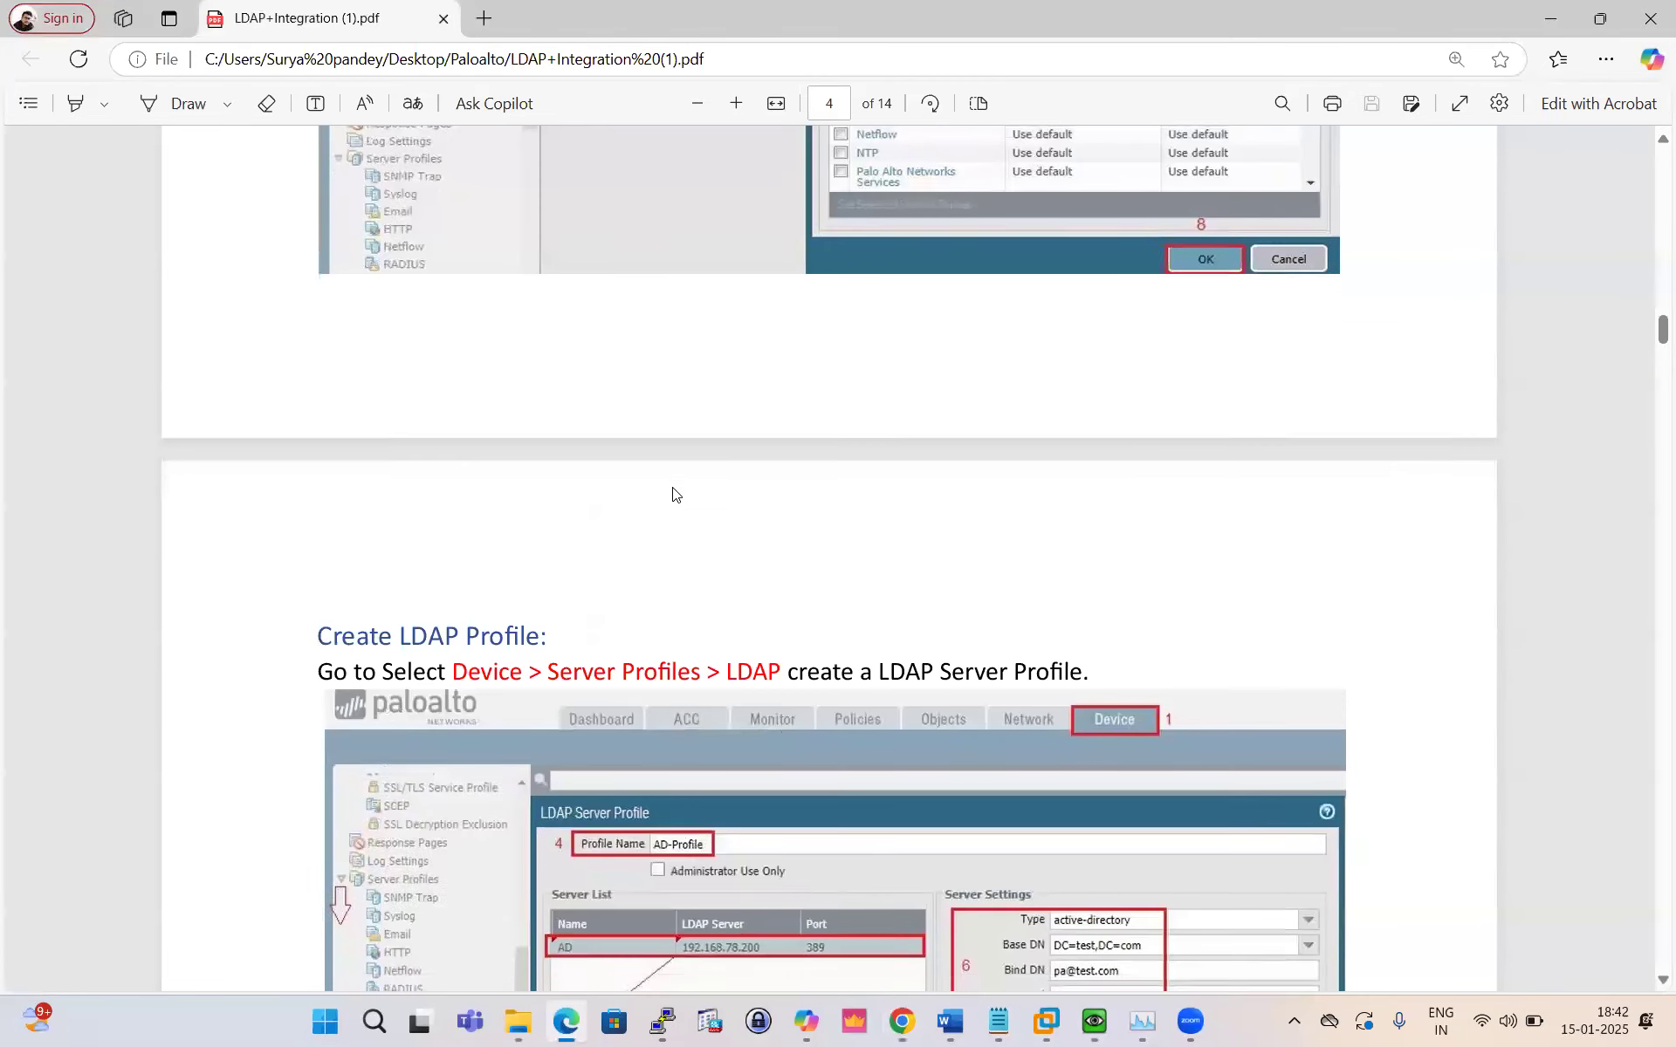
scroll(672, 495, "down", 5)
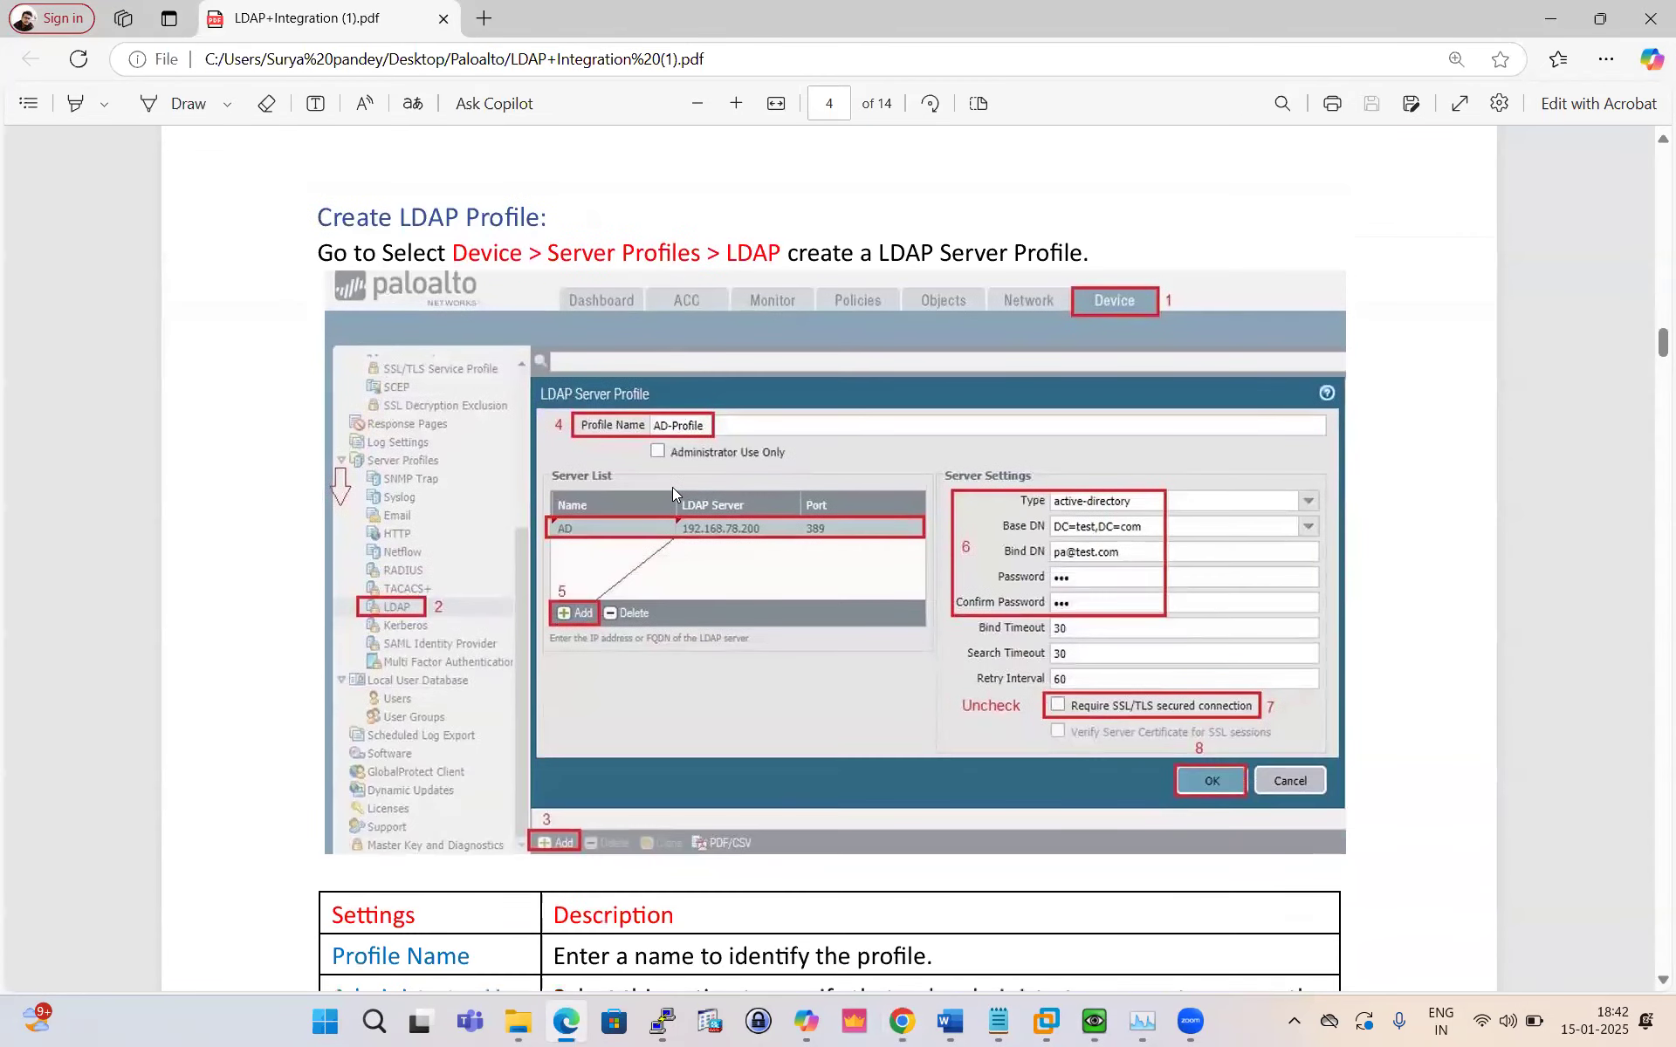
scroll(672, 487, "up", 3)
scroll(653, 454, "up", 10)
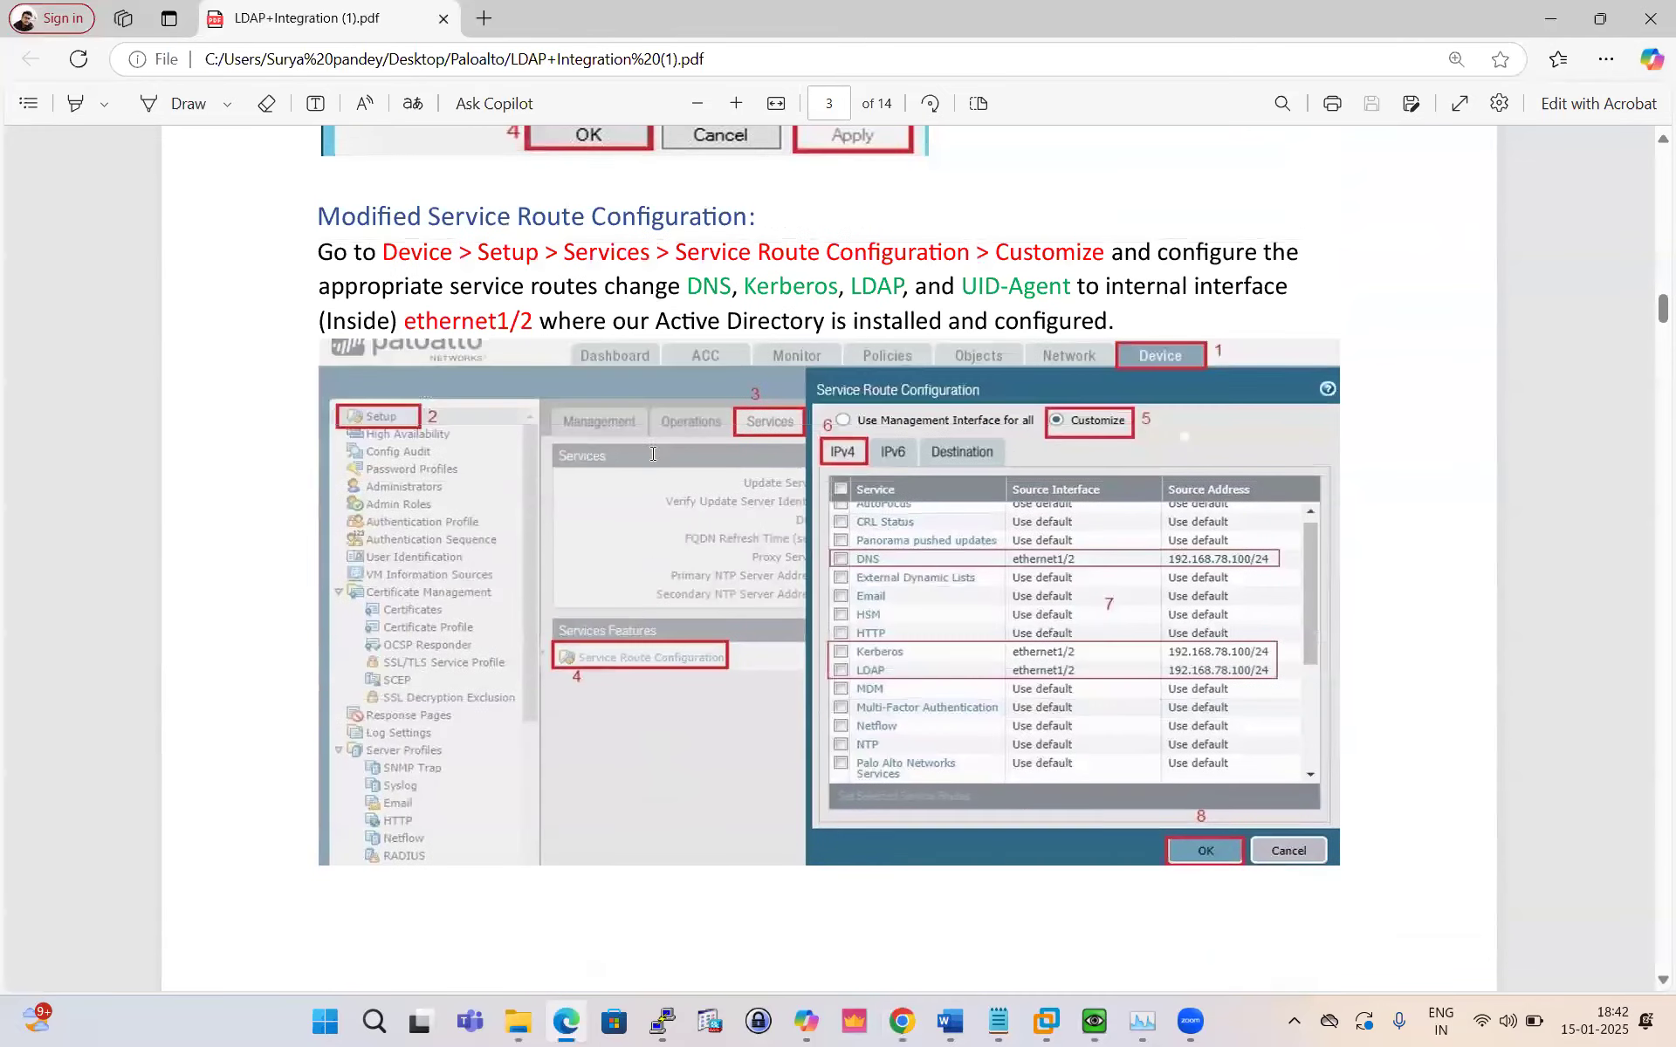
scroll(653, 459, "down", 6)
scroll(656, 467, "down", 5)
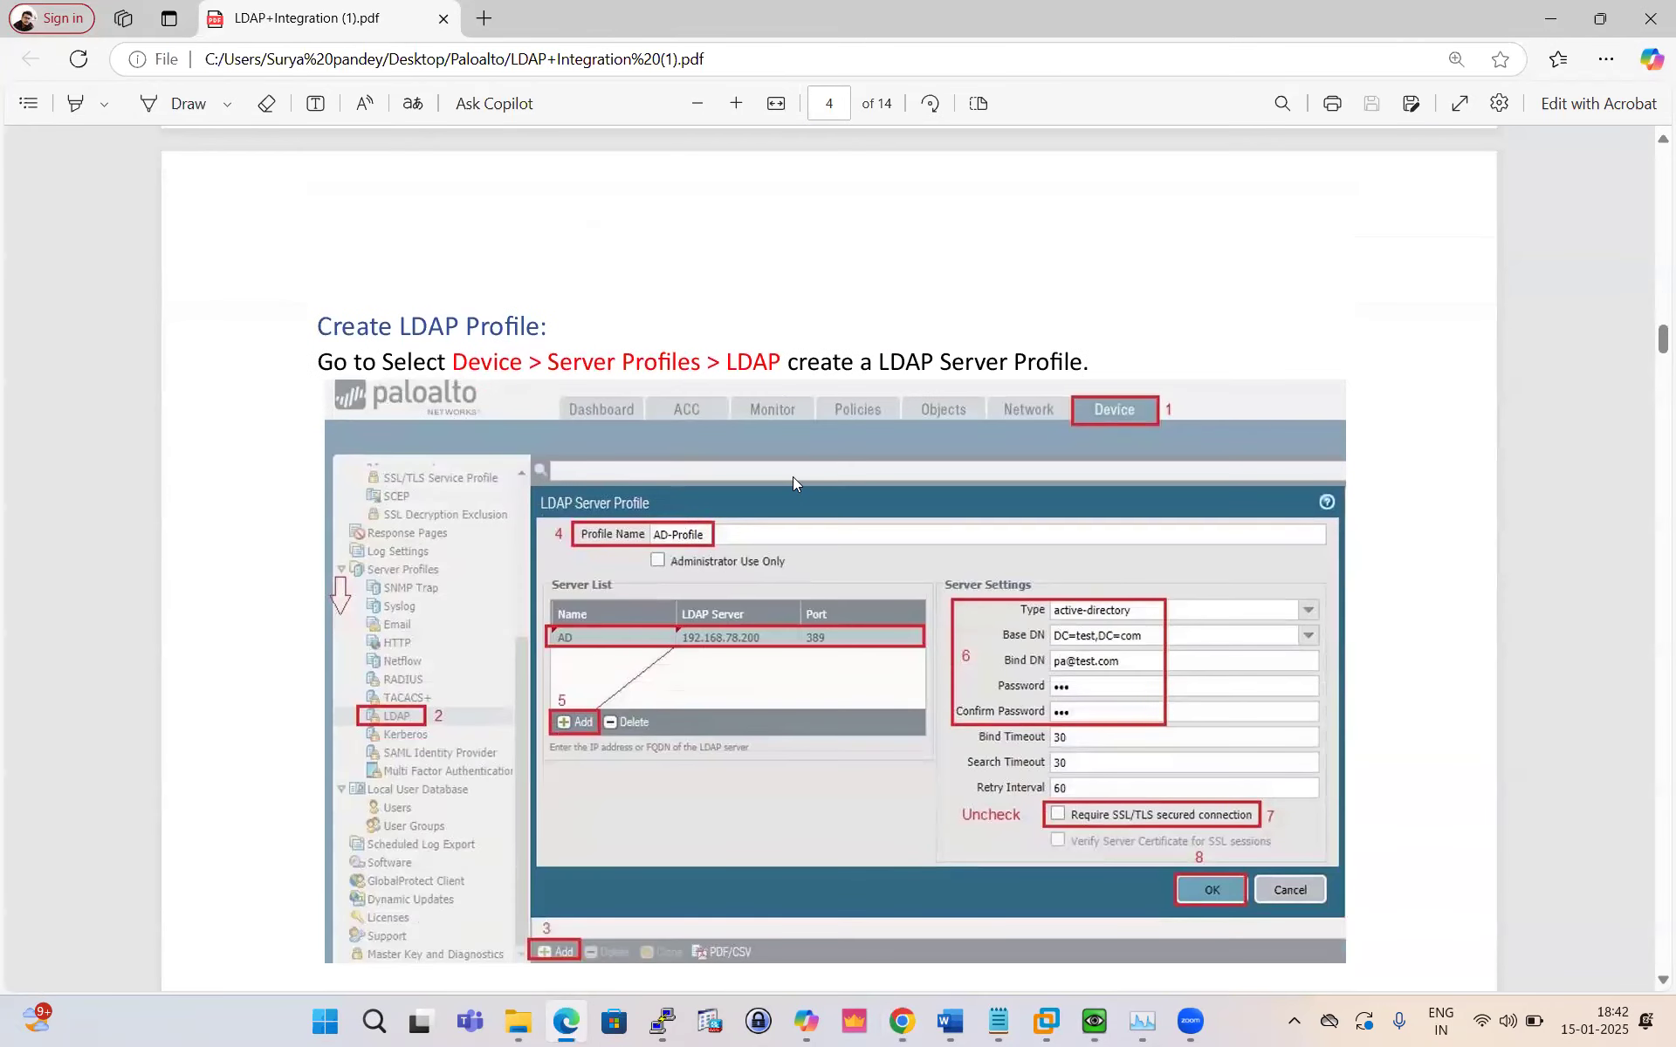
left_click(901, 1021)
Step: Add a new LDAP server profile named LDAP-Prof under Device > Server Profiles > LDAP
left_click(617, 26)
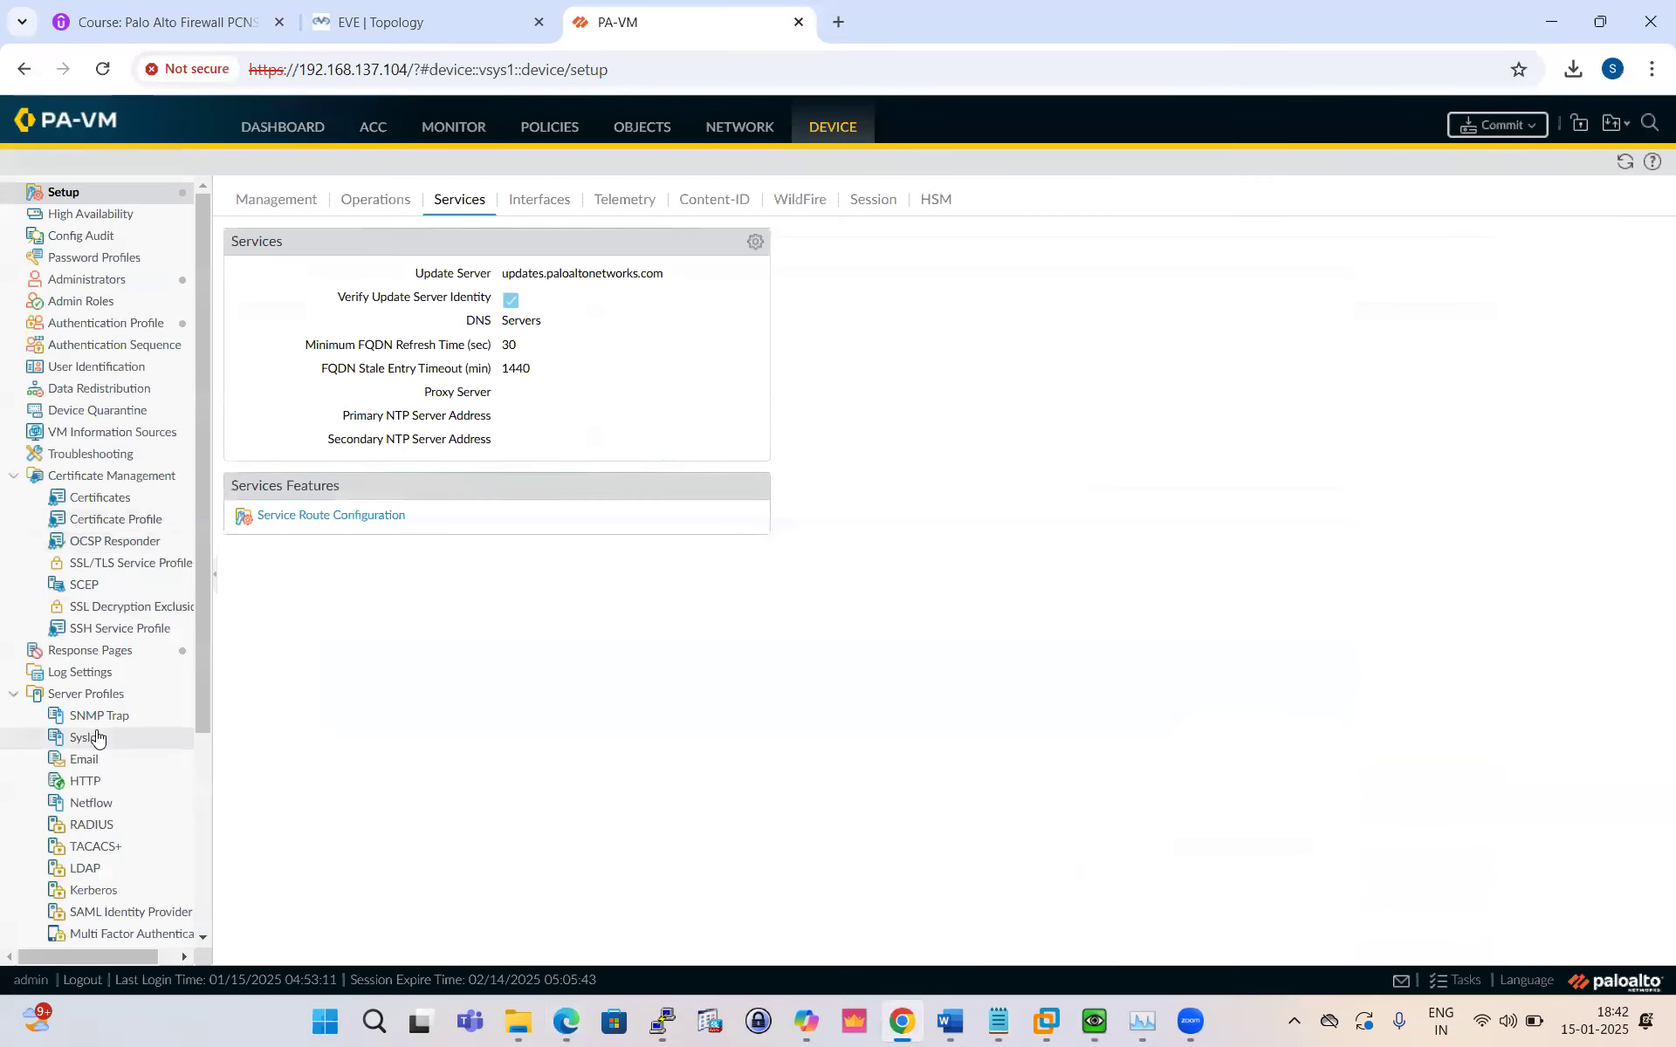
left_click(98, 869)
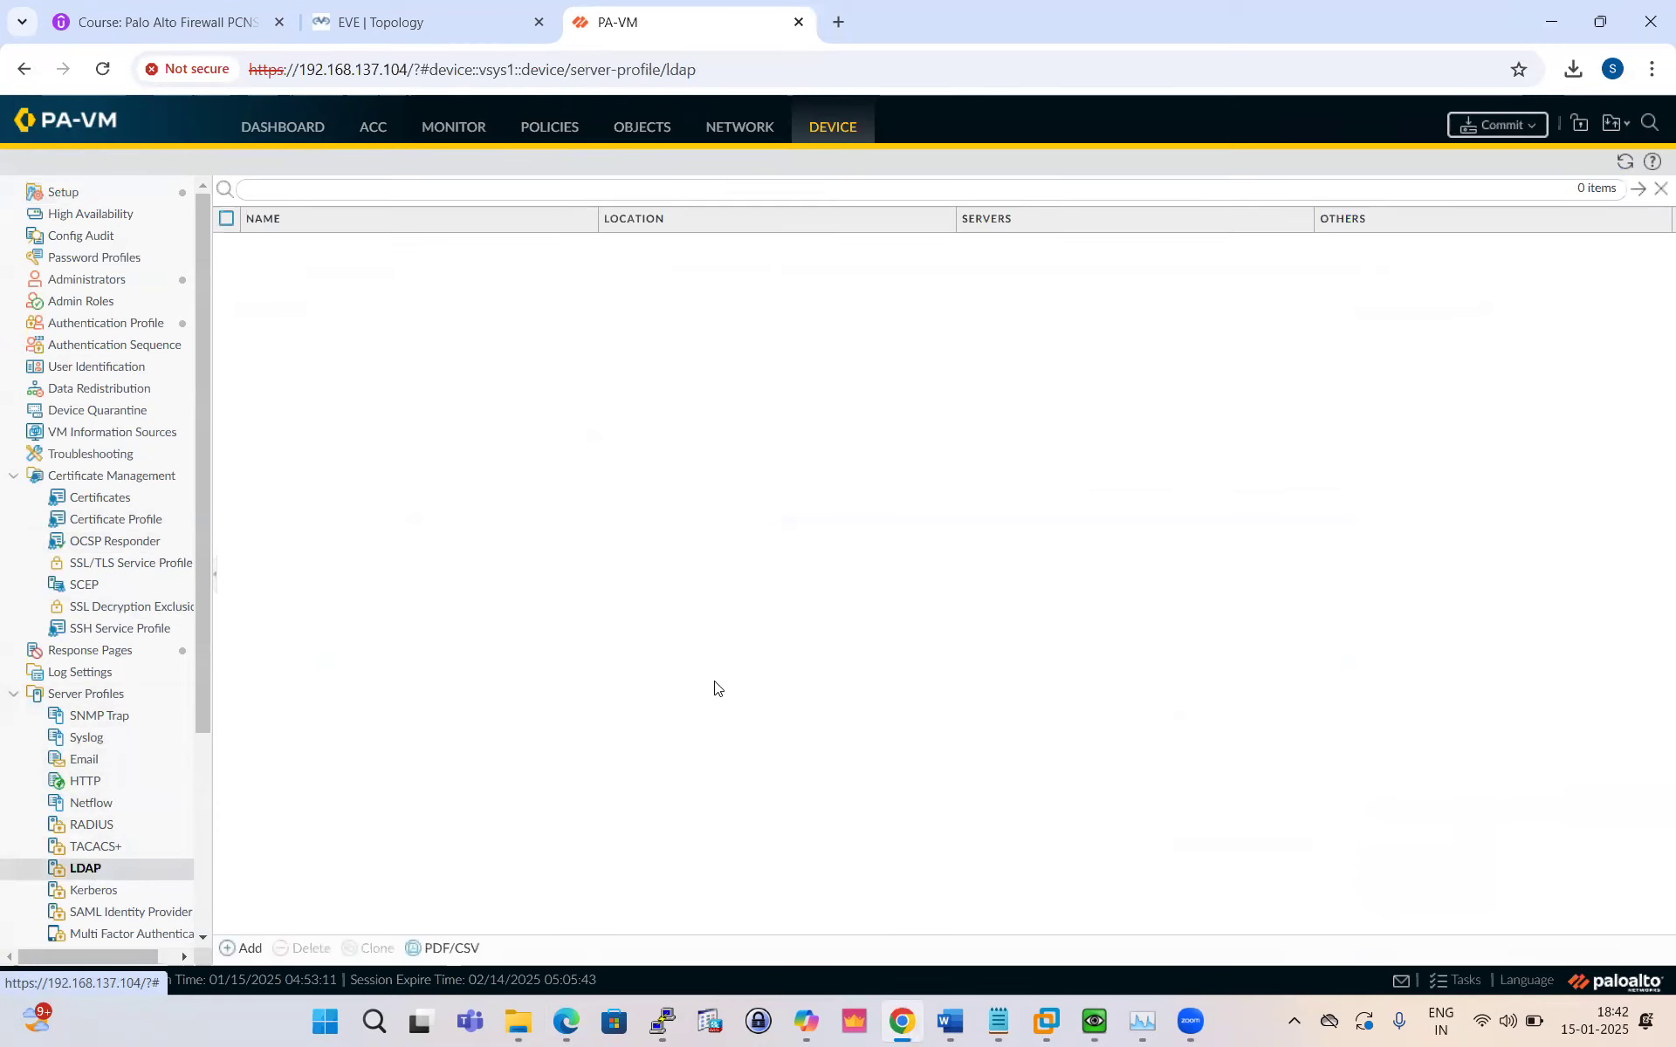
left_click(244, 947)
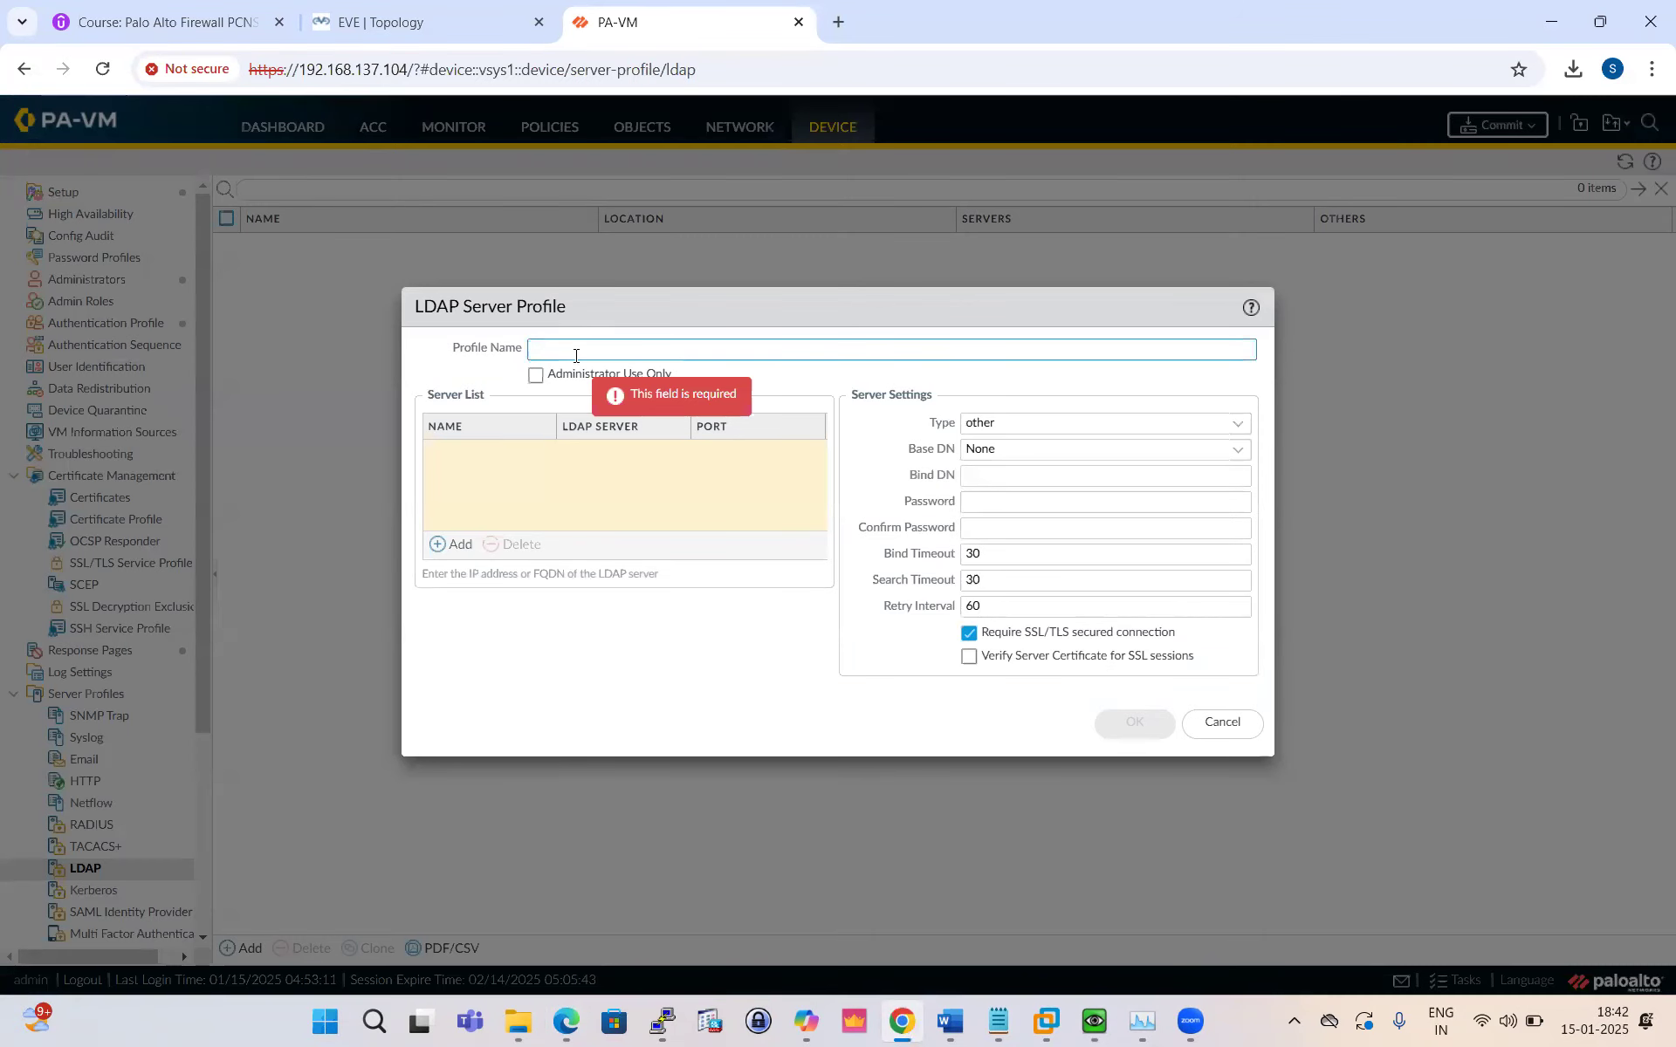
type("LDA")
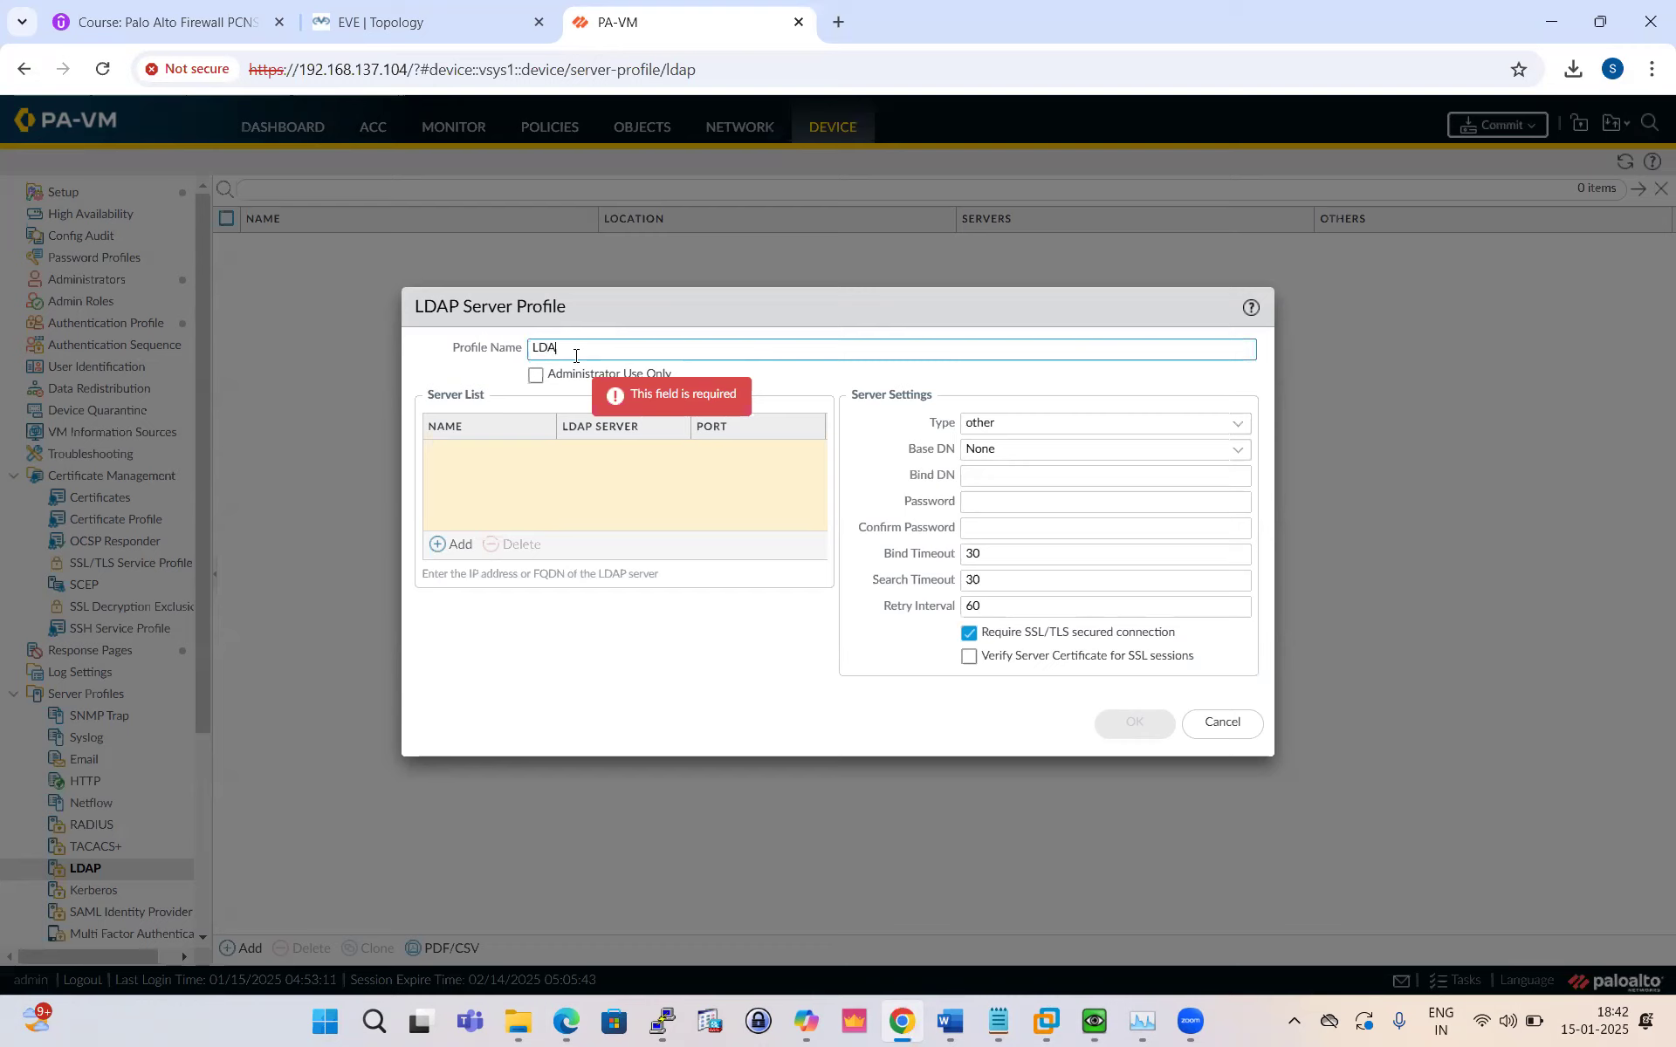
type("P-")
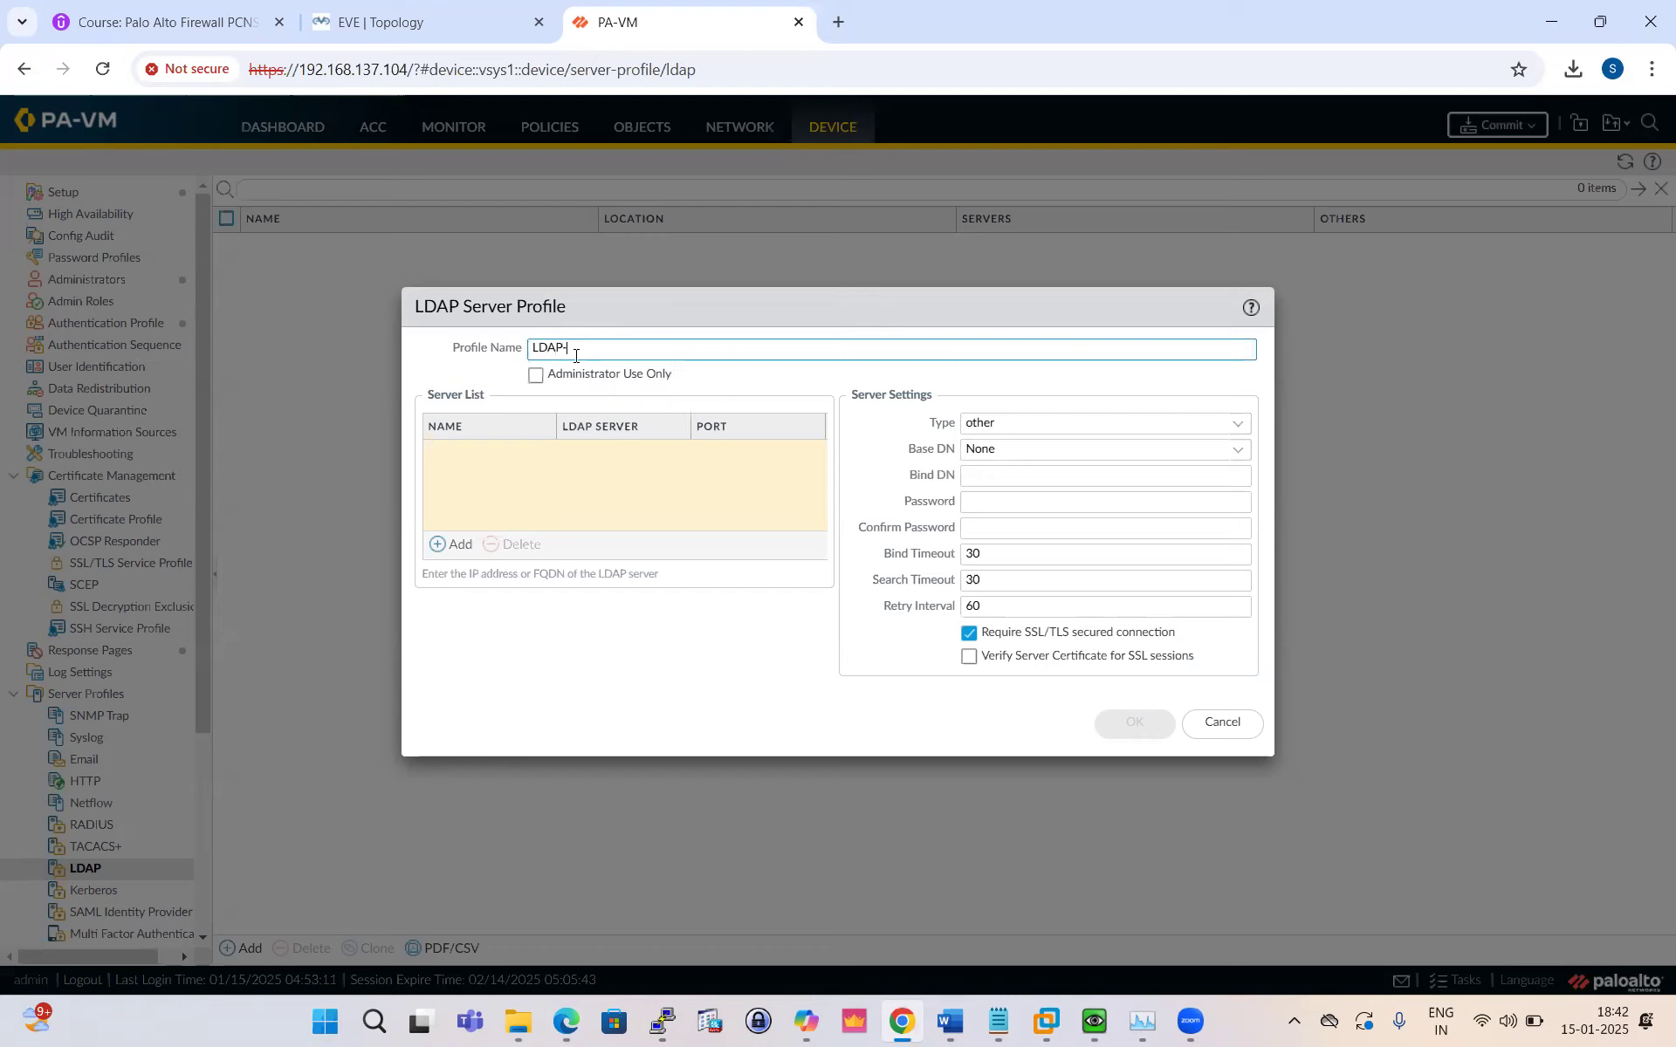
type("Prof")
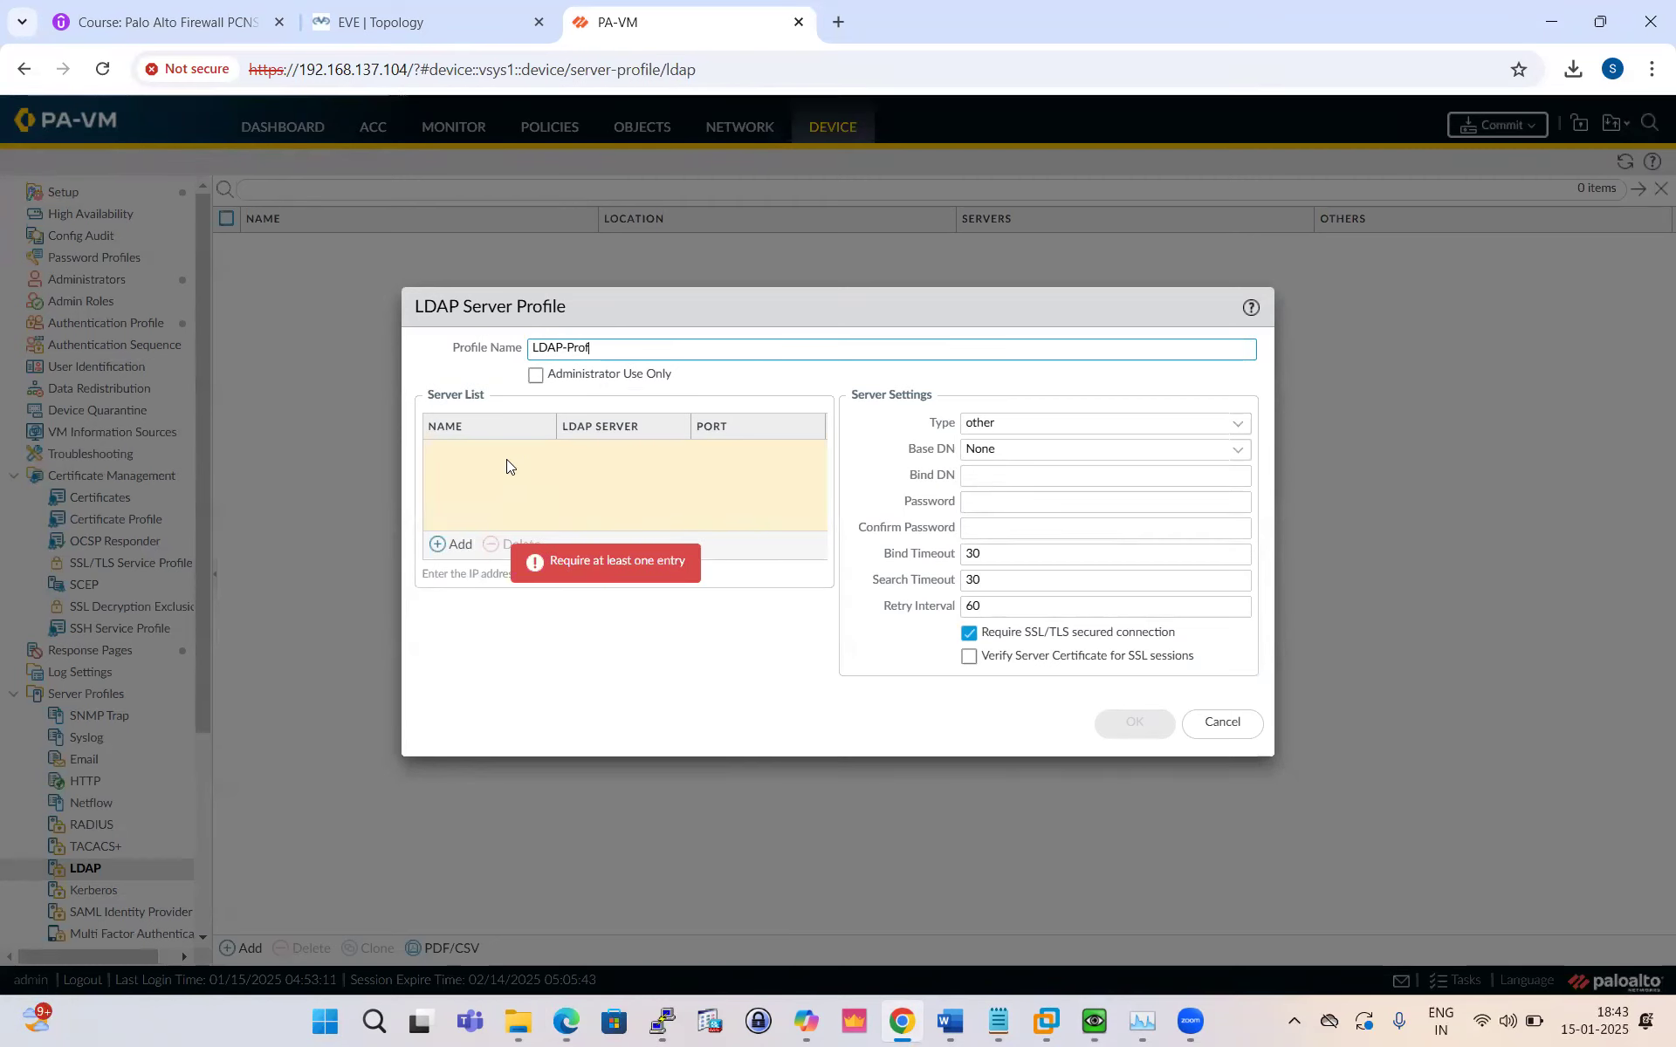
Step: Add server LDAP-SERVER at 10.1.1.12, port 389, to the profile
left_click(455, 544)
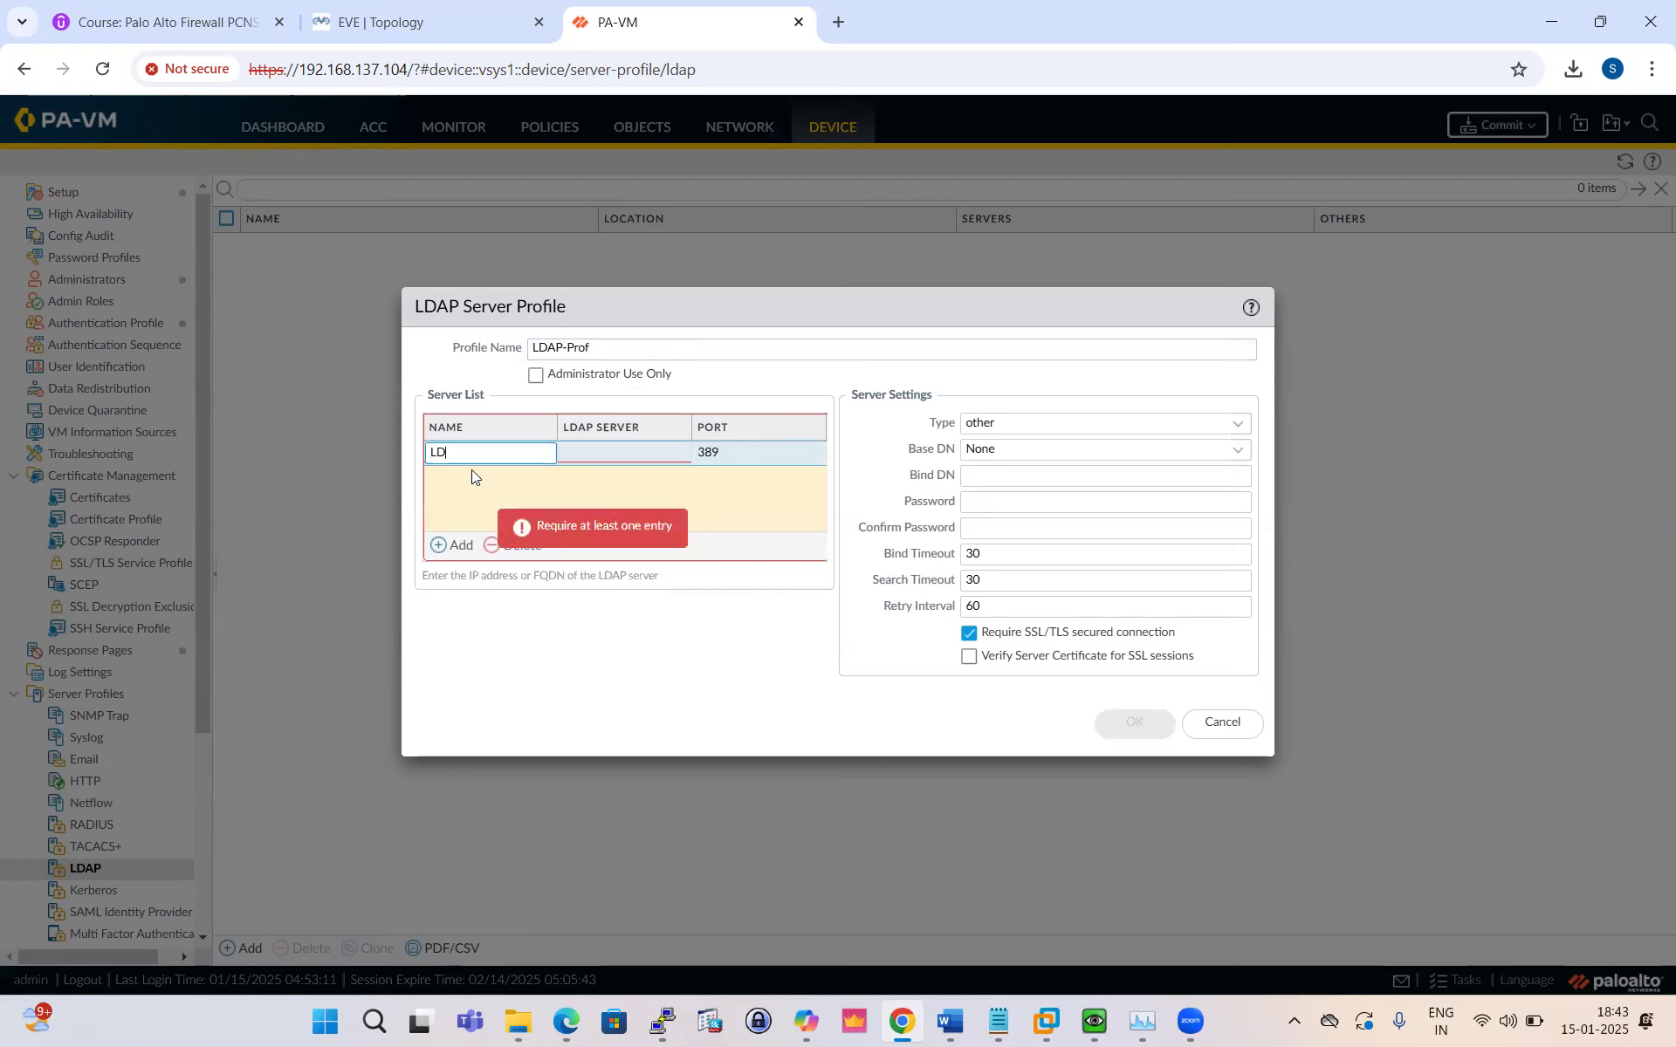
type("LDAP-SERVER")
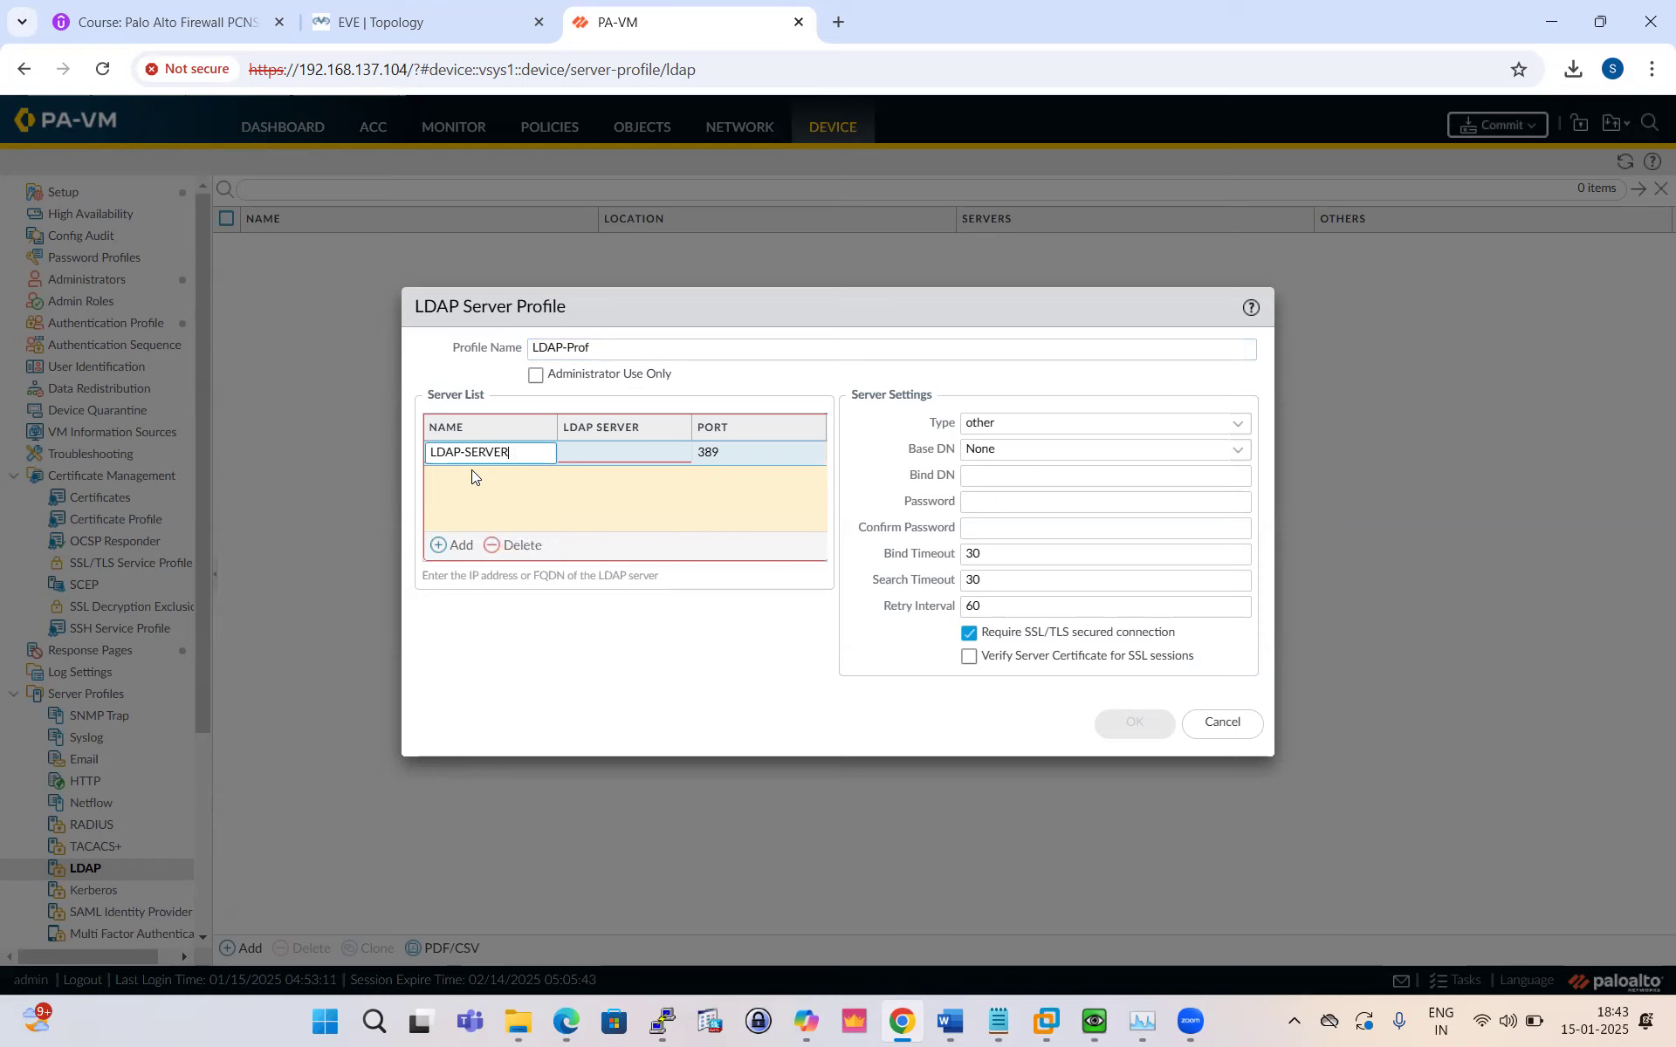
left_click(608, 452)
type("10")
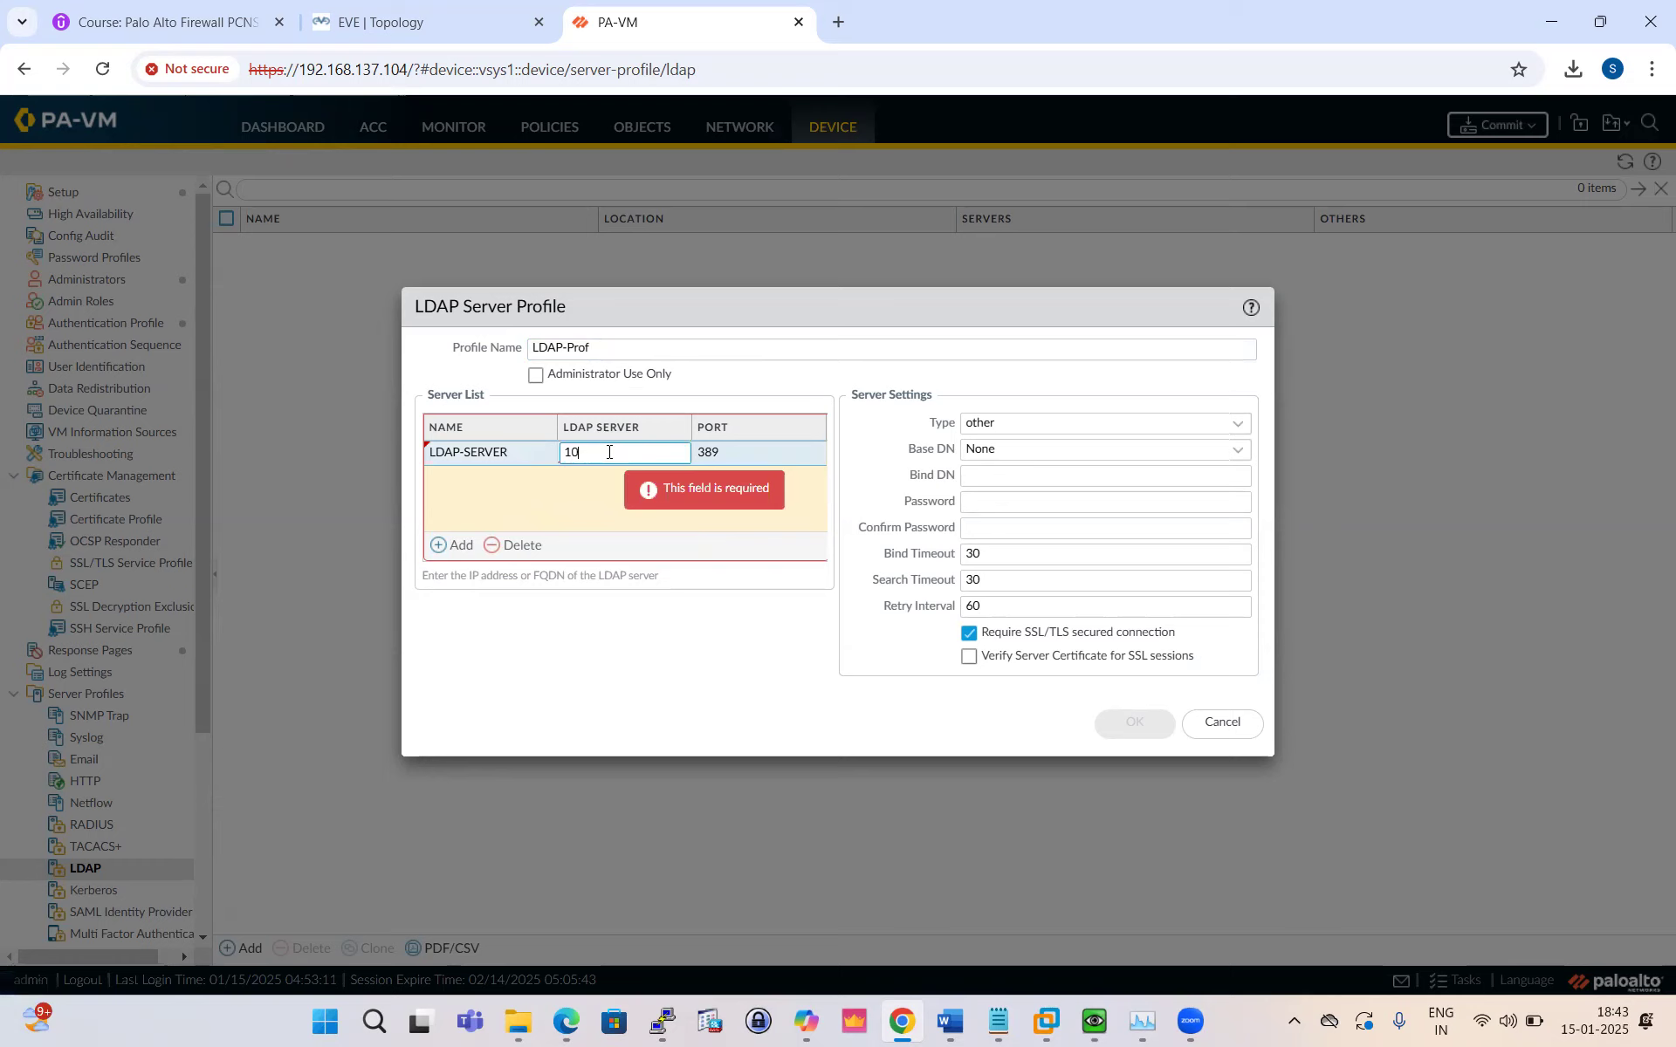
type(".1.1.10")
left_click(598, 485)
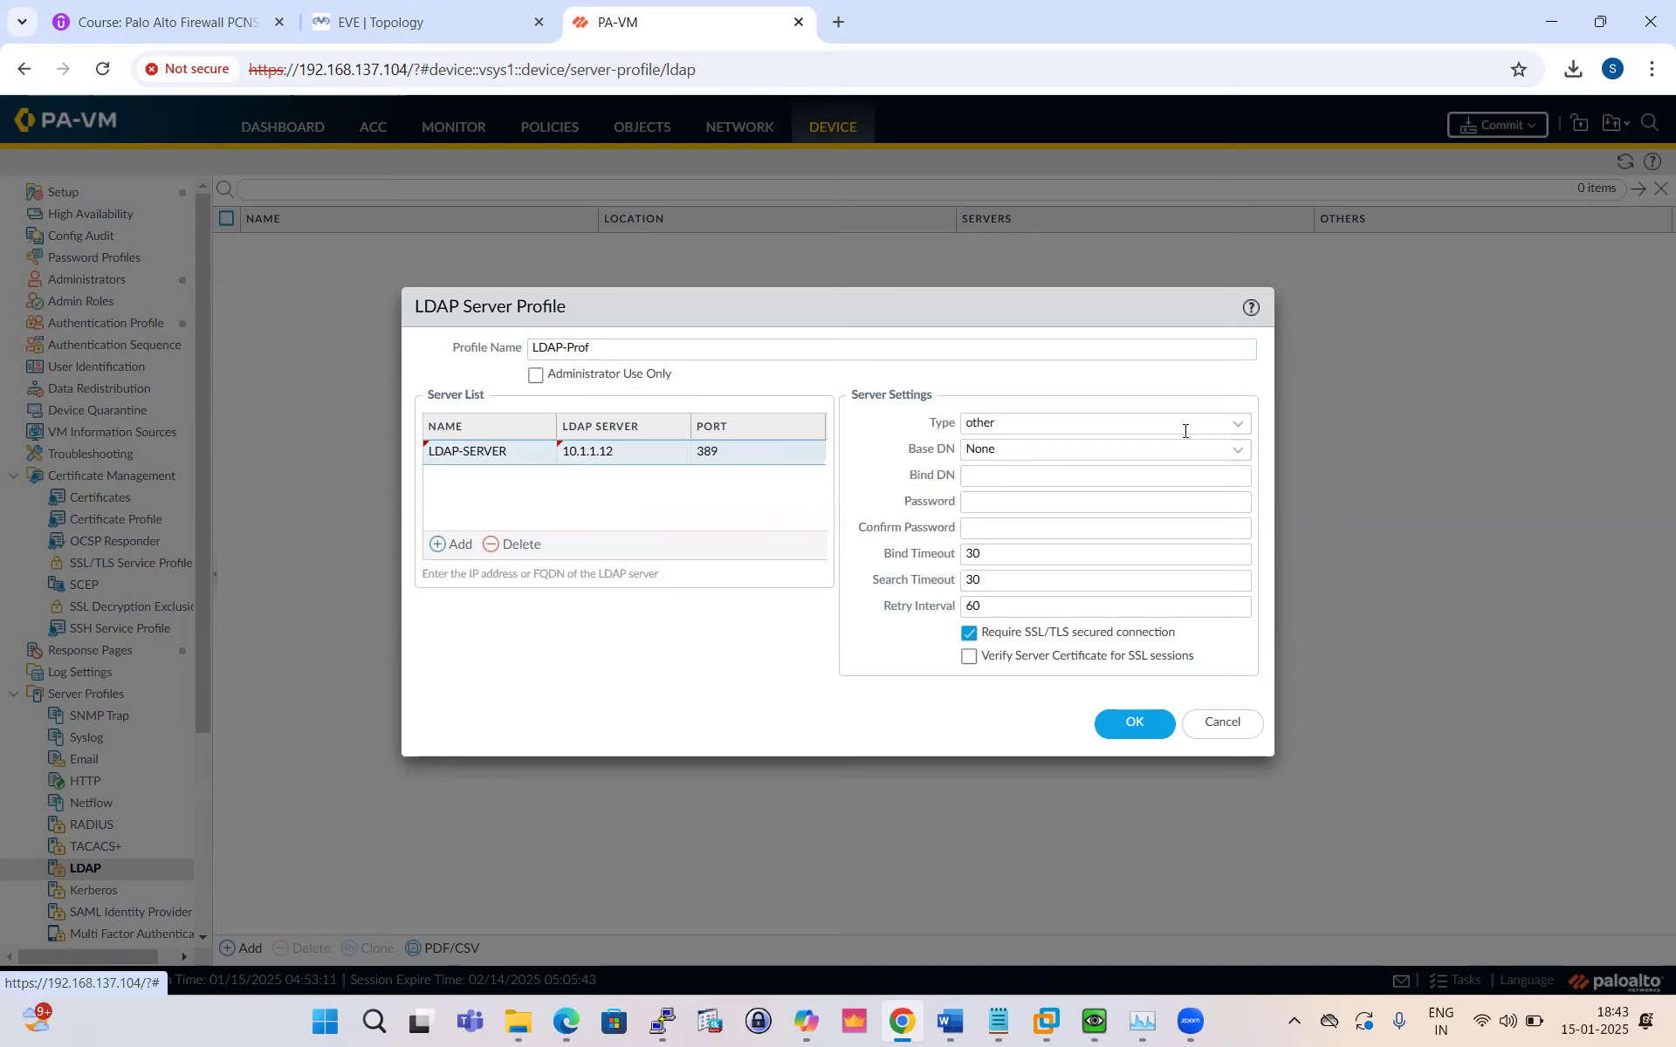
Step: Set the server type to active-directory and start a custom Base DN with 'DC'
left_click(1238, 427)
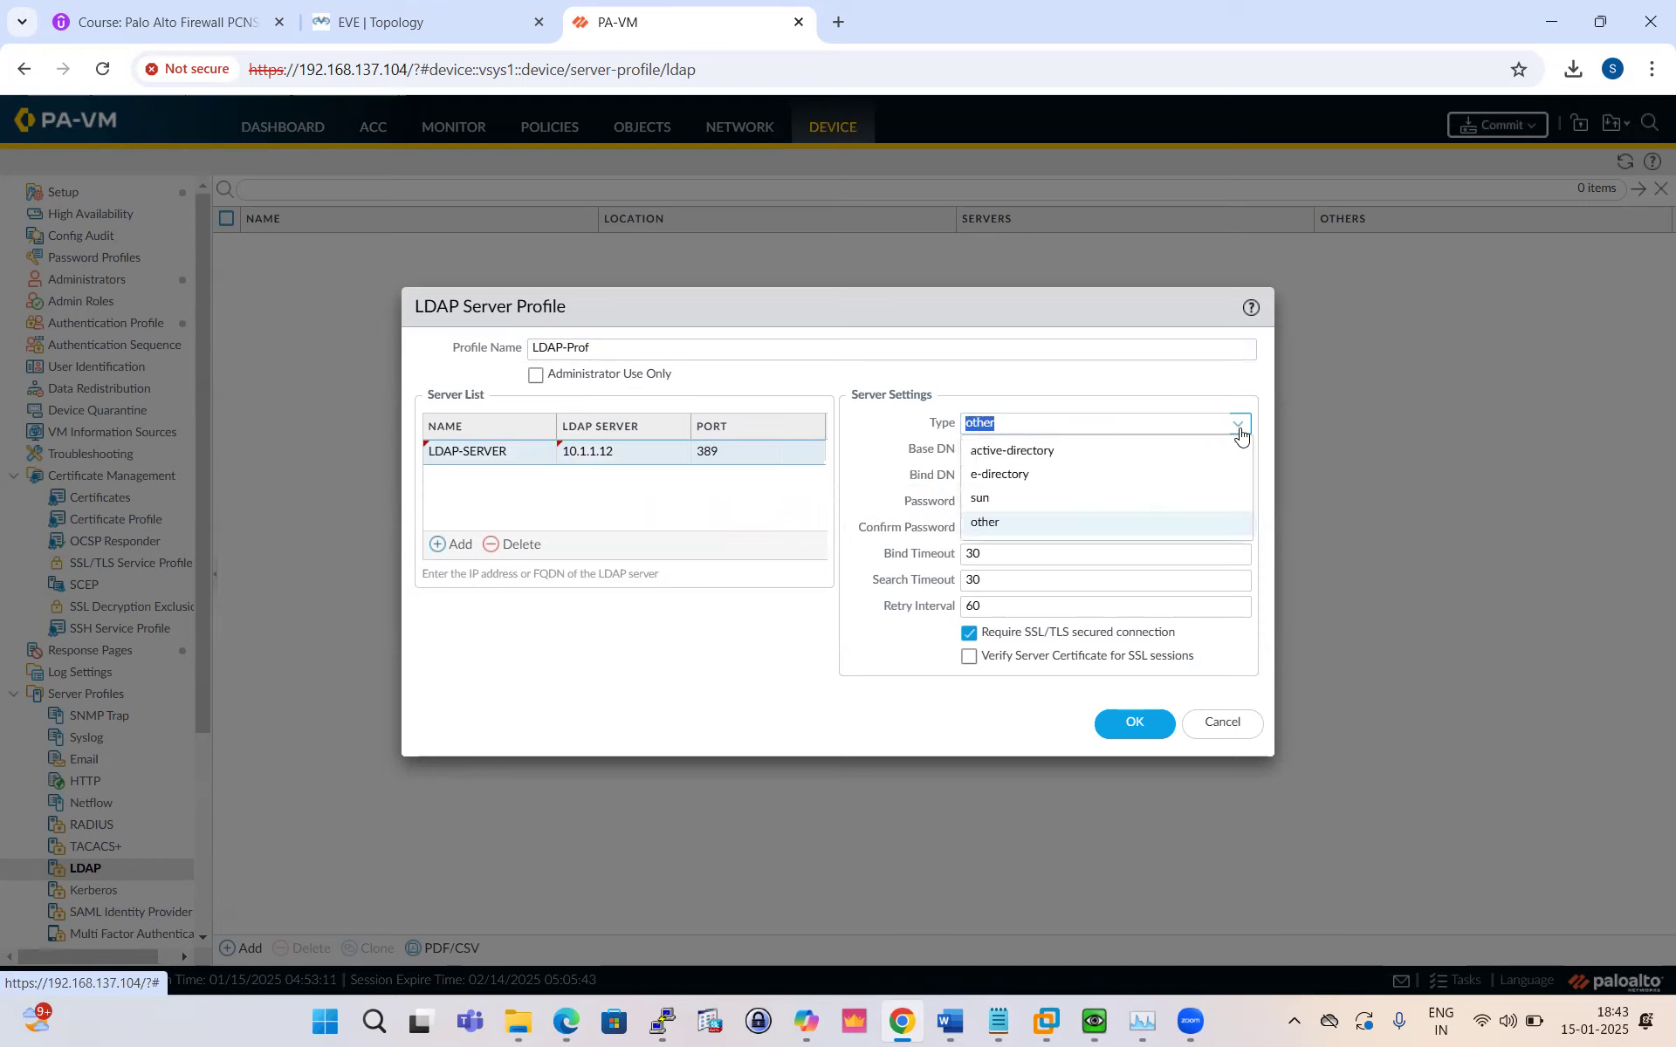
left_click(1055, 449)
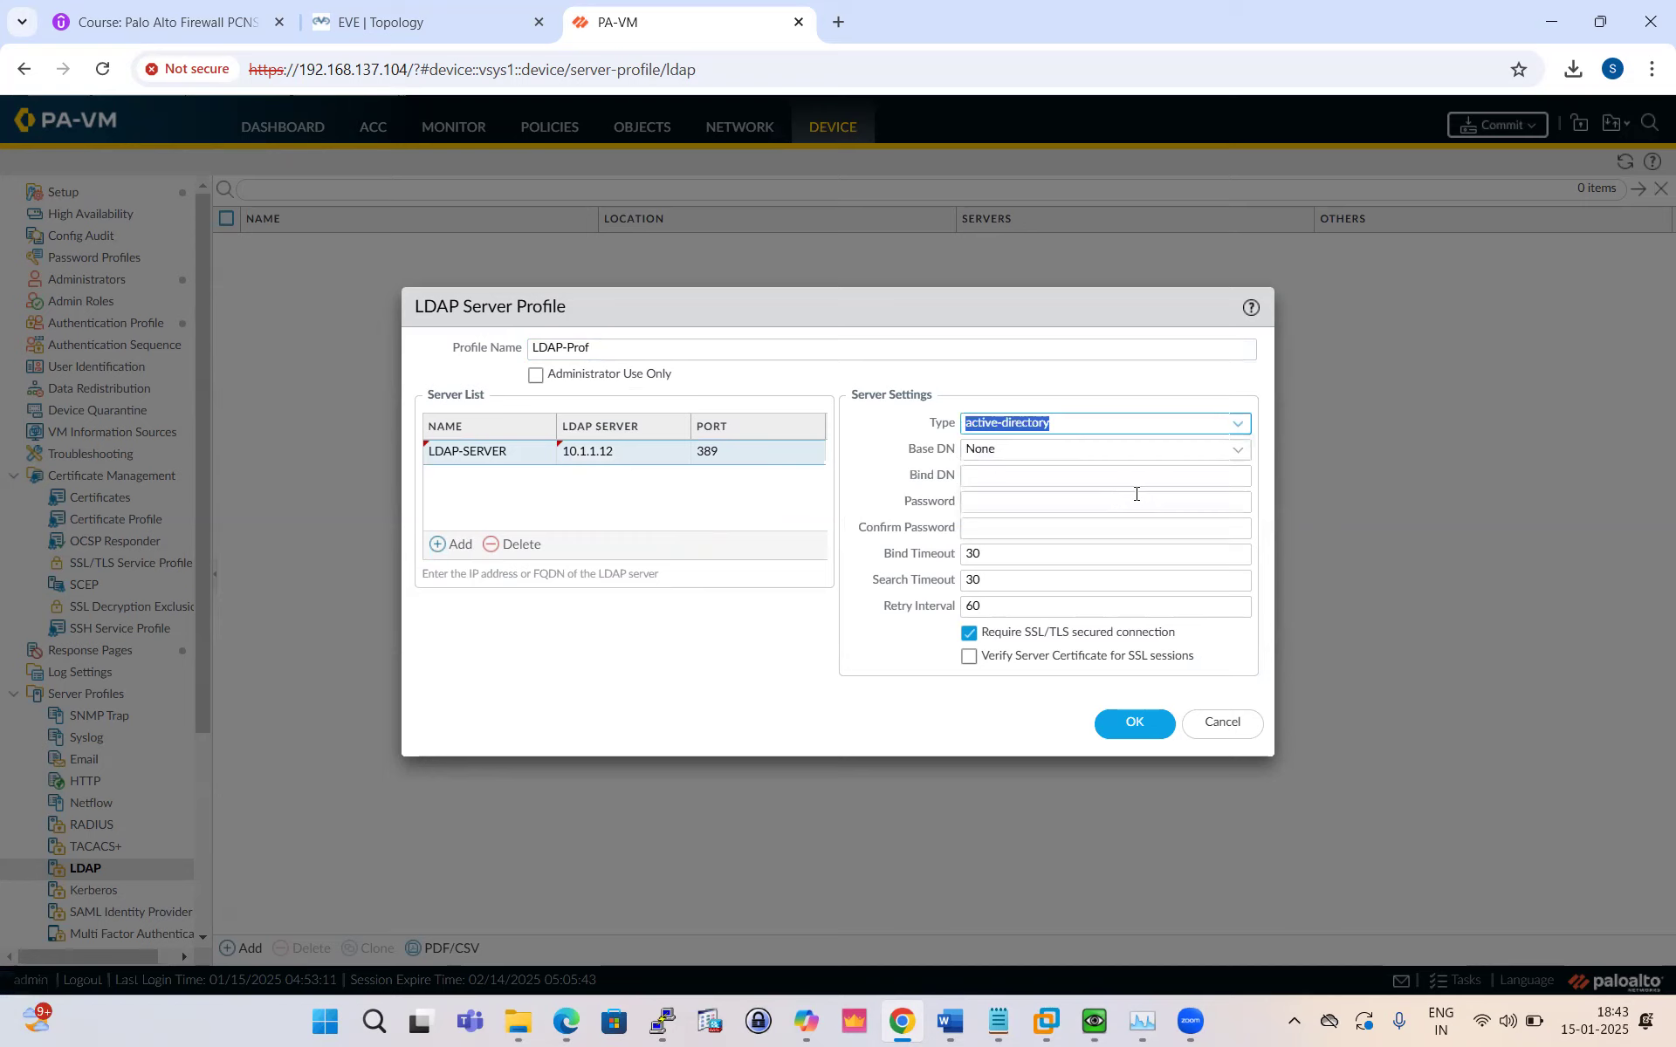
left_click(1235, 454)
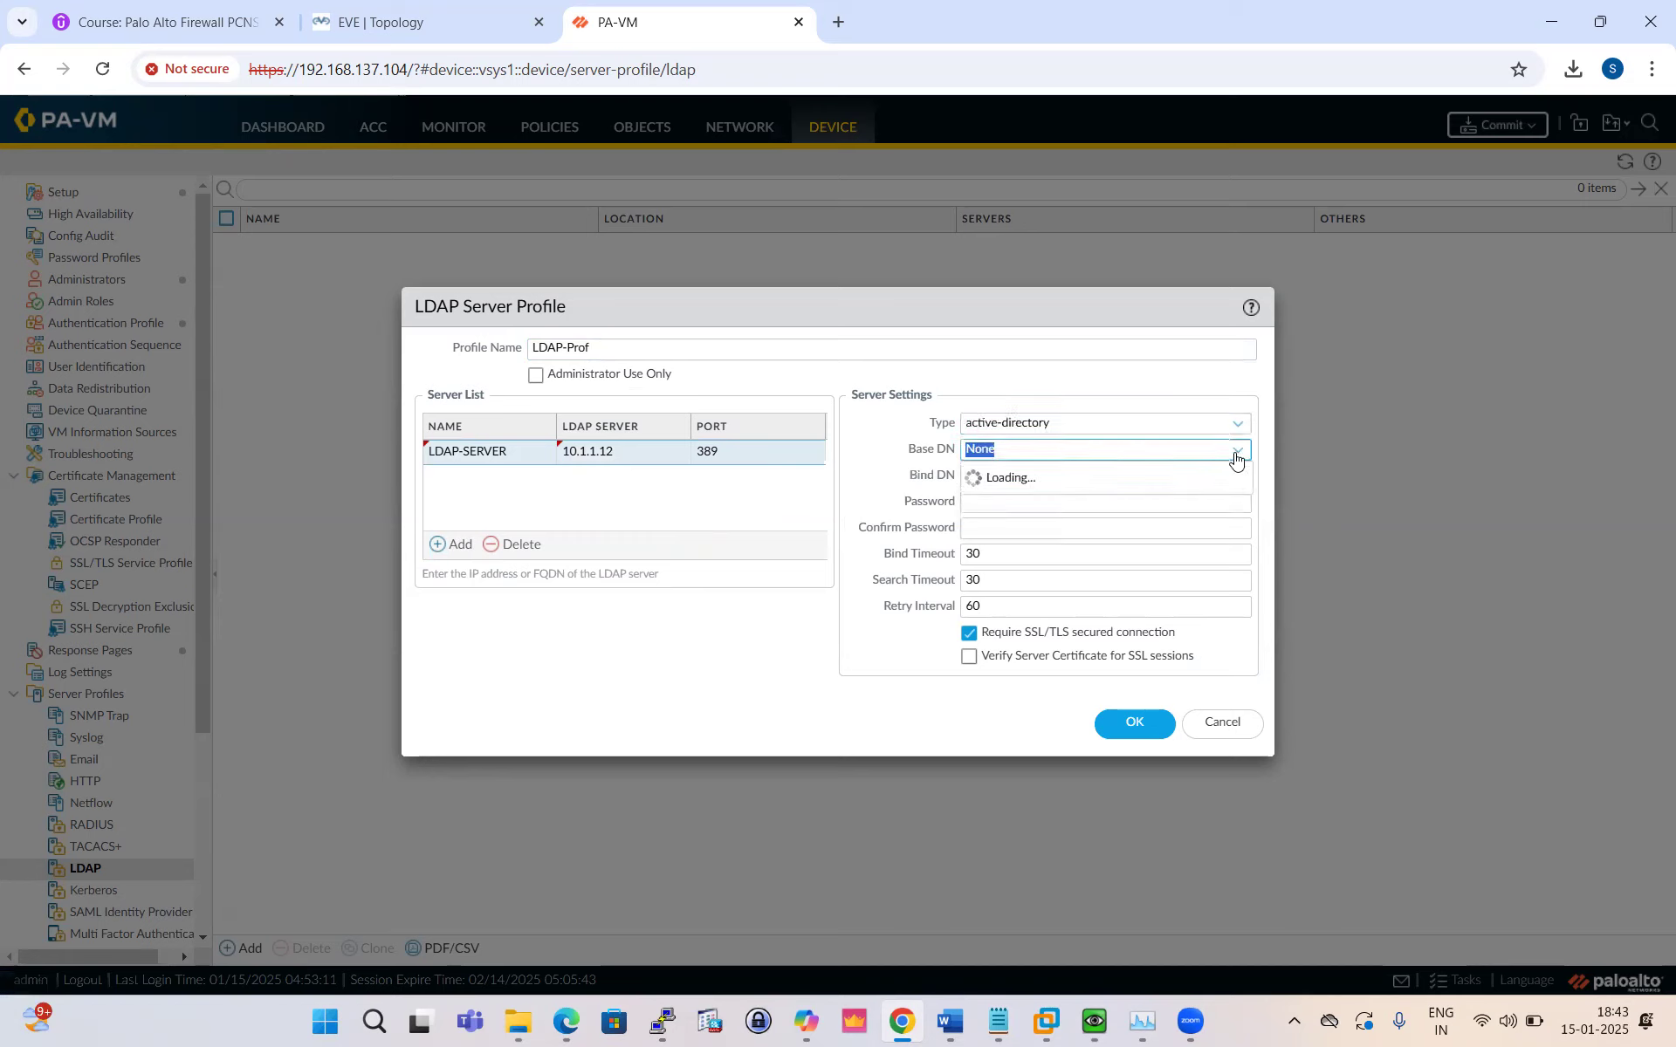
left_click(1081, 502)
left_click(1023, 458)
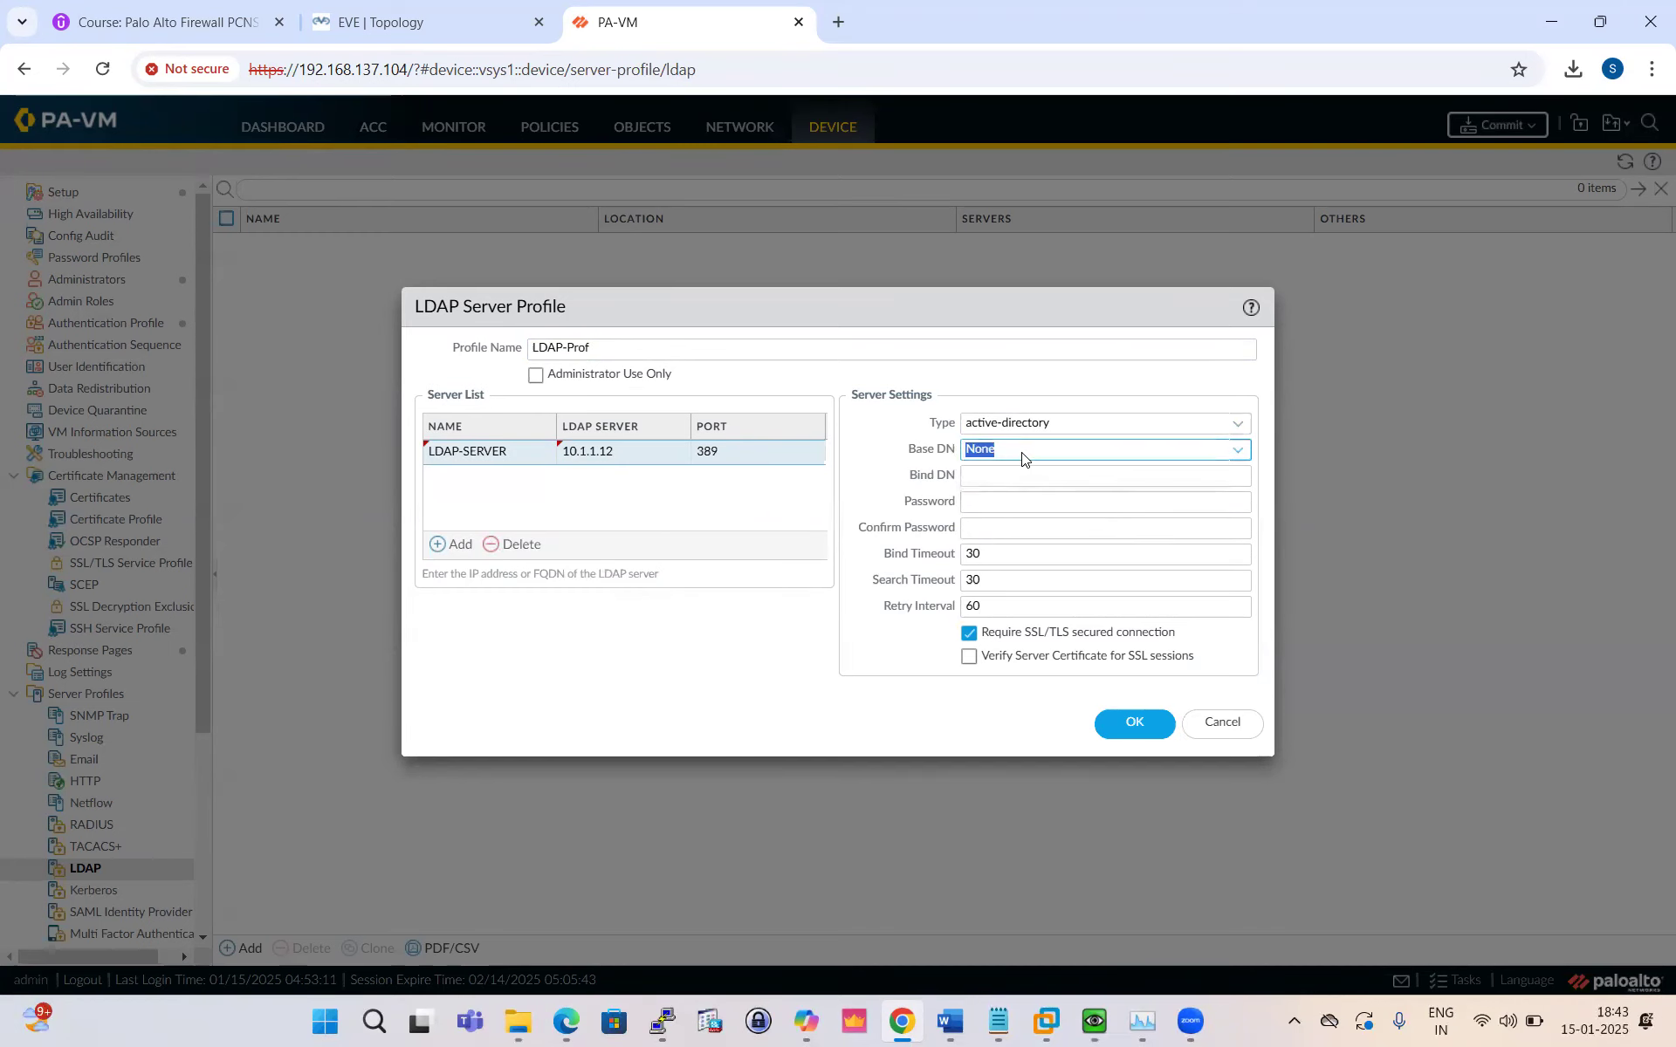
key("BackSpace")
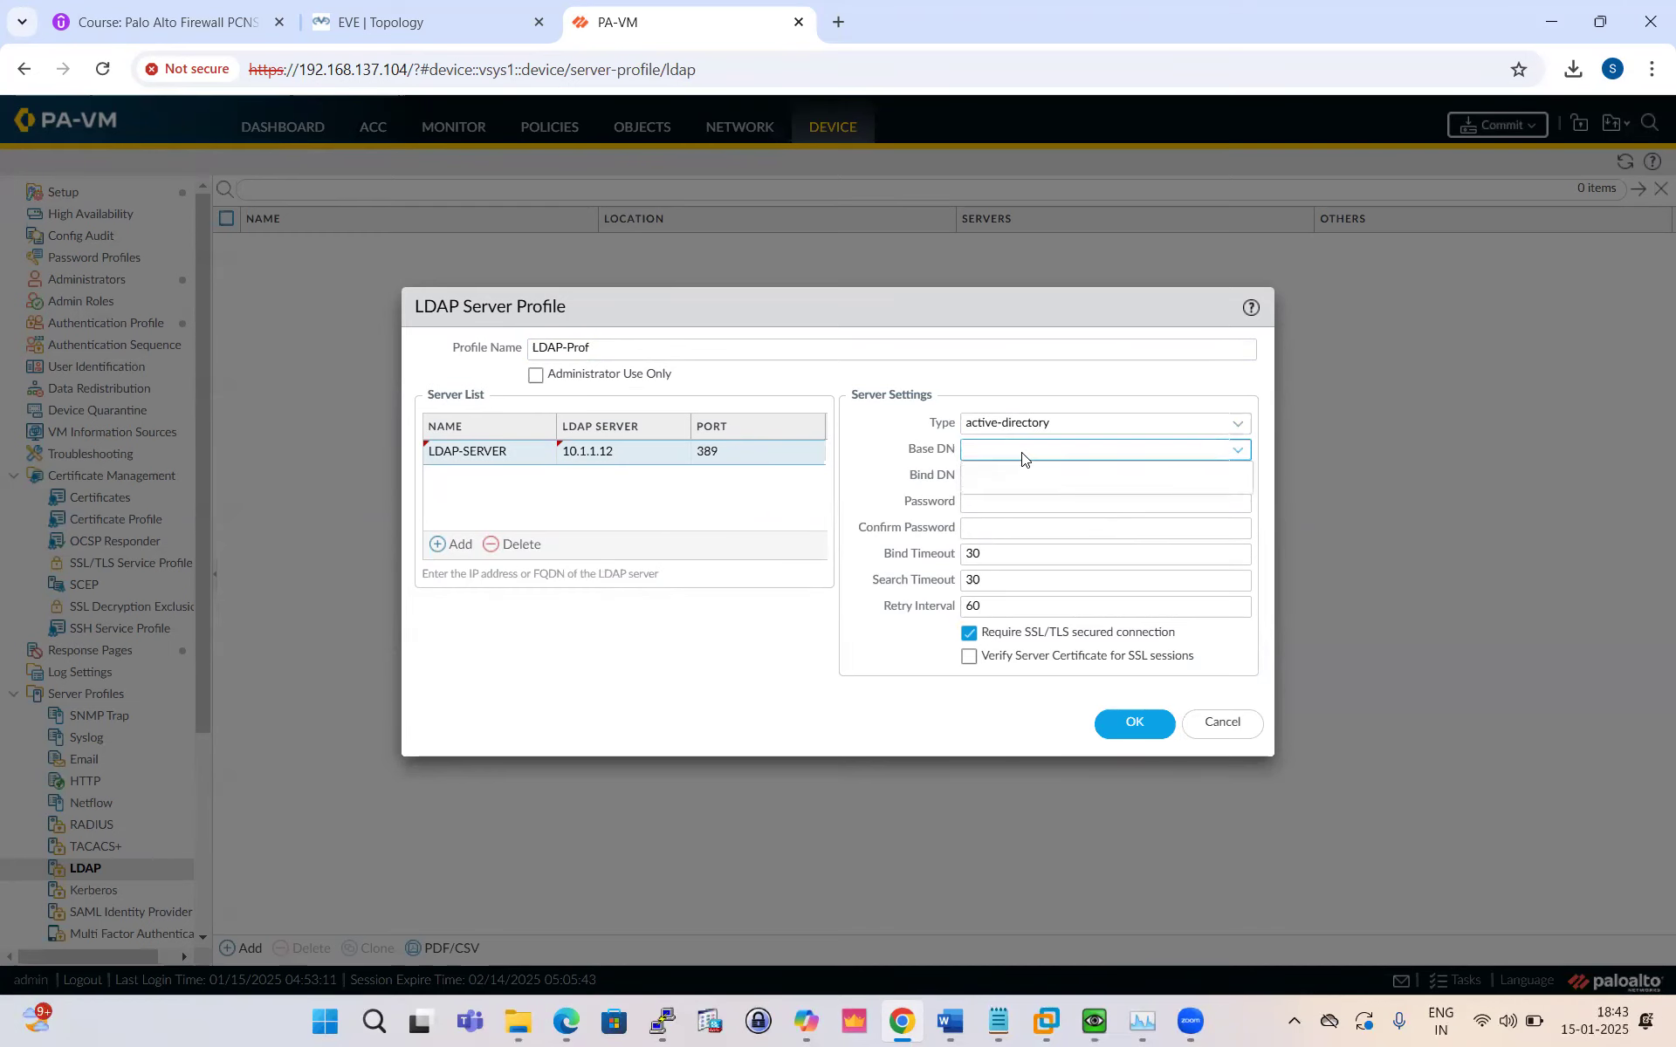
left_click(1047, 480)
key("BackSpace")
type("DC")
Step: Read the guide's page 4 settings table for Profile Name, Server List, Type and Base DN
left_click(566, 1021)
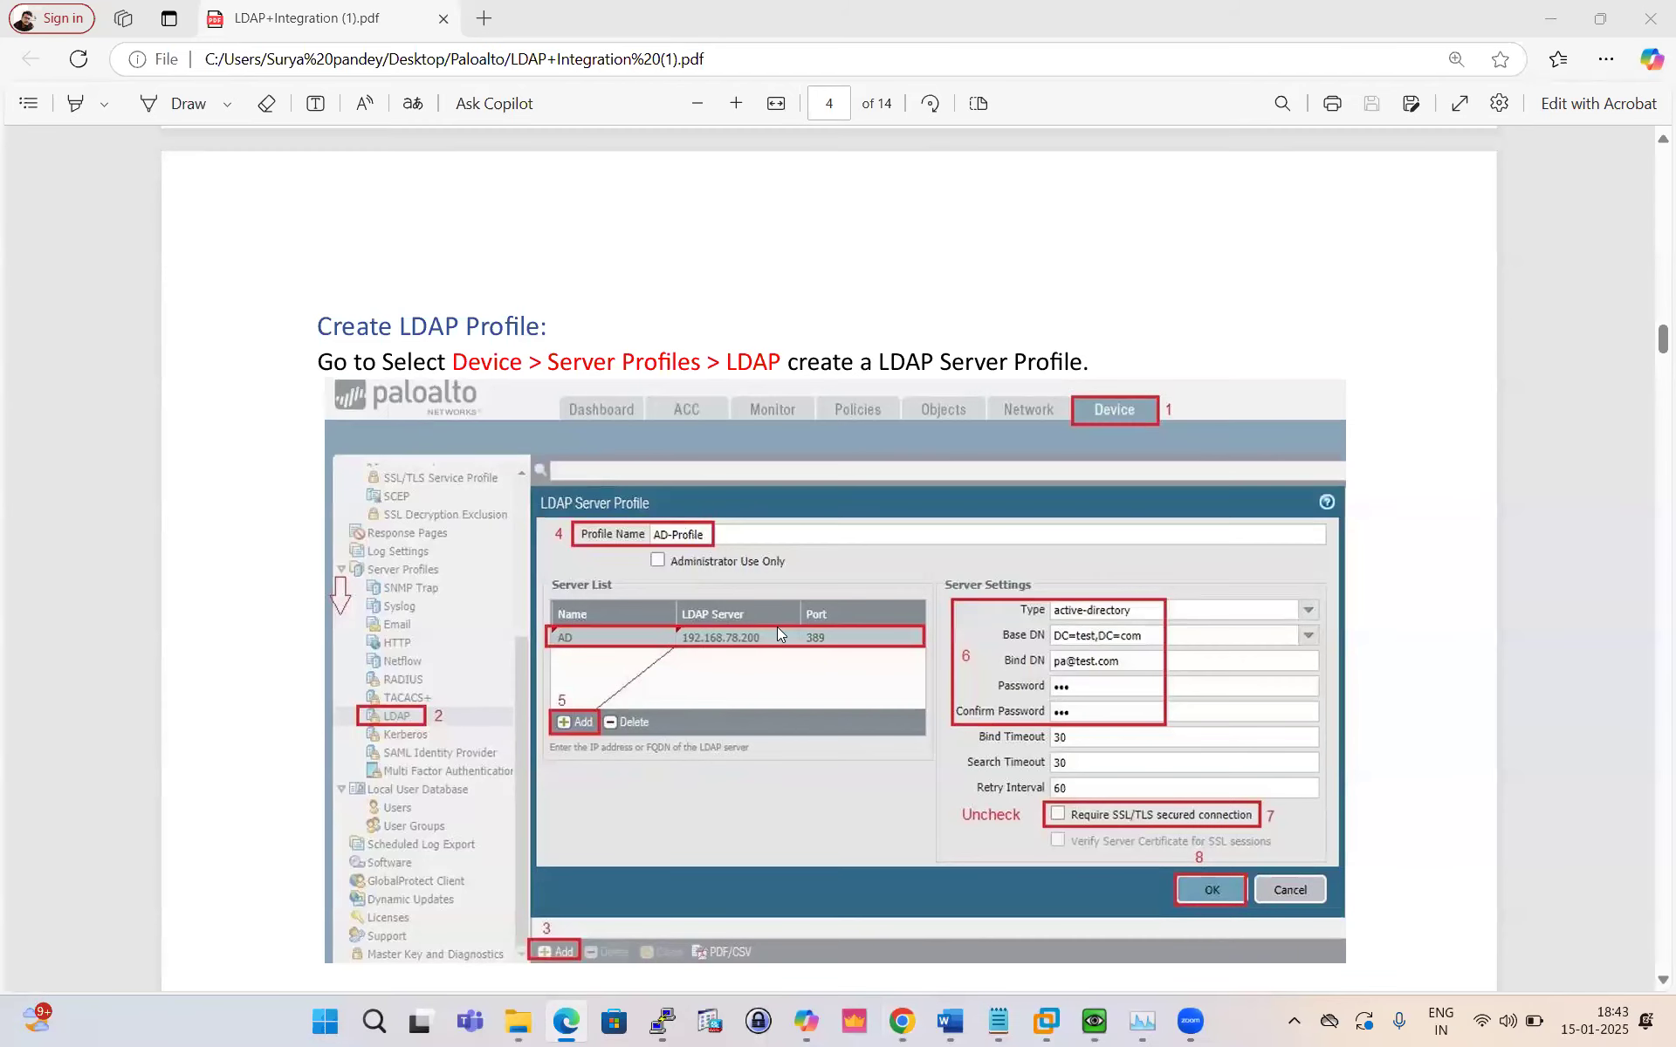
scroll(1012, 646, "down", 3)
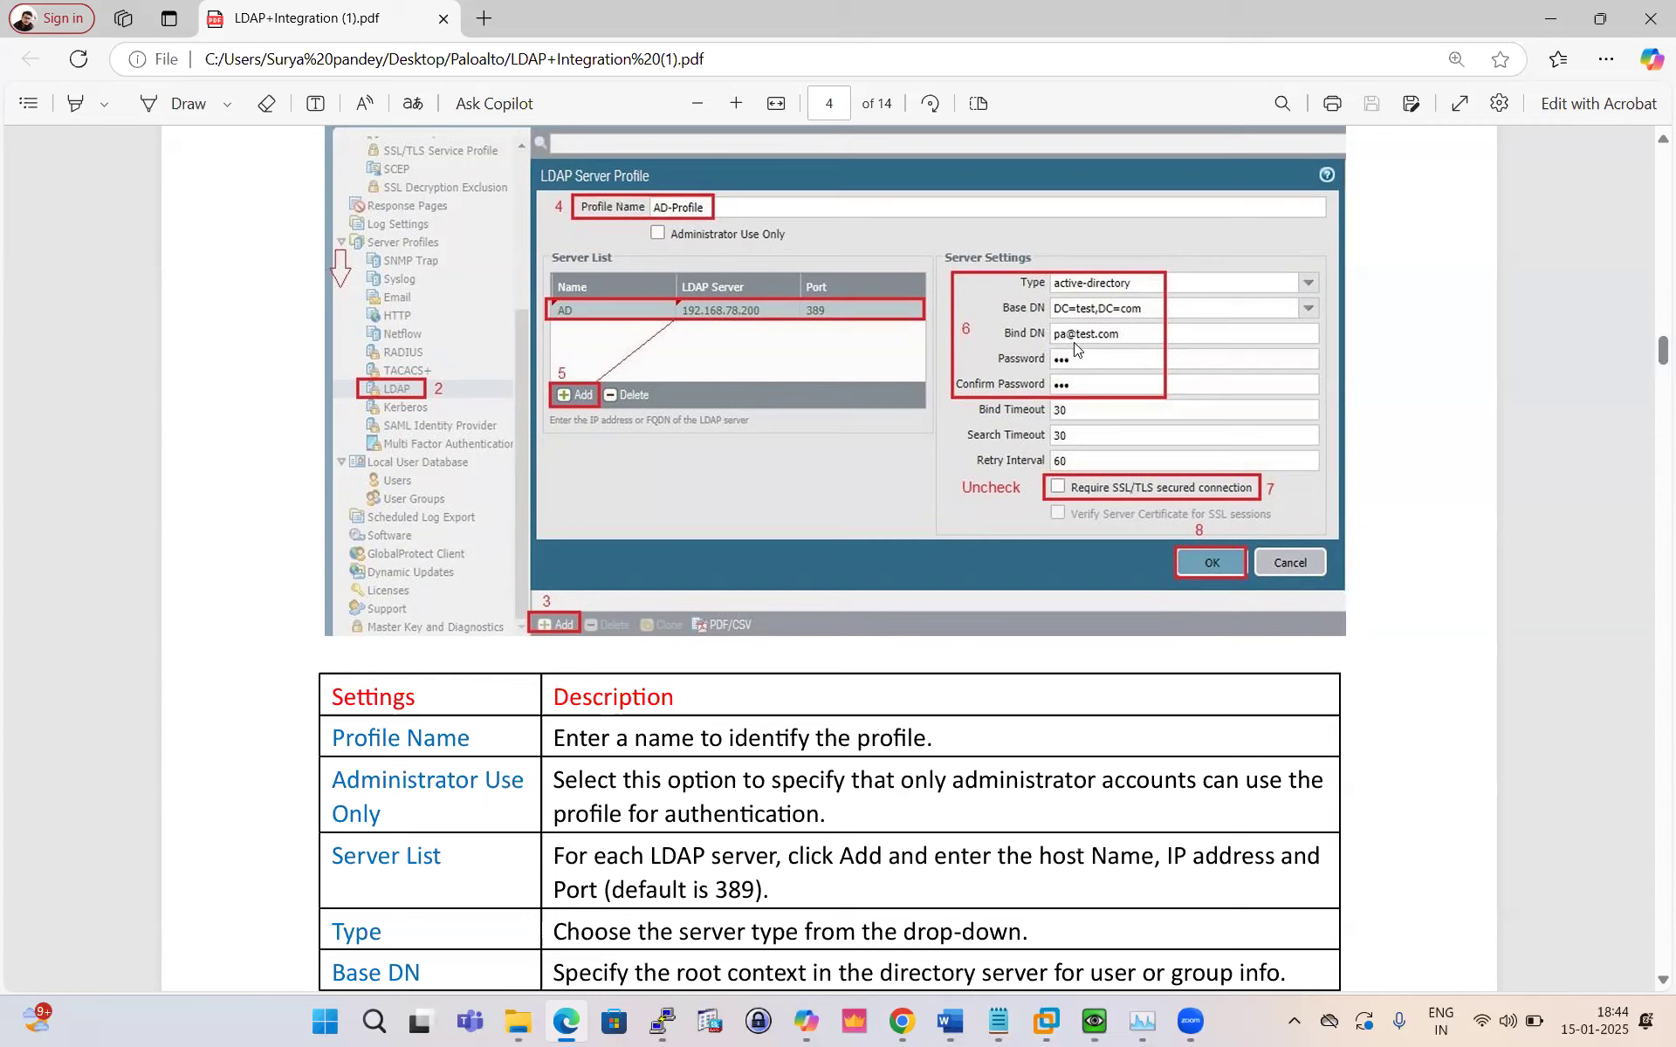
left_click(904, 1022)
Step: Complete the Base DN as DC=test,DC=local
left_click(1044, 450)
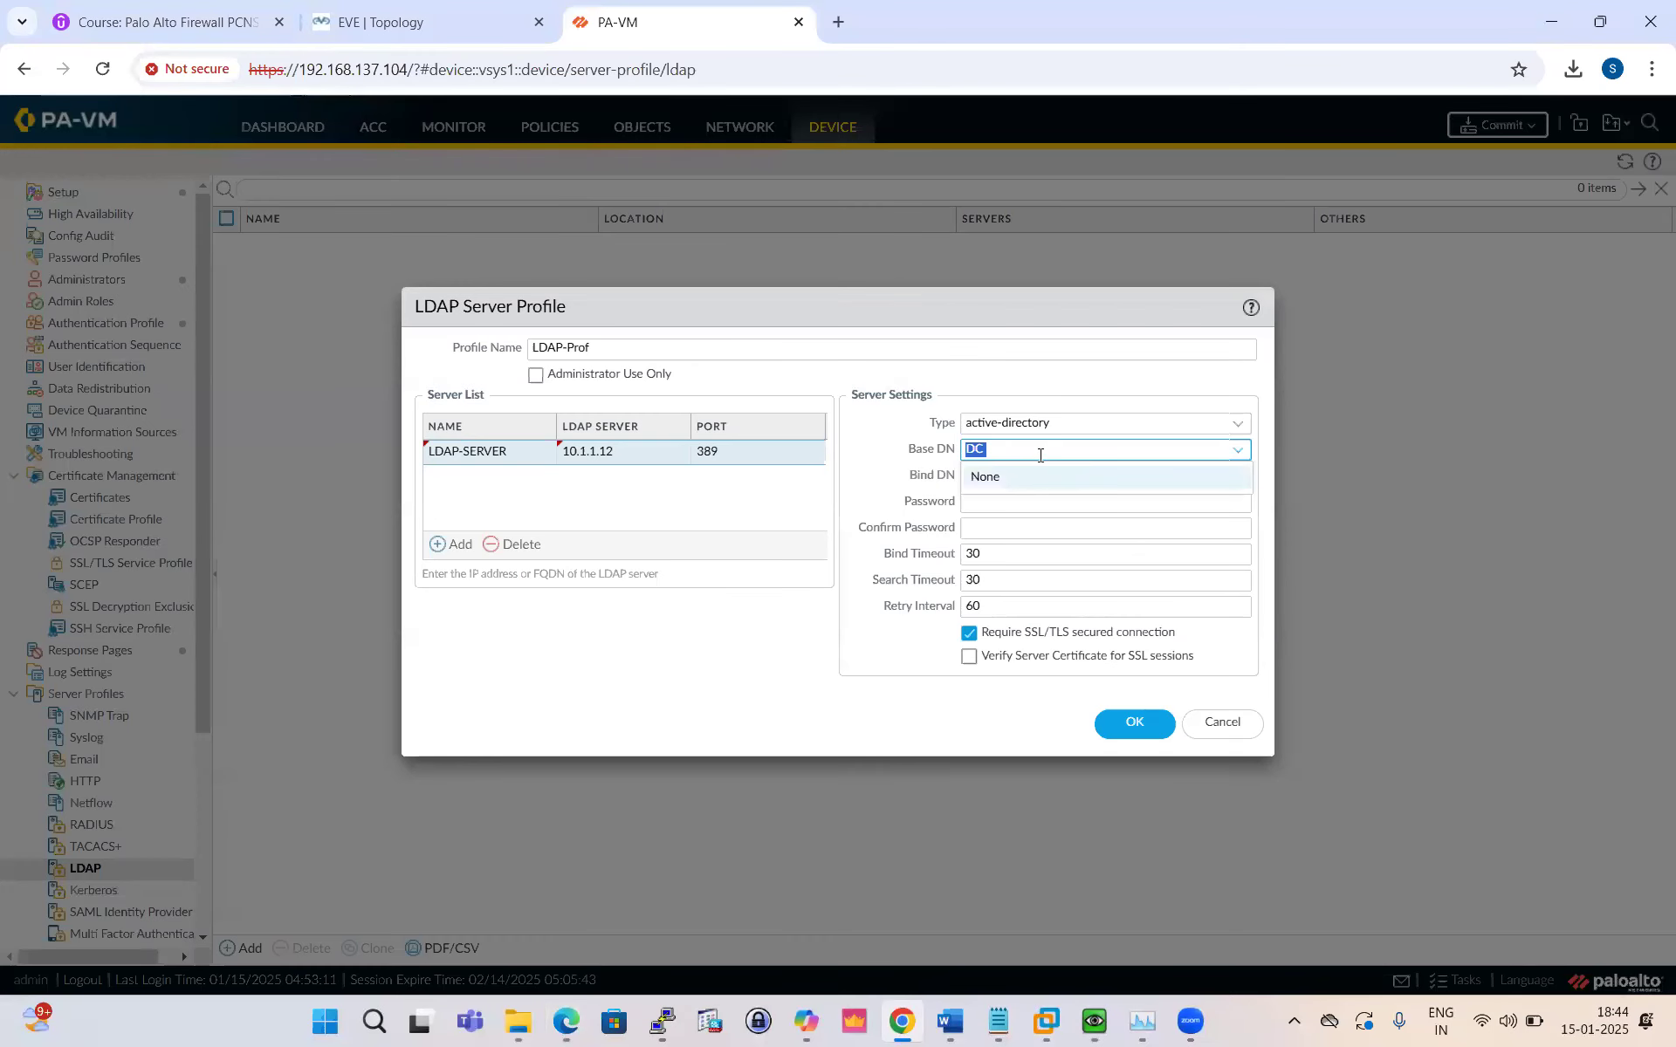
key("alt+Tab")
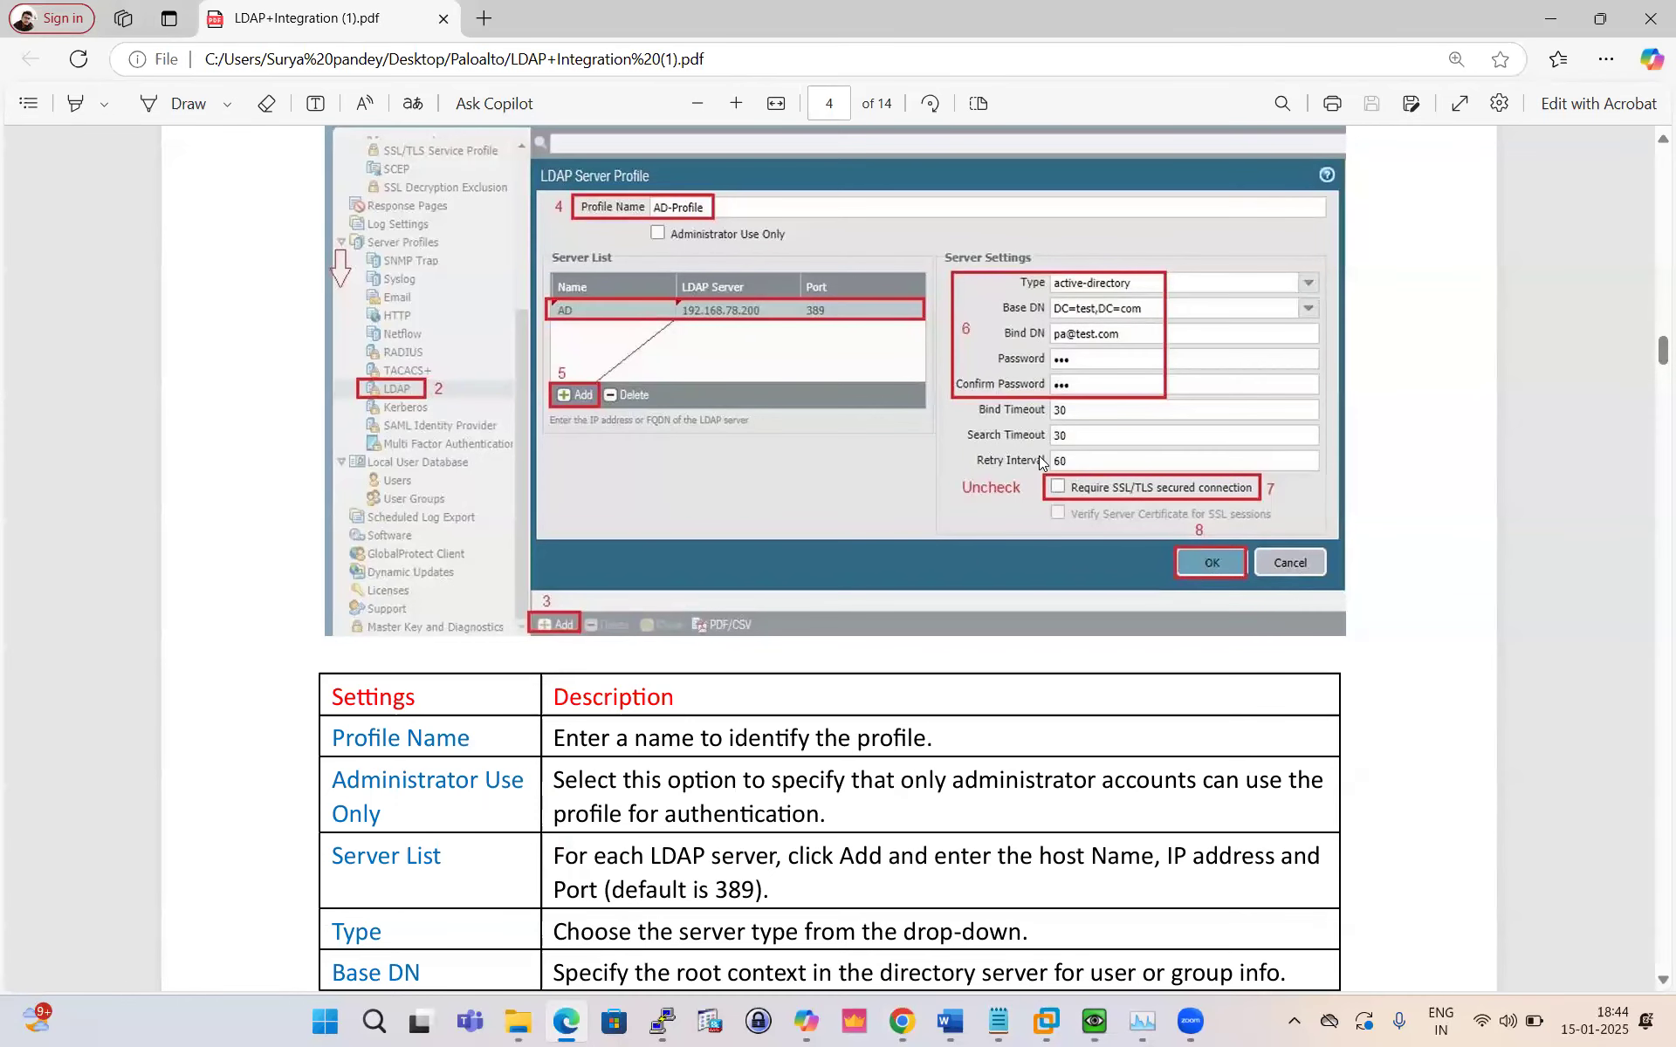
key("alt+Tab")
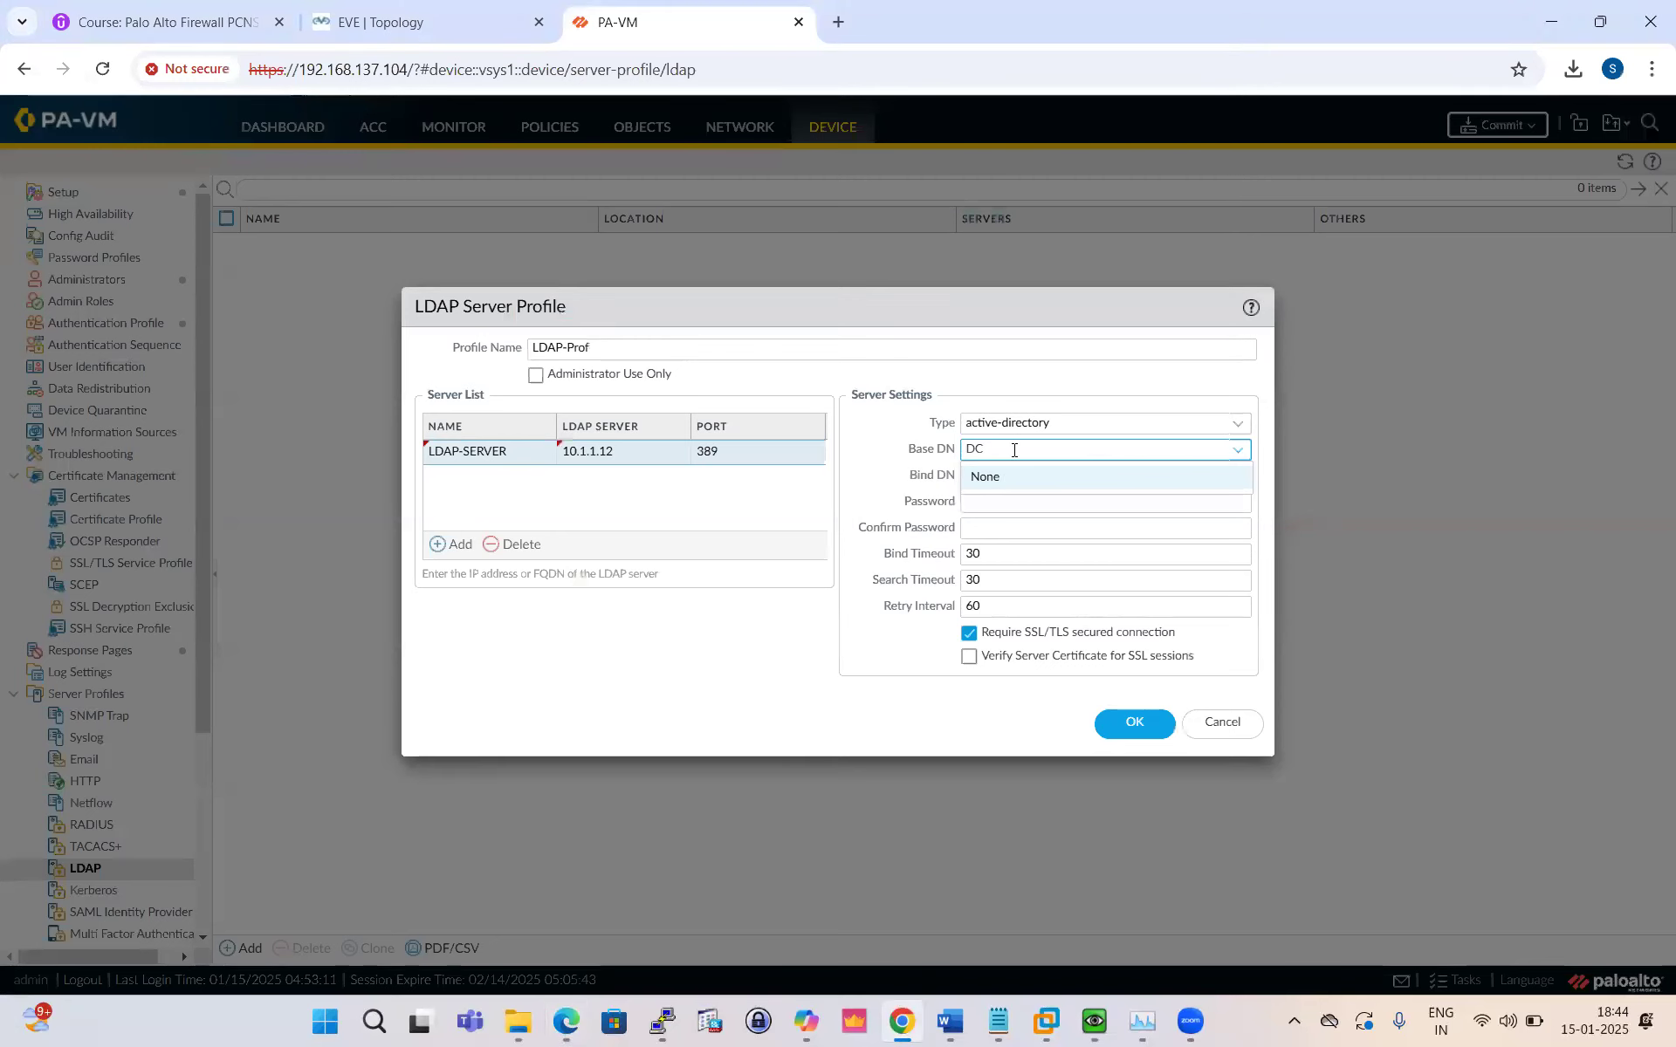
type("=")
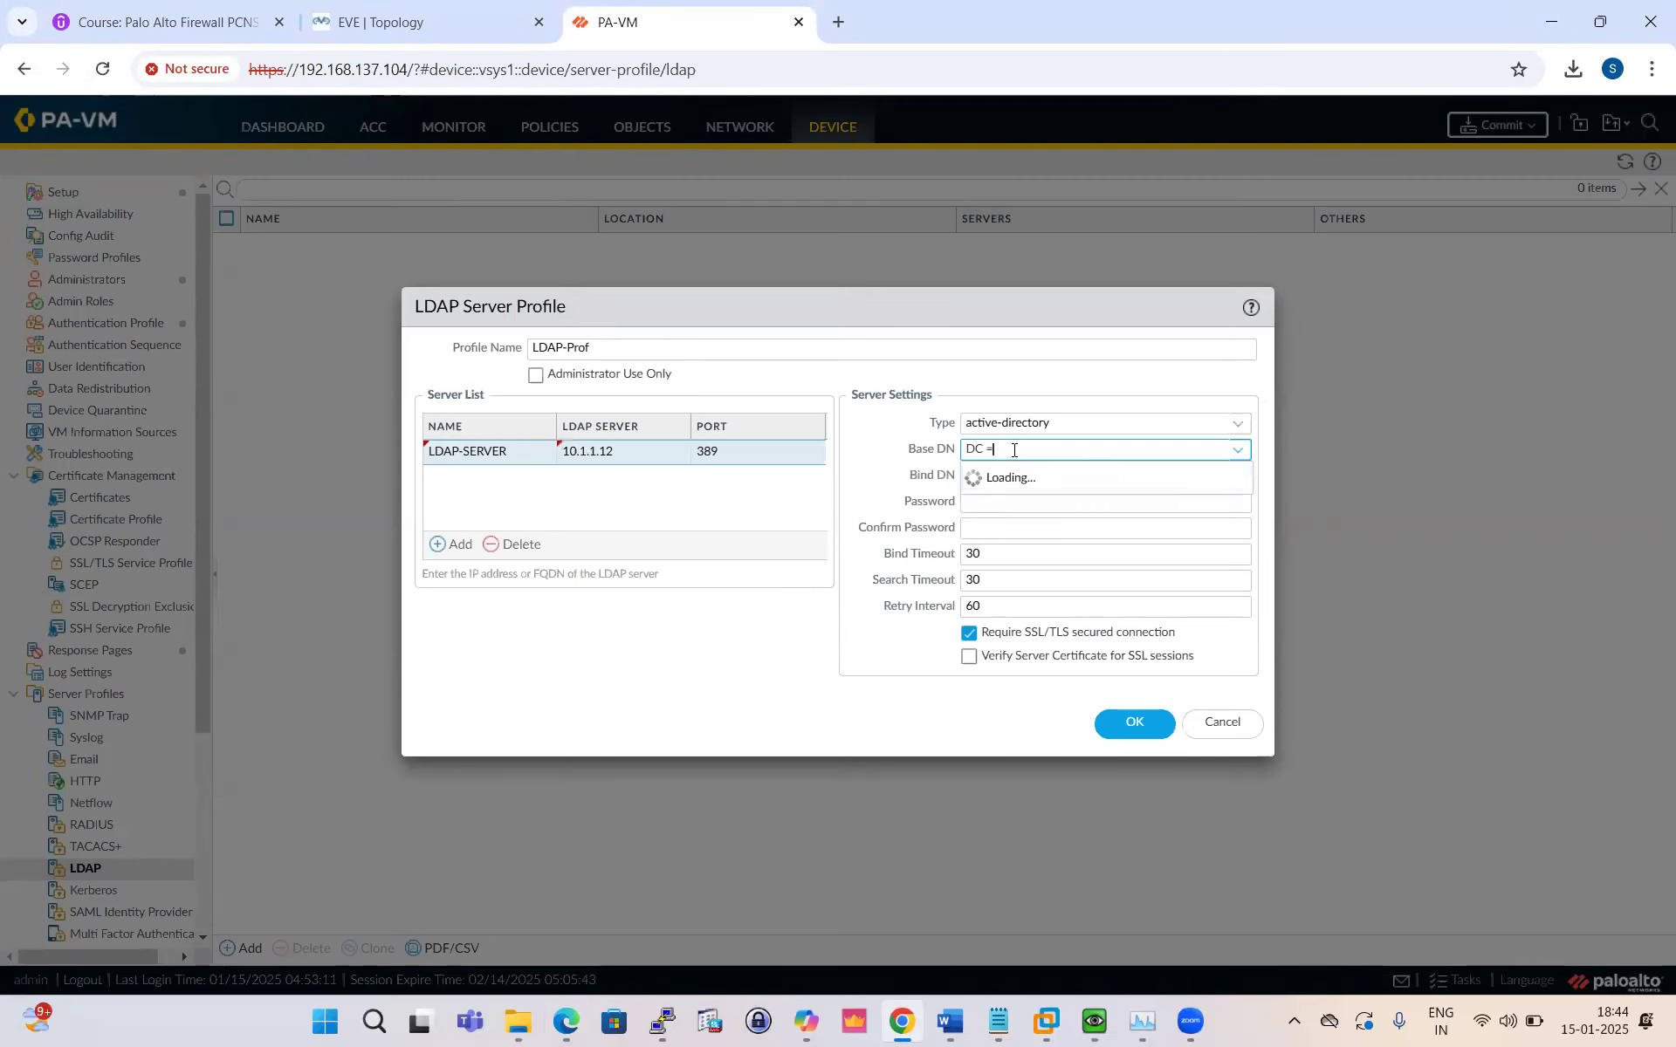
type("test")
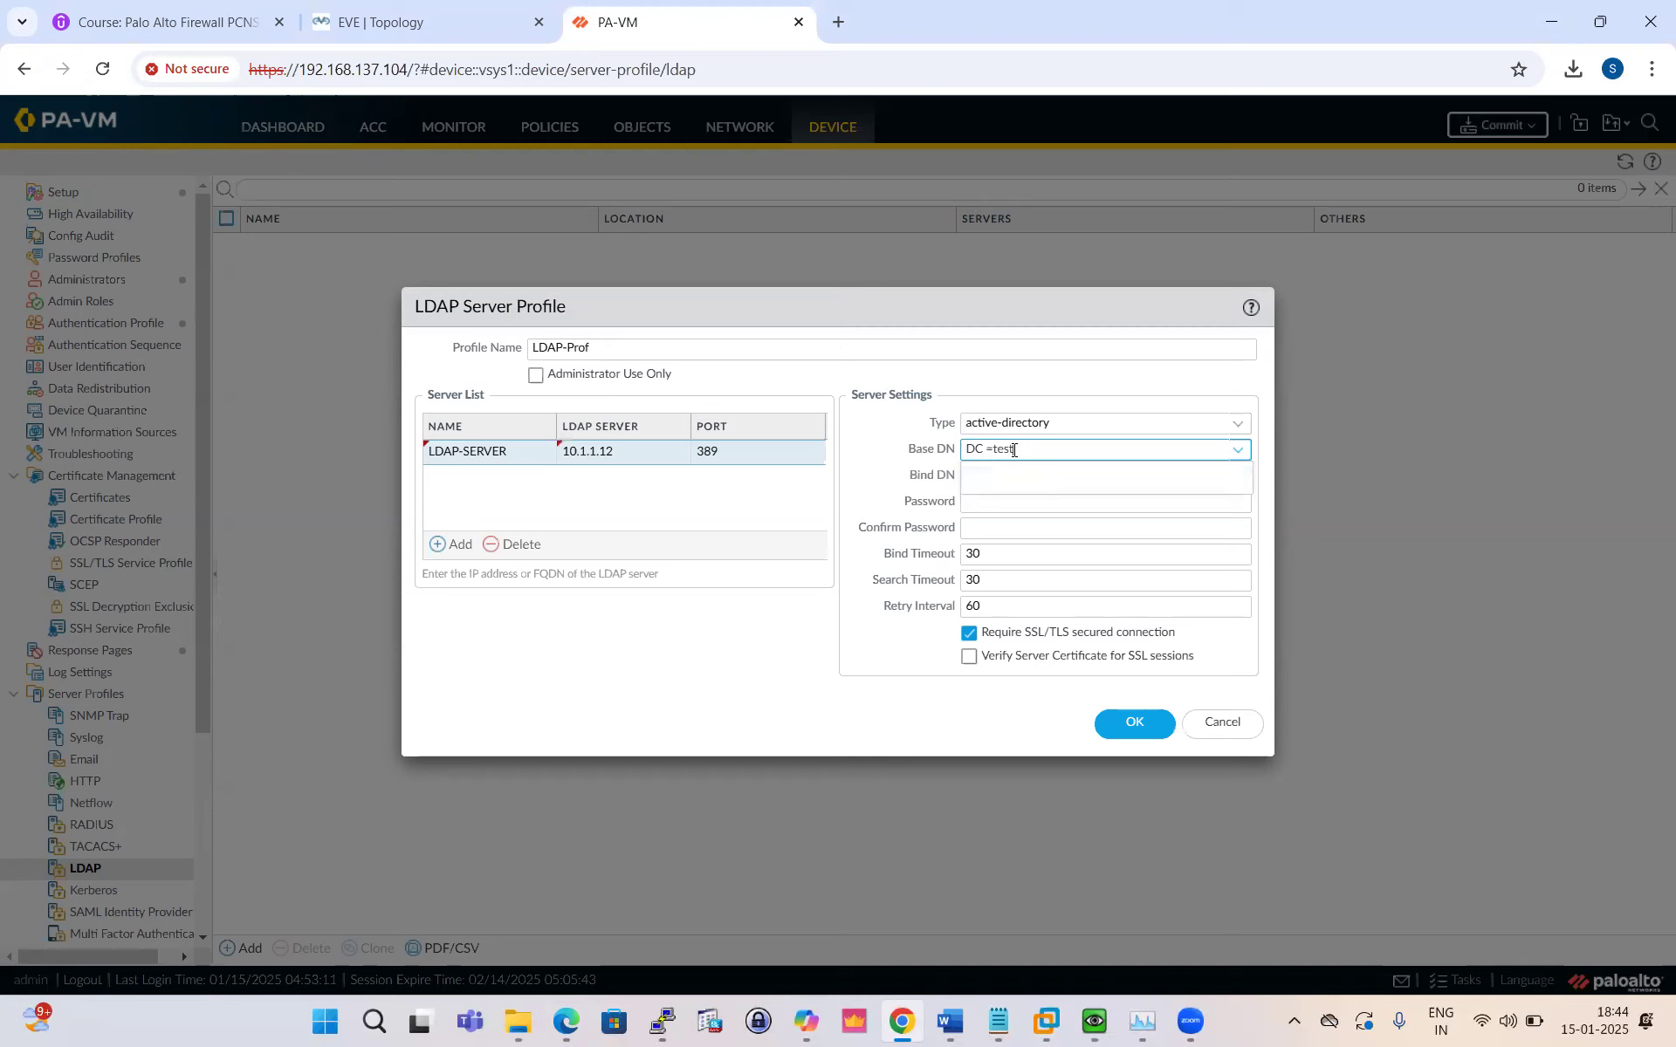
type(",DC=co")
key("BackSpace")
type("local")
Step: Enter the service account's bind DN in the test.local domain
left_click(1059, 522)
left_click(1028, 478)
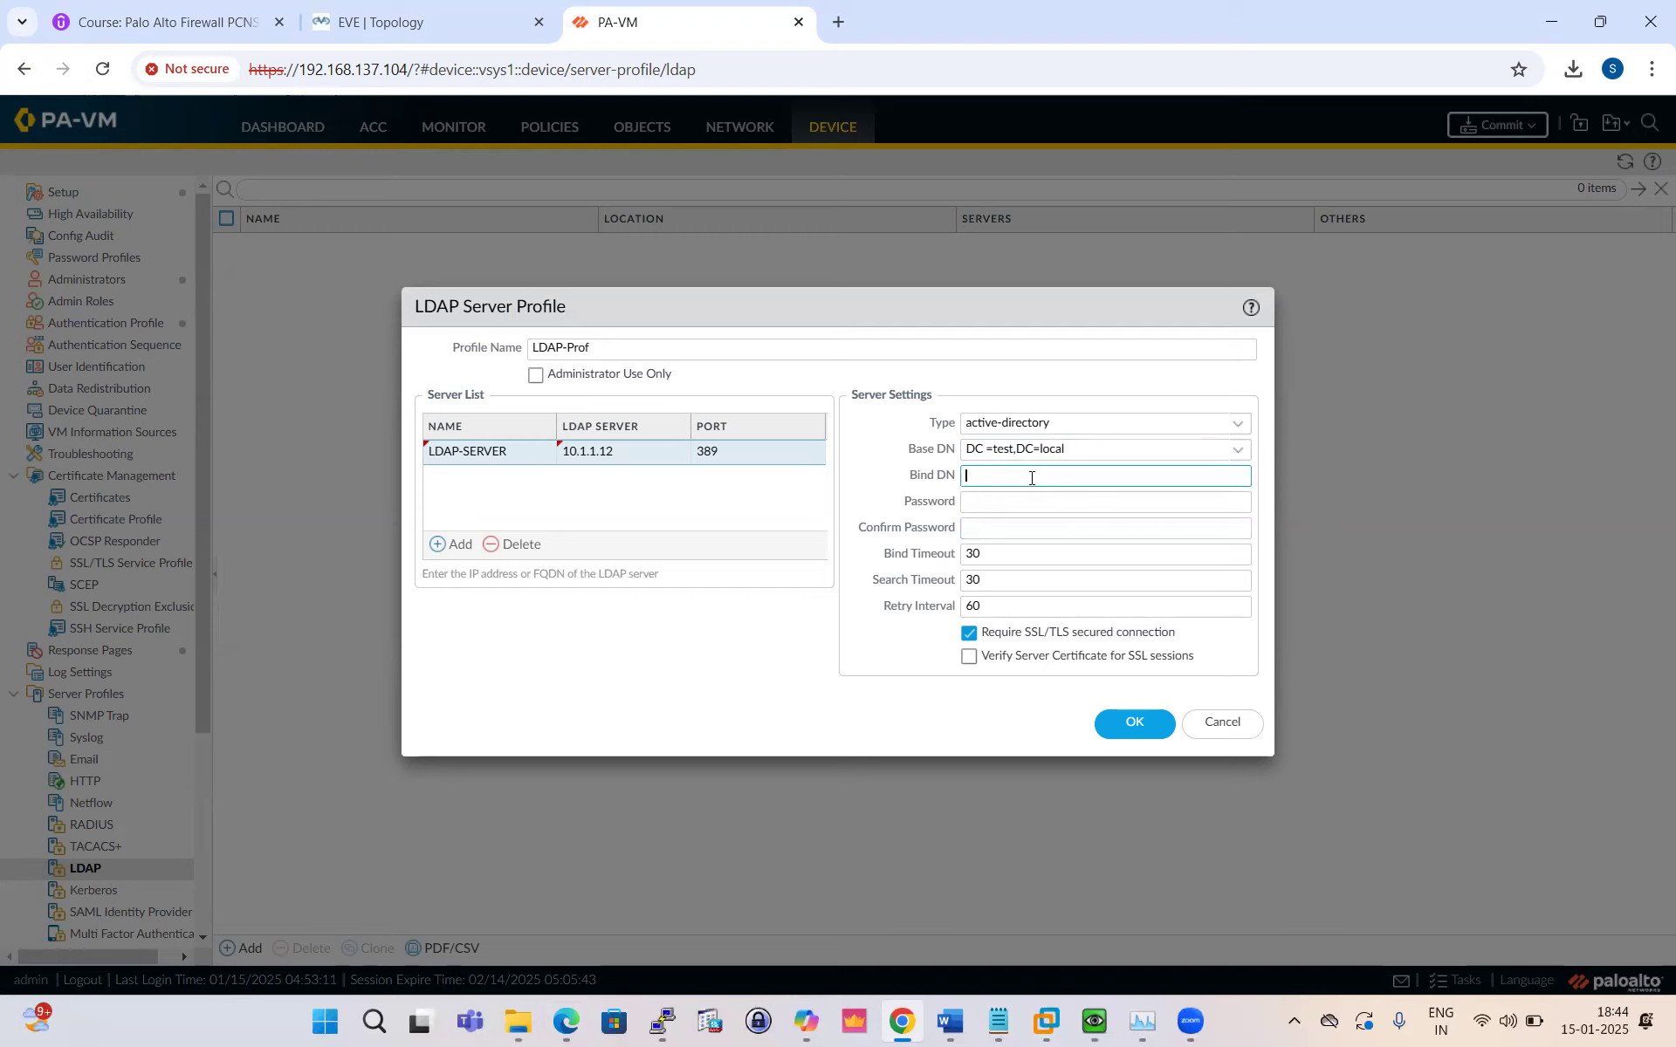
type("Palo@test.local")
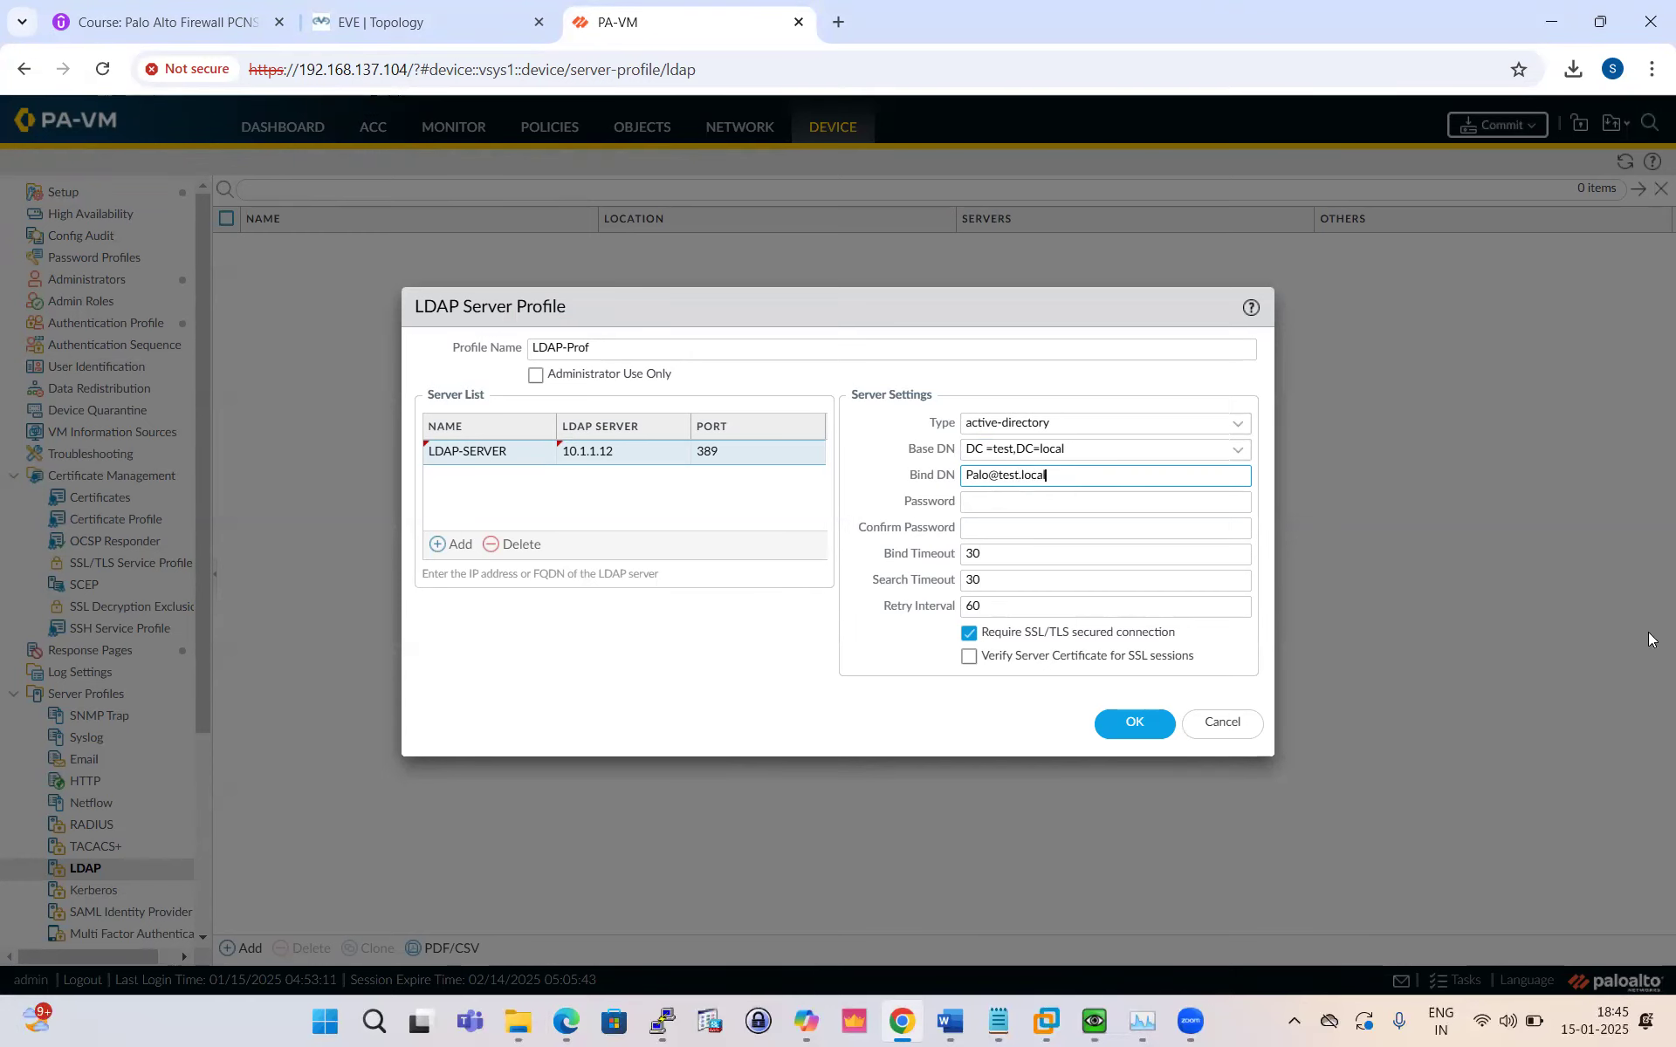
key("alt+Tab")
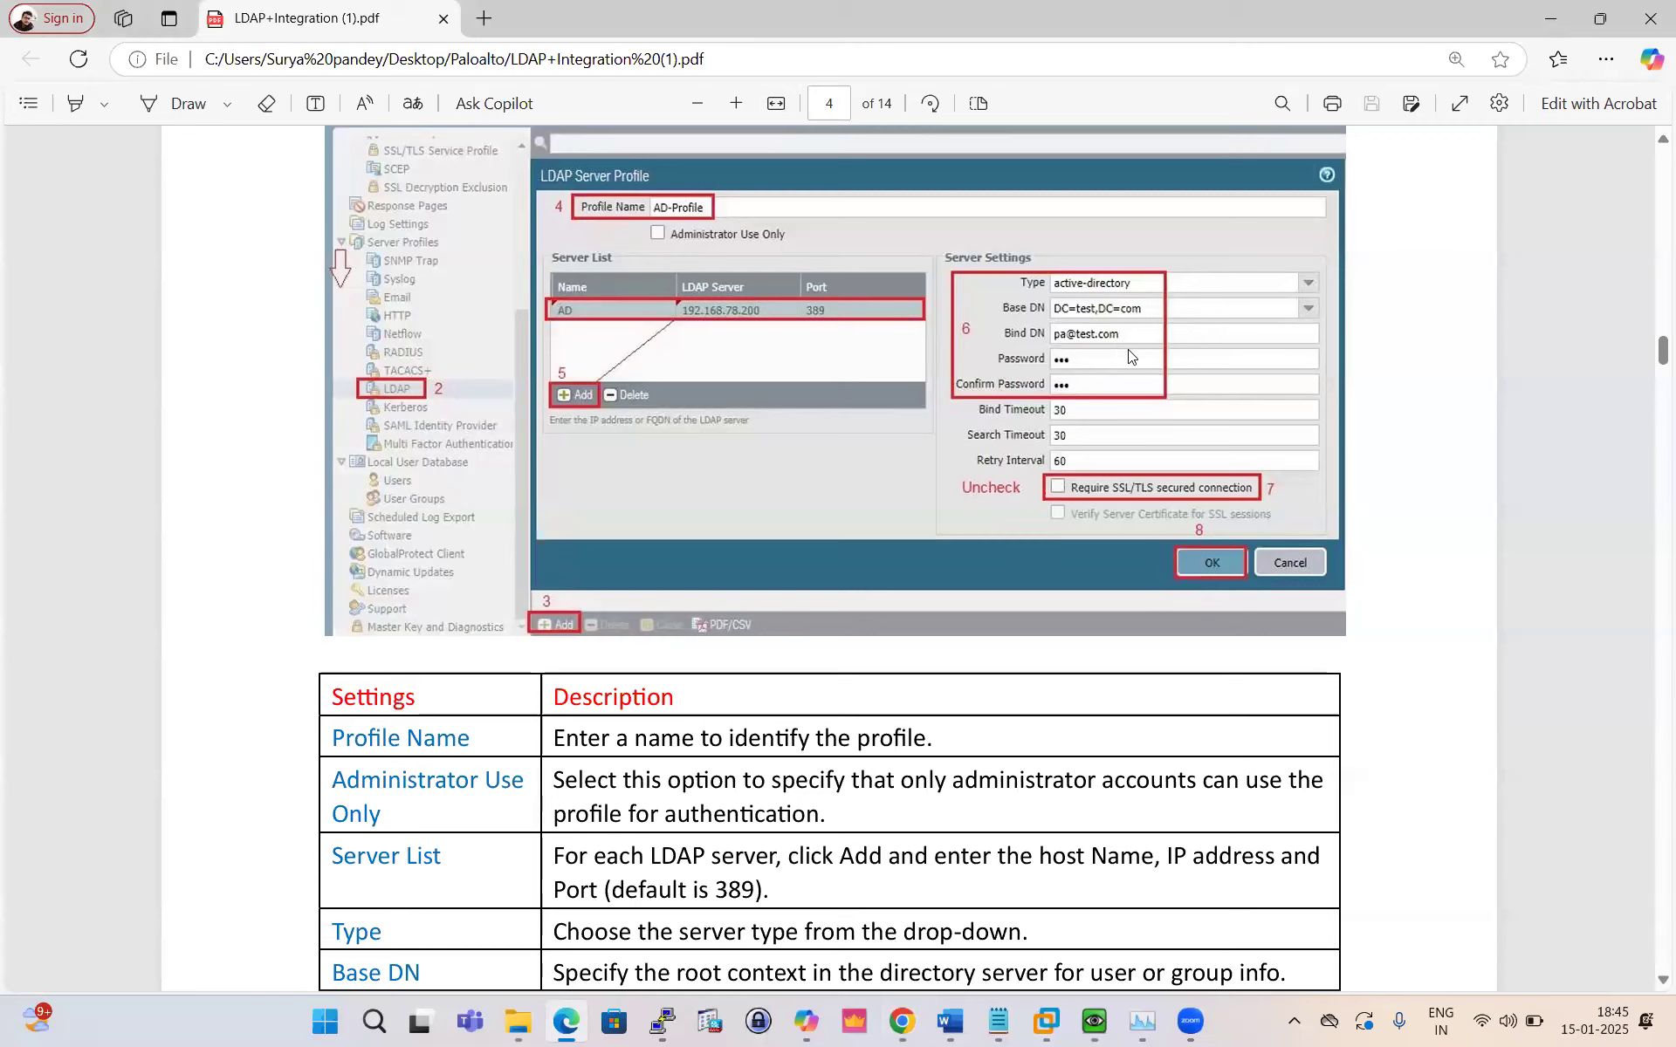
key("alt+Tab")
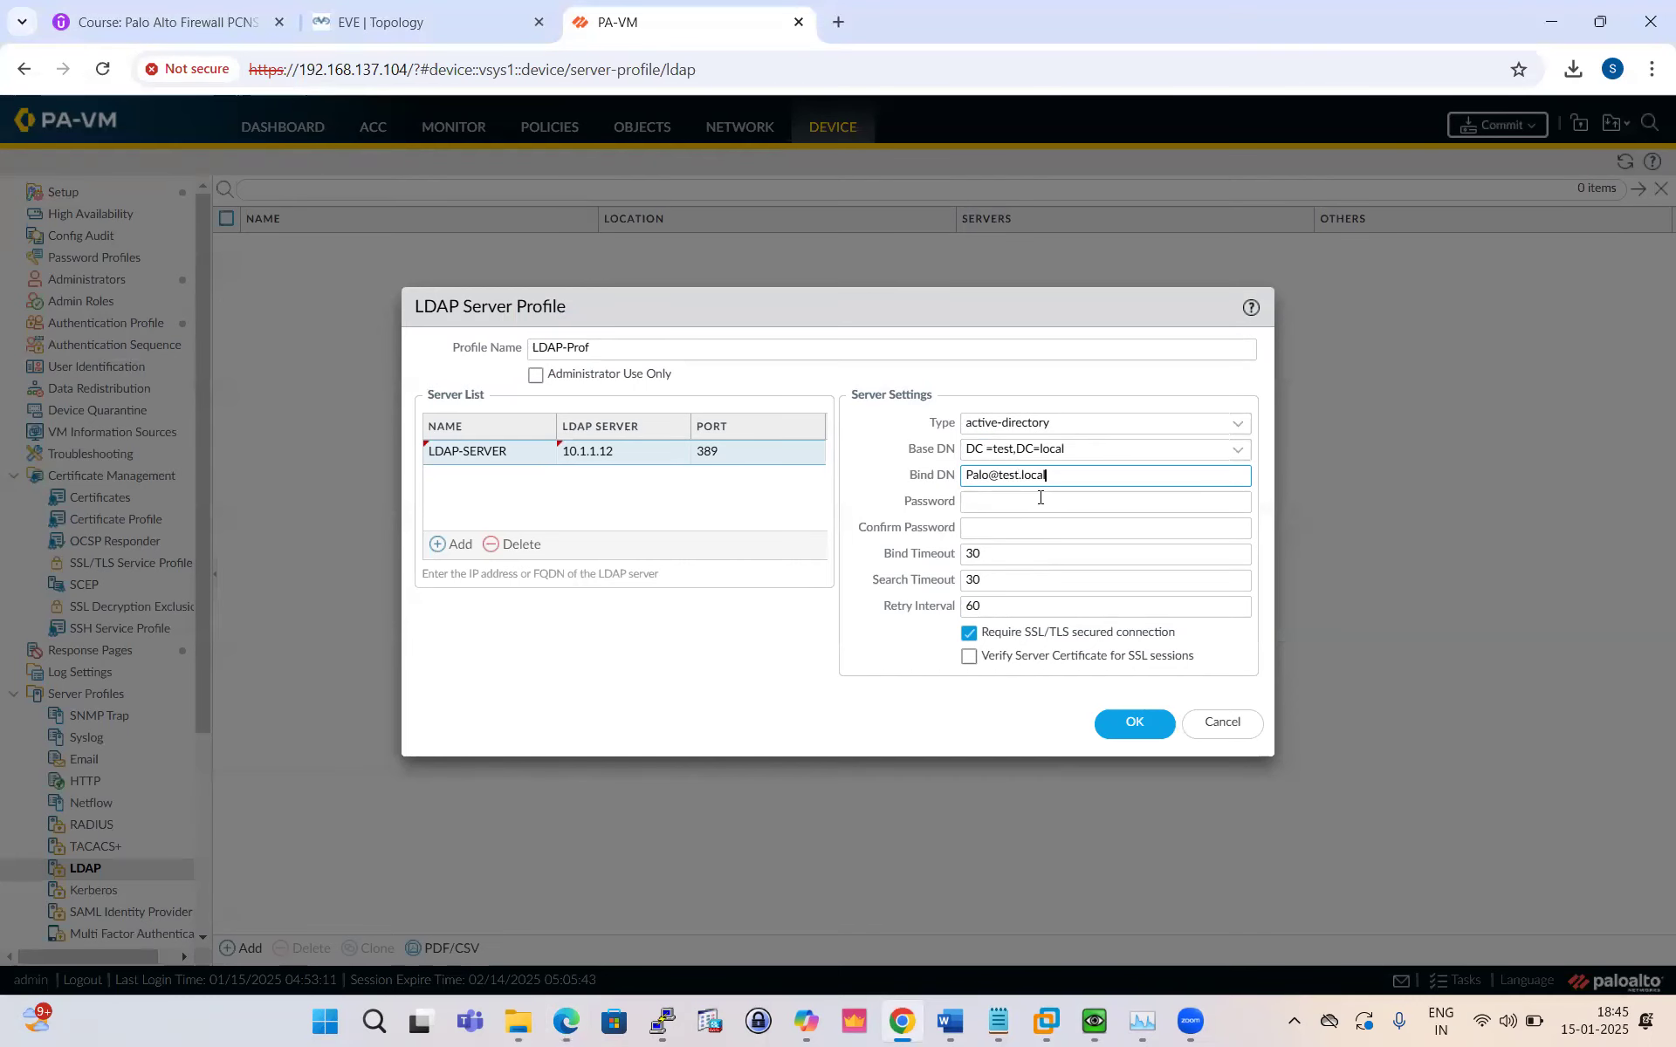
Step: Type the bind password in Password and Confirm Password
left_click(997, 506)
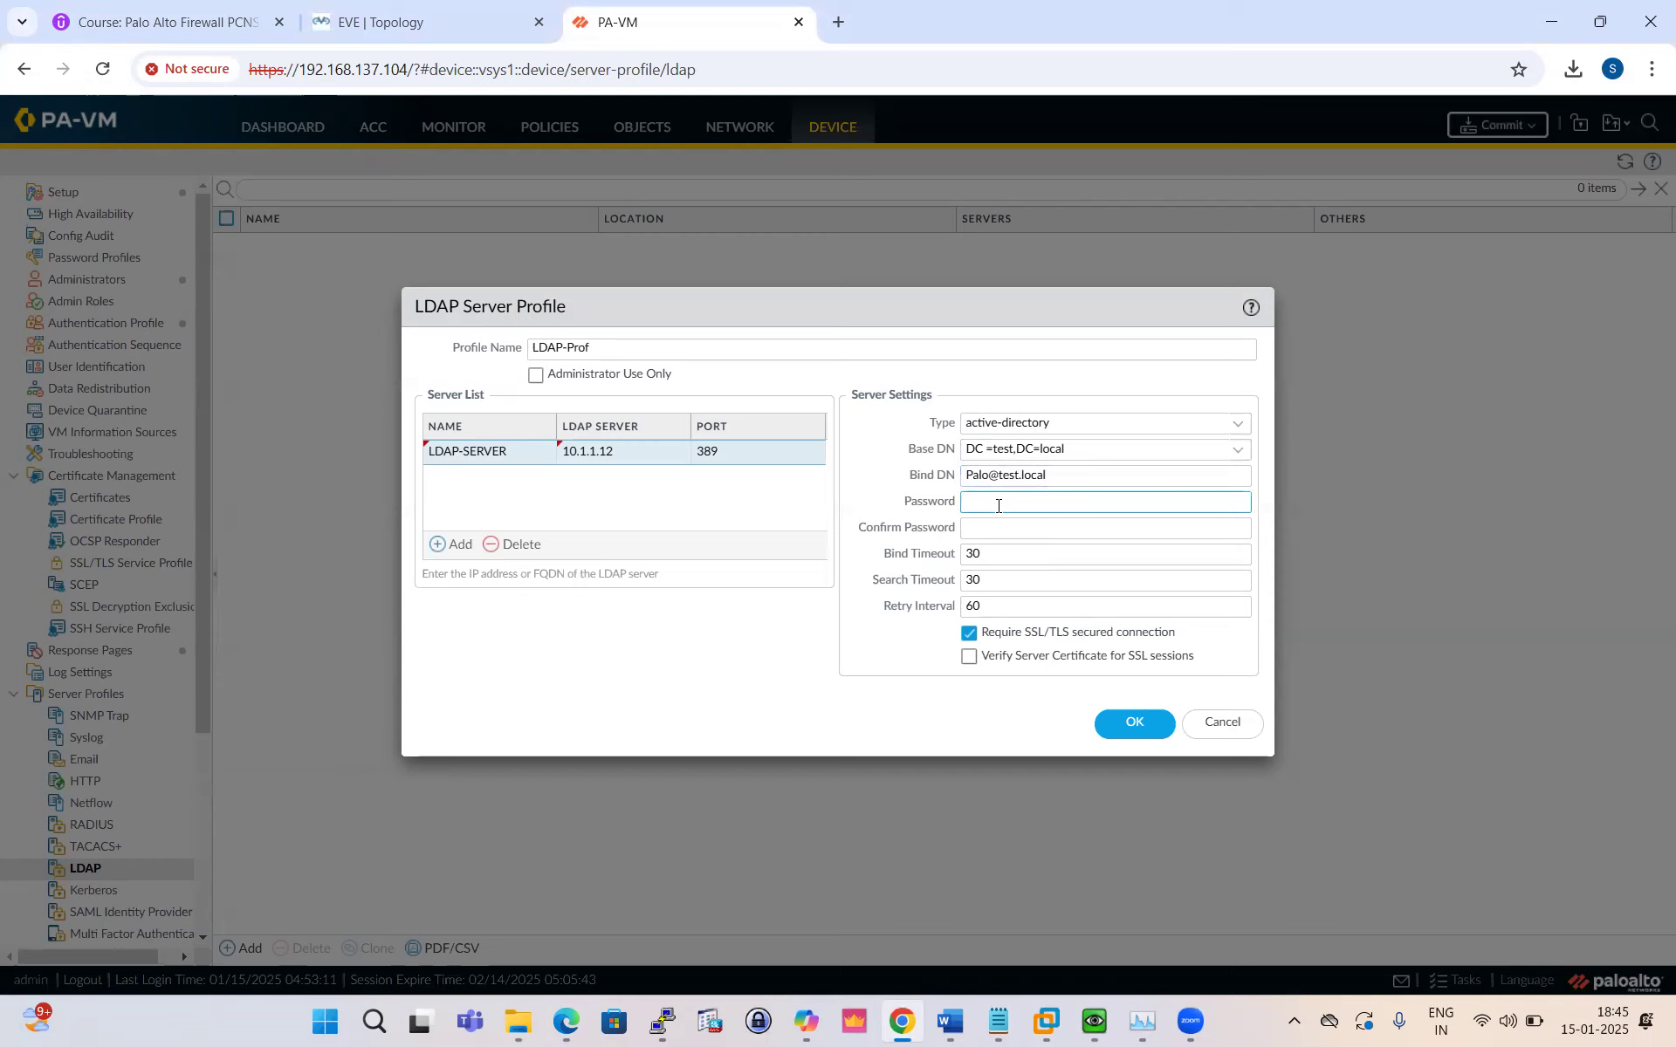
type("•••••")
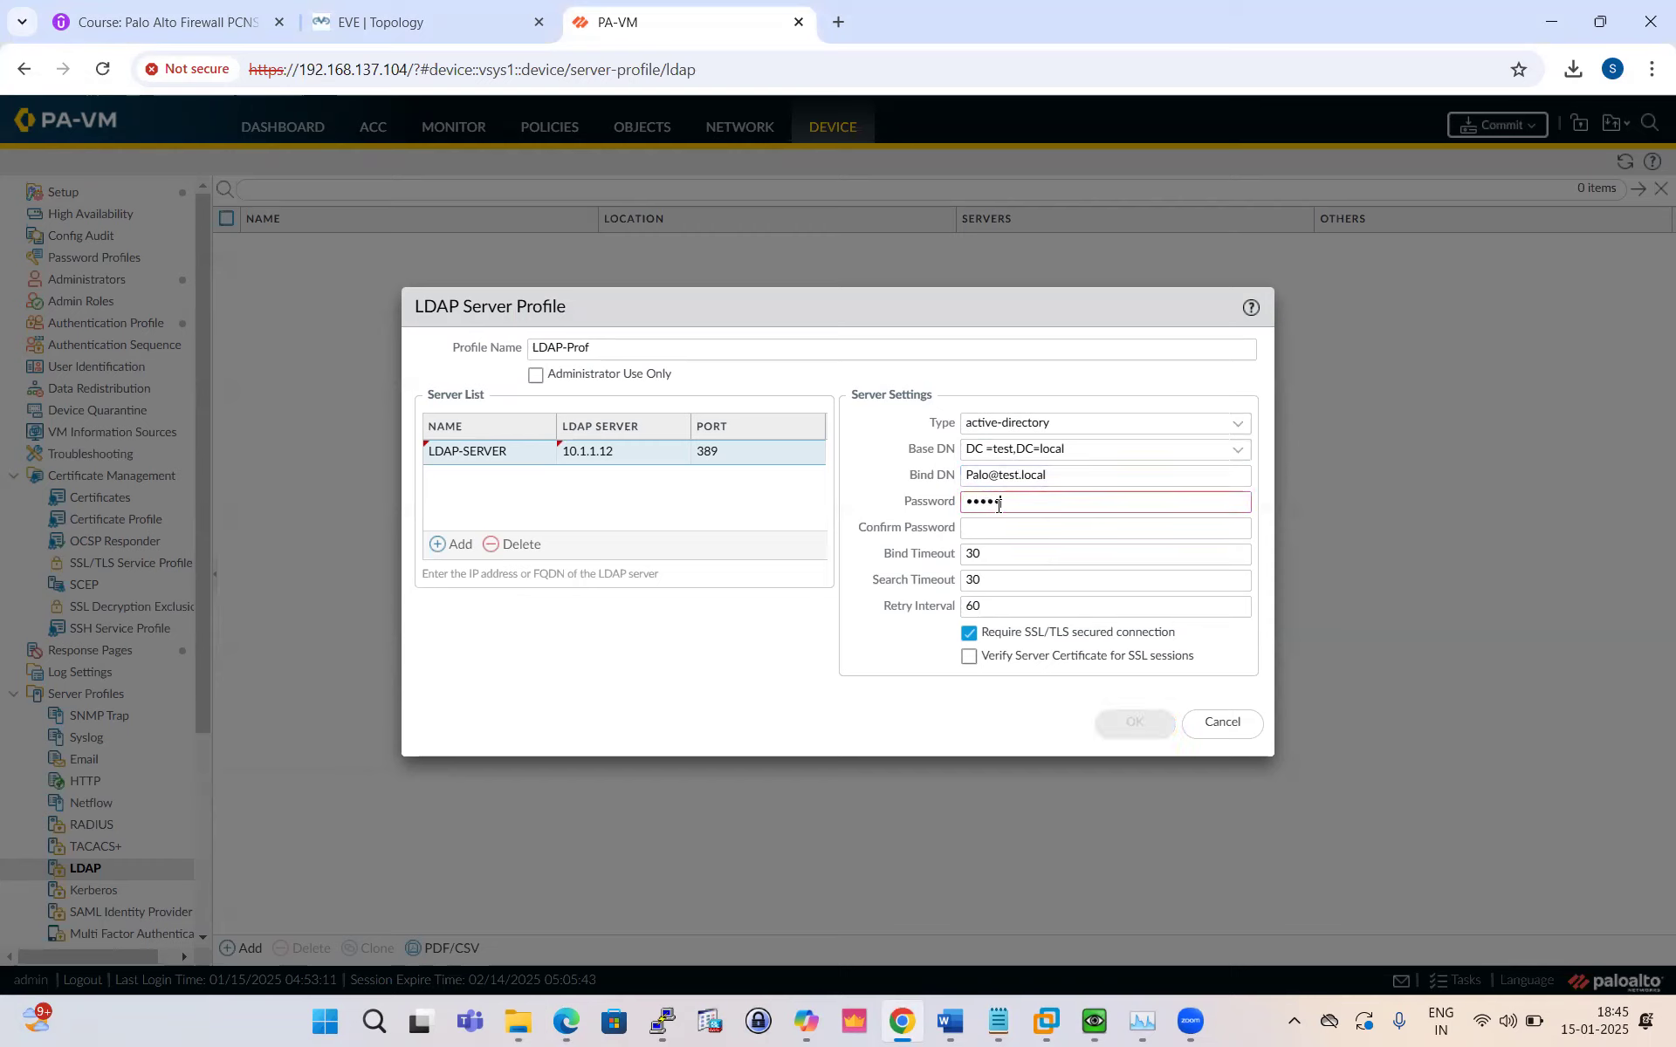
type("••••")
left_click(1005, 530)
type("•••••")
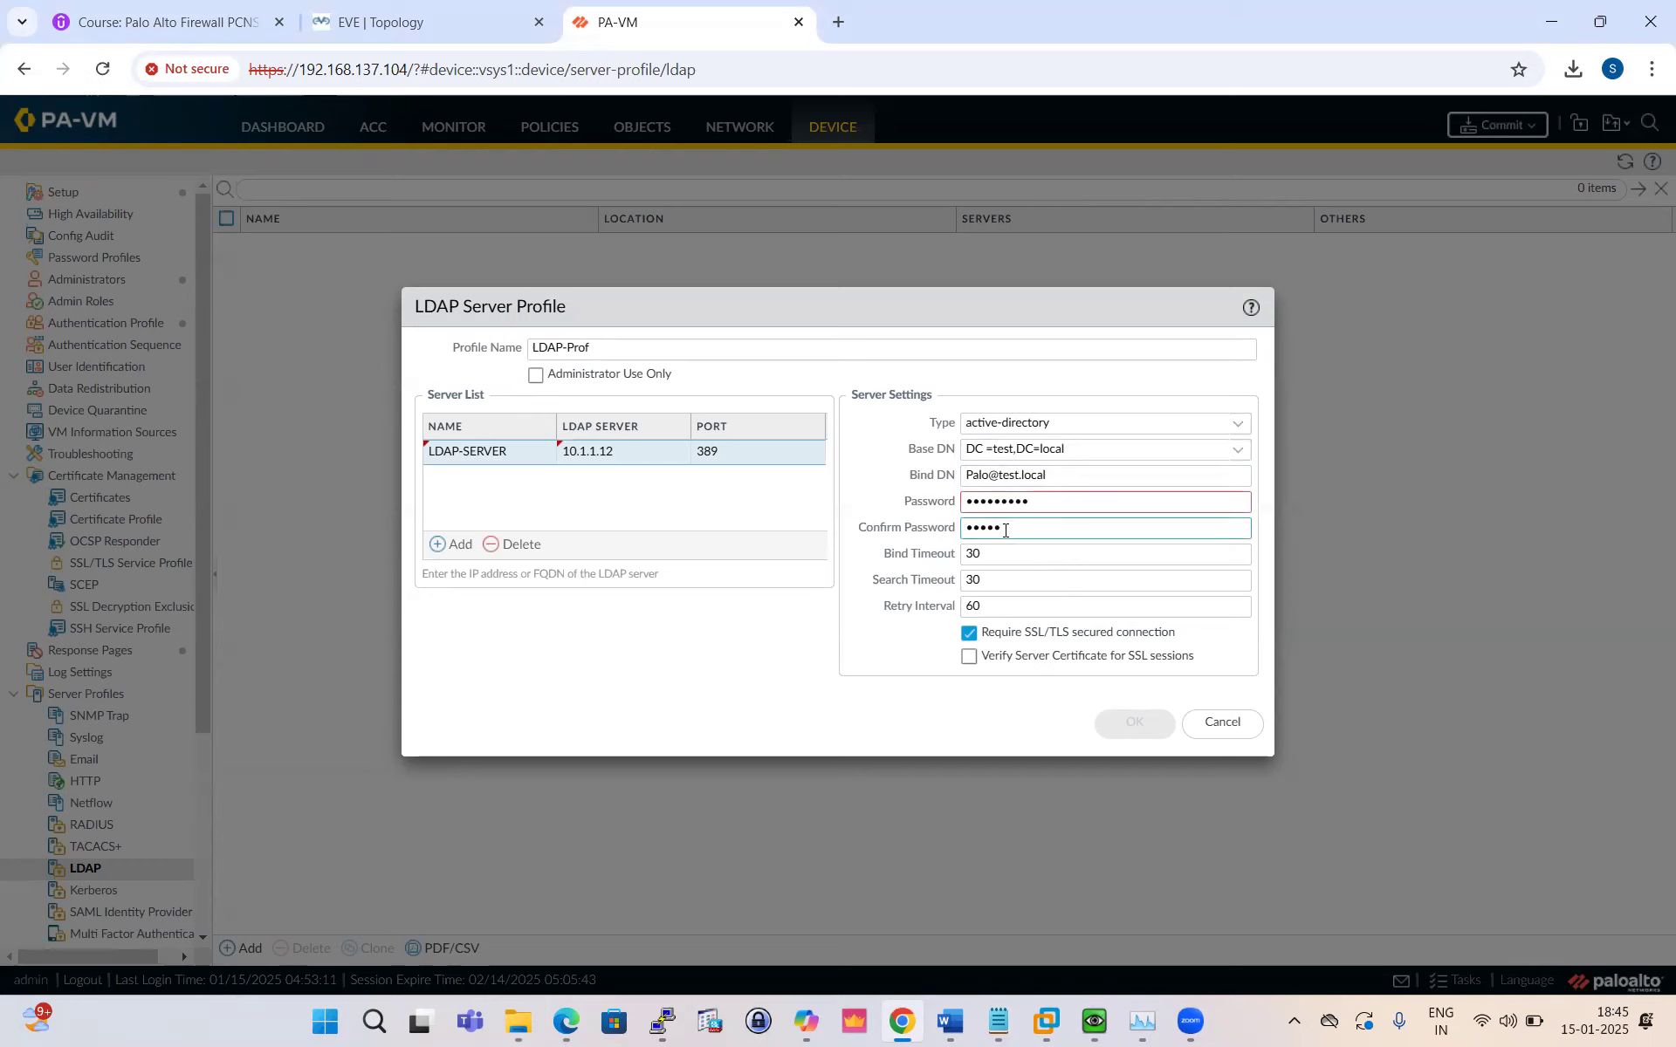
type("••••")
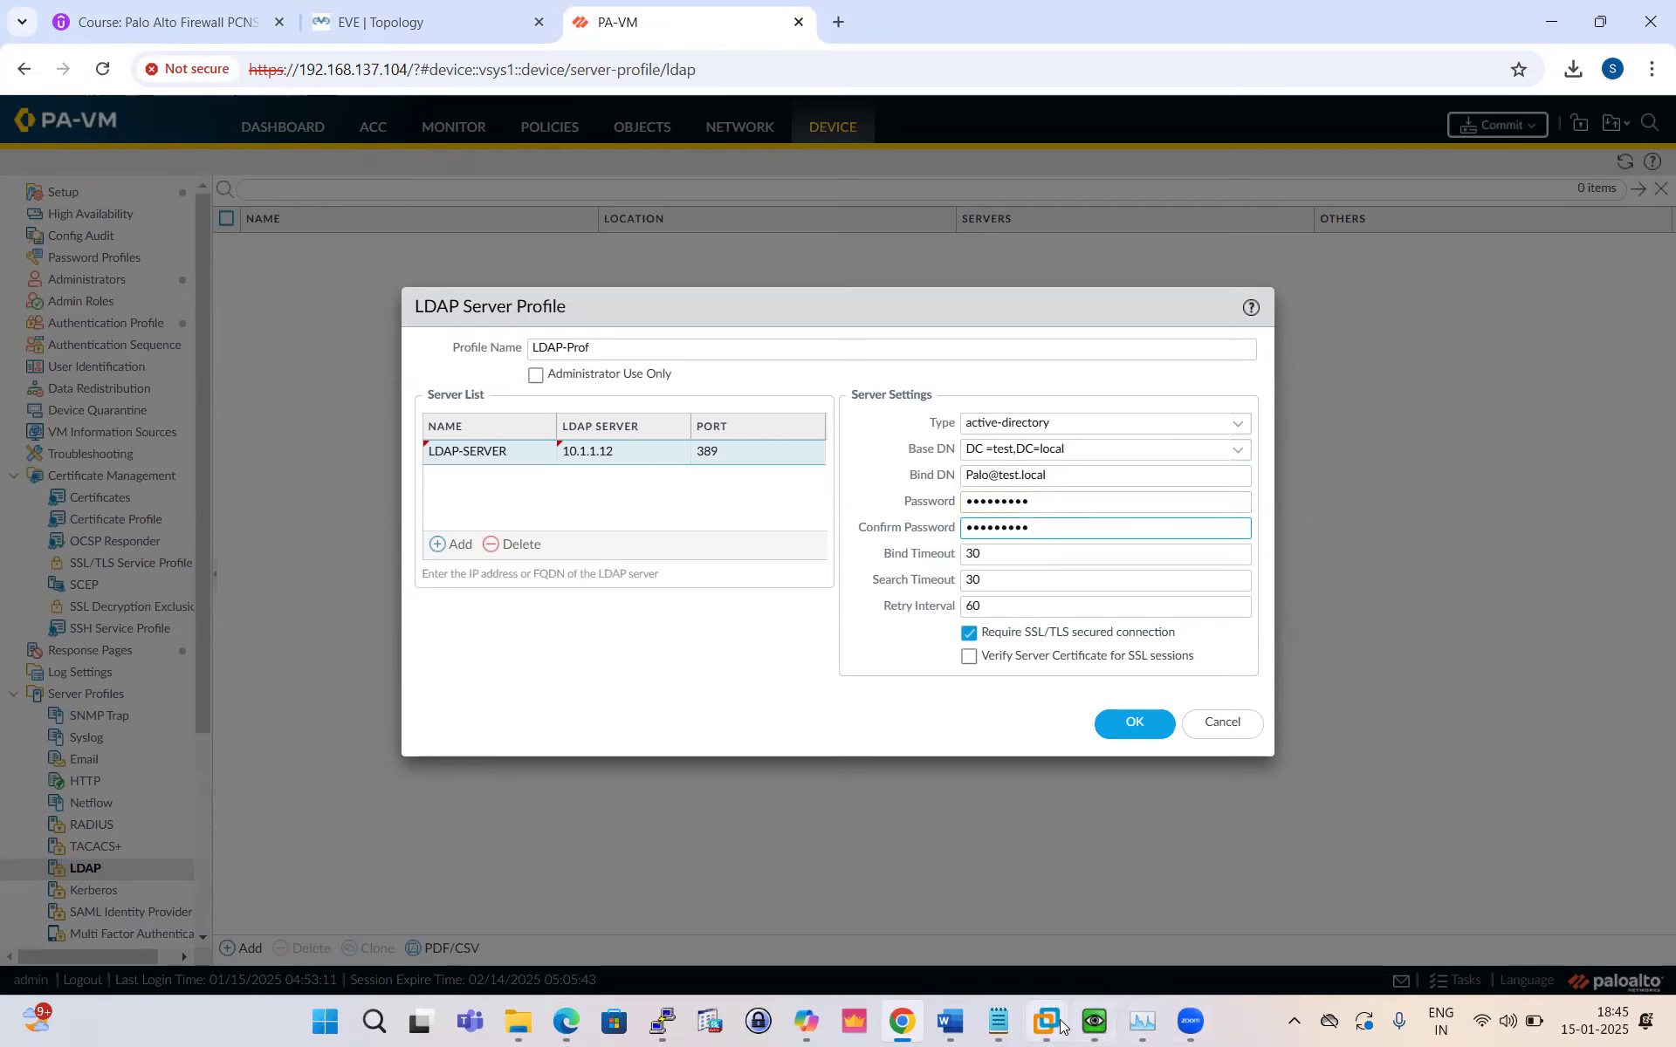
Step: Bring up the Windows Server VM and launch Server Manager
left_click(1095, 1024)
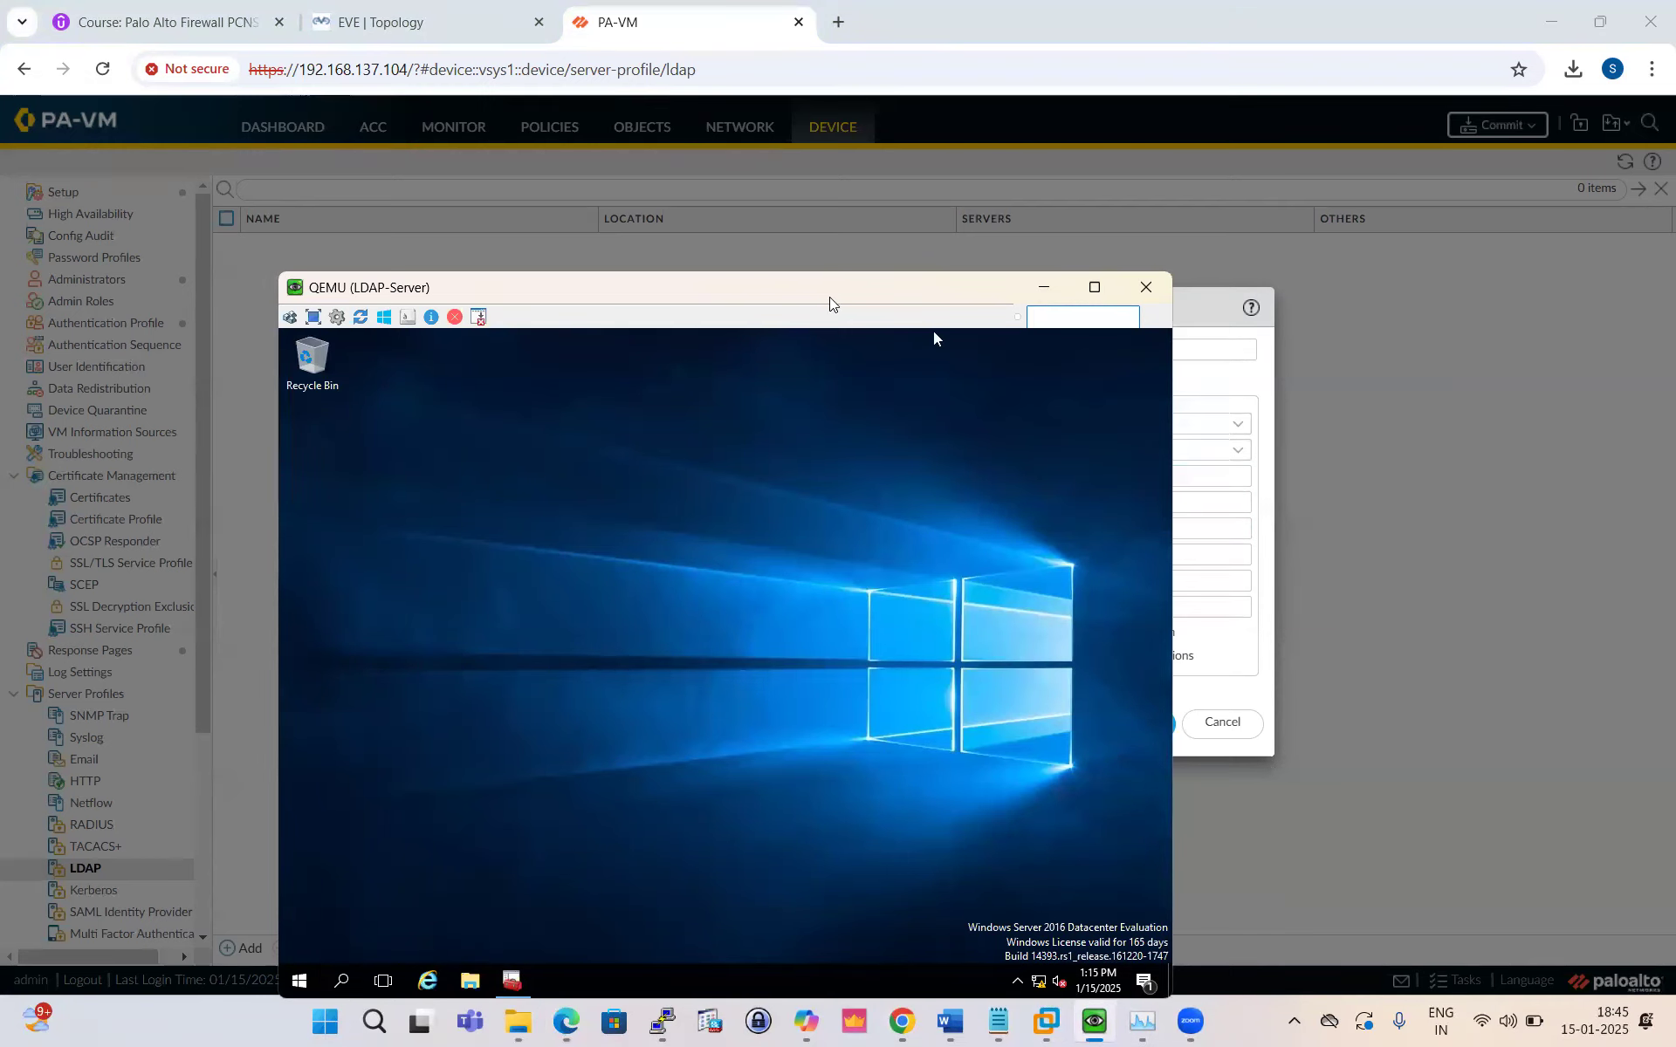
left_click_drag(840, 284, 897, 103)
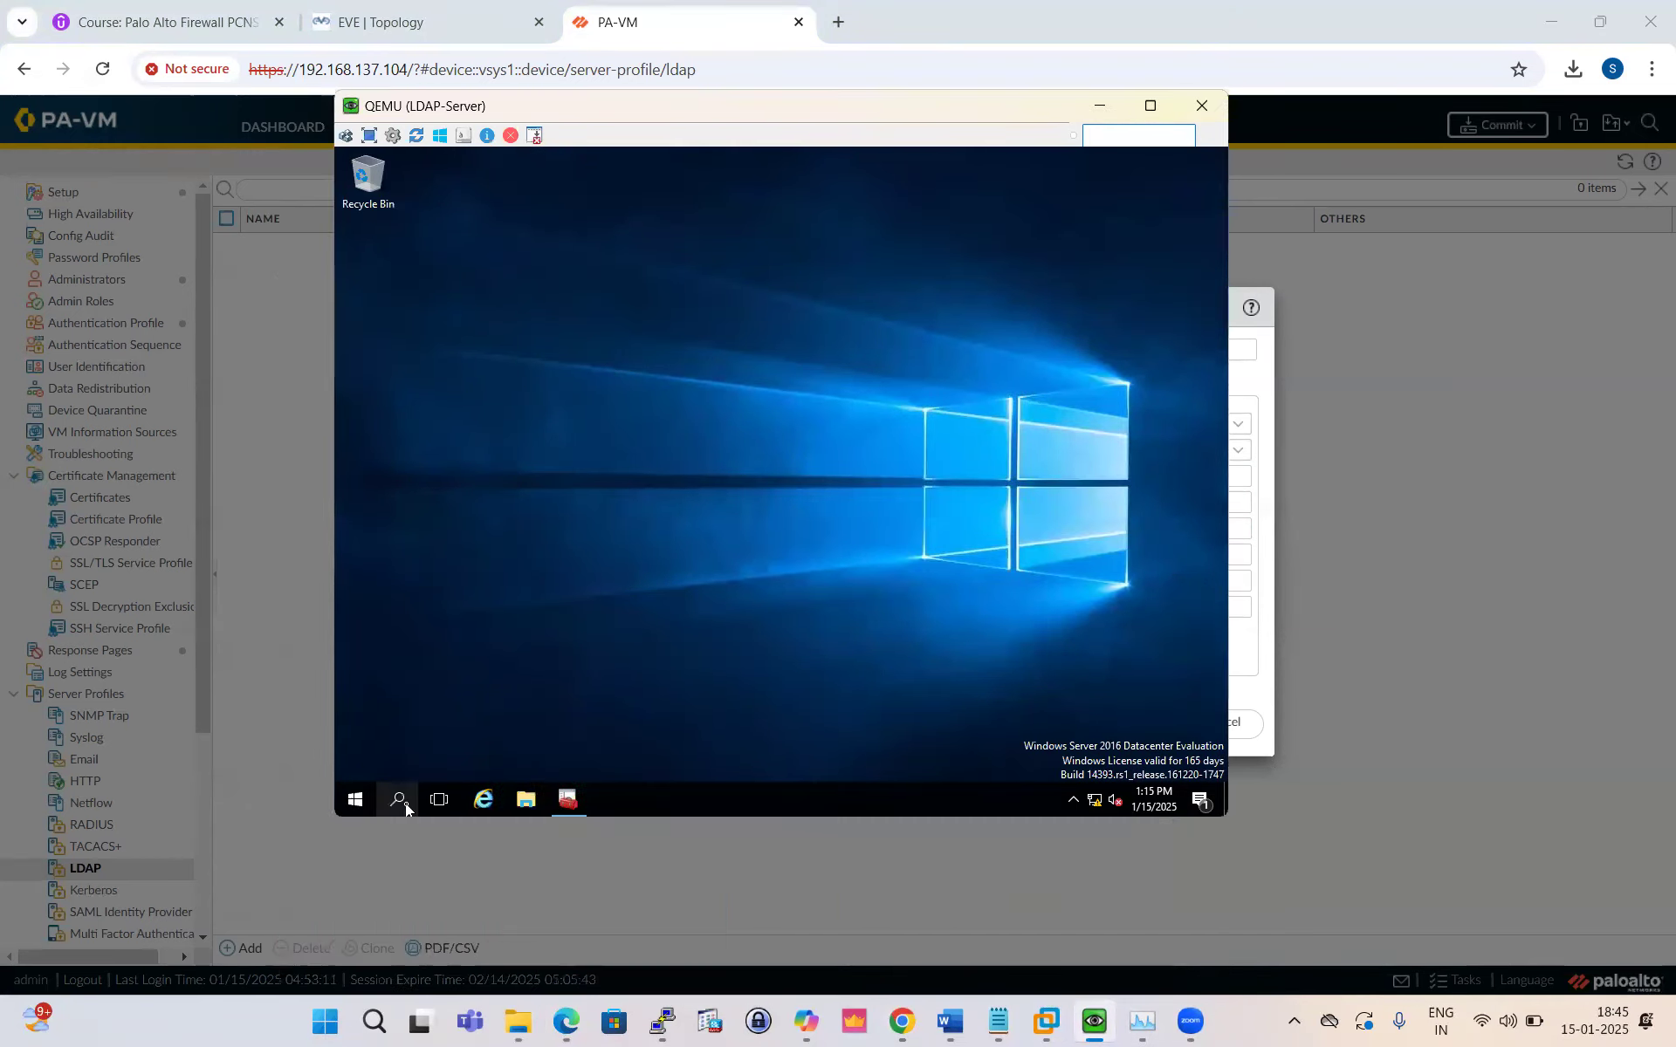
left_click(405, 803)
type("er")
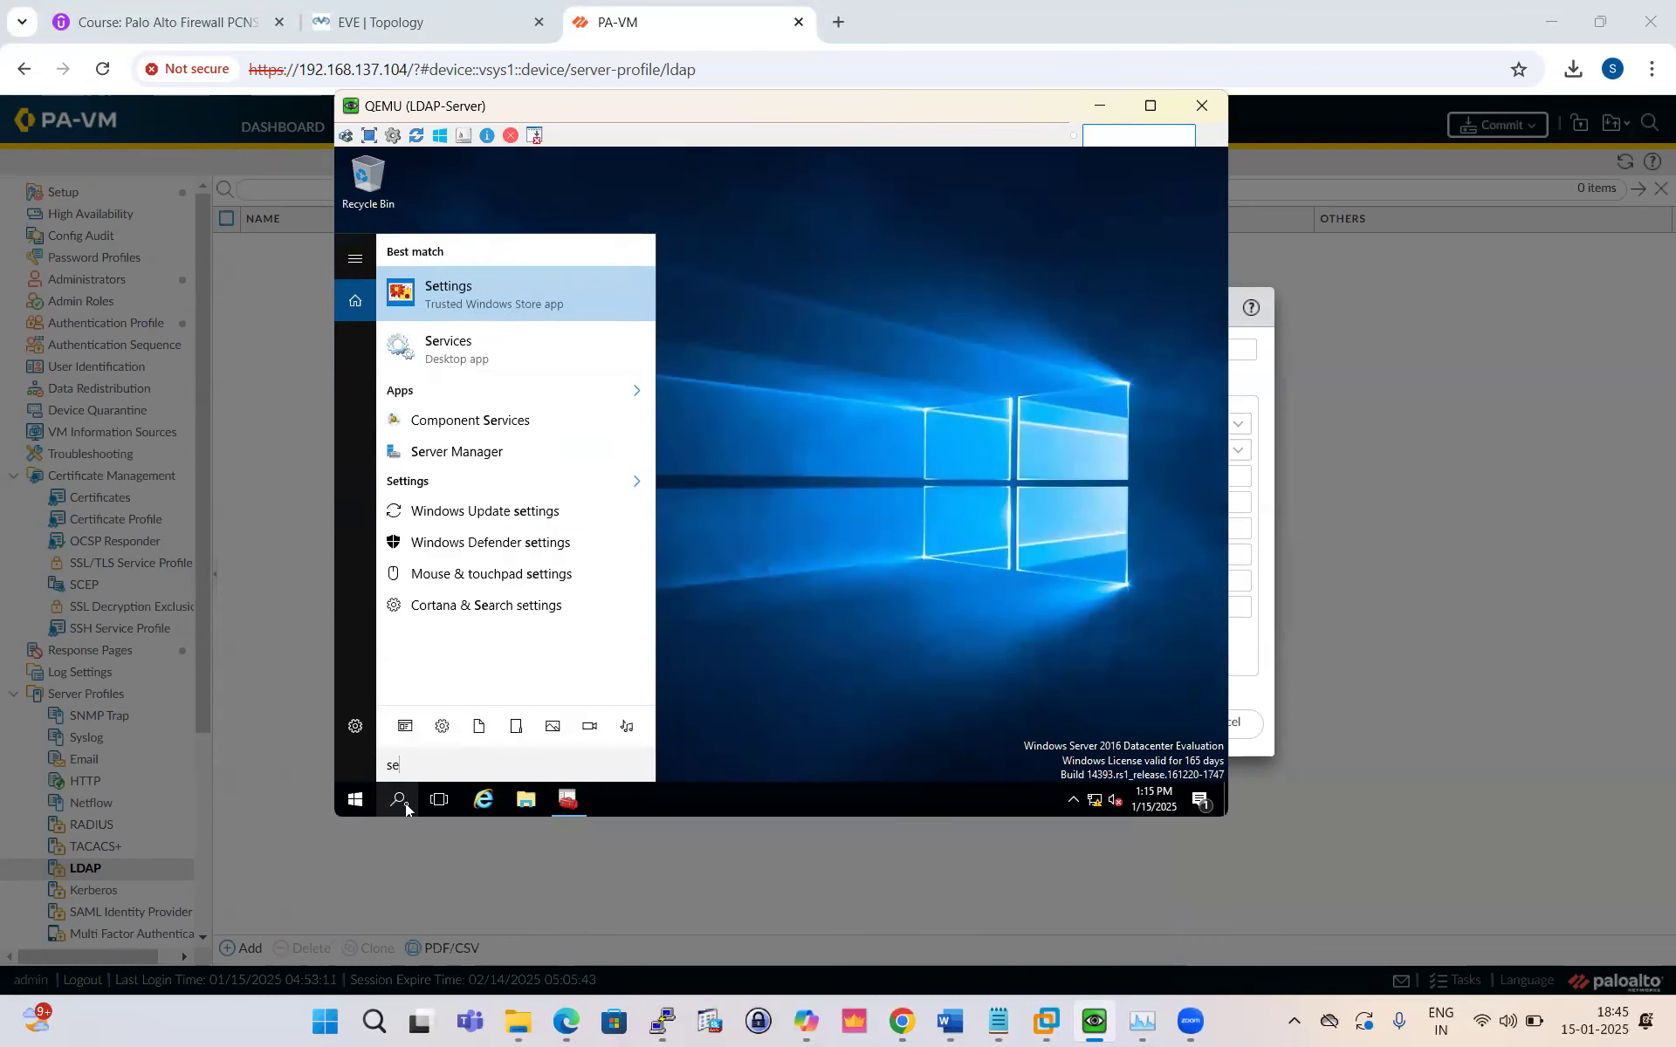
left_click(457, 451)
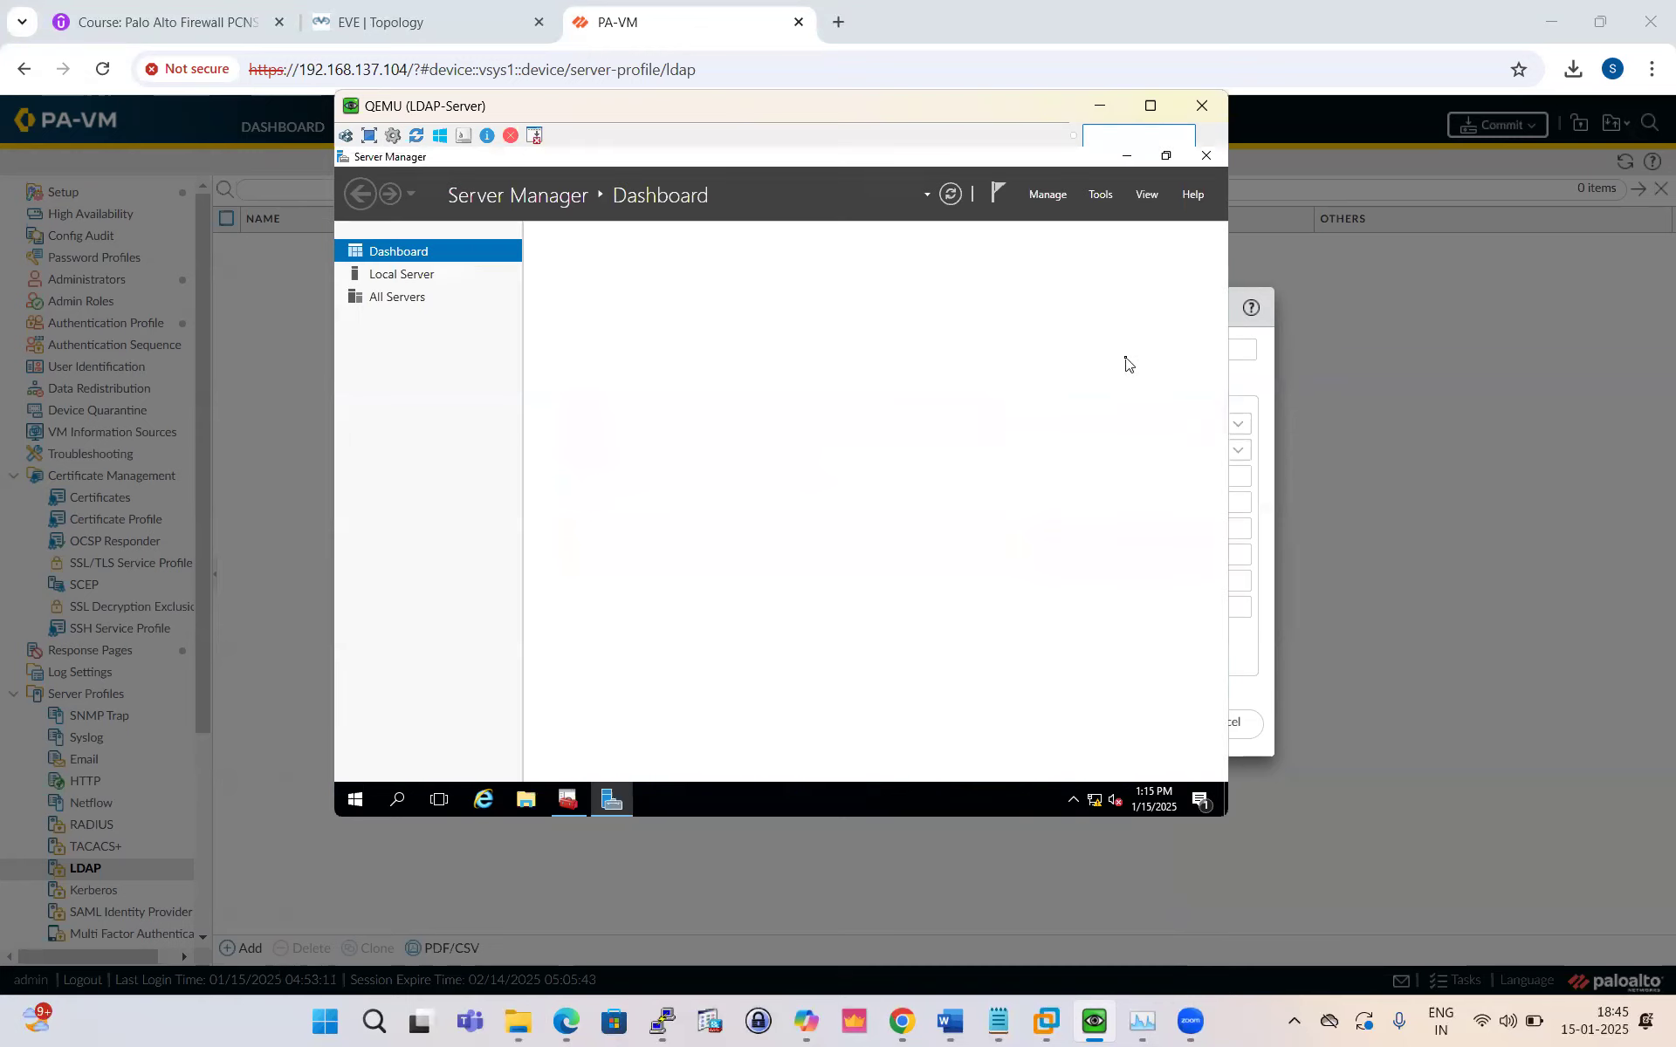
Step: Open Active Directory Users and Computers and select the bind user in the PA container
left_click(1100, 201)
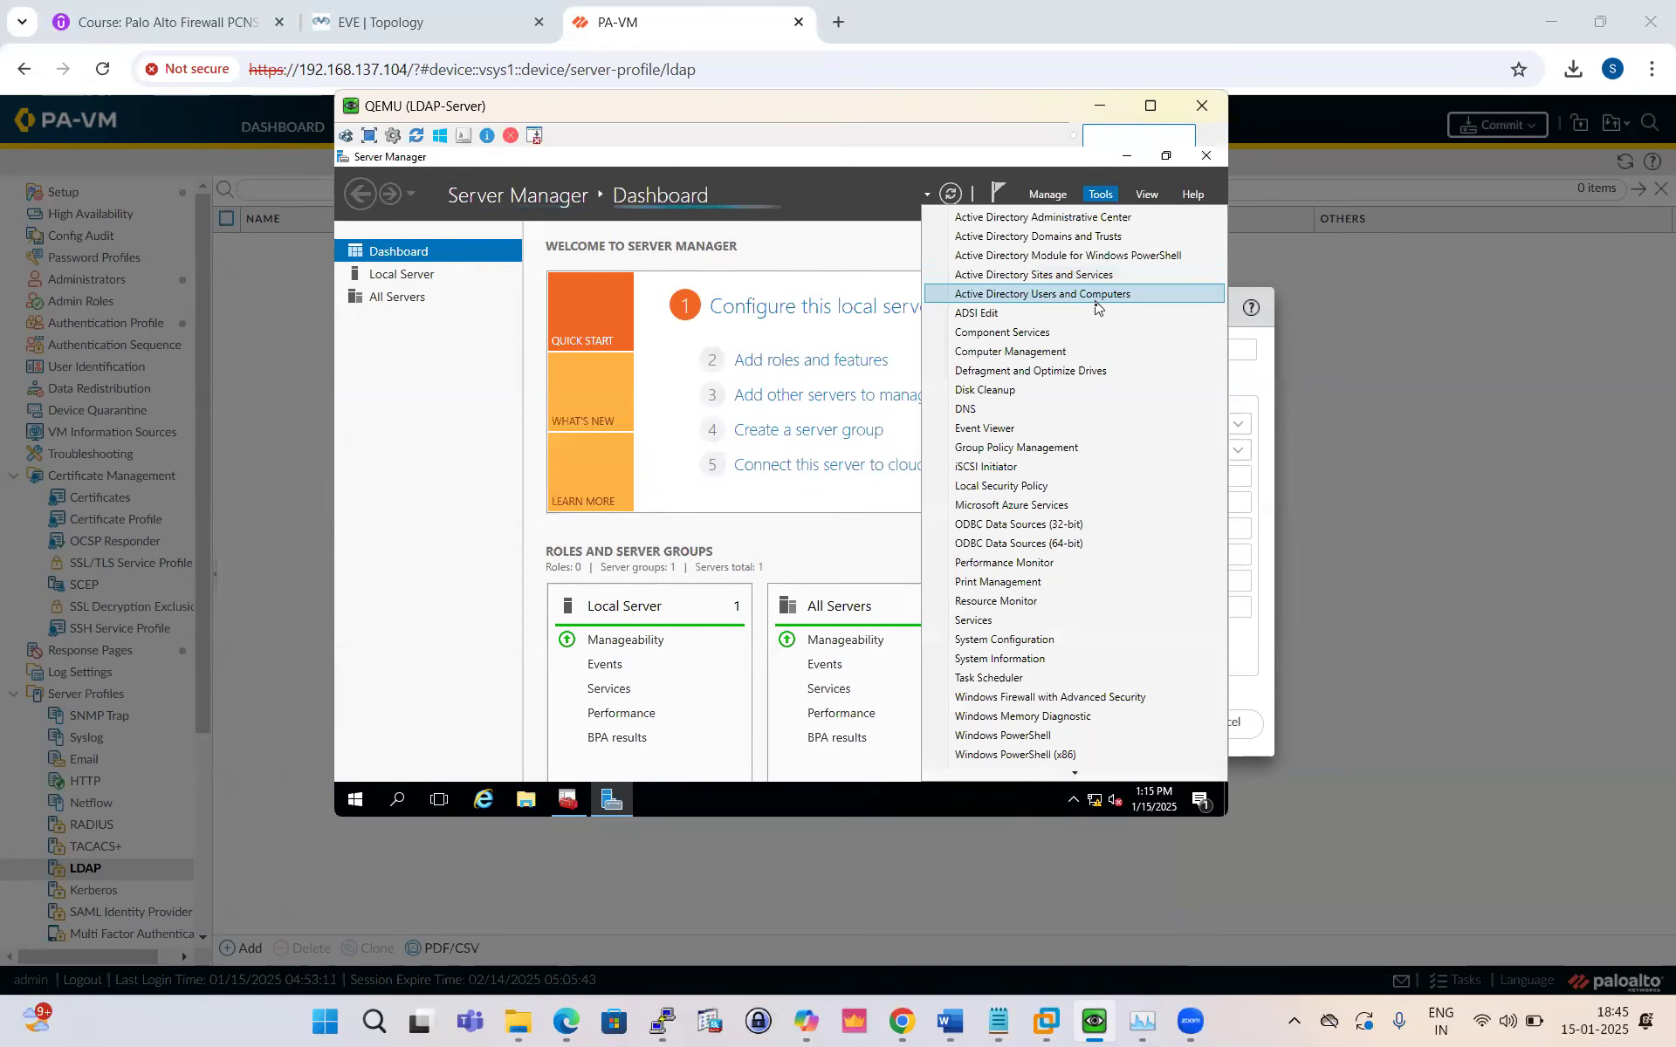
left_click(1087, 295)
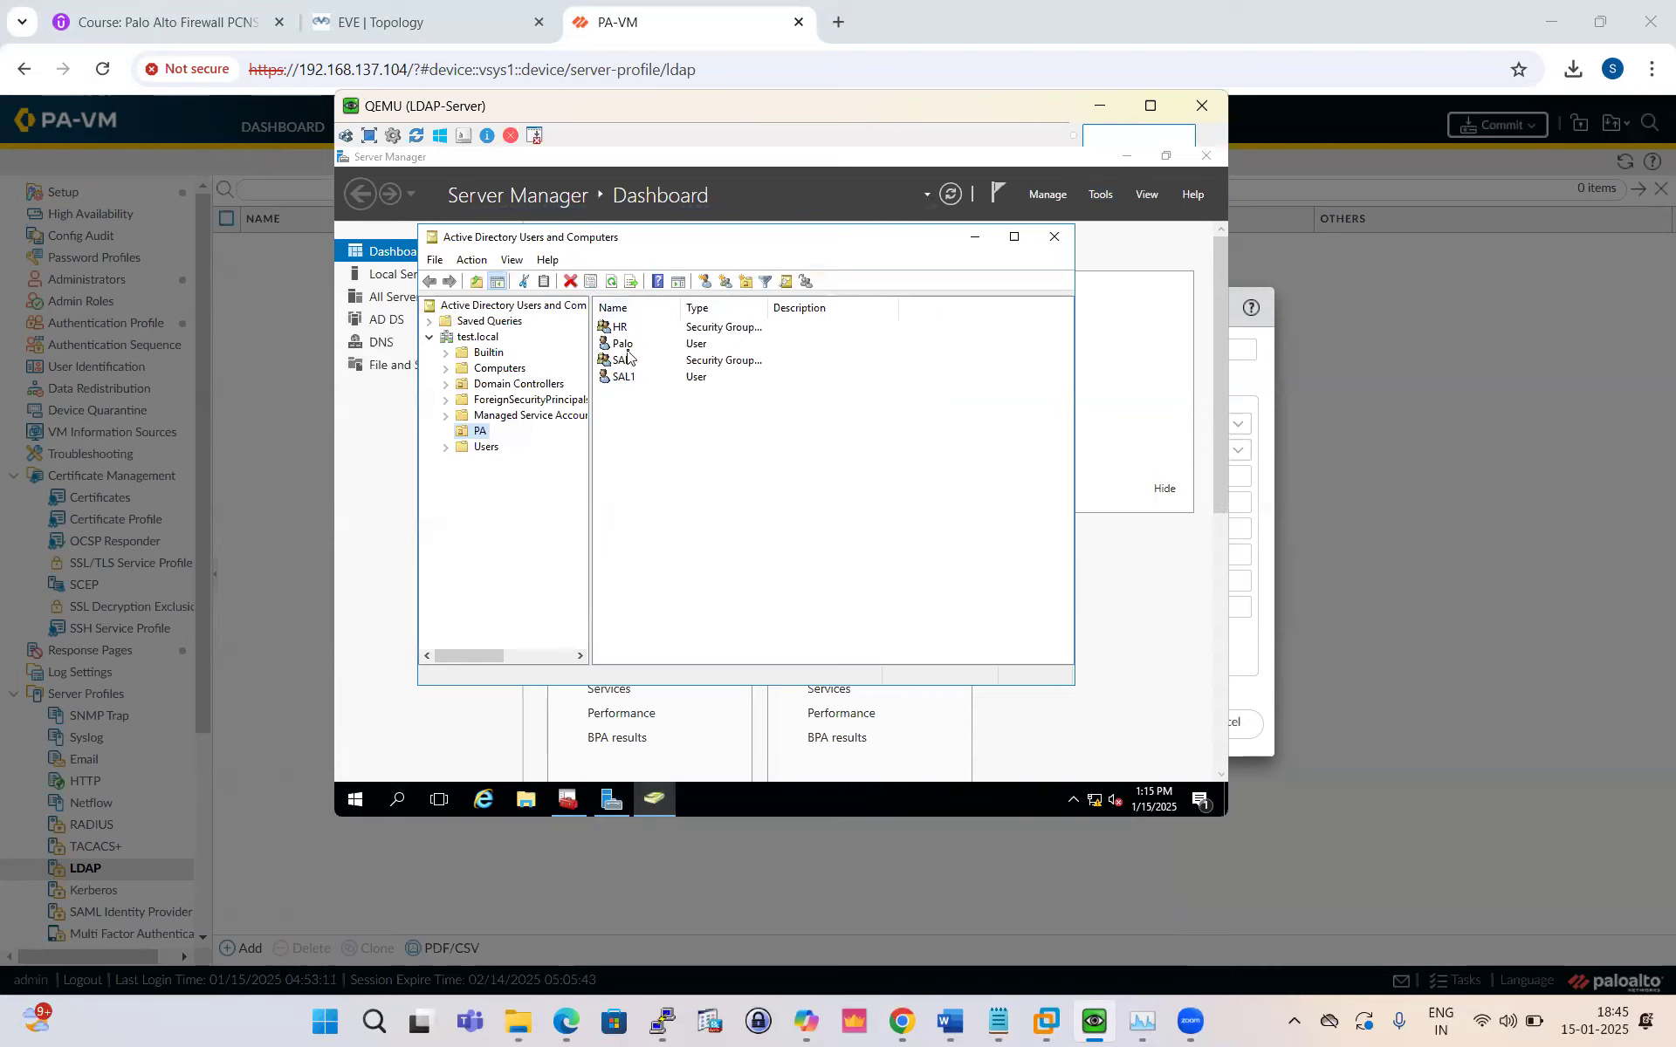
left_click(625, 345)
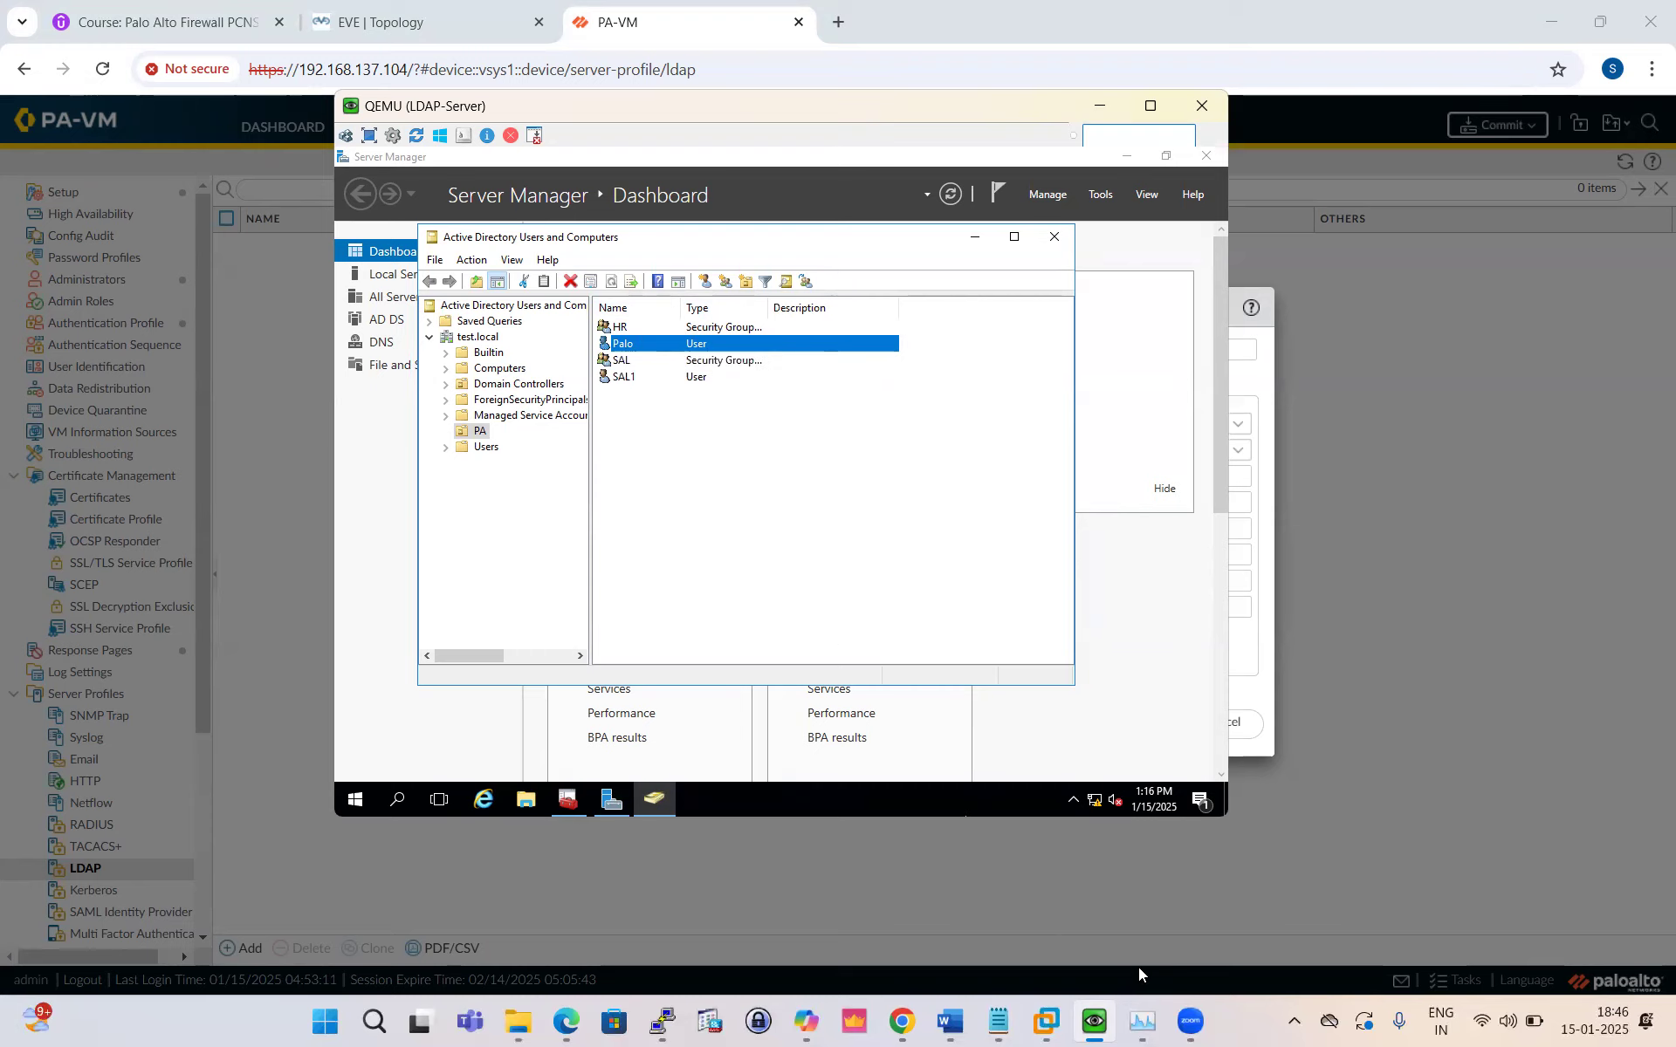
left_click(903, 1021)
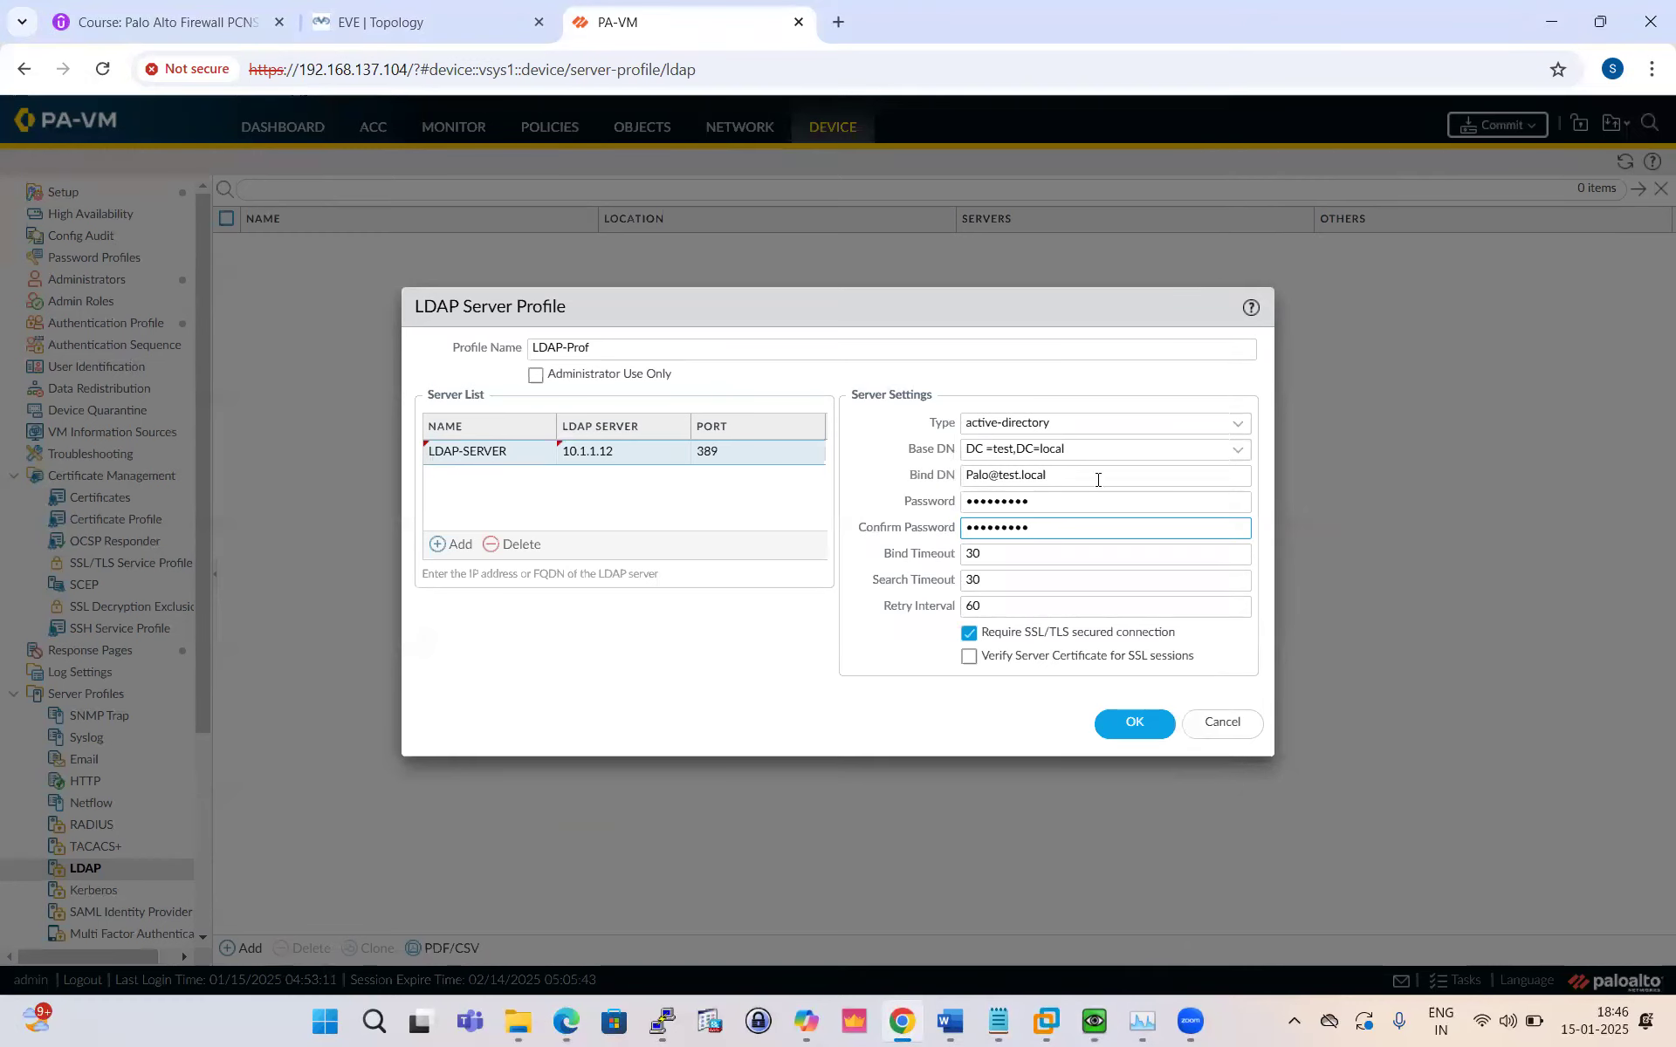
Step: Turn off Require SSL/TLS secured connection and save the LDAP-Prof profile
left_click(583, 503)
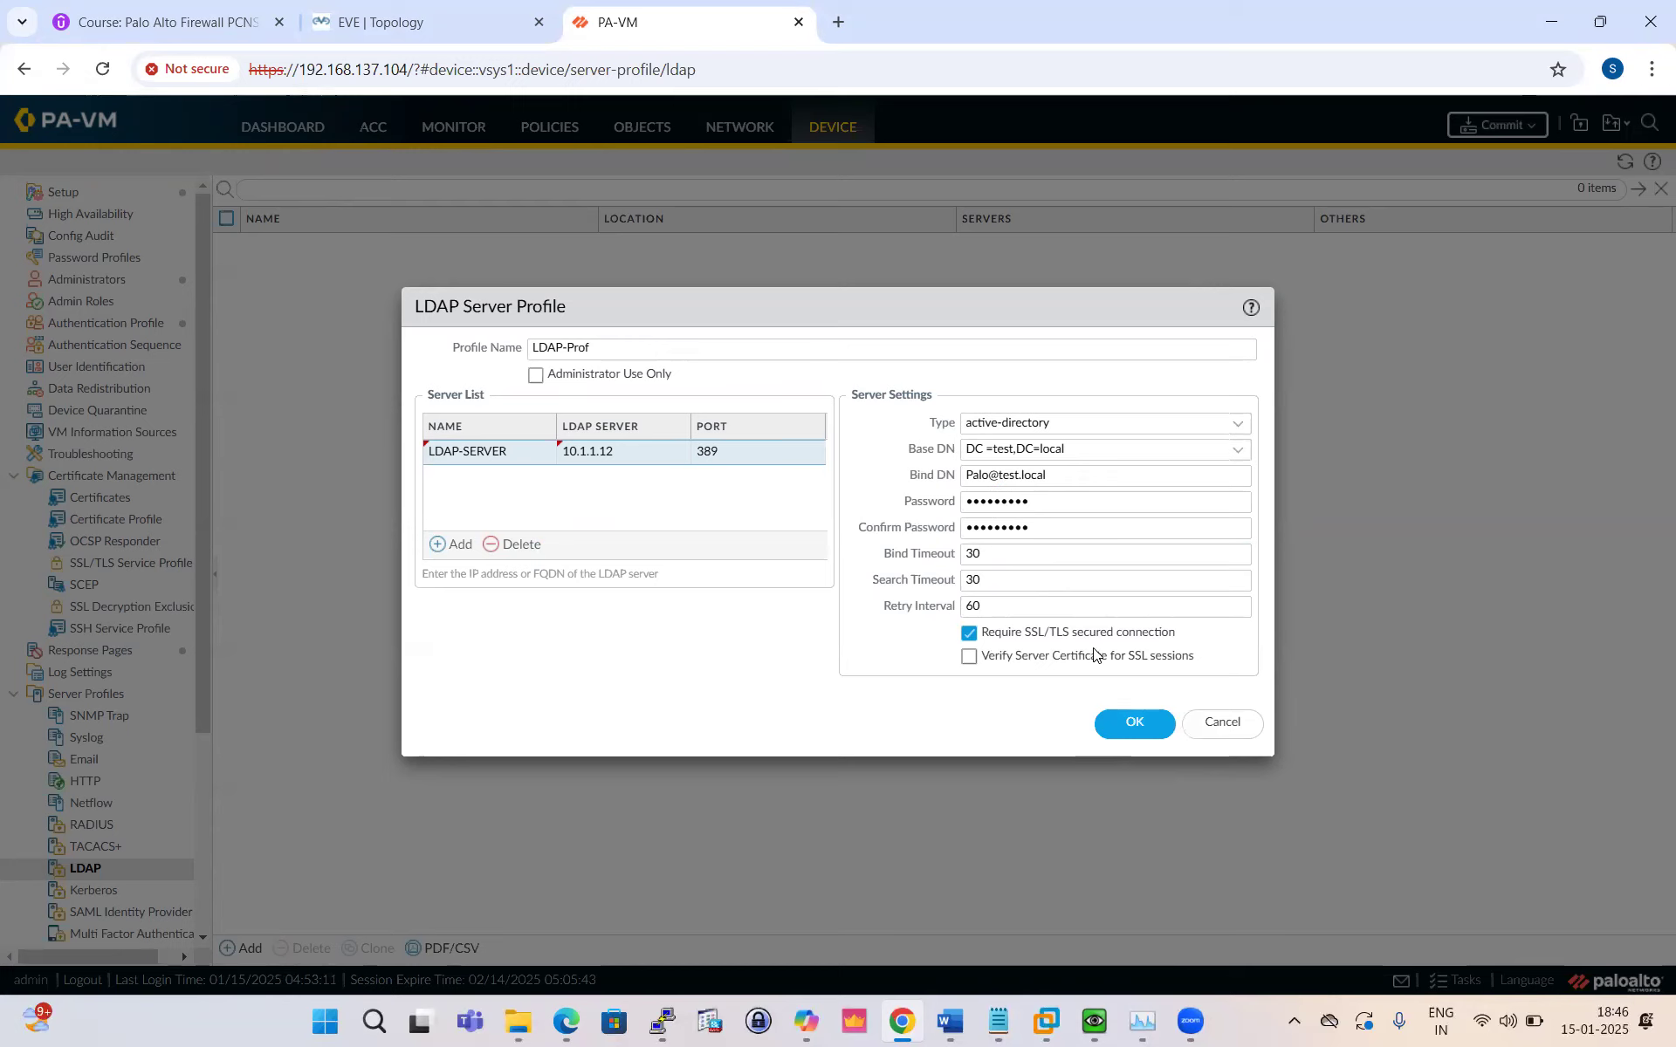
left_click(969, 634)
left_click(1129, 727)
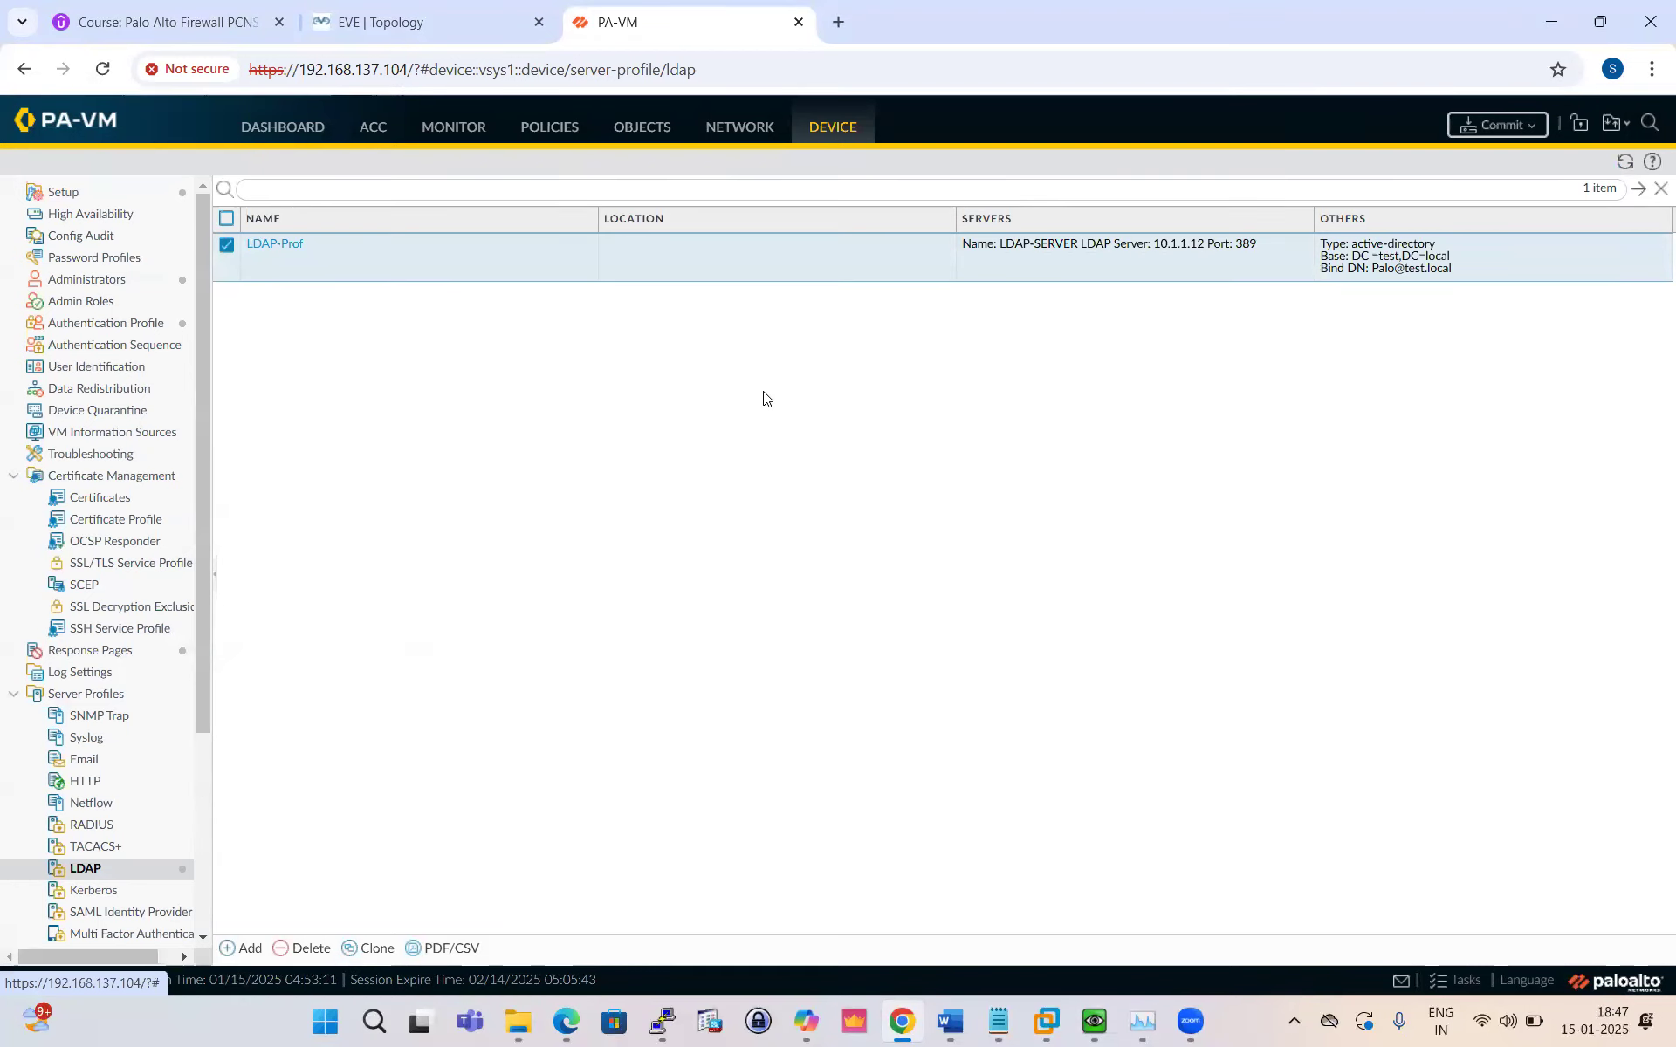
Step: Find the guide's Create LDAP Authentication Profile step on page 5, then open Device > Authentication Profile
left_click(567, 1021)
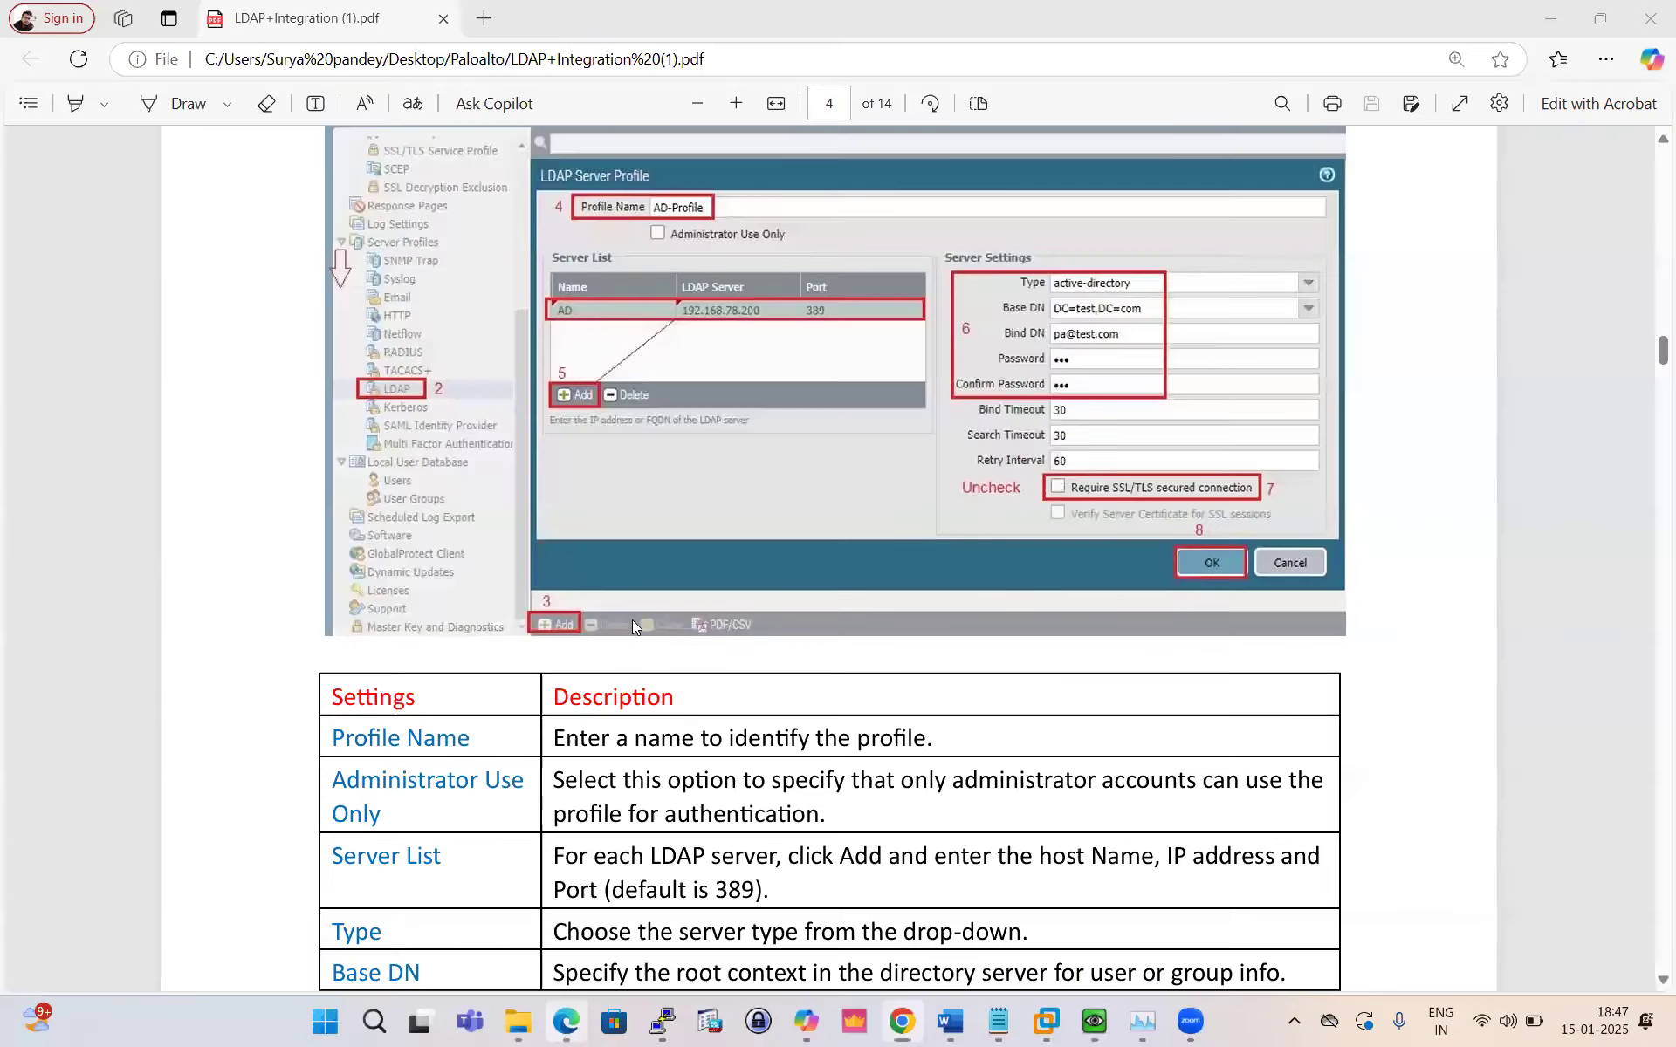
scroll(686, 528, "down", 8)
scroll(686, 531, "down", 9)
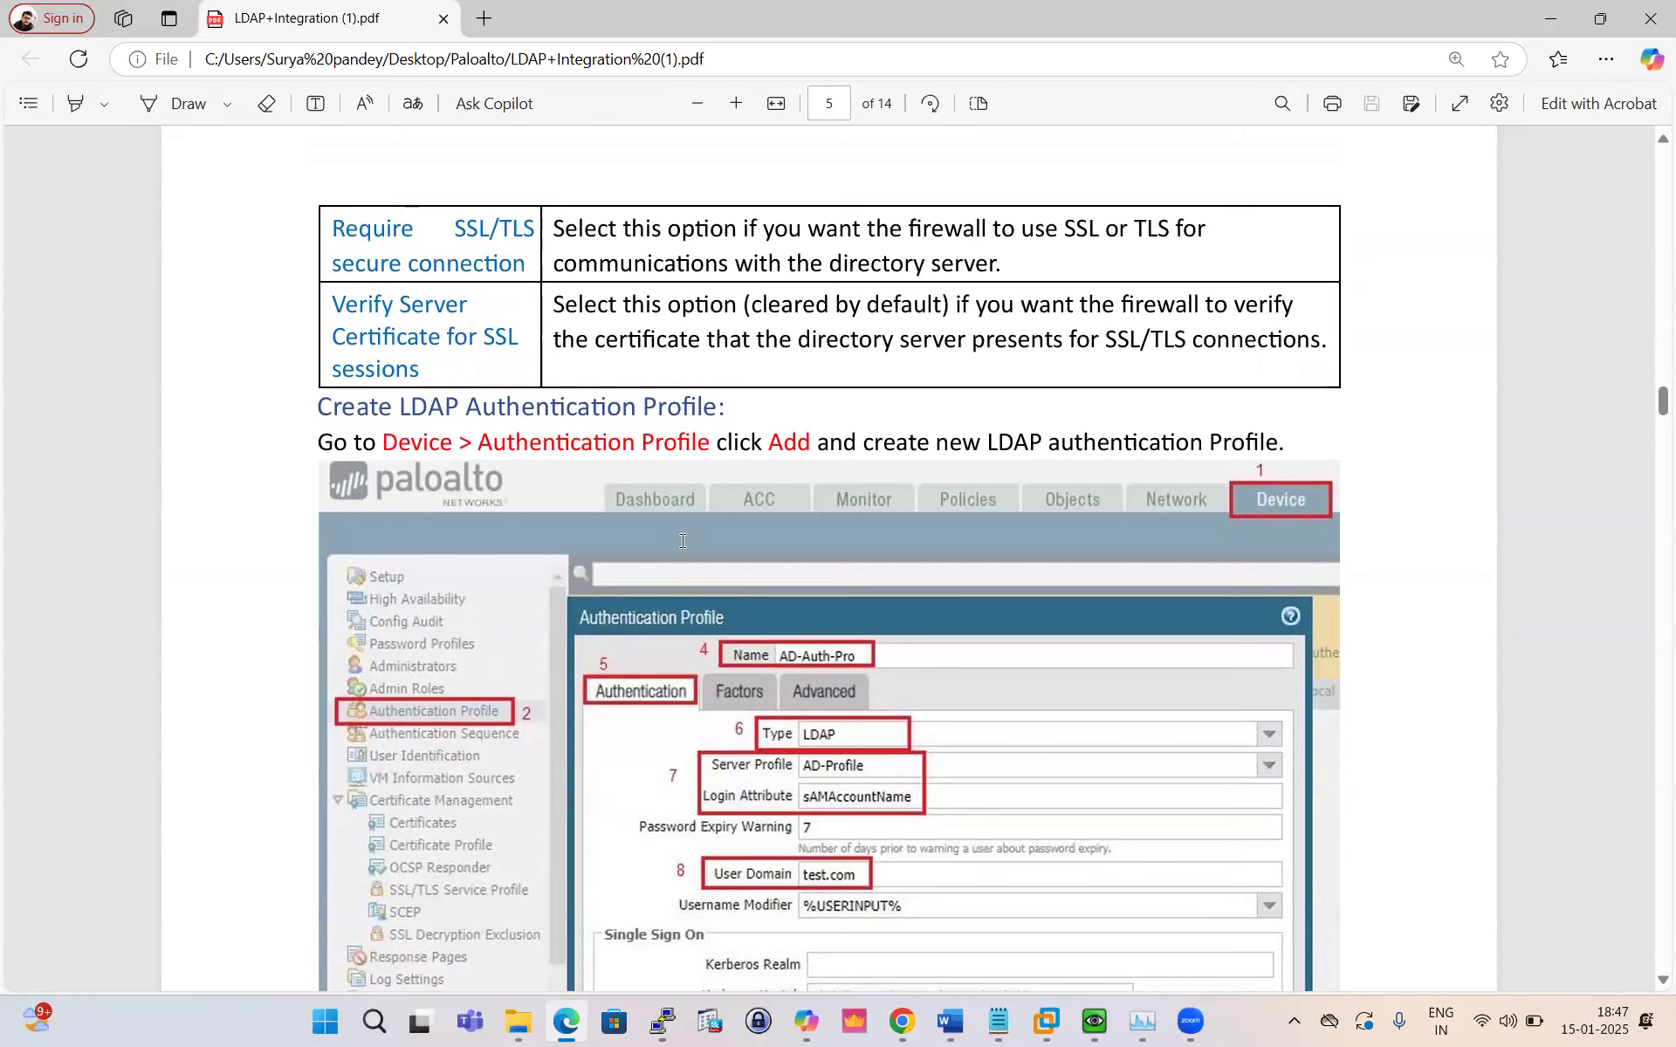
scroll(682, 541, "down", 1)
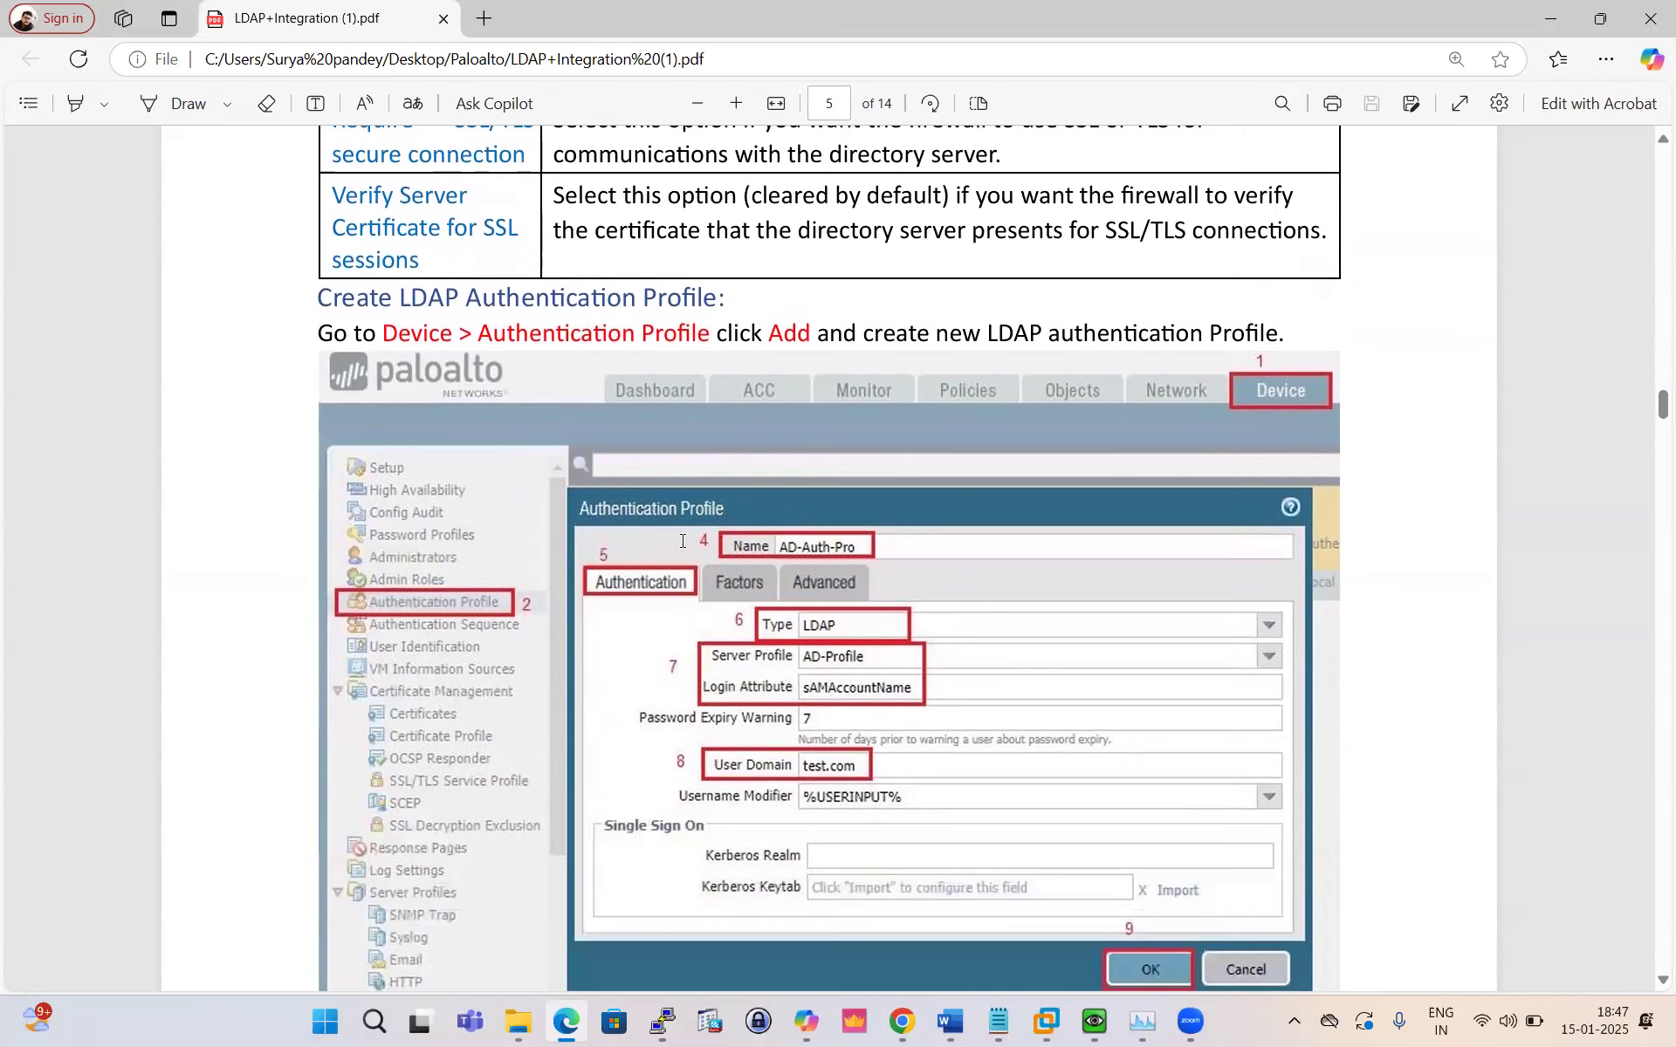
left_click(902, 1021)
left_click(116, 327)
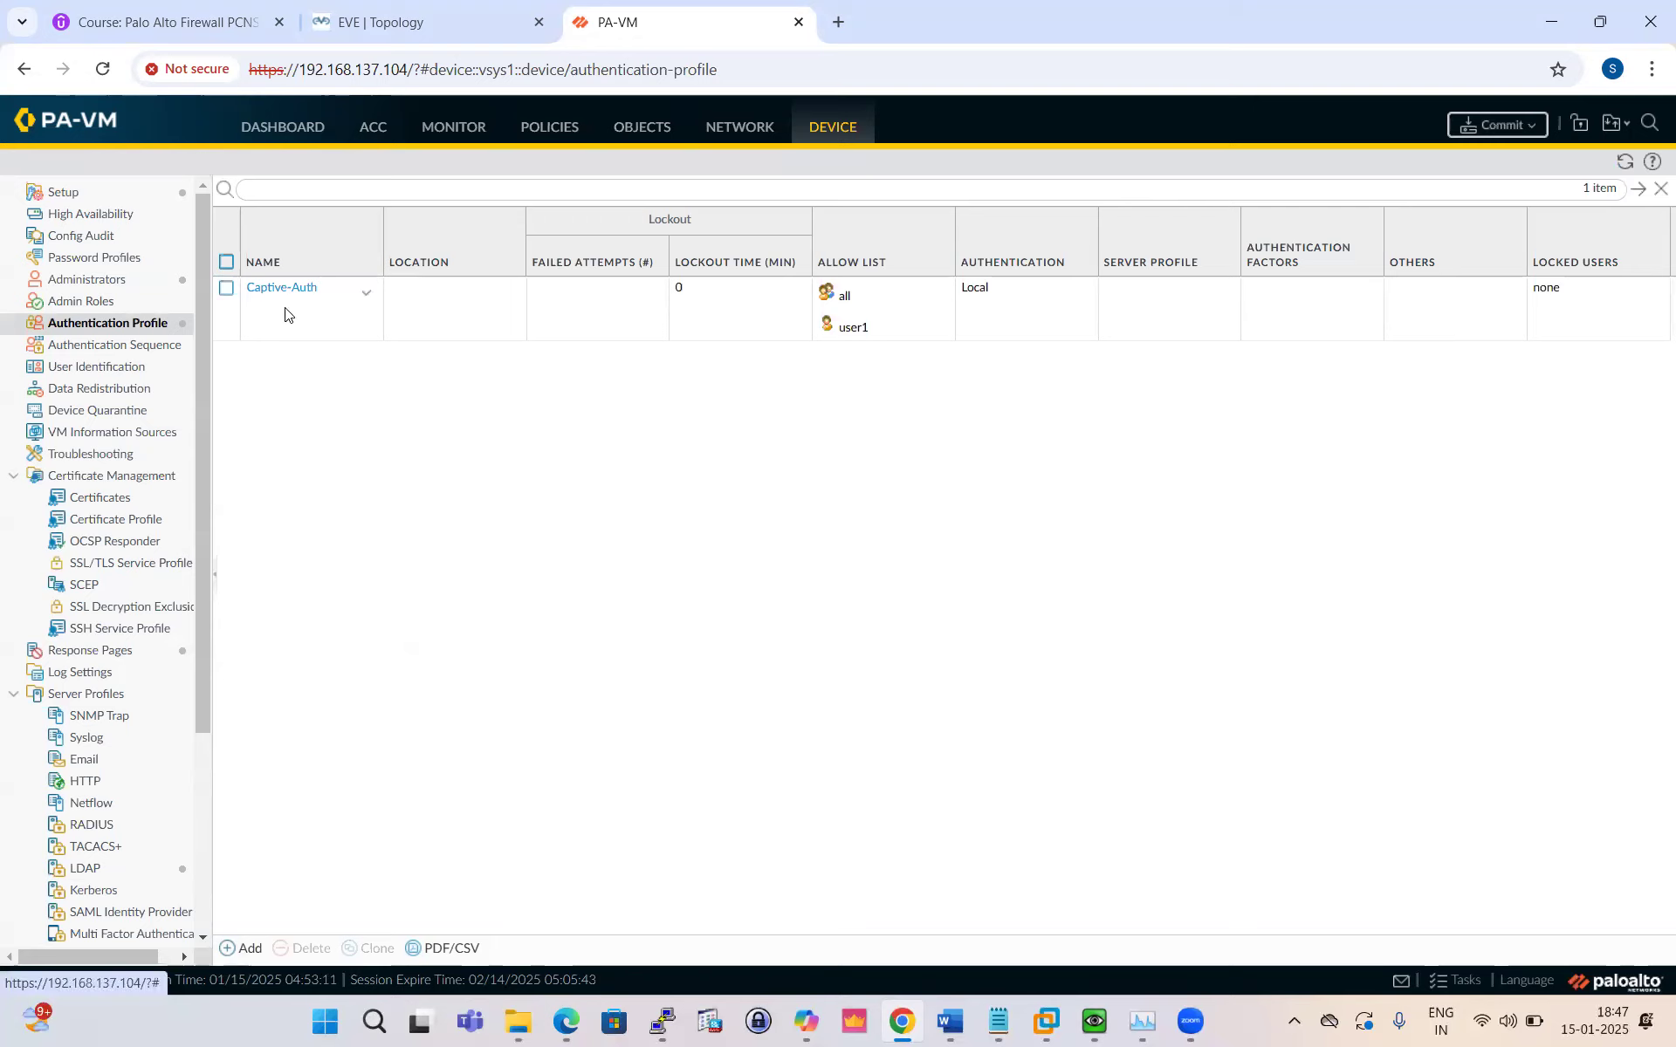
Step: Add authentication profile LDAP-AUTH of type LDAP using the LDAP-Prof server profile
left_click(246, 949)
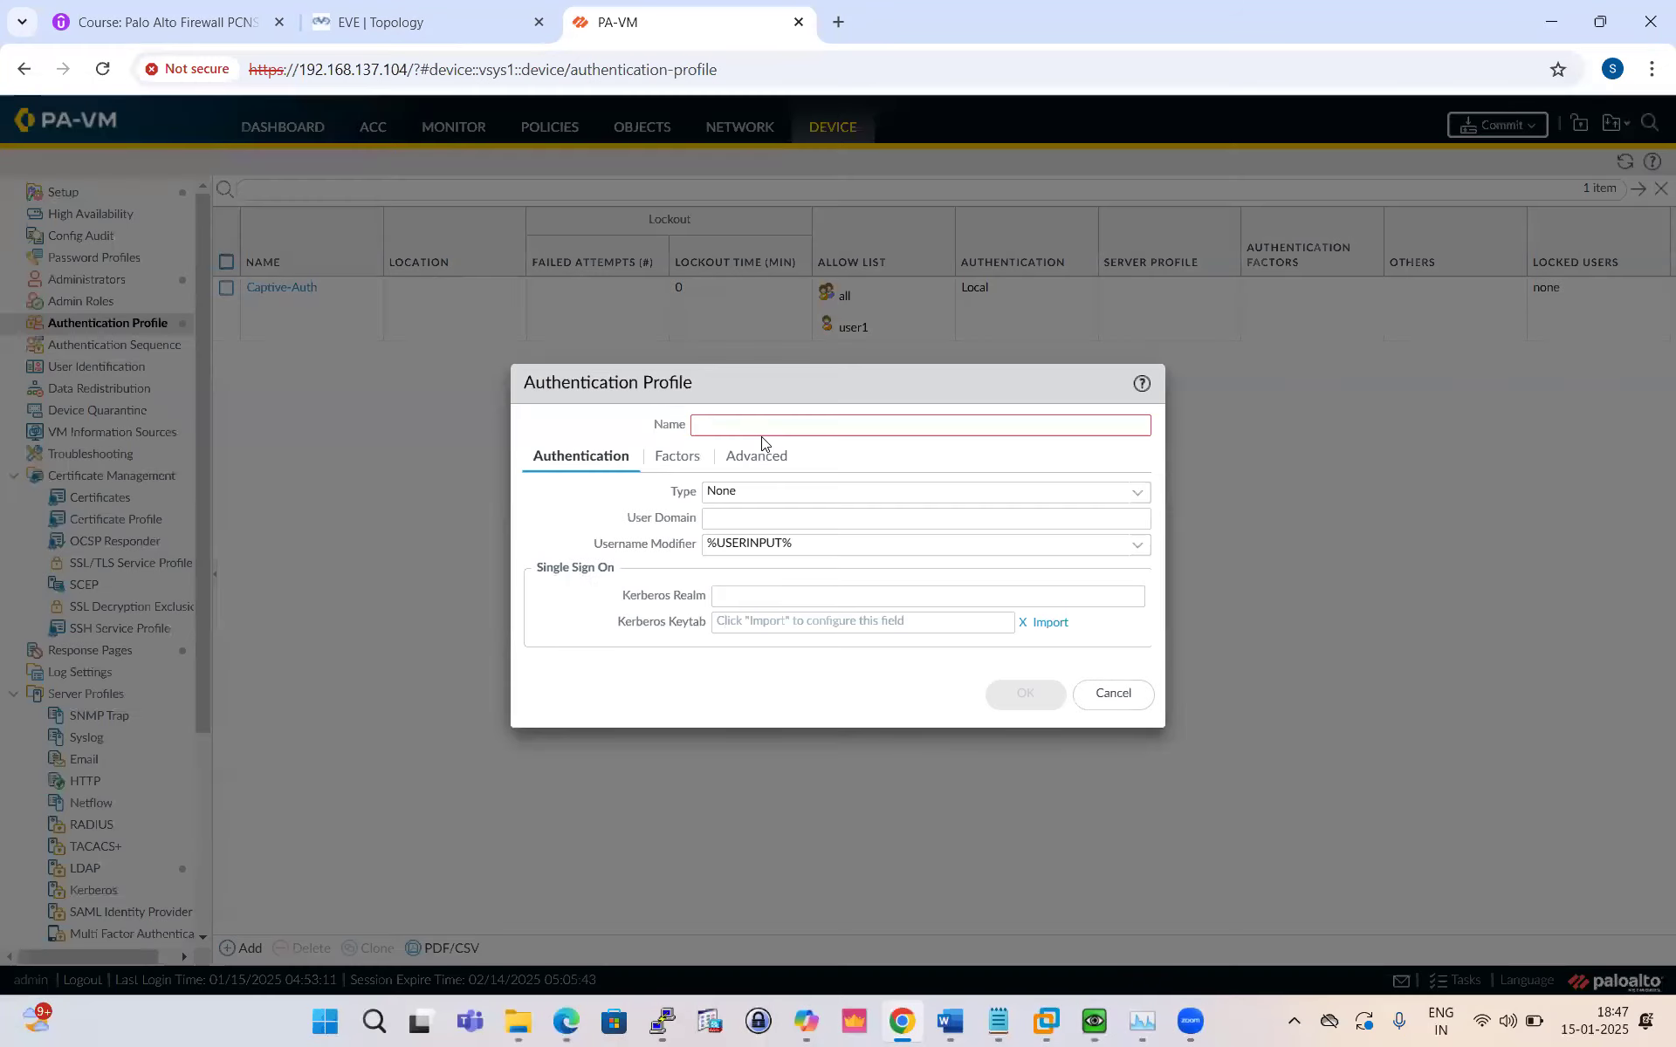
type("LDAP-AUTH")
left_click(1137, 494)
left_click(749, 590)
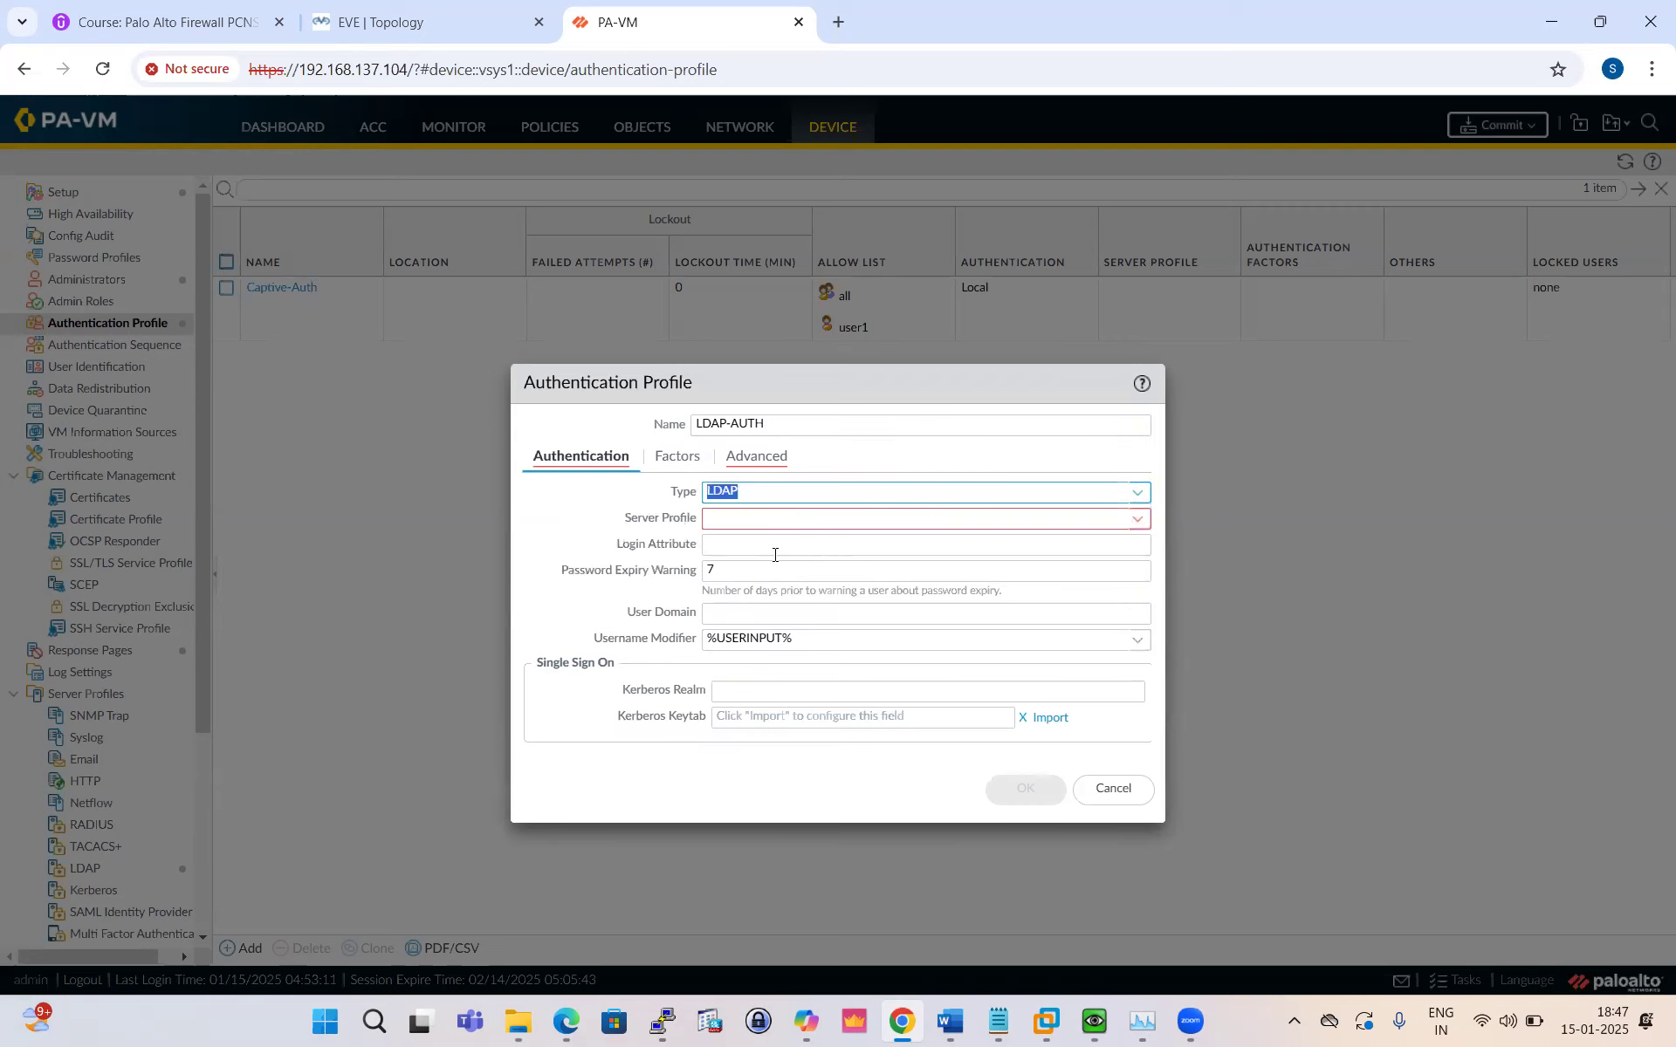
left_click(1136, 520)
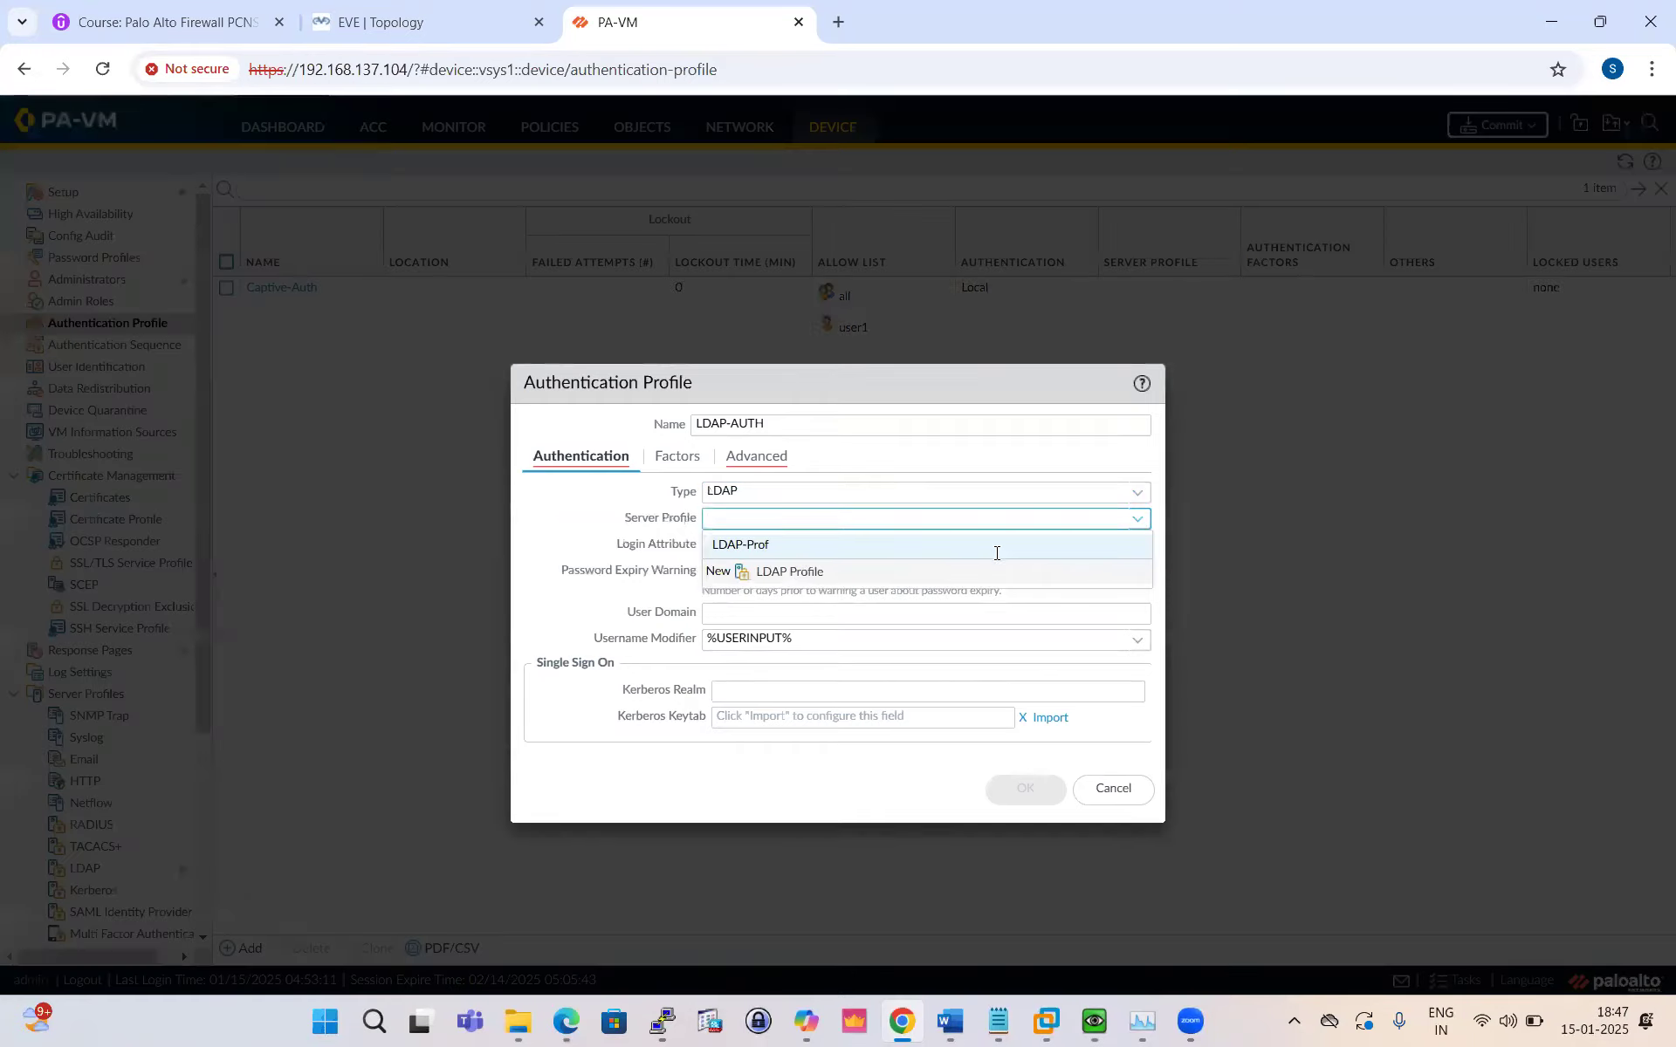
left_click(996, 569)
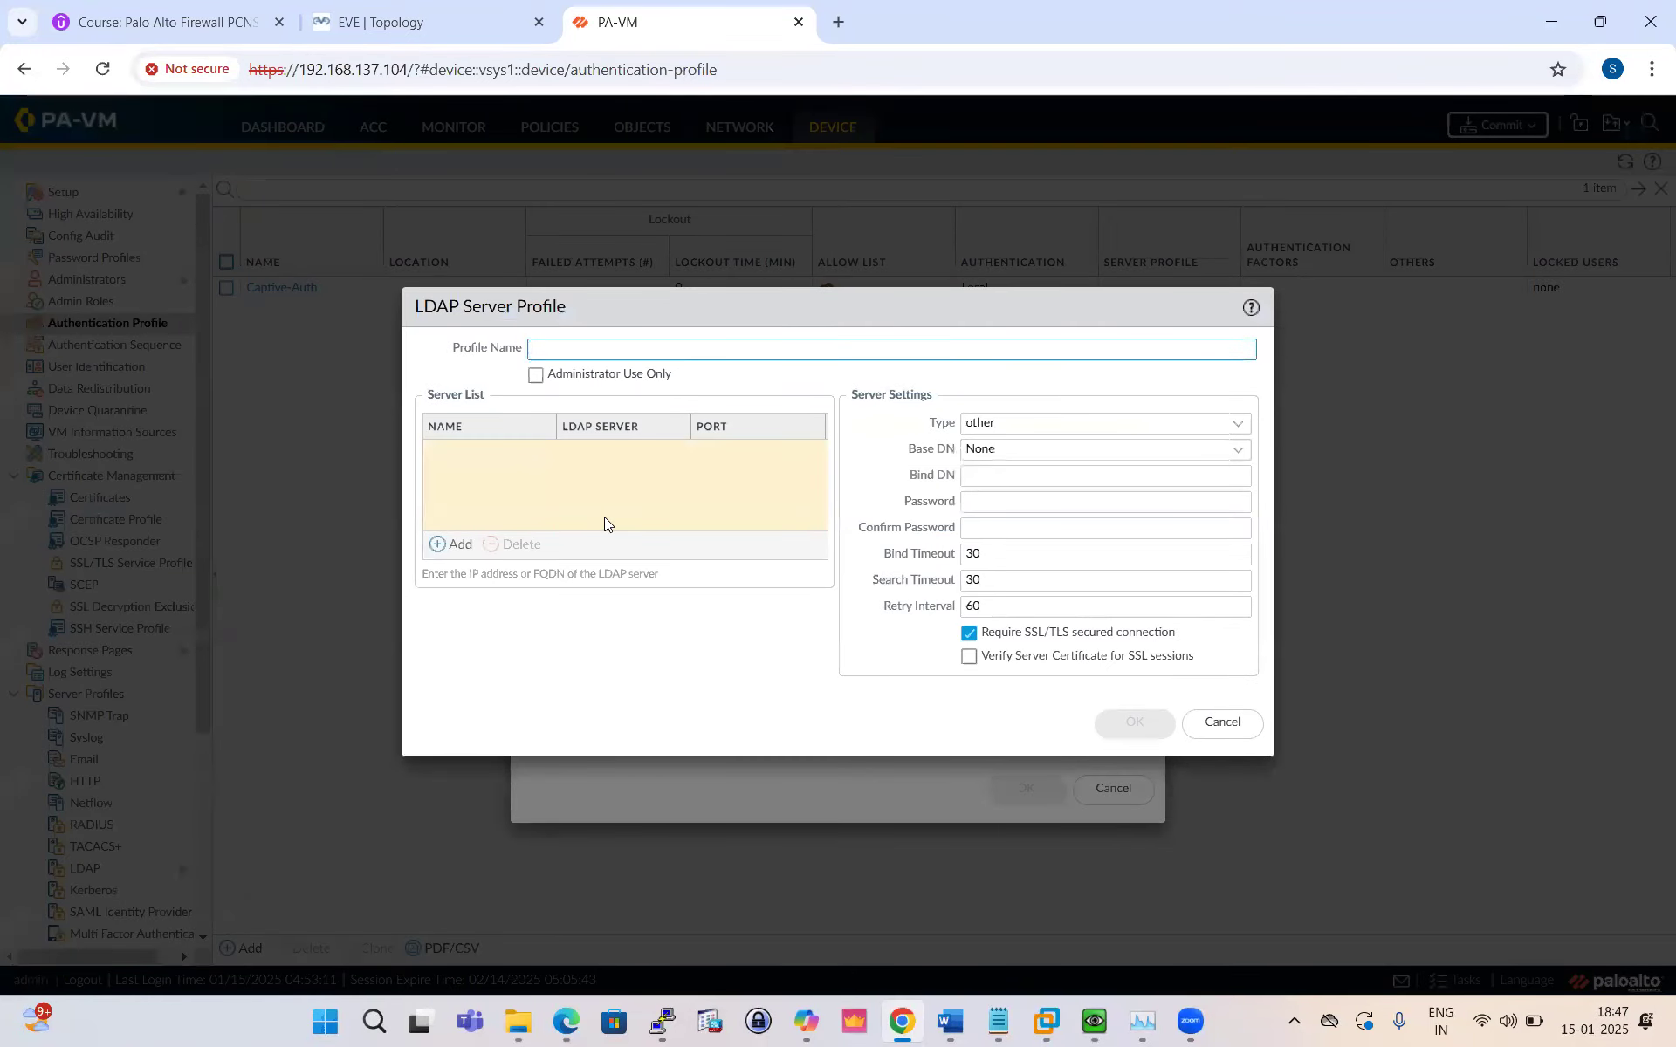
left_click(1221, 723)
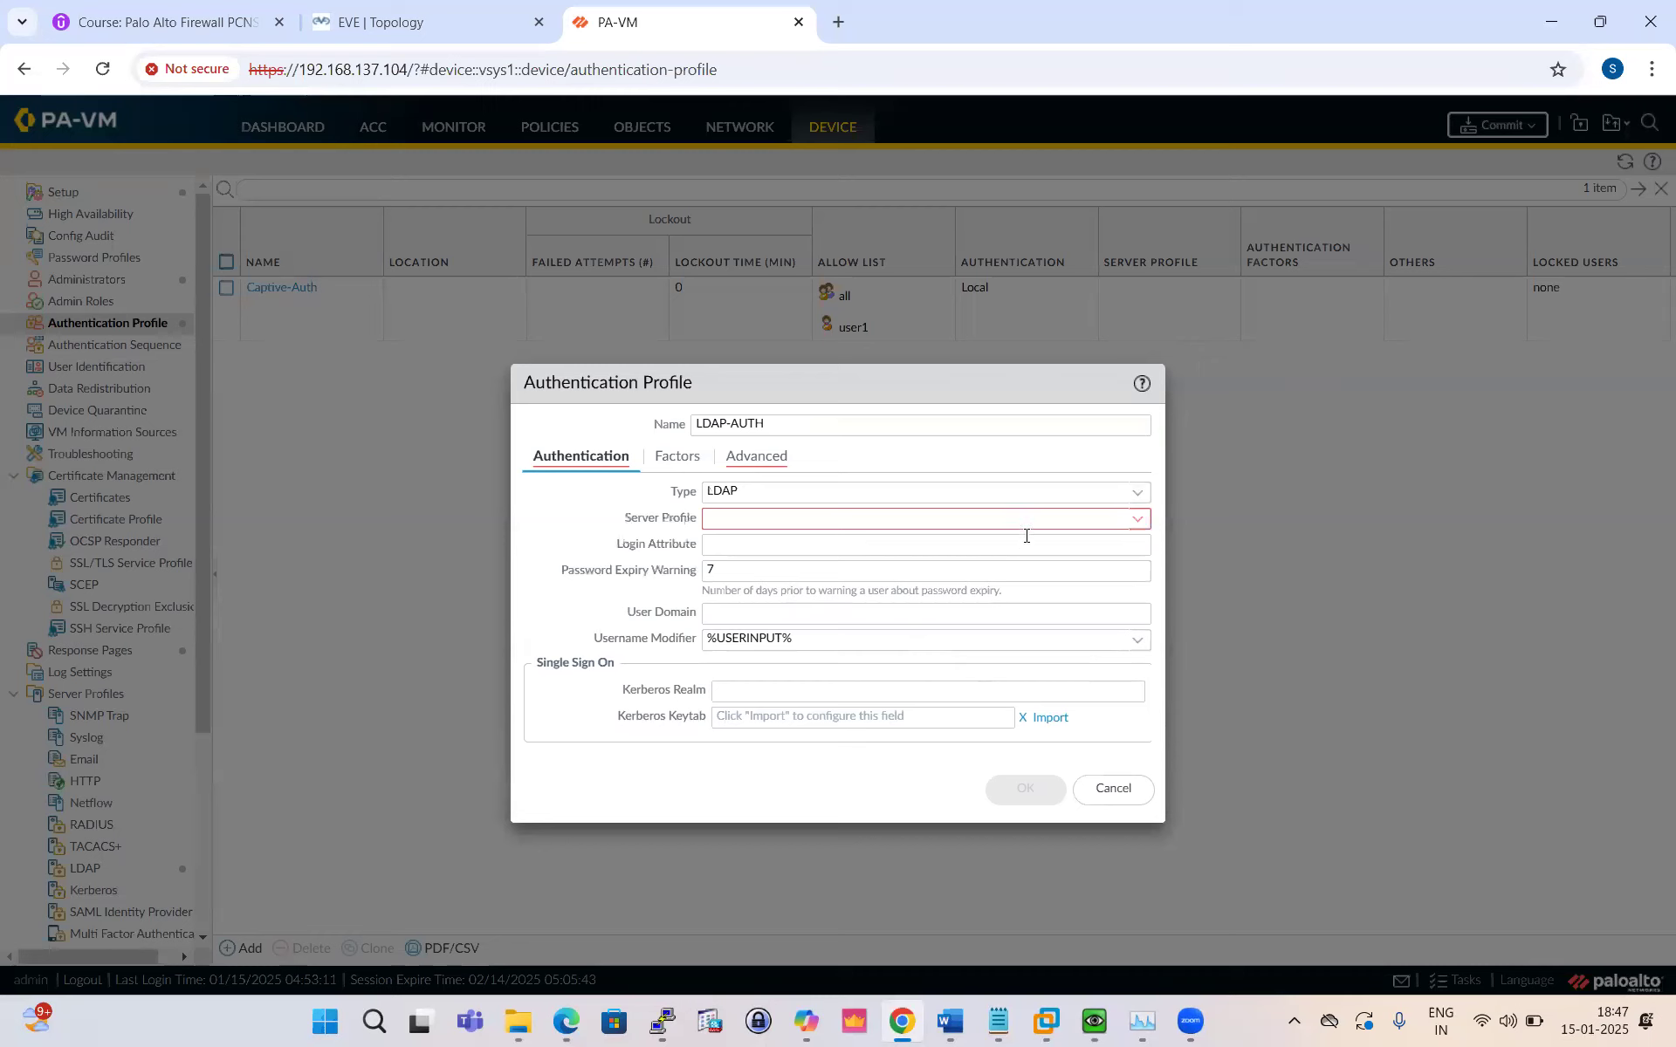
left_click(1136, 520)
left_click(762, 545)
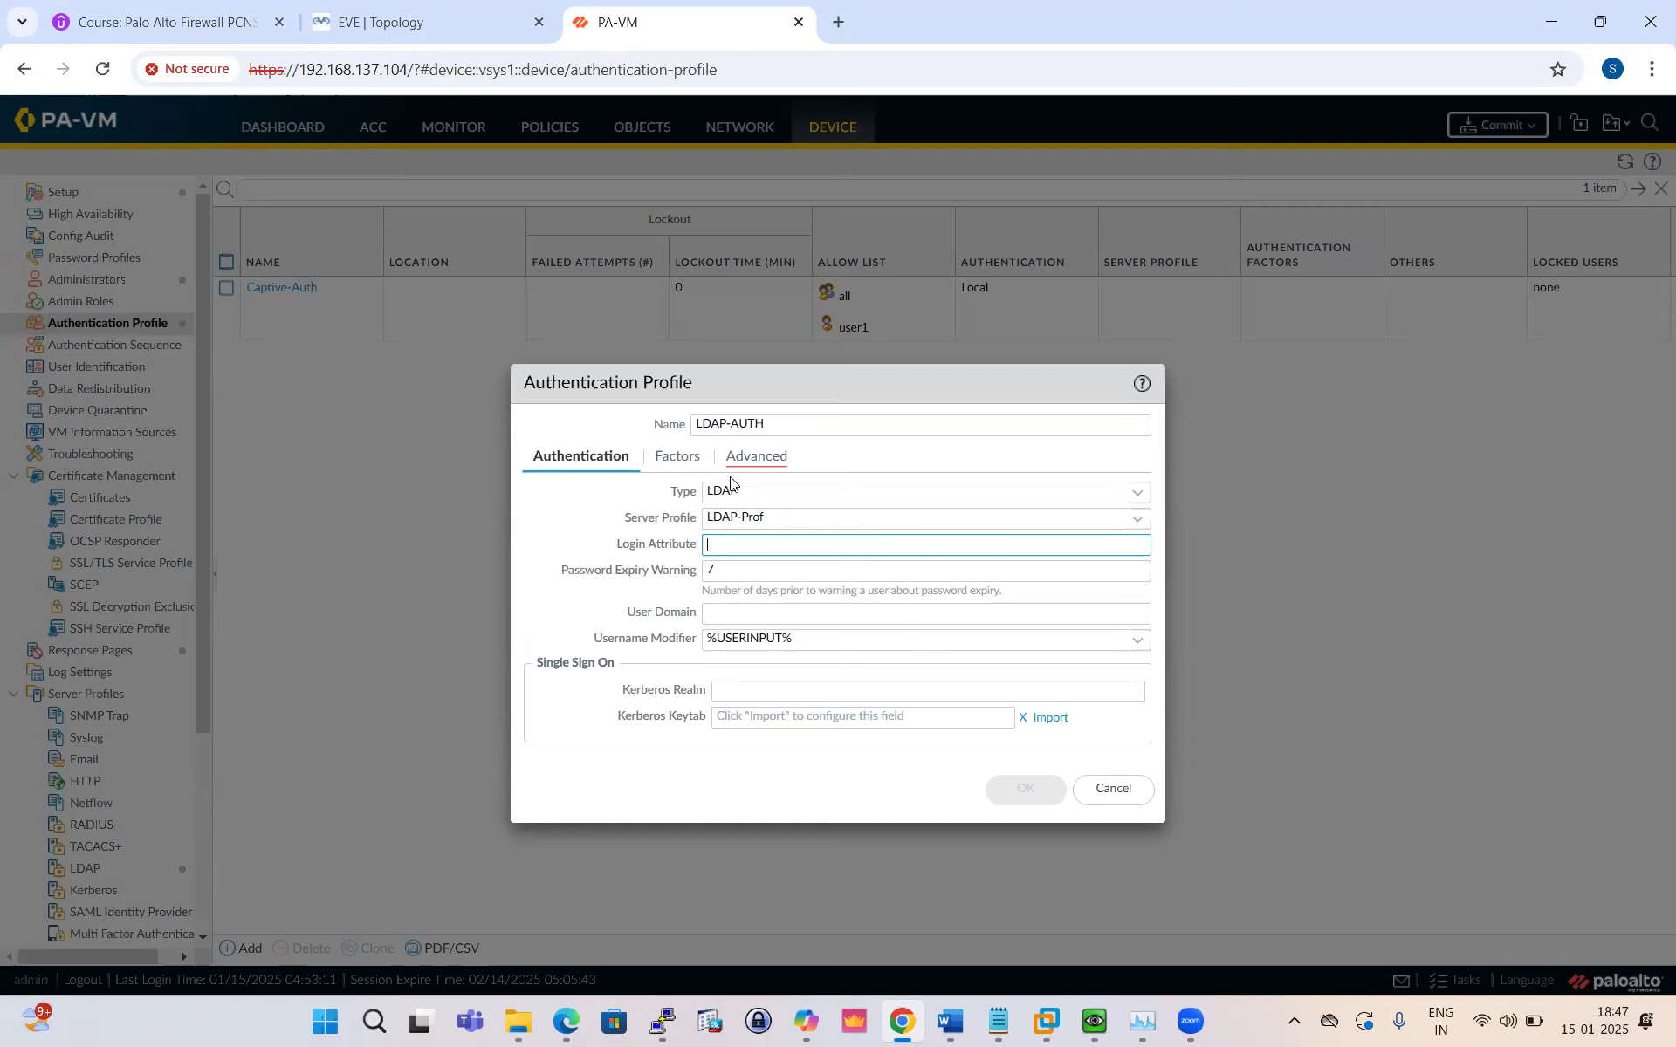
left_click(772, 468)
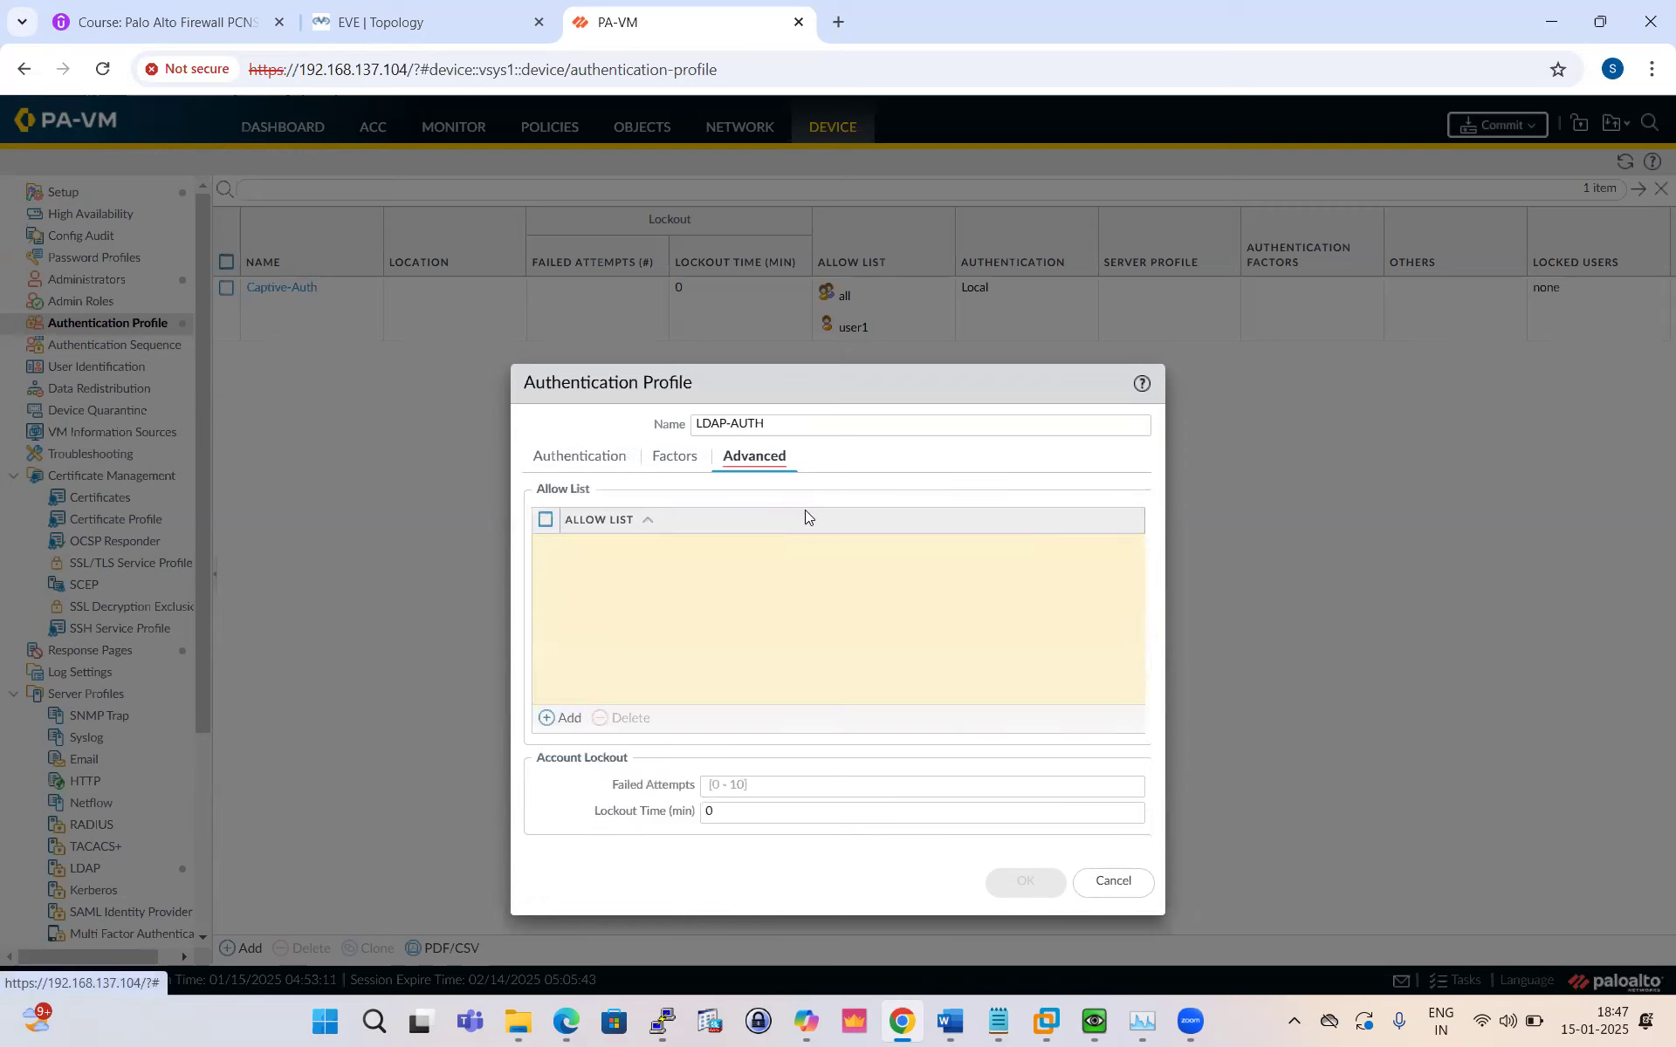
Step: Leave only 'all' on the LDAP-AUTH allow list, removing the user1 entry
left_click(559, 717)
left_click(595, 576)
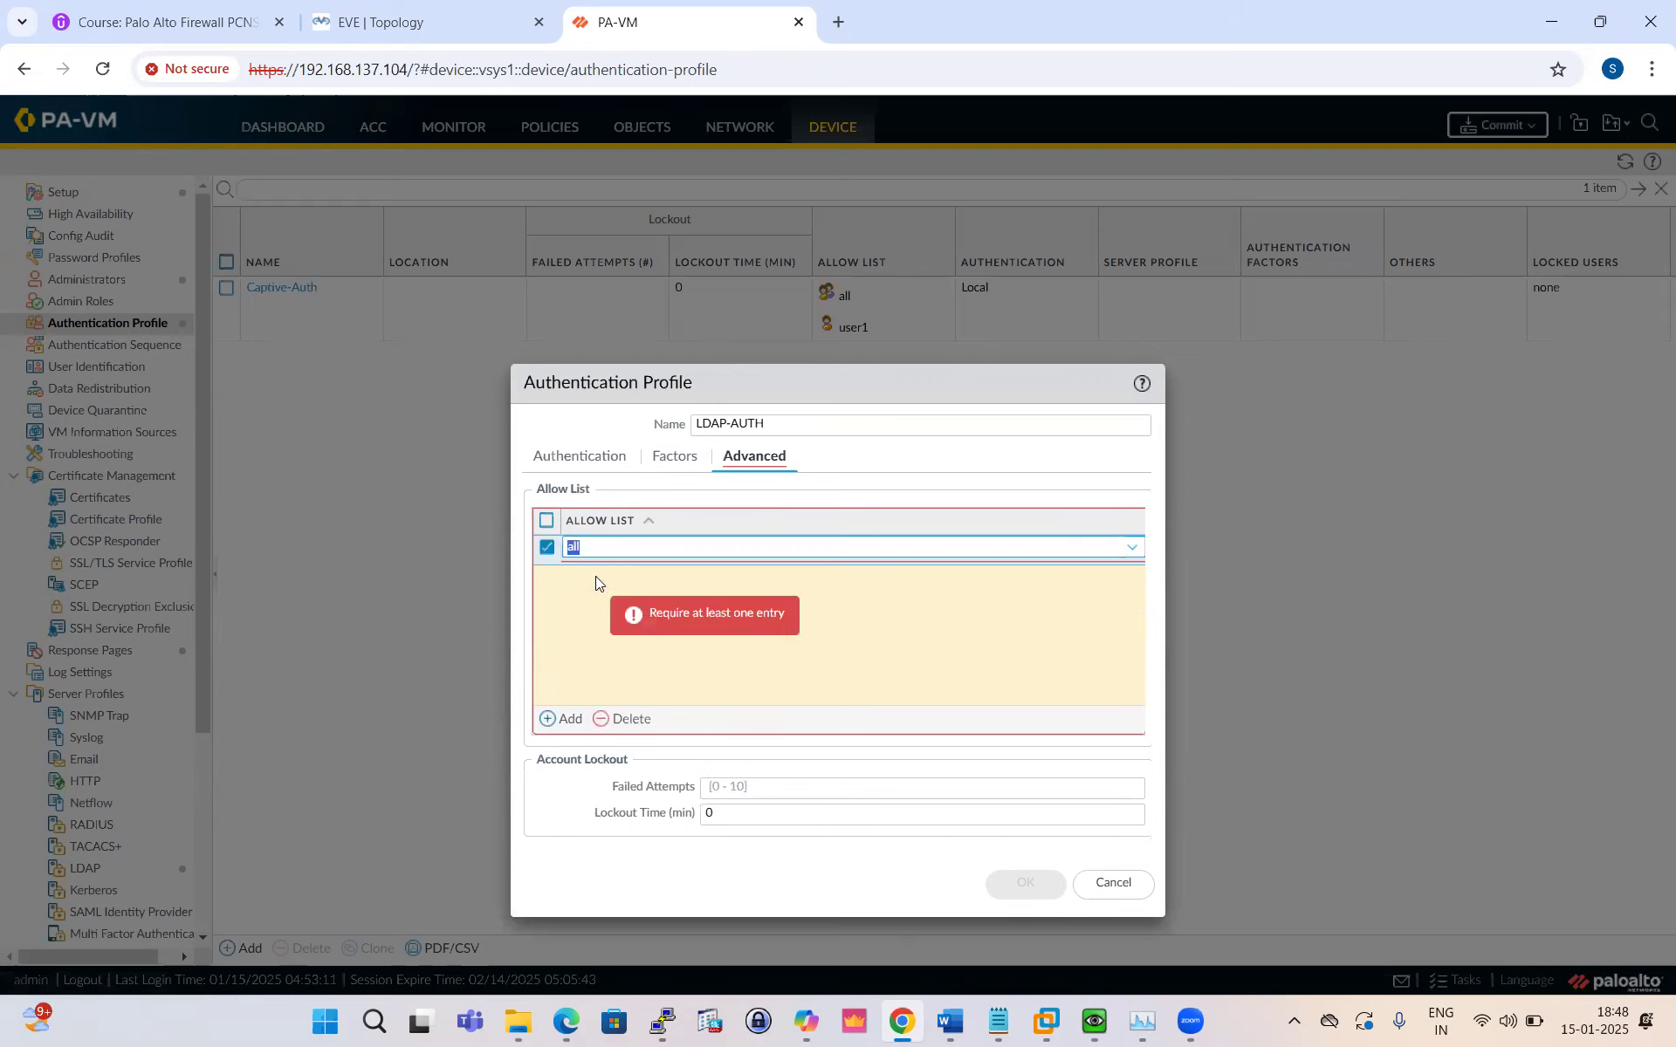
left_click(565, 719)
left_click(610, 631)
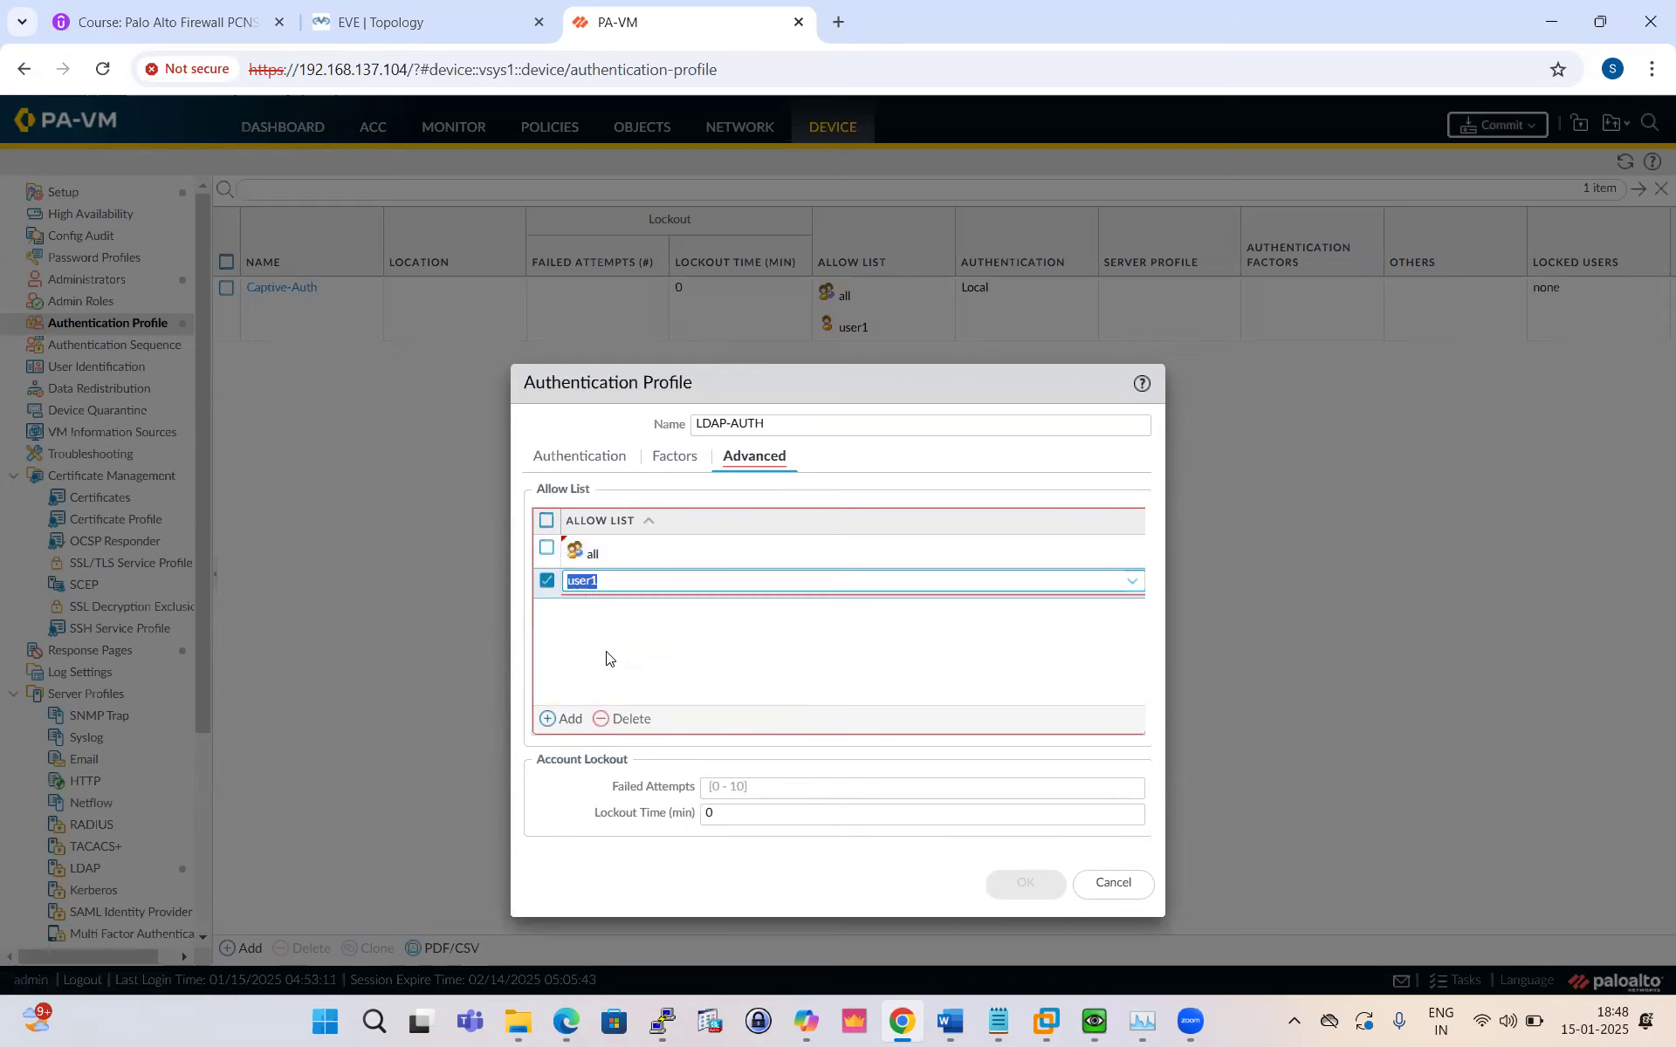
left_click(605, 650)
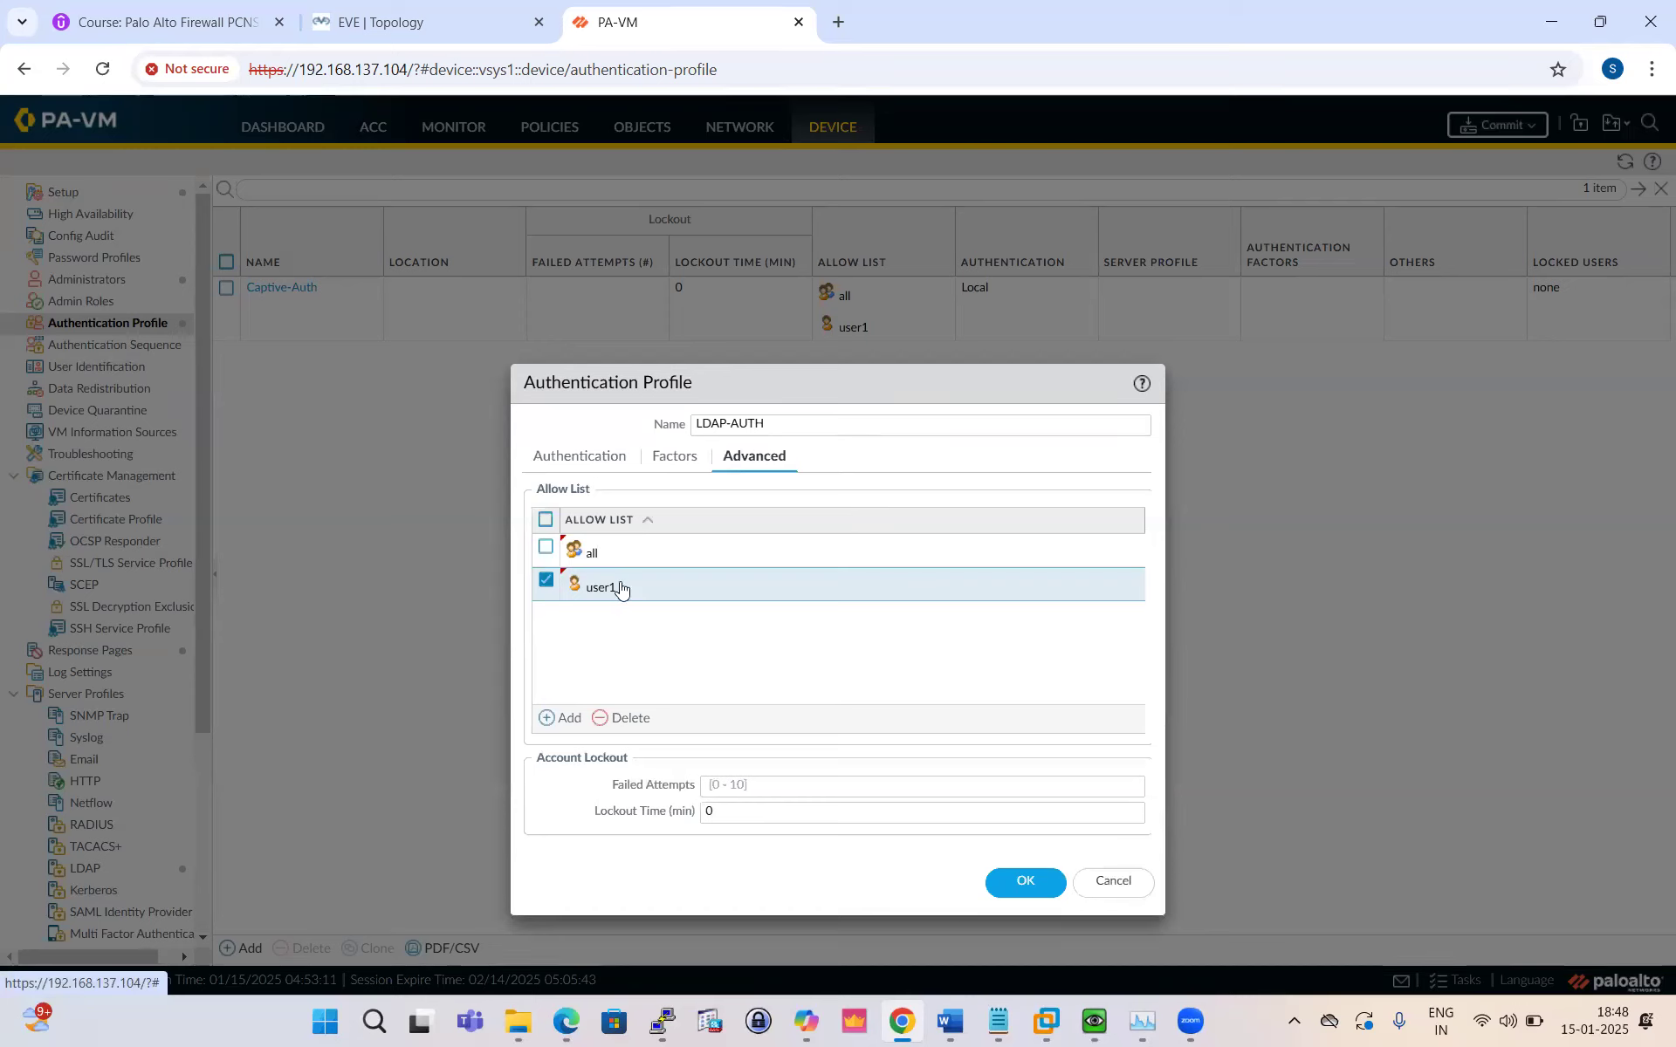
left_click(624, 717)
Step: Review the Factors and Authentication tabs, then save the LDAP-AUTH profile
left_click(671, 459)
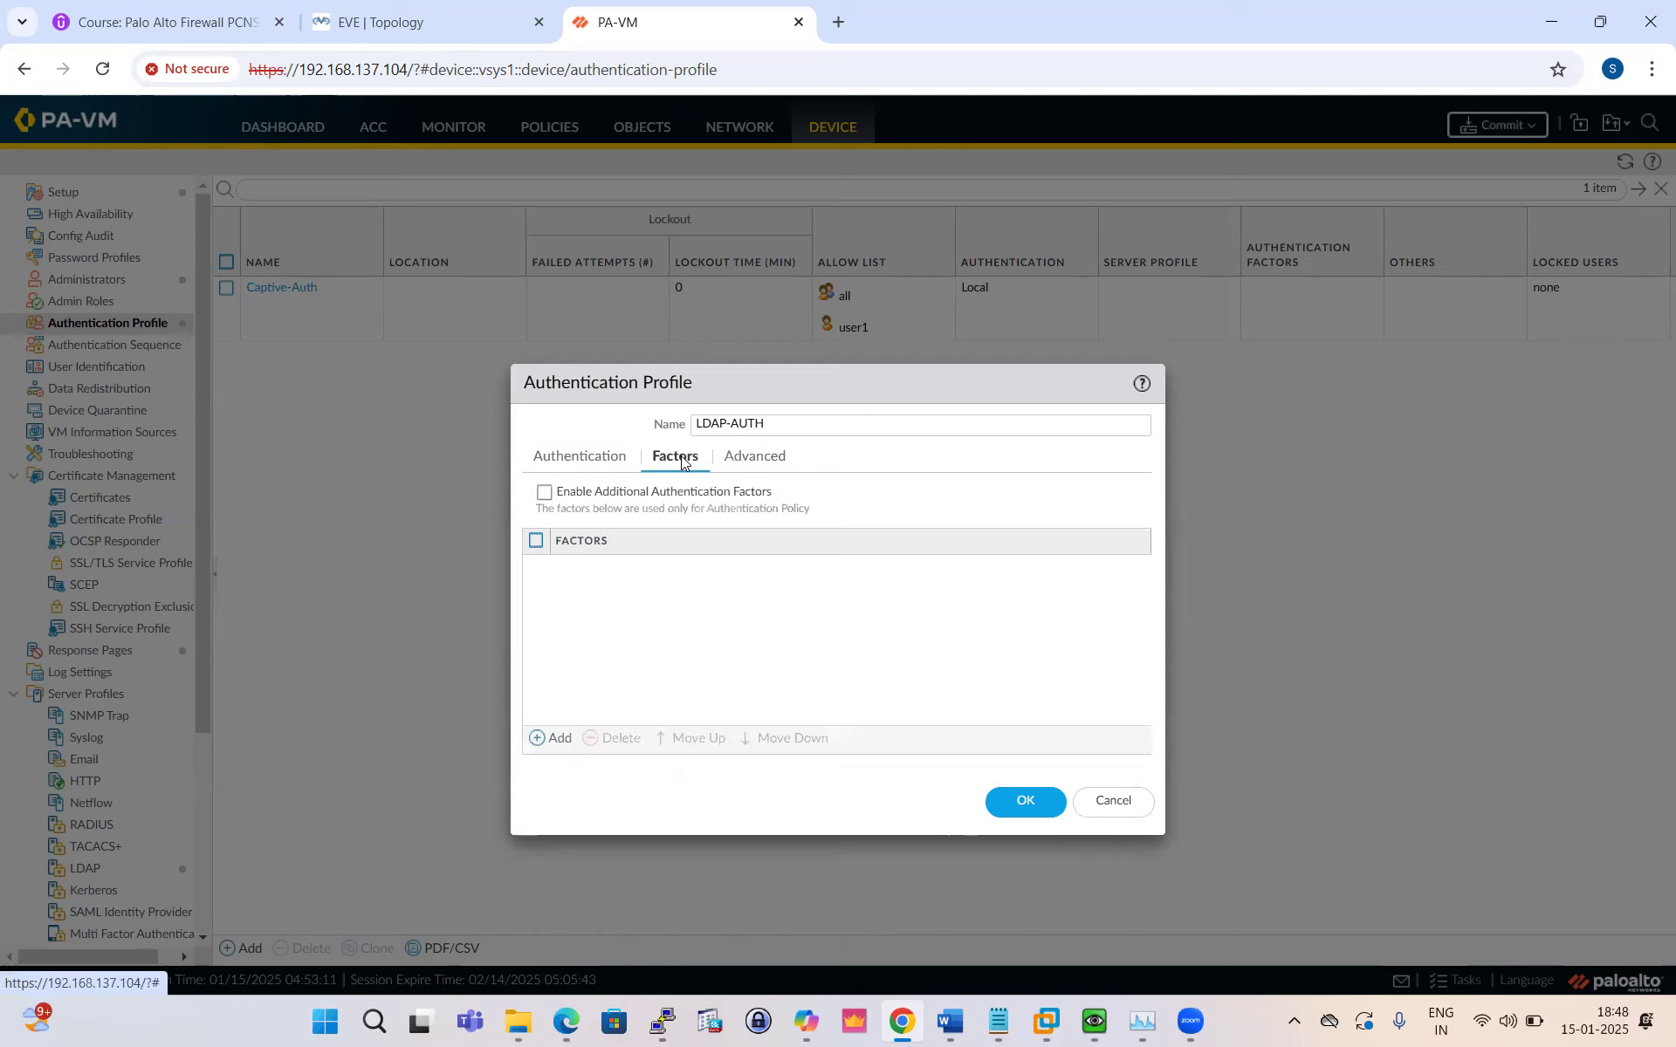
left_click(581, 458)
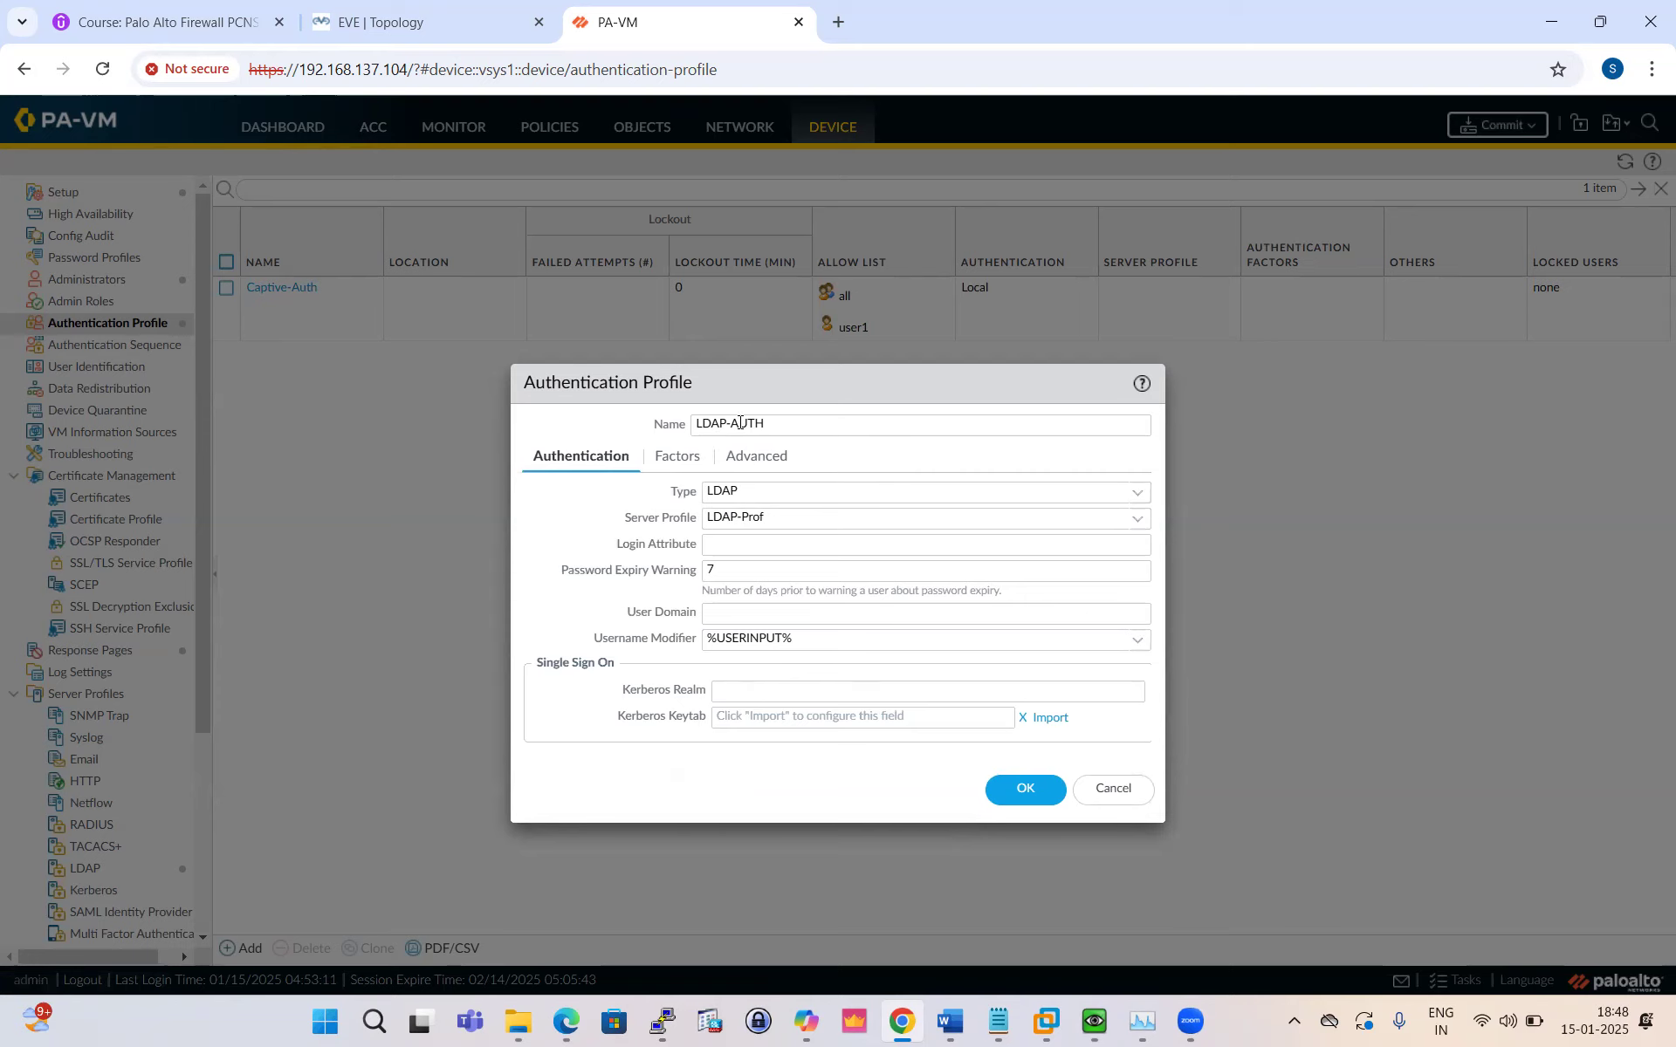
left_click(1023, 796)
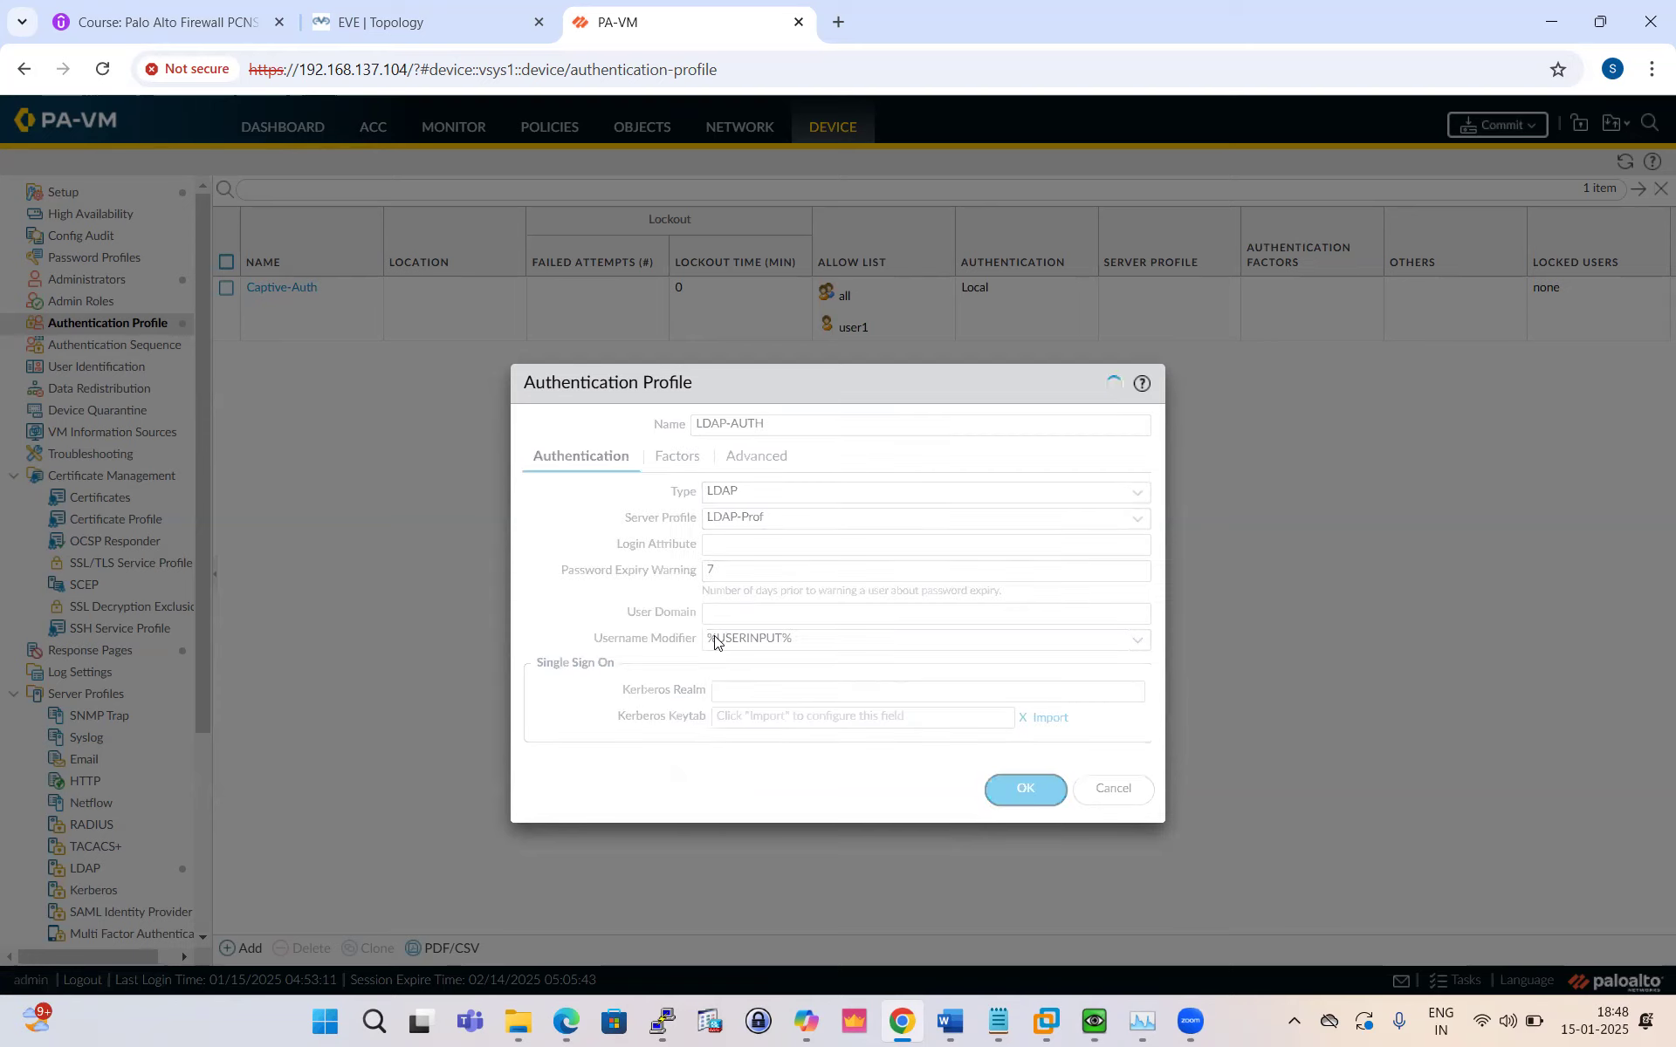
left_click(565, 1021)
Step: Scroll the guide from page 5 to page 7's Configure Map and Monitoring Setting section, then return to the firewall
scroll(832, 535, "down", 3)
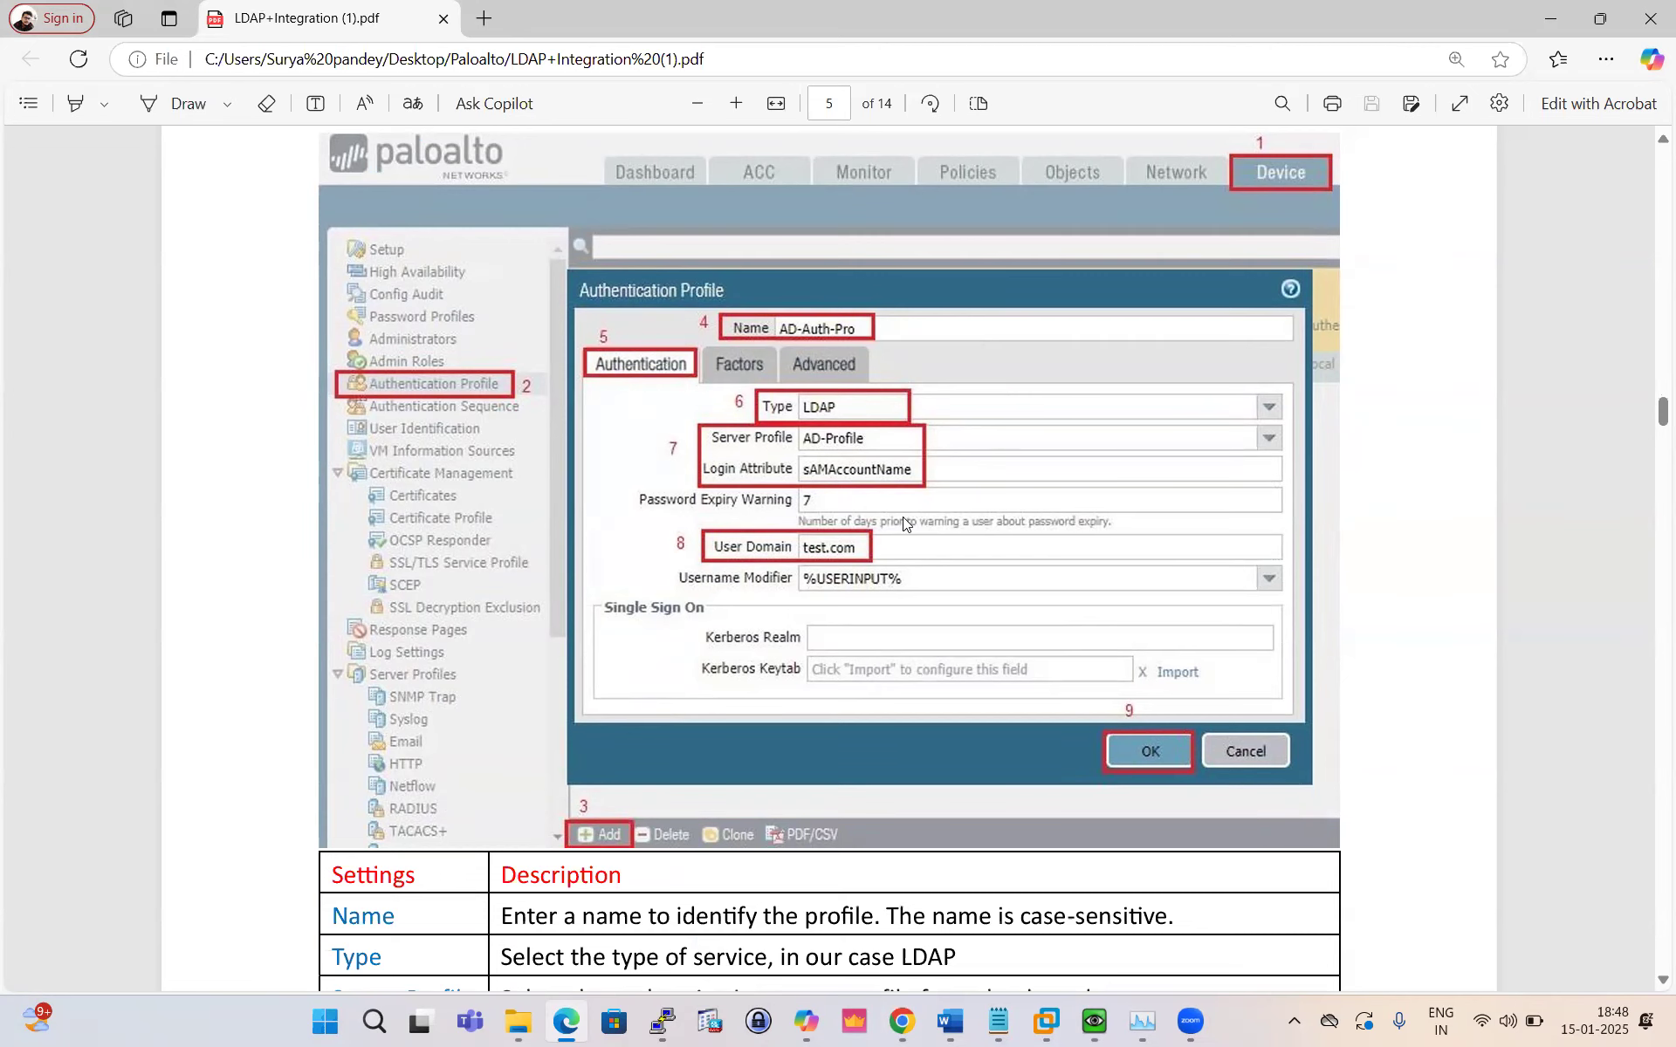
scroll(902, 517, "down", 12)
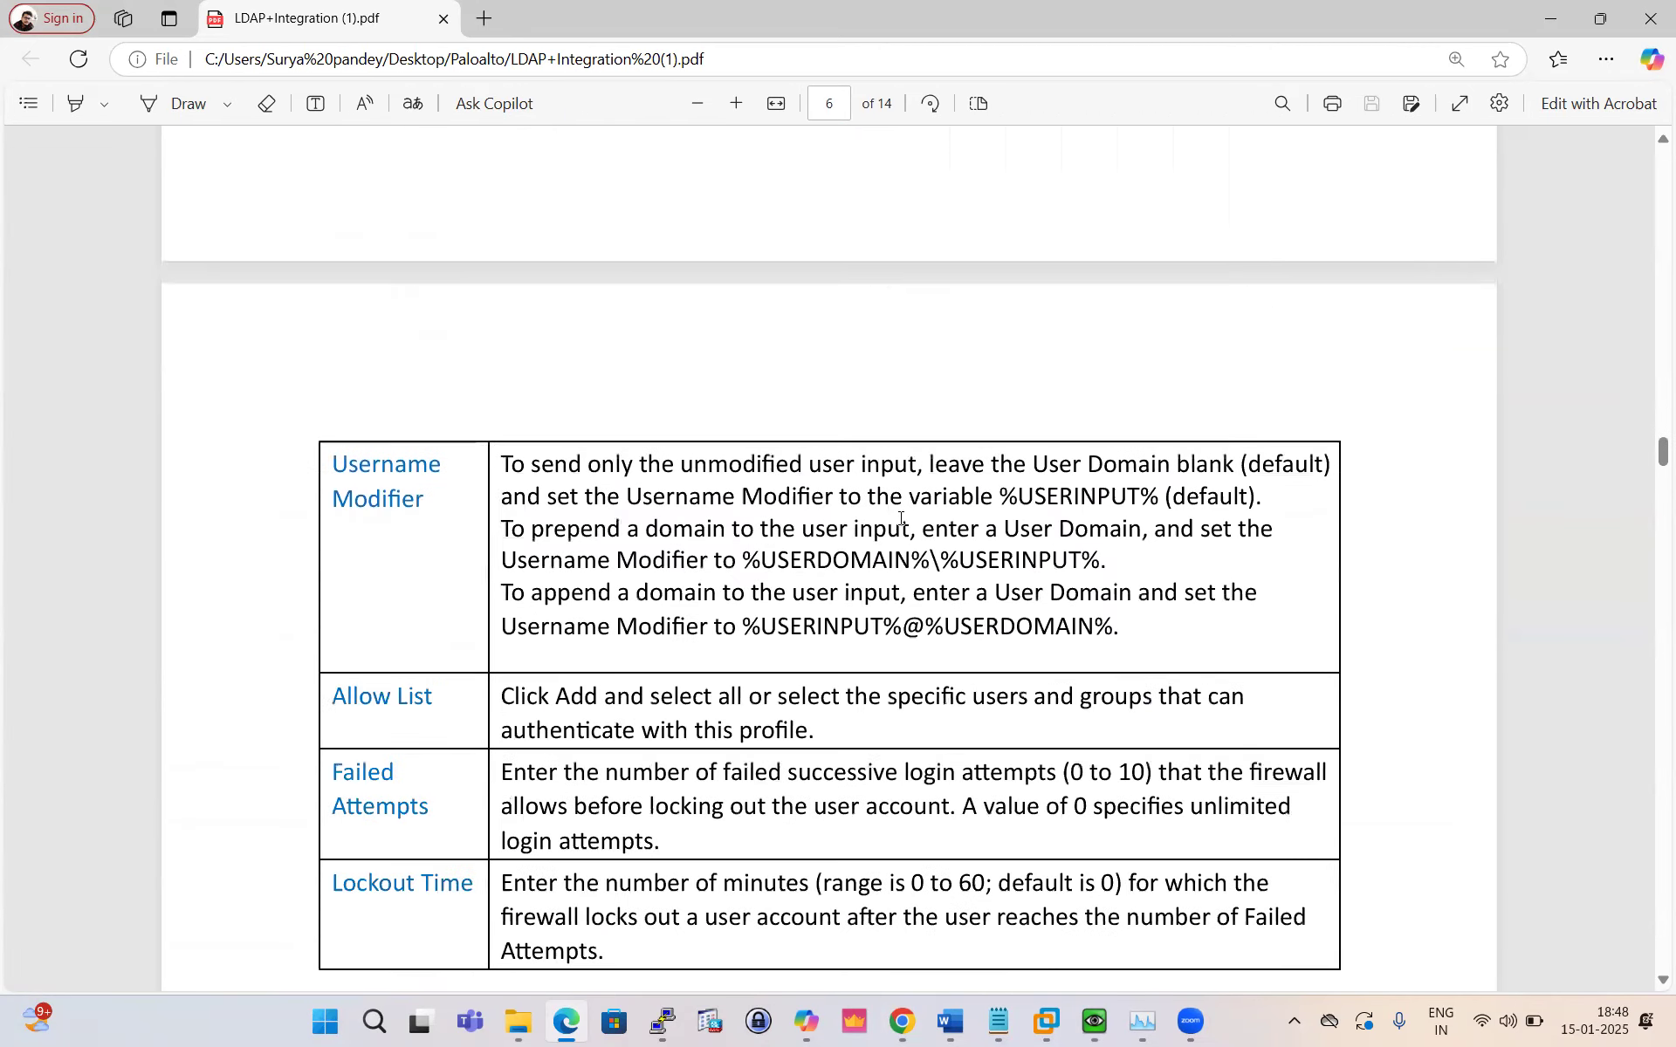
scroll(901, 518, "down", 14)
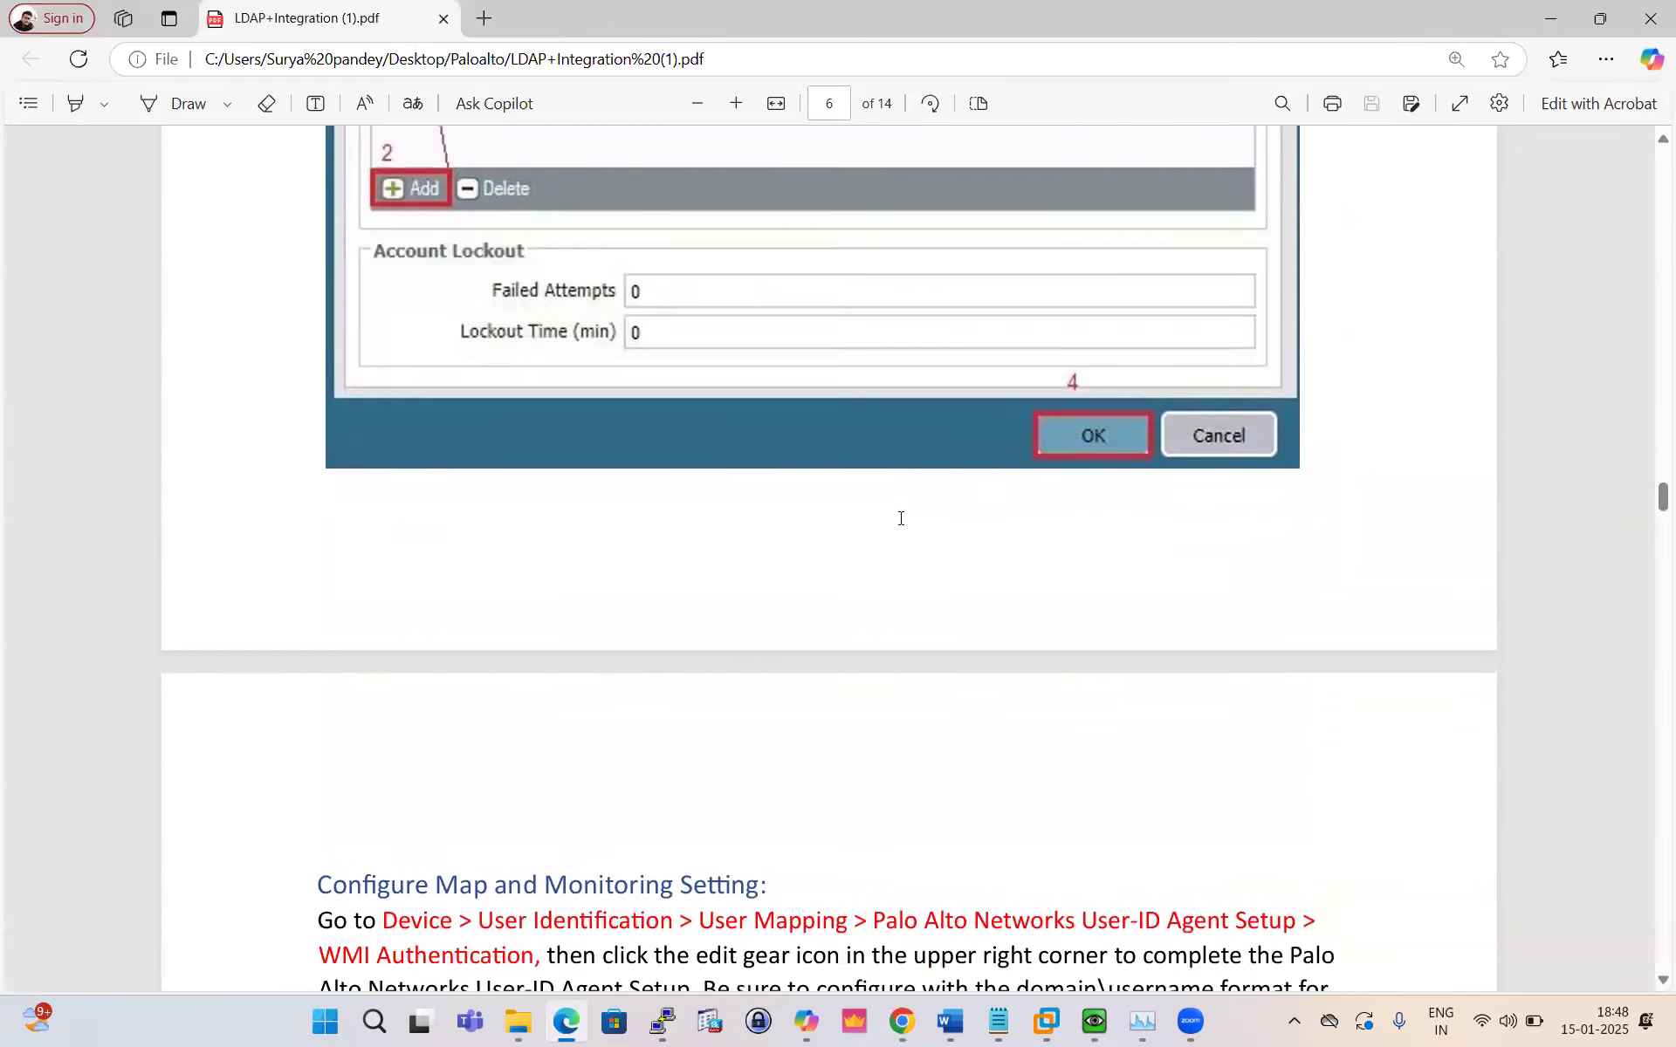
scroll(901, 518, "down", 5)
scroll(901, 518, "down", 2)
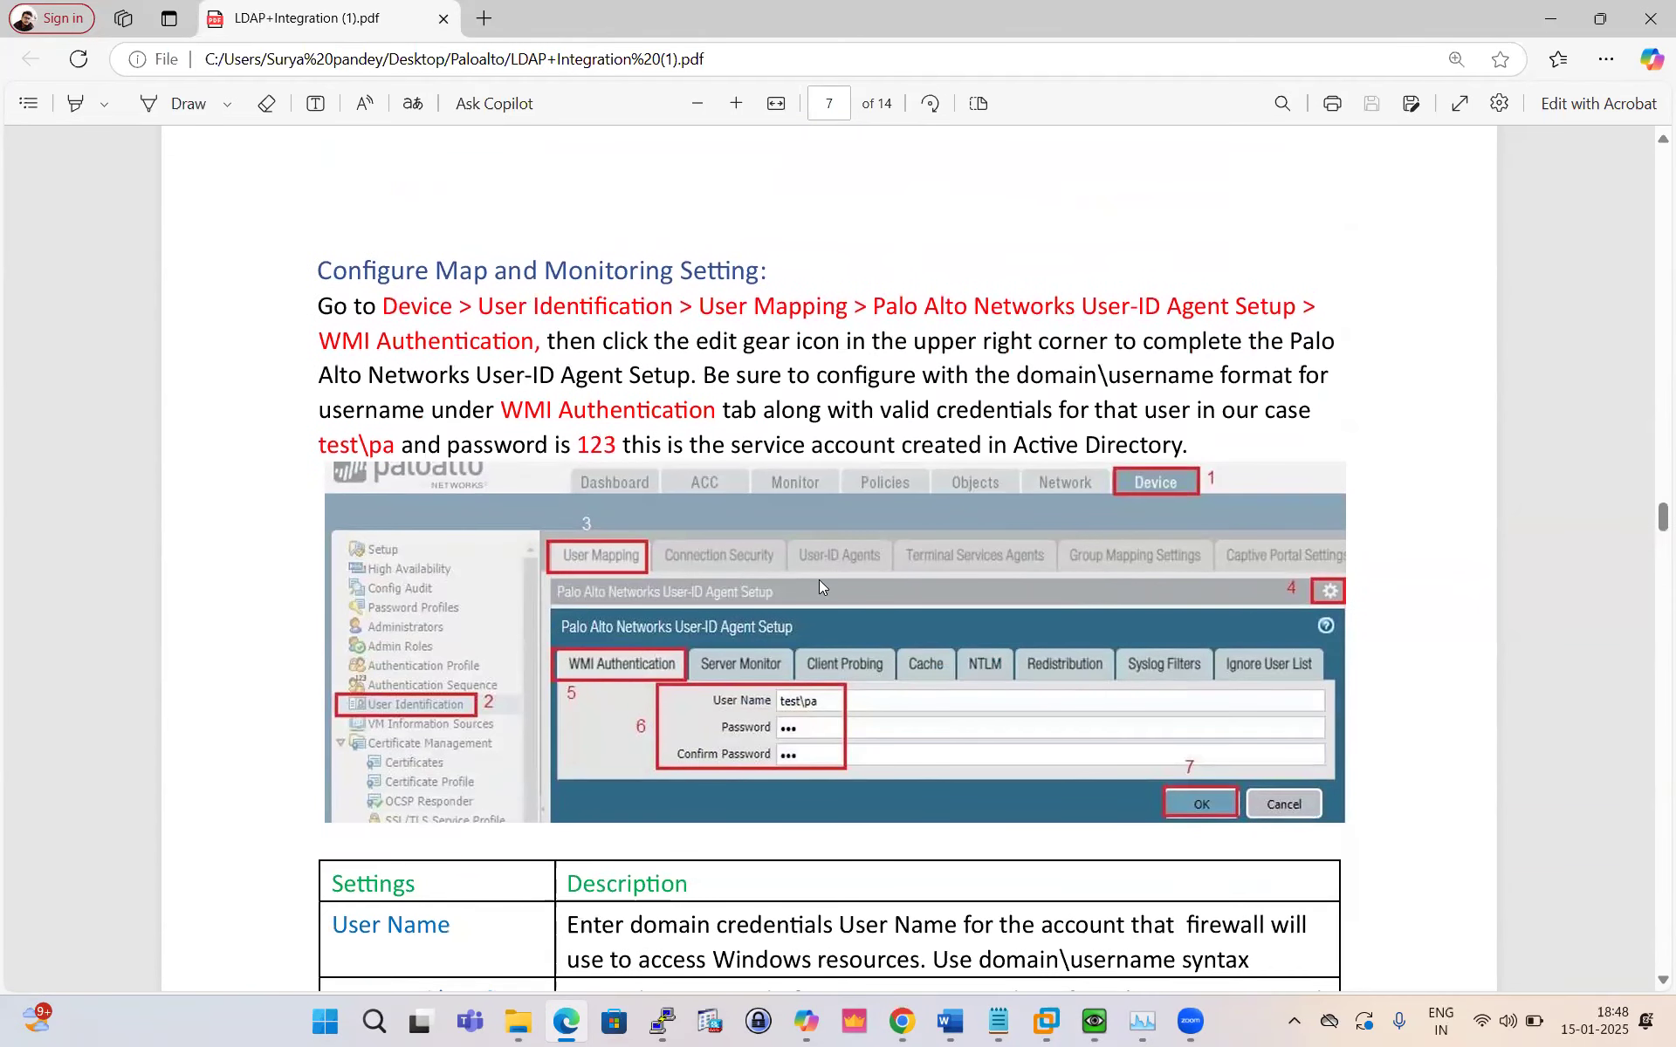
left_click(904, 1021)
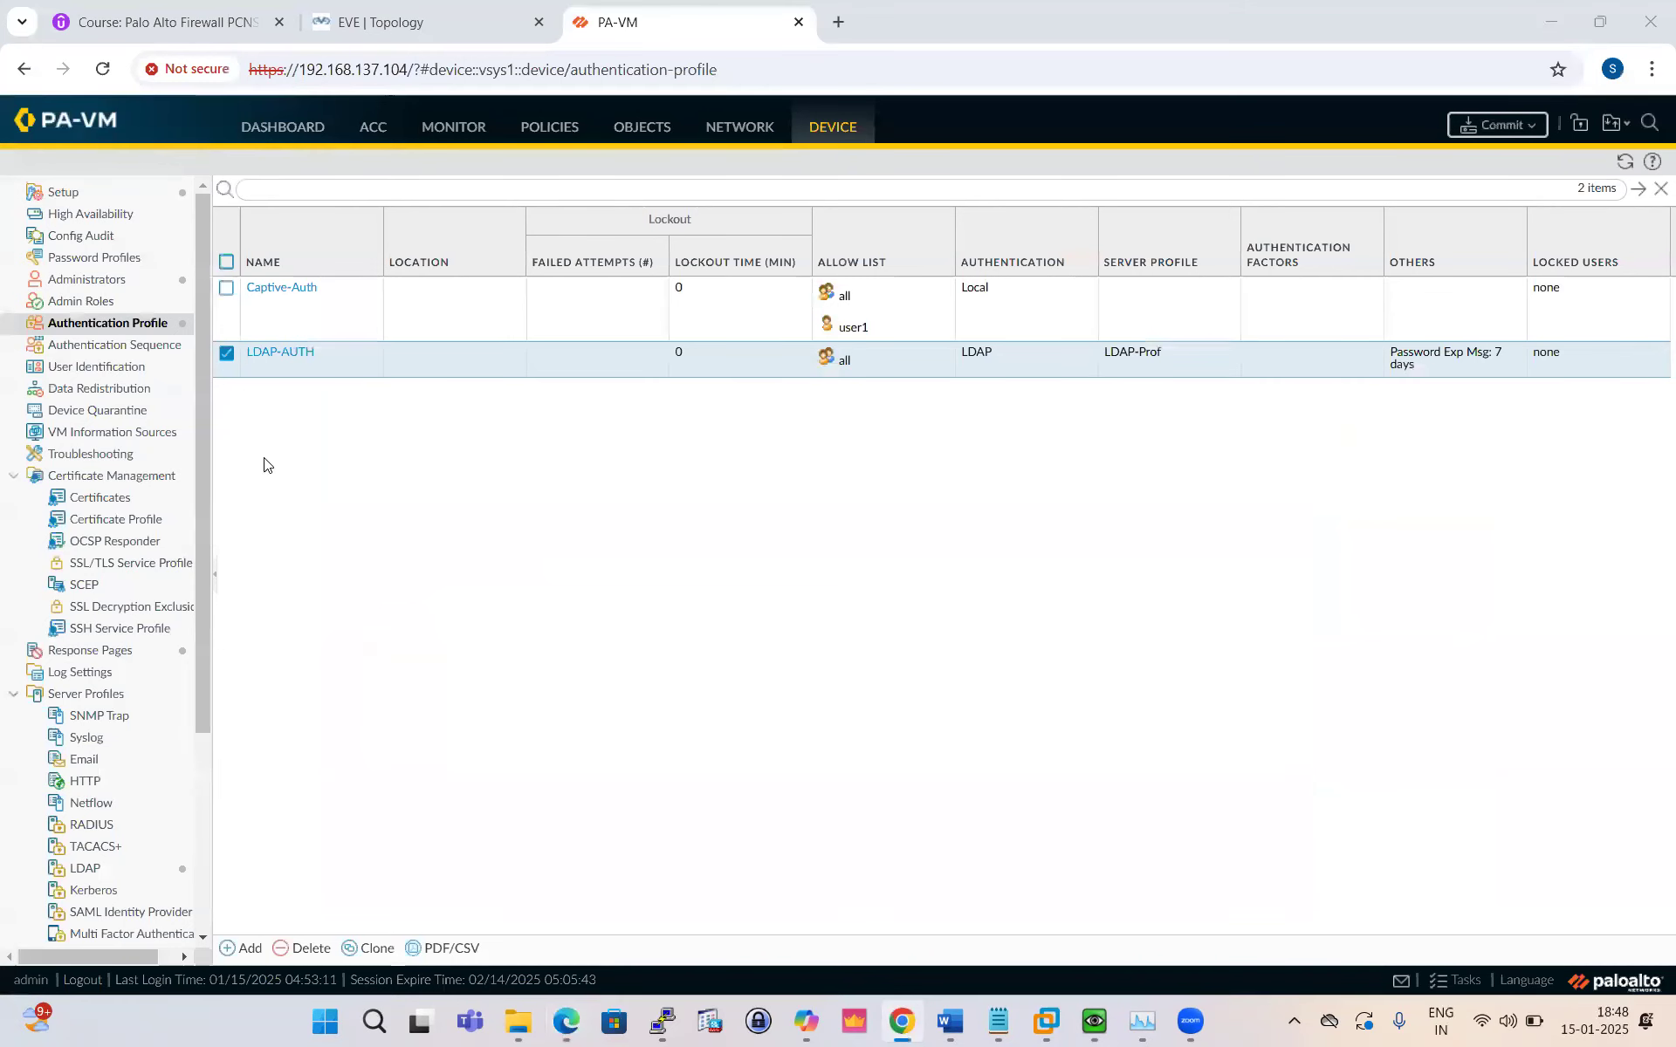
Step: Open the User-ID agent setup under Device > User Identification > User Mapping and check the guide's account details
left_click(103, 367)
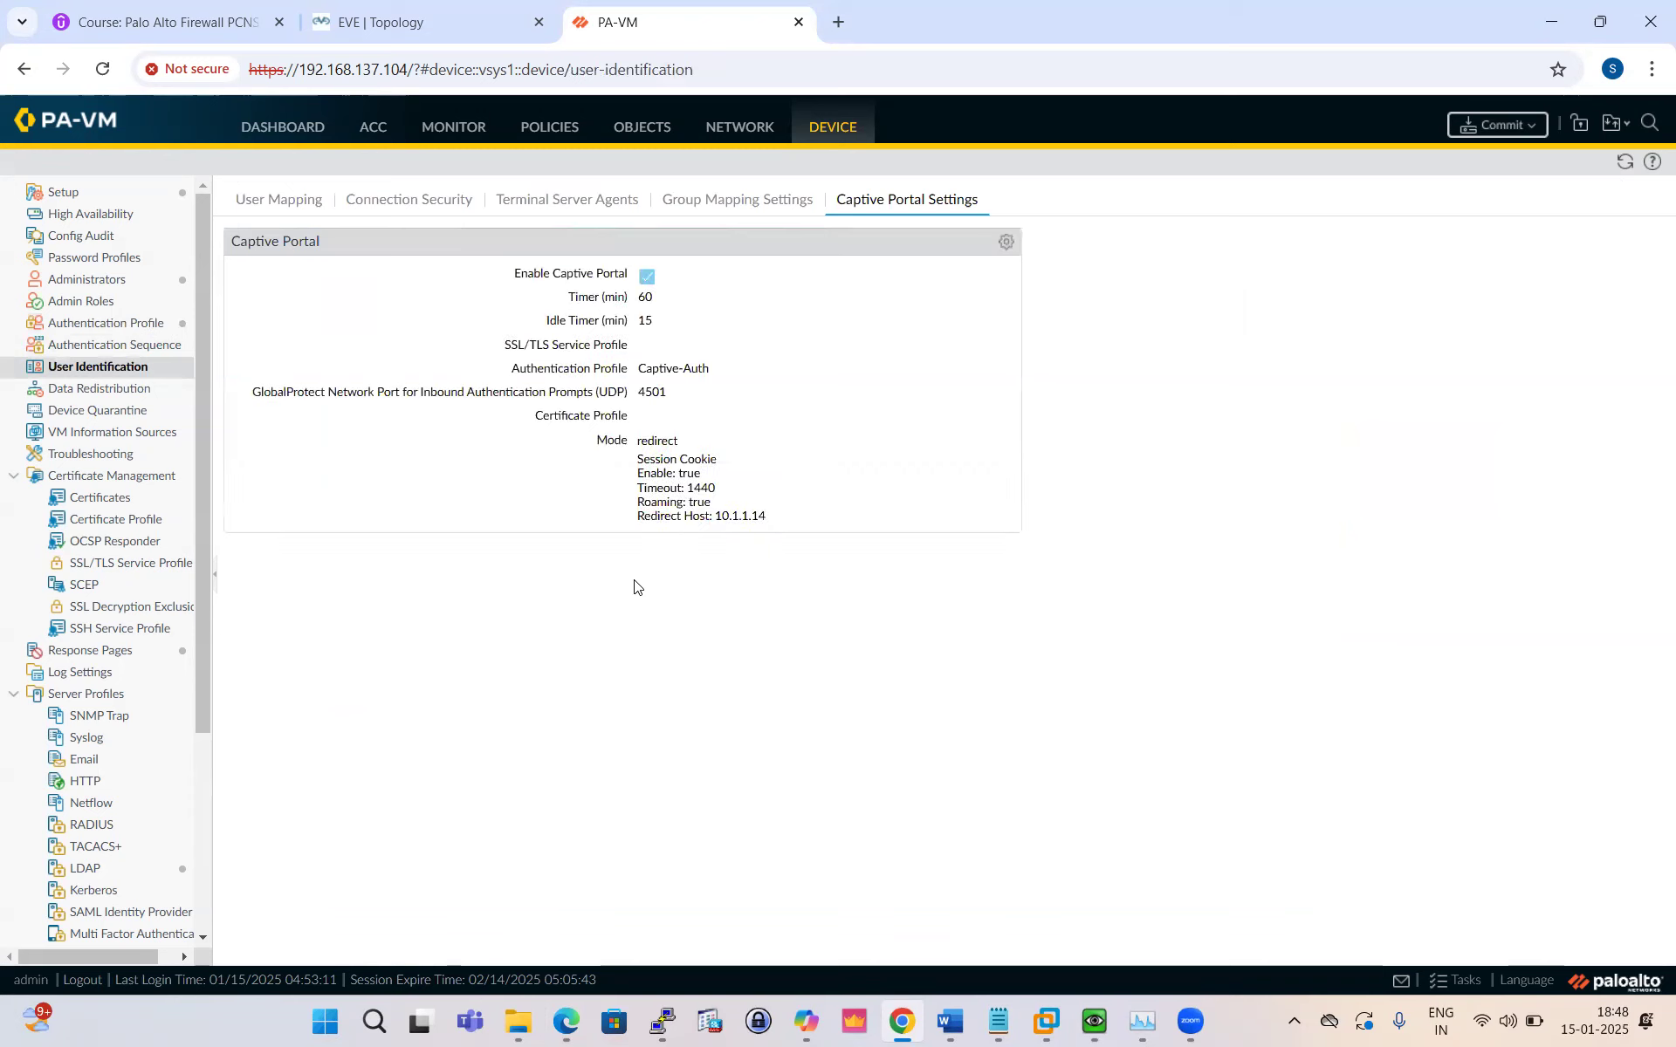
left_click(277, 200)
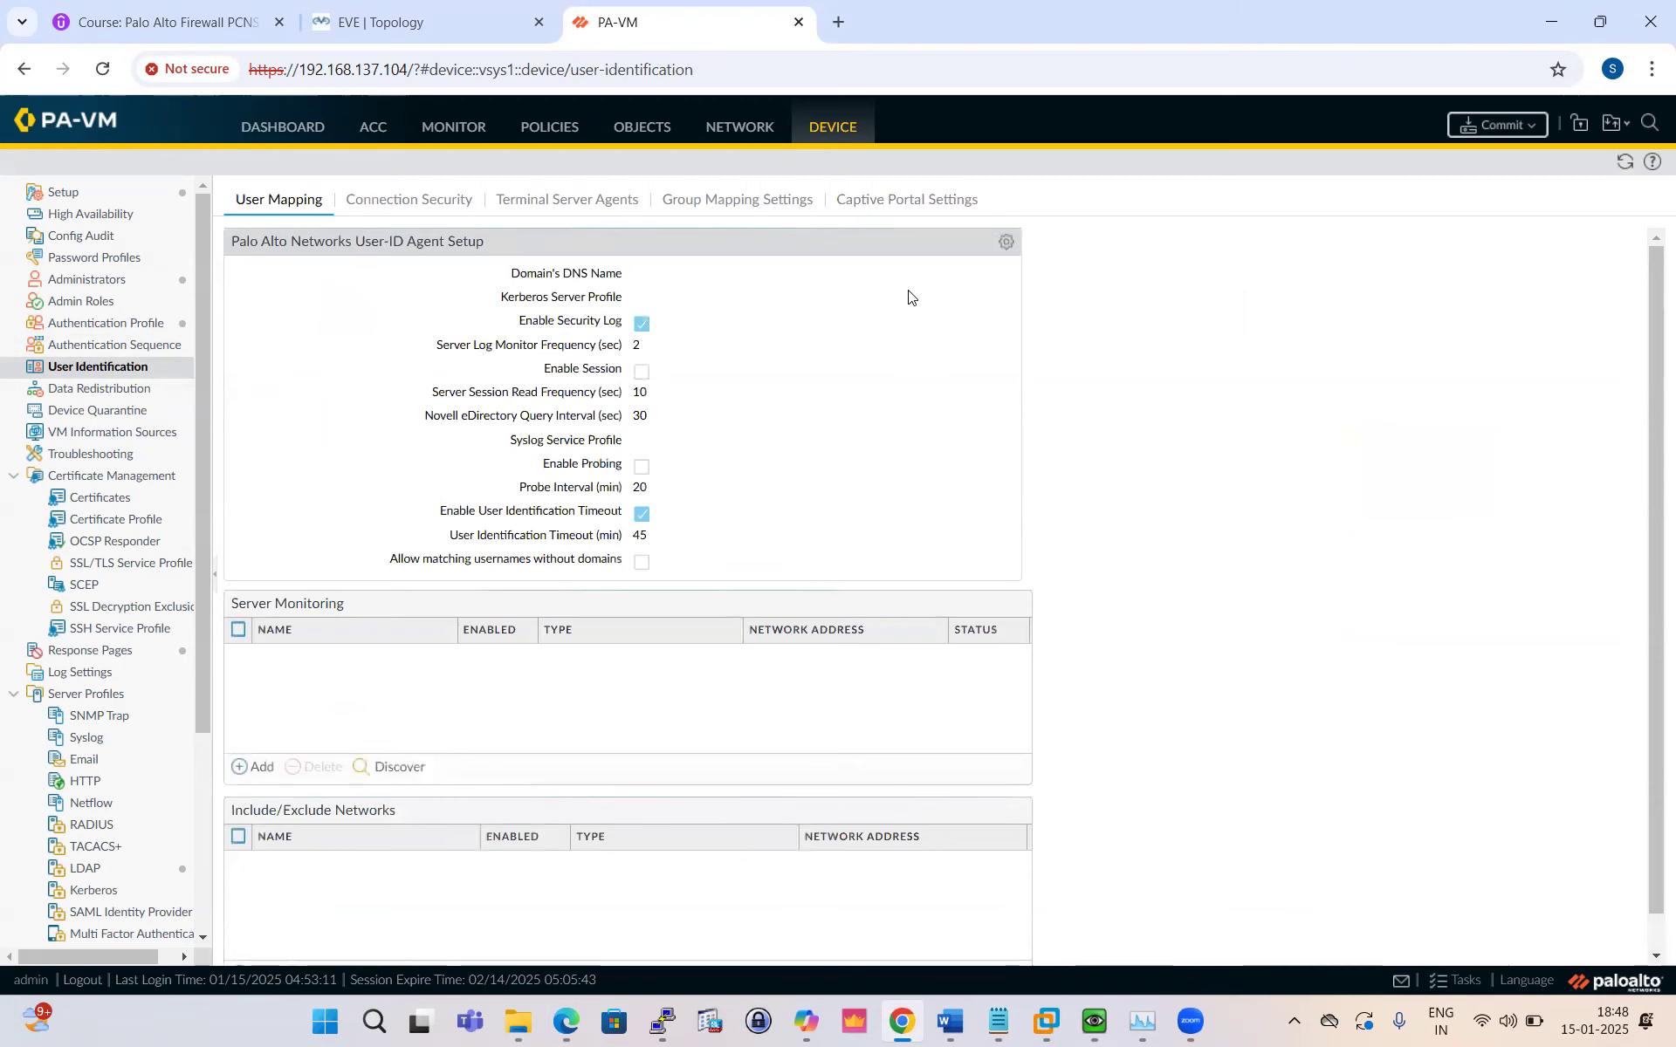
left_click(1002, 244)
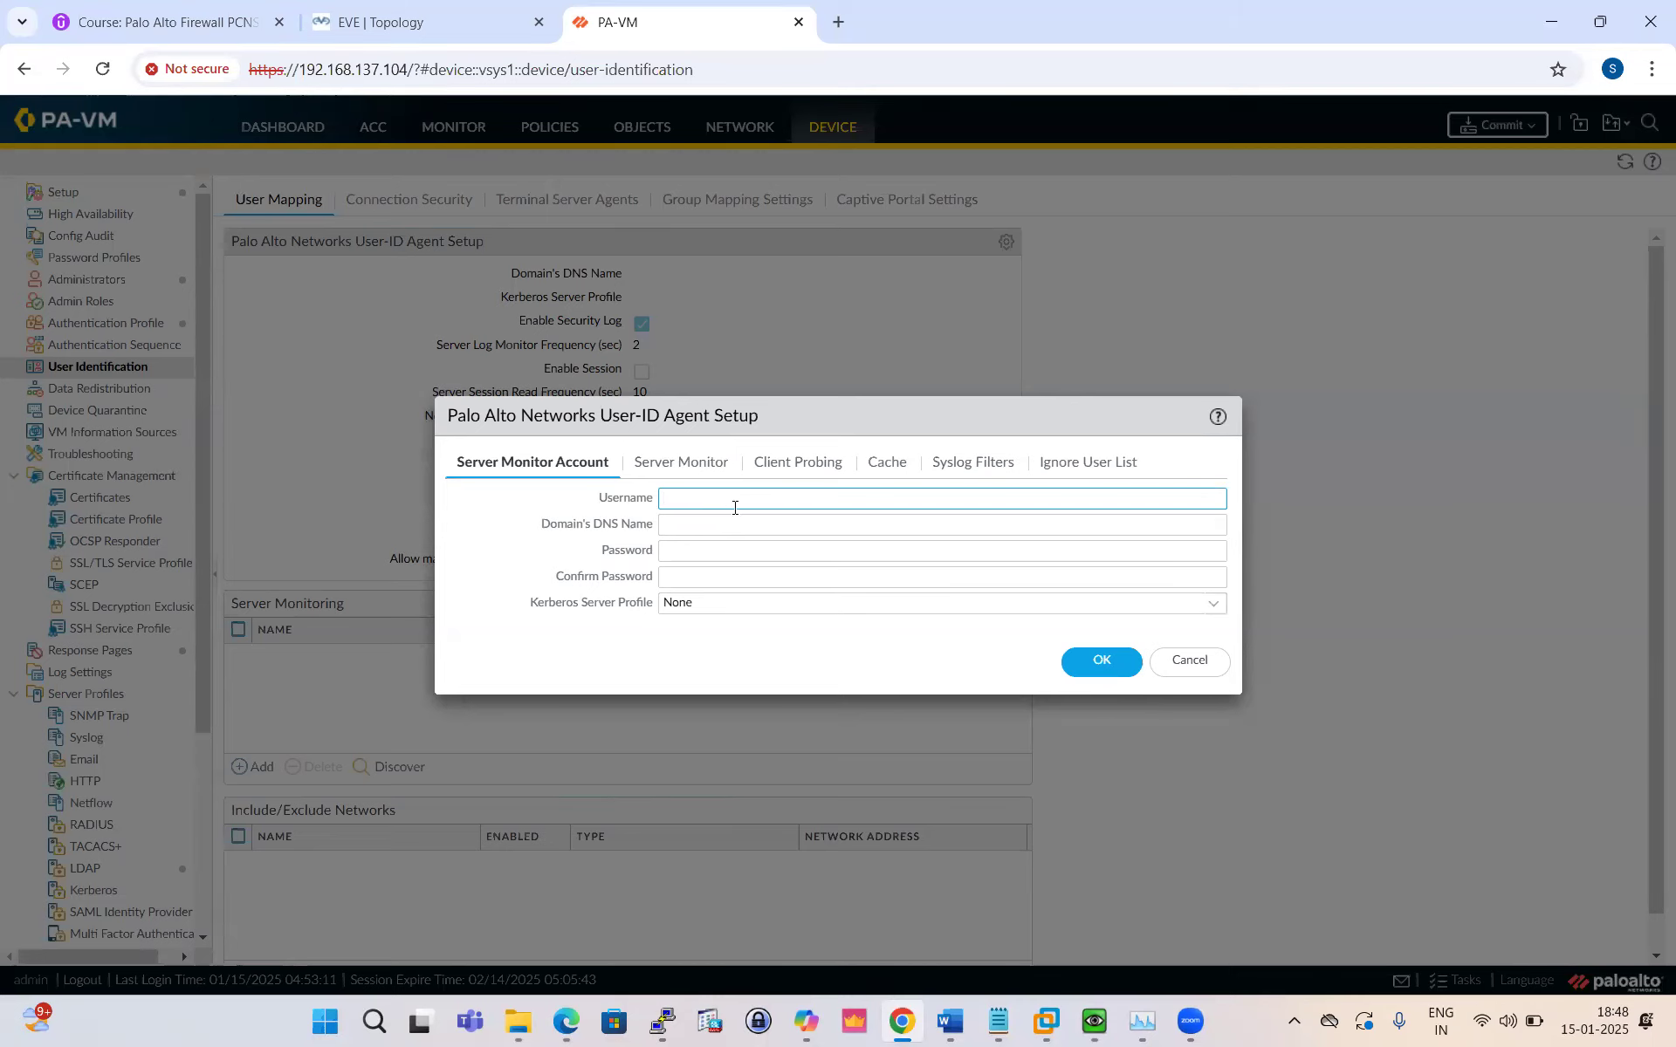
key("alt+Tab")
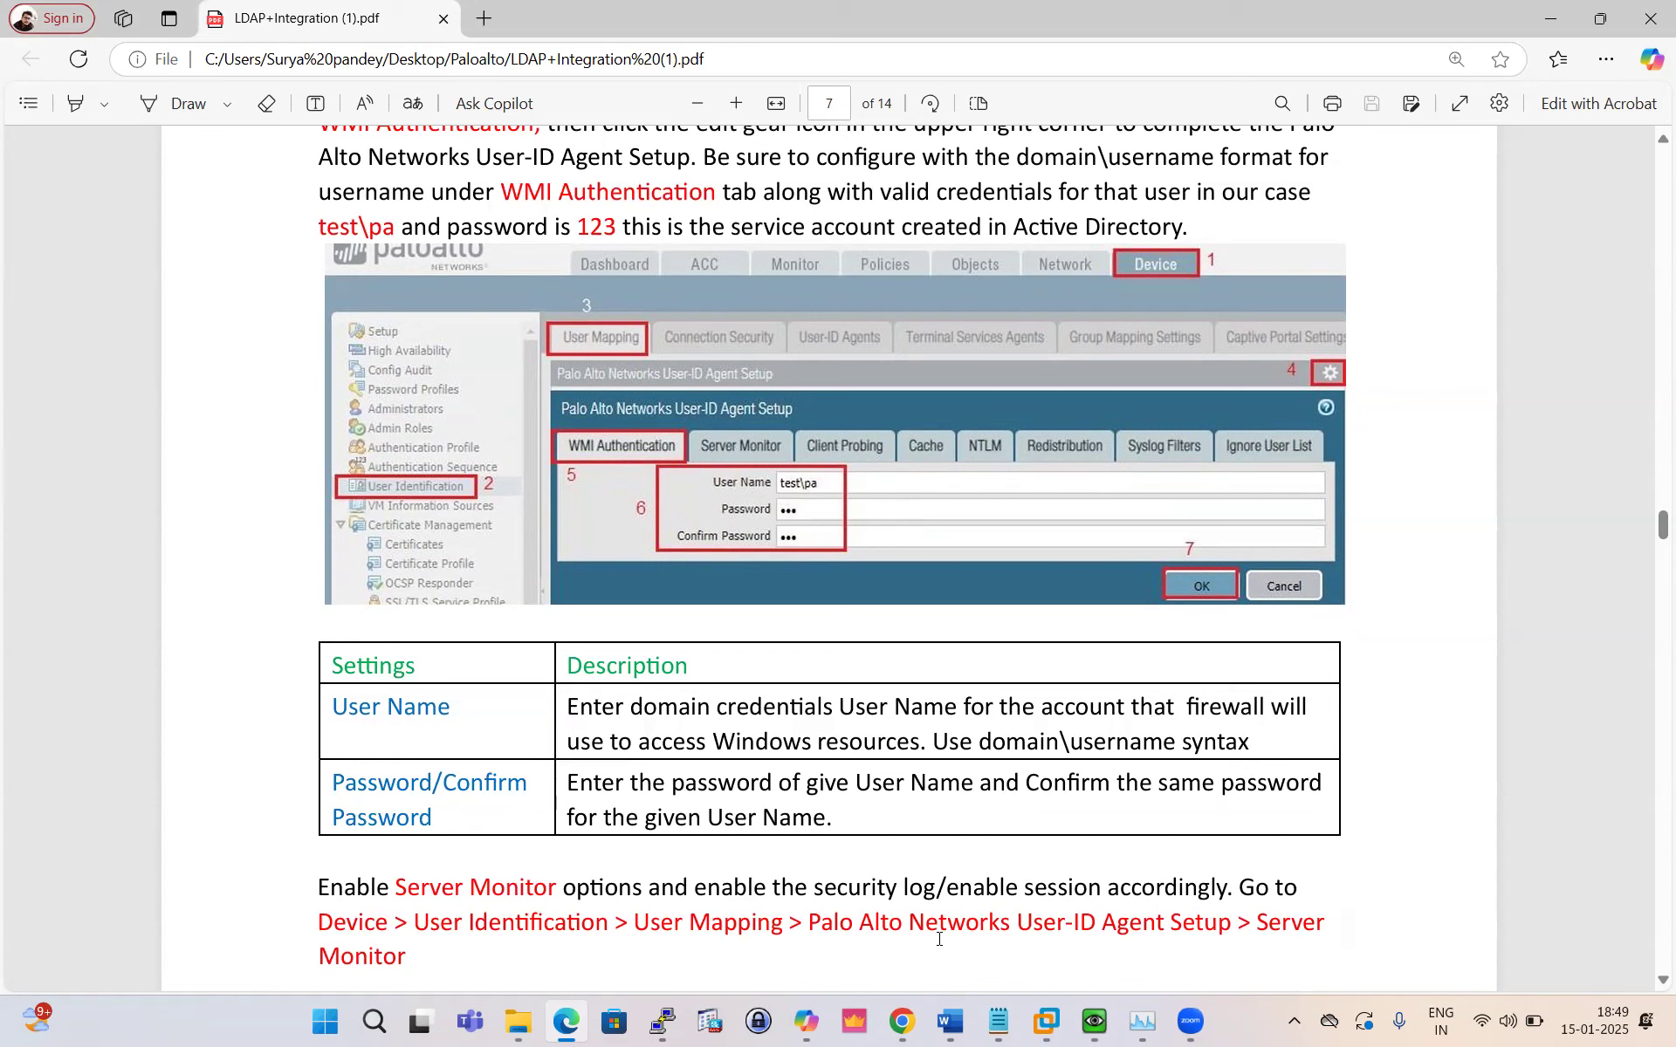
left_click(903, 1023)
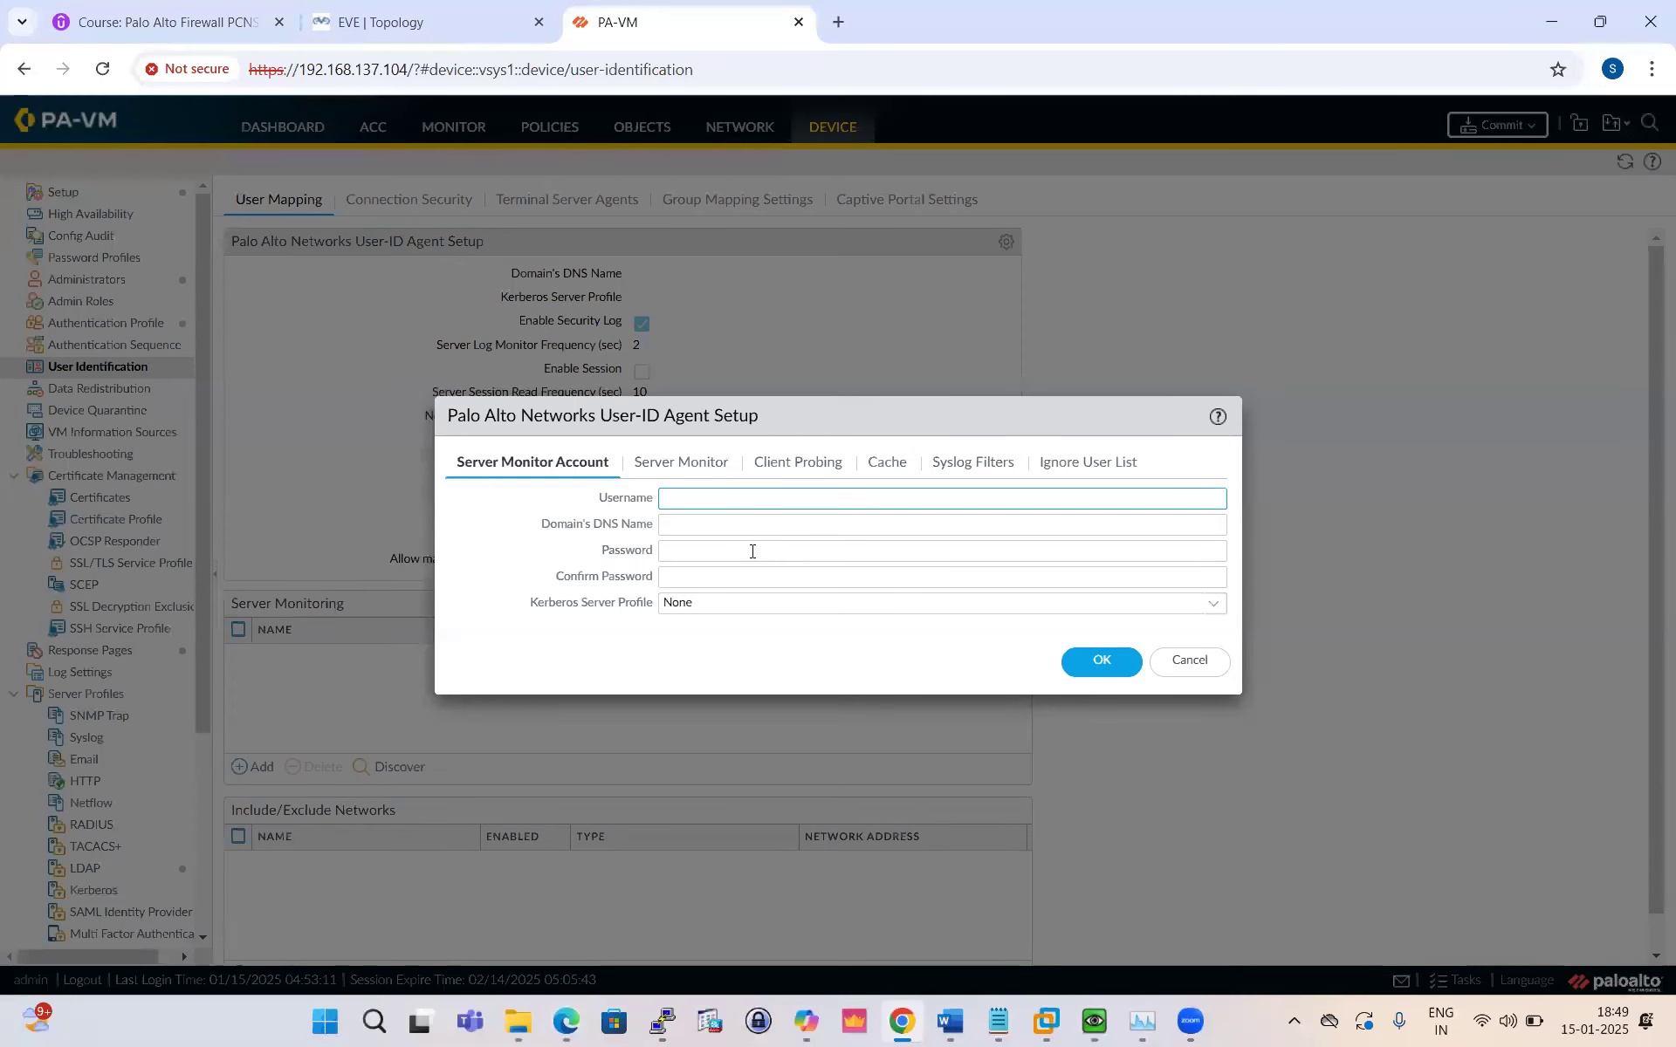
Step: Enter the service account's domain username and password, confirm the password, and save
type("test\\Palo")
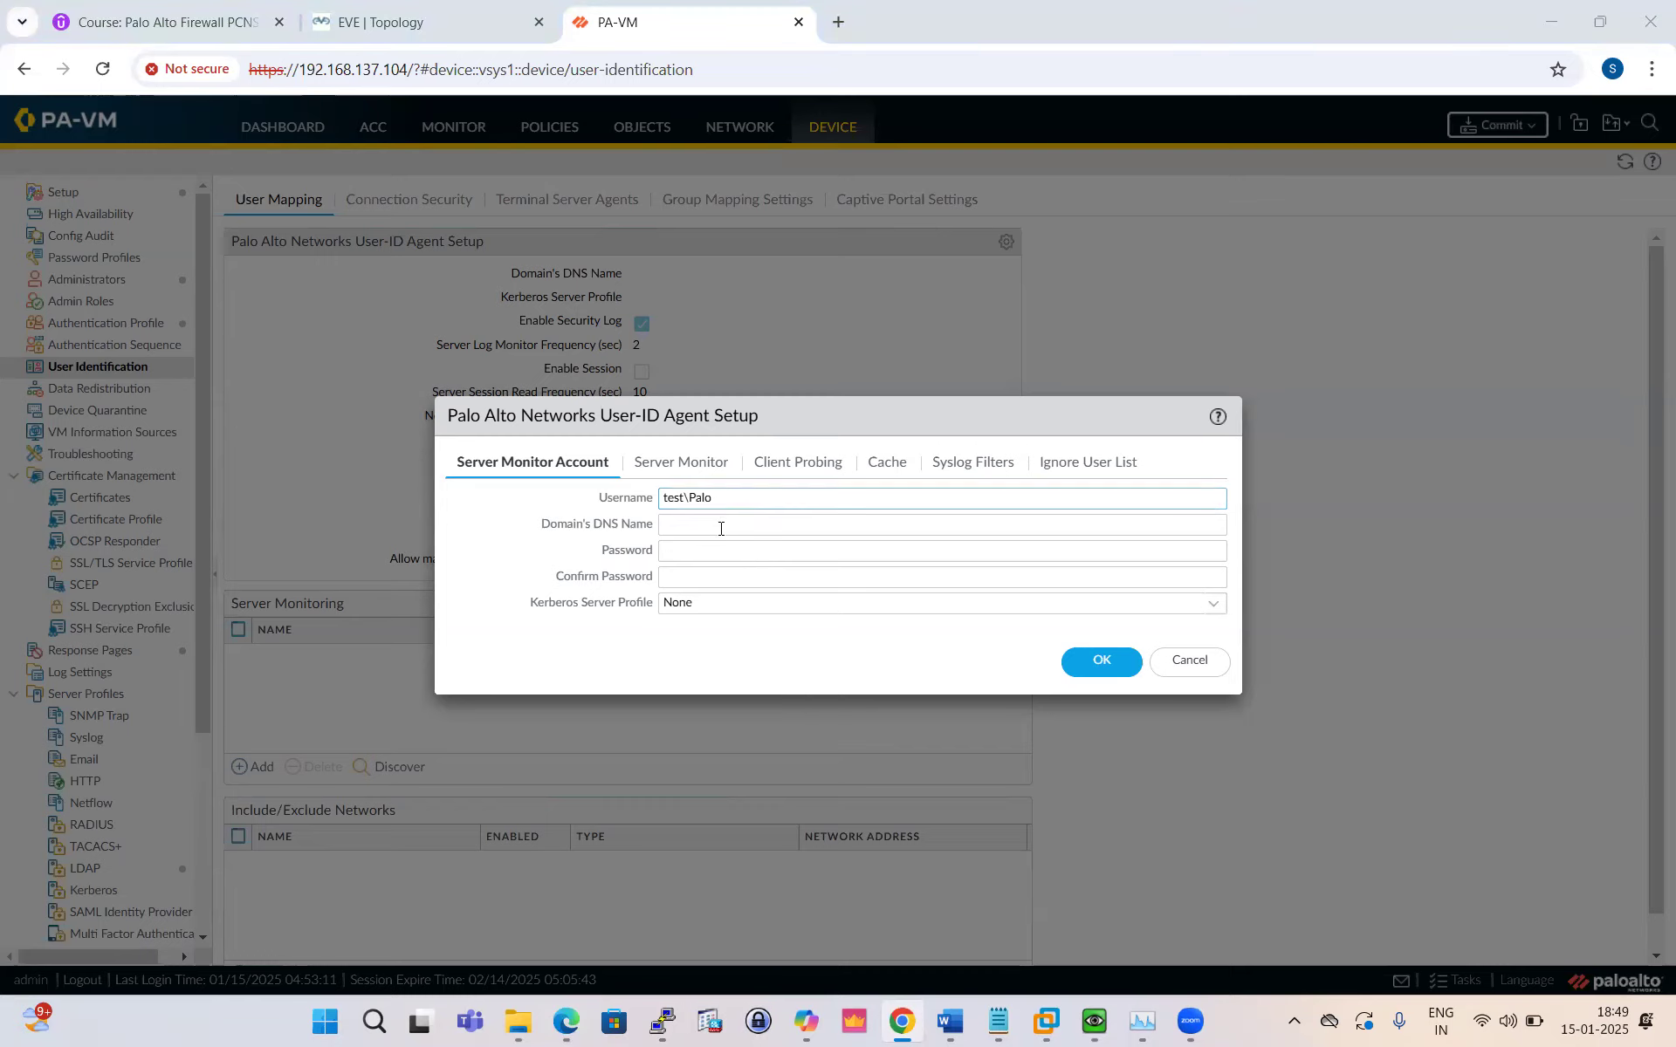
key("alt+Tab")
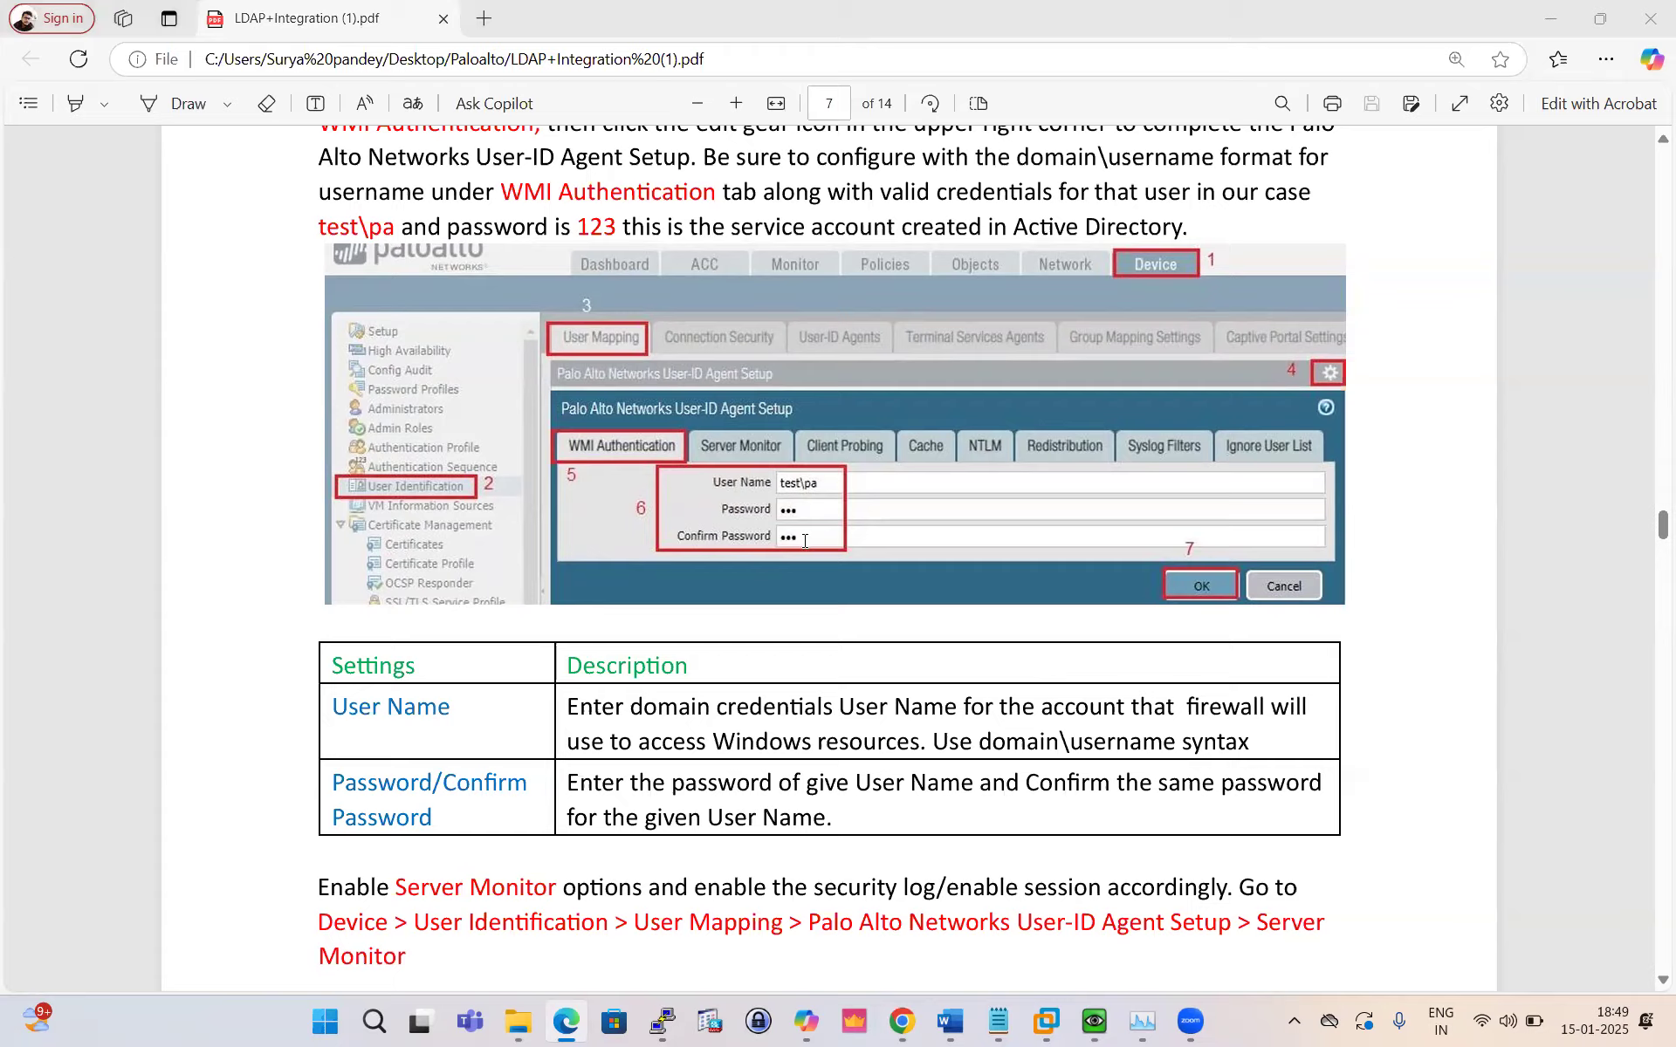
key("alt+Tab")
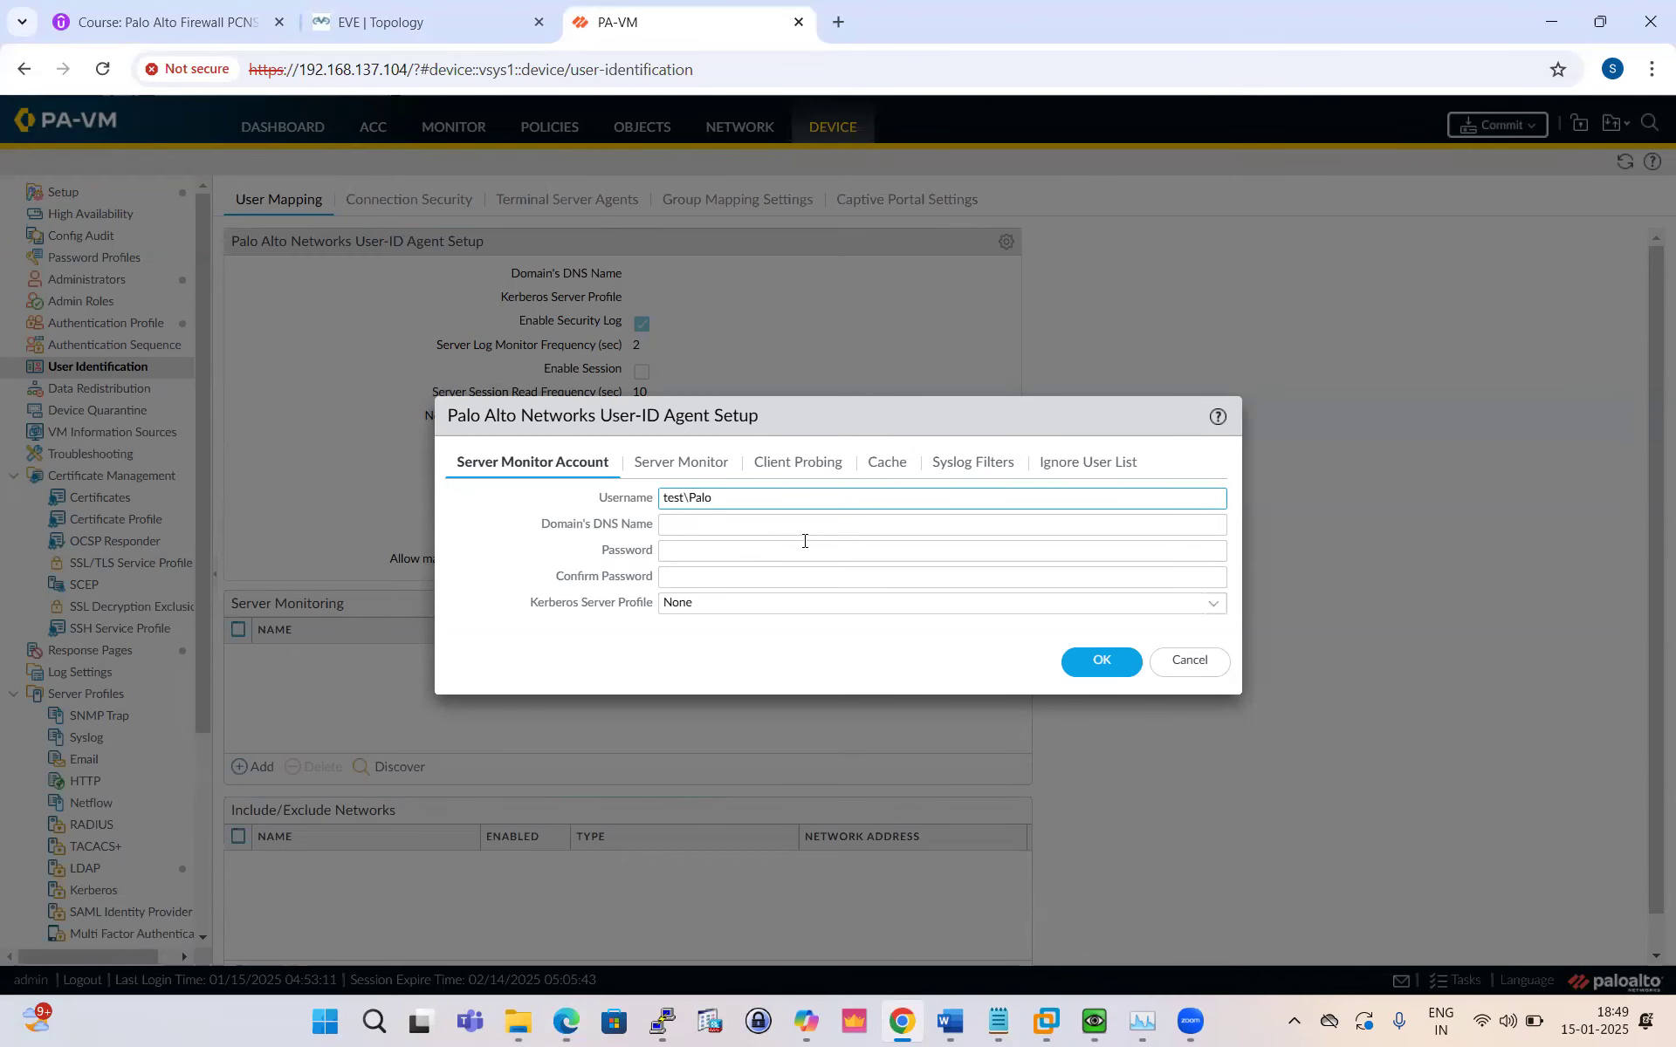
left_click(737, 552)
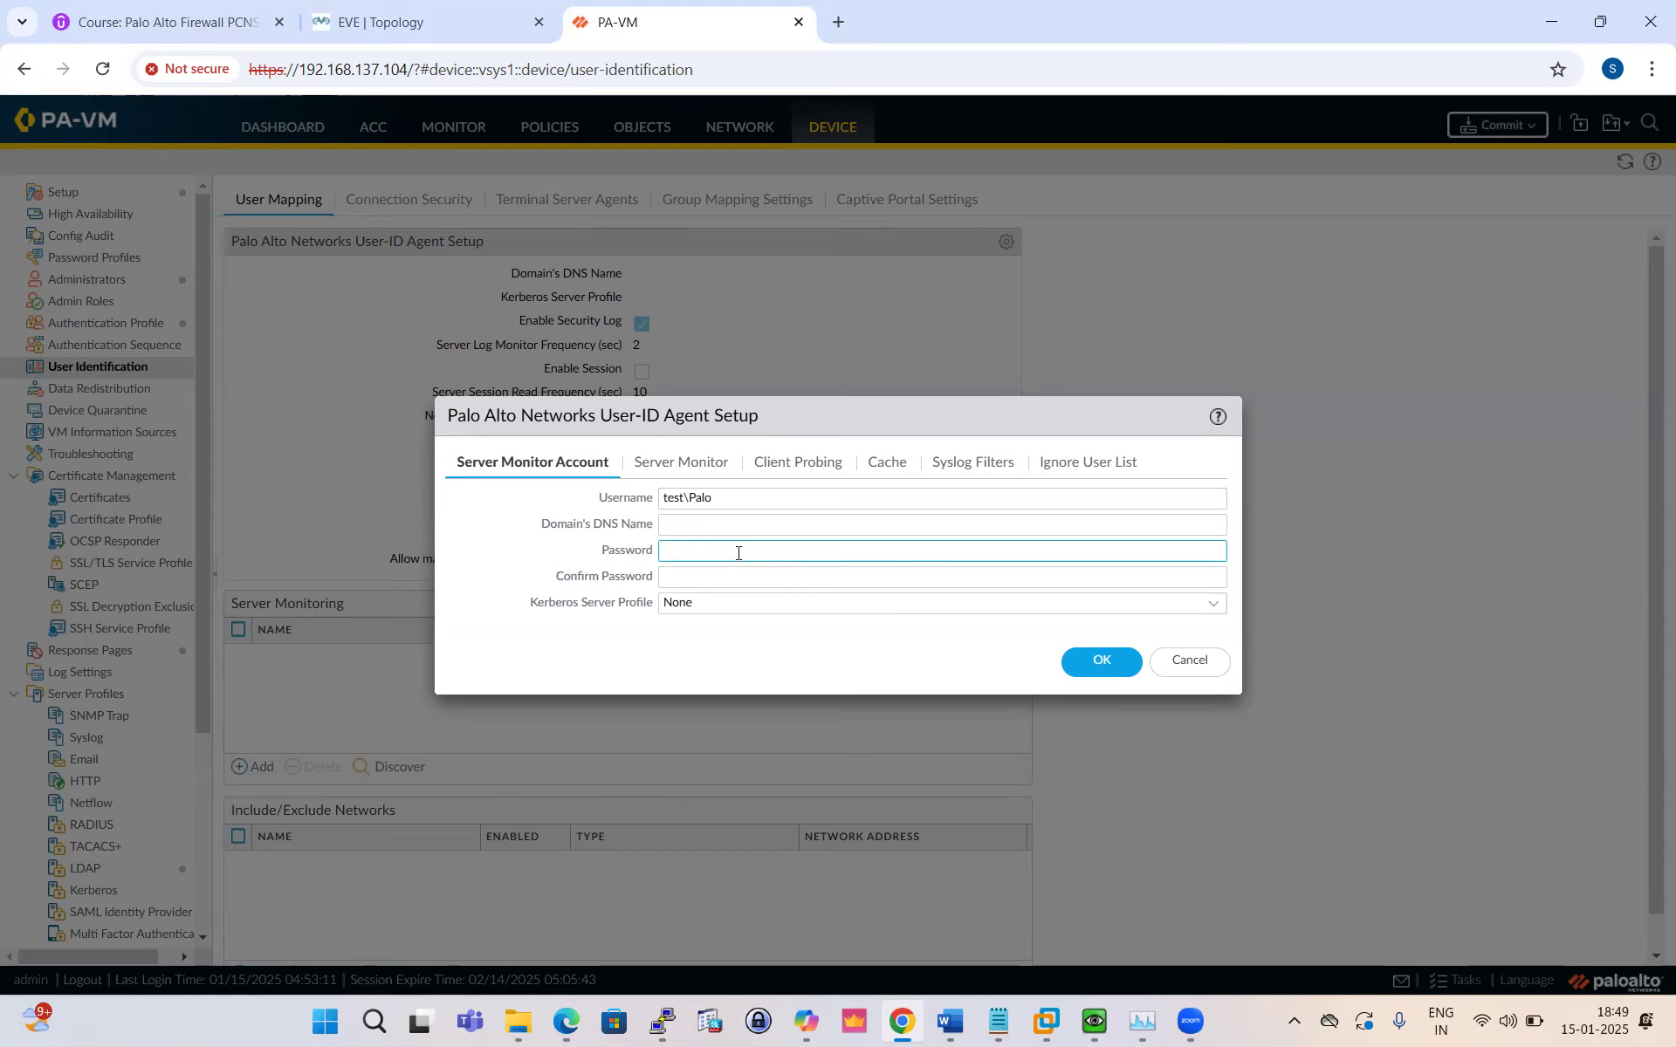
type("Palo@")
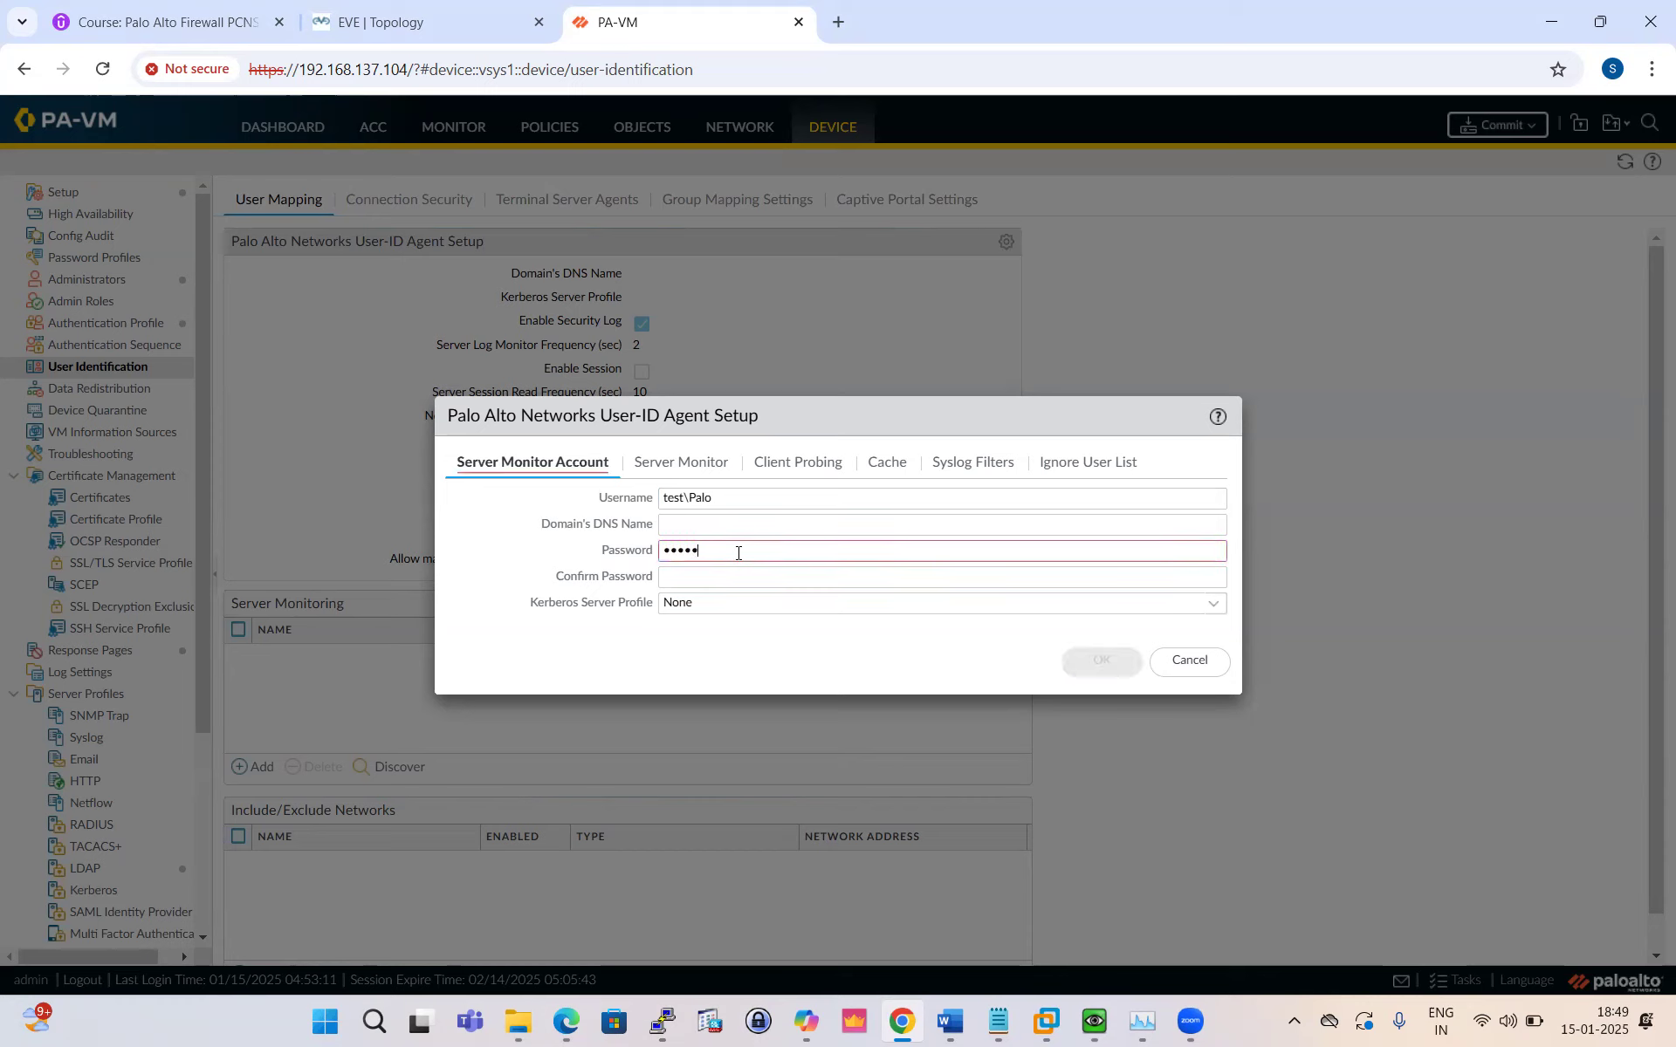
type("1234")
left_click(715, 579)
type("Palo@")
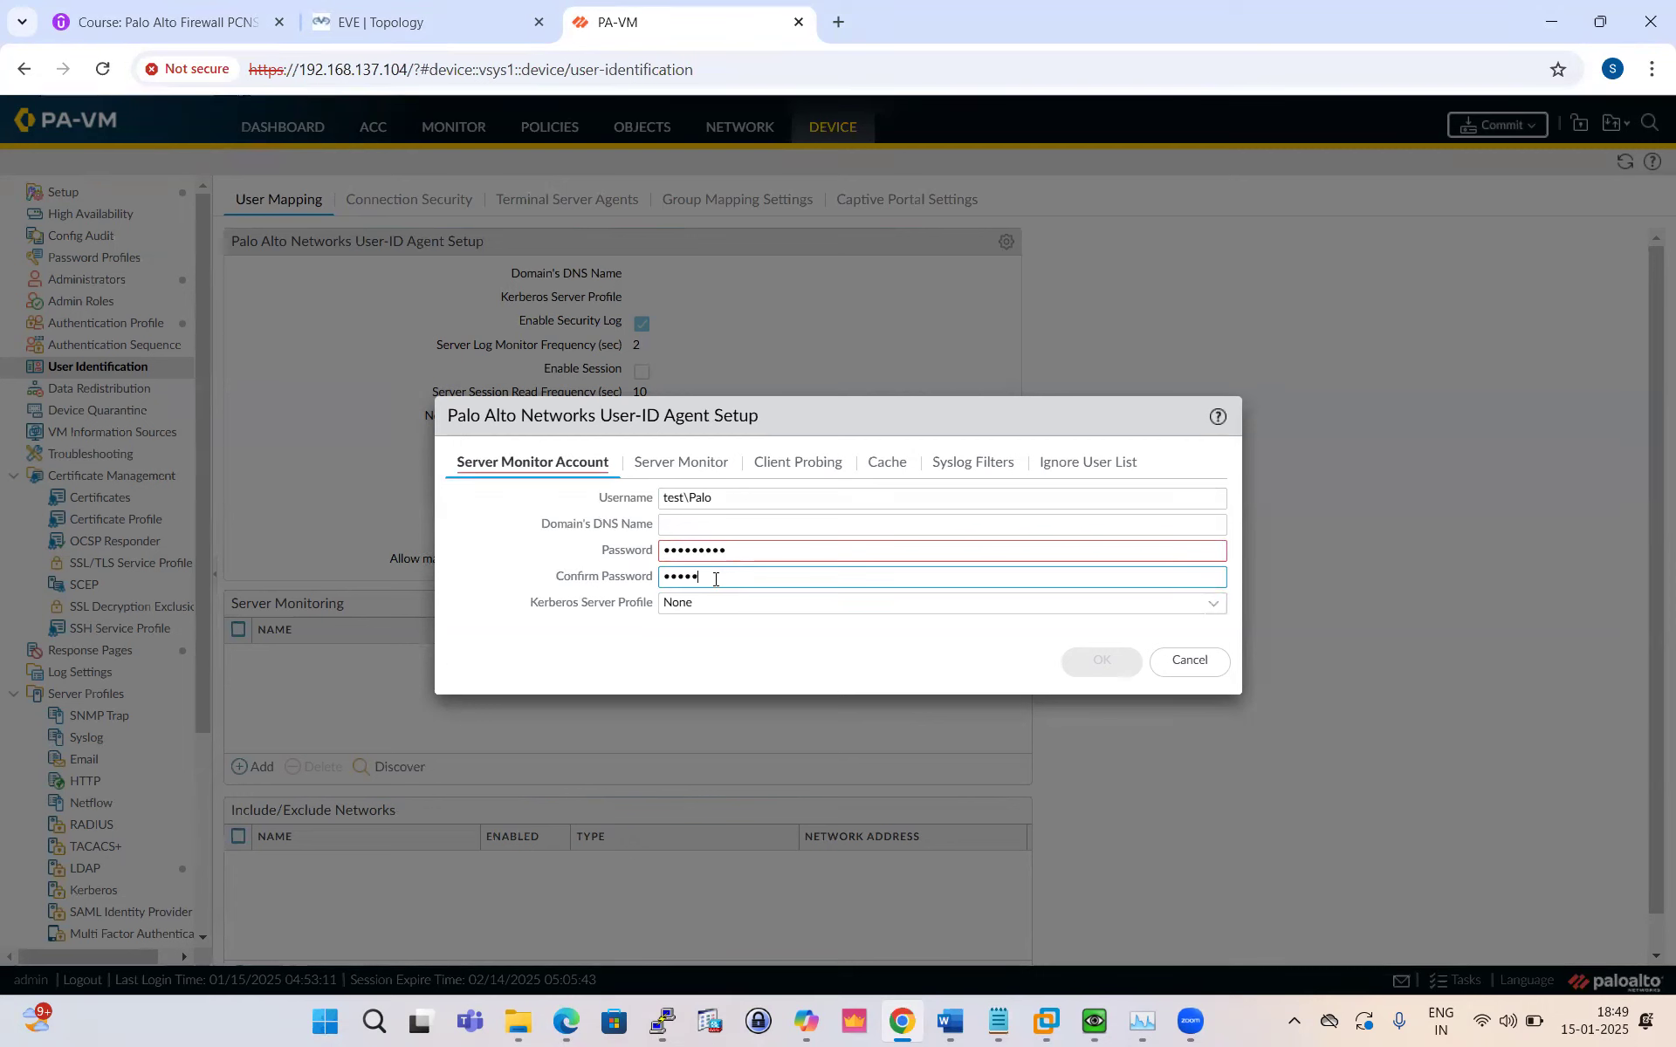
type("1234")
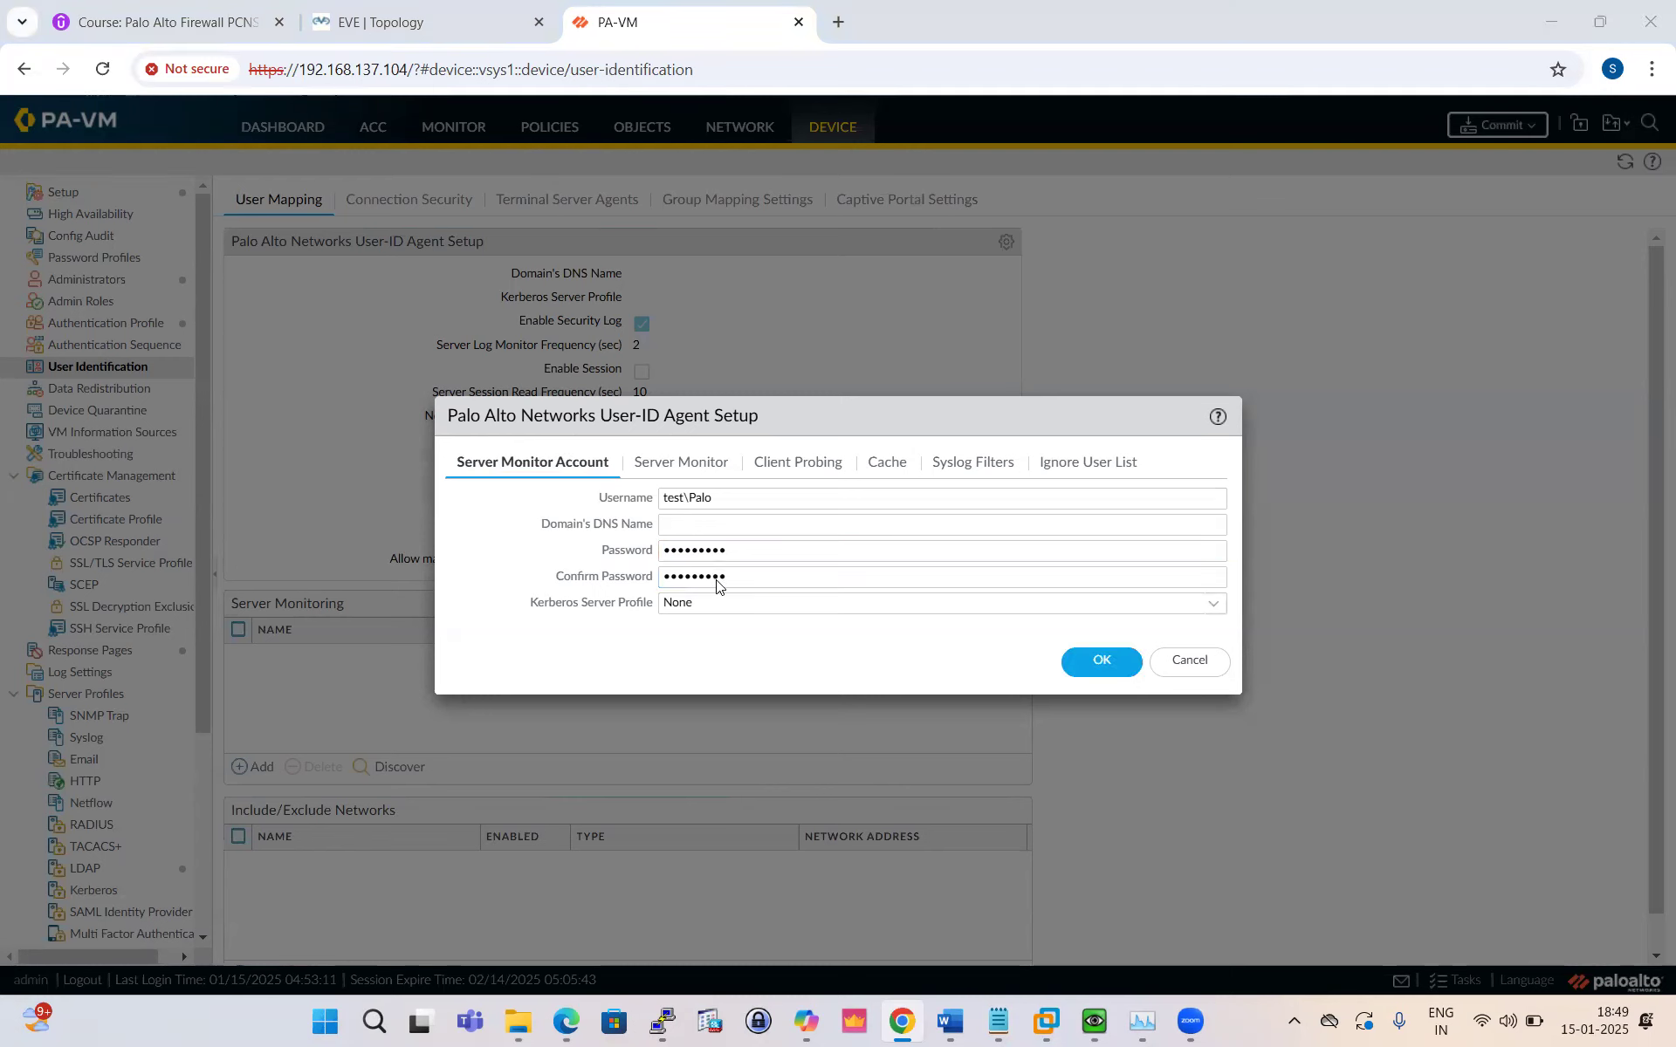
key("alt+Tab")
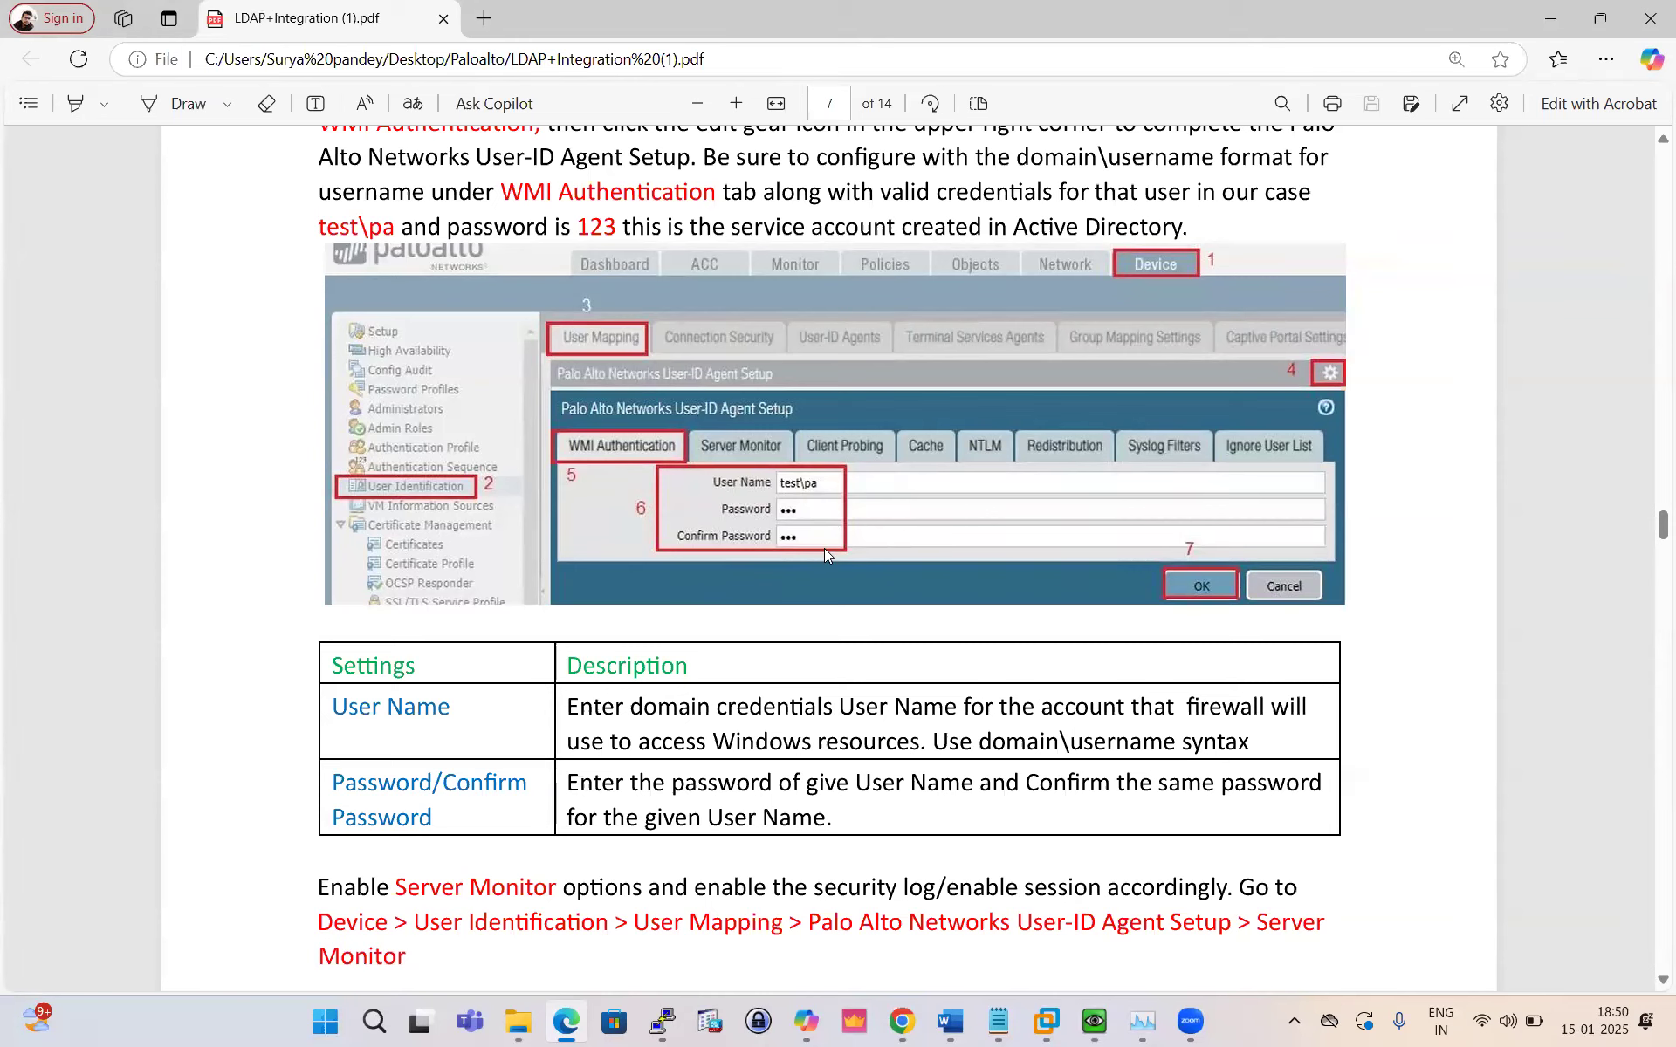
key("alt+Tab")
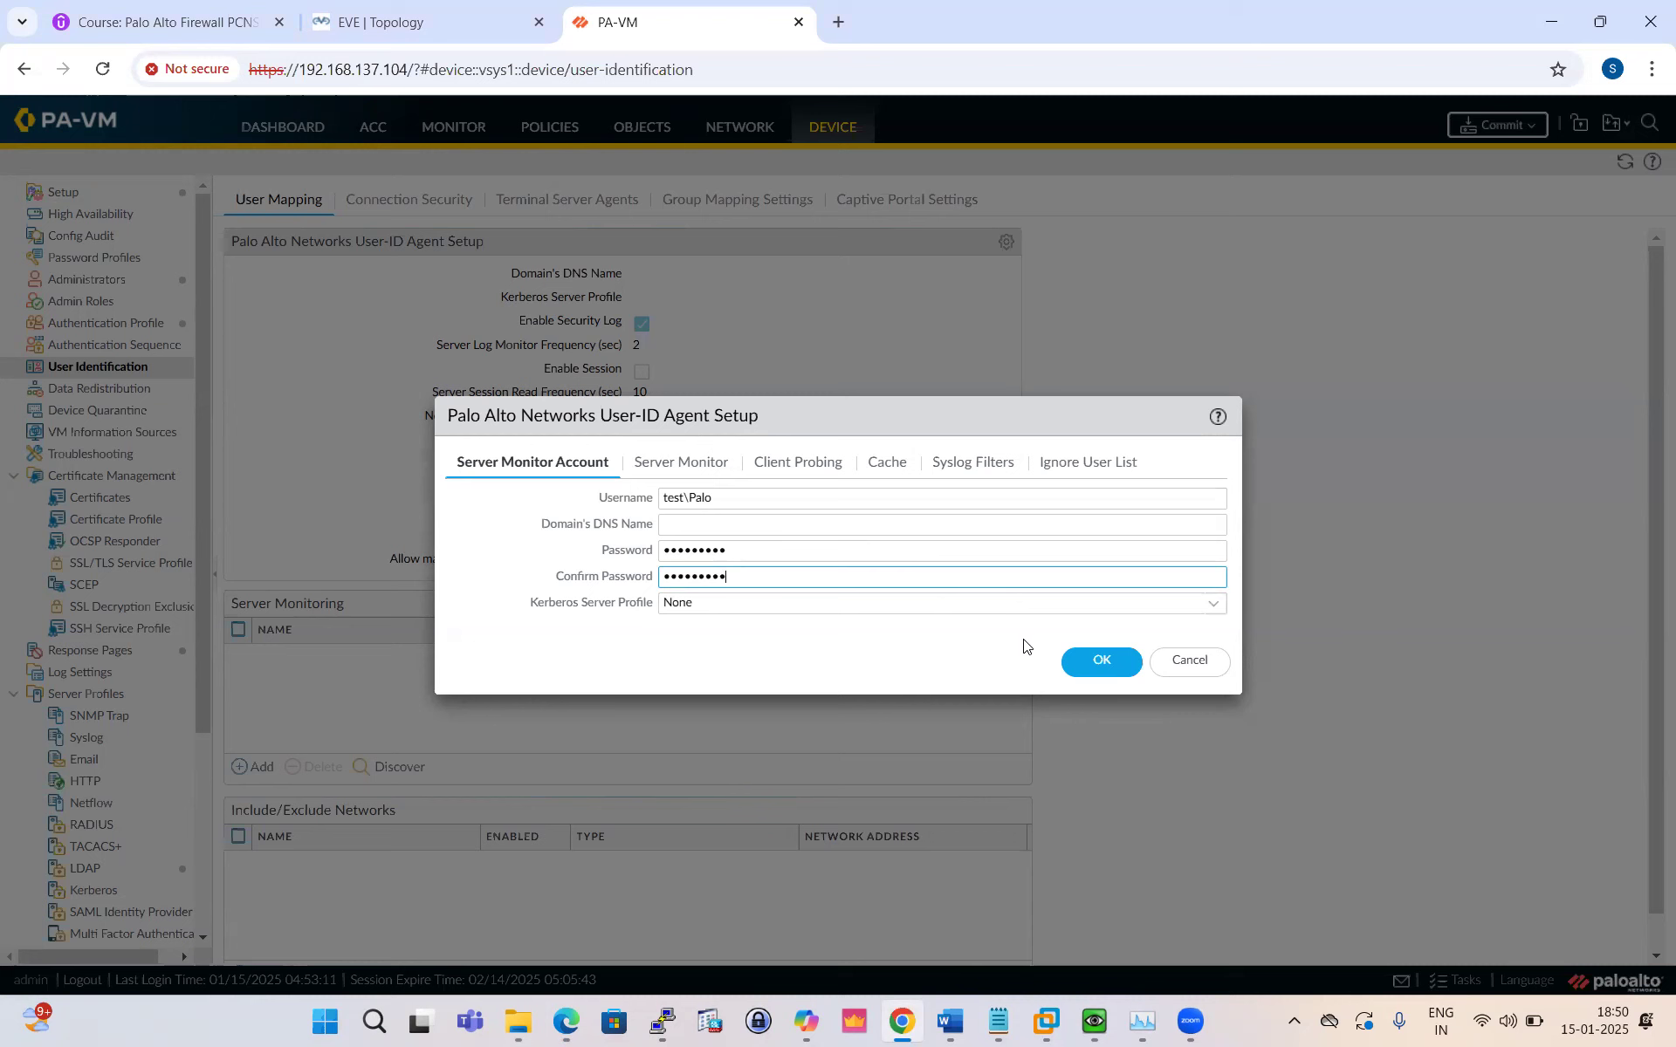
left_click(1098, 662)
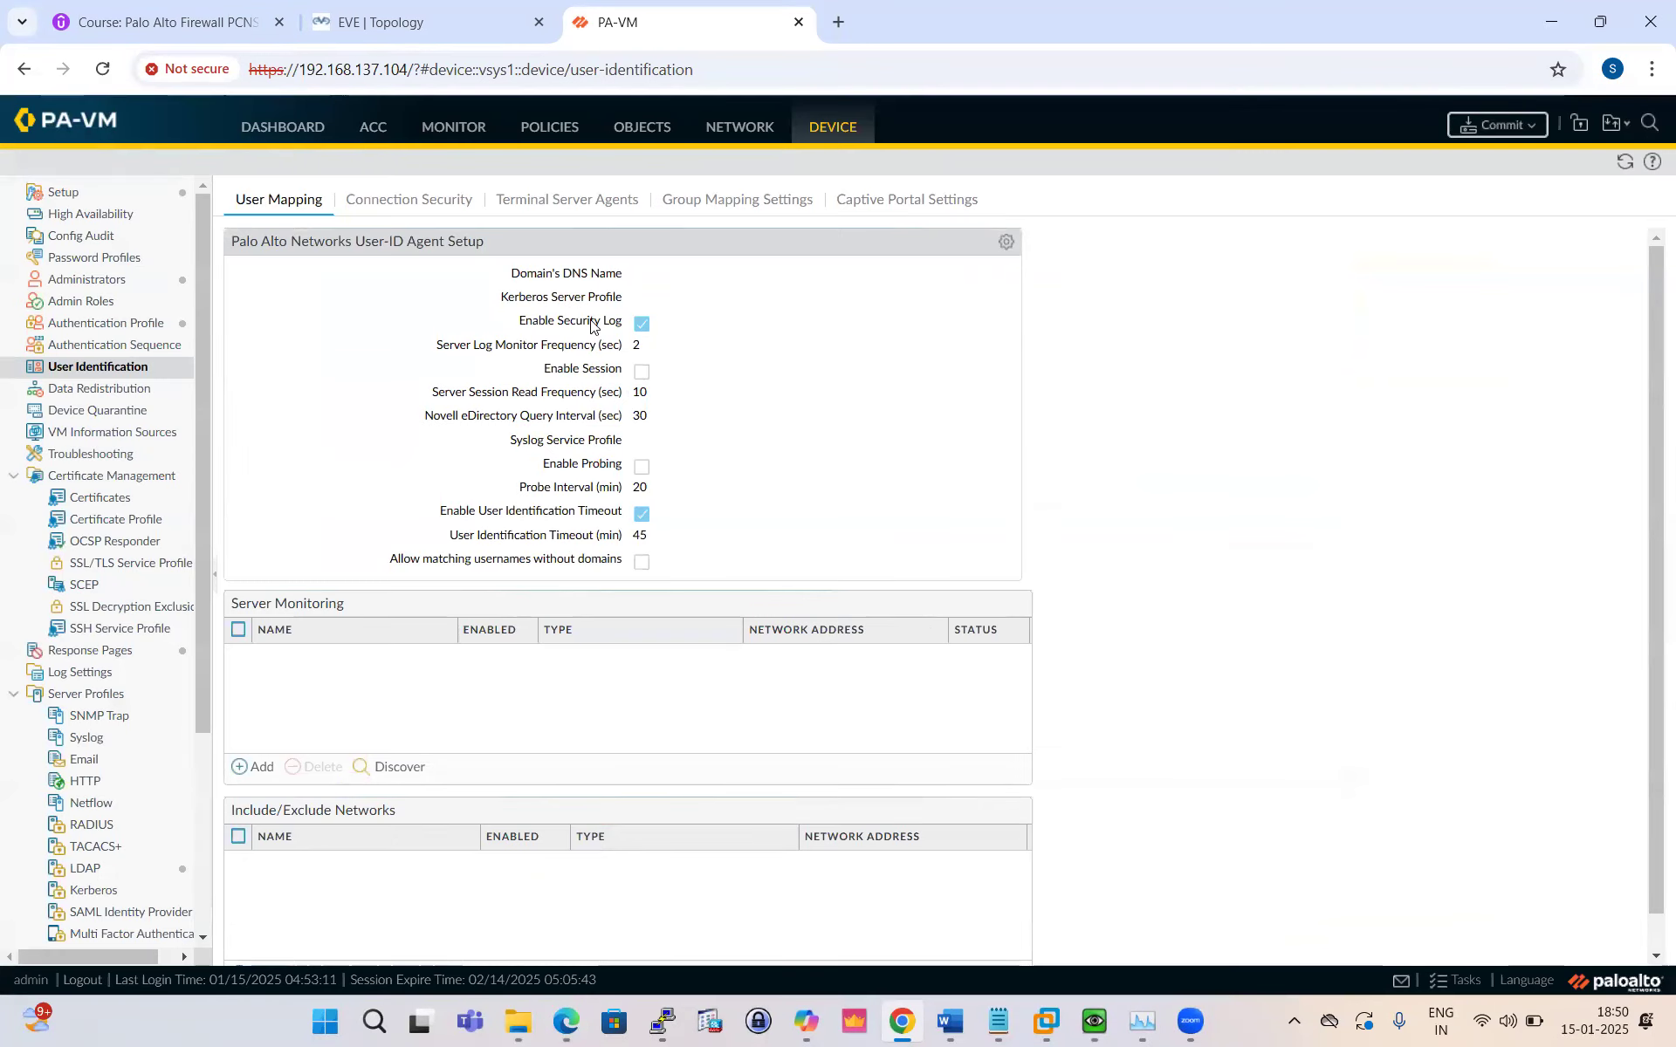
Step: Add a new group mapping named LDAP-Group using the LDAP-Prof server profile
left_click(720, 203)
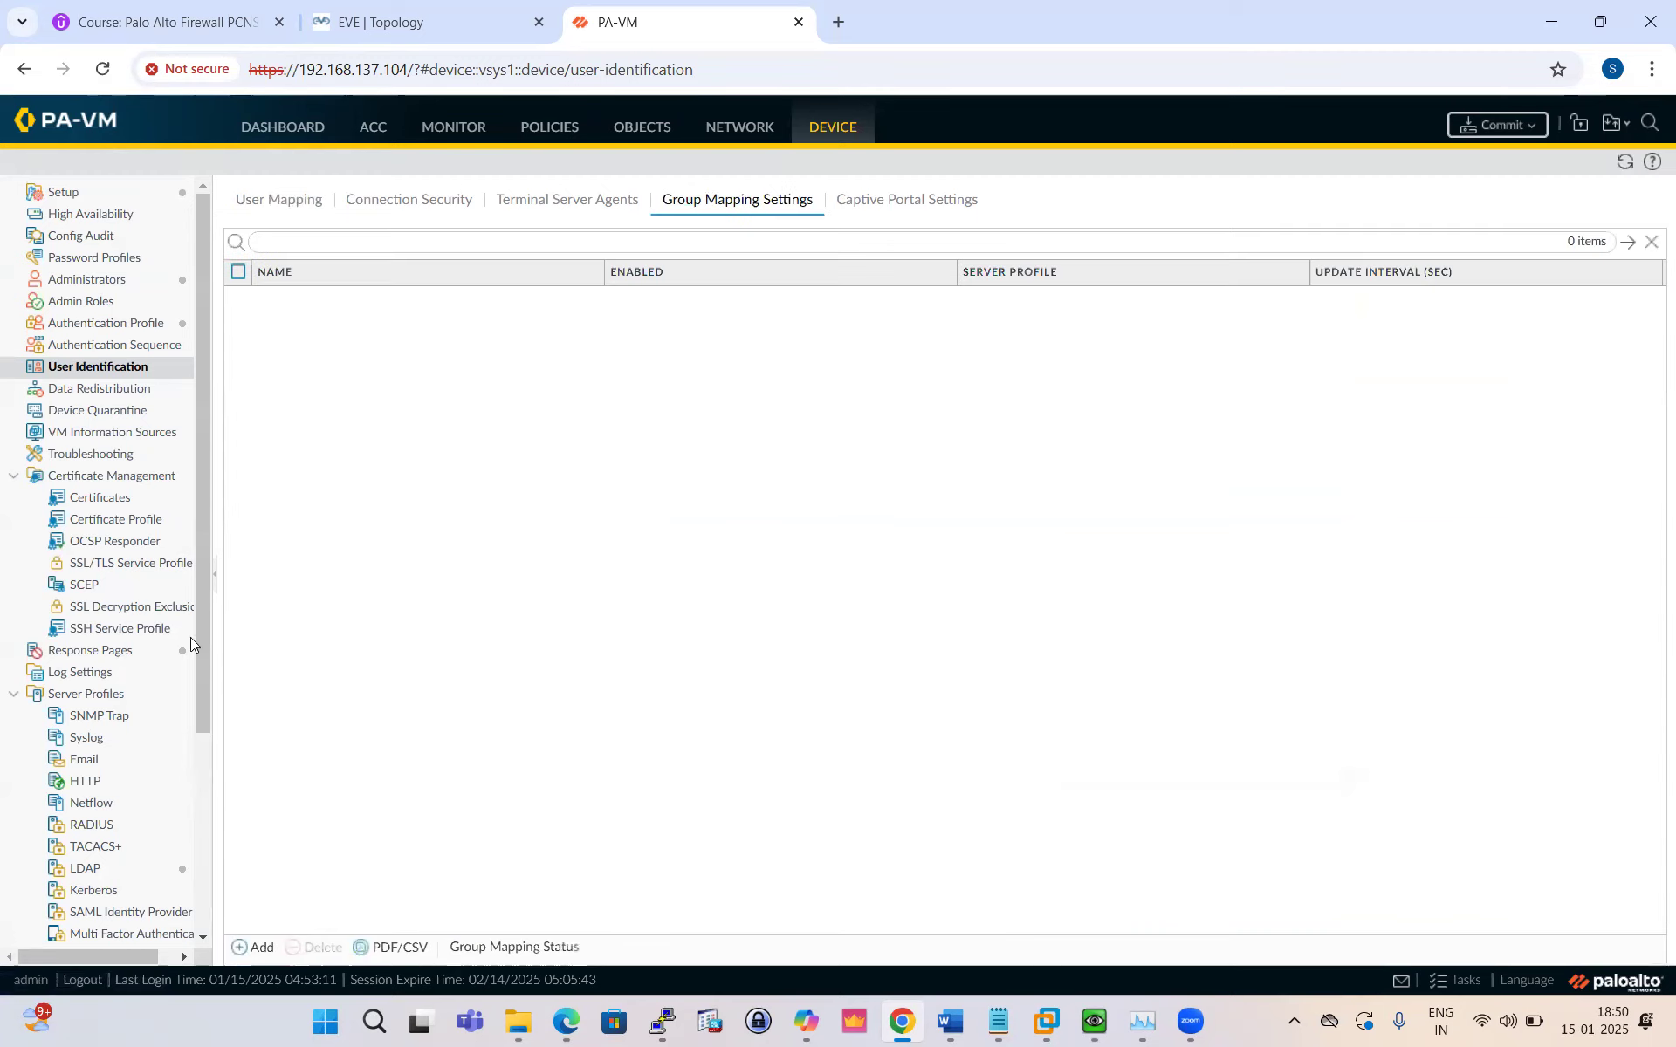
left_click(257, 947)
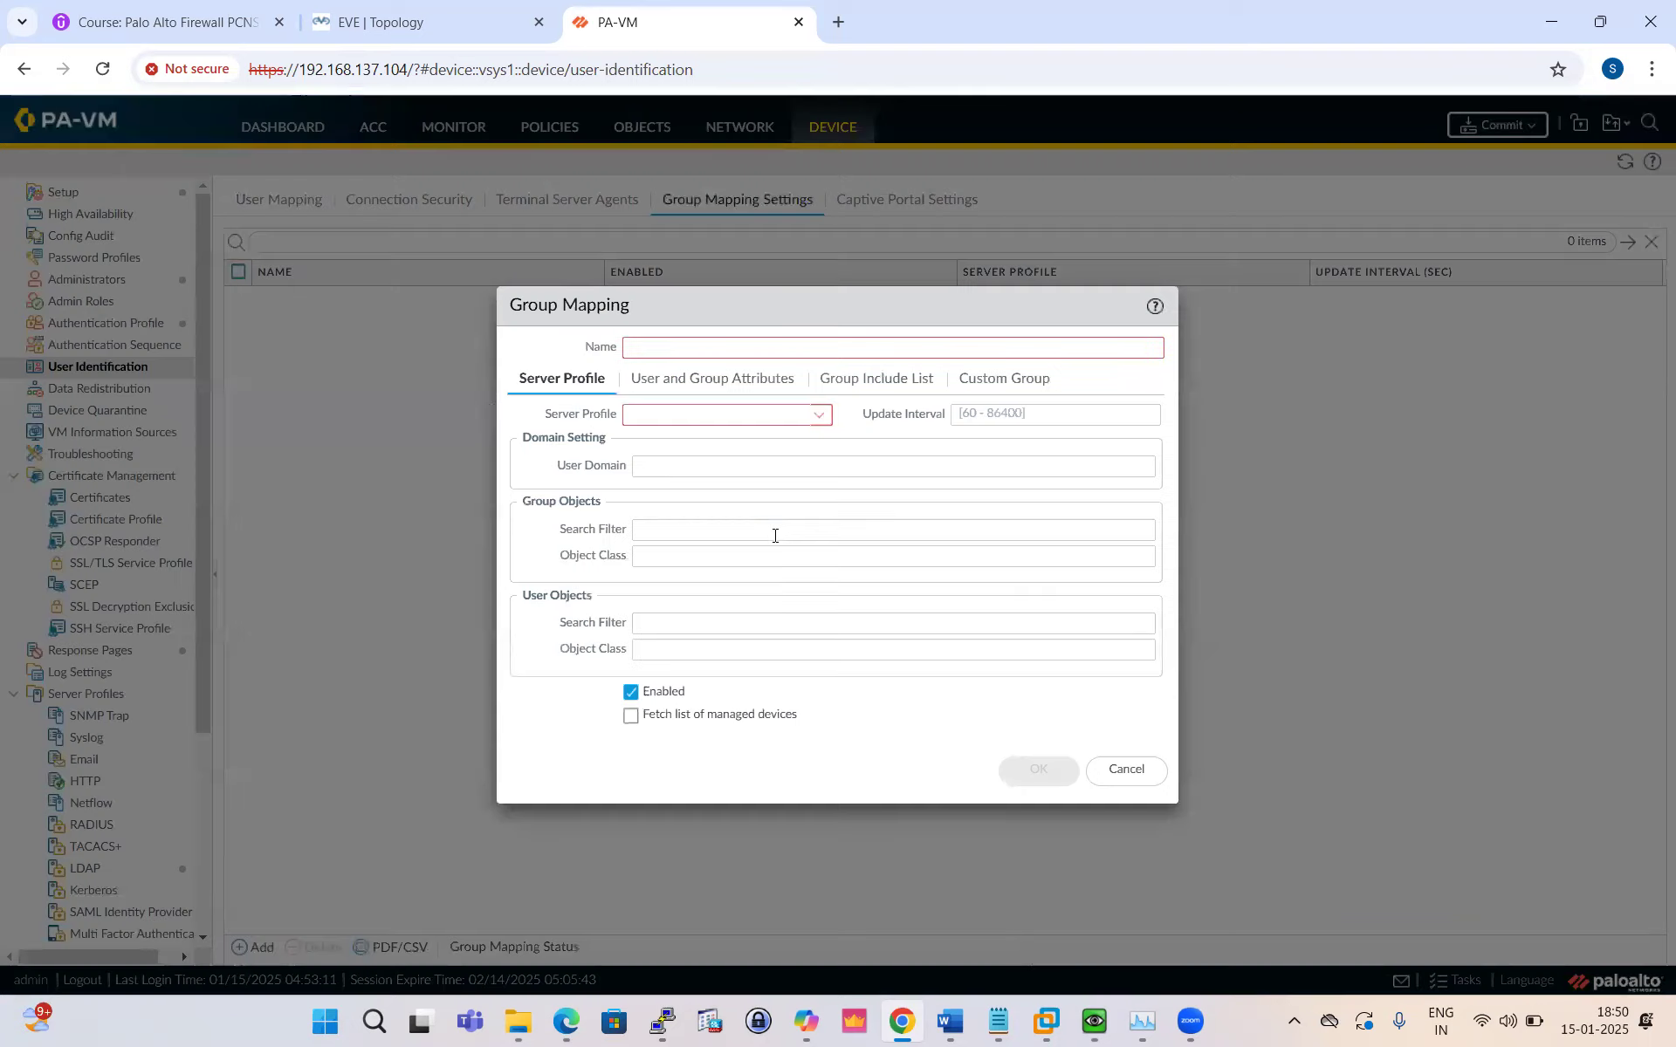
type("LDAP-Group")
left_click(815, 421)
left_click(681, 443)
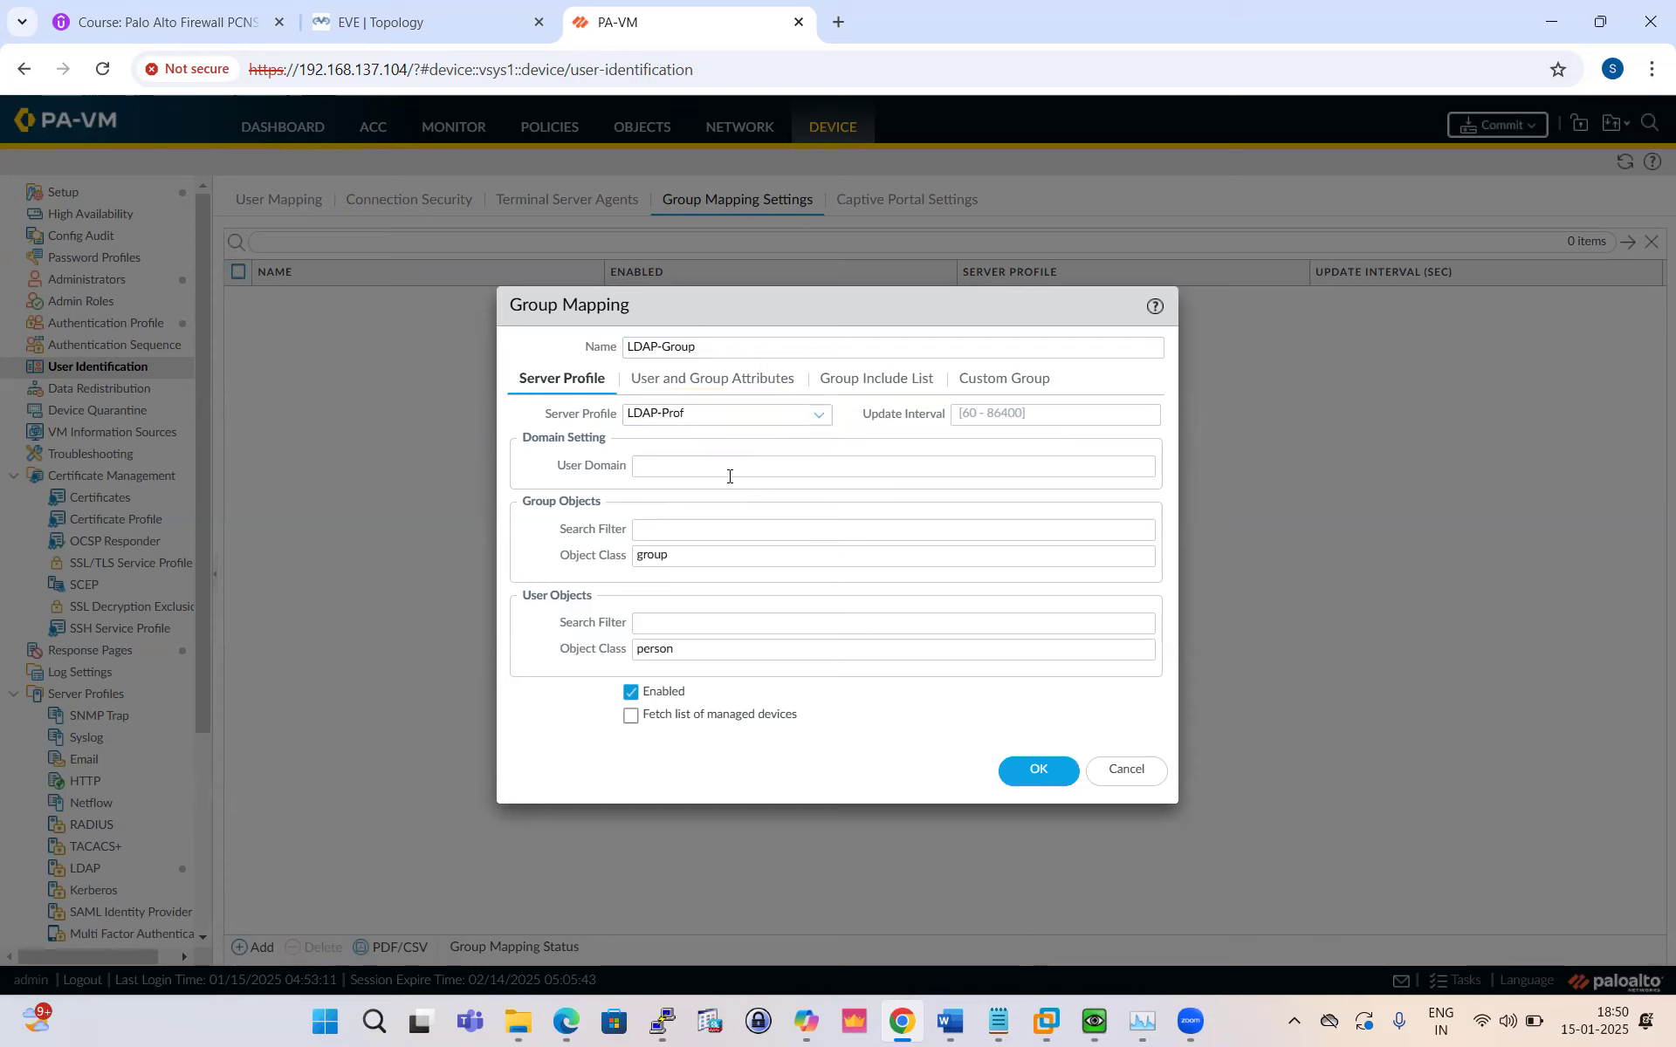
Step: Browse the Group Include List under DC=test,DC=local, dismiss the 10.1.1.12 connection error, and cancel
mouse_move(685, 458)
left_click(729, 384)
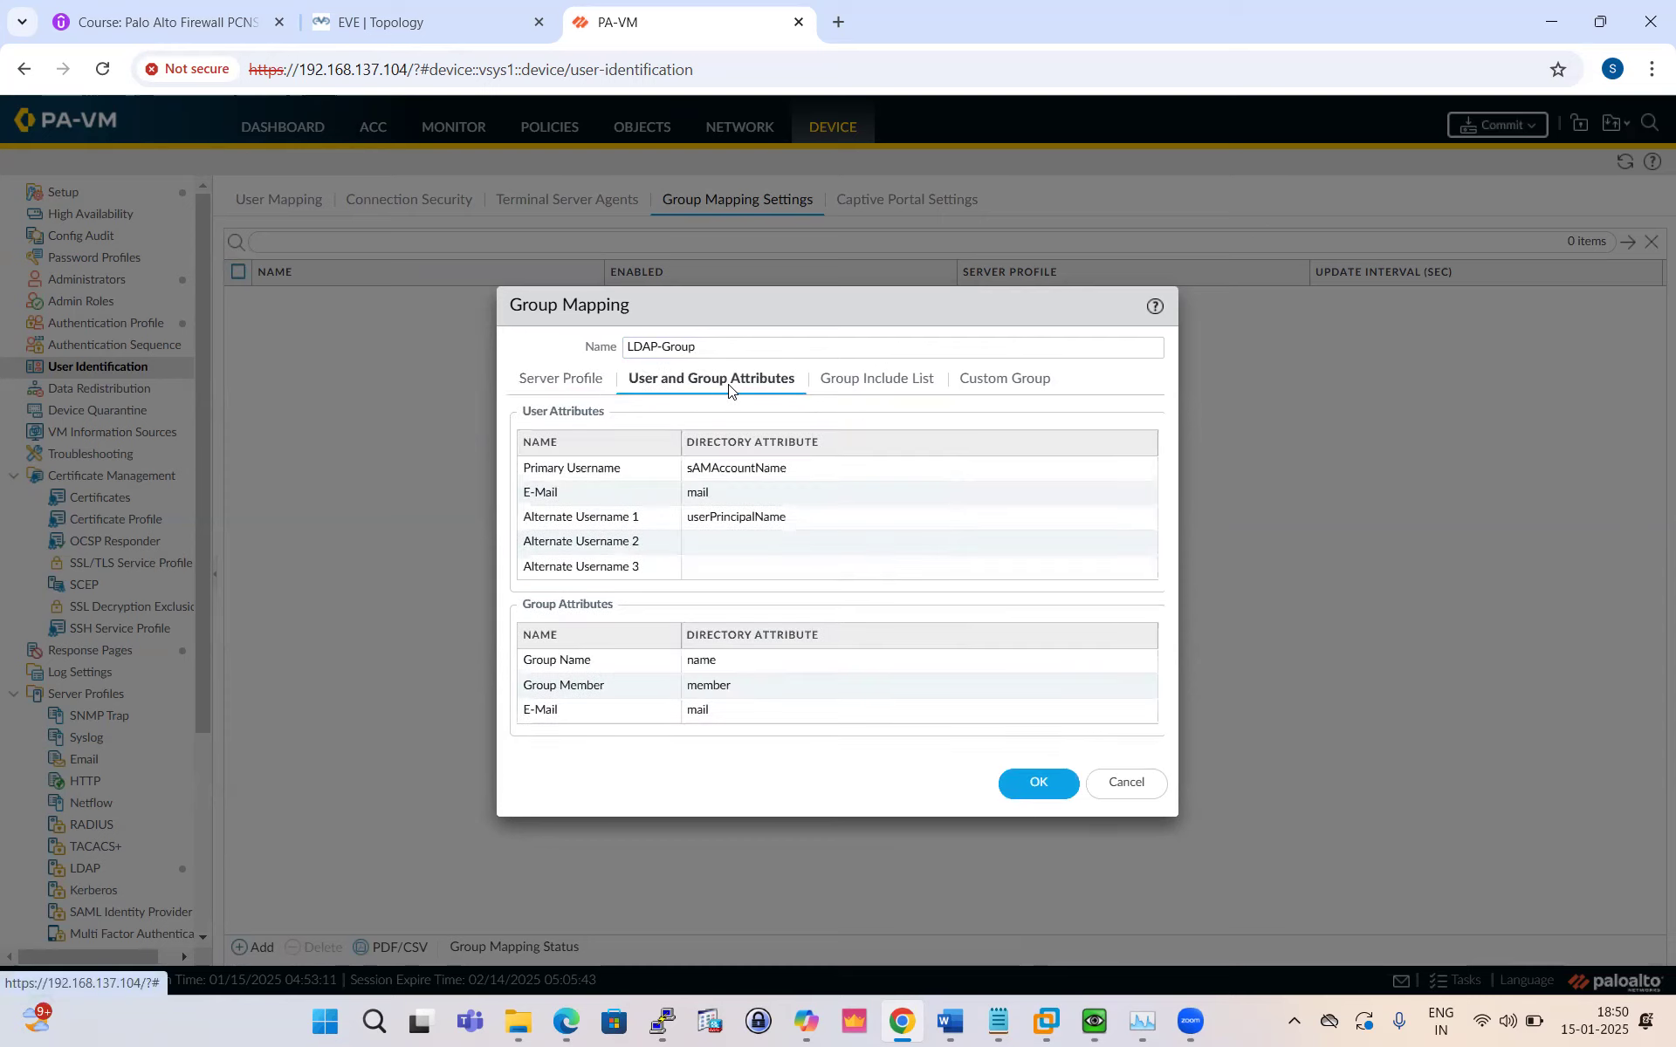
left_click(856, 378)
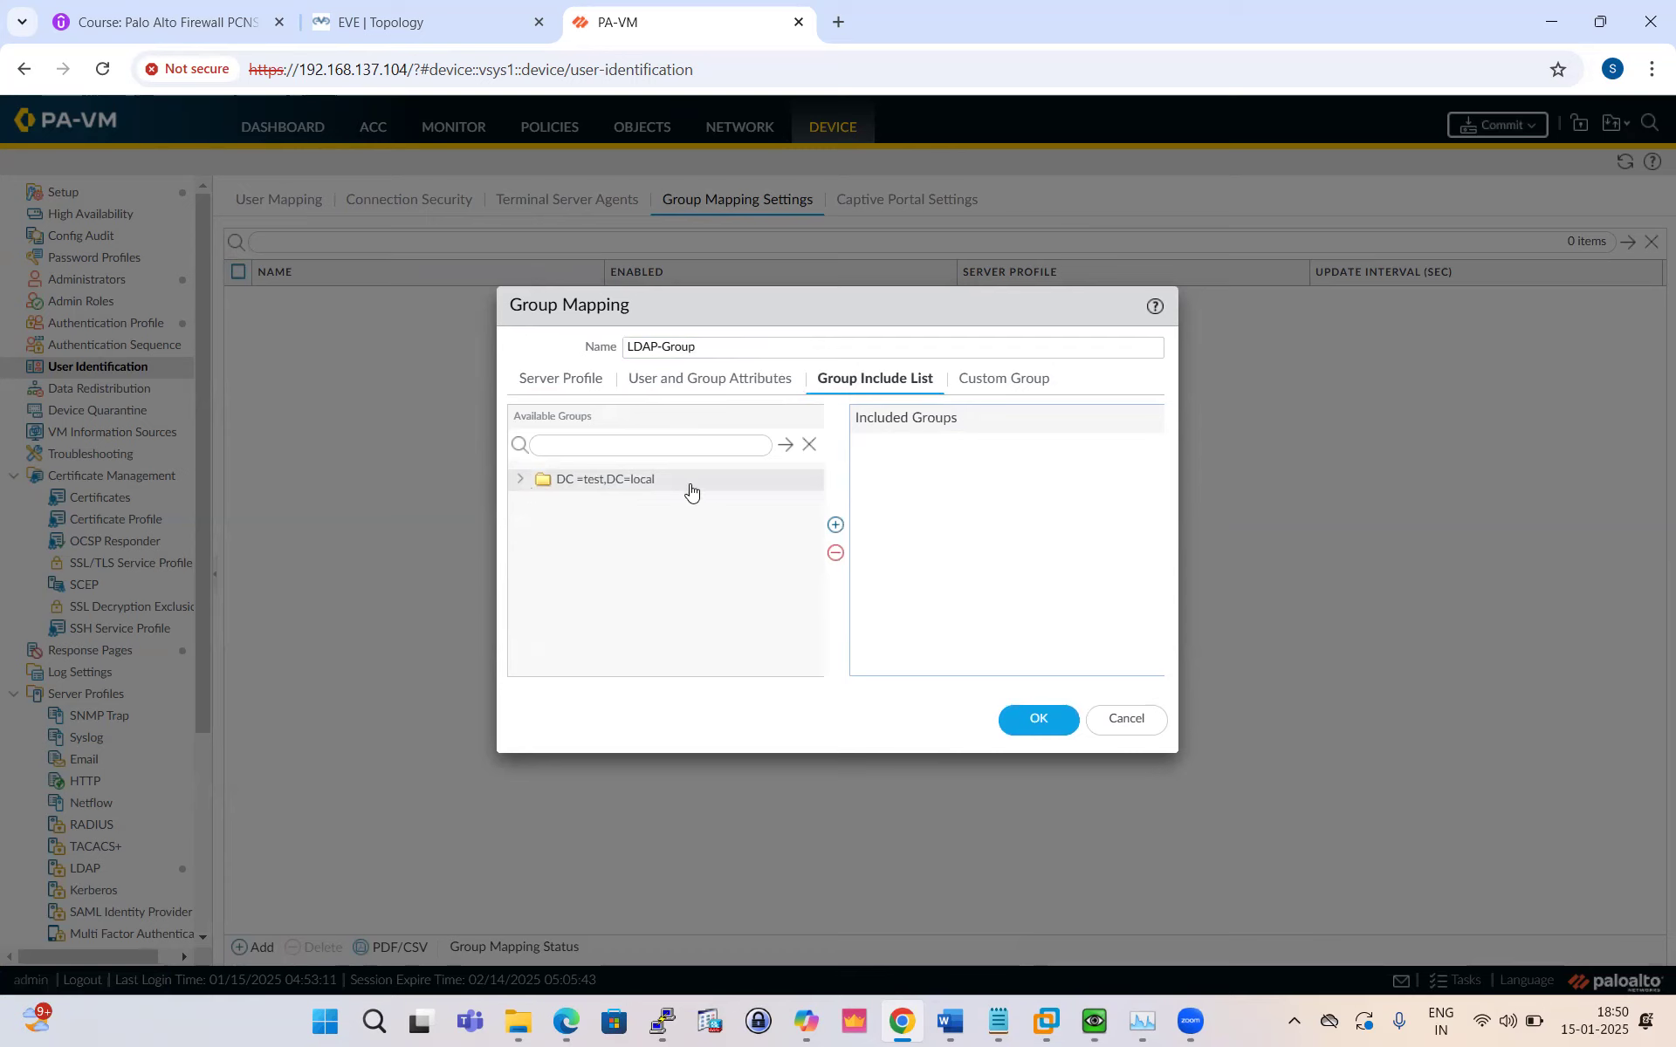
left_click(521, 482)
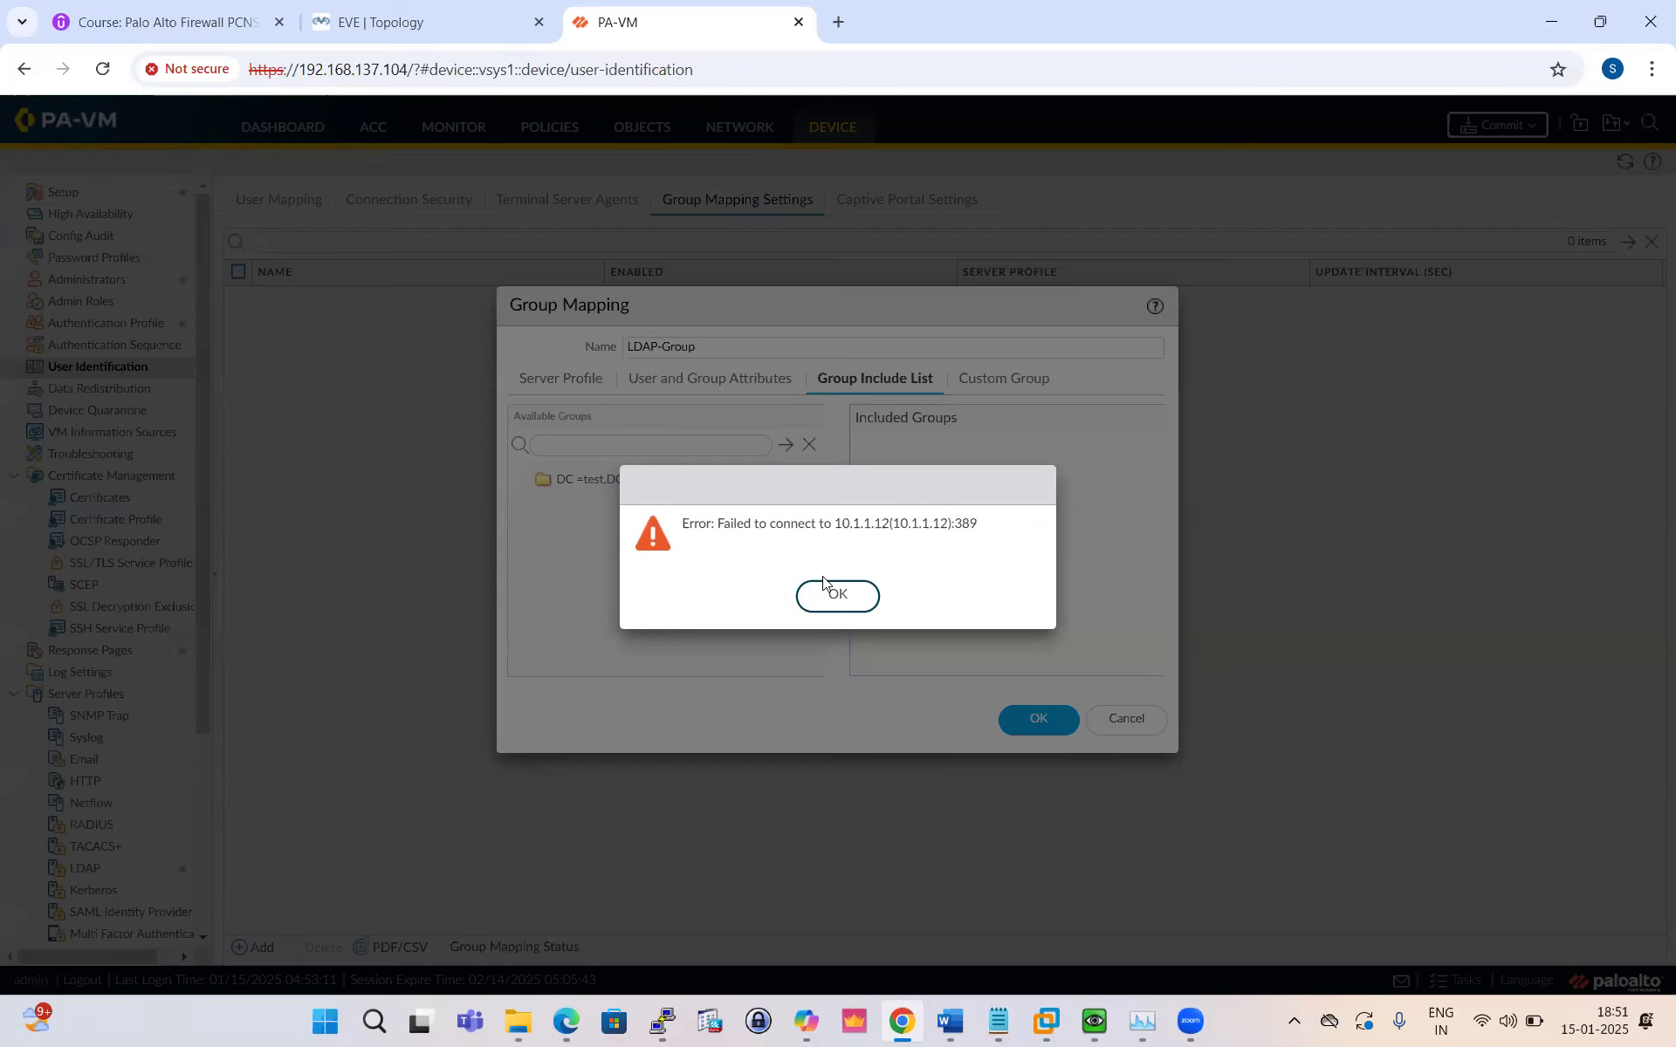
left_click(849, 596)
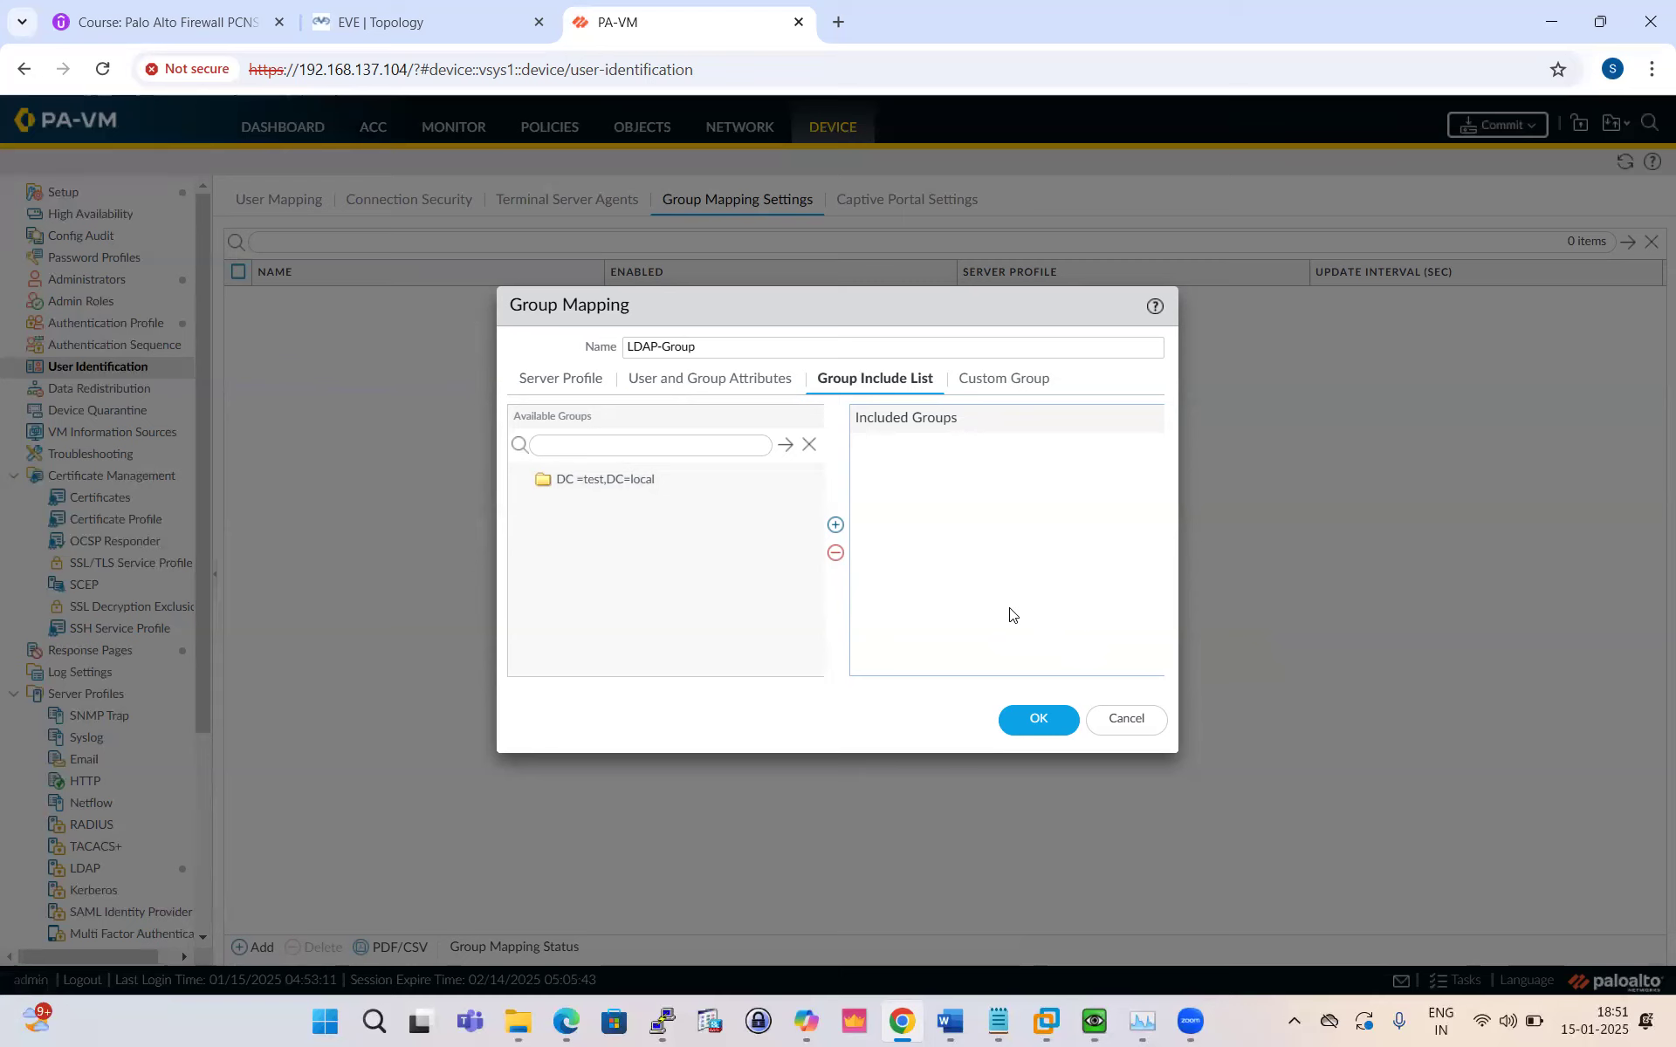
left_click(1127, 719)
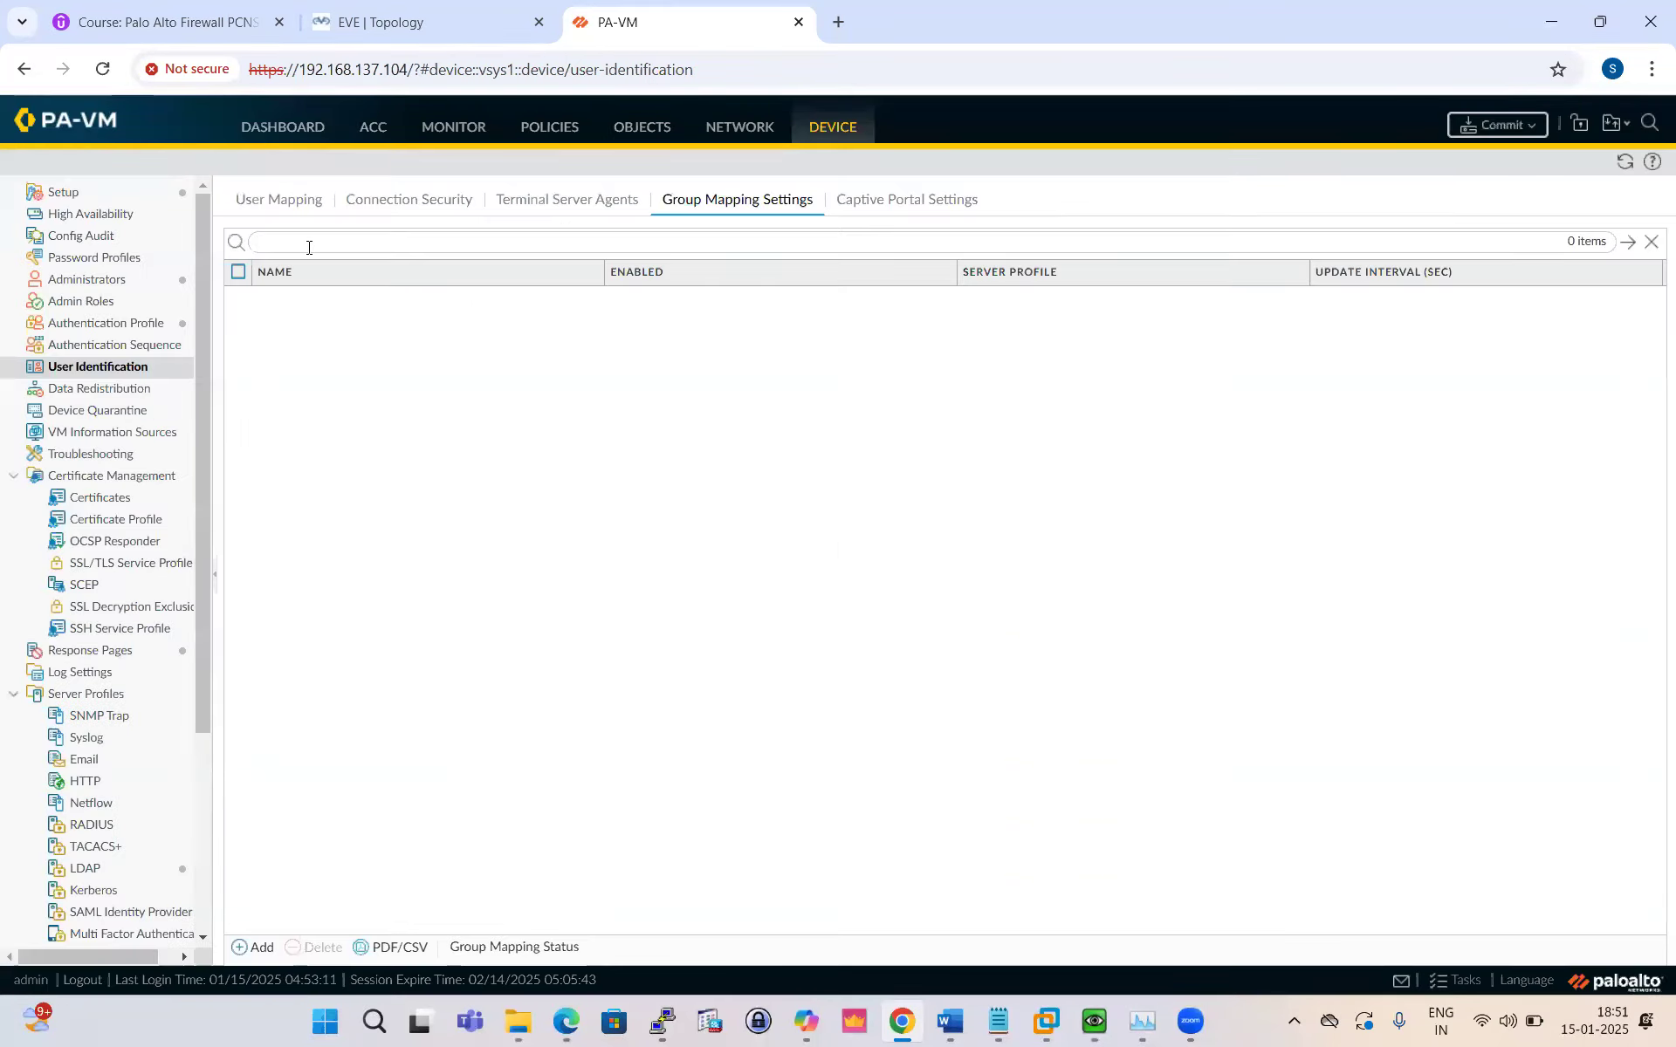
Step: Start a new Server Monitoring entry named LDAP and look up the server details in the guide
left_click(291, 201)
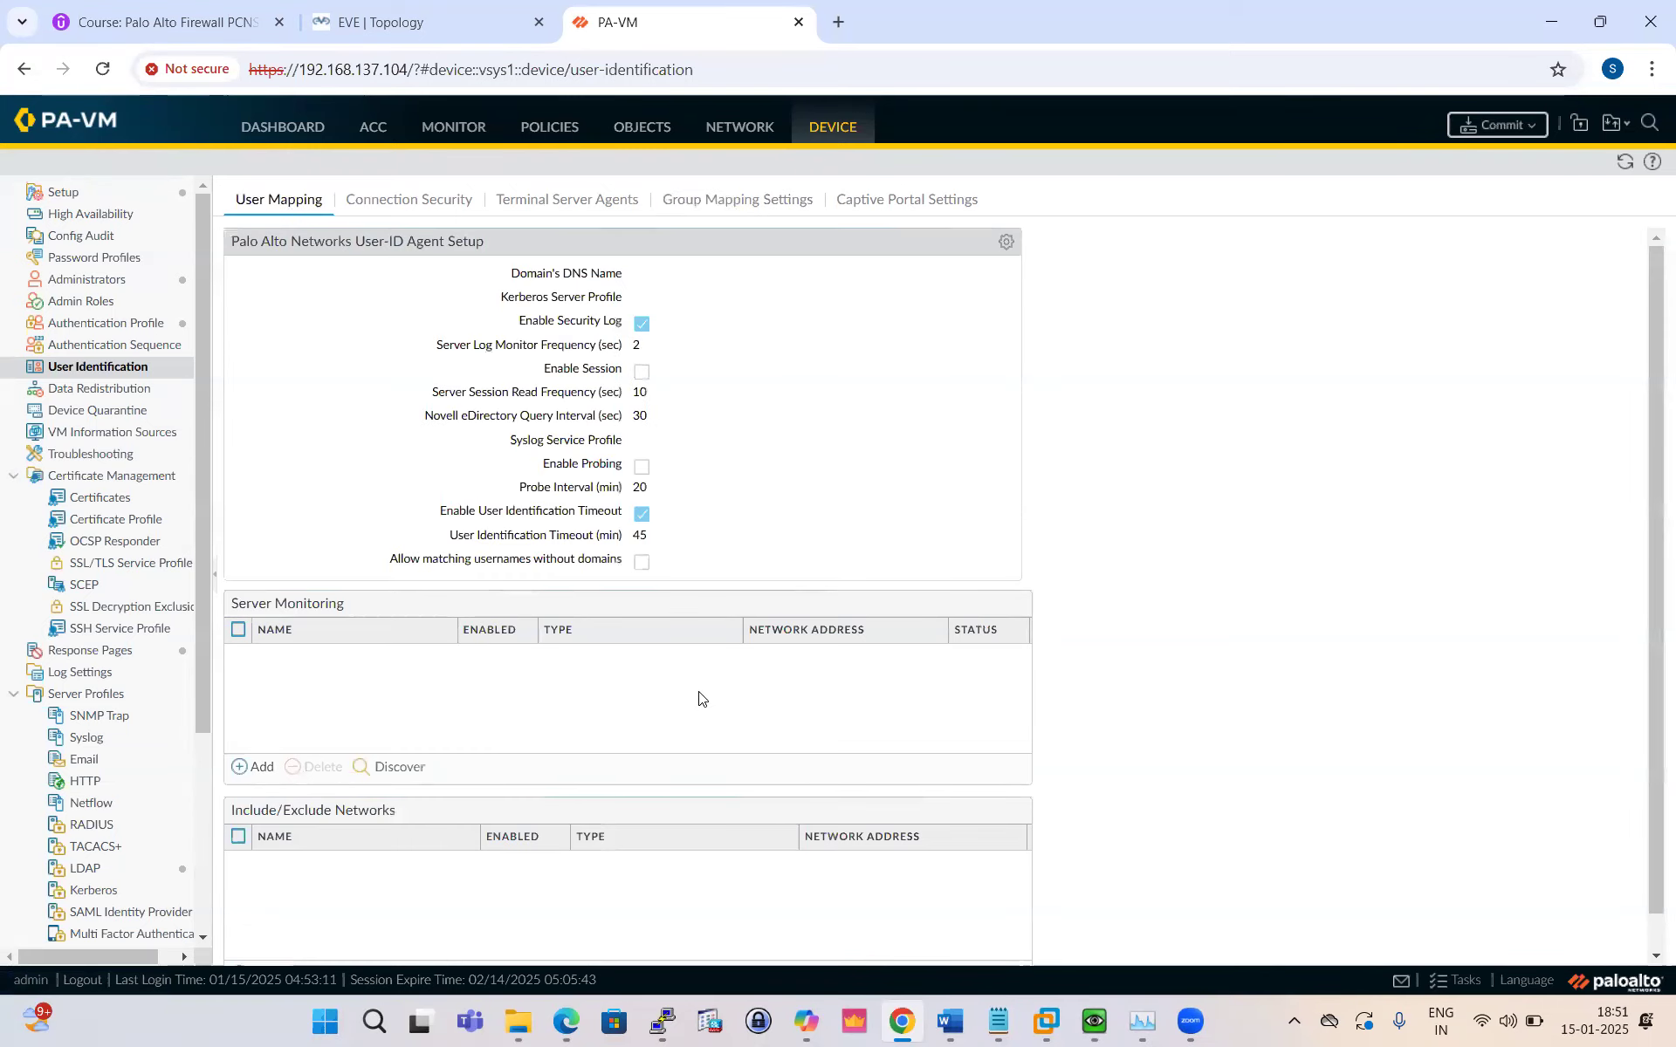
left_click(255, 767)
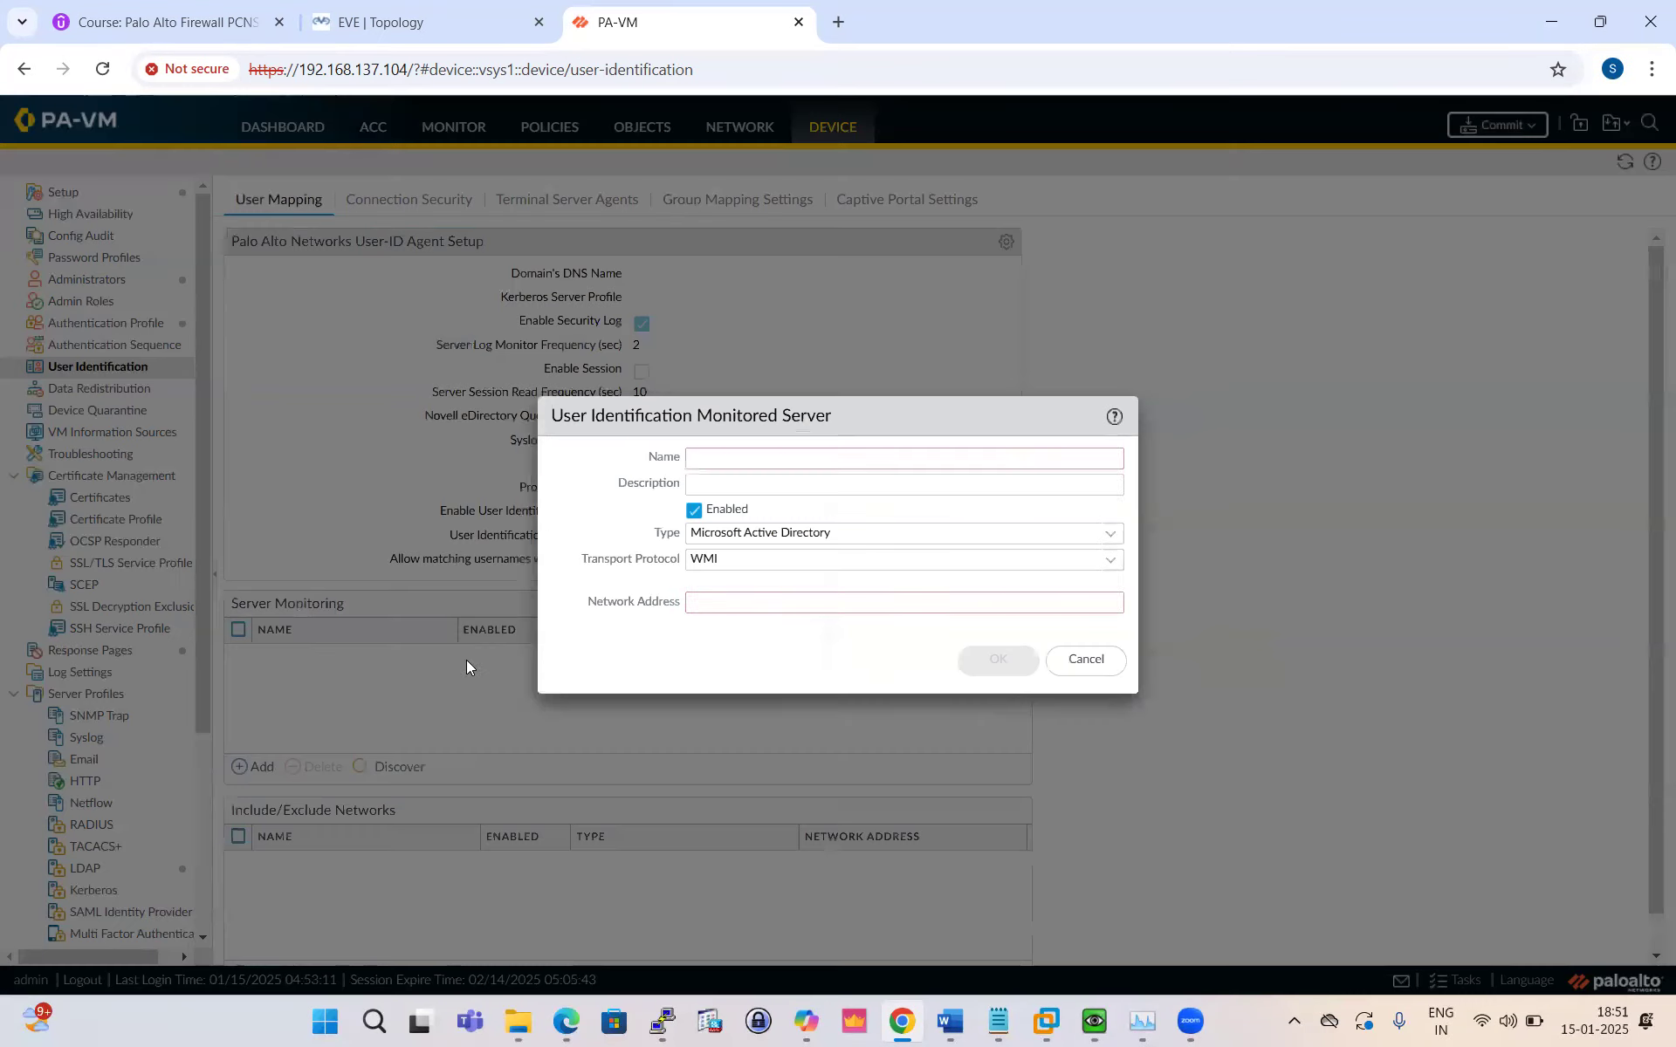
type("LDAP")
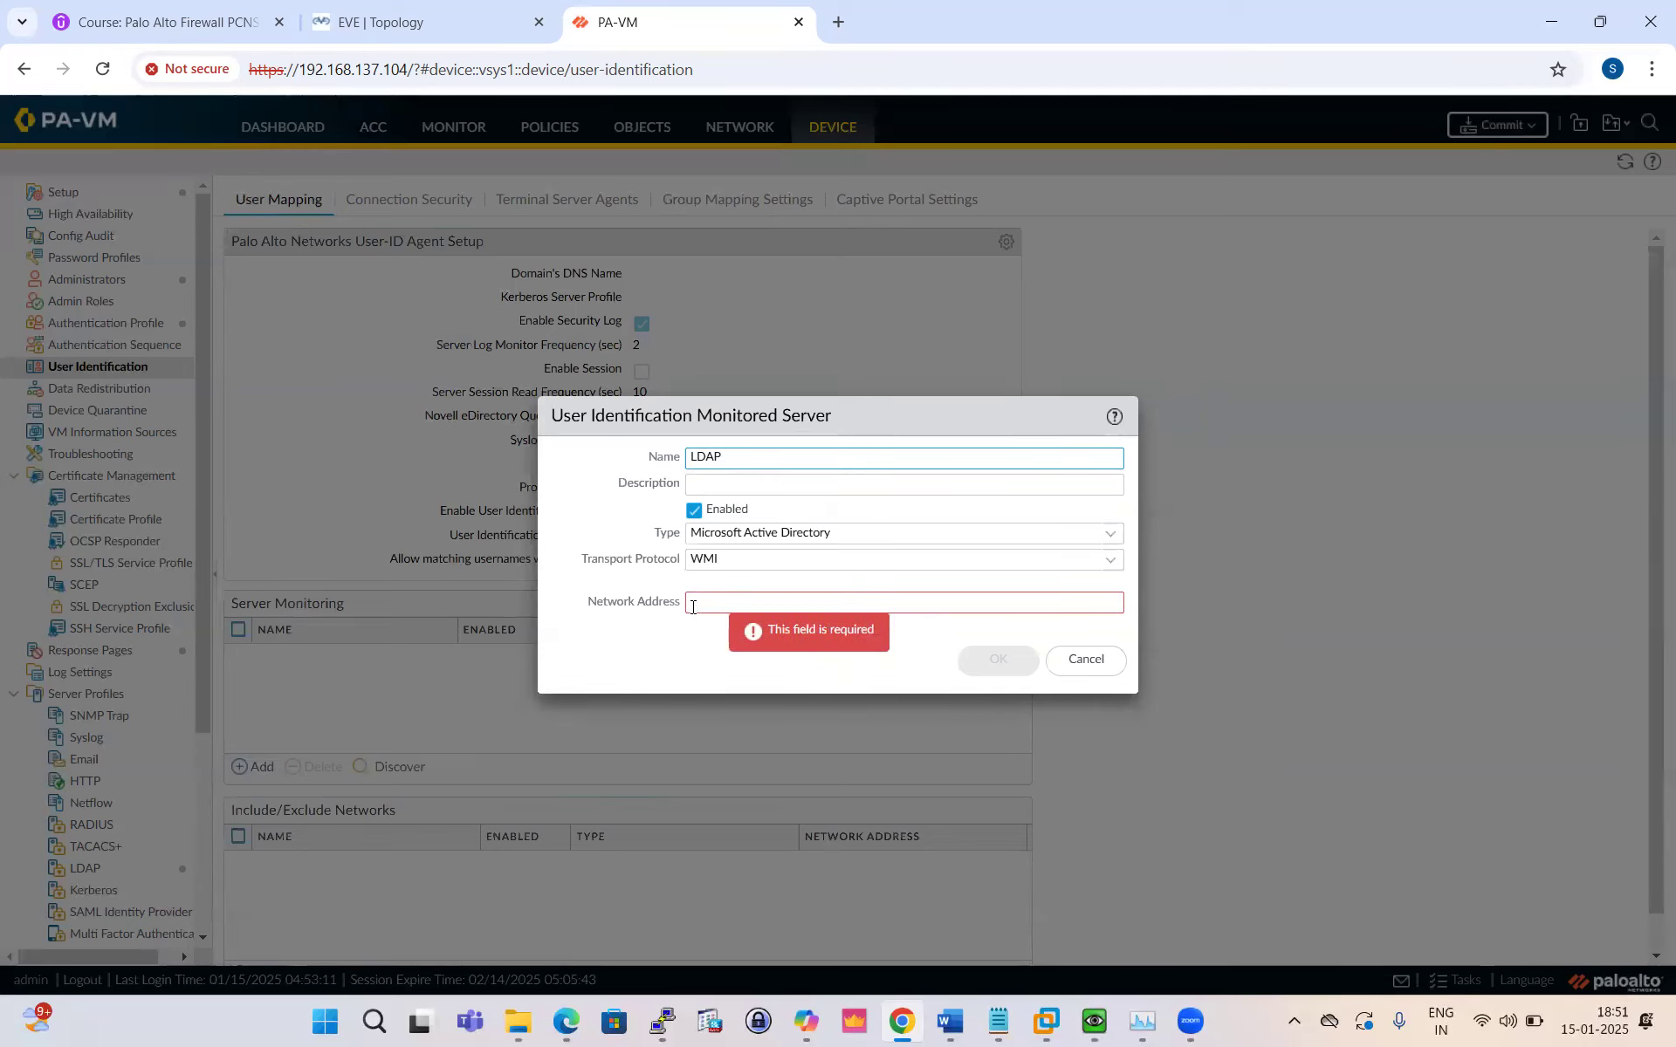
left_click(565, 1021)
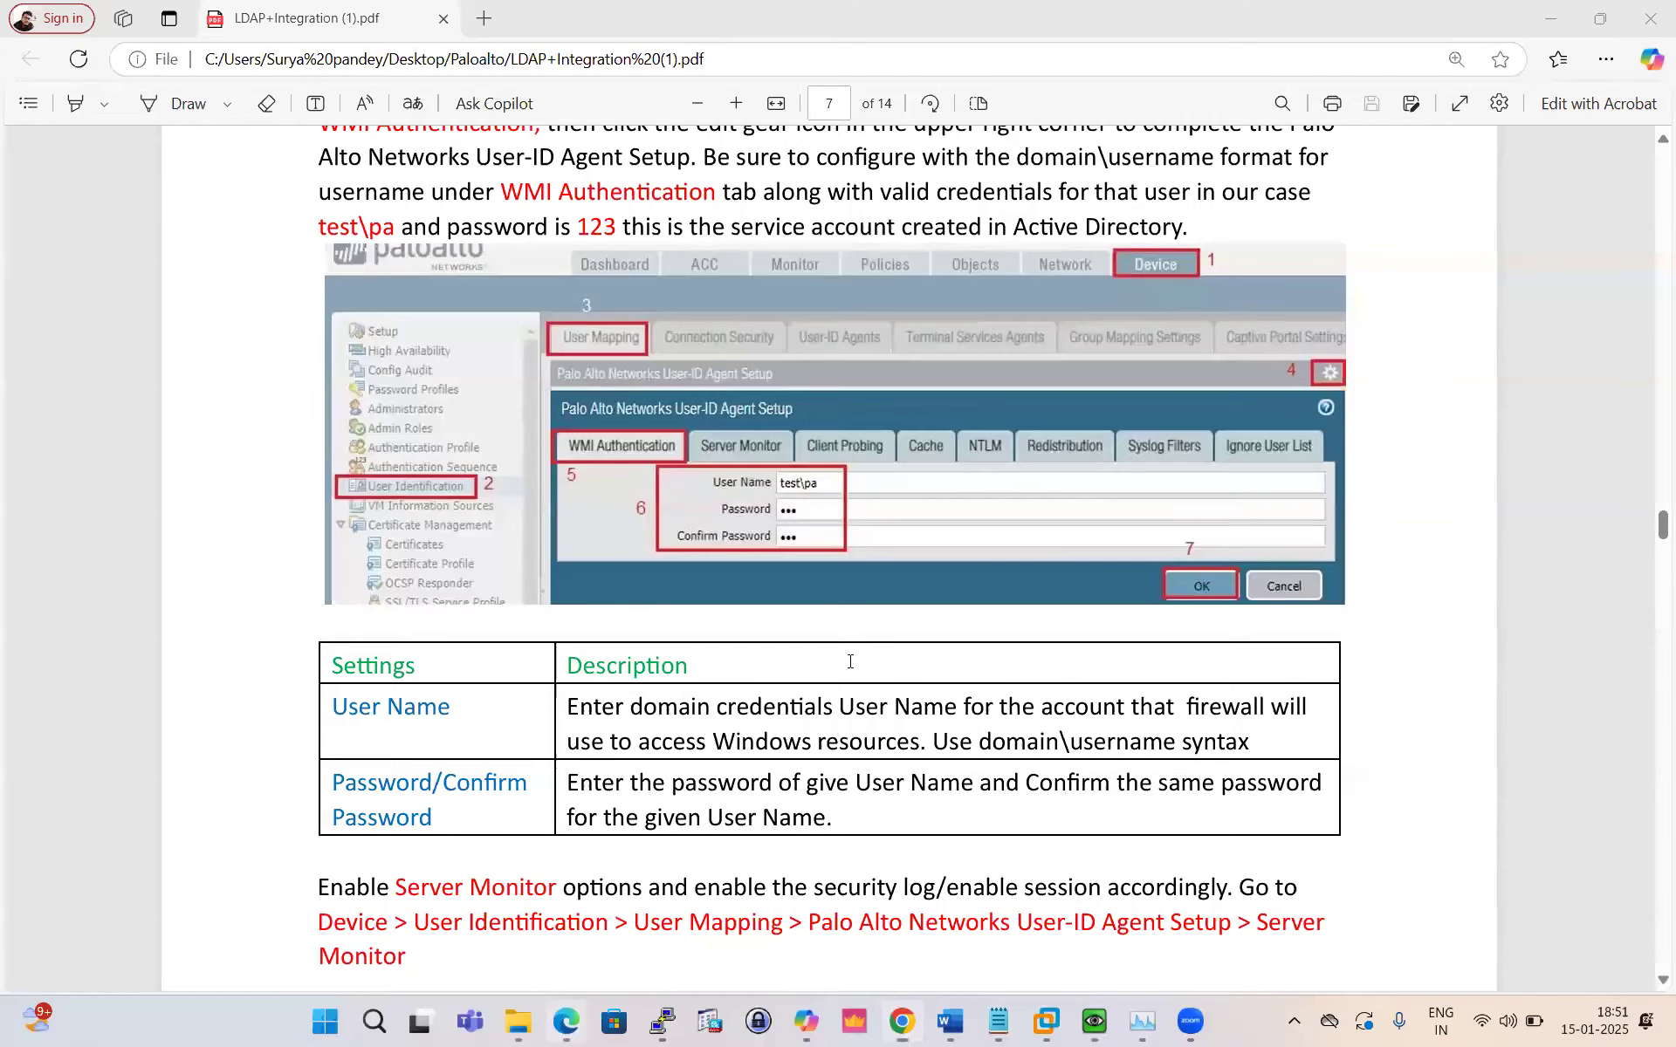
scroll(792, 672, "down", 3)
scroll(790, 673, "up", 6)
scroll(790, 667, "down", 8)
scroll(790, 656, "down", 6)
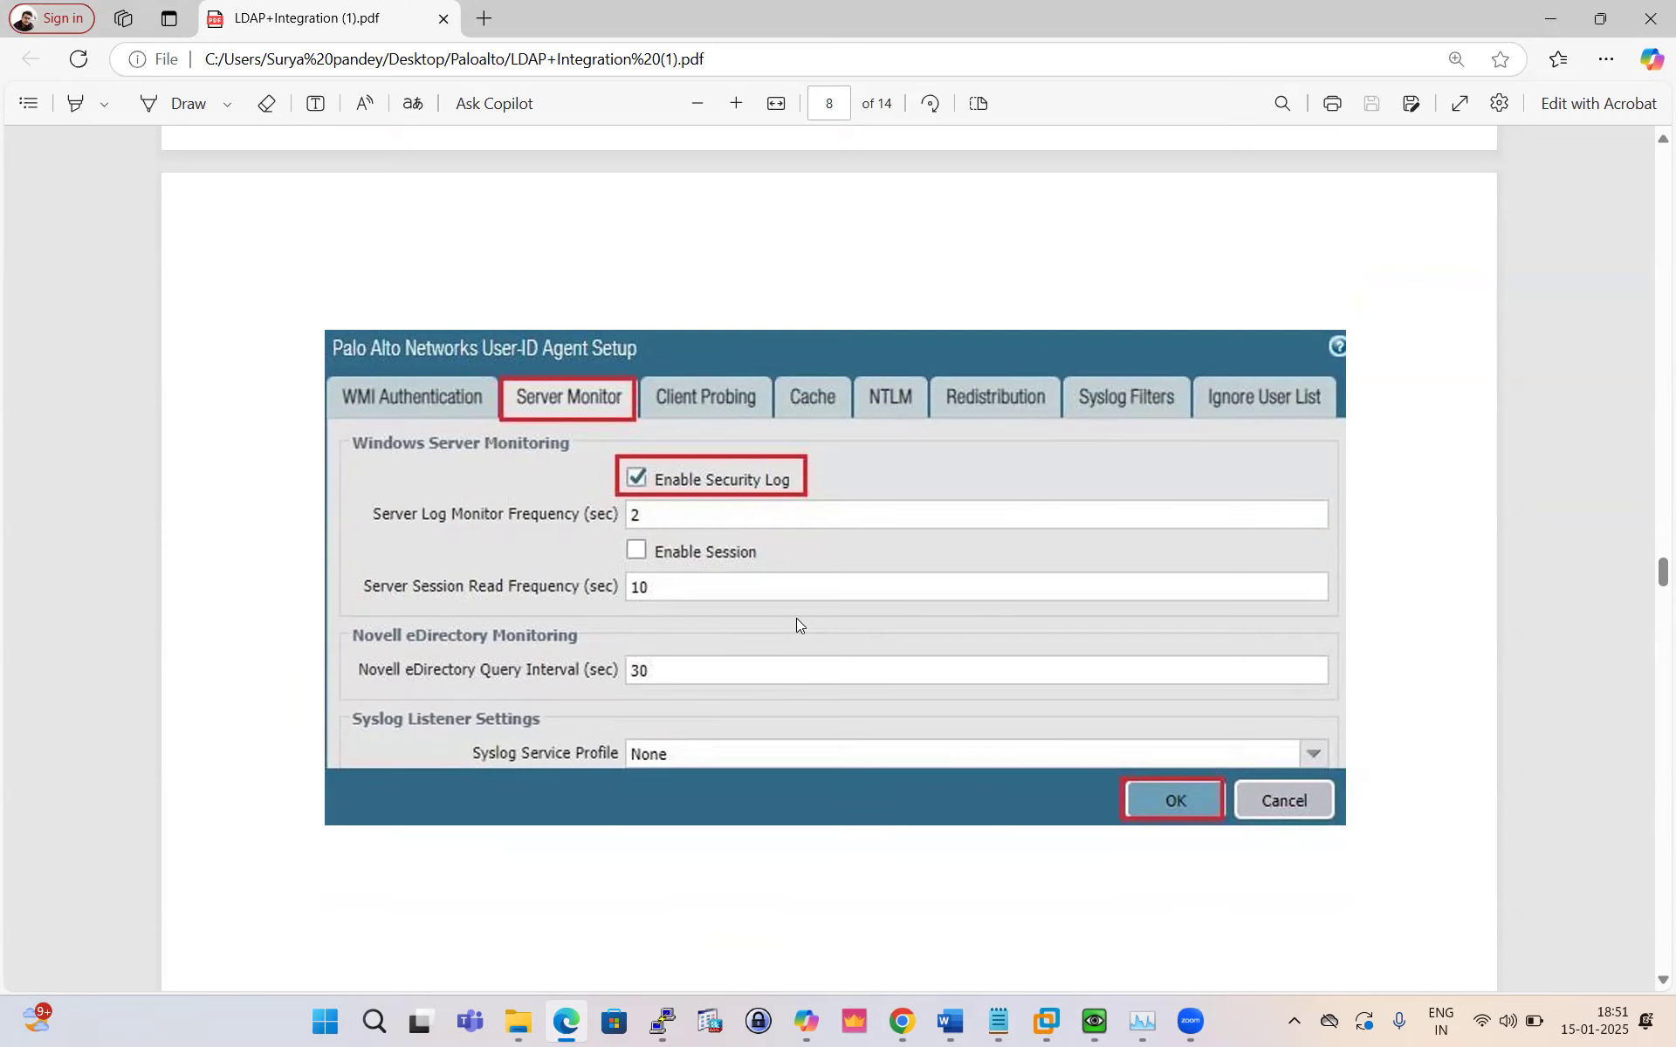
scroll(796, 620, "down", 10)
scroll(796, 623, "down", 2)
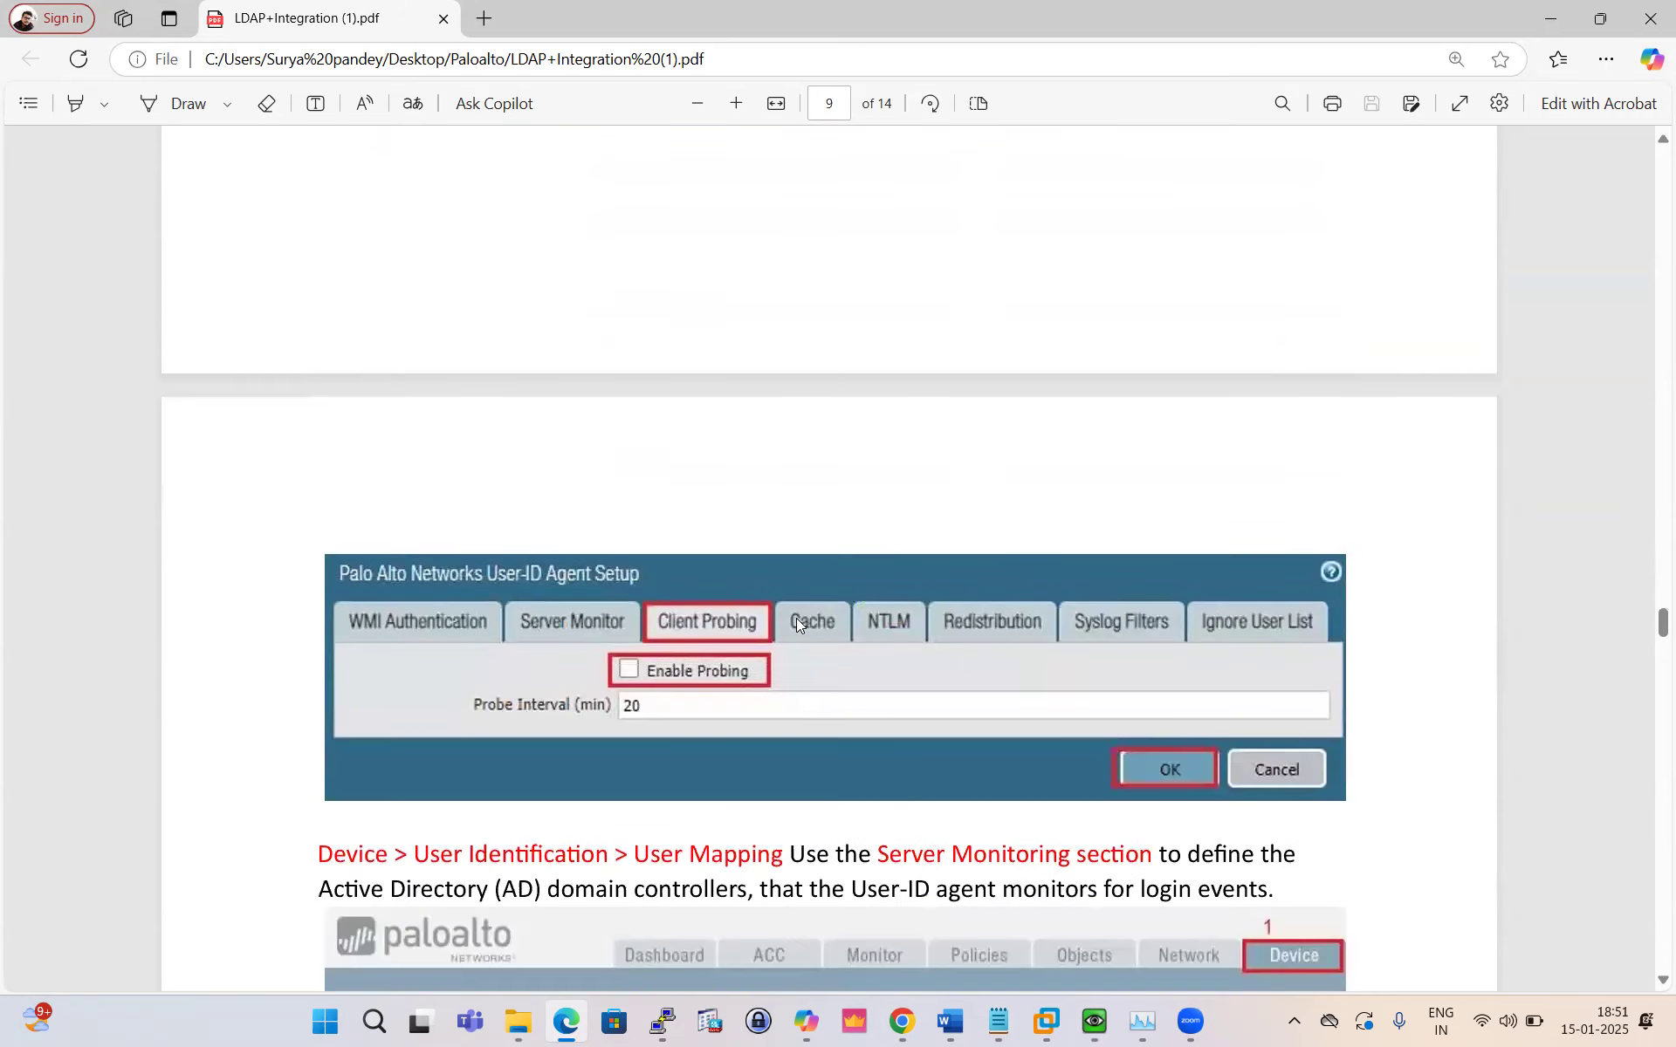
scroll(796, 623, "down", 3)
scroll(796, 621, "down", 2)
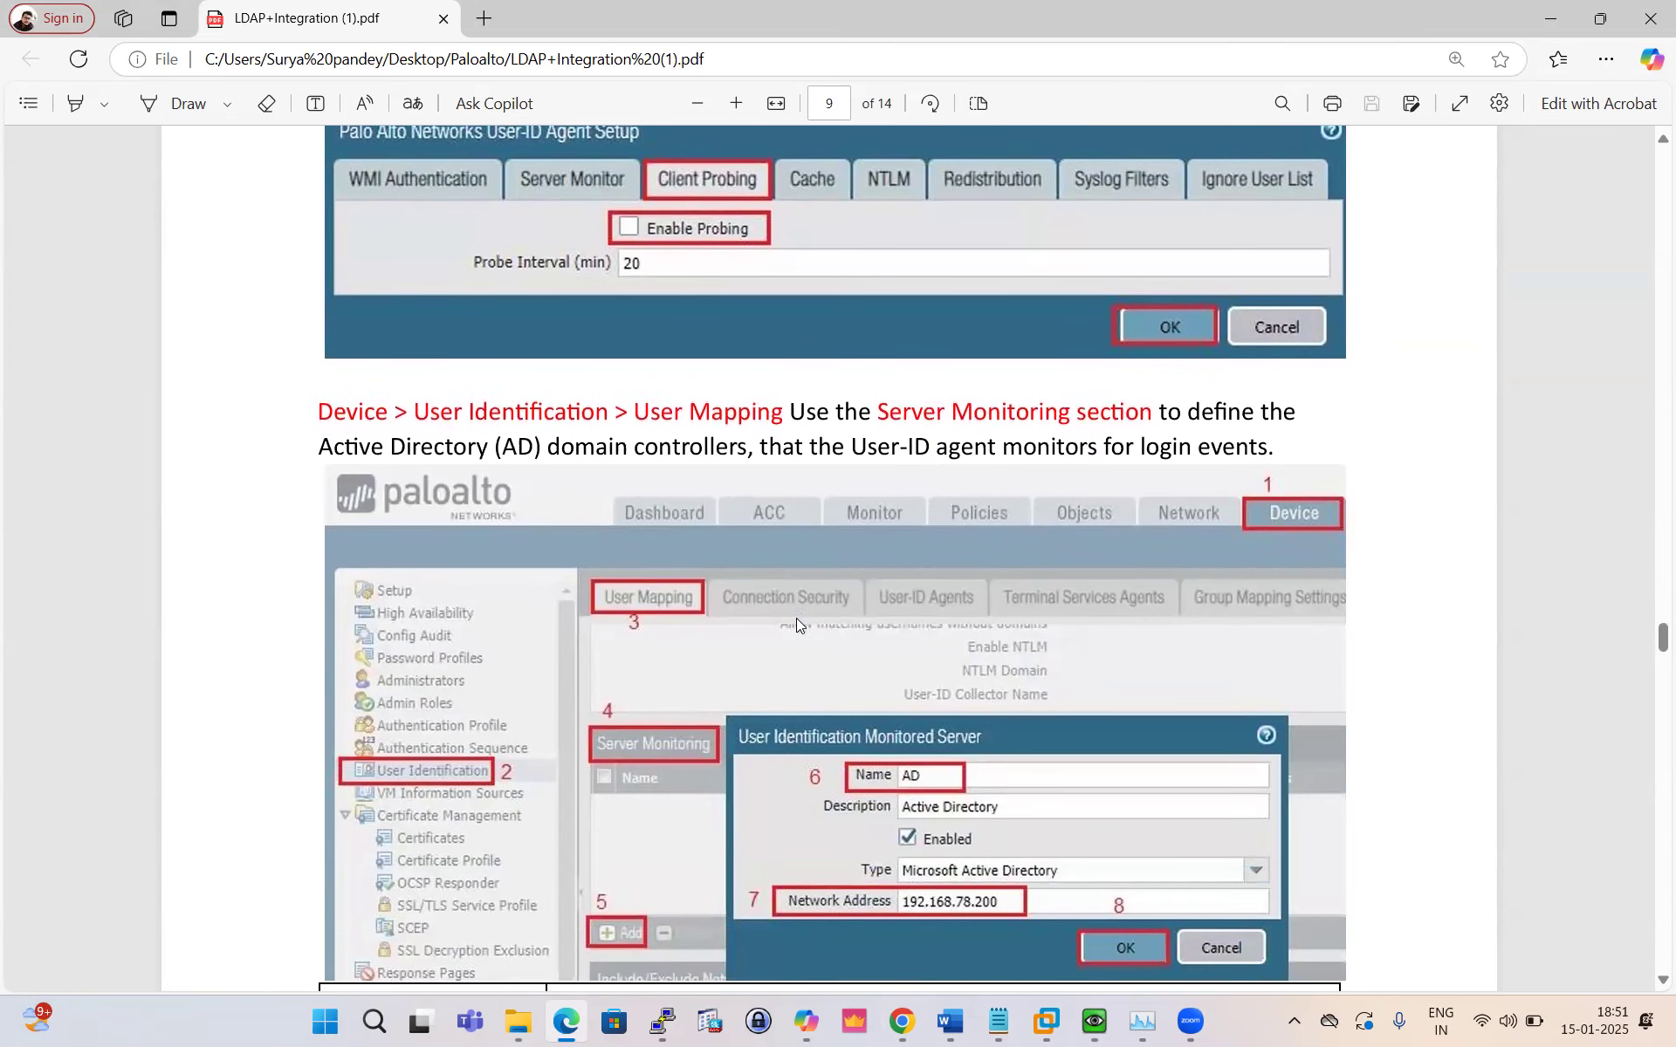
scroll(796, 618, "down", 3)
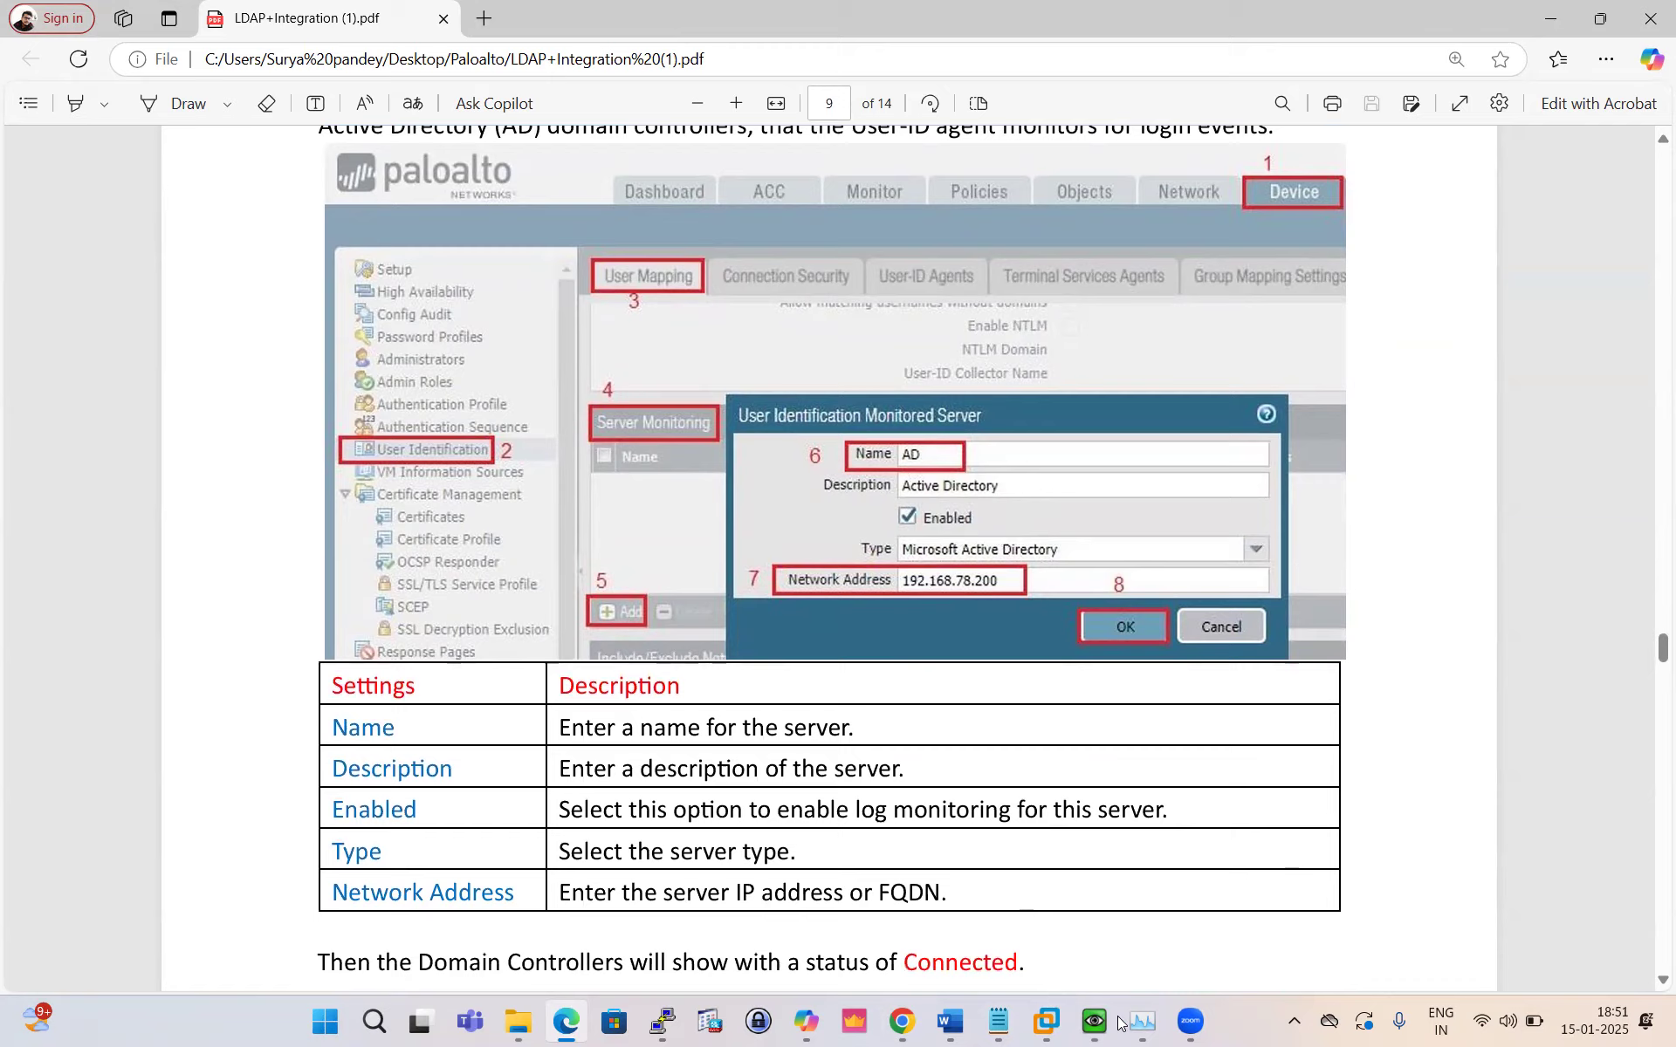
Step: Set the monitored server's network address to 10.1.1.12 and save it
left_click(901, 1021)
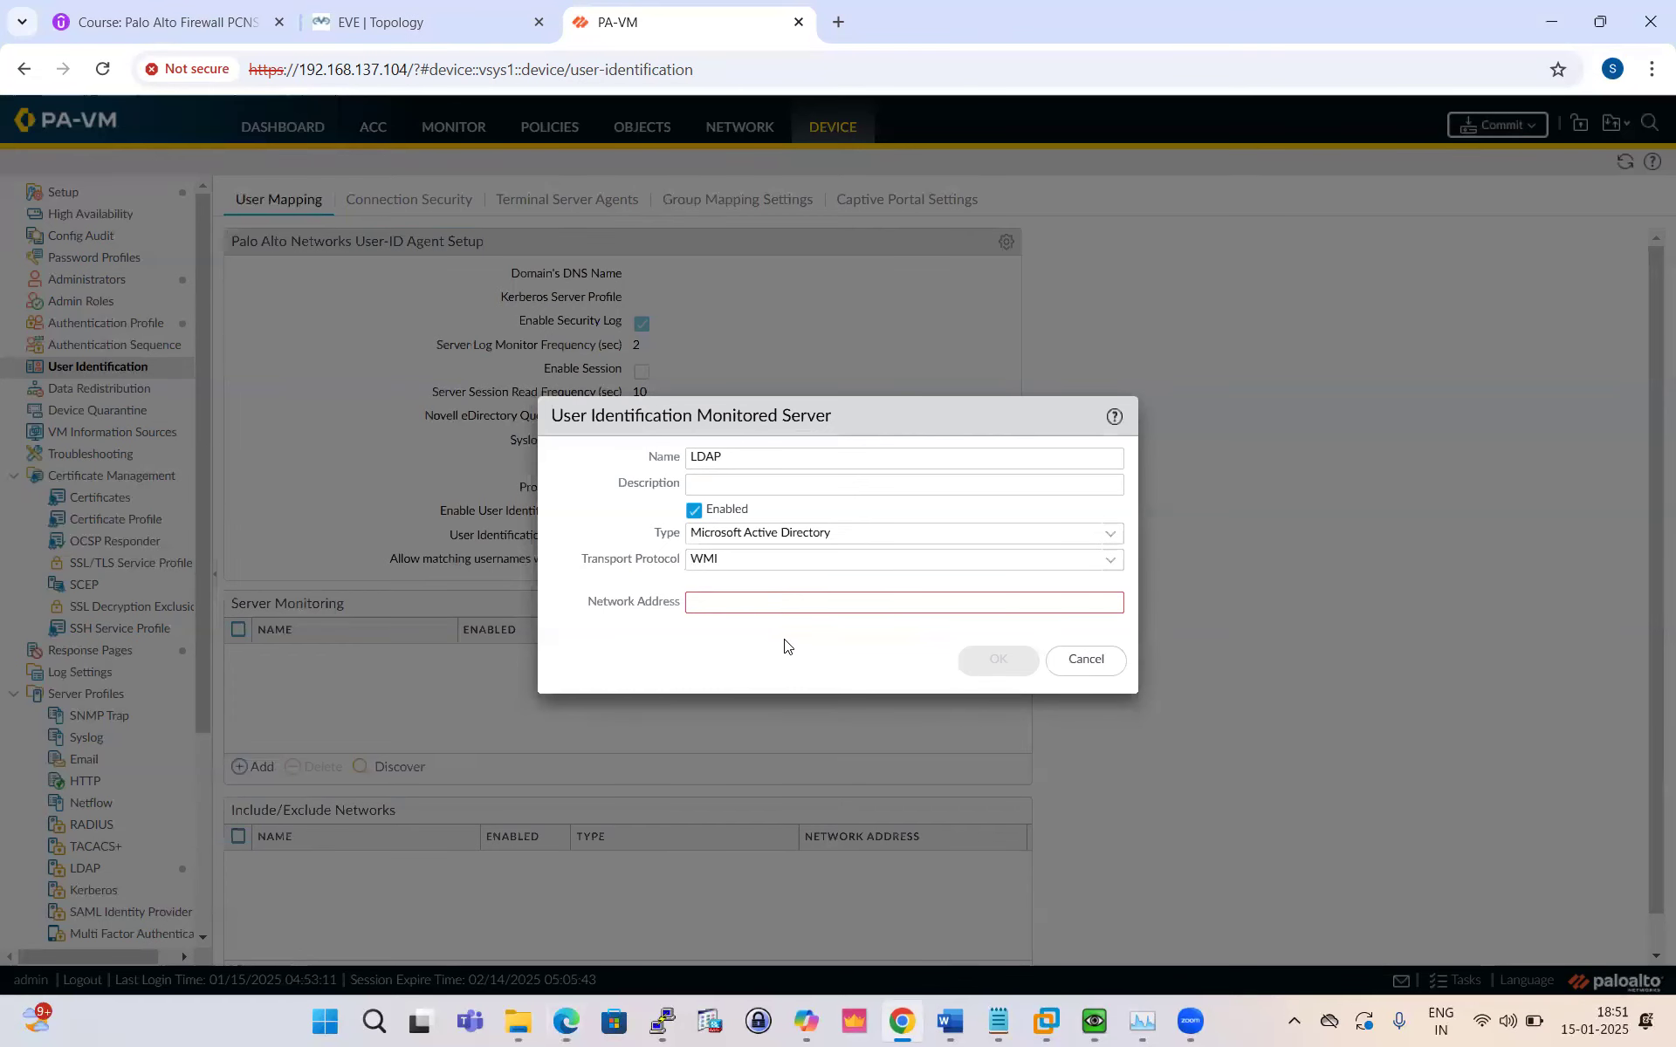
left_click(742, 610)
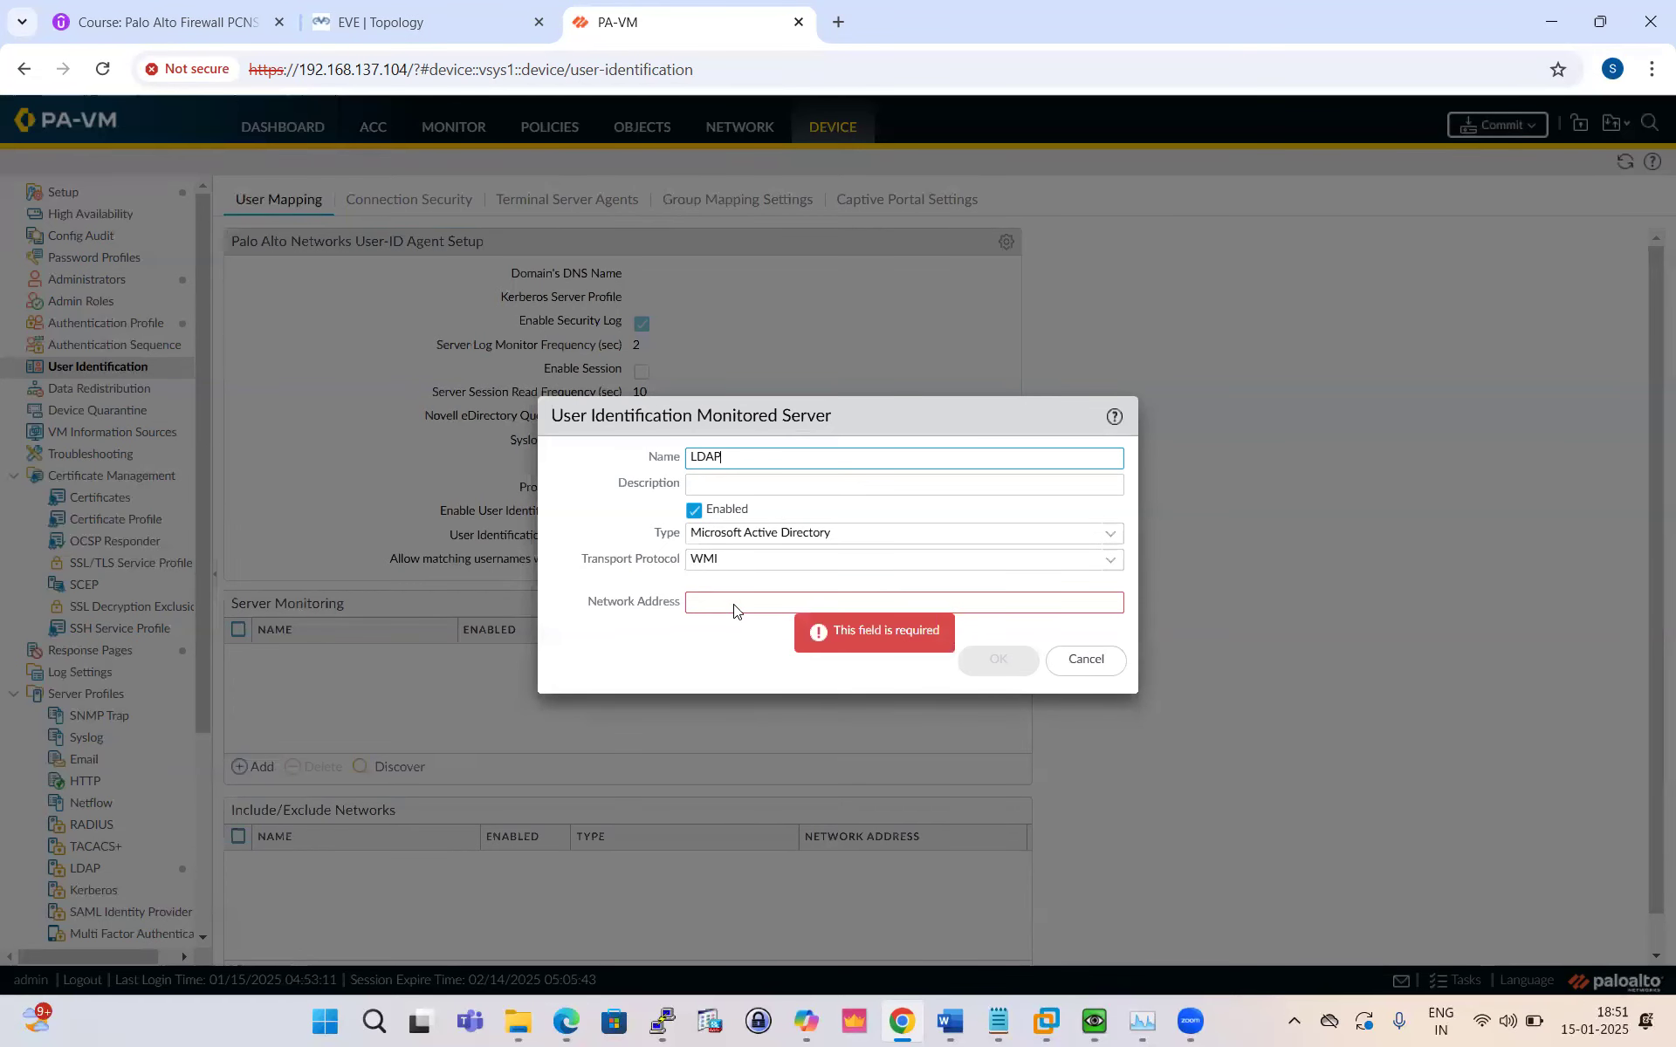
type("10.1.1.12")
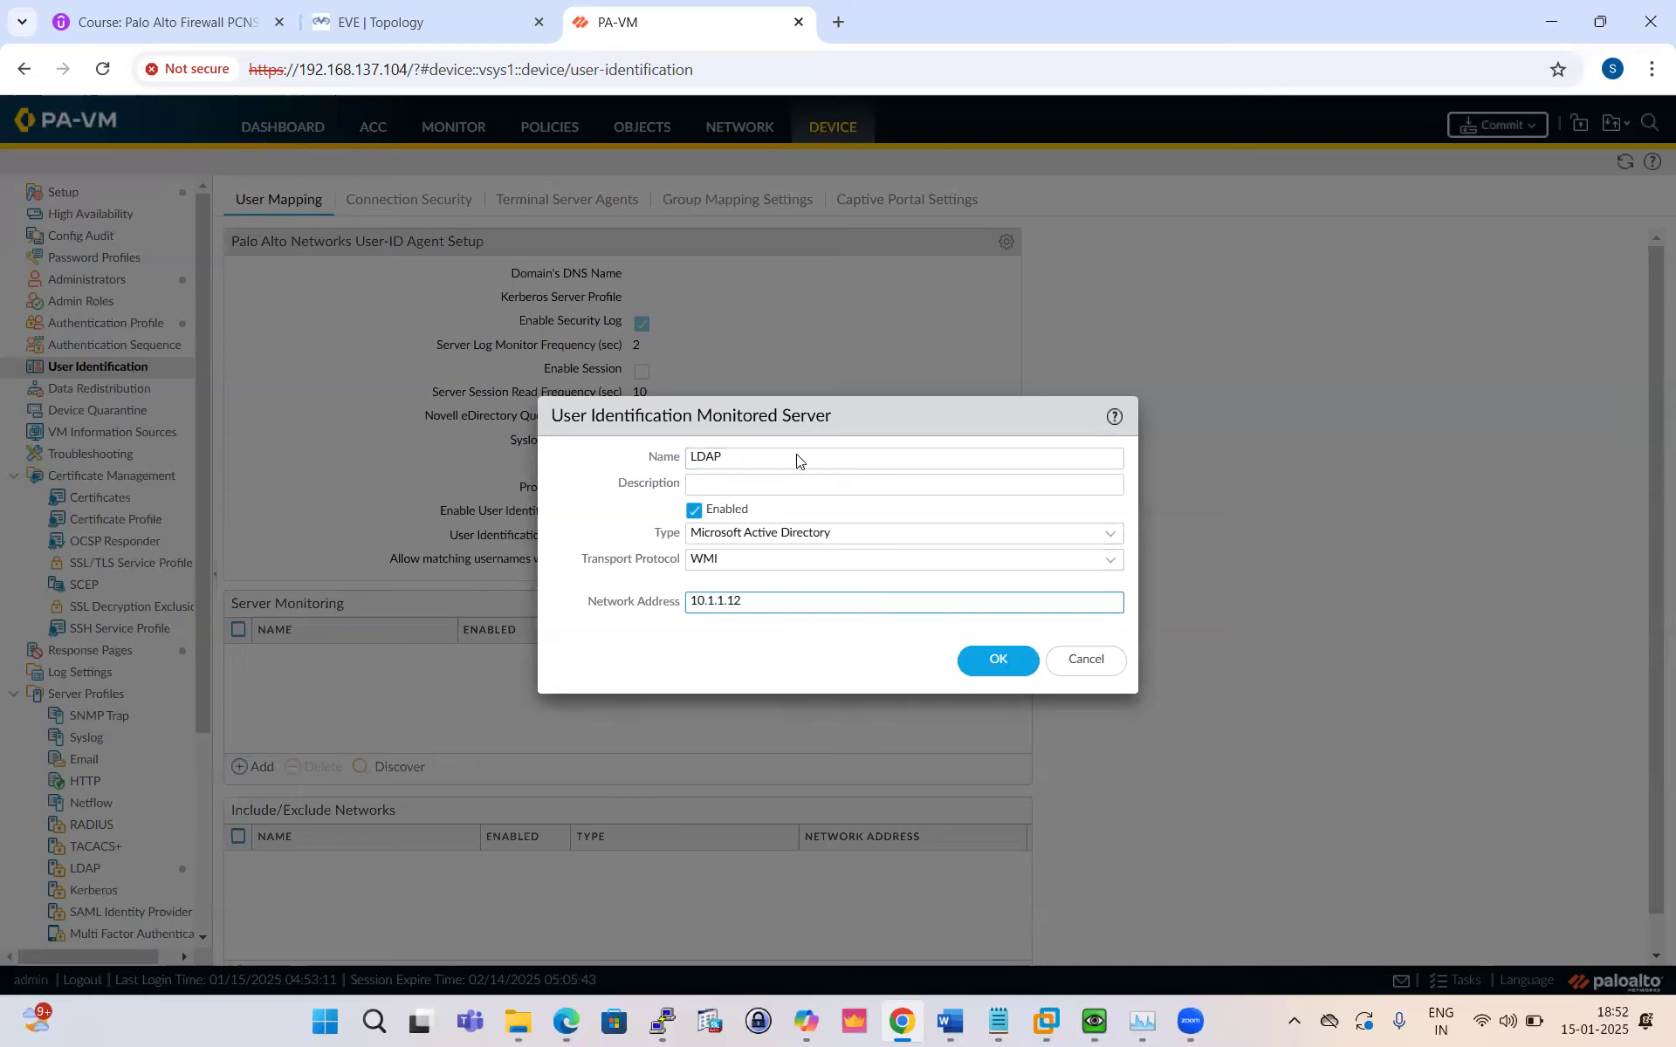
left_click(1001, 659)
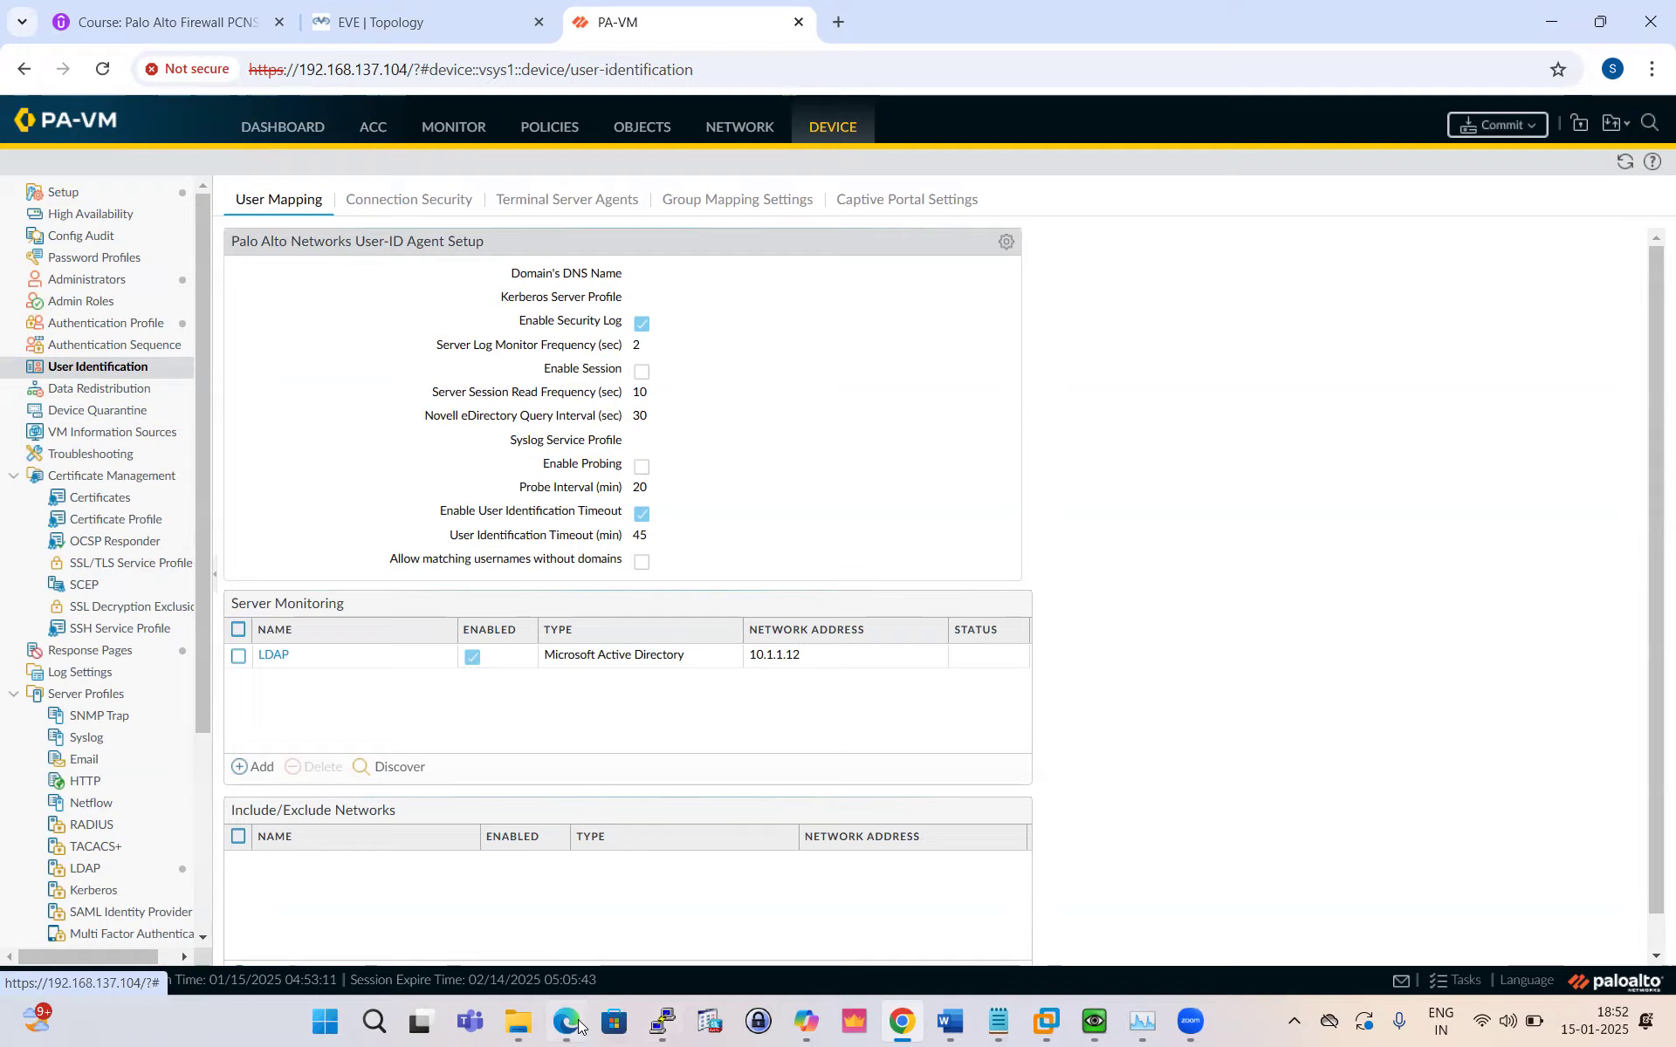
Step: Scroll the guide to page 10's Create Group Mapping section using My-Group, AD-Profile and domain test
key("alt+Tab")
scroll(836, 515, "down", 1)
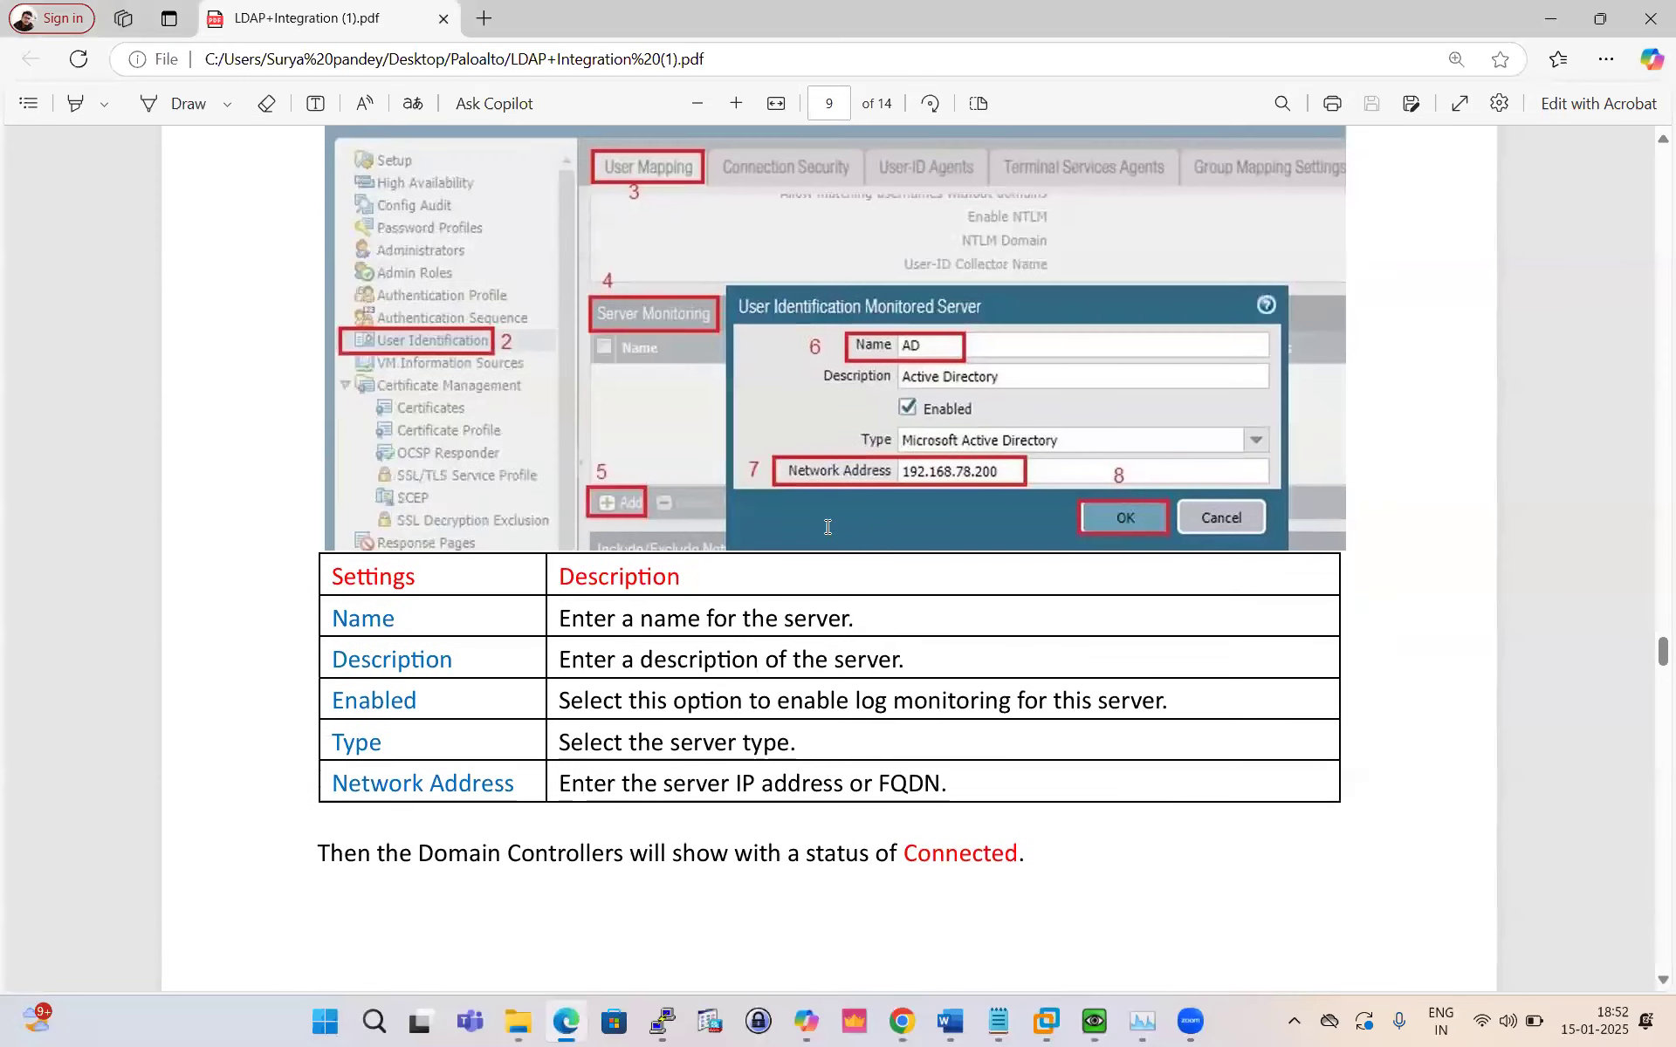
scroll(778, 554, "down", 4)
scroll(760, 553, "up", 2)
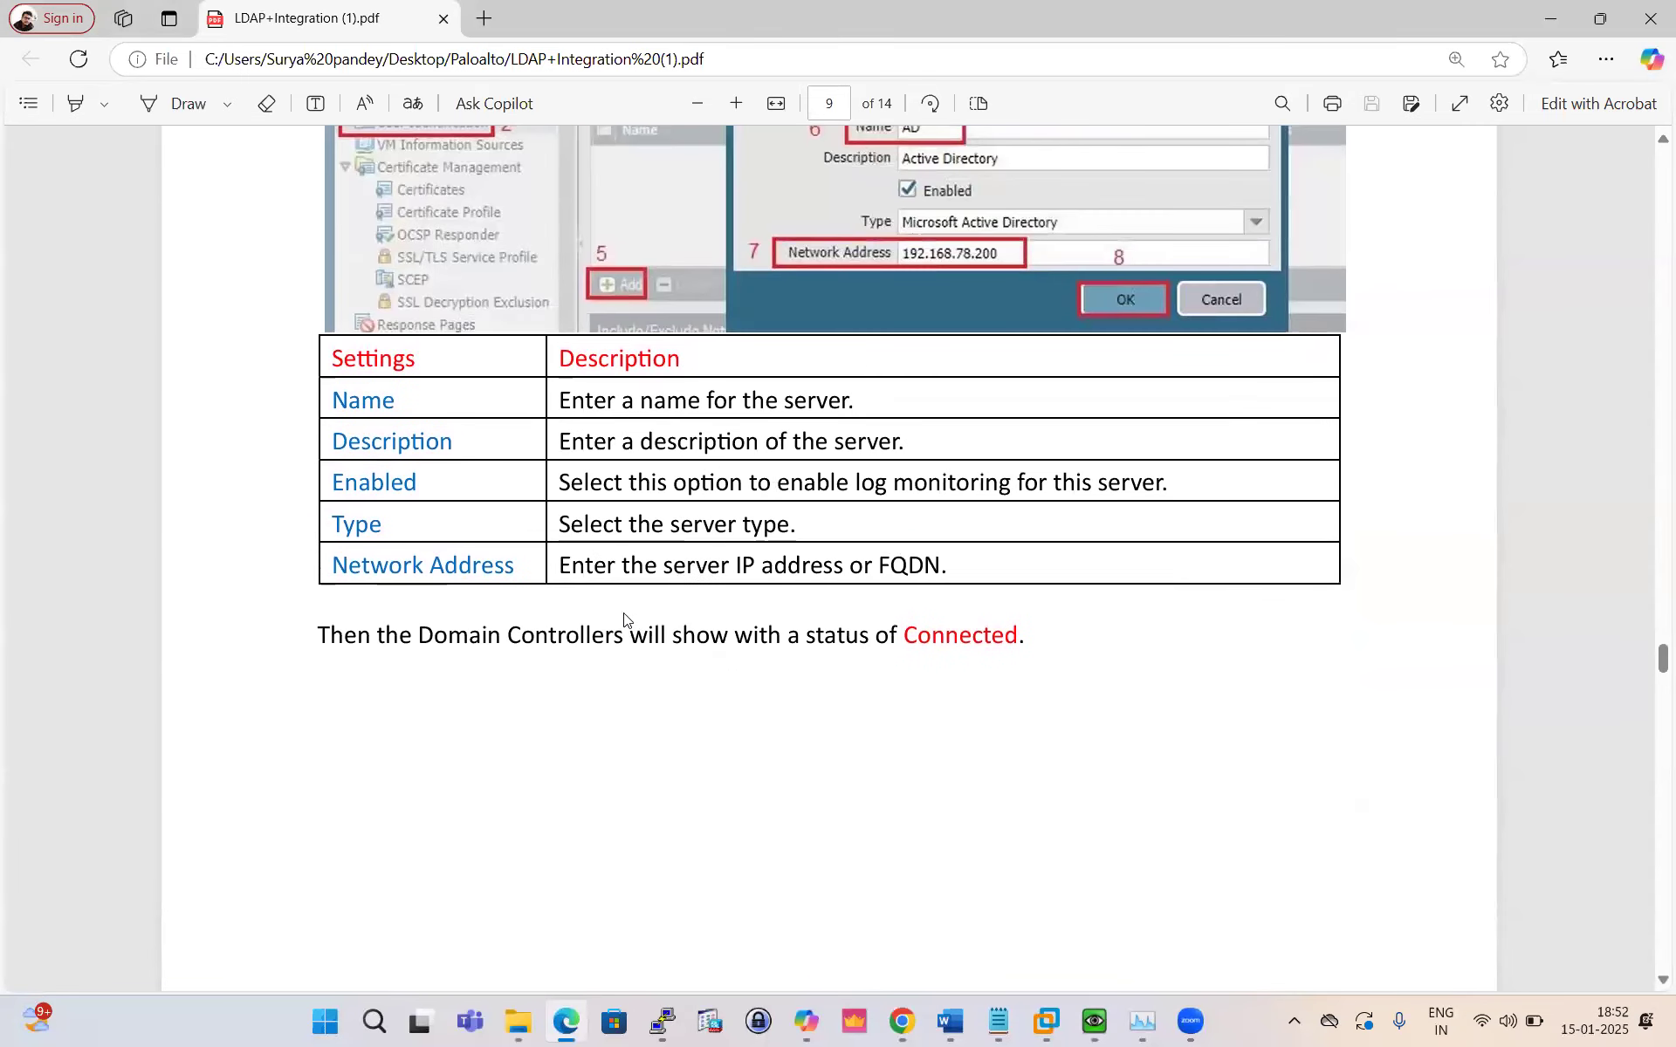
scroll(689, 661, "up", 5)
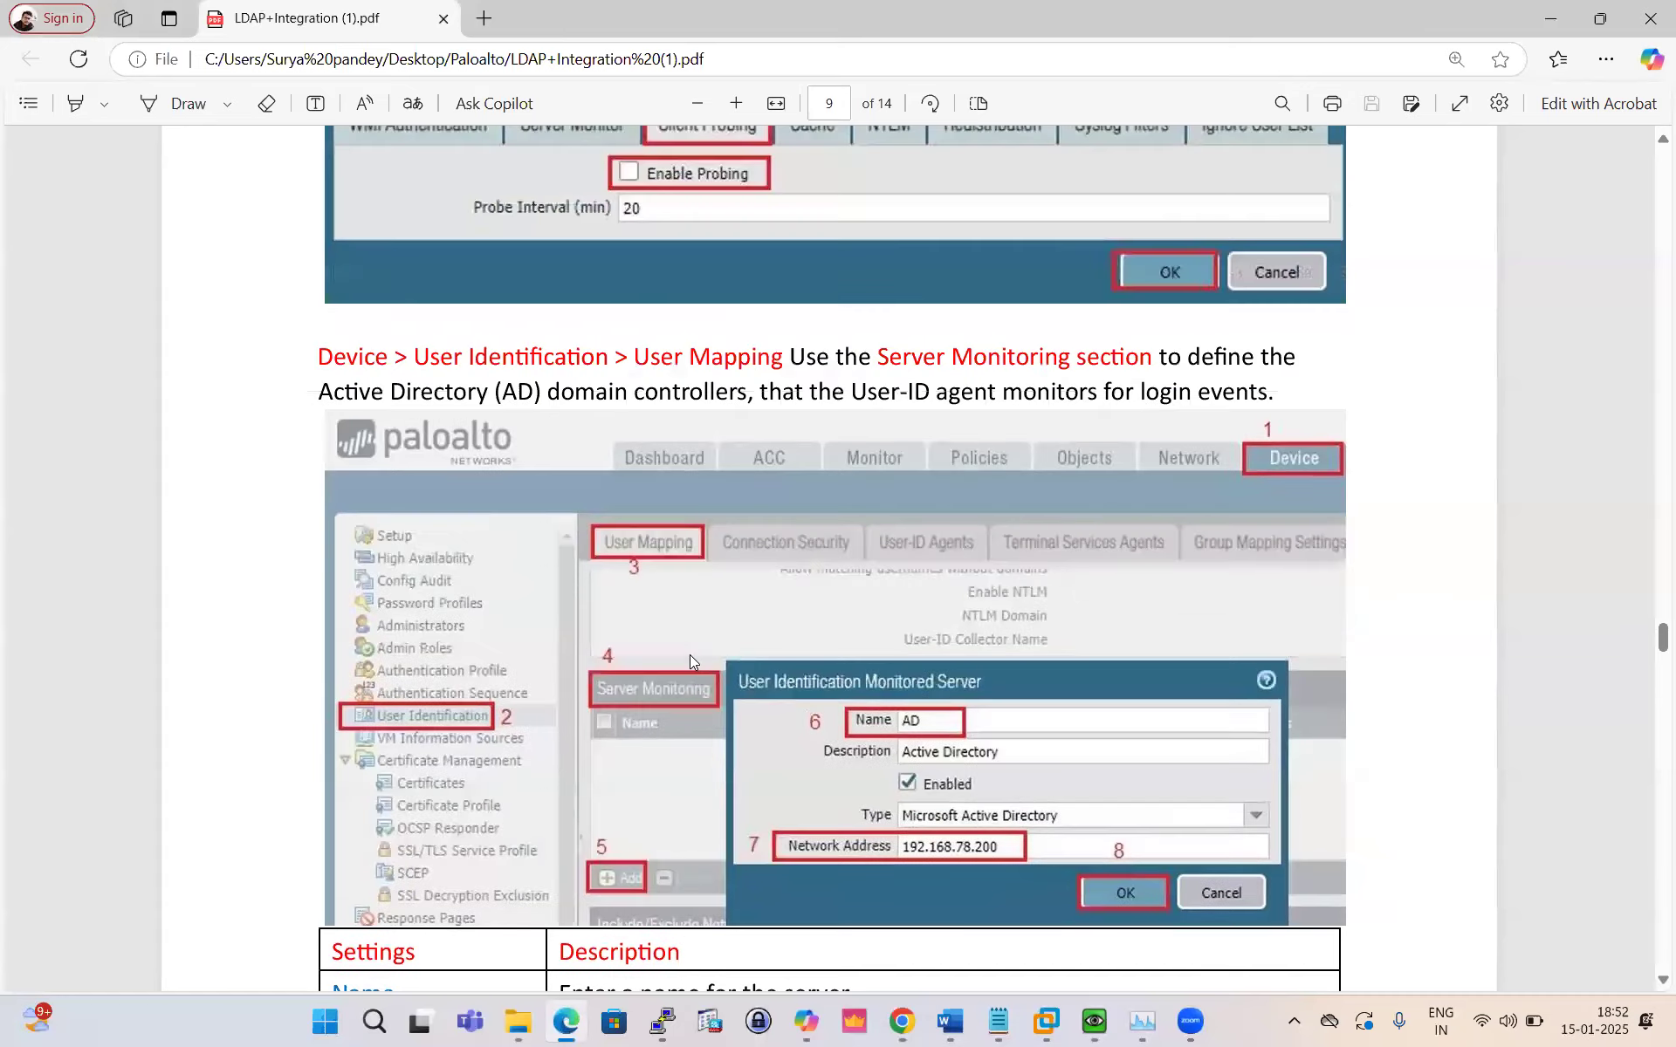
scroll(689, 661, "up", 1)
scroll(690, 657, "down", 7)
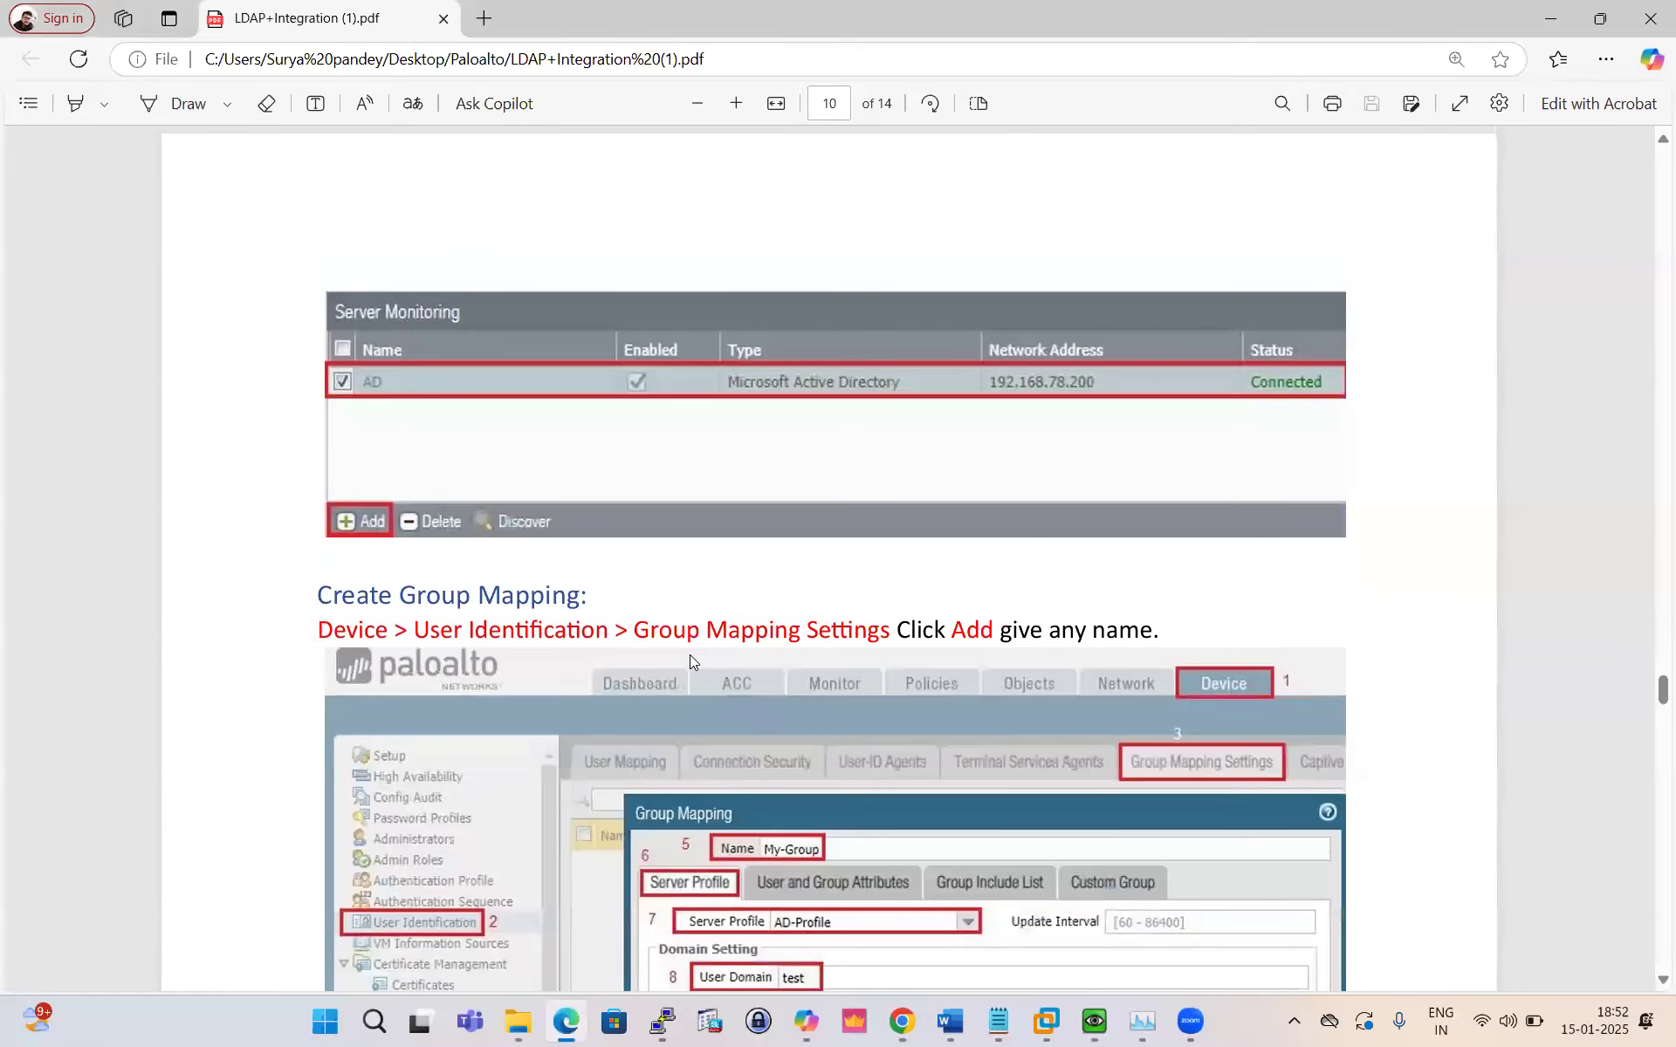
scroll(741, 594, "down", 3)
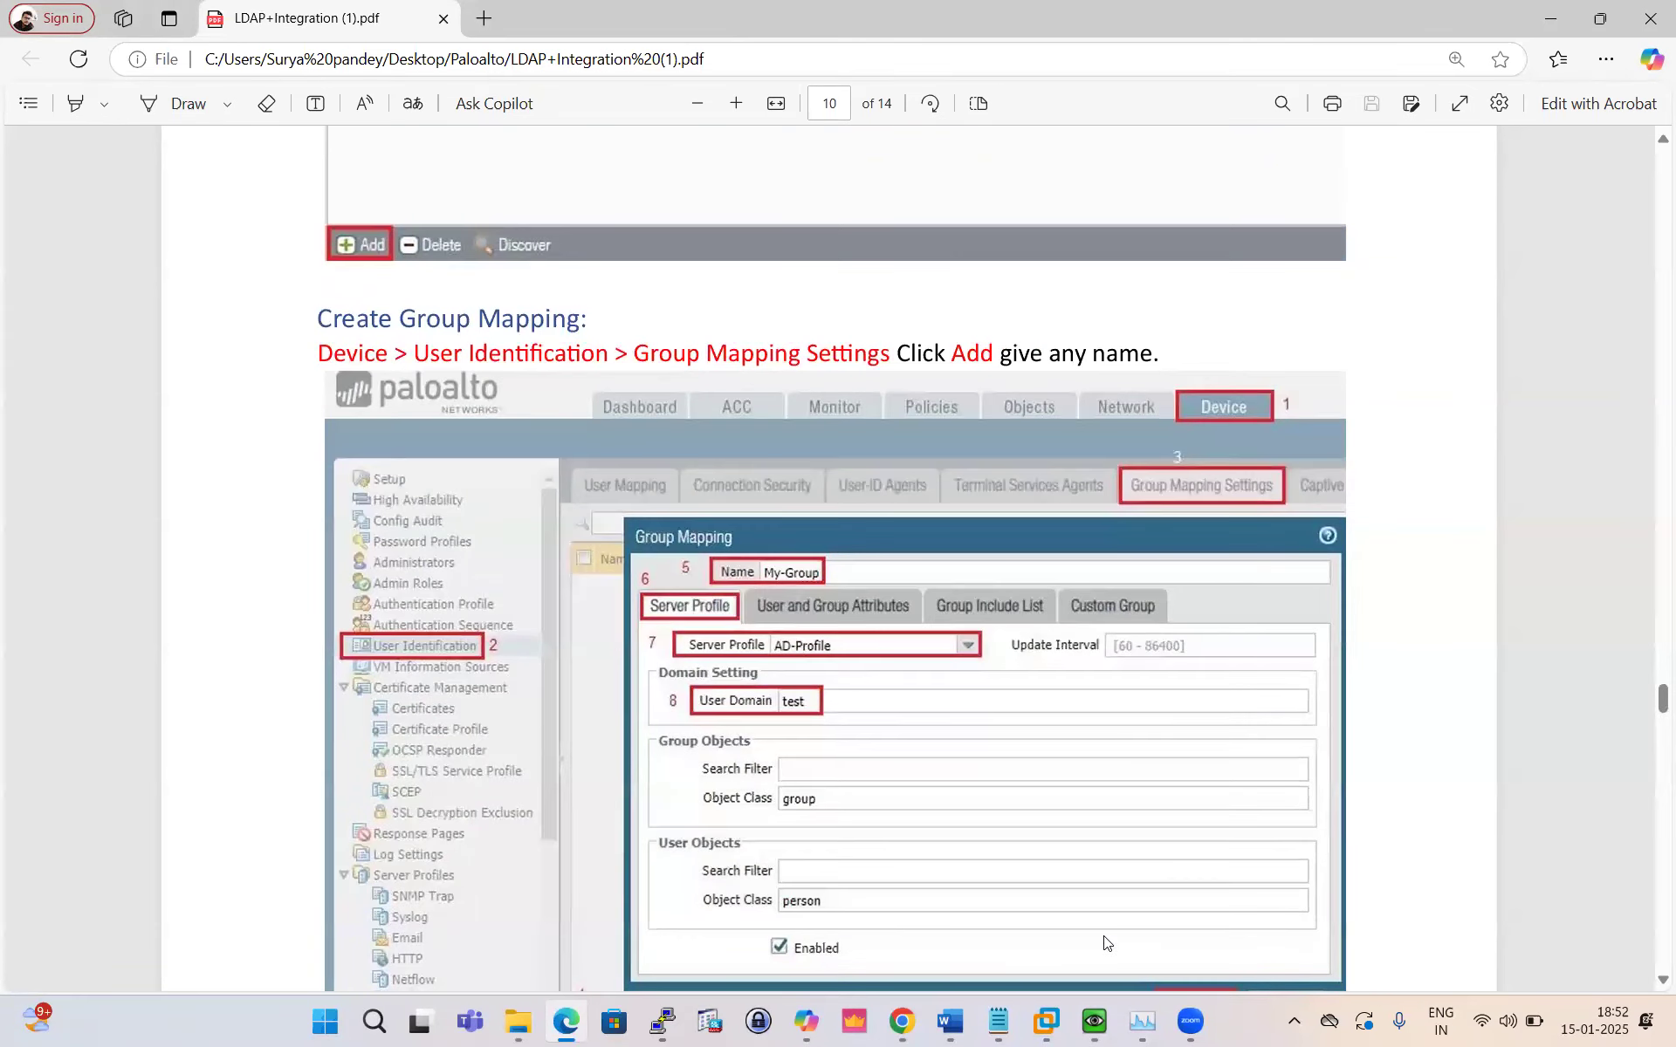
Step: Commit the pending configuration changes to the firewall and close the commit status window
left_click(902, 1021)
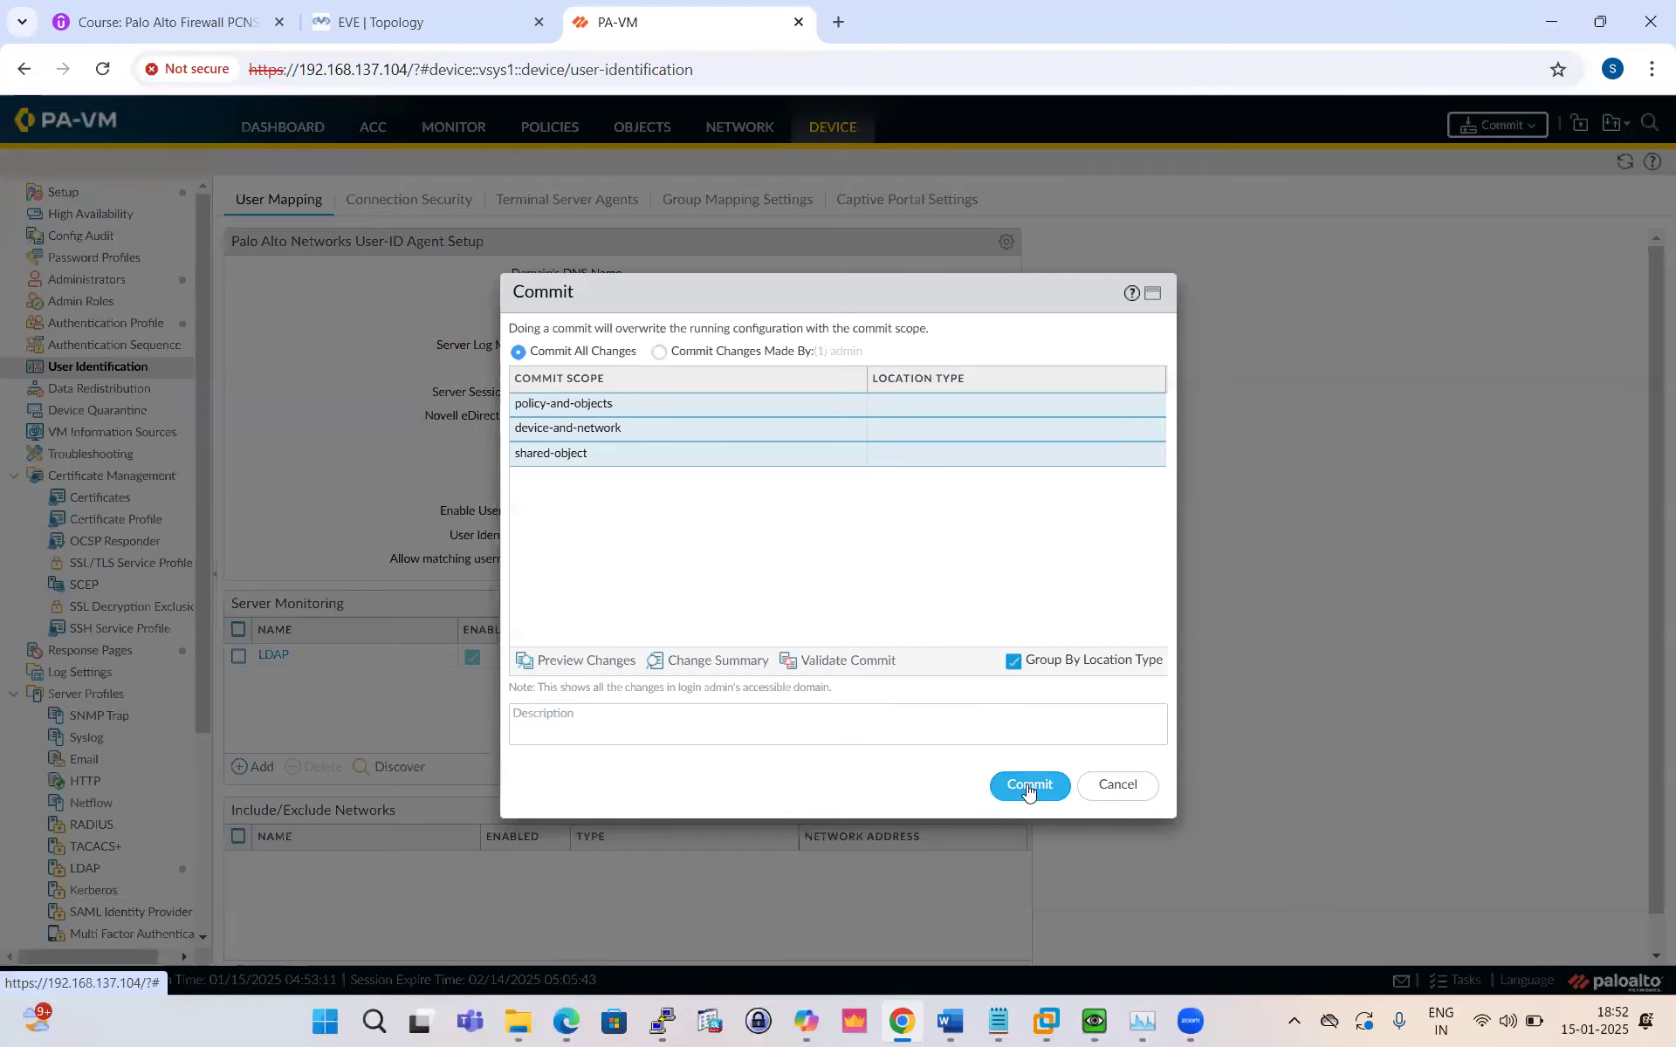
left_click(1030, 785)
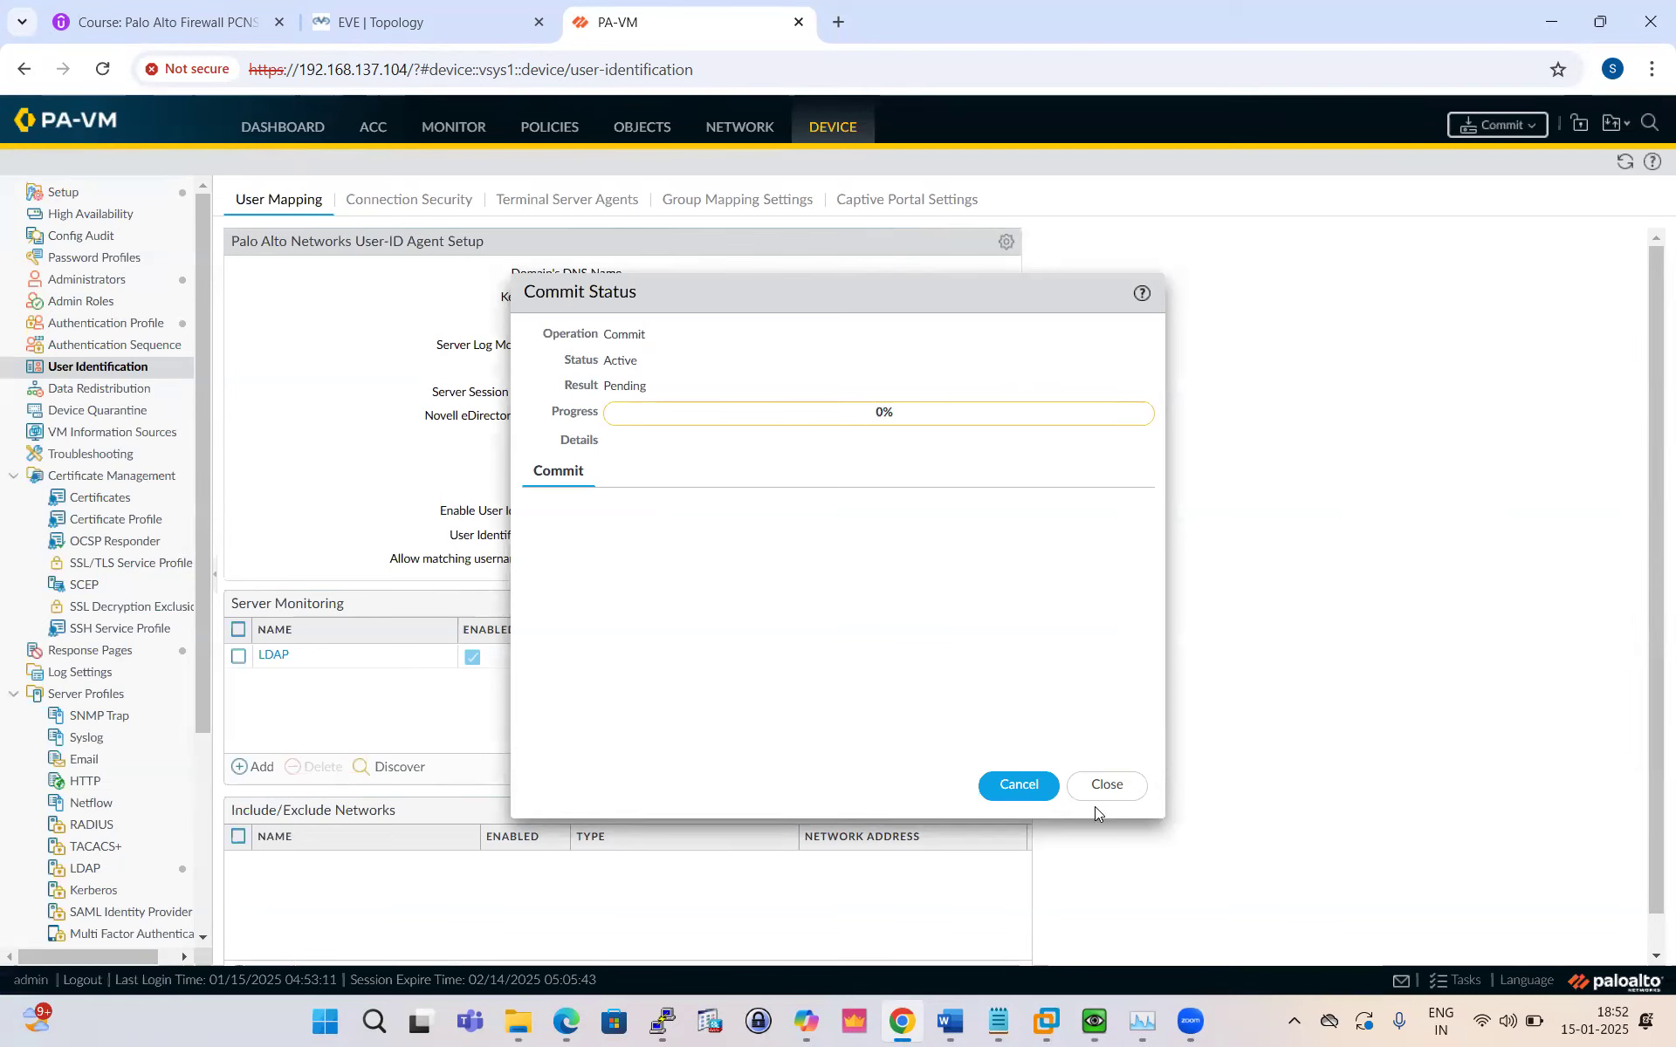
left_click(1105, 786)
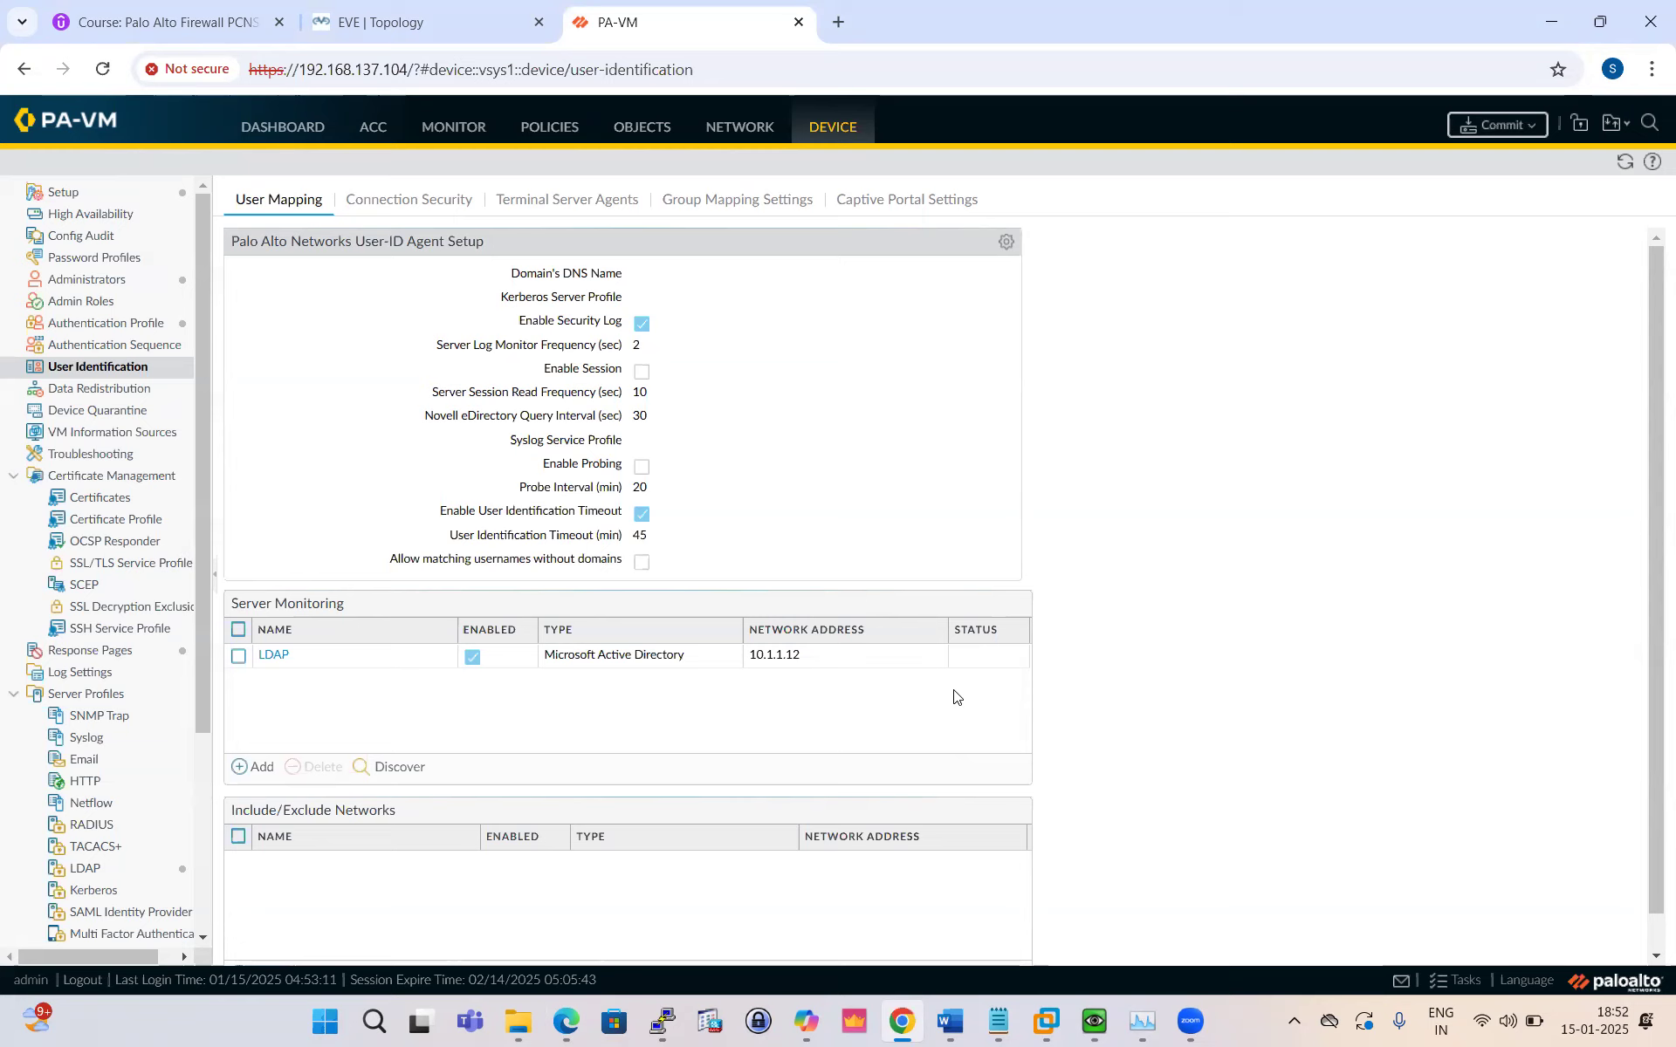
Step: Scroll the guide through pages 10–13 to the Verification and Monitoring Logs section
key("alt+Tab")
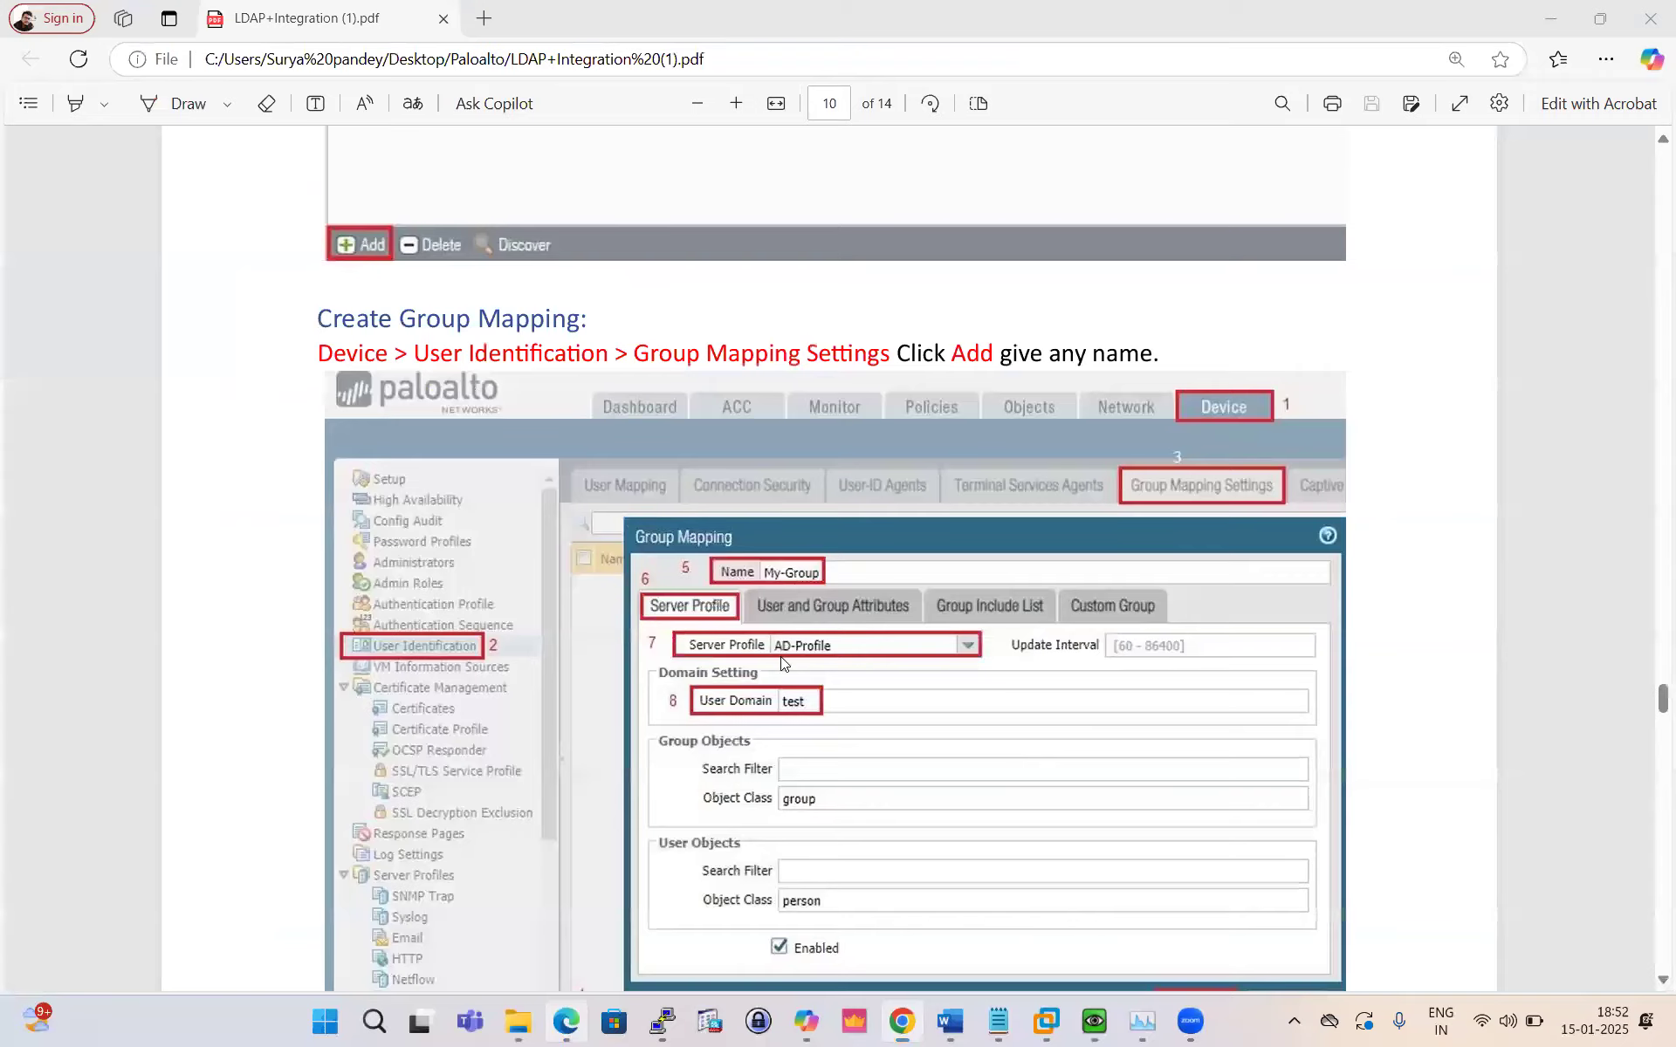
scroll(781, 663, "down", 15)
scroll(772, 650, "up", 15)
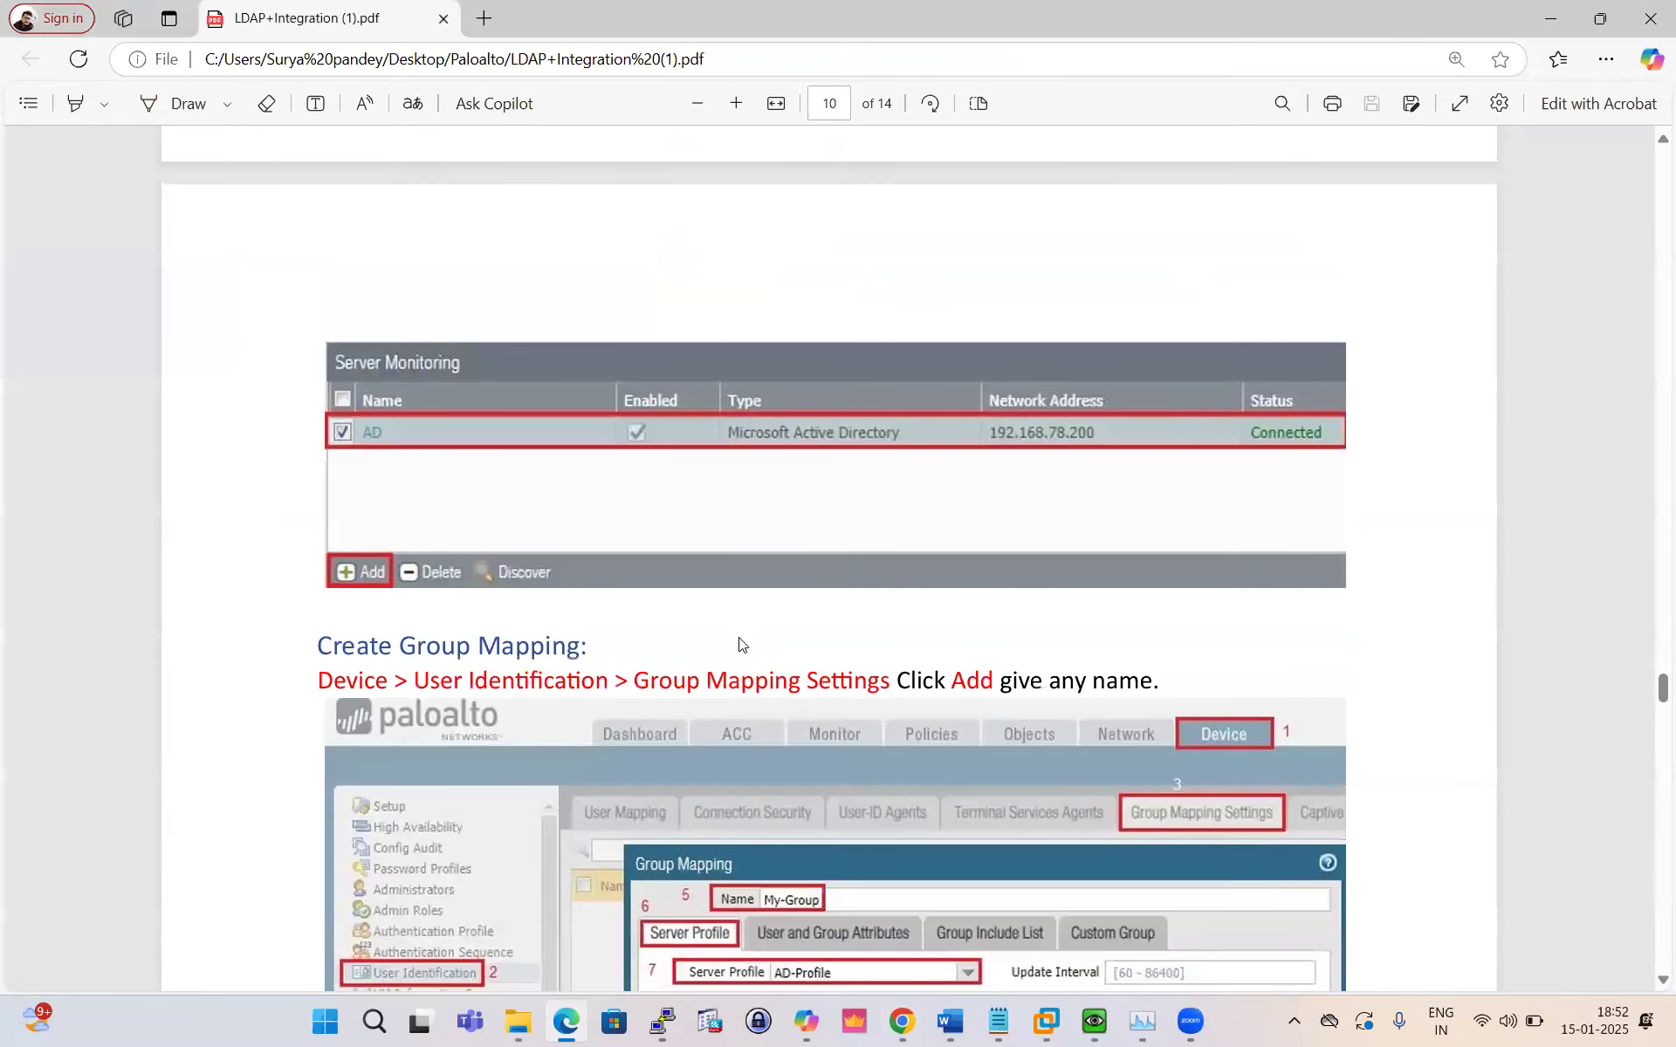
scroll(739, 644, "down", 15)
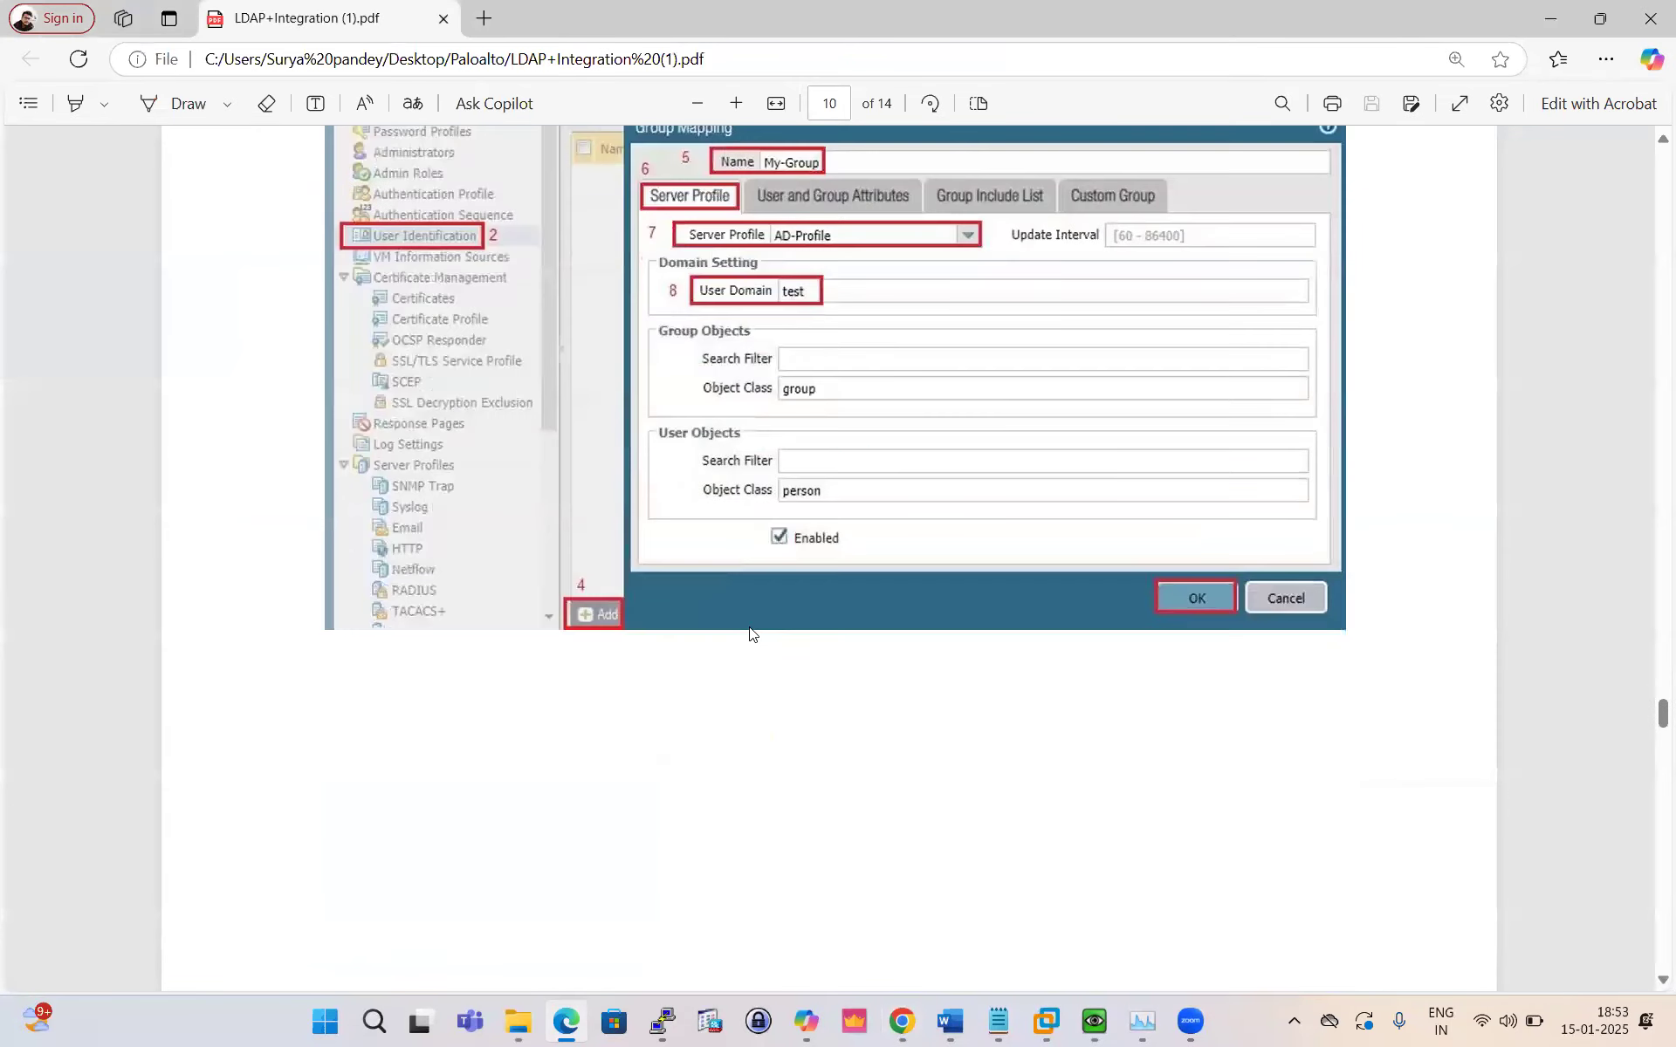
scroll(749, 627, "down", 8)
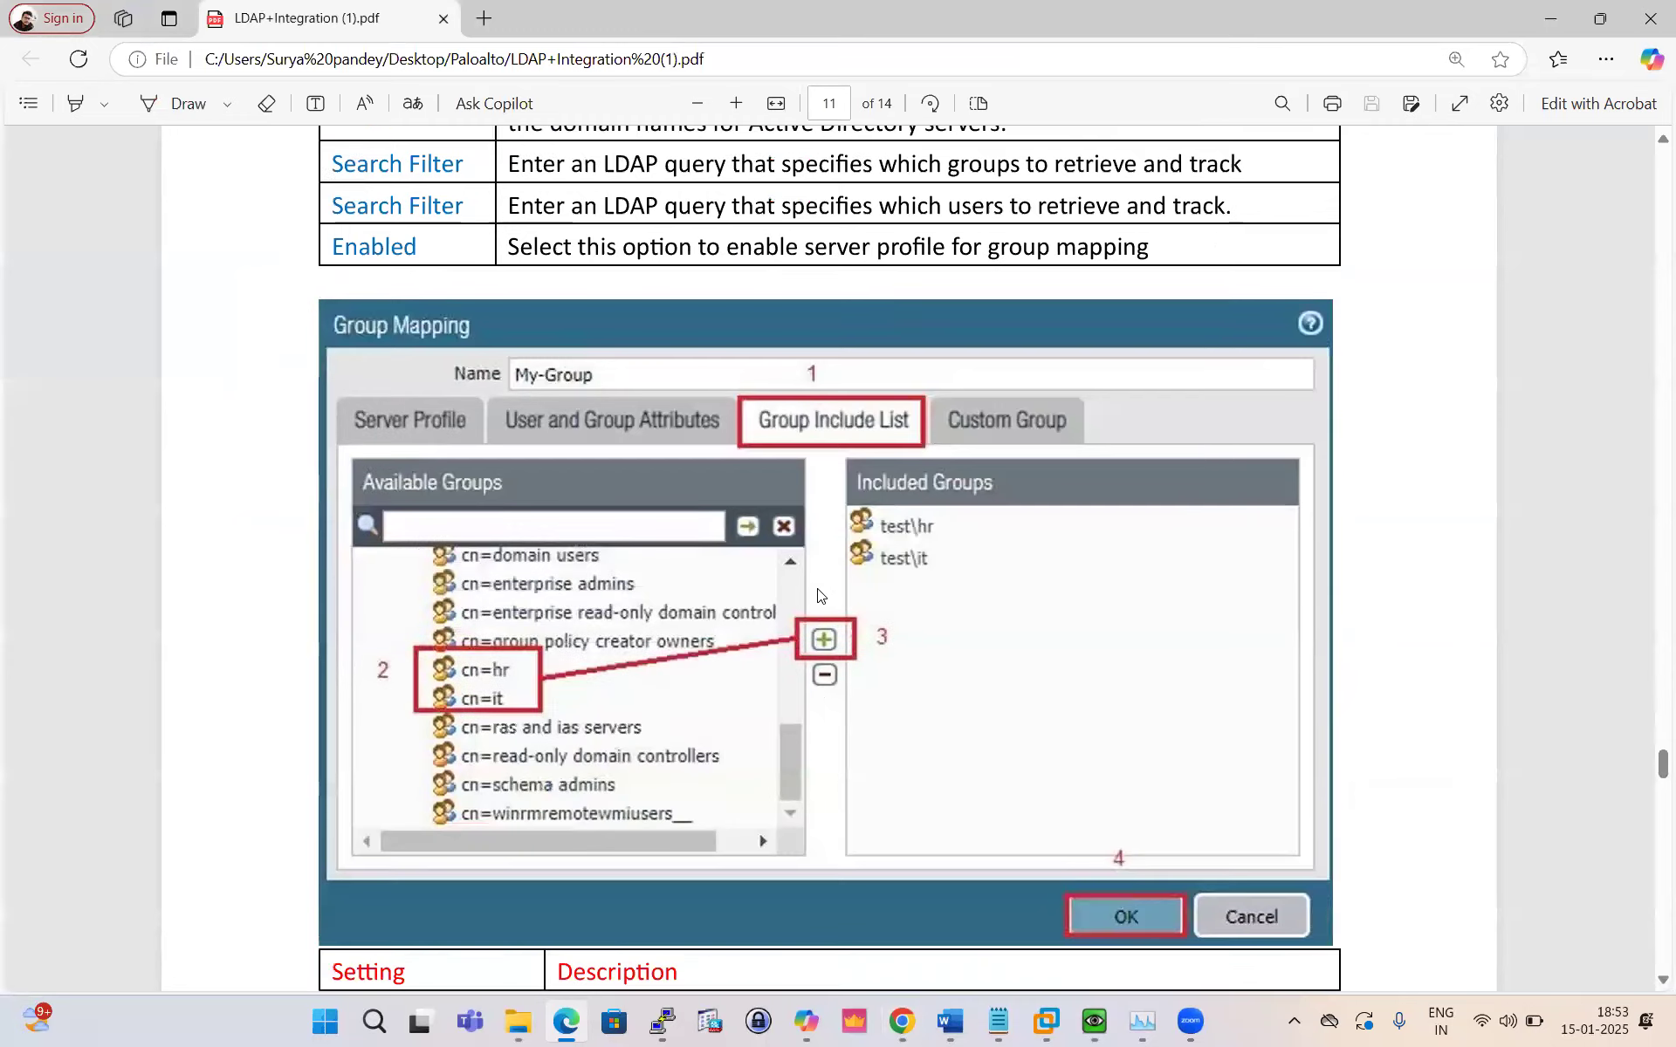
scroll(776, 527, "down", 2)
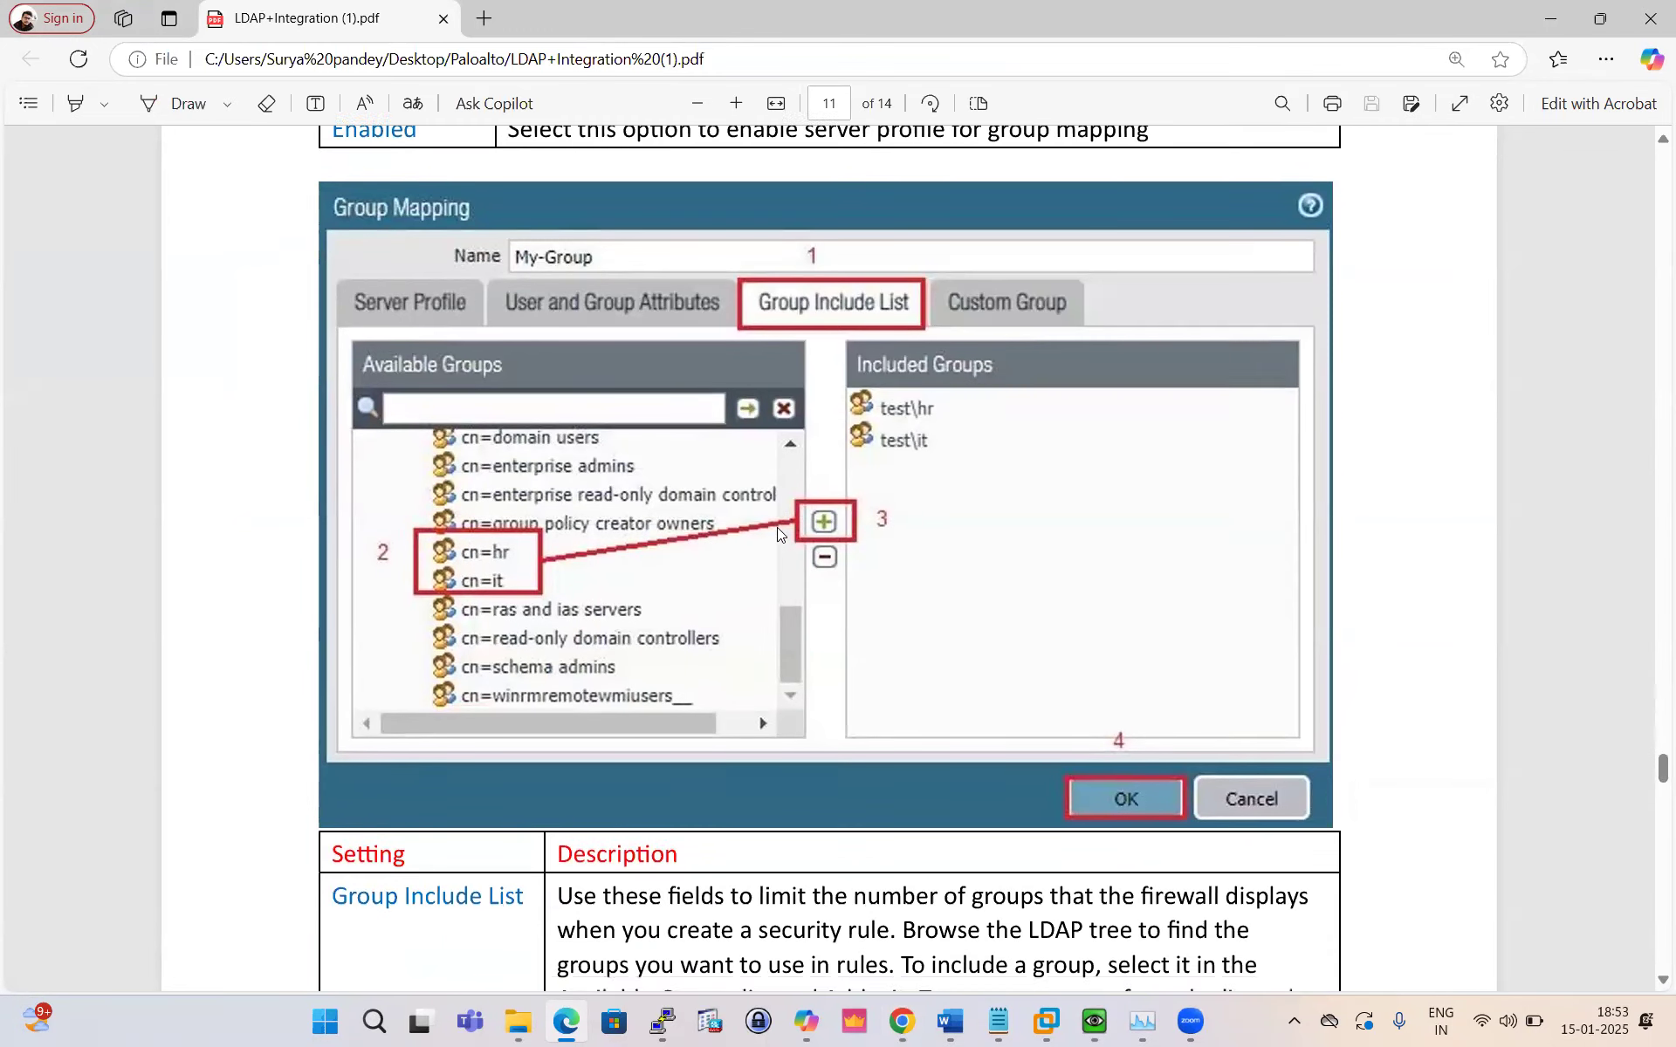
scroll(805, 477, "up", 3)
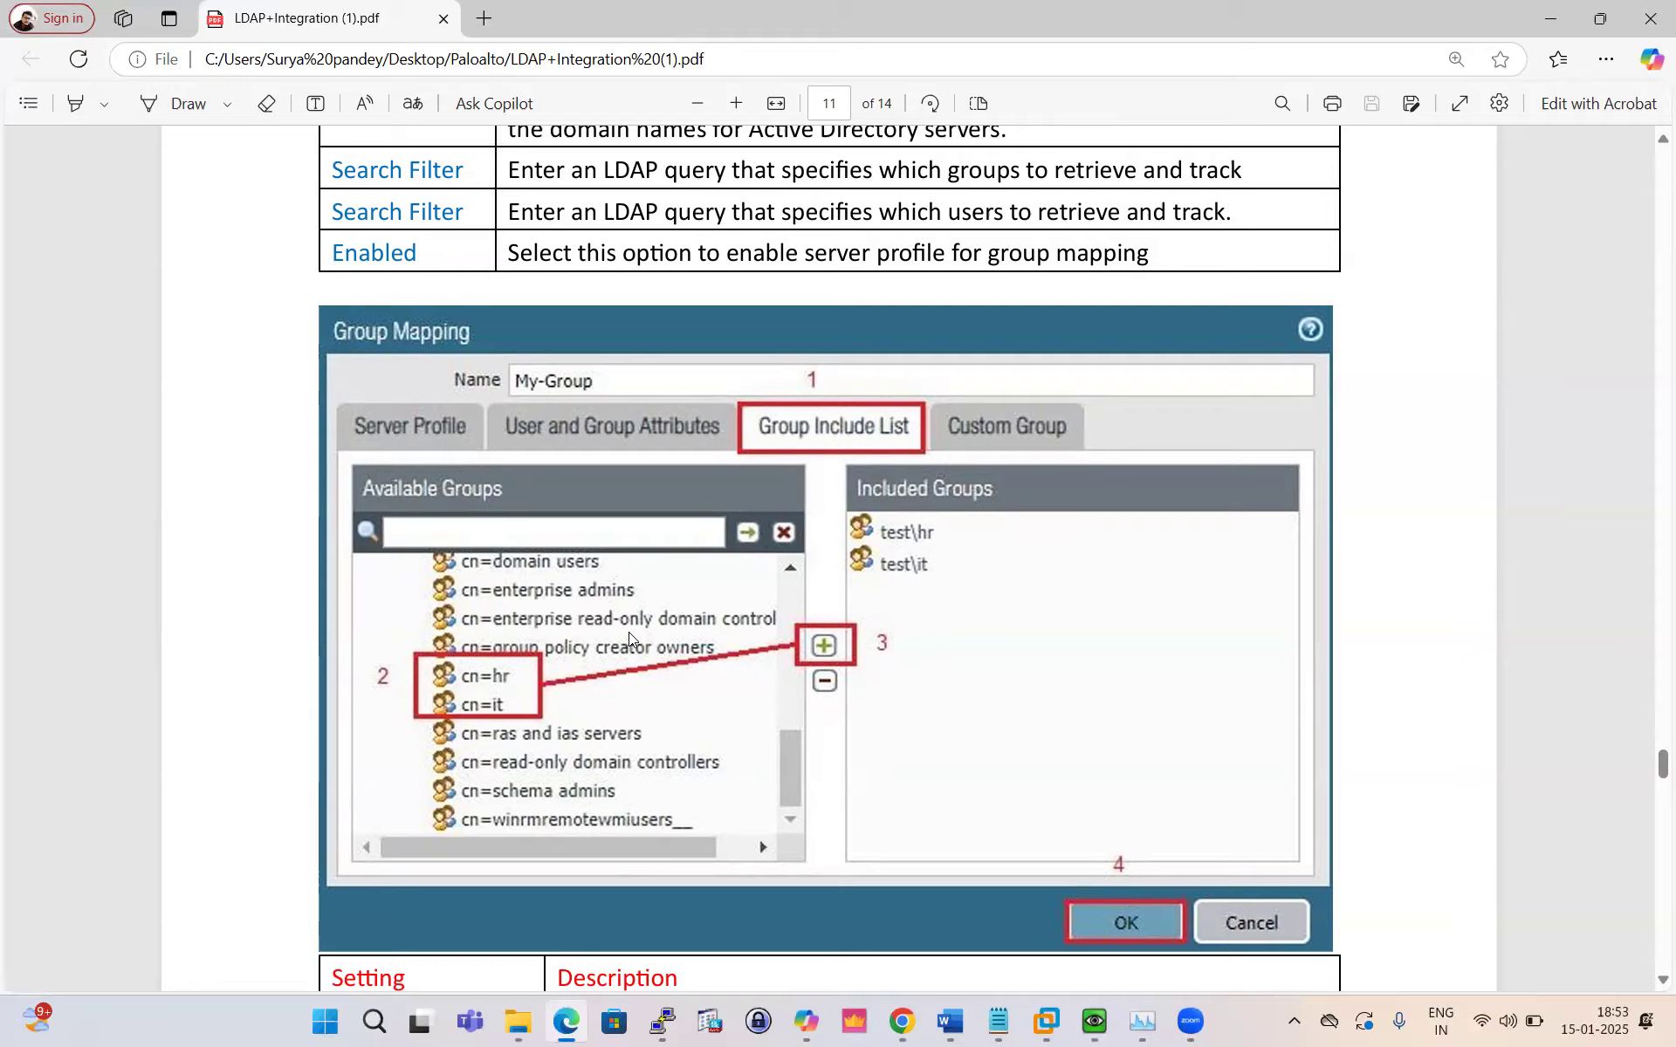
scroll(628, 633, "down", 3)
scroll(628, 634, "down", 10)
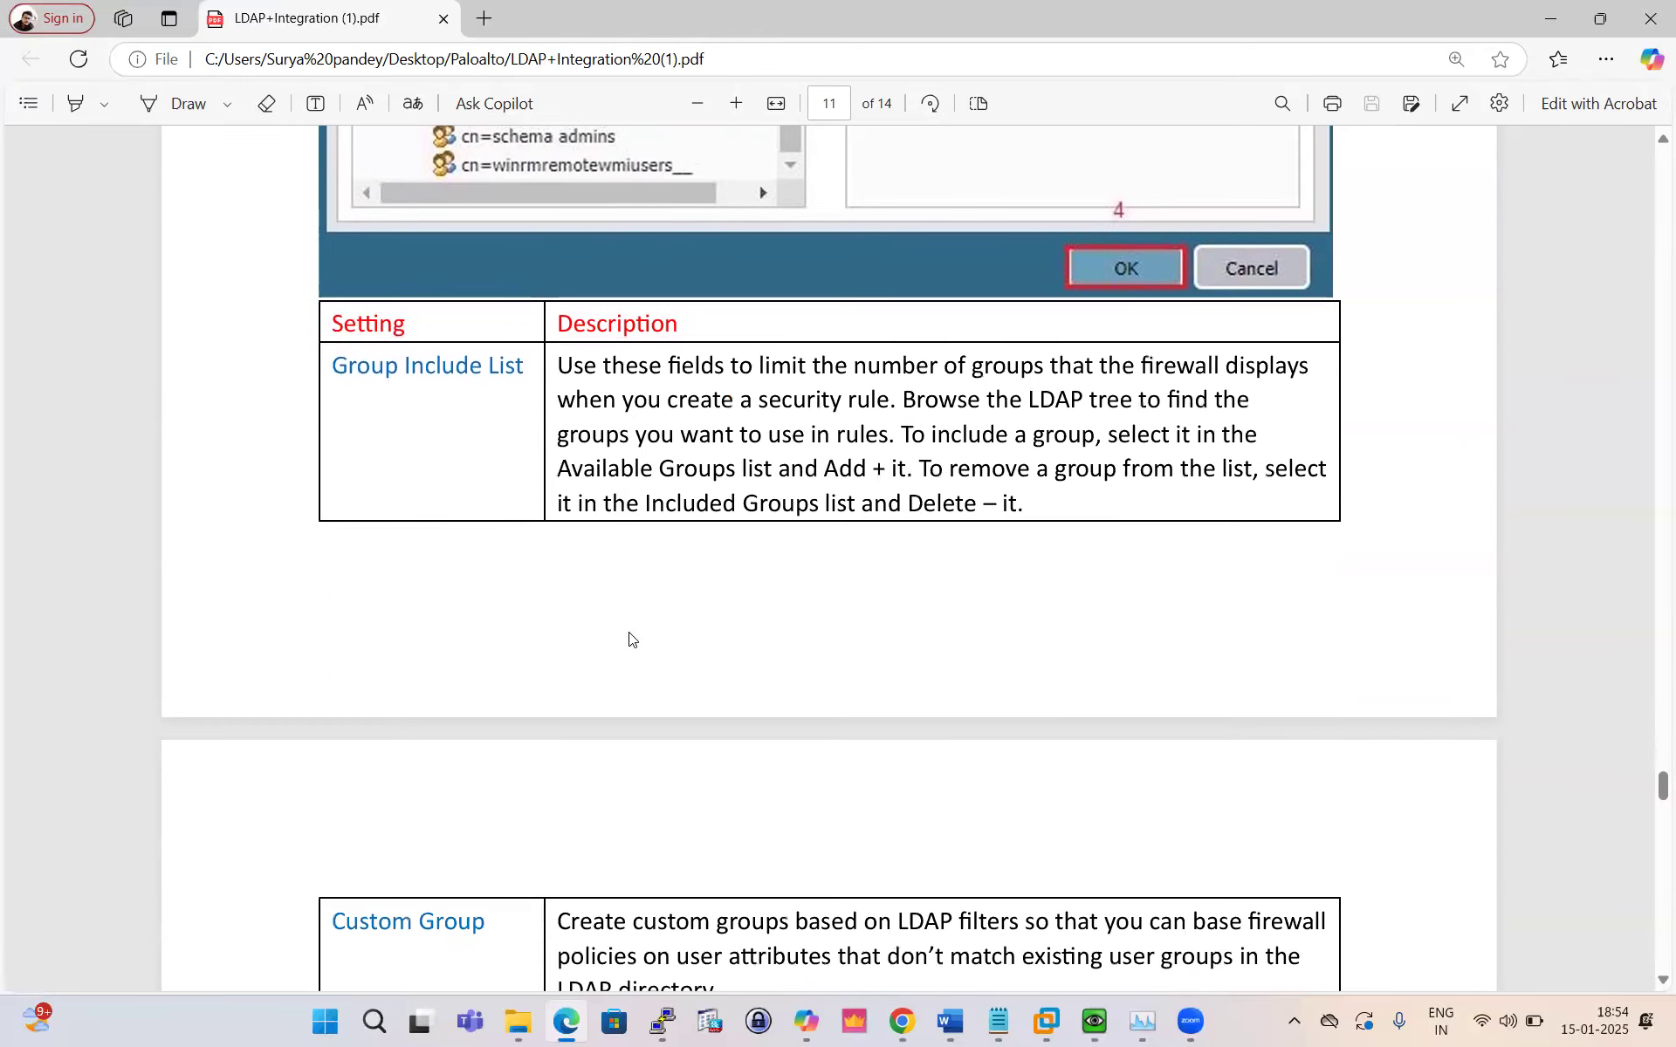
scroll(628, 638, "down", 5)
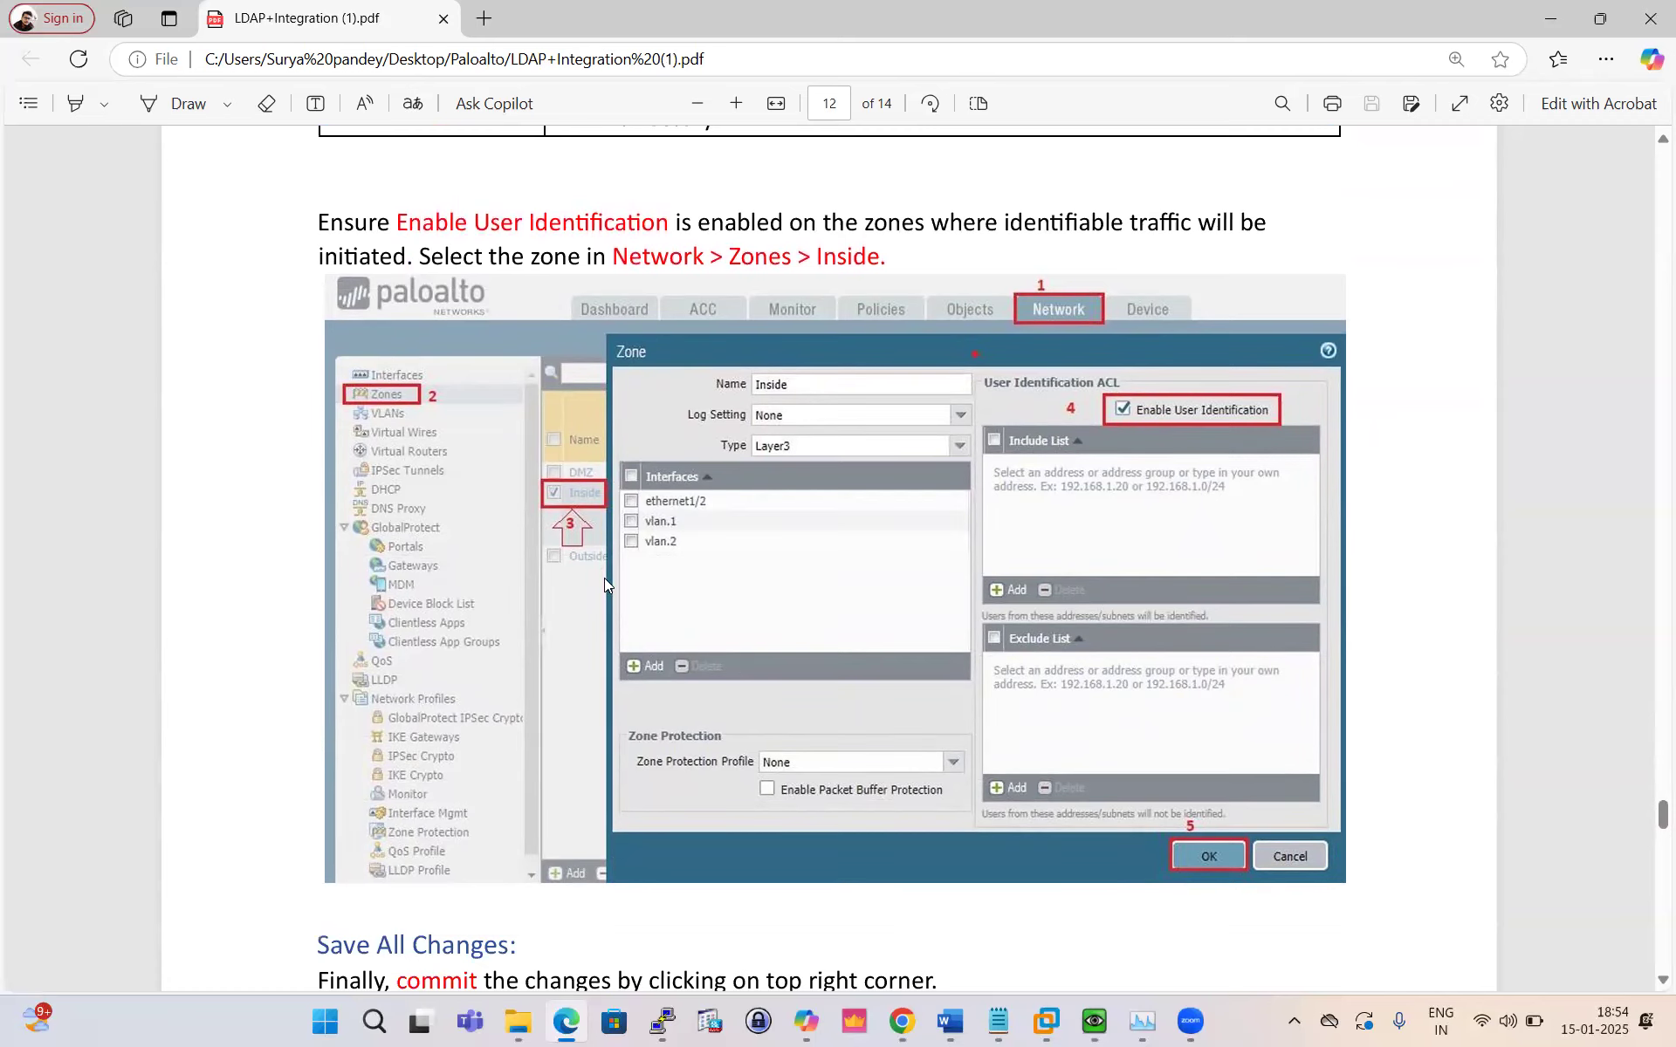
scroll(700, 563, "down", 16)
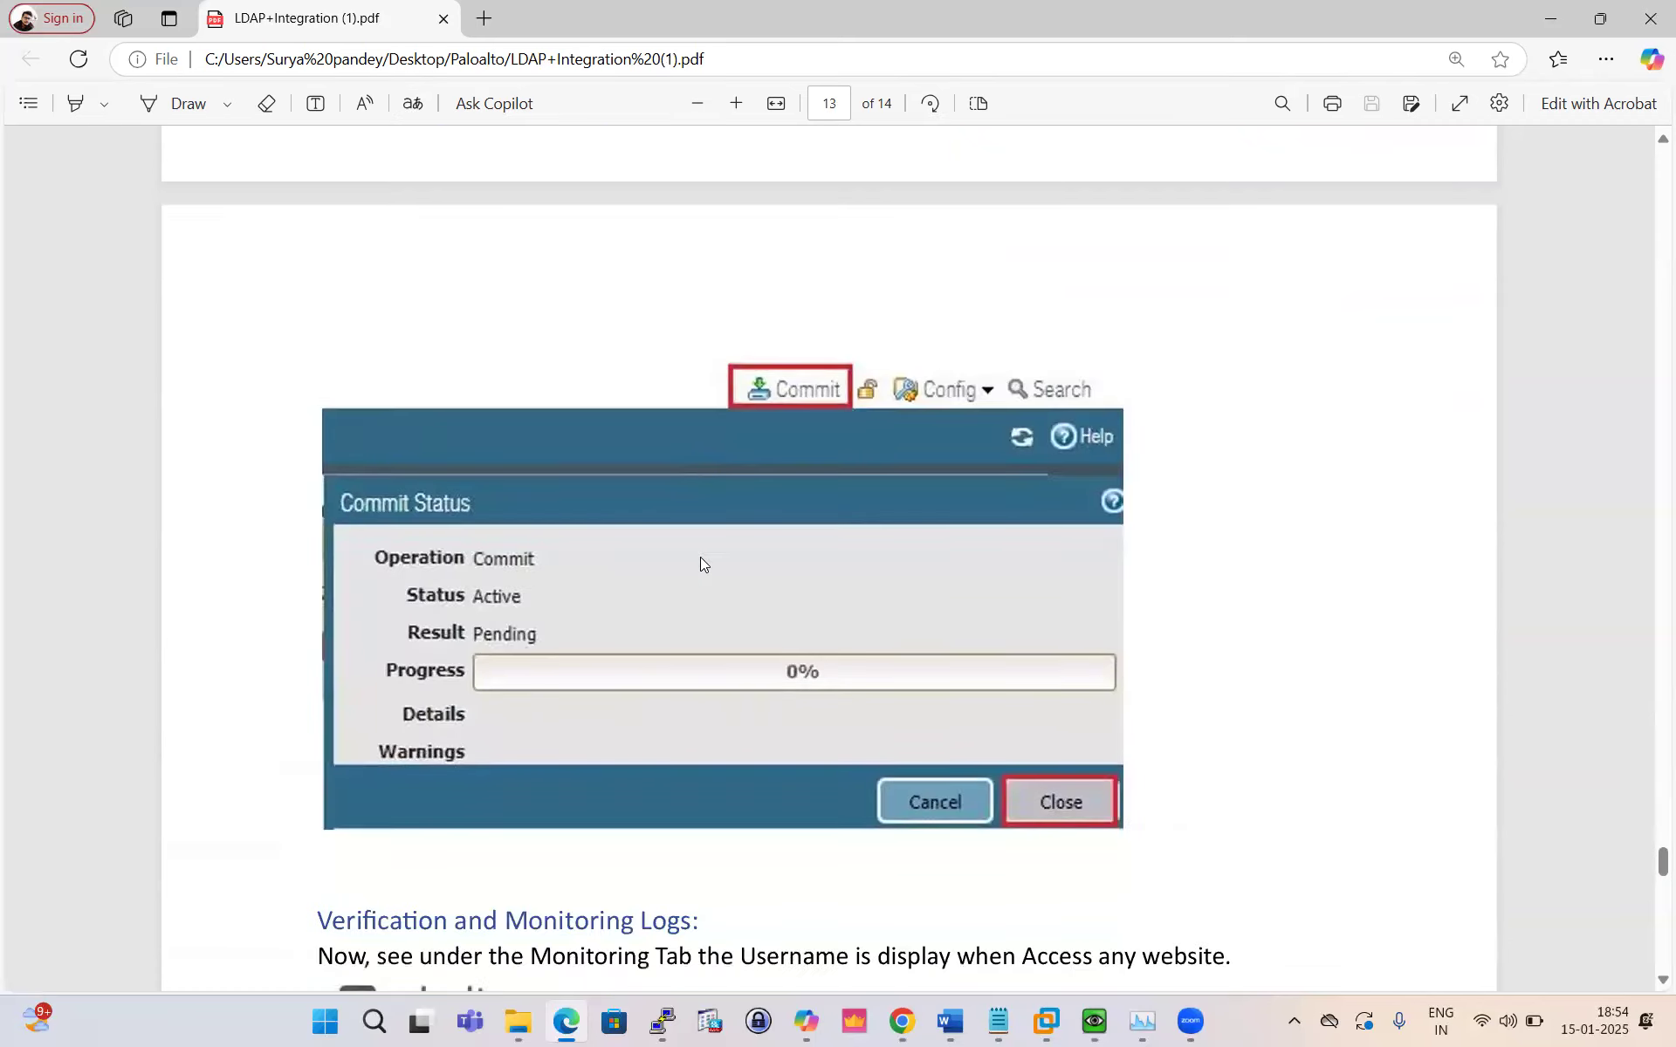
scroll(700, 563, "down", 7)
scroll(700, 563, "down", 3)
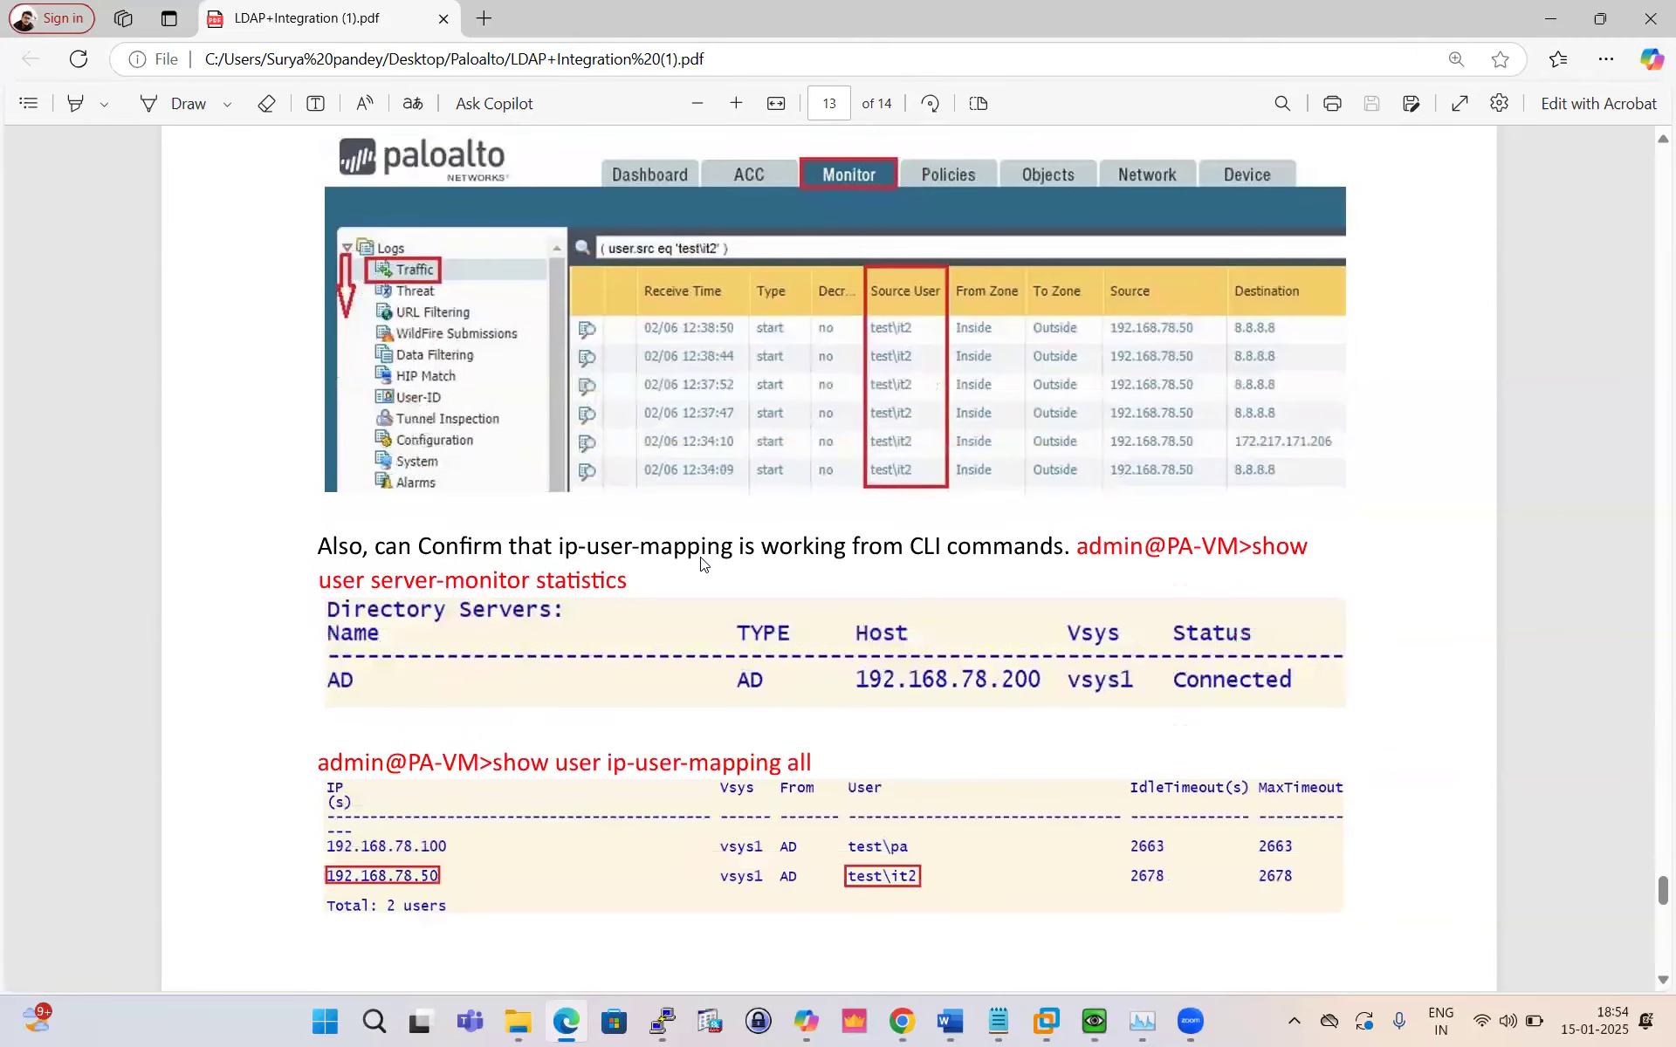
scroll(700, 562, "up", 8)
Step: Confirm the commit finished in Task Manager and that LDAP server 10.1.1.12 shows Connected
left_click(901, 1021)
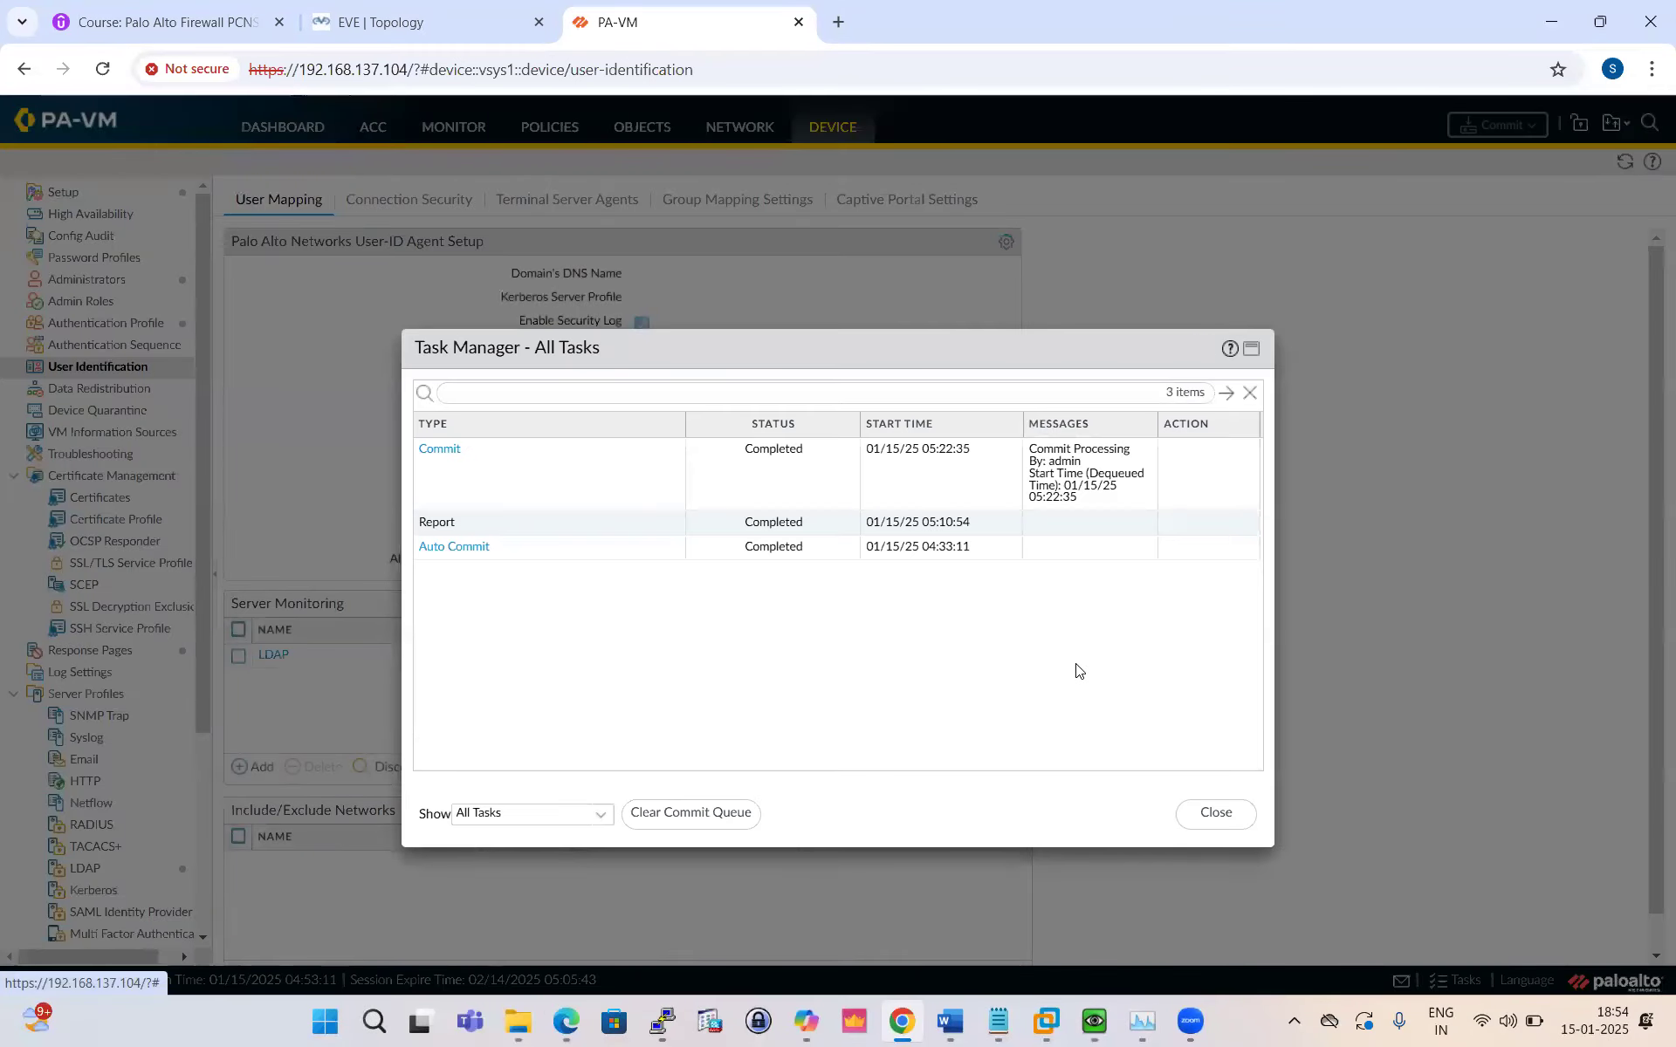
left_click(1216, 814)
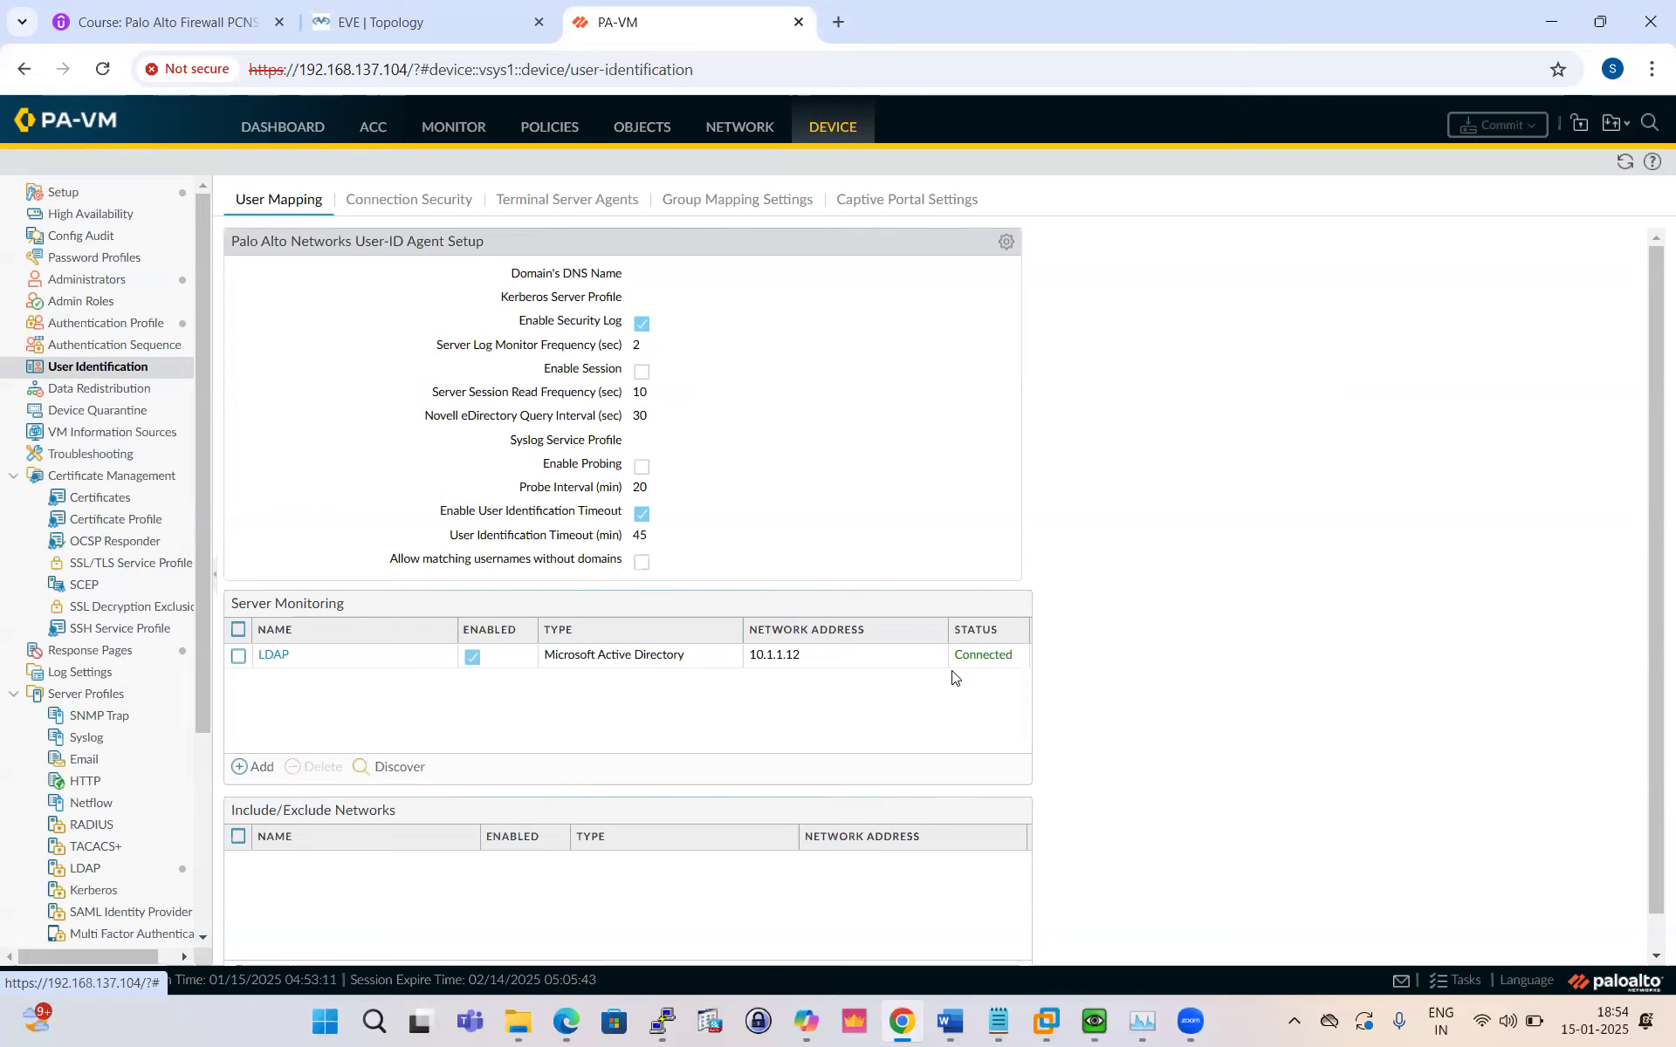
Step: Add group mapping 'LDAP-Group' with server profile LDAP-Prof and show its Group Include List
left_click(723, 203)
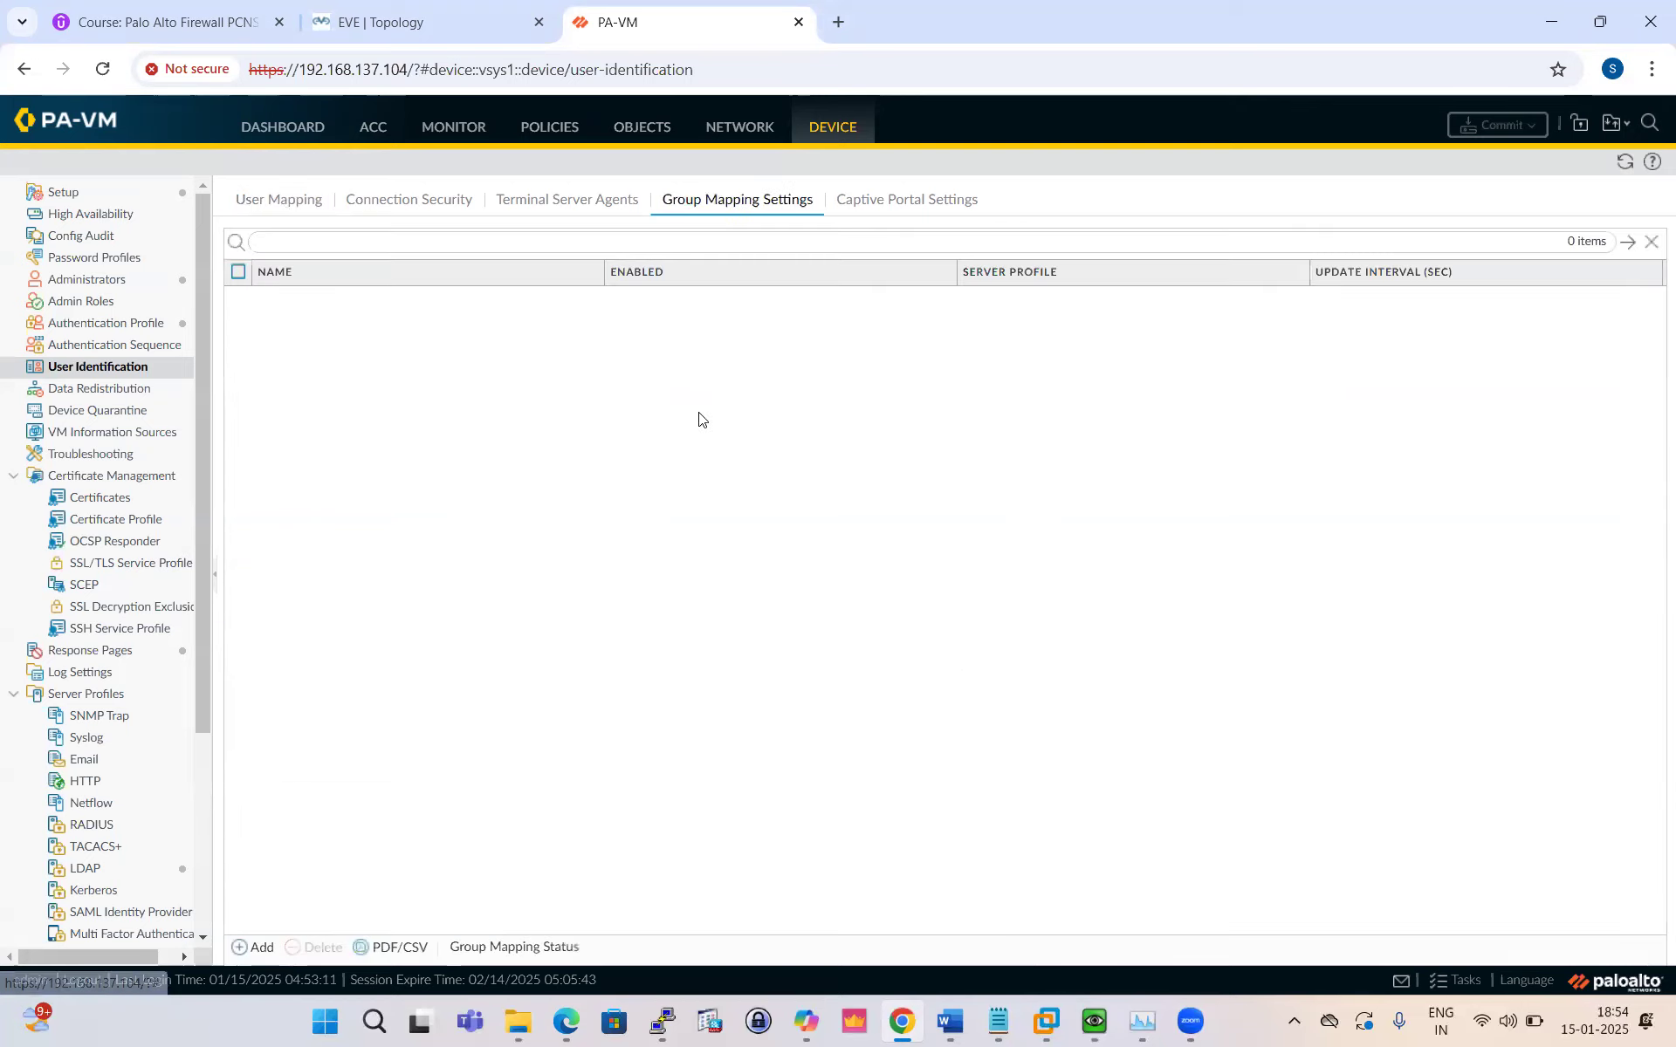
left_click(260, 947)
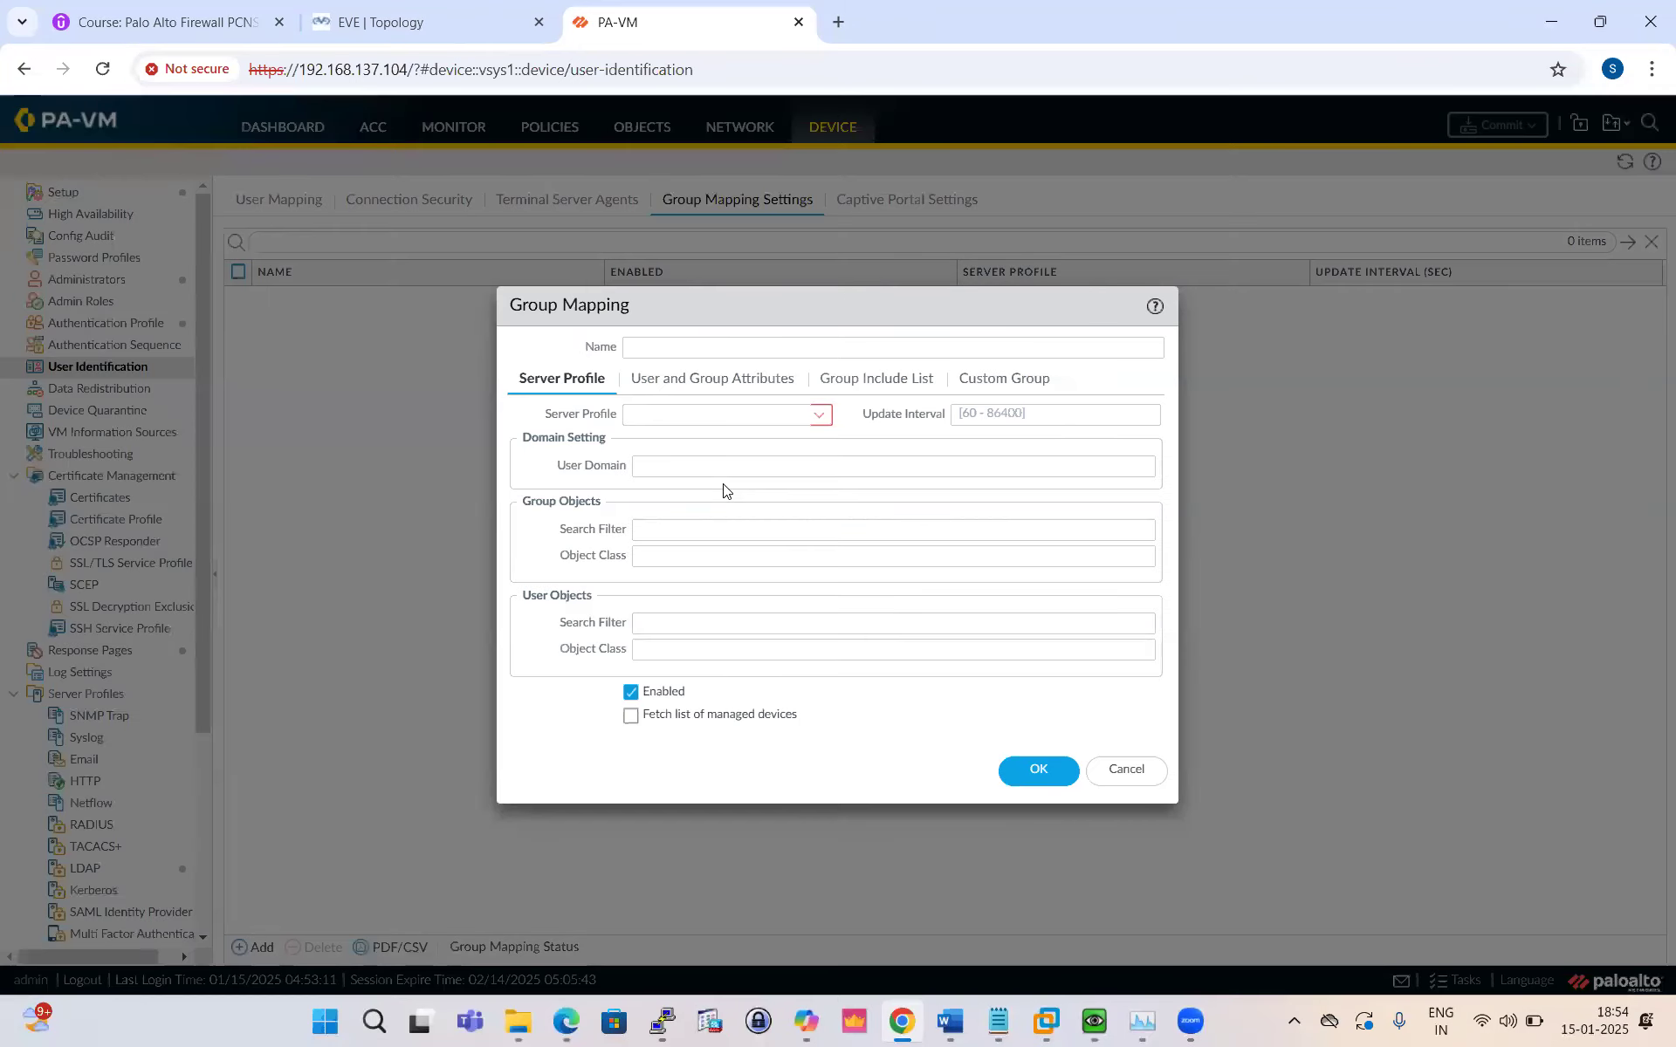
type("LDA")
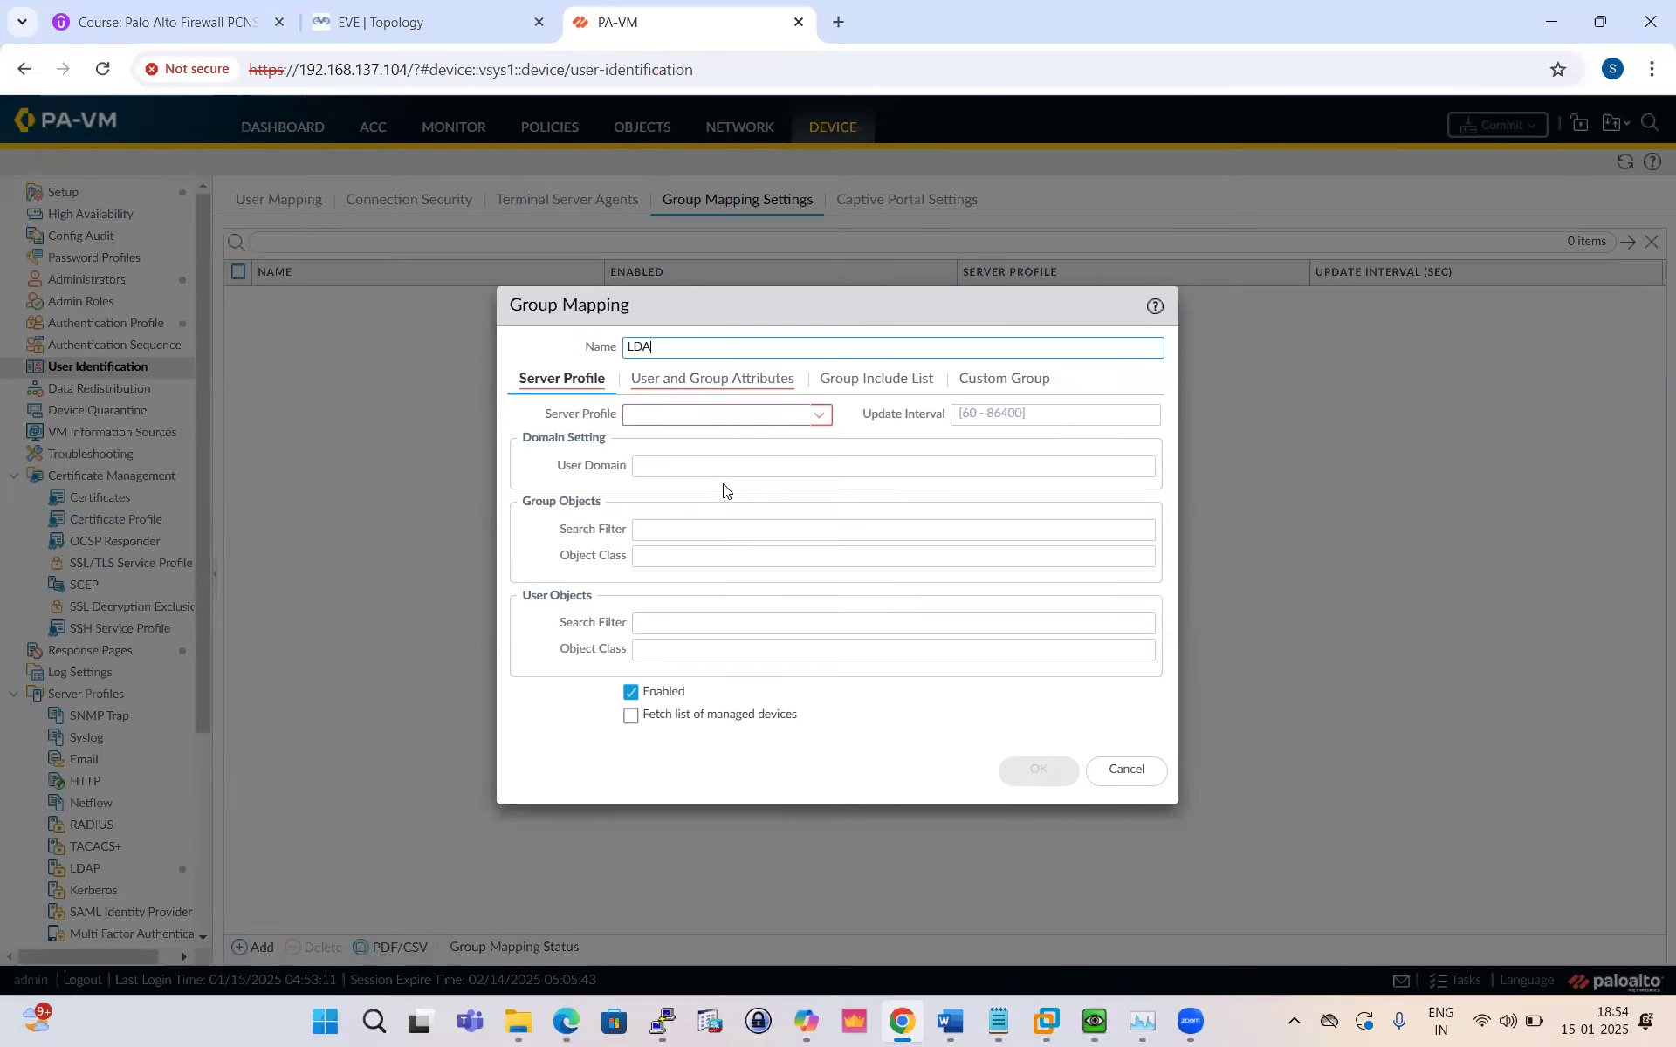
type("P-Group")
left_click(820, 417)
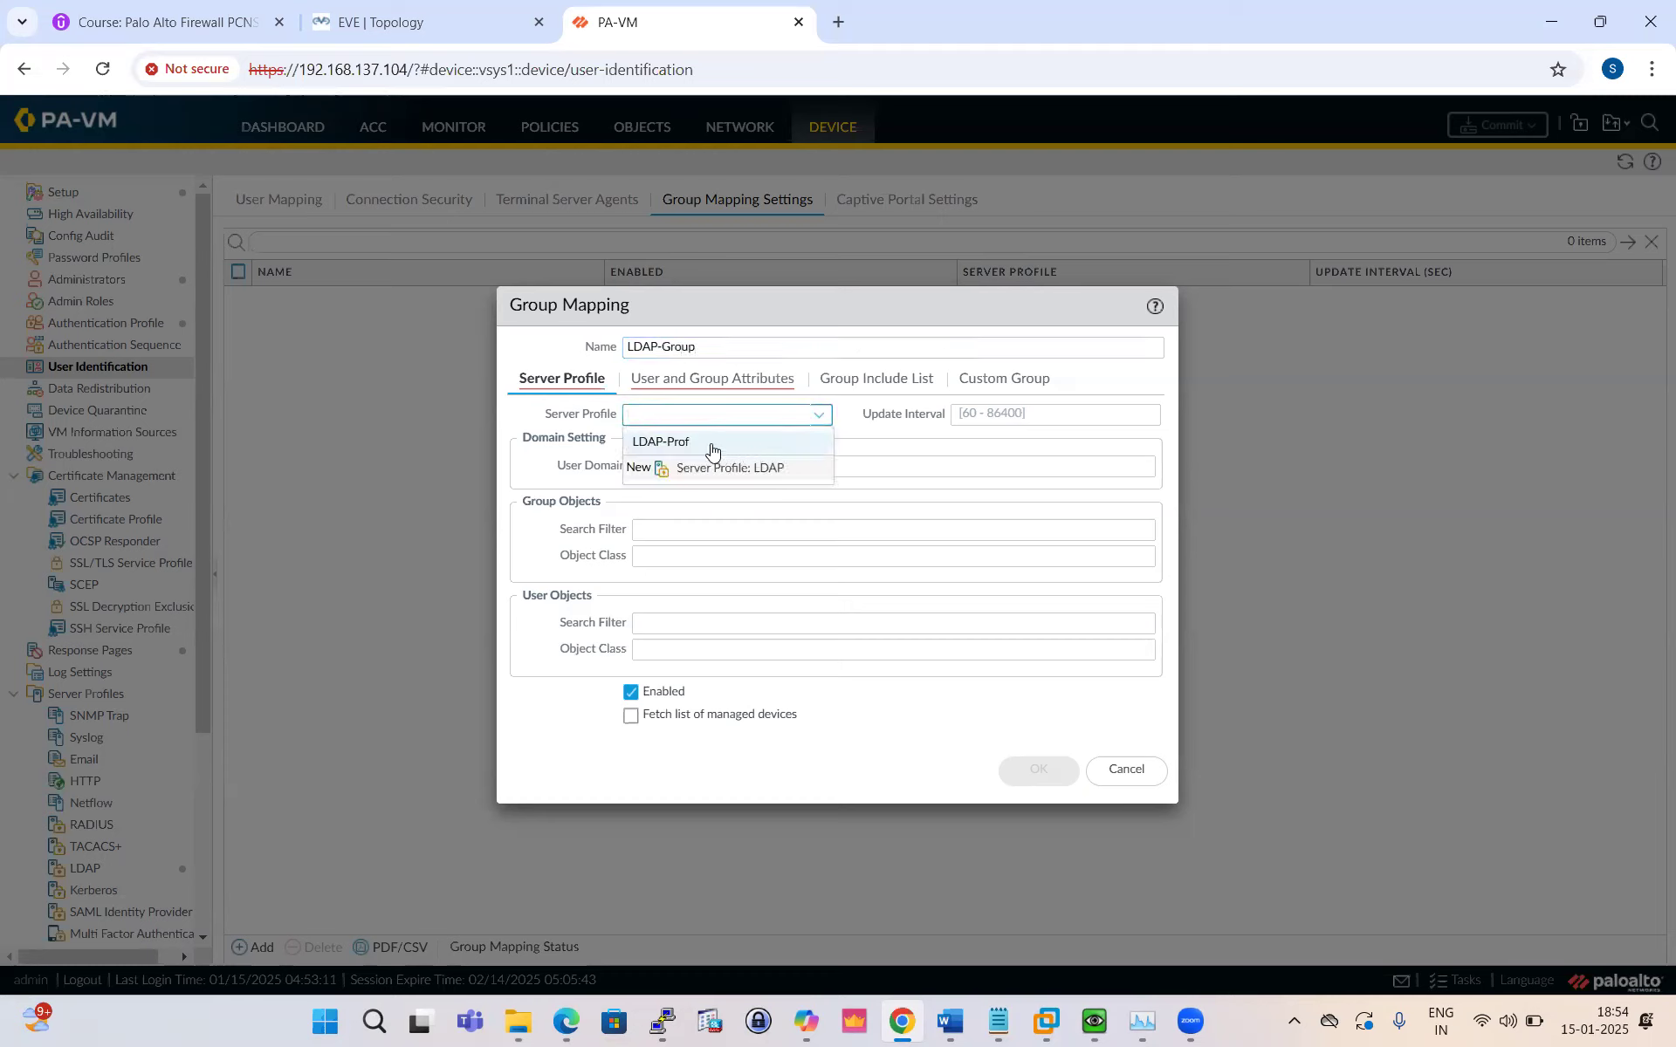
left_click(711, 444)
left_click(743, 381)
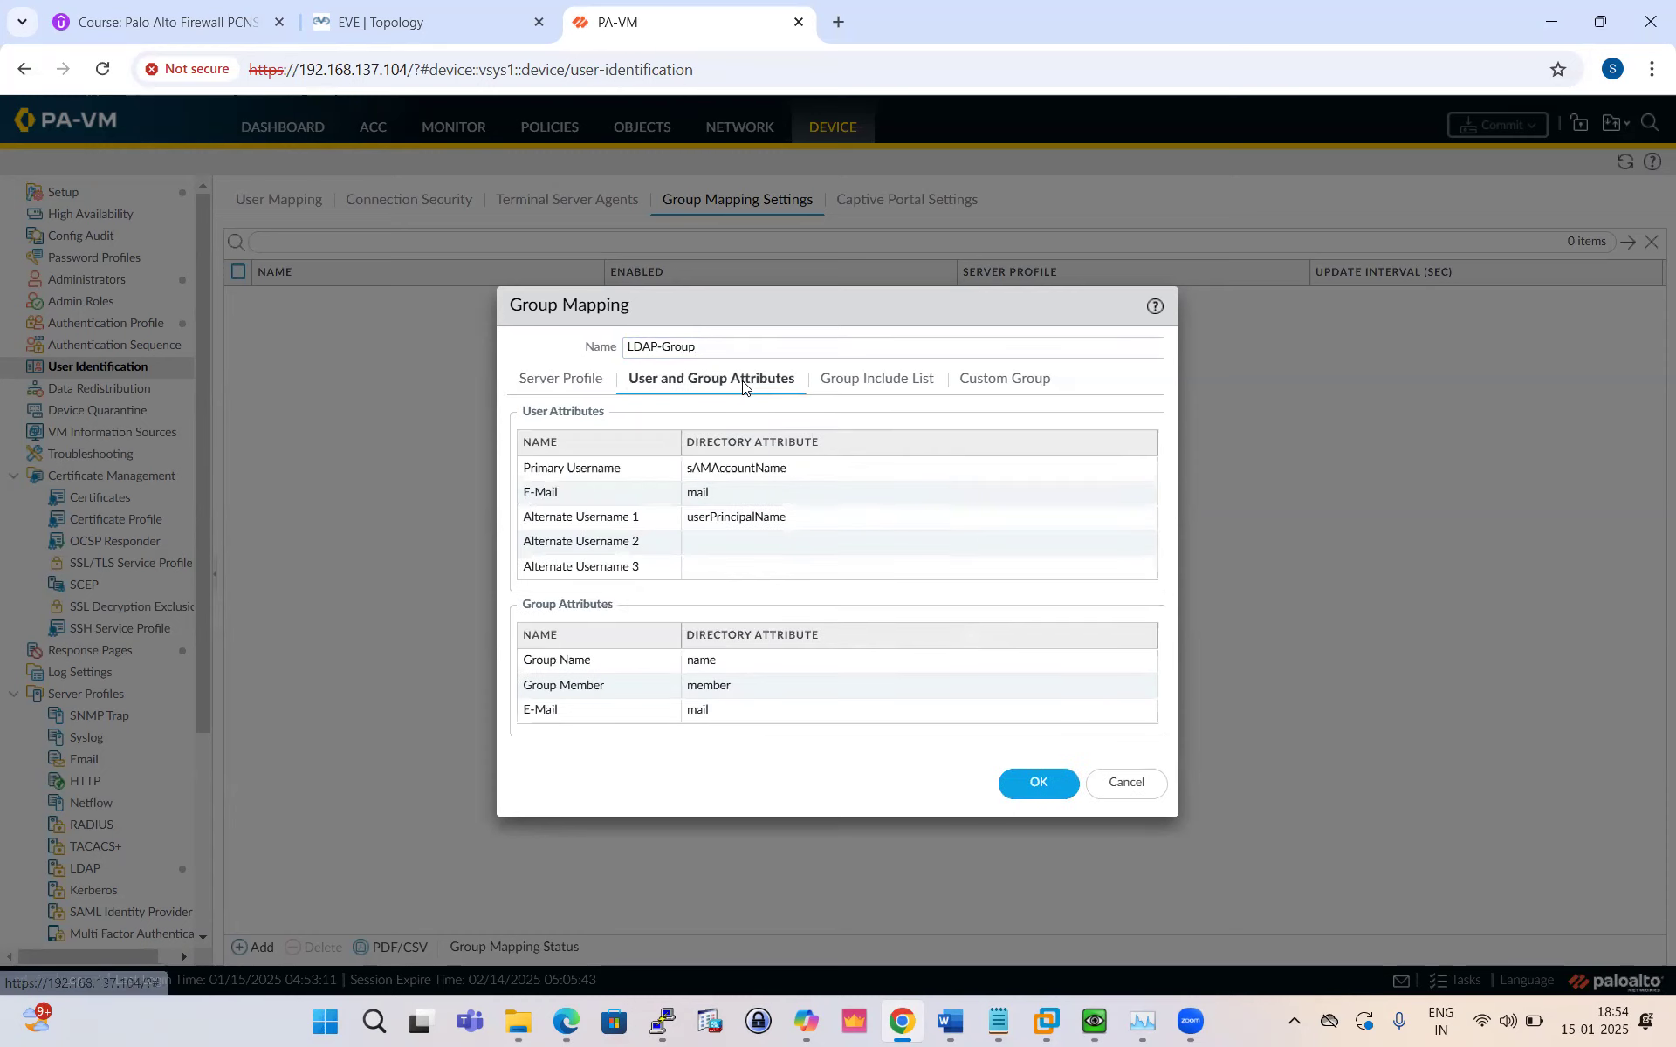
left_click(853, 389)
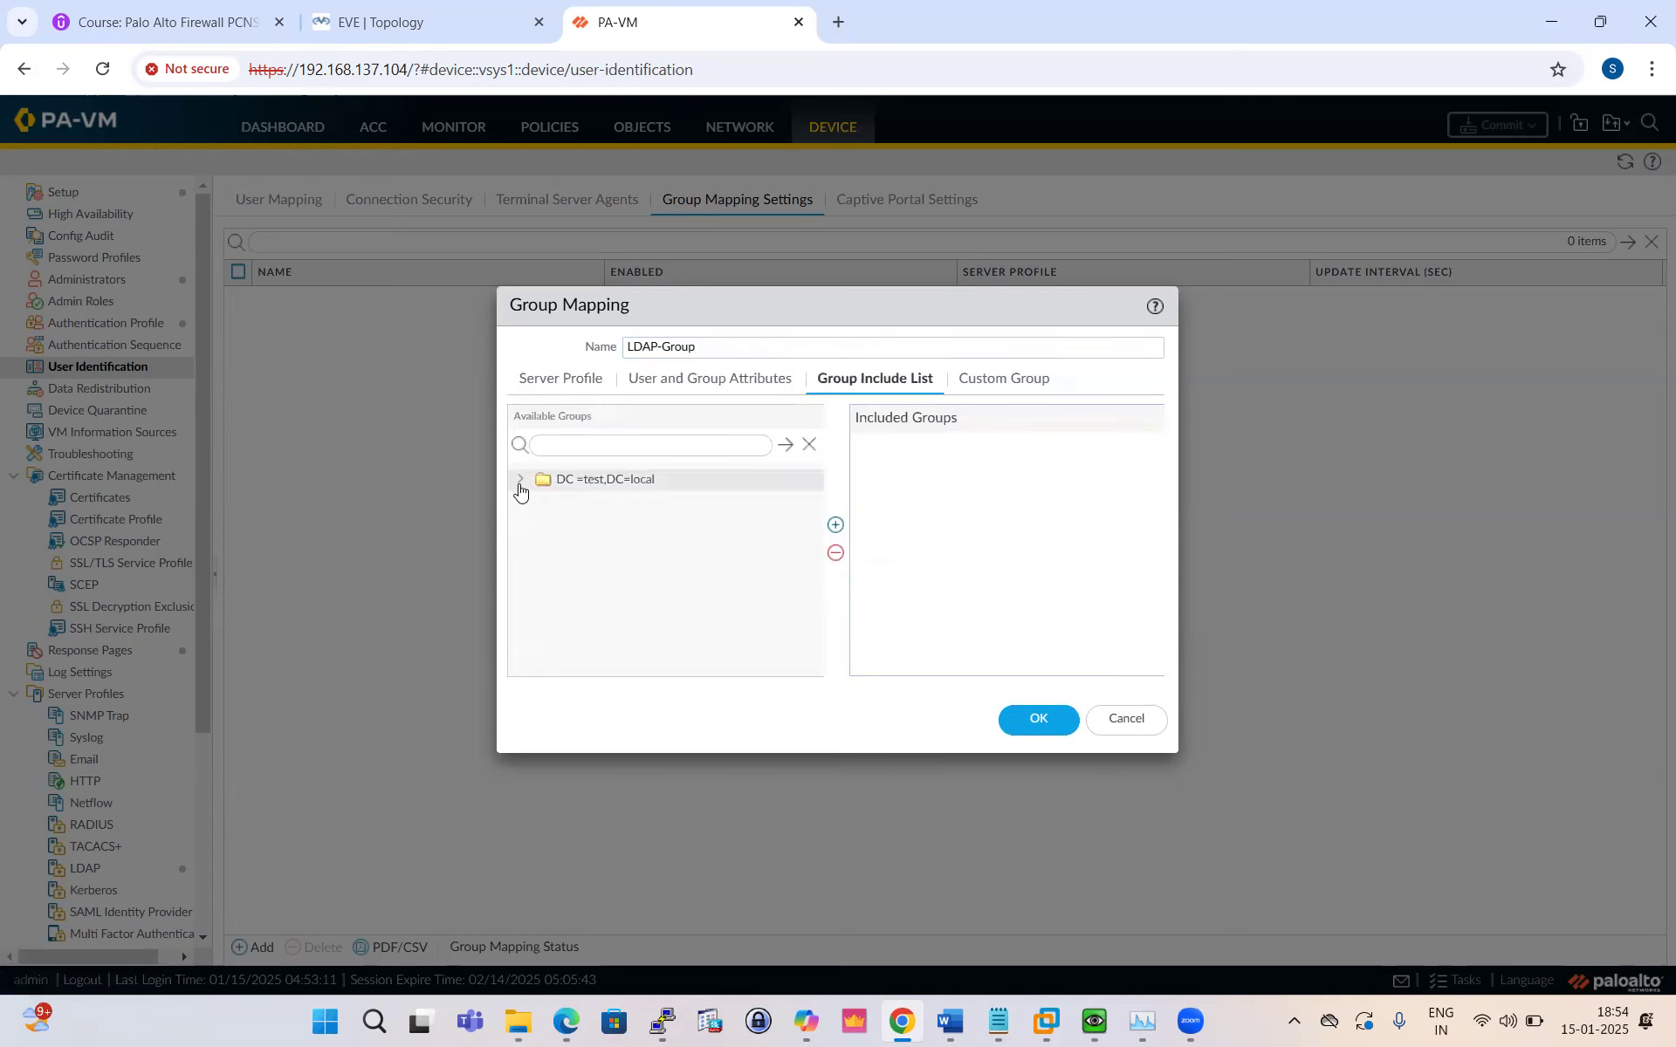
Step: Expand the DC=test,DC=local directory tree down to the ou=pa organizational unit
left_click(520, 481)
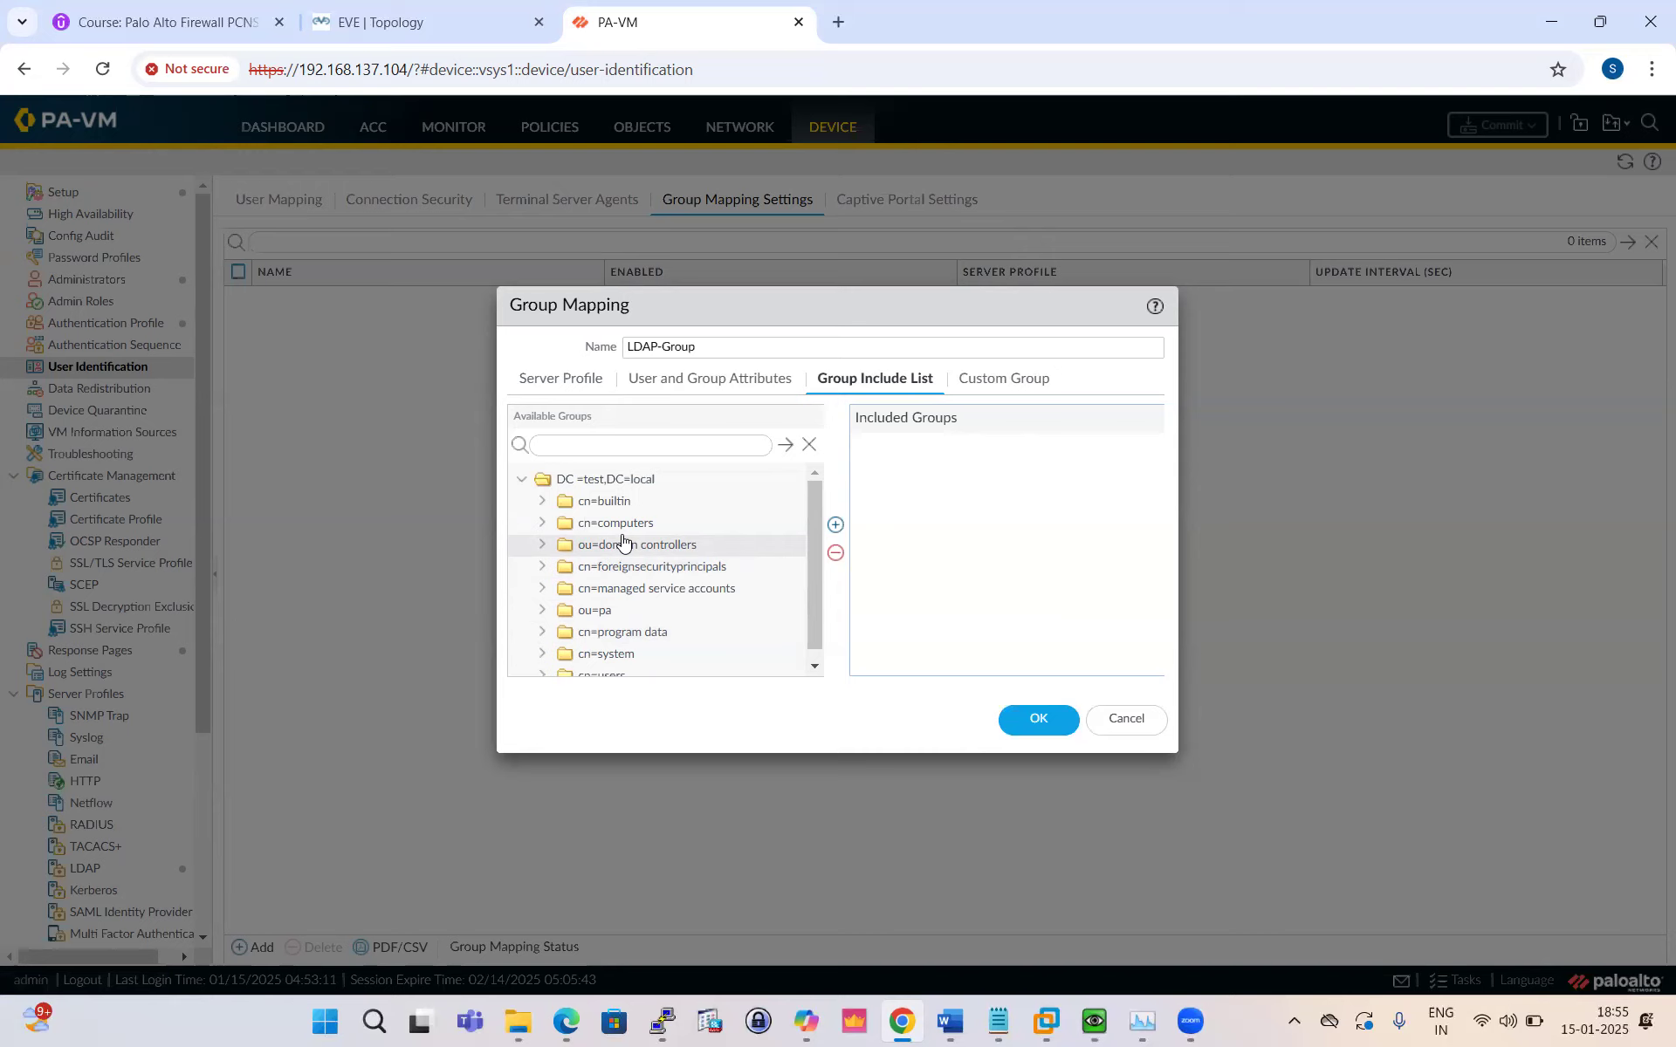
scroll(668, 591, "down", 1)
scroll(663, 623, "up", 1)
scroll(662, 635, "down", 1)
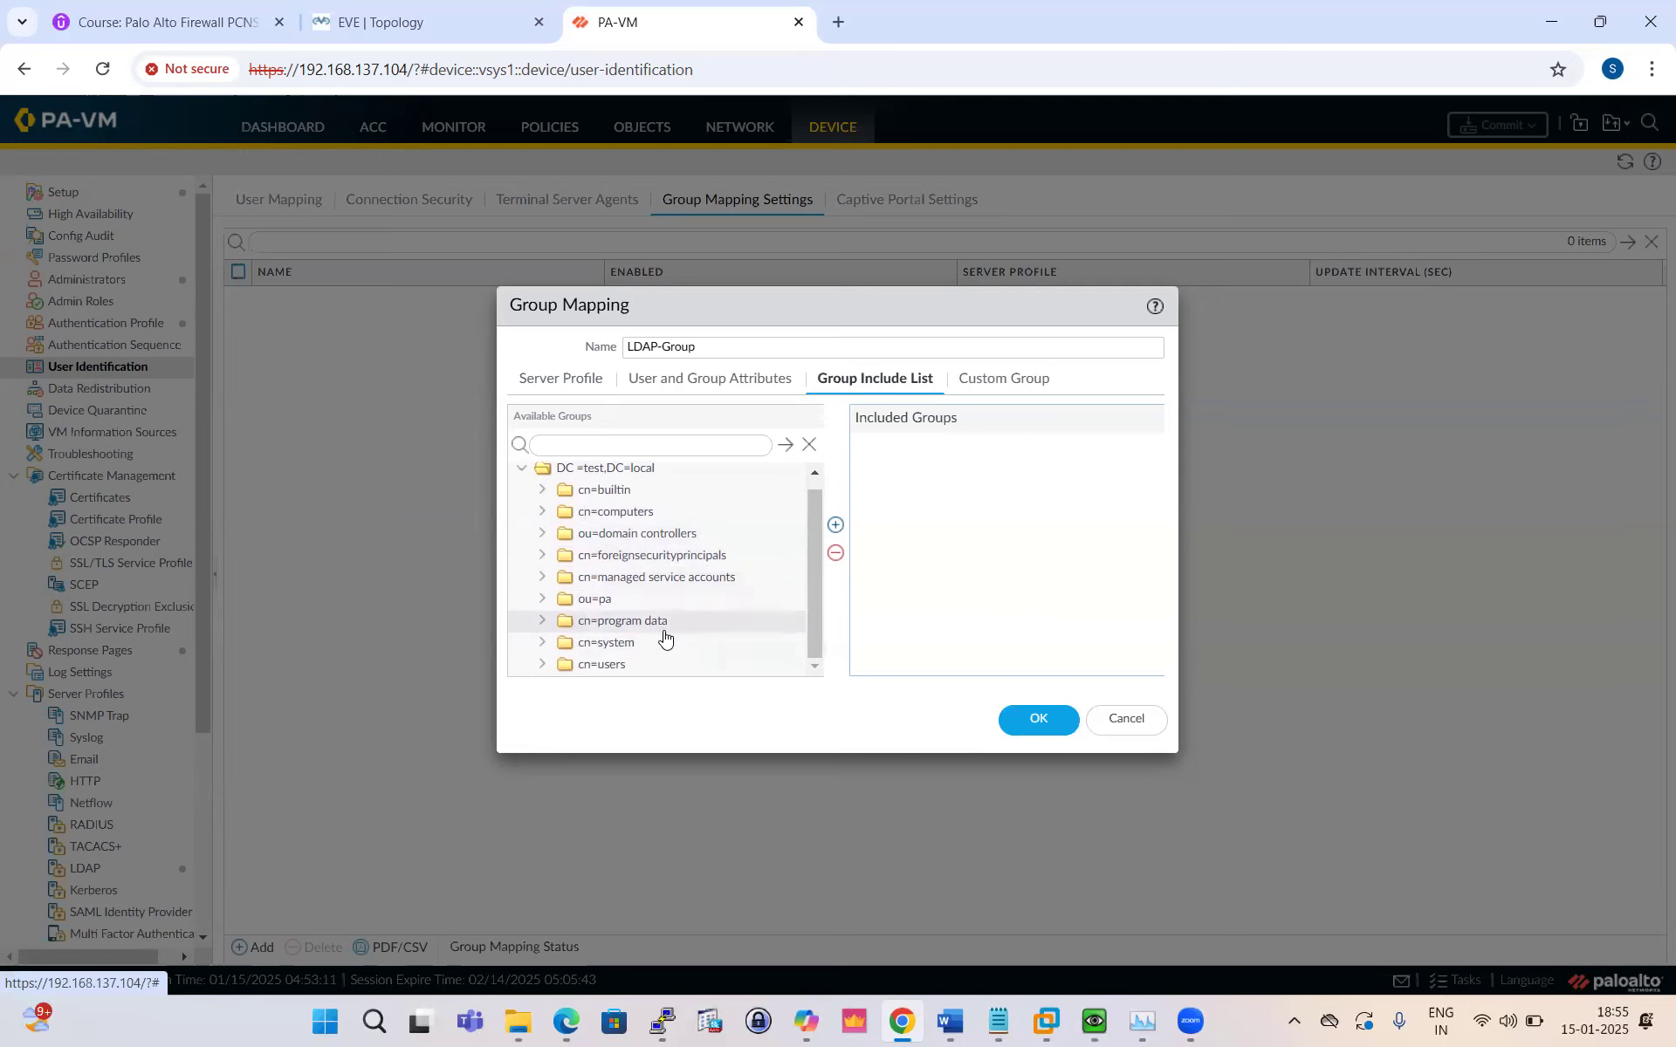
left_click(536, 668)
scroll(657, 639, "down", 5)
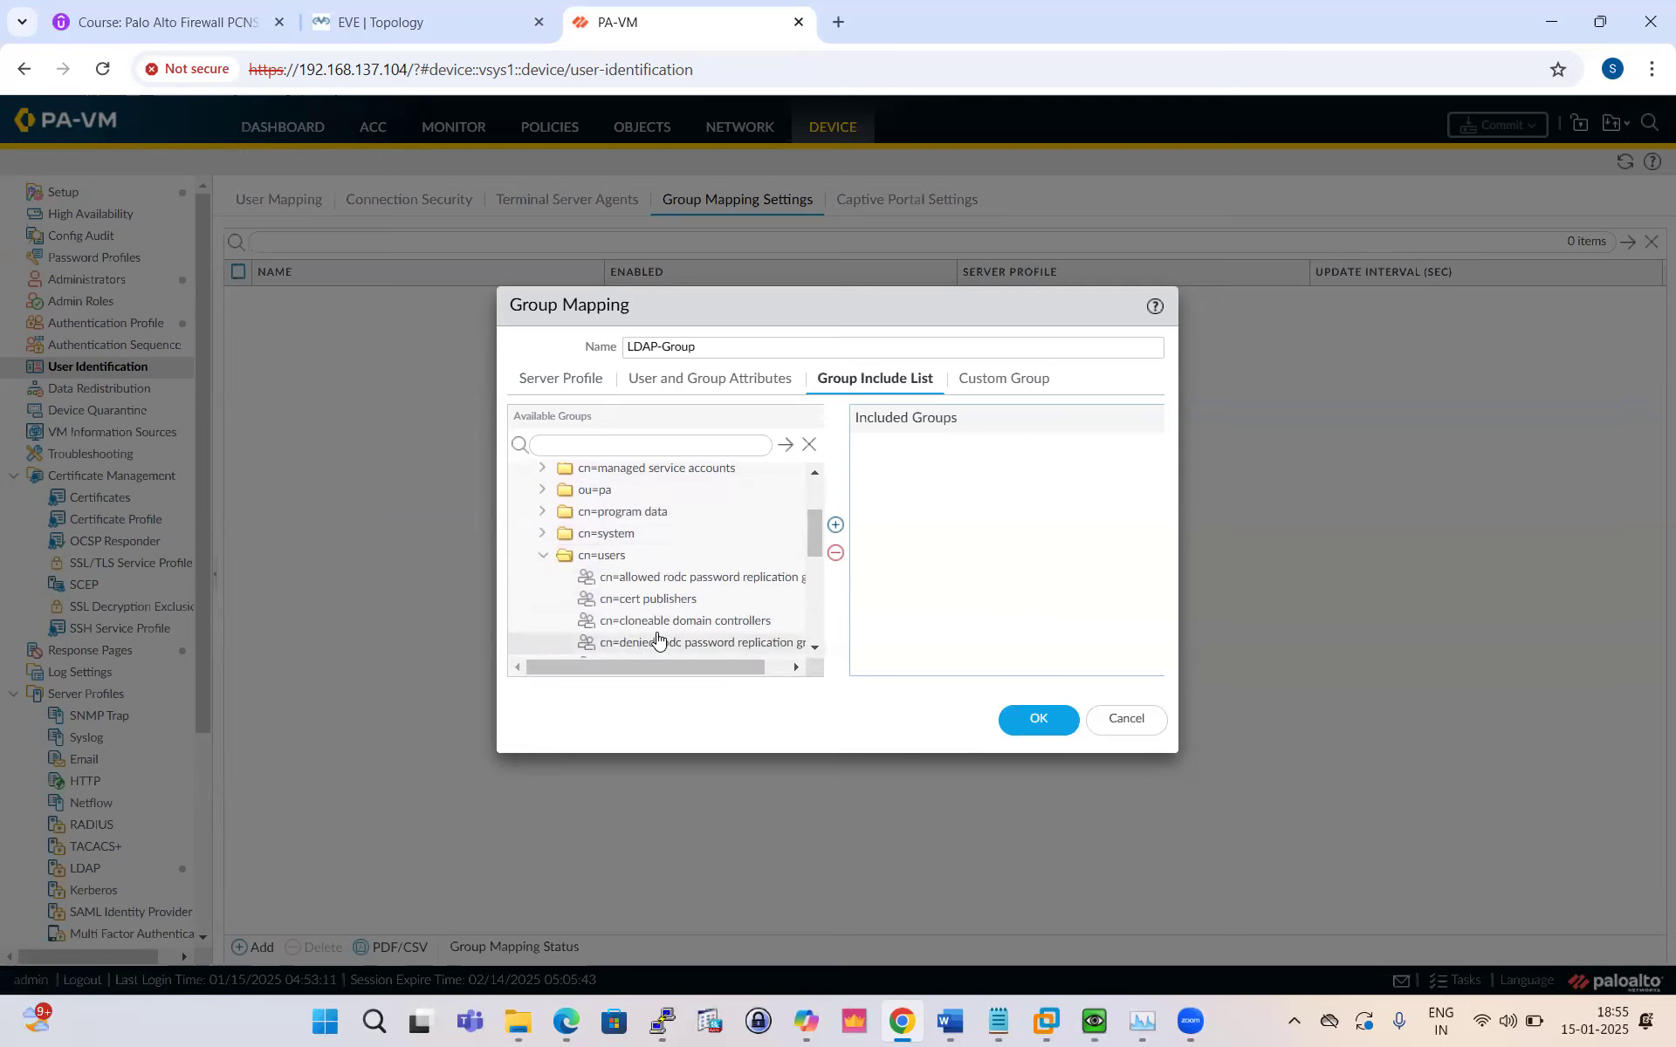
scroll(672, 615, "down", 4)
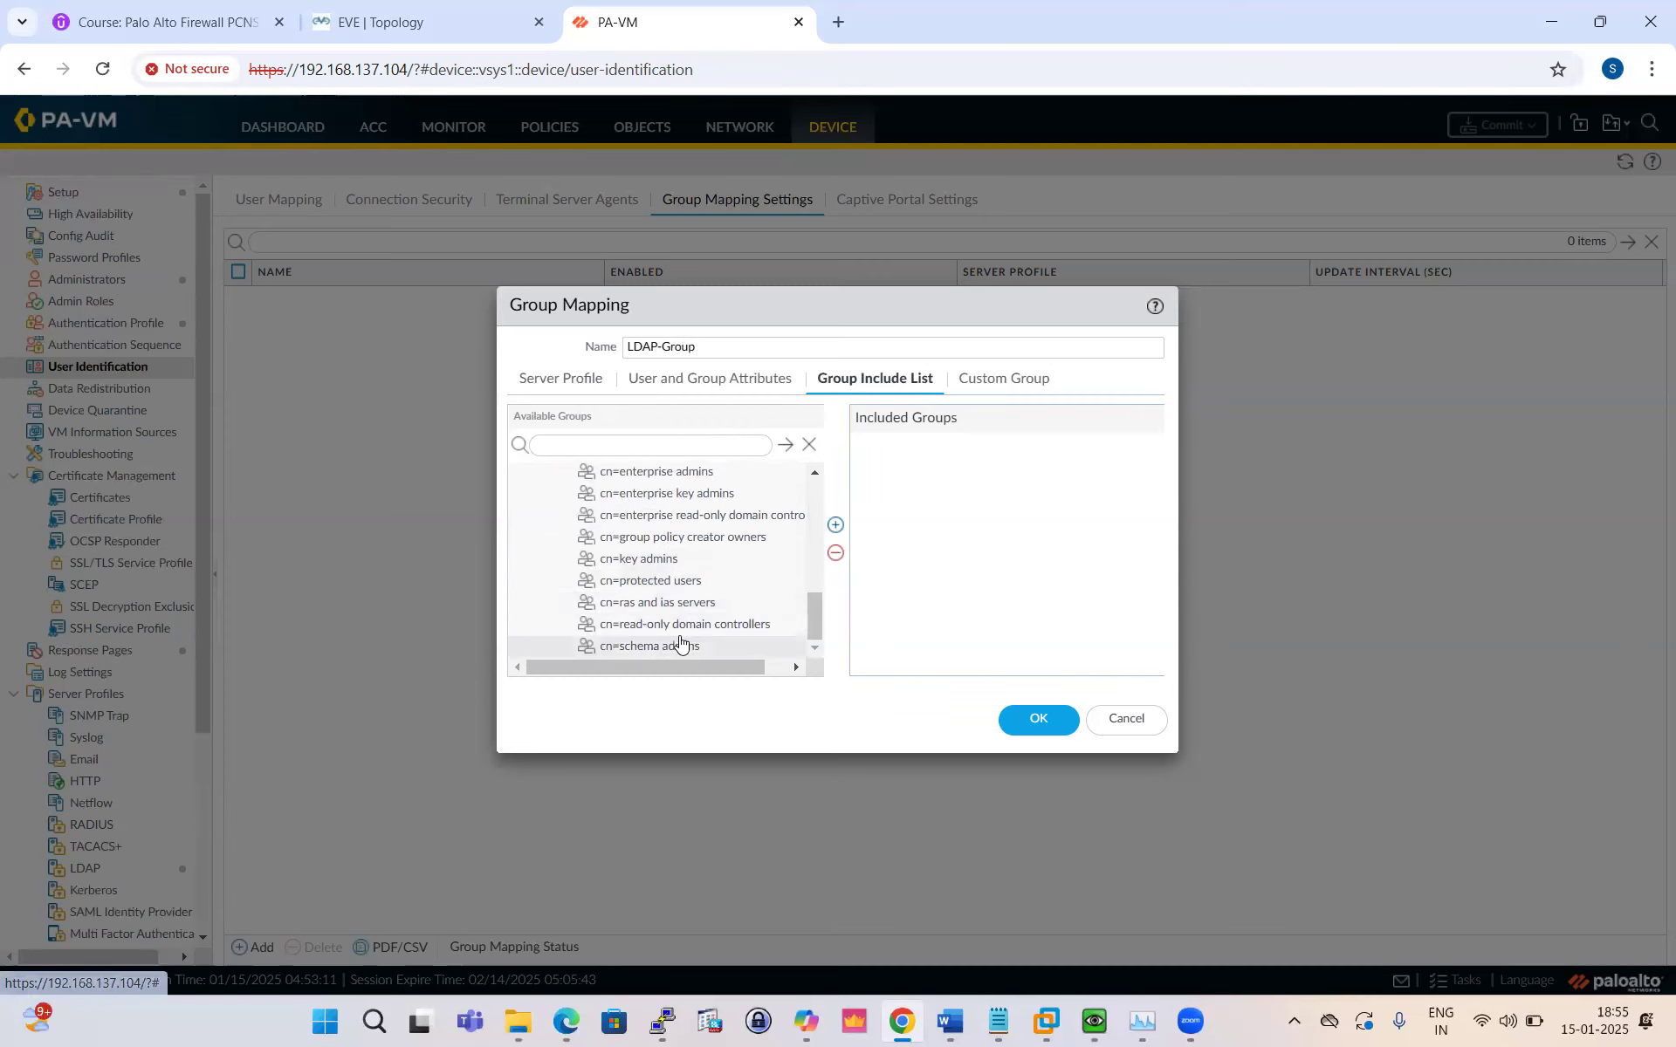
scroll(685, 624, "up", 8)
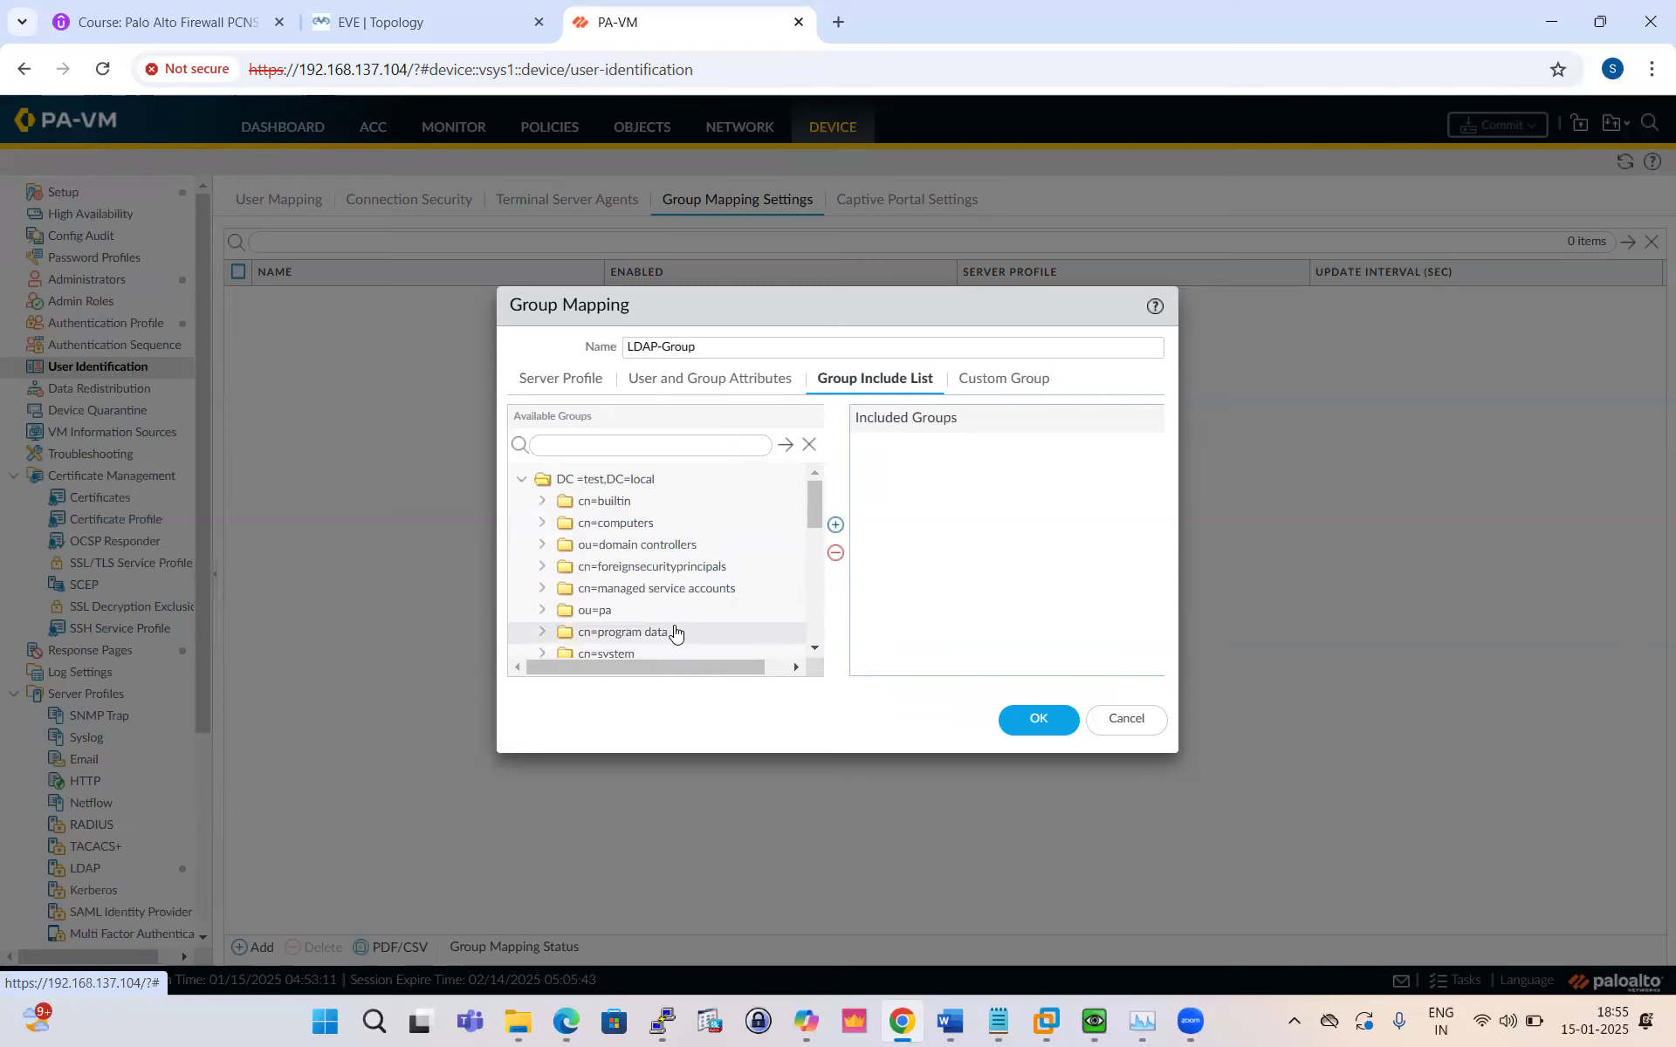
scroll(663, 568, "down", 3)
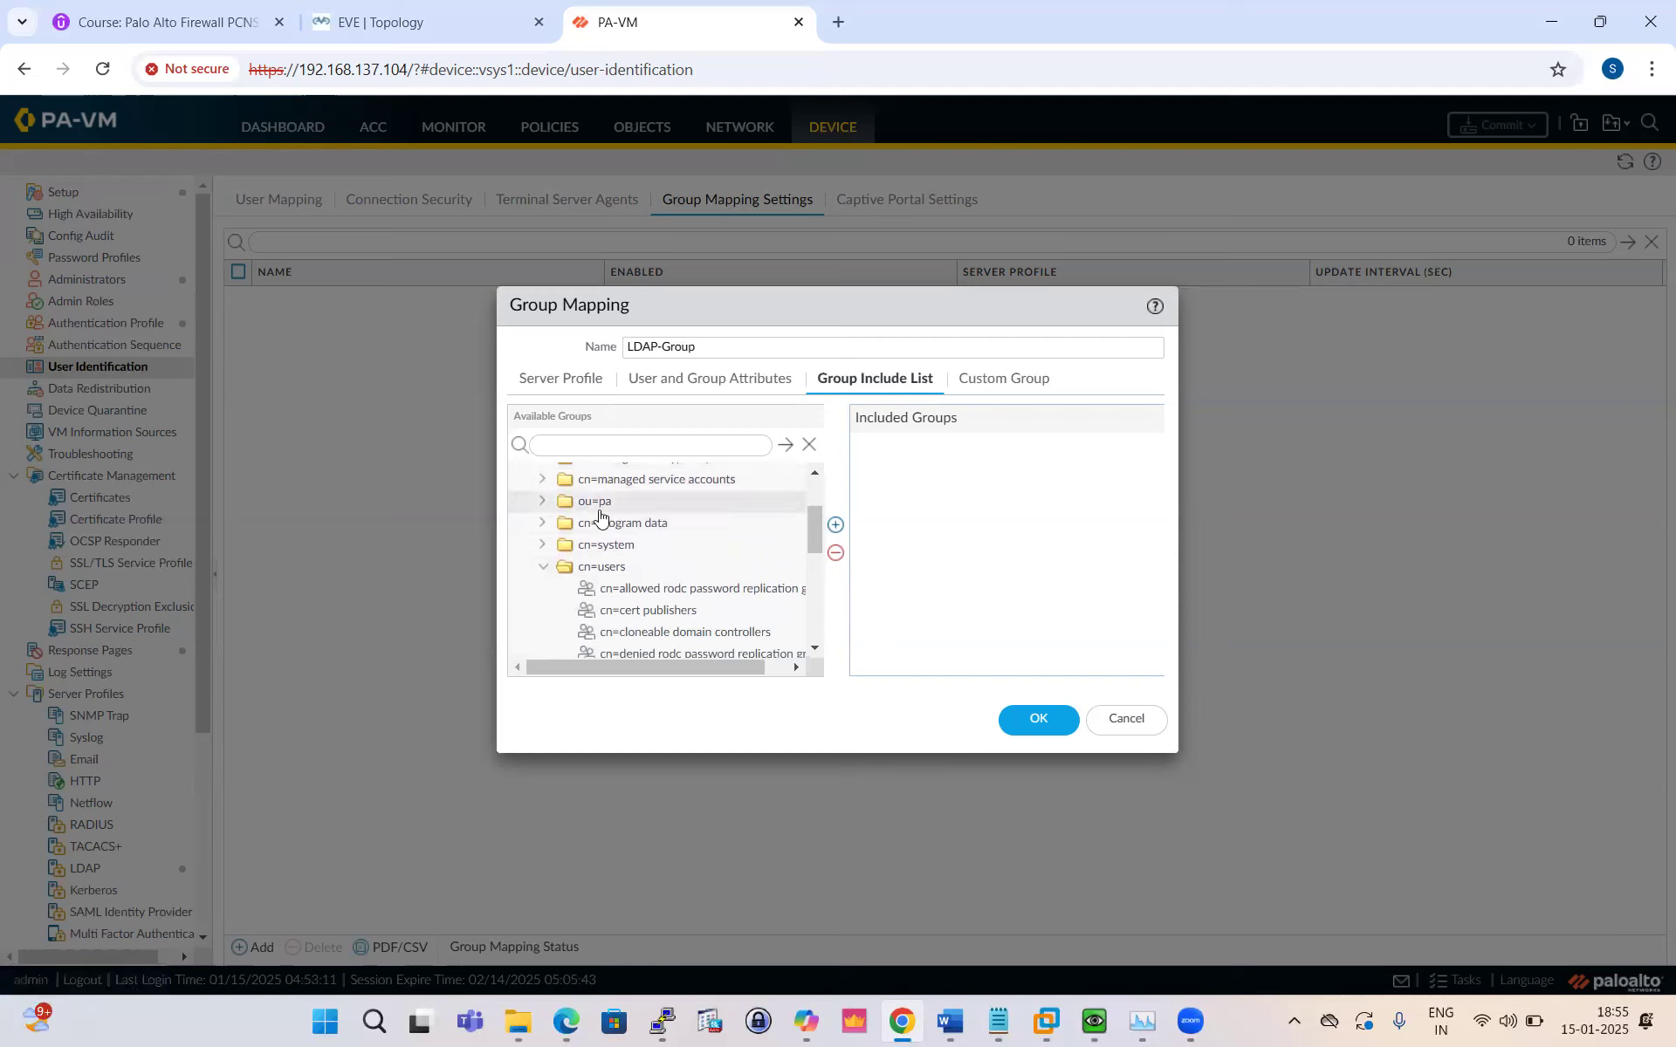
left_click(542, 501)
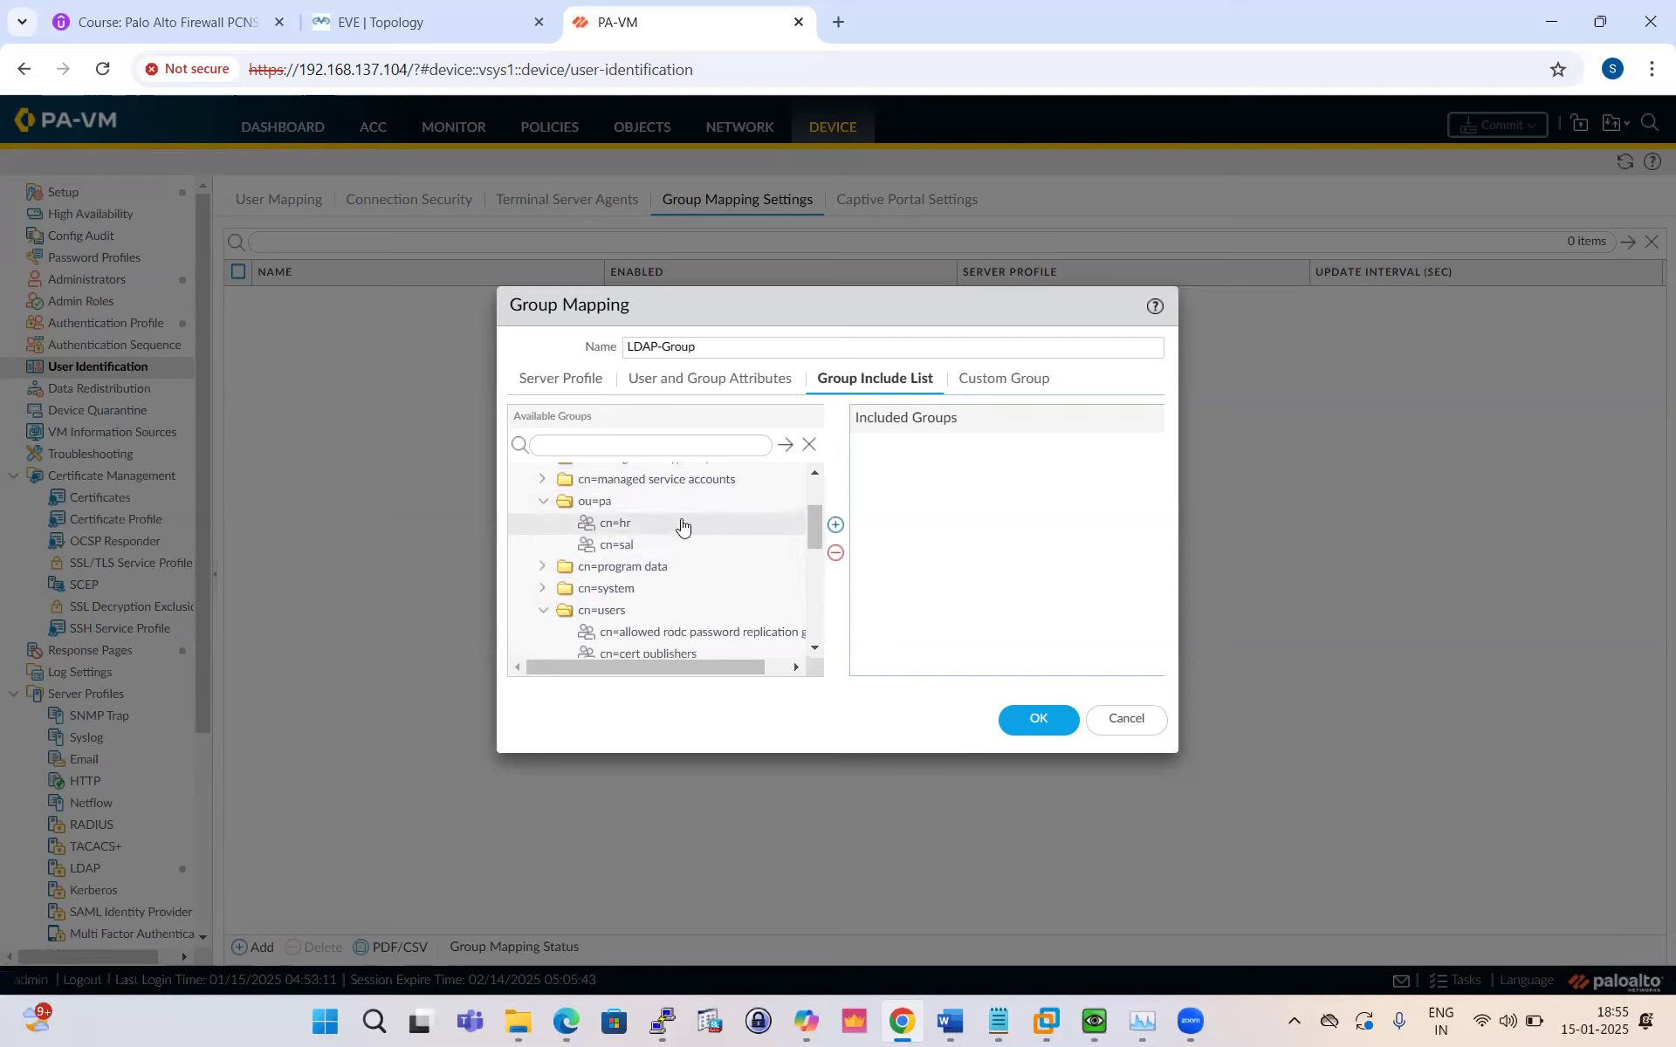
Step: Add cn=hr and cn=sal to the Included Groups and save LDAP-Group
left_click(622, 524)
left_click(836, 524)
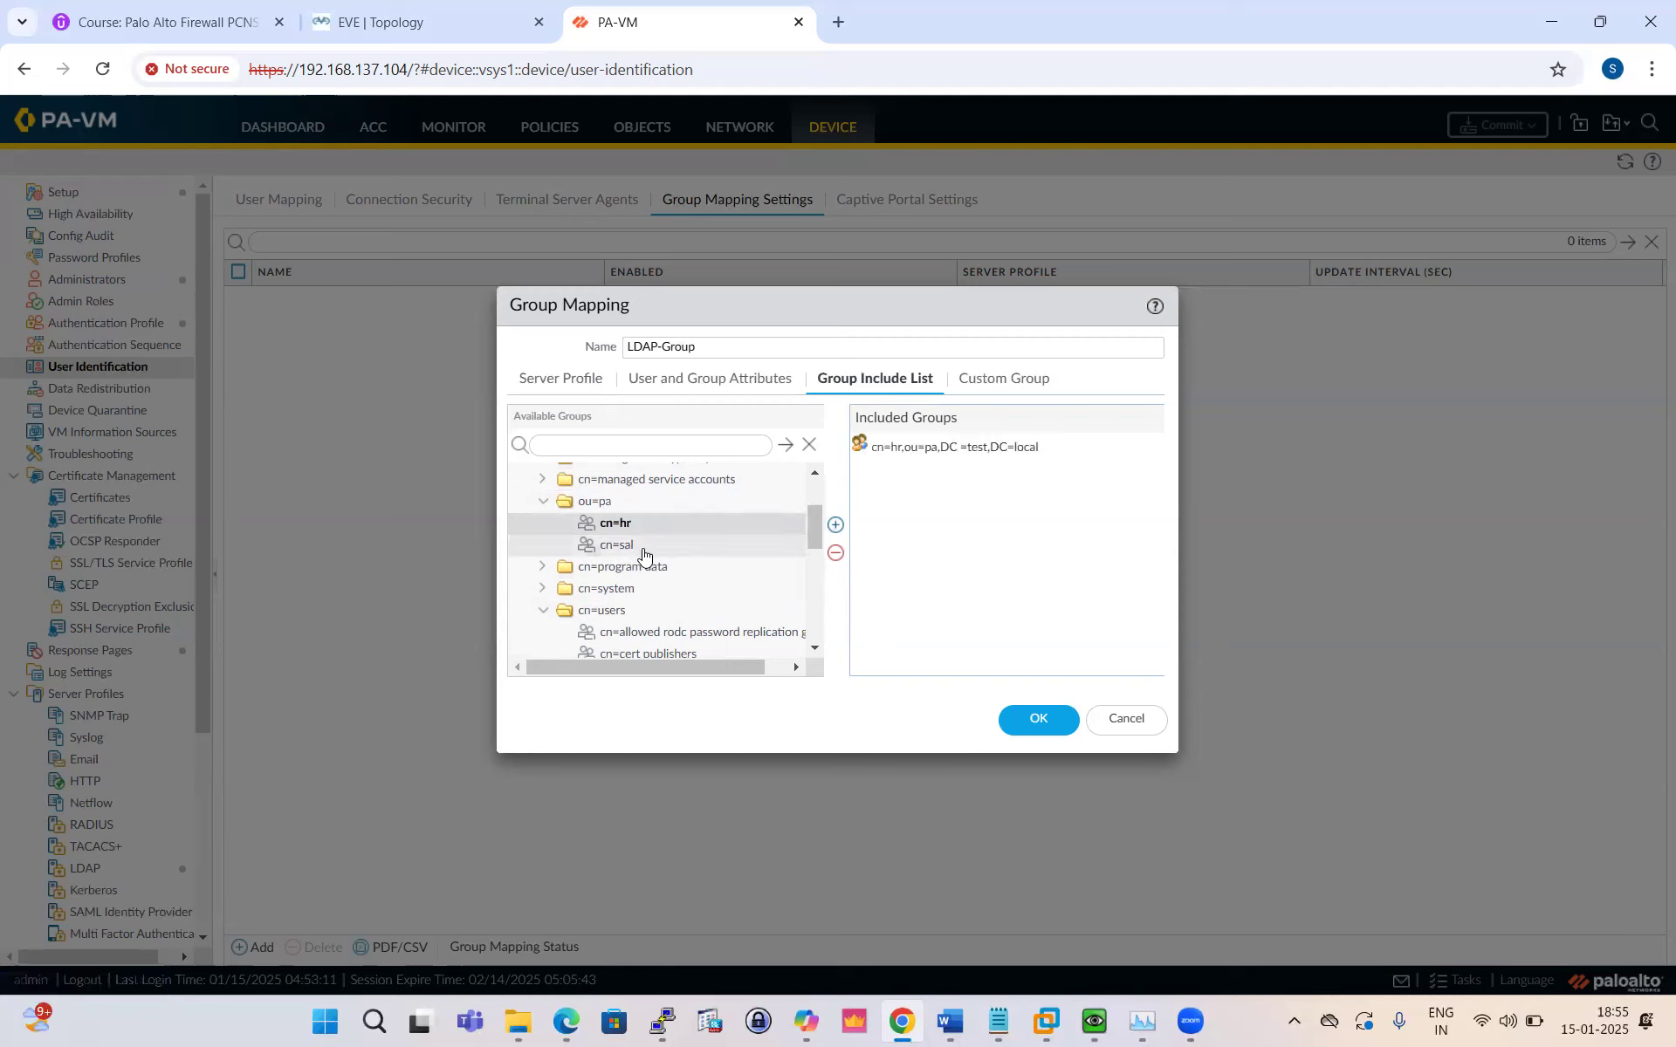
left_click(644, 549)
left_click(835, 524)
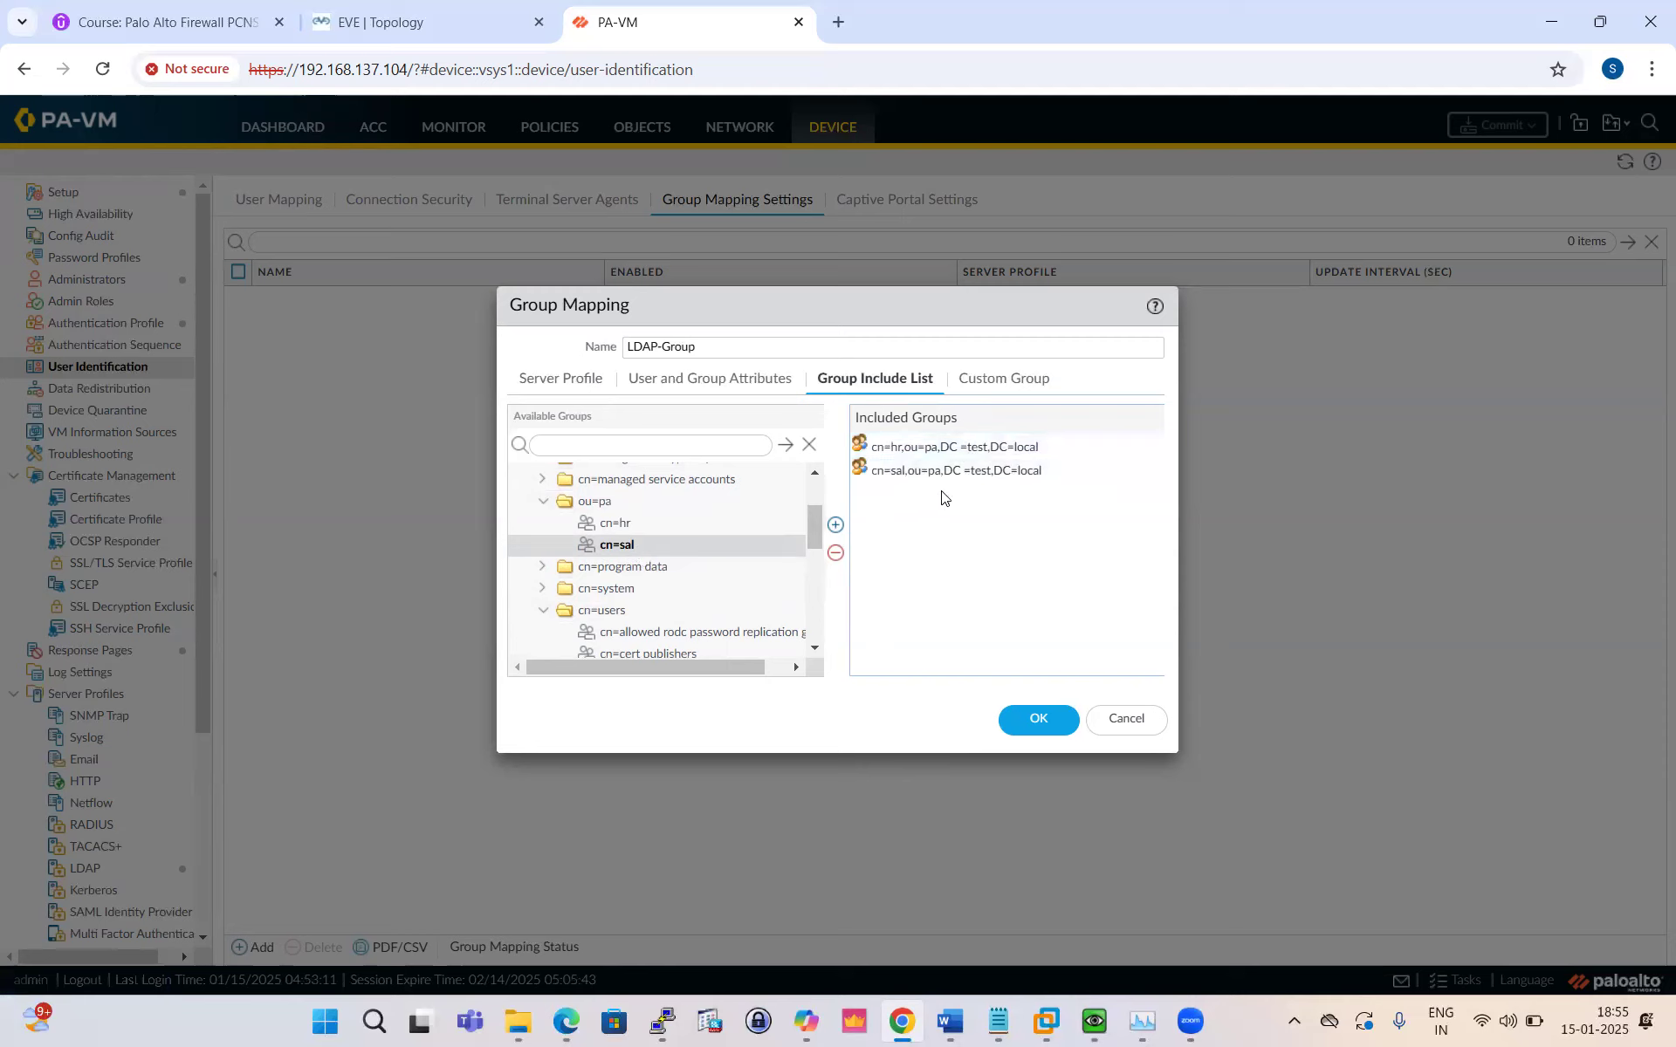
left_click(1038, 719)
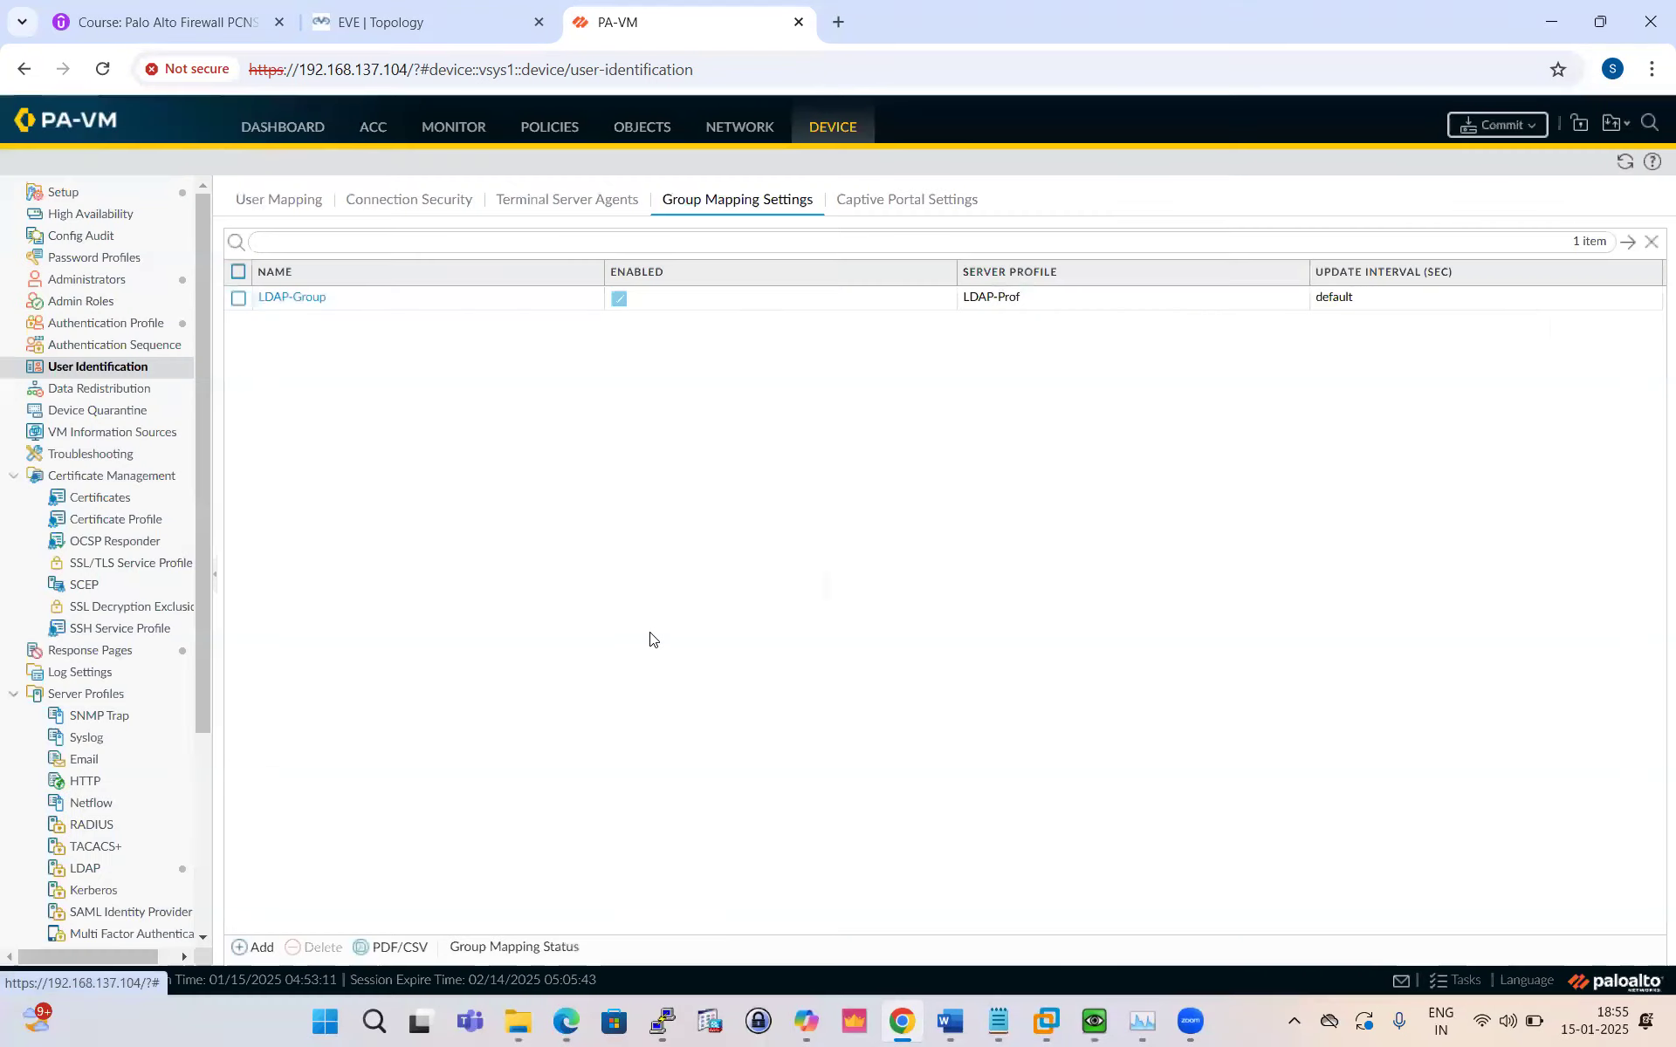
Step: Scroll the PDF guide to page 12's step on enabling User Identification for the Inside zone
key("alt+Tab")
scroll(618, 541, "down", 9)
scroll(618, 546, "up", 12)
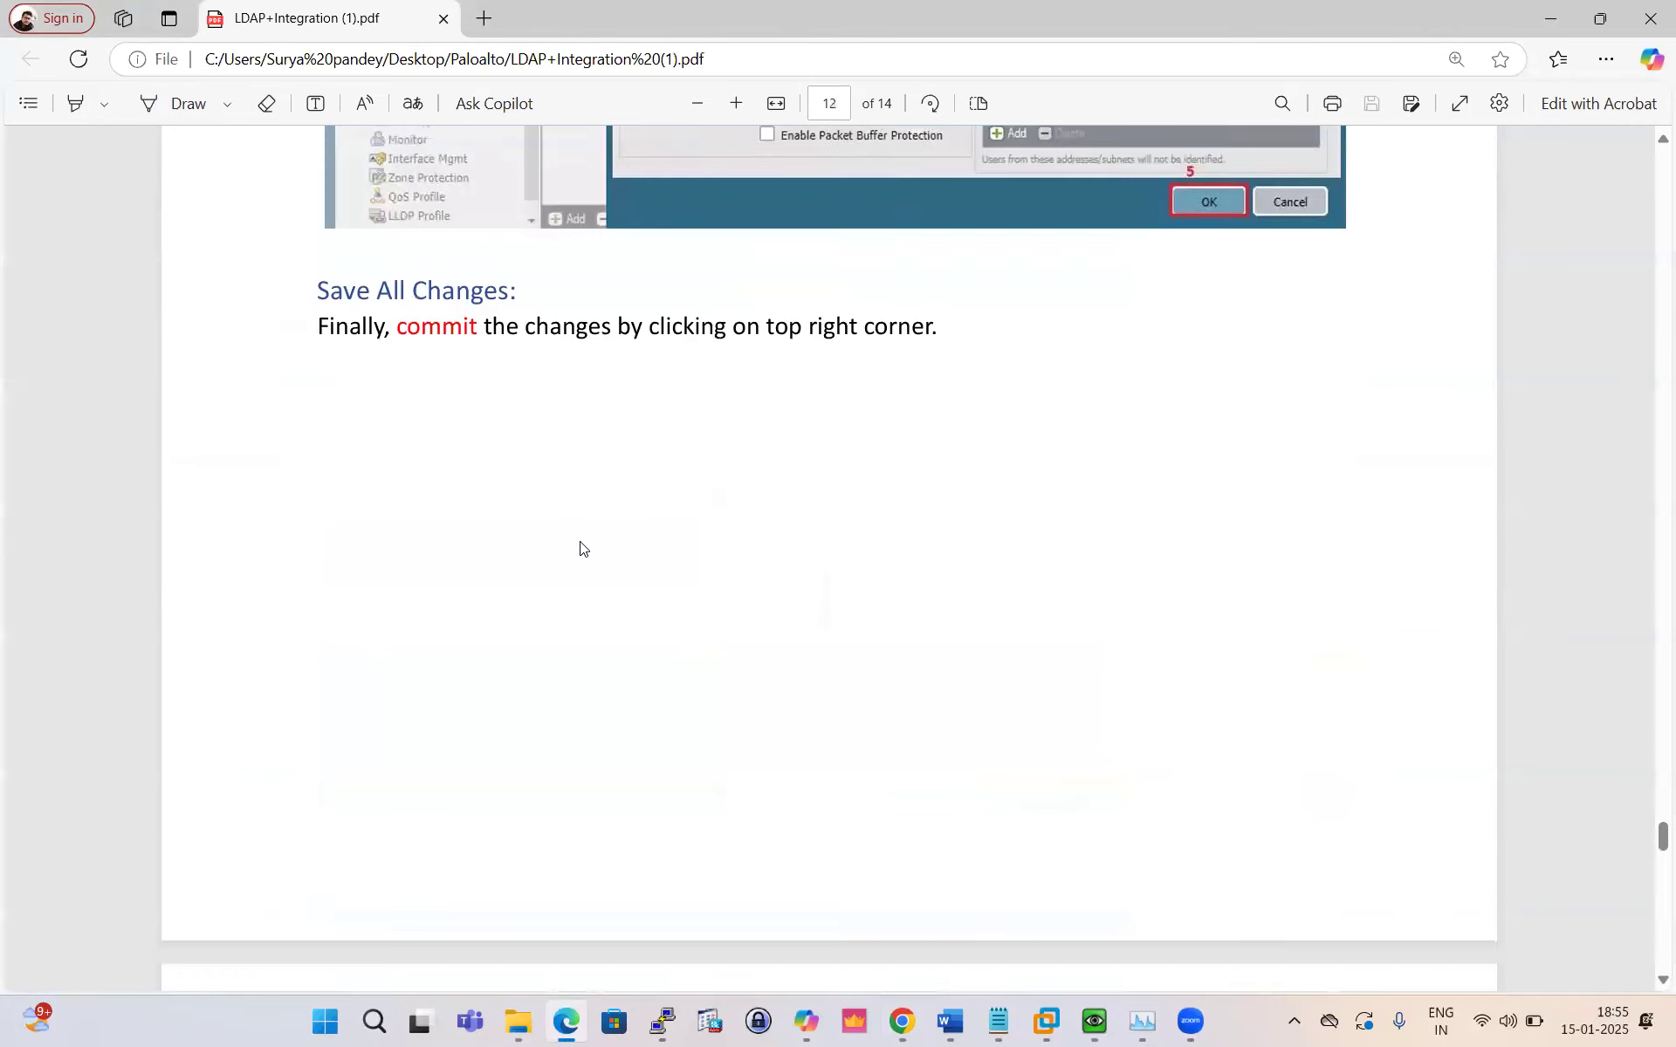
scroll(581, 548, "up", 8)
scroll(581, 548, "down", 4)
scroll(579, 548, "down", 2)
scroll(579, 548, "up", 9)
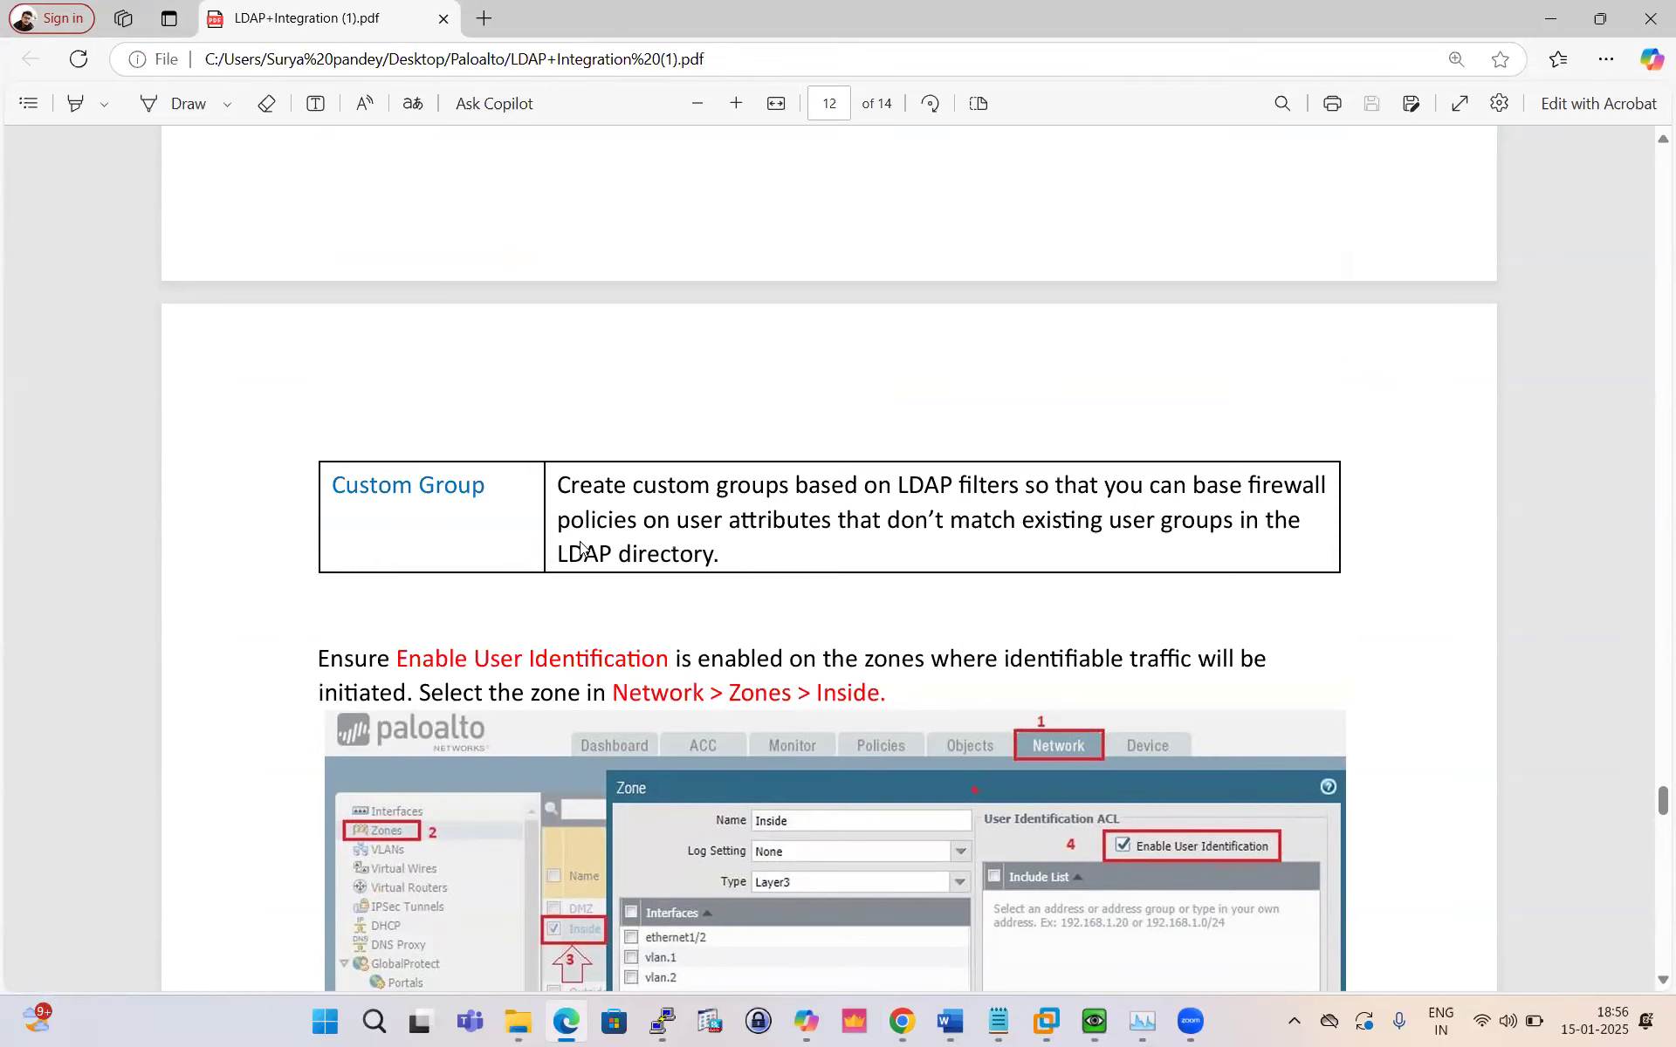
scroll(706, 476, "down", 4)
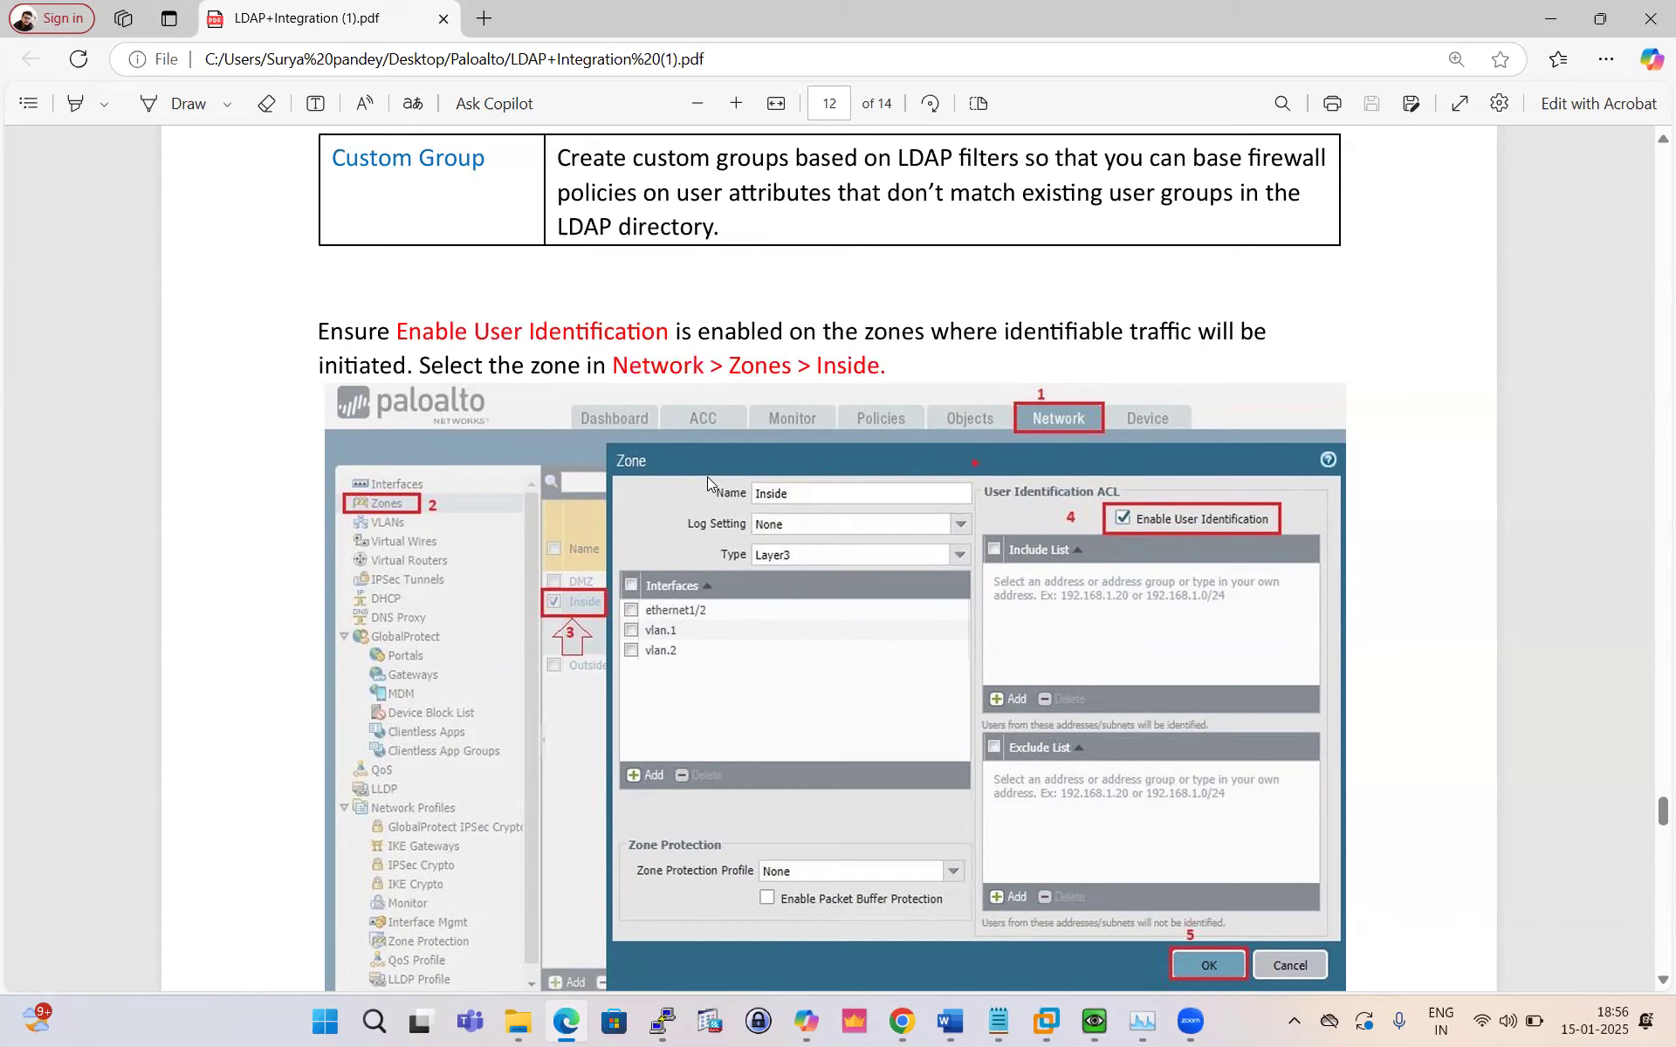
scroll(886, 868, "down", 5)
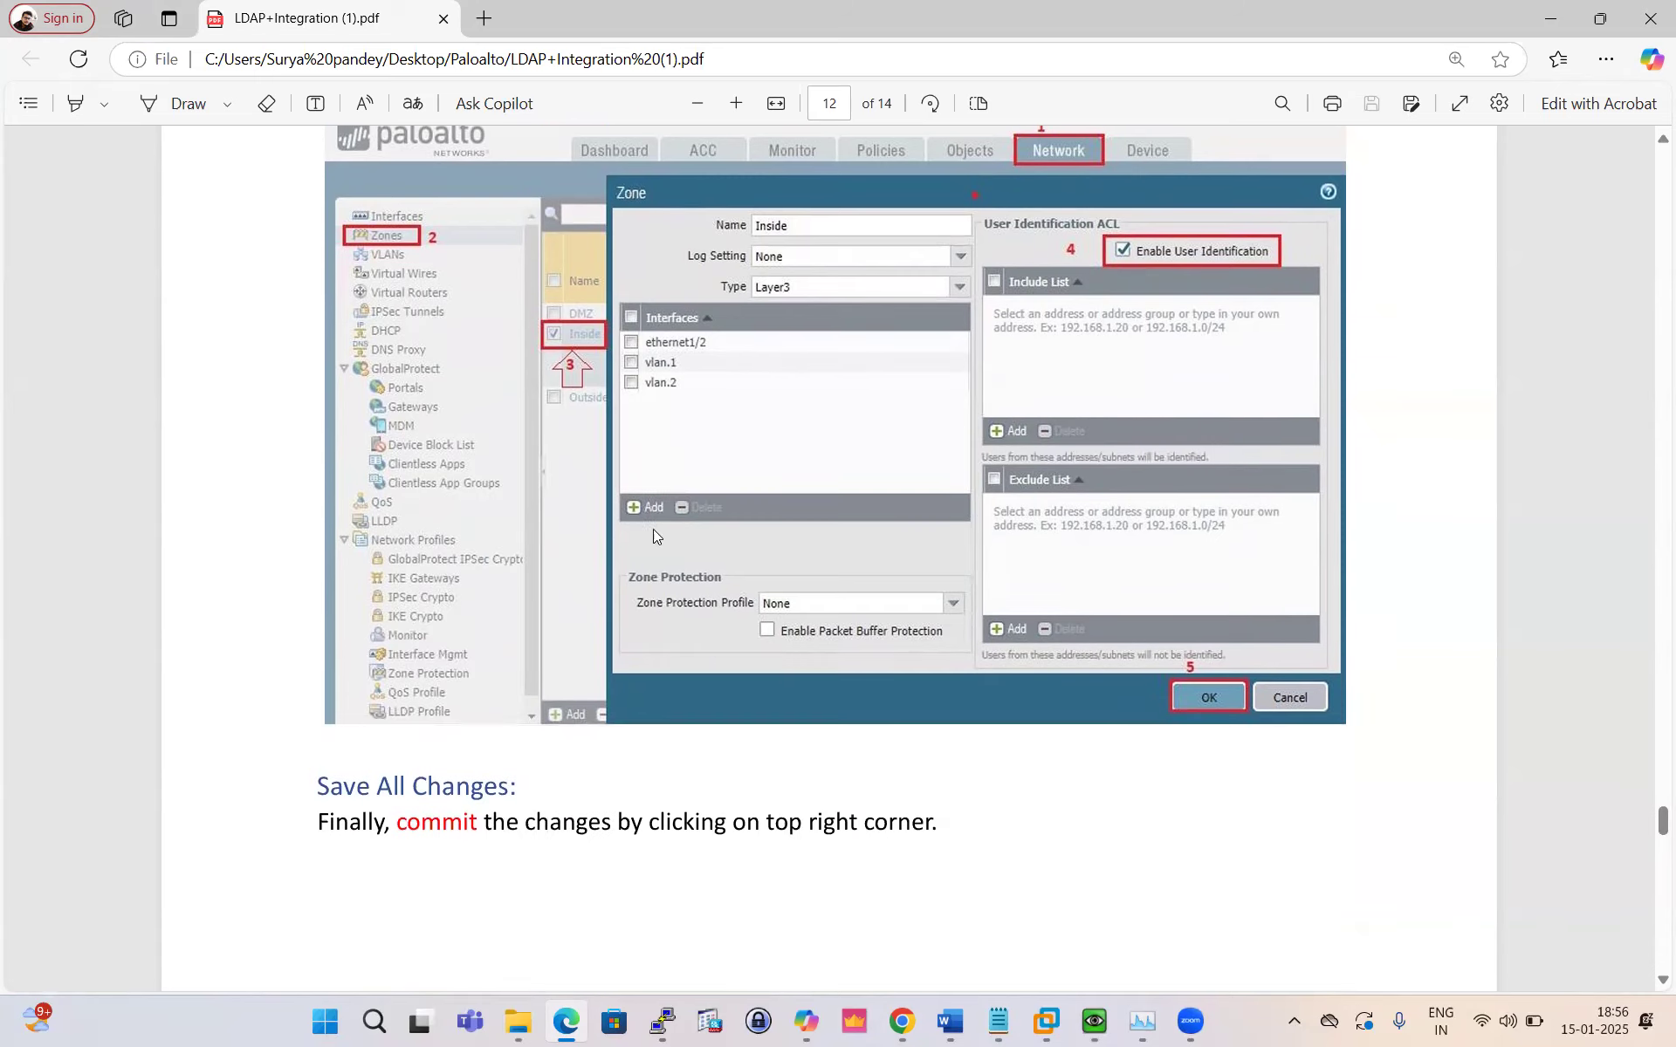
Step: Enable User Identification on the INSIDE zone under Network > Zones and save it
left_click(901, 1021)
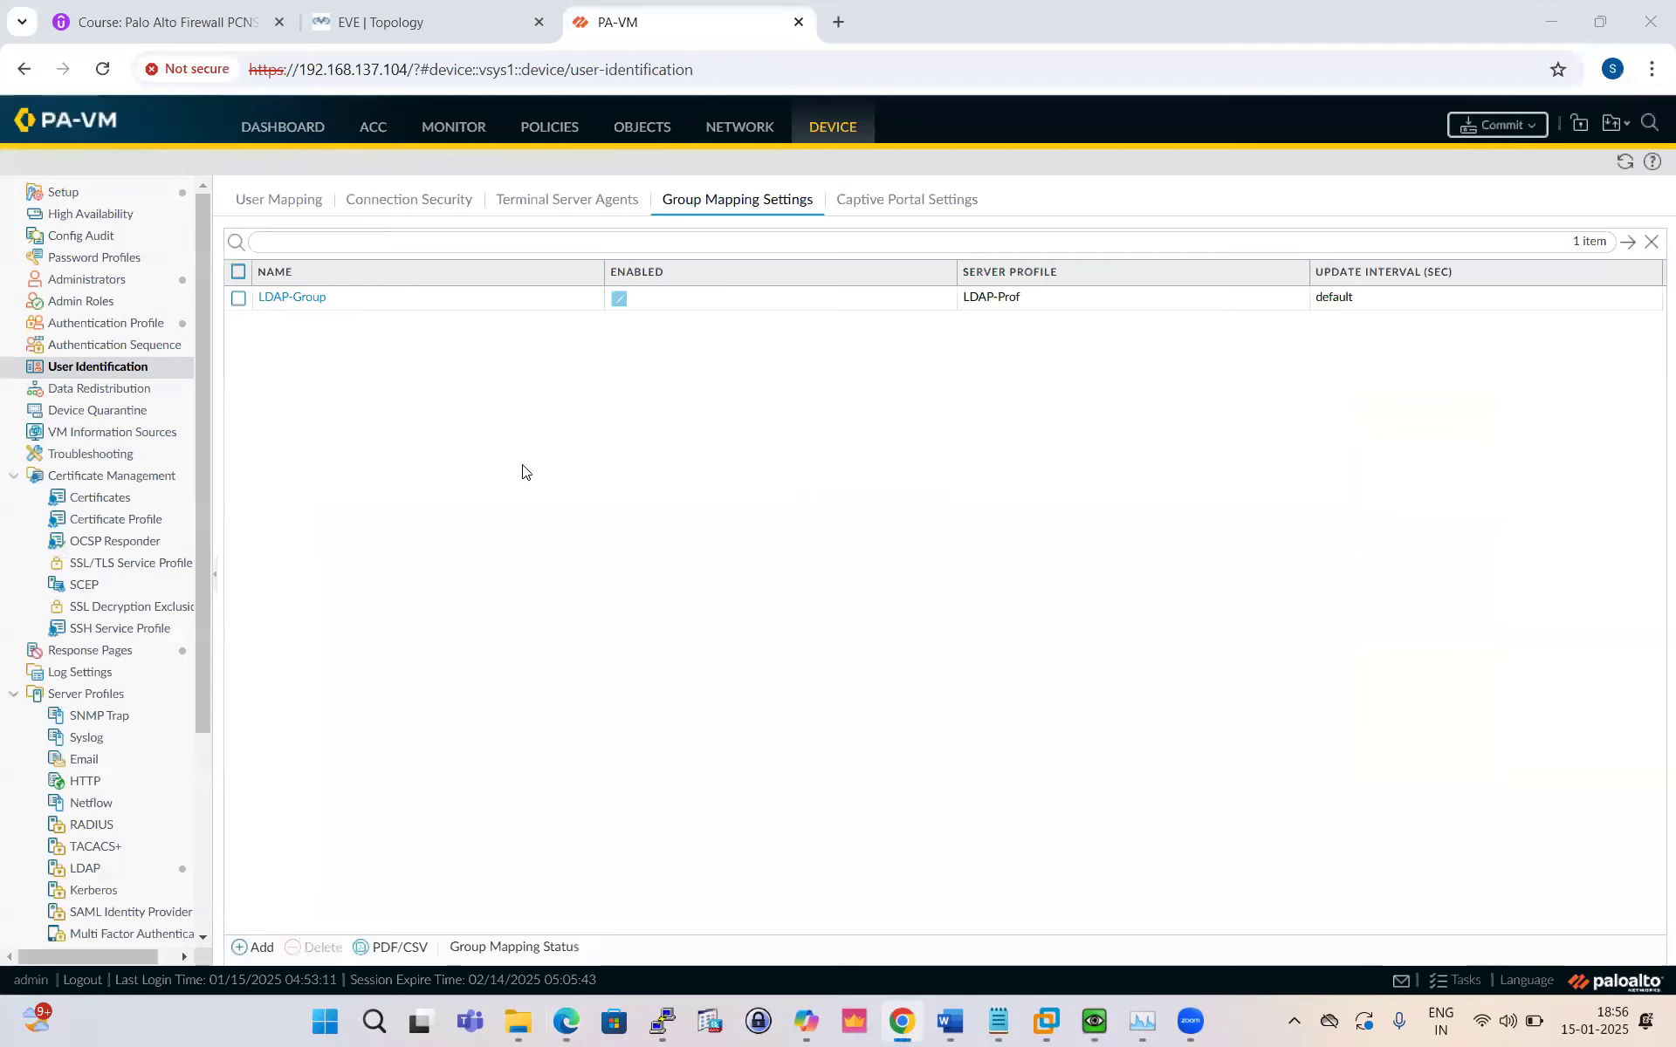
left_click(743, 129)
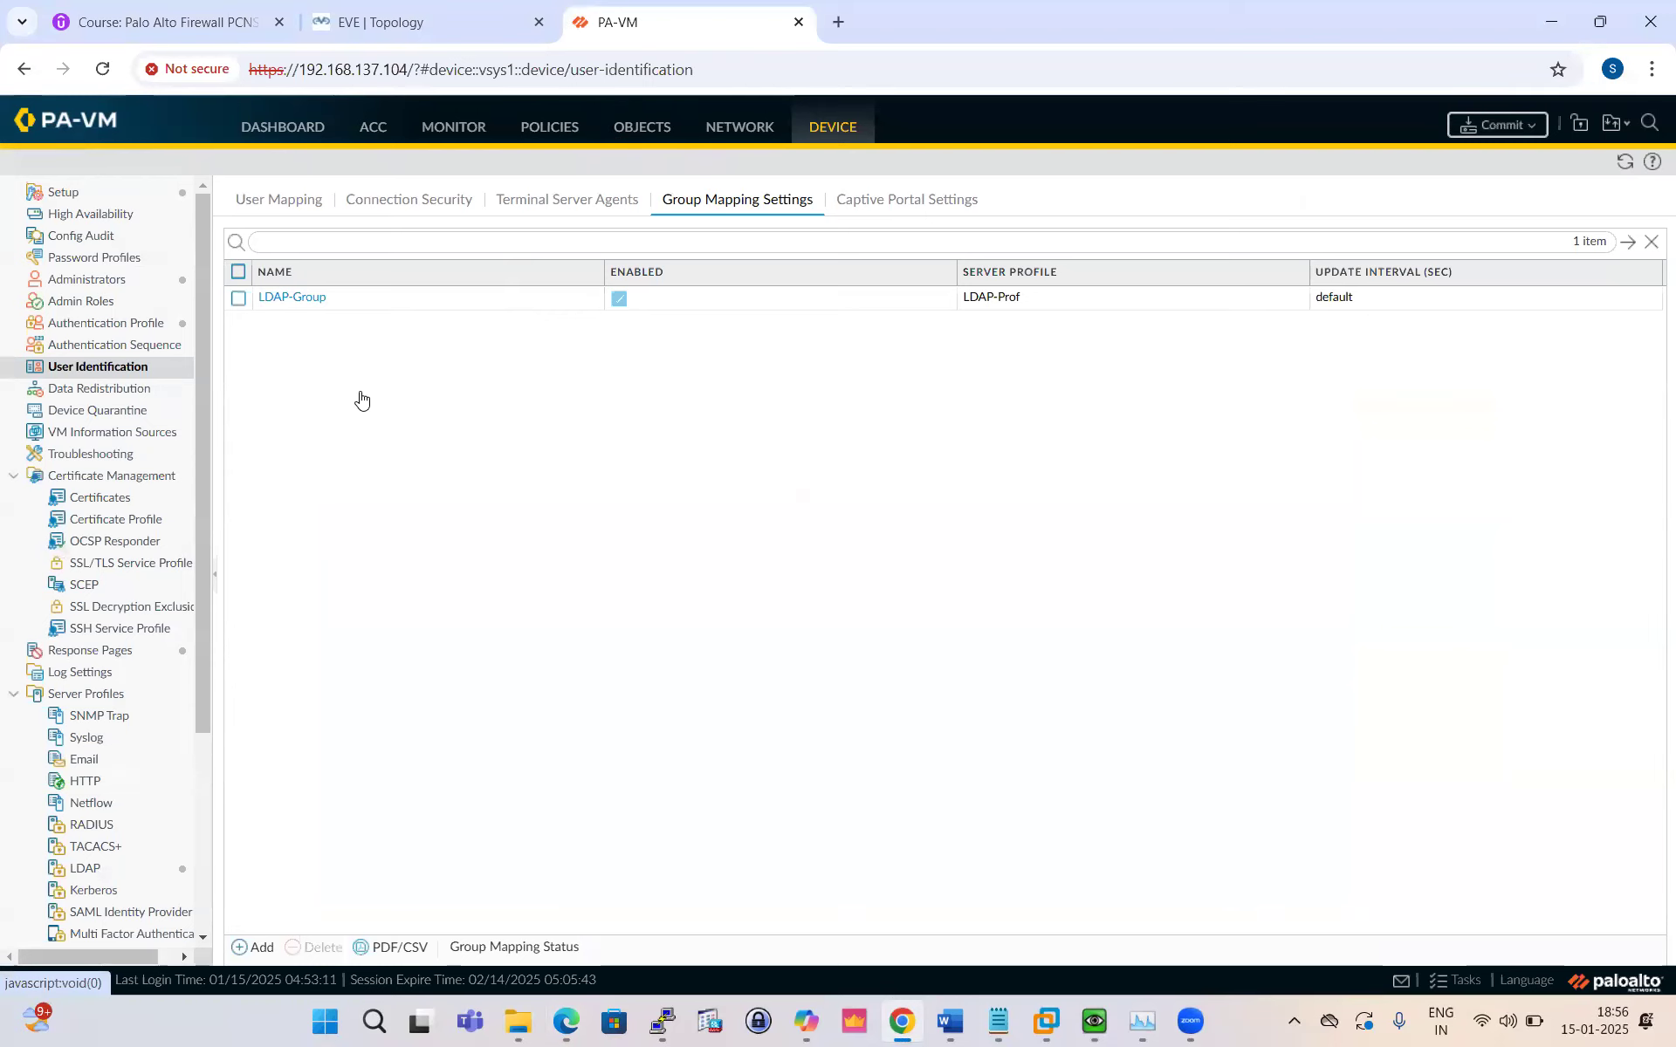
left_click(70, 216)
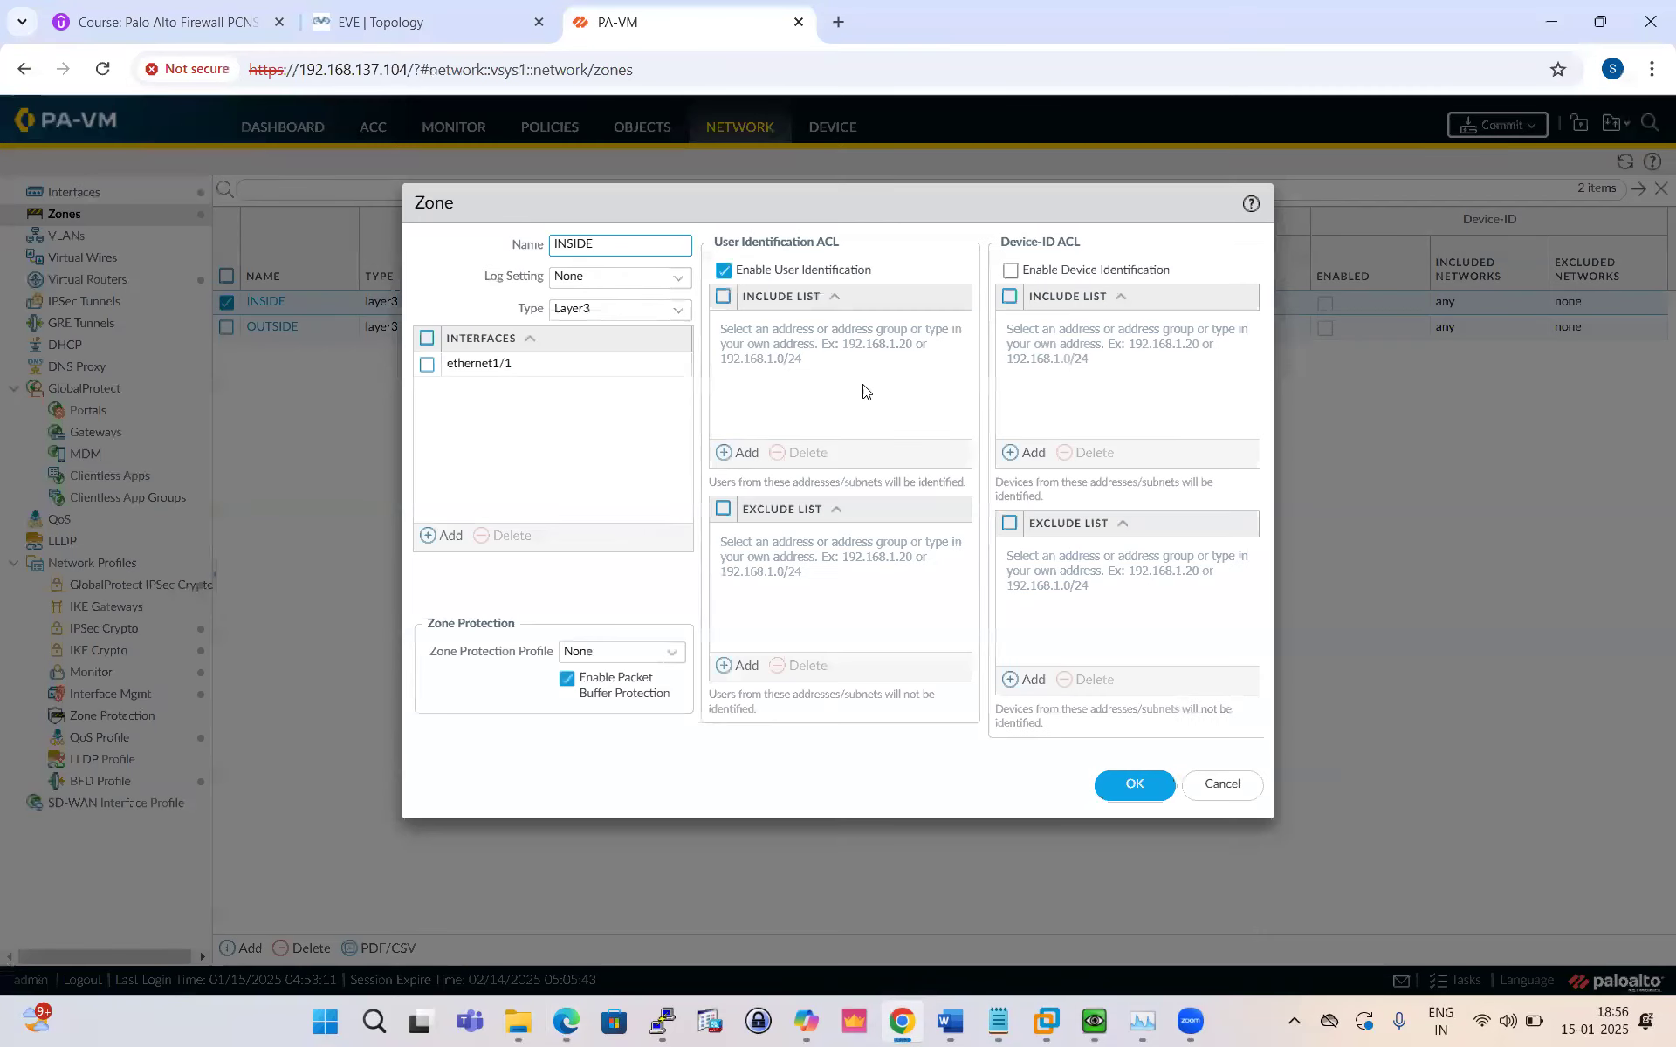
left_click(1124, 790)
Step: Check the guide's next step, then commit the configuration to the firewall
left_click(565, 1021)
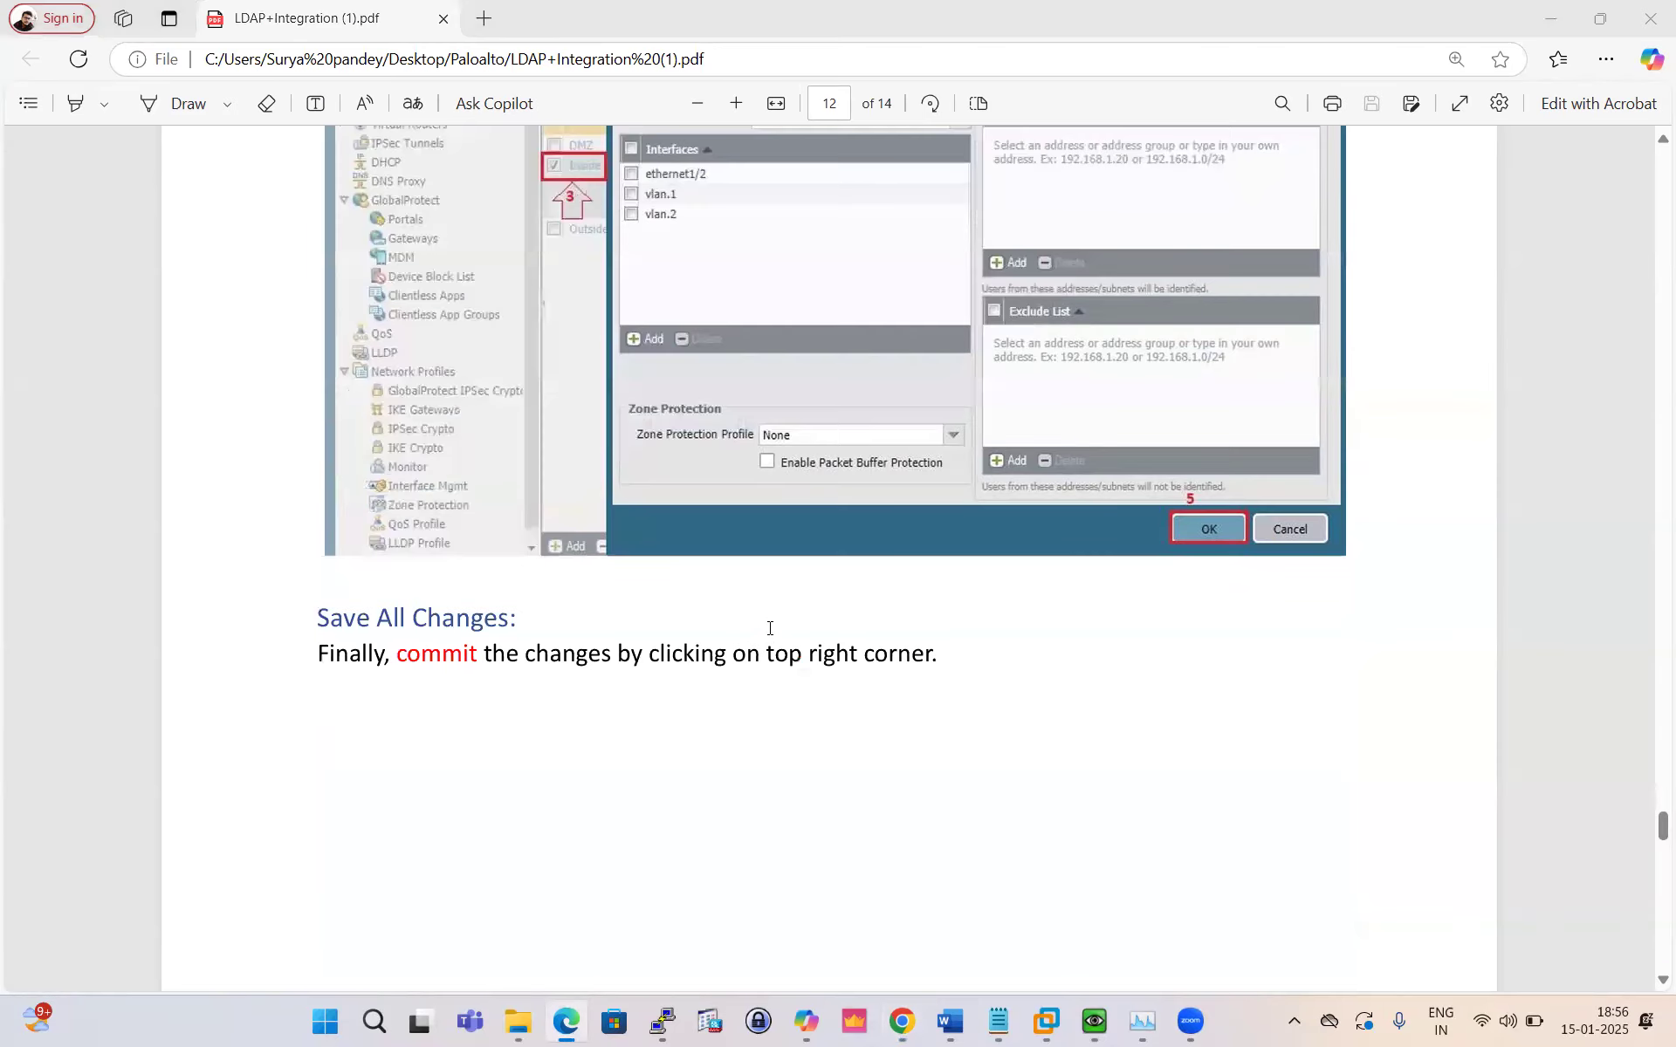
scroll(769, 628, "down", 8)
scroll(769, 629, "up", 12)
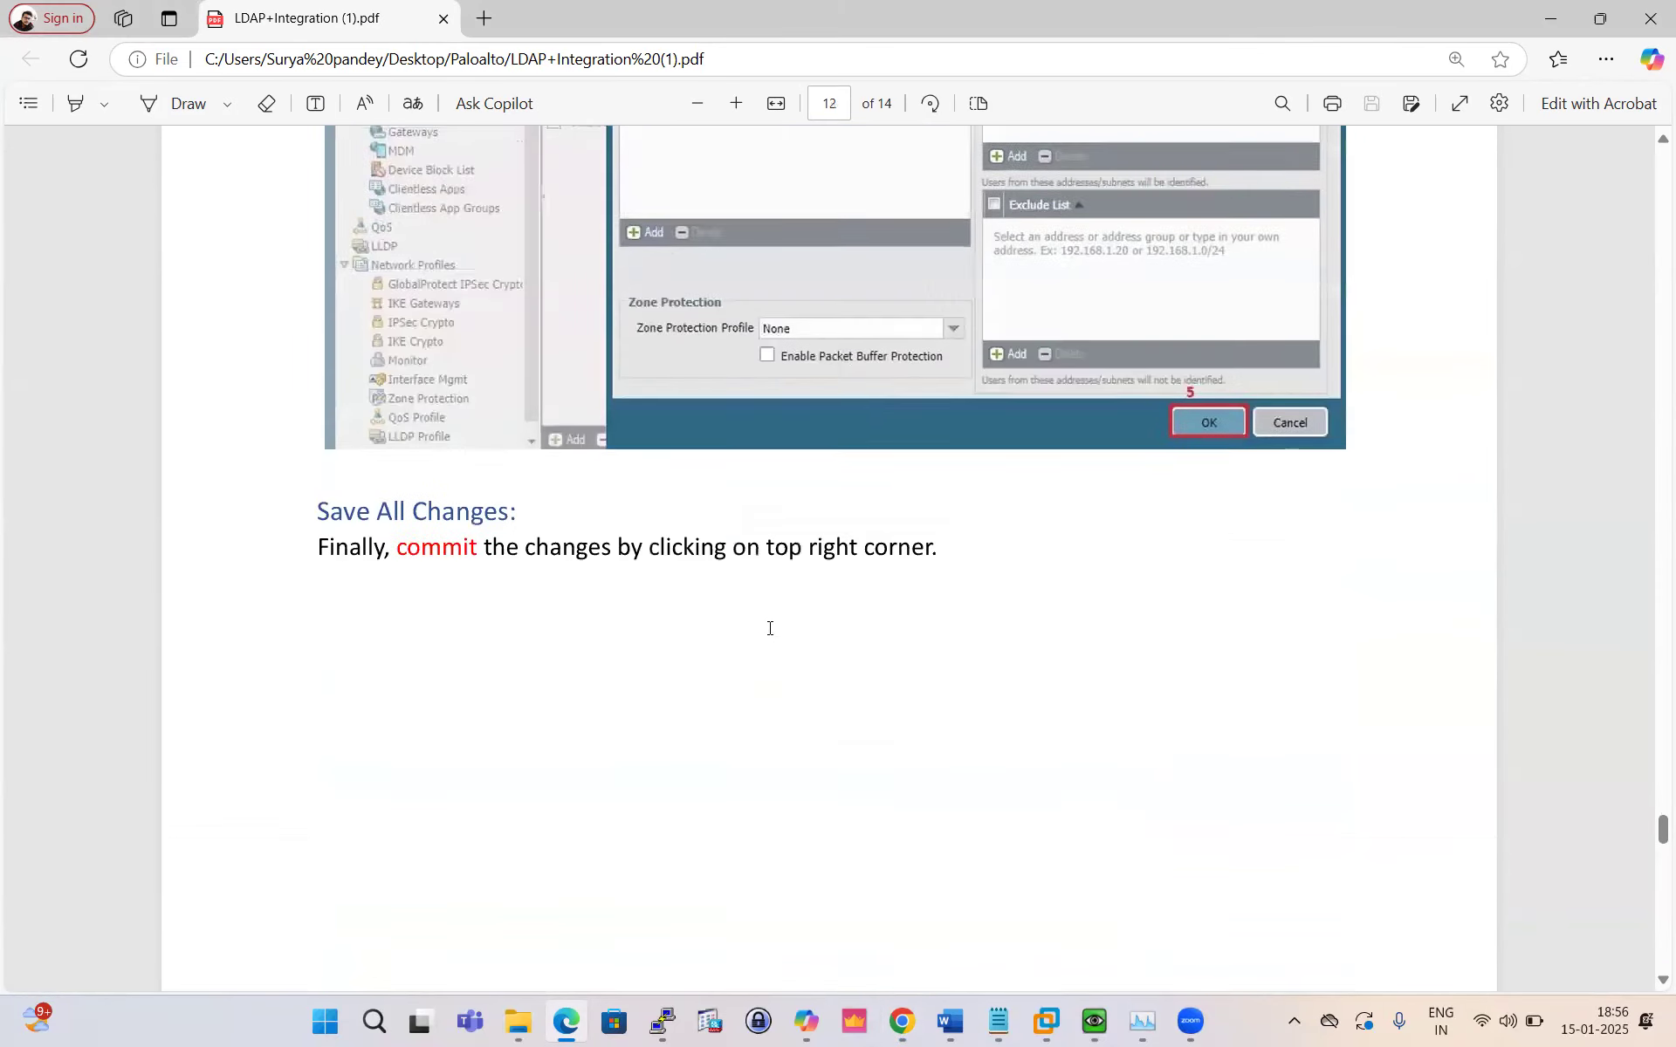
scroll(769, 628, "up", 10)
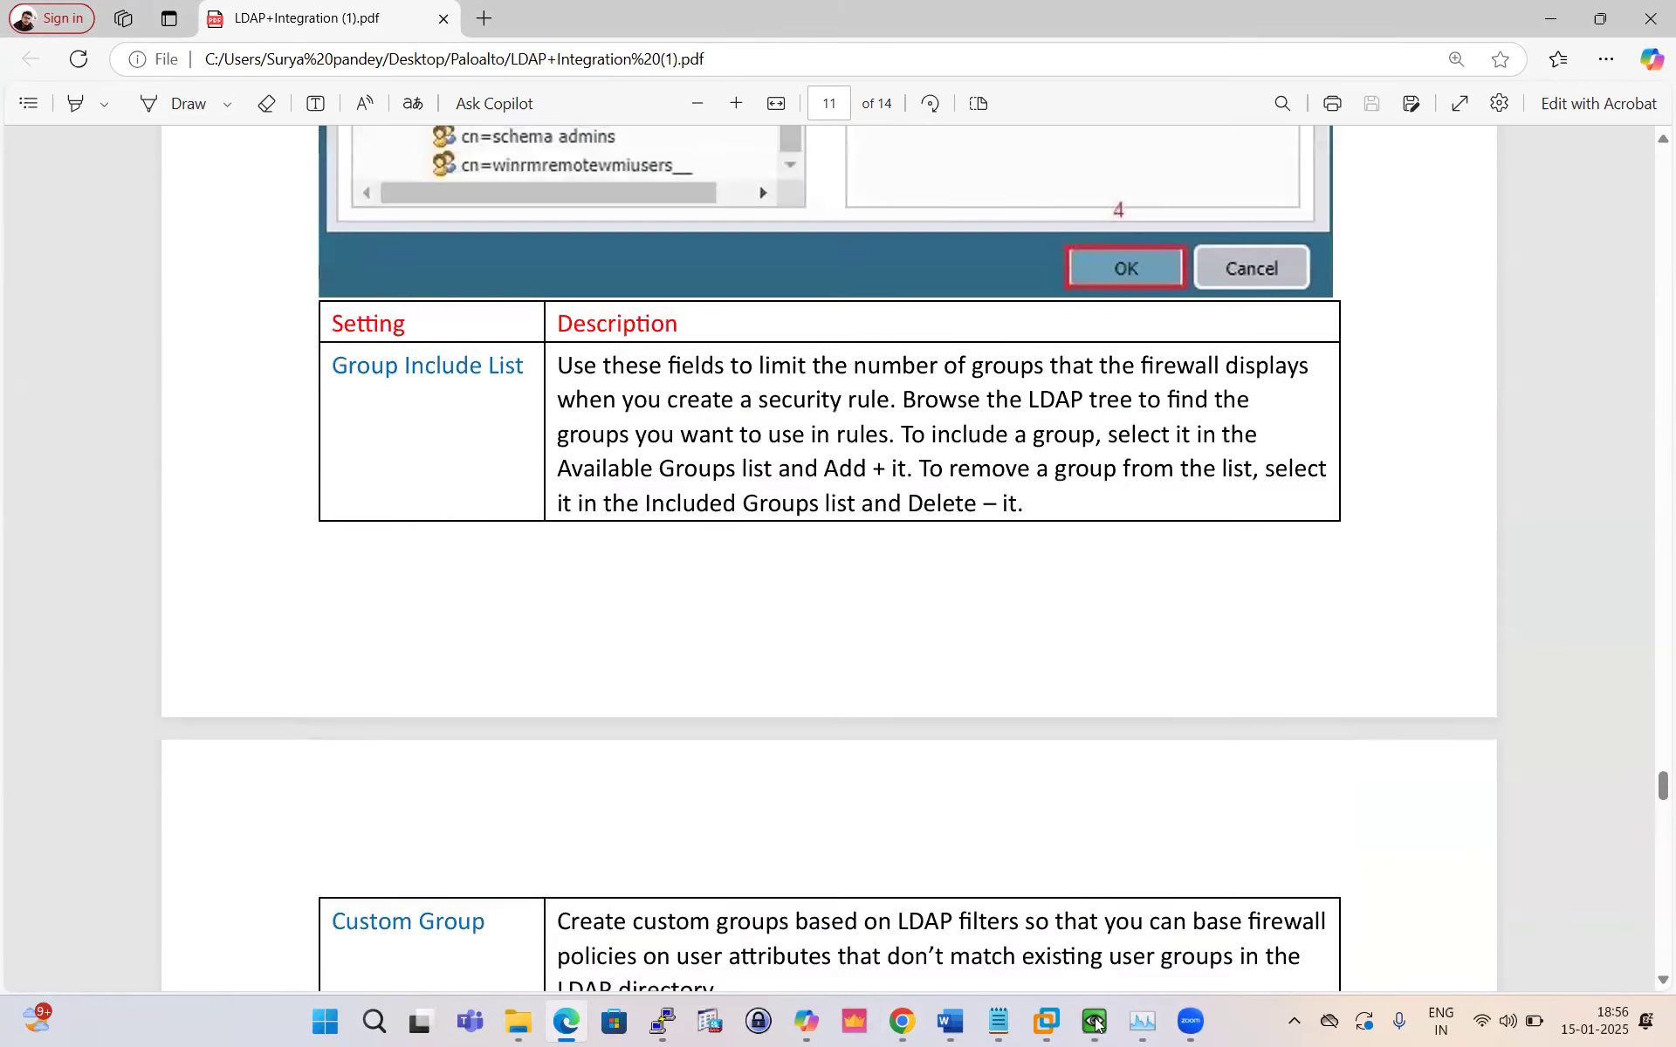
left_click(901, 1021)
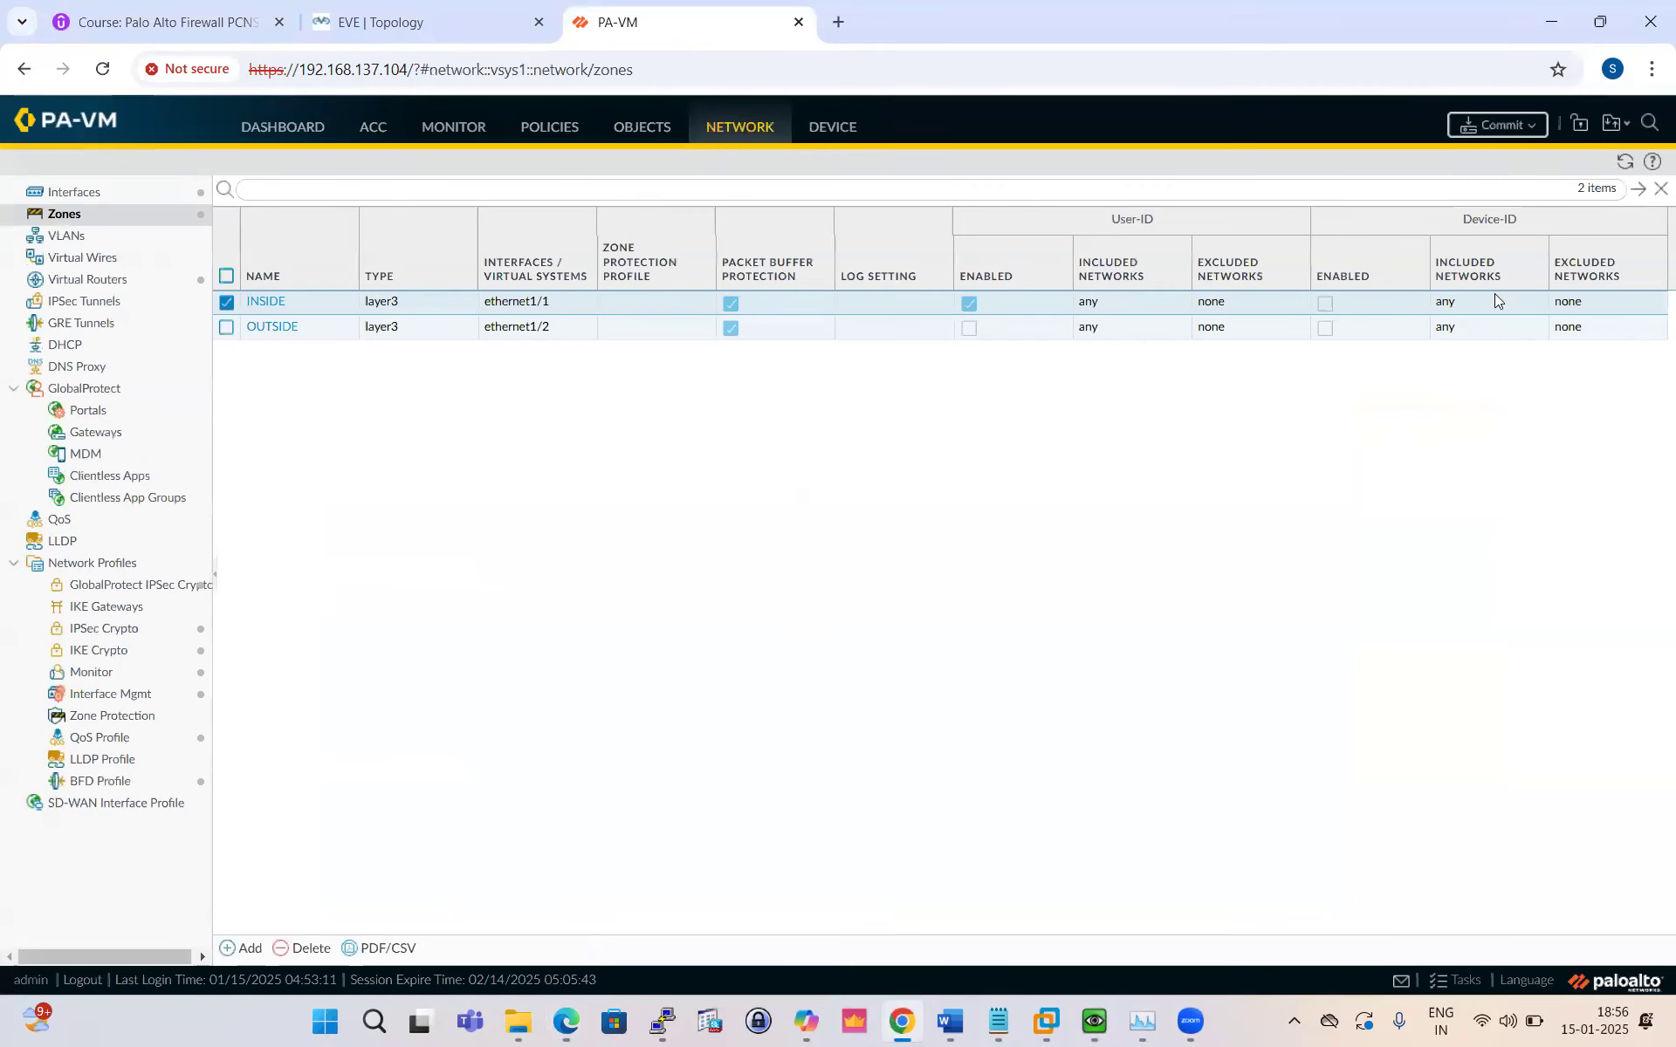
left_click(1515, 131)
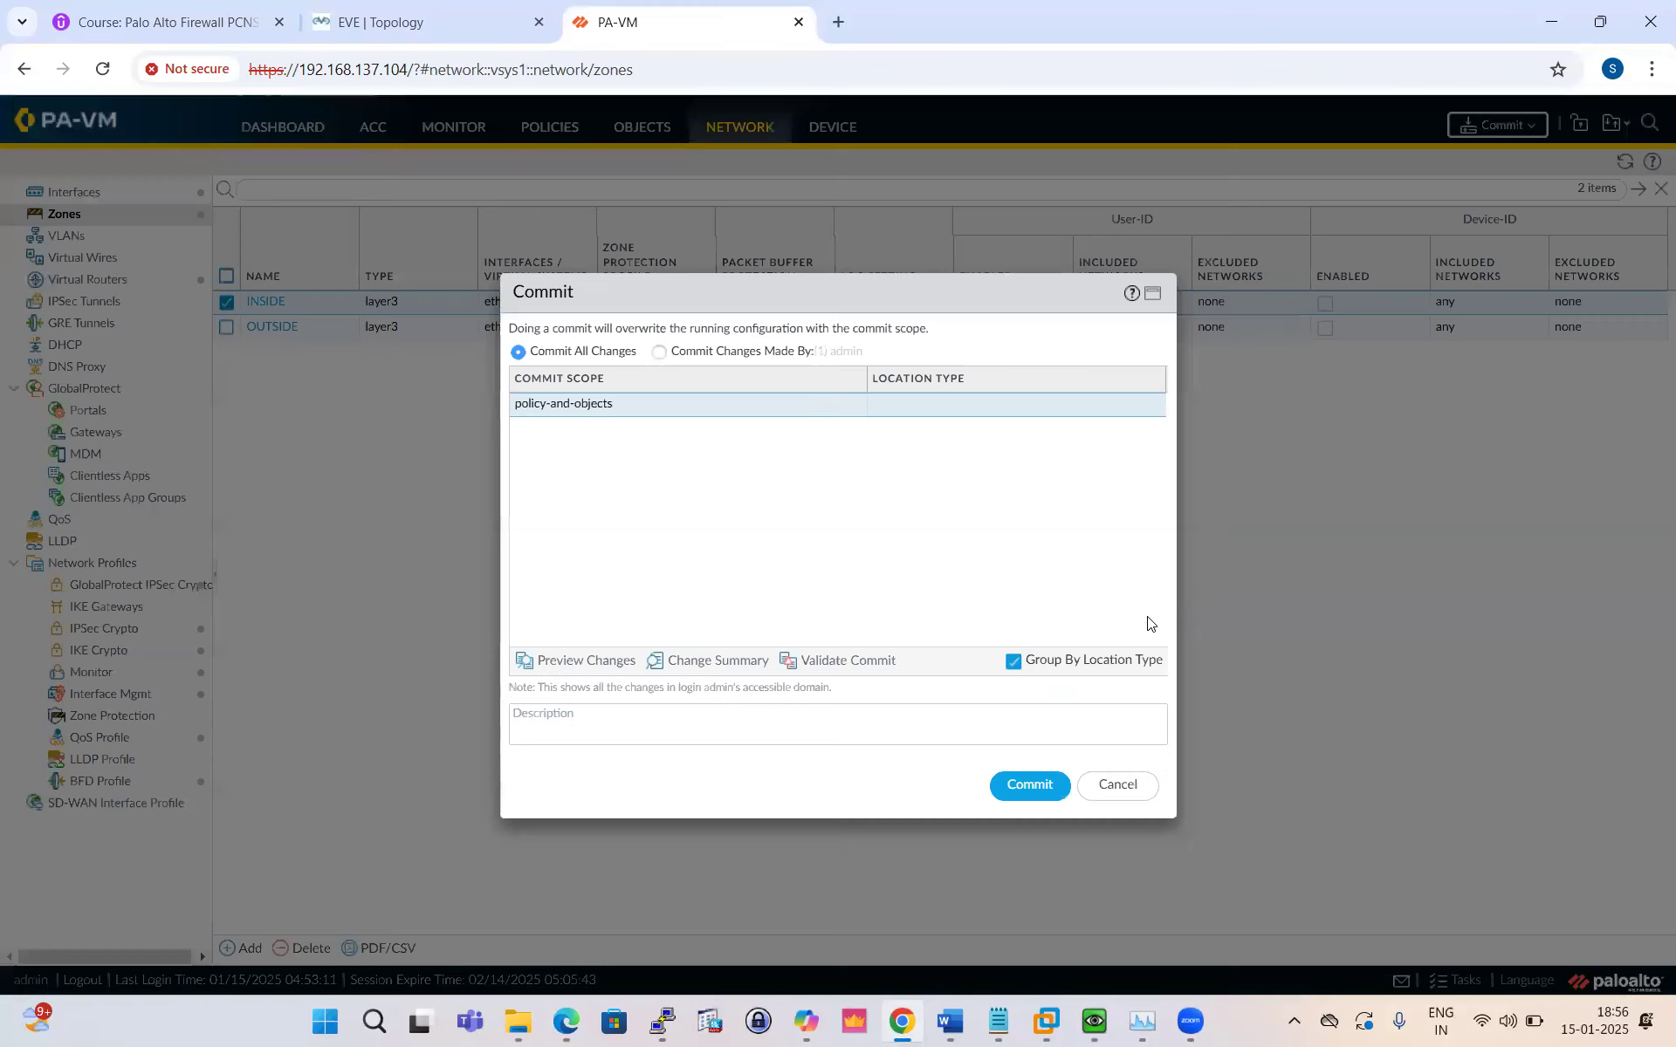
left_click(1028, 783)
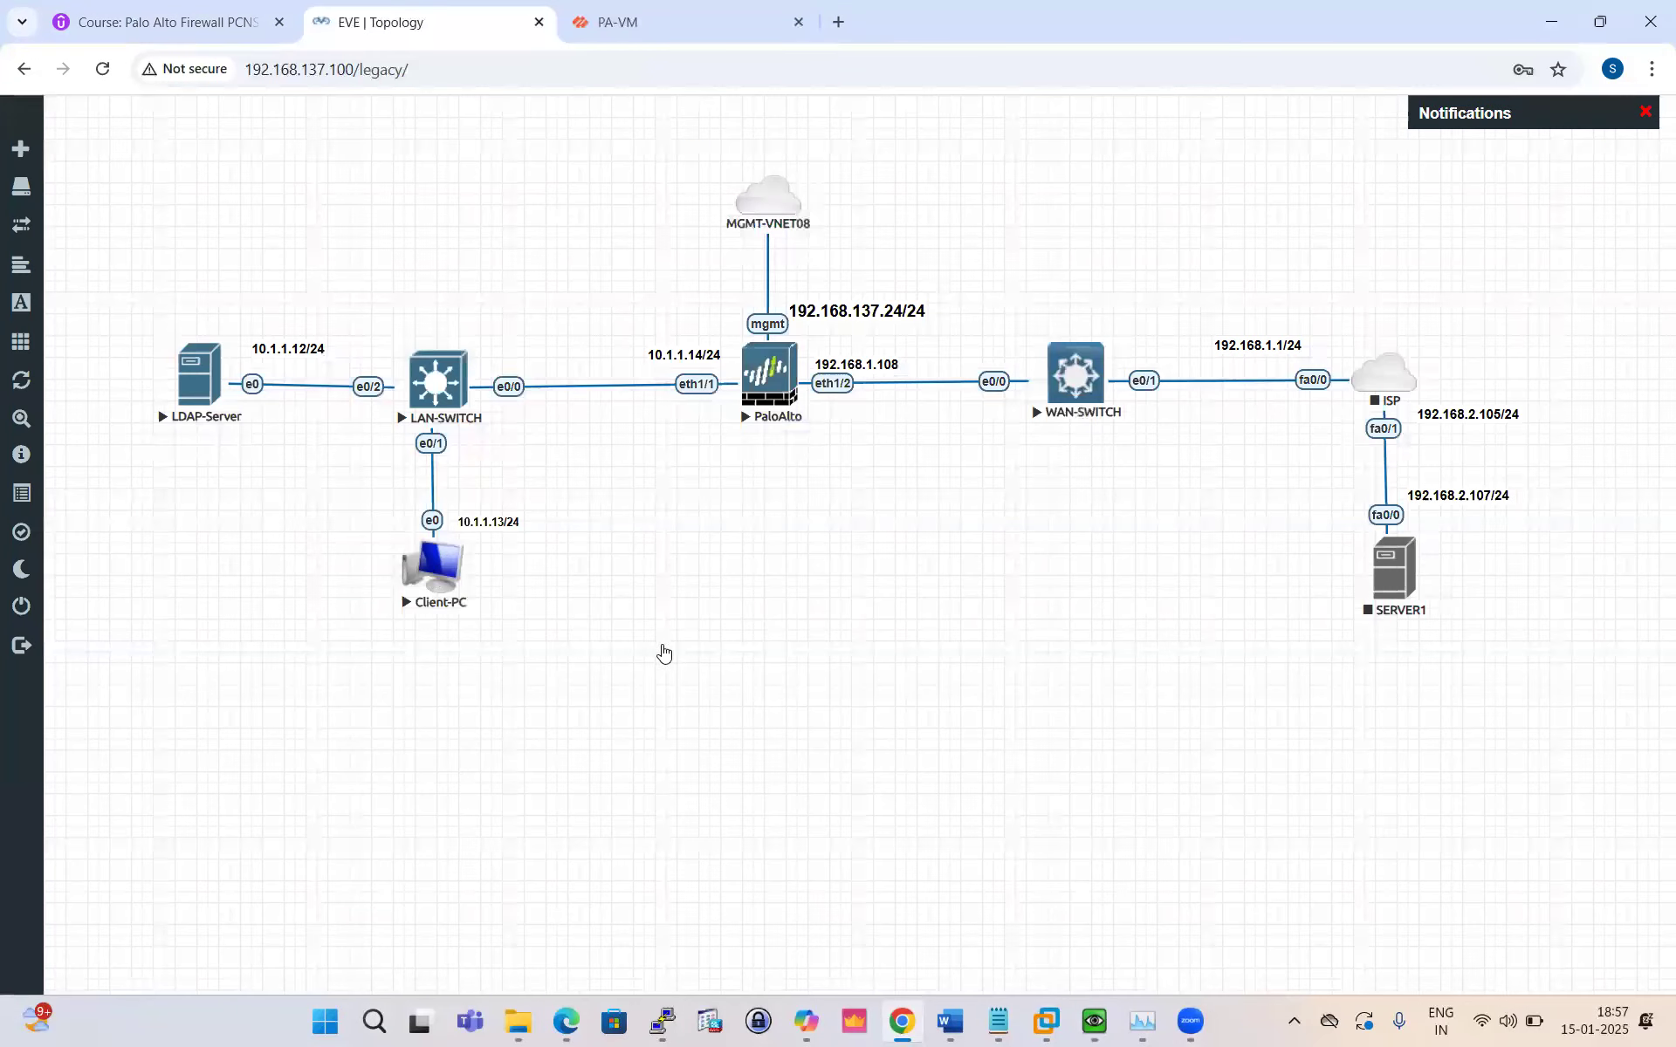
Step: Launch the Client-PC console via ultravnc_wrapper and move Client-PC back under LAN-SWITCH
left_click(423, 558)
left_click(870, 241)
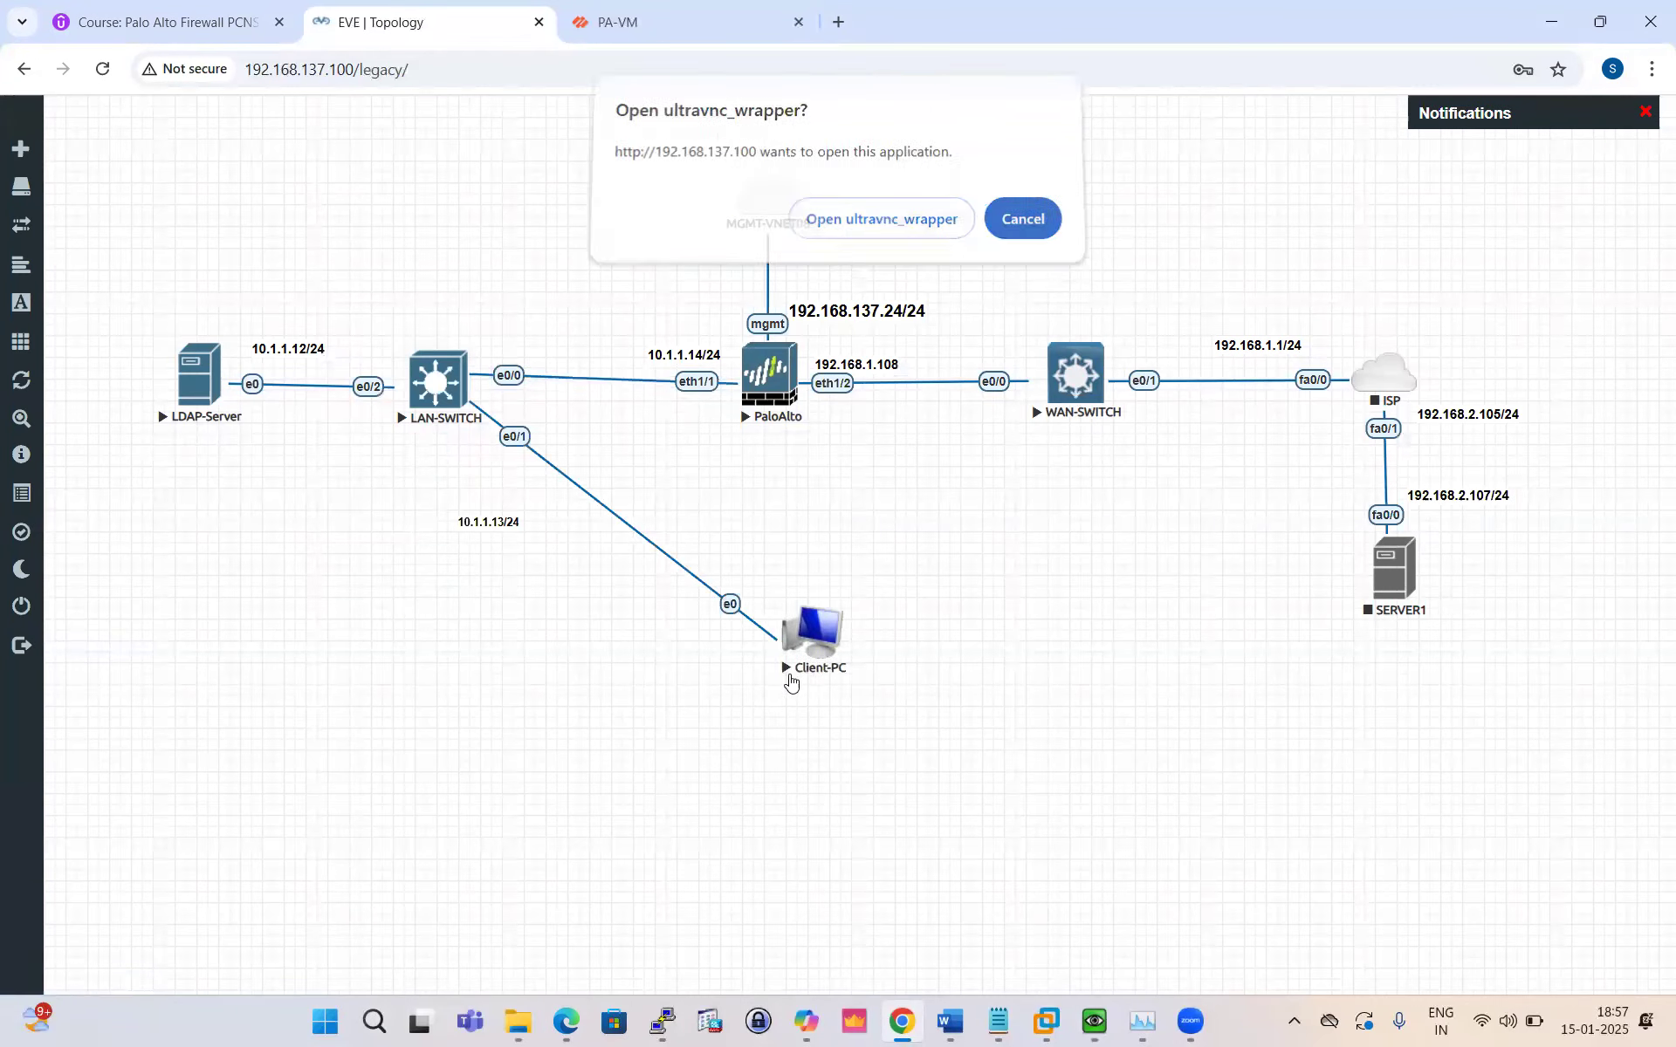
left_click_drag(438, 563, 402, 518)
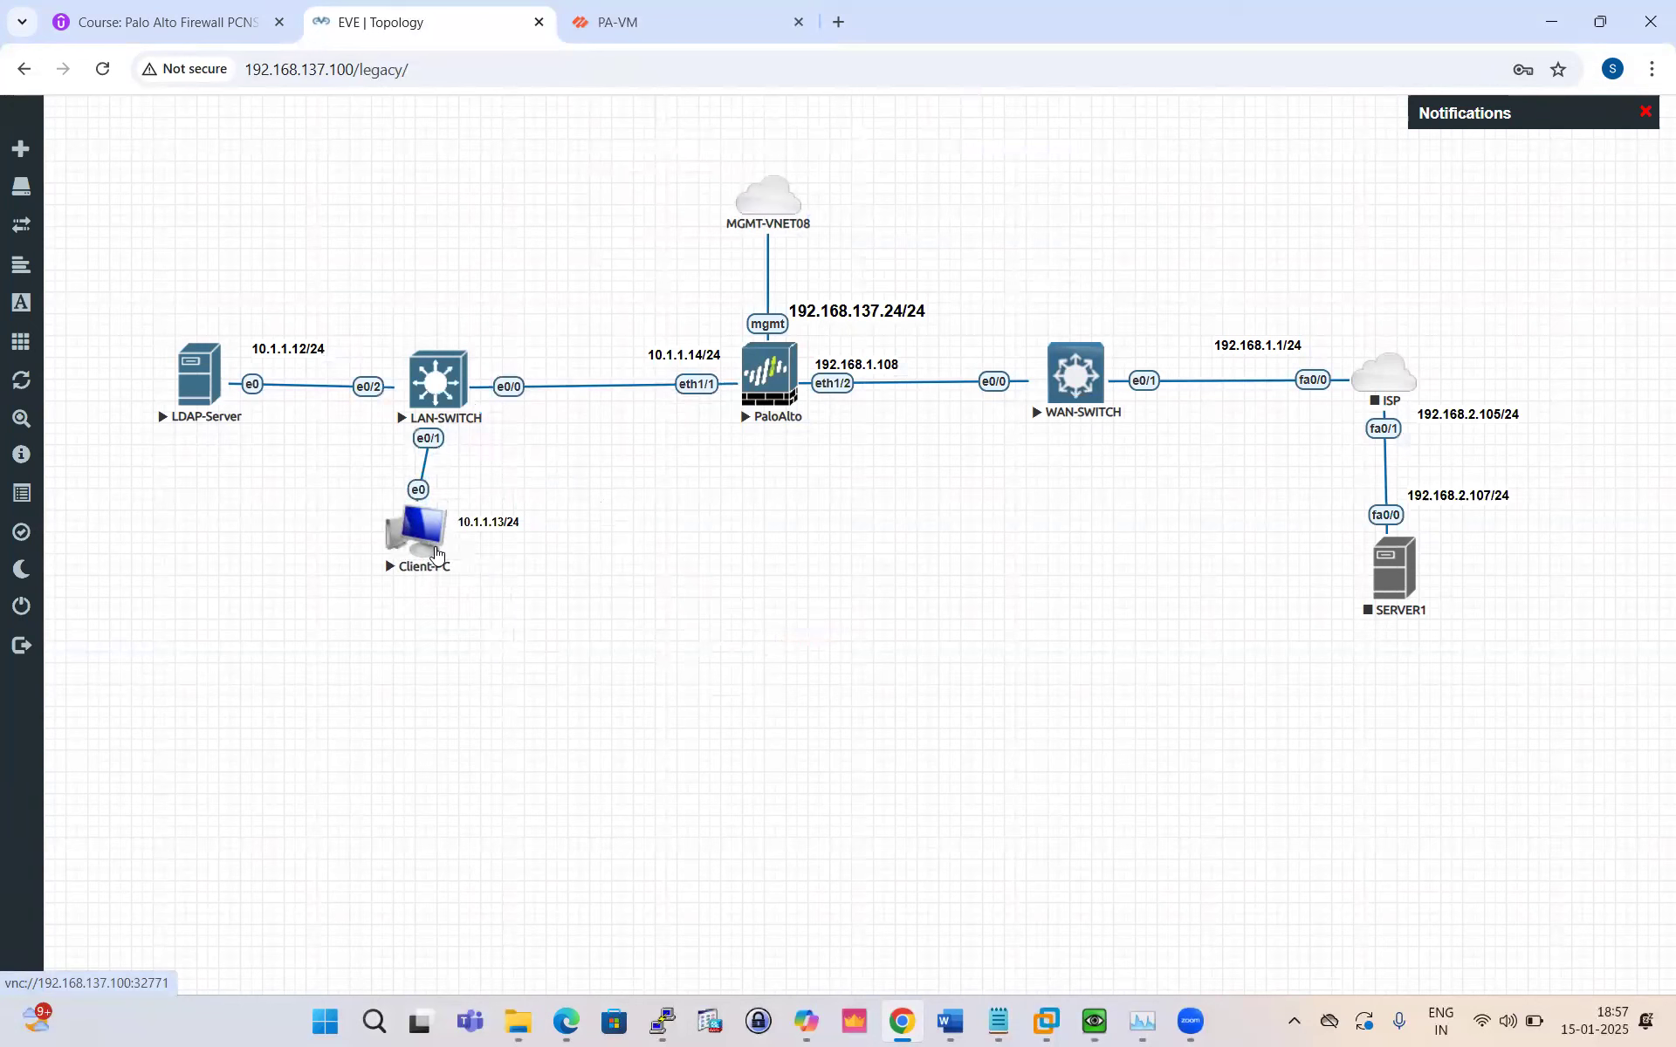
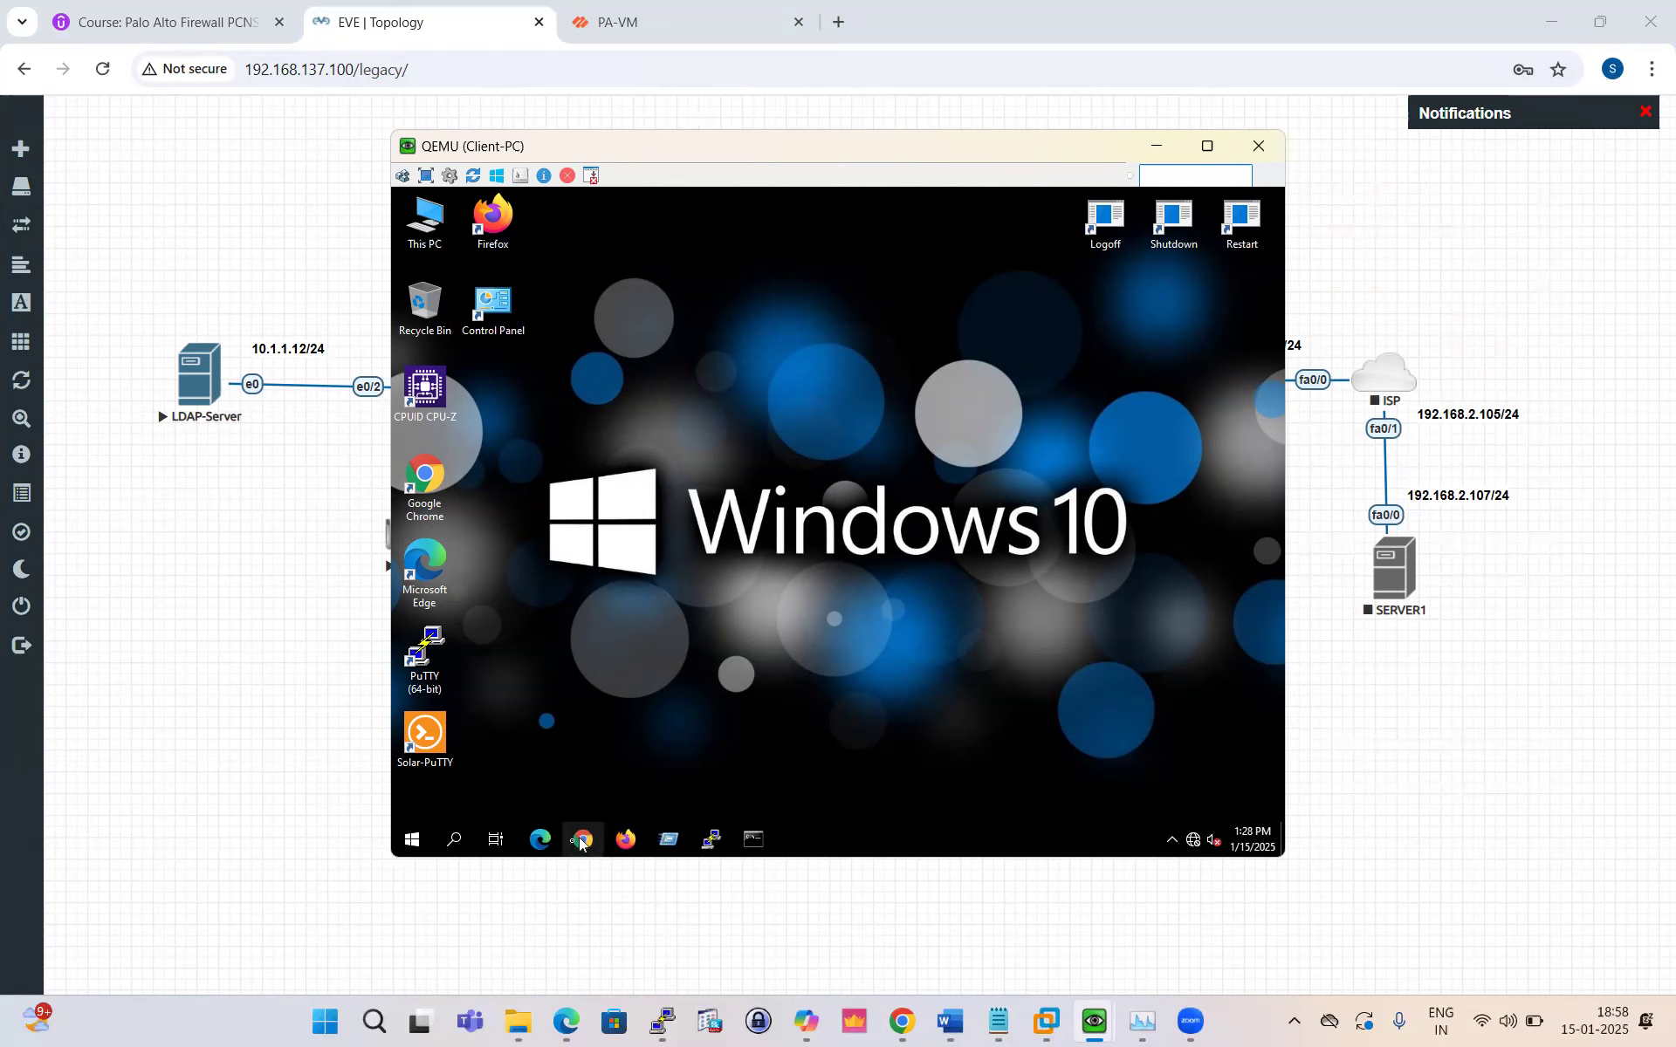
Step: From This PC's system properties, set the computer to be a member of the test.local domain
right_click(427, 223)
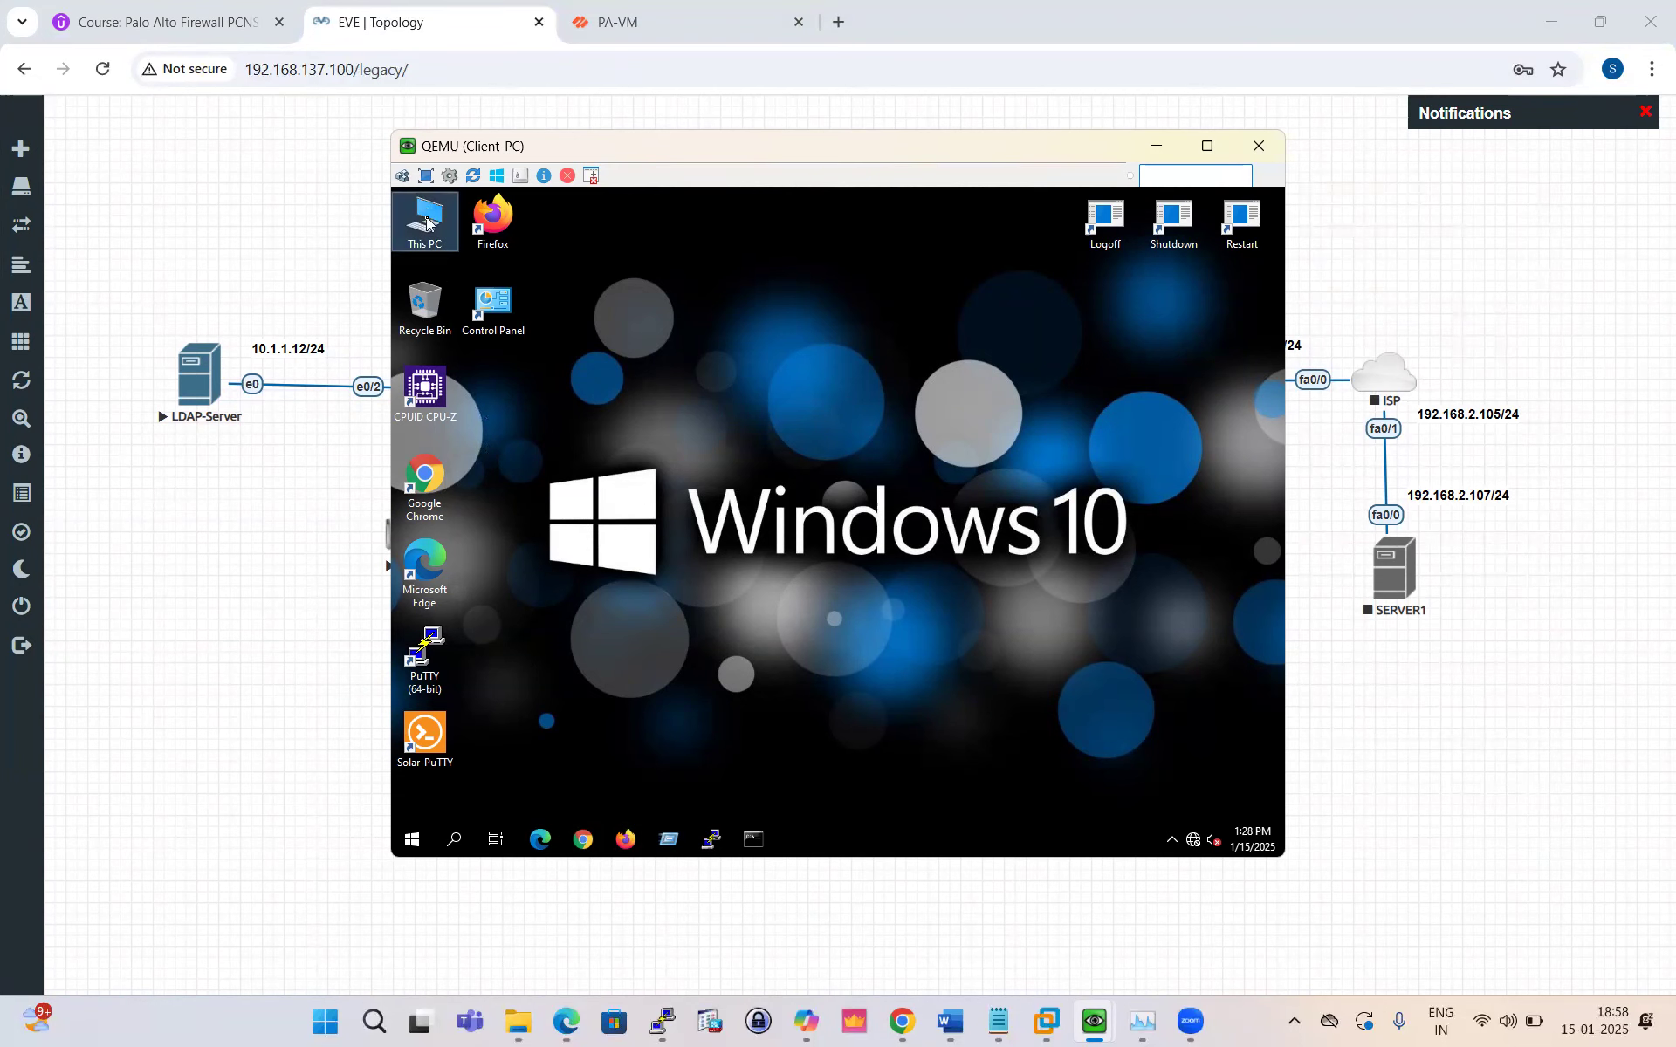
left_click(509, 419)
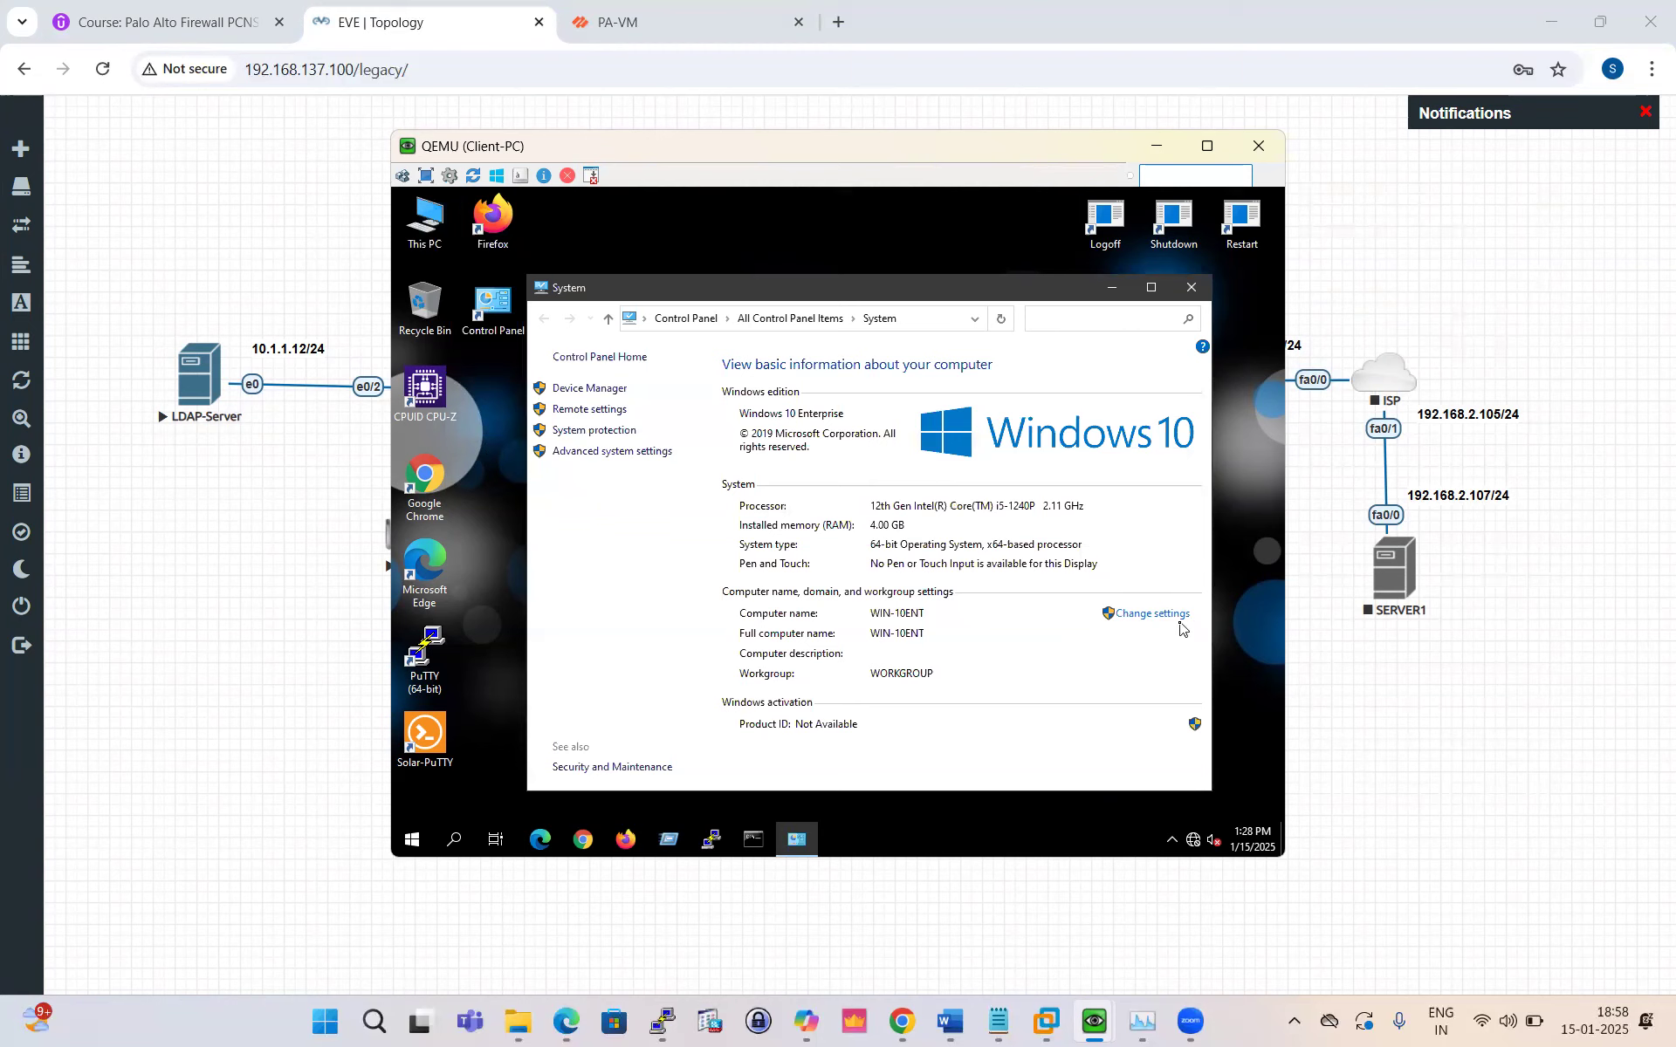
left_click(1165, 616)
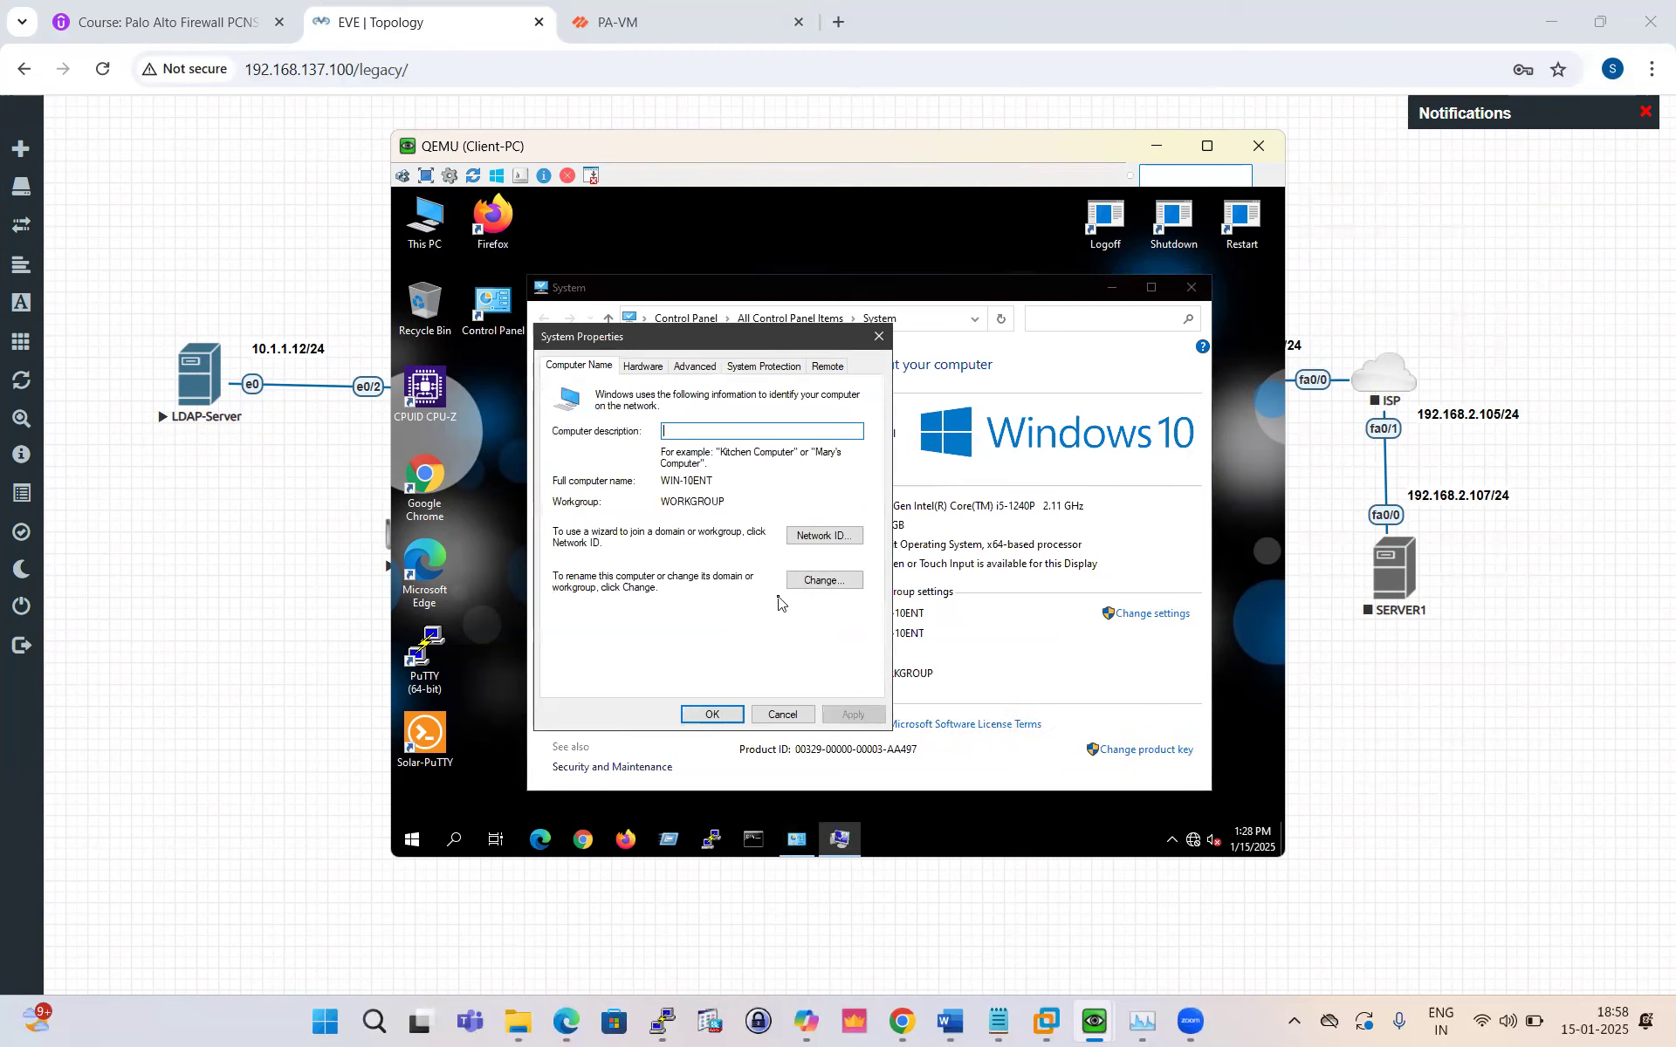
left_click(832, 583)
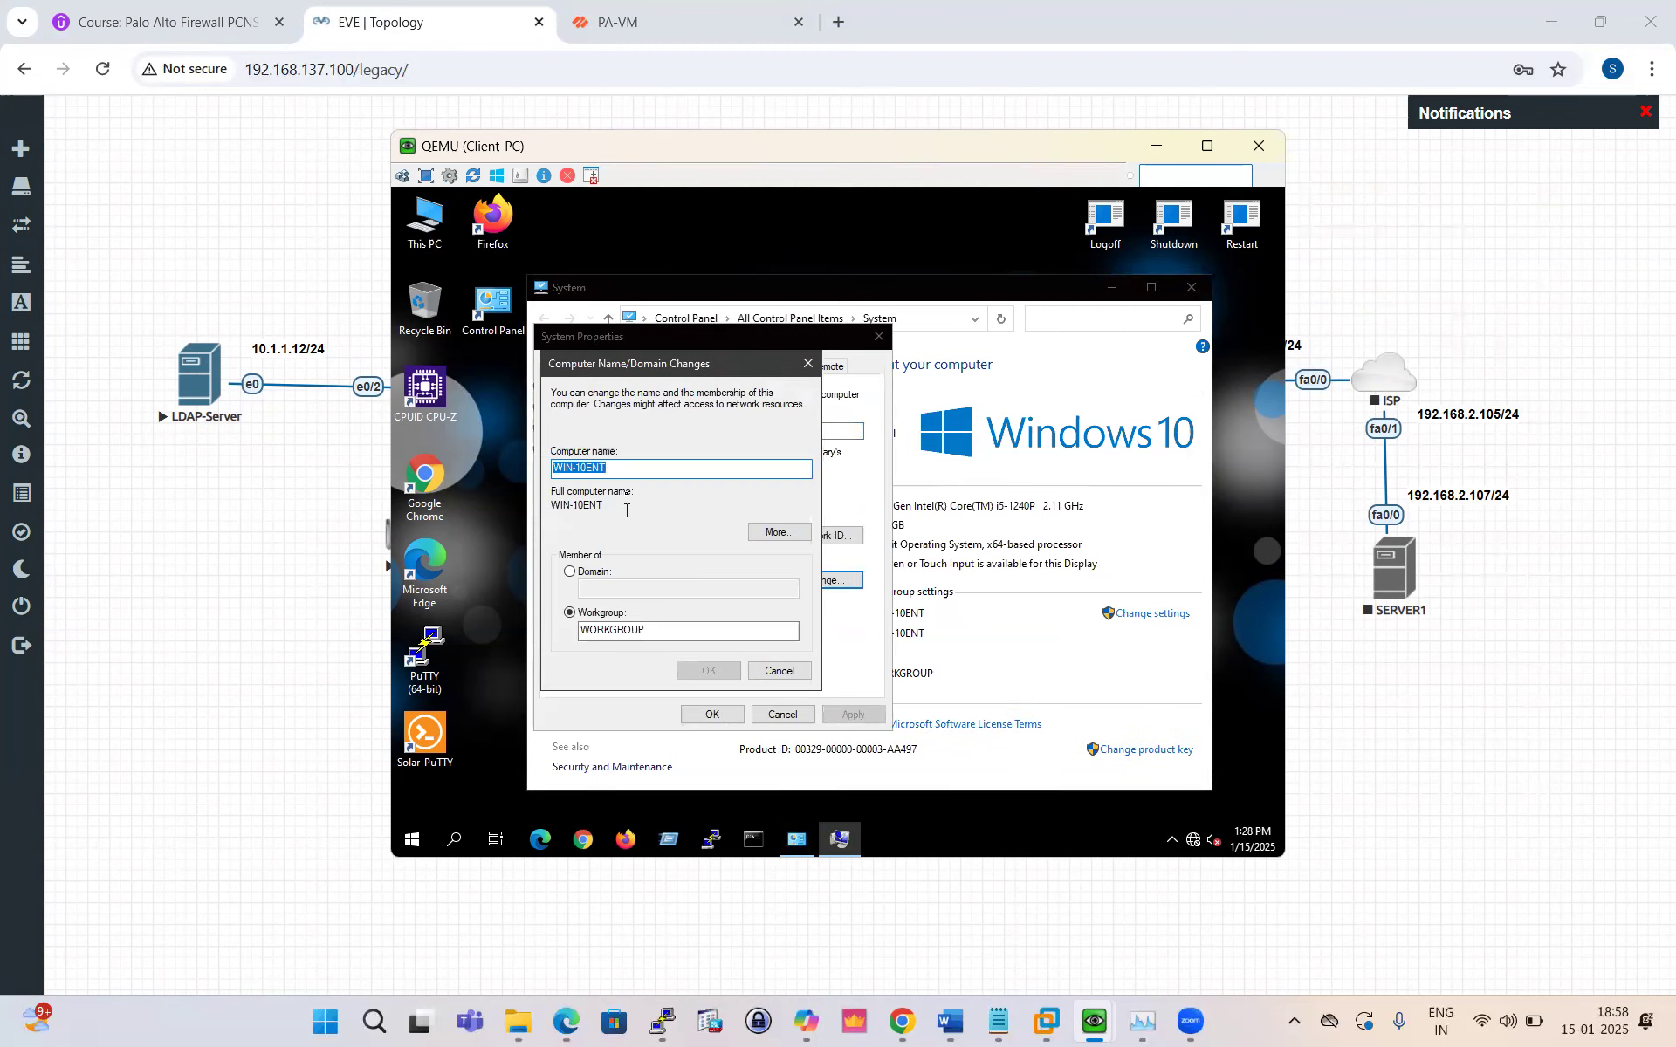
left_click(668, 470)
left_click(583, 573)
left_click(628, 591)
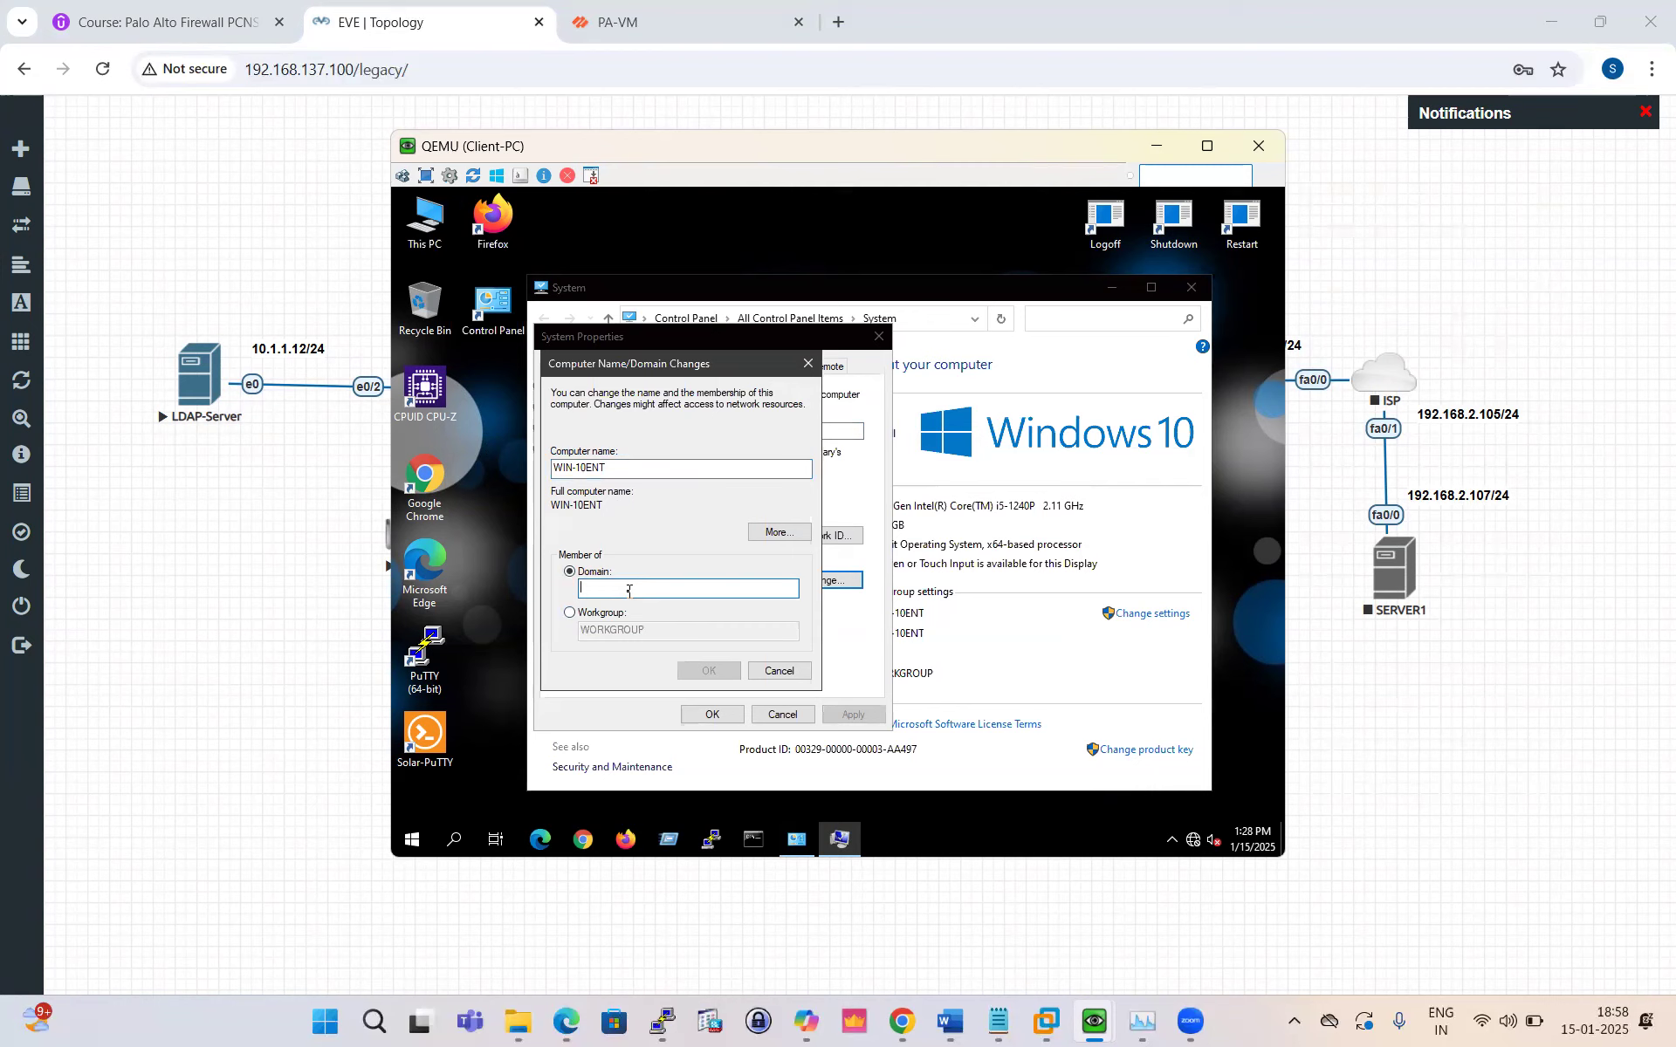
type("test.local")
Step: Close the System information window and open Windows search
mouse_move(797, 843)
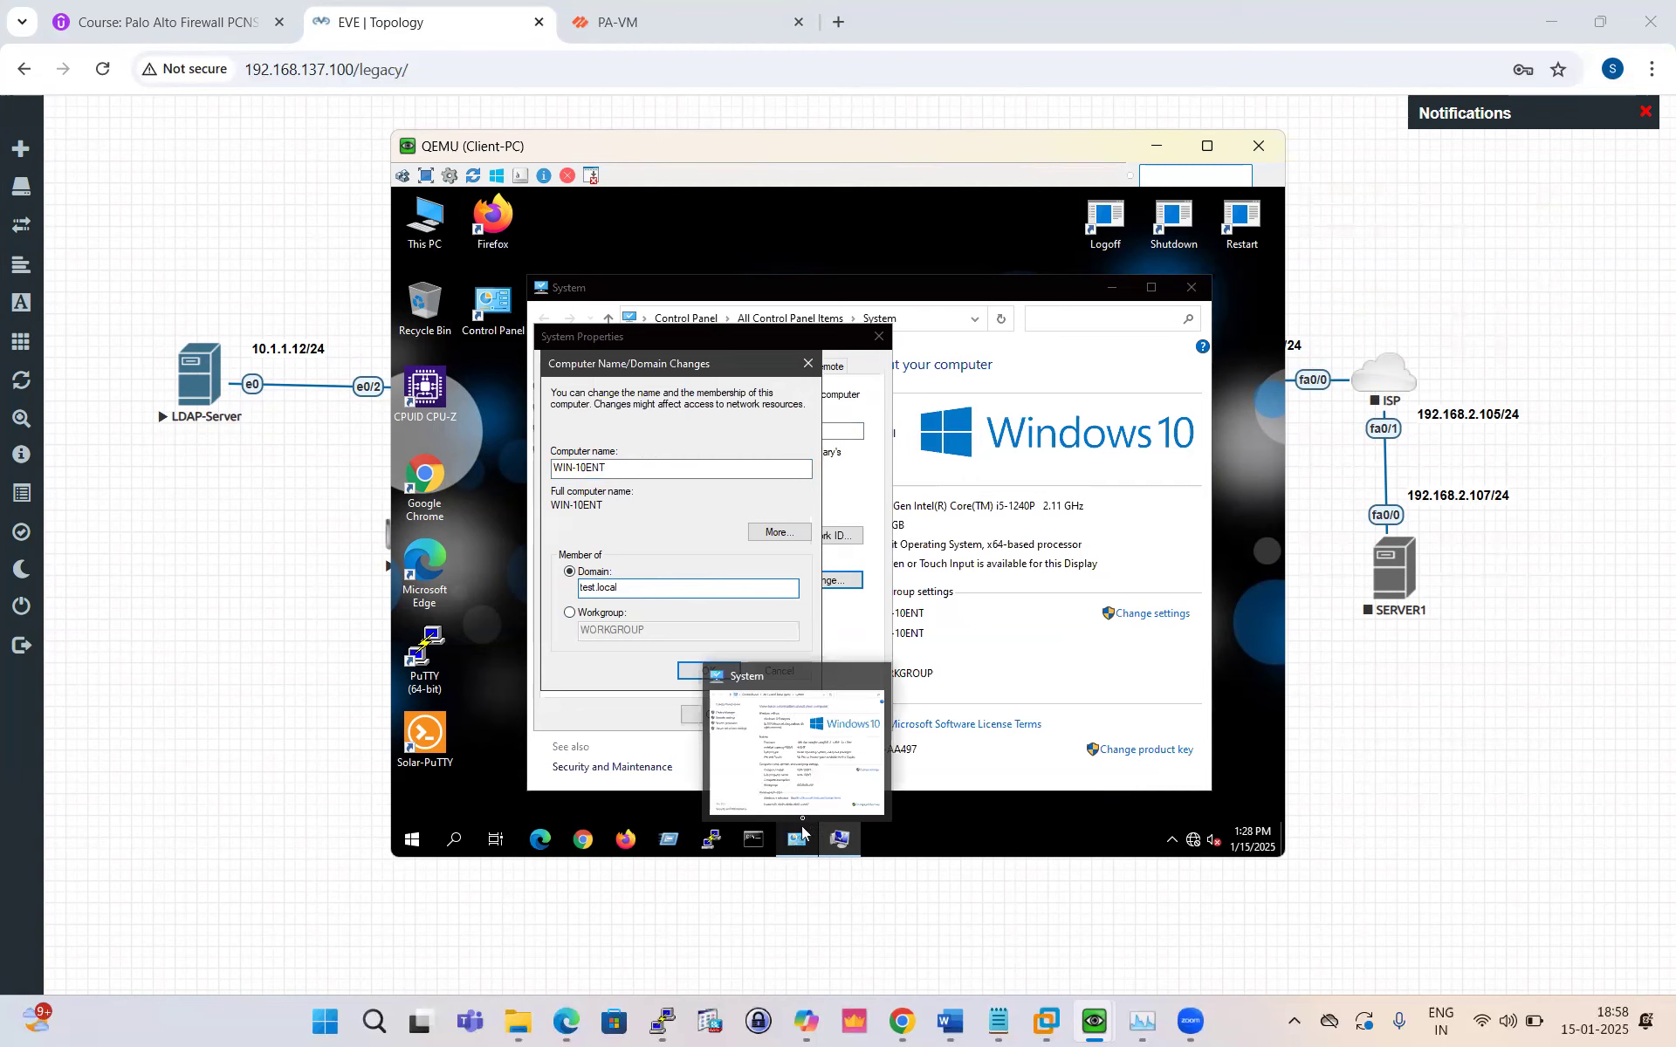
left_click(788, 749)
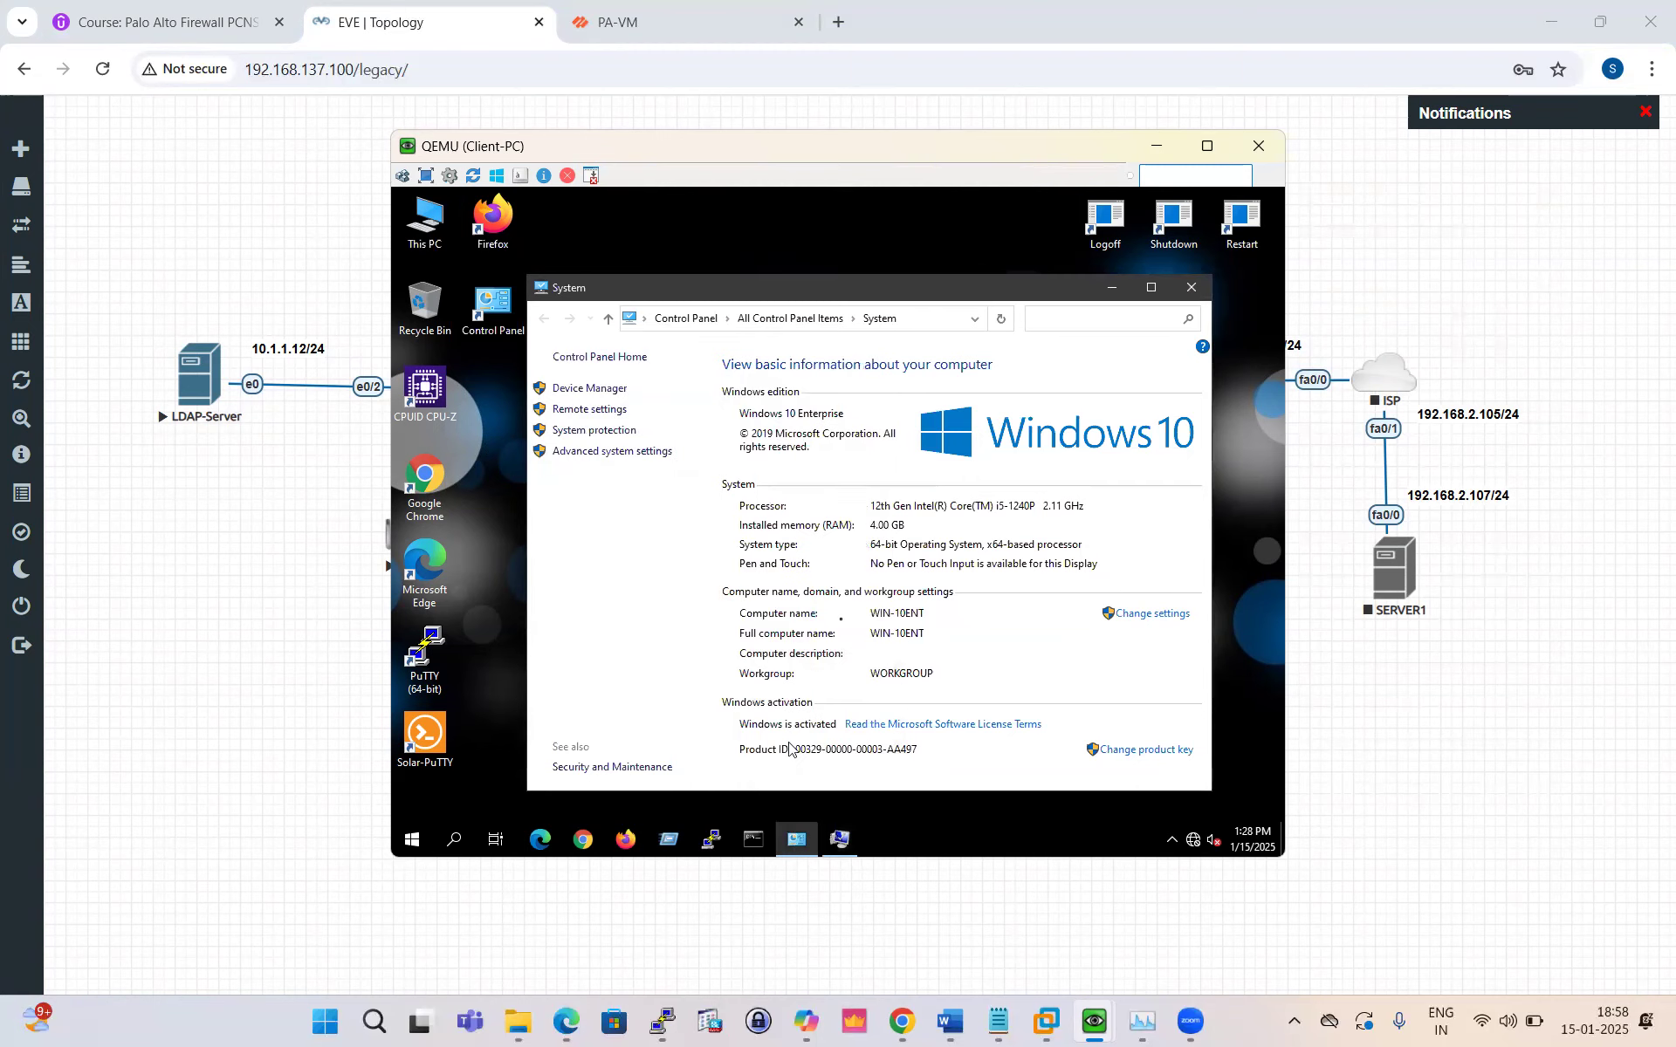
left_click(1191, 291)
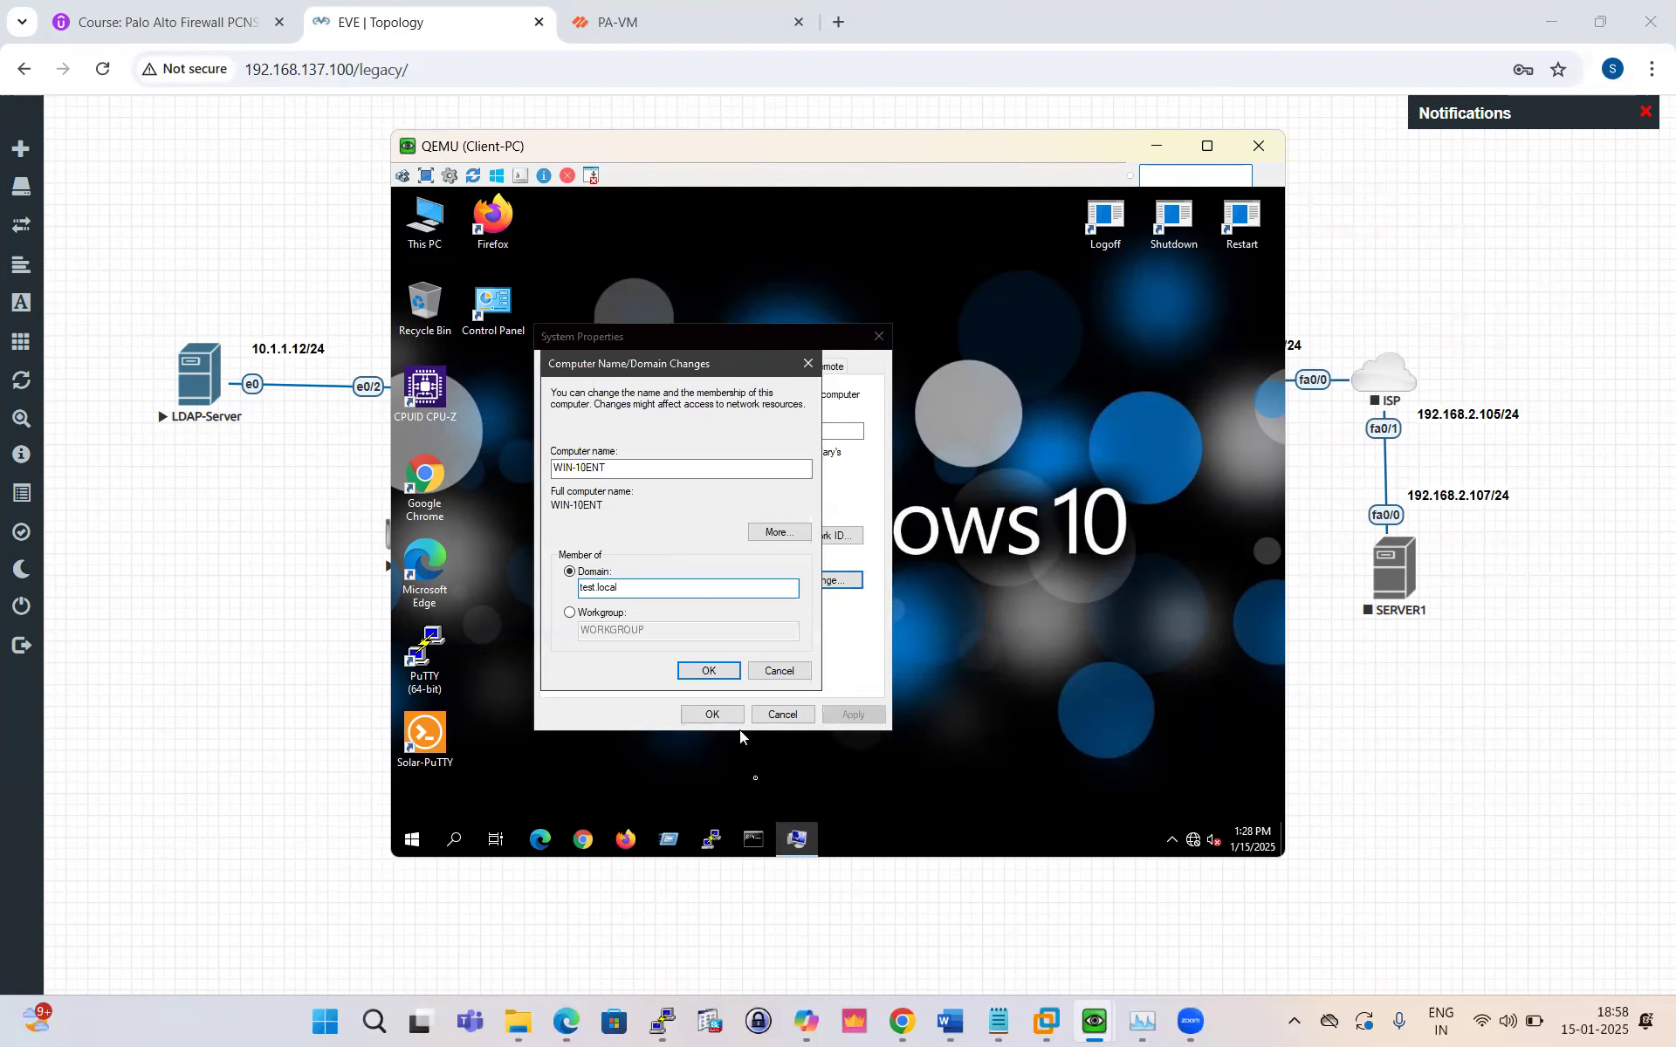
left_click(452, 844)
Step: Using ncpa.cpl, set the Ethernet adapter's IPv4 preferred DNS server to 10.1.1.12
type("ncpa")
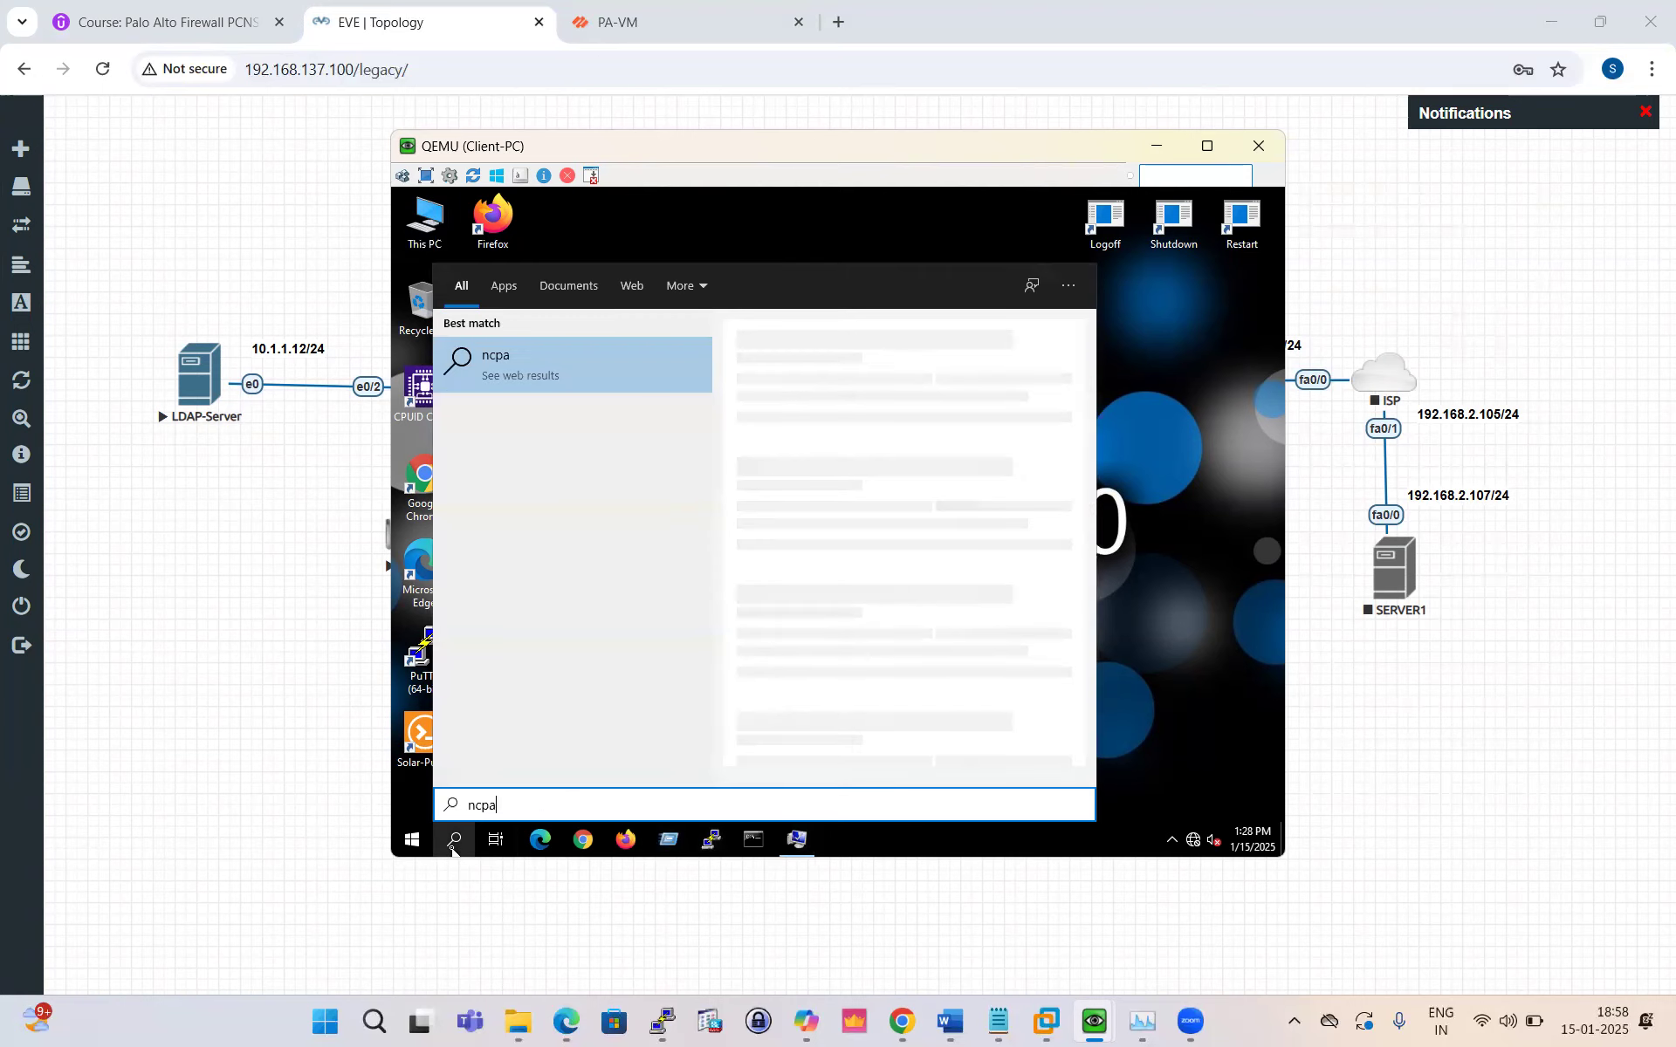
type(".cpl")
key("Return")
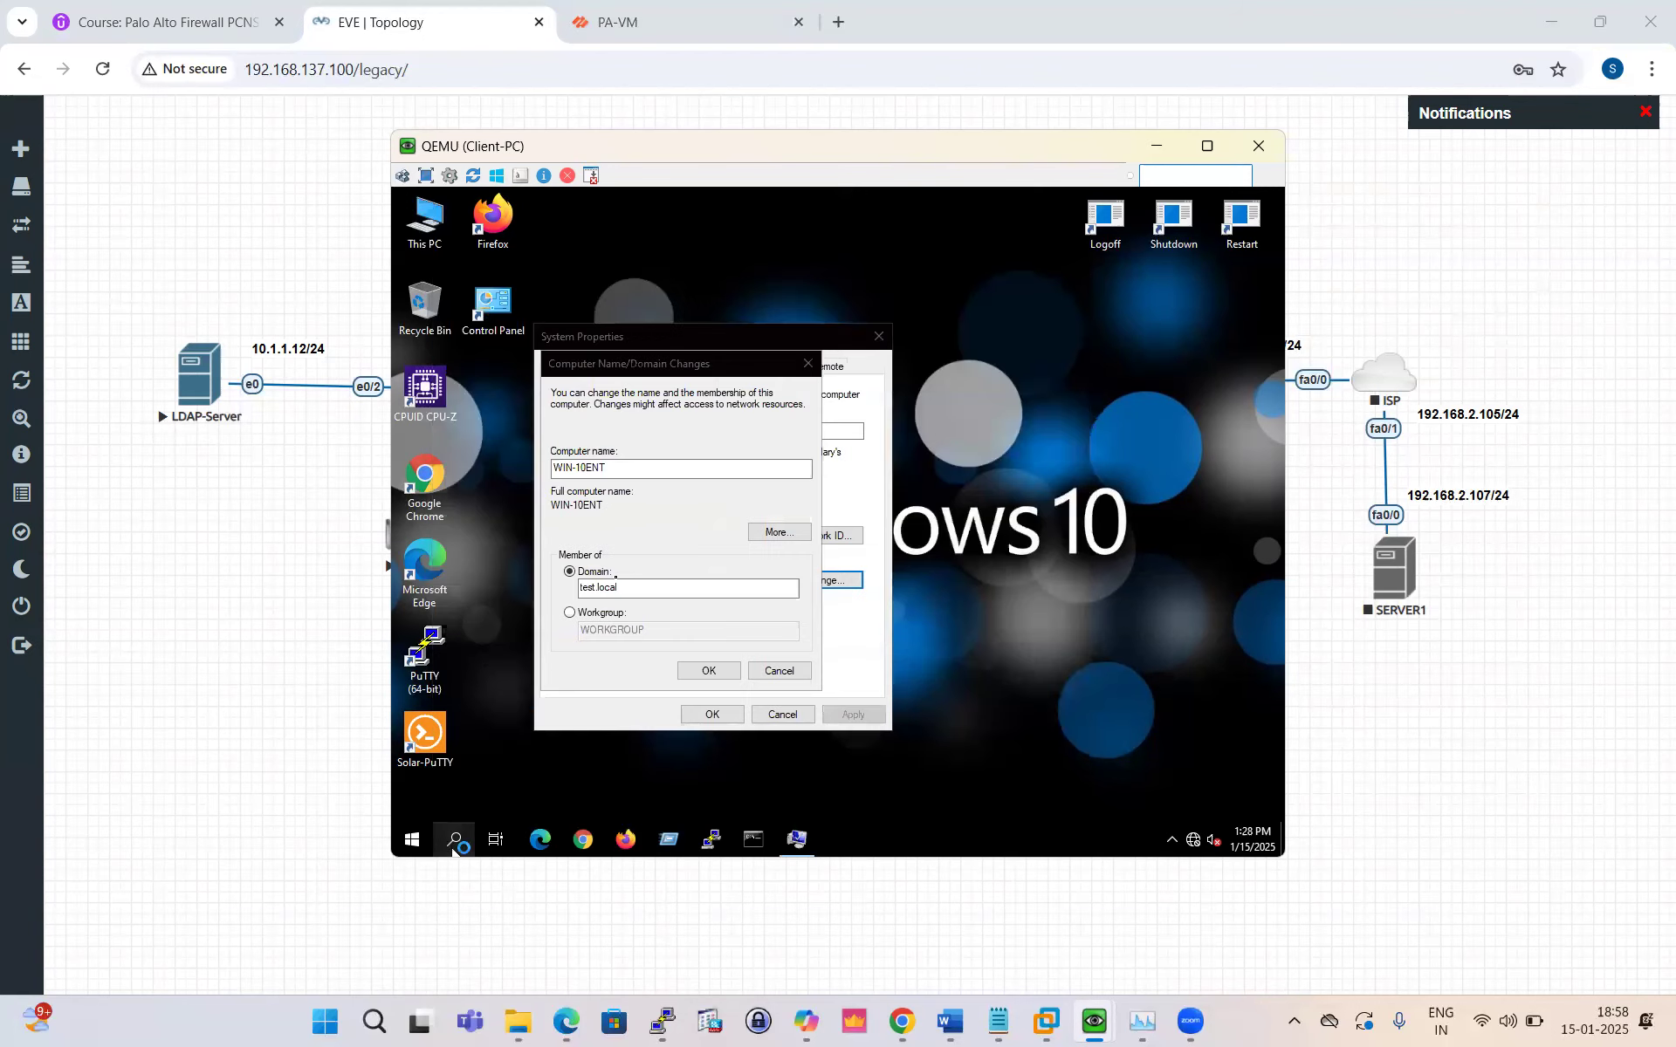
left_click(624, 393)
right_click(620, 397)
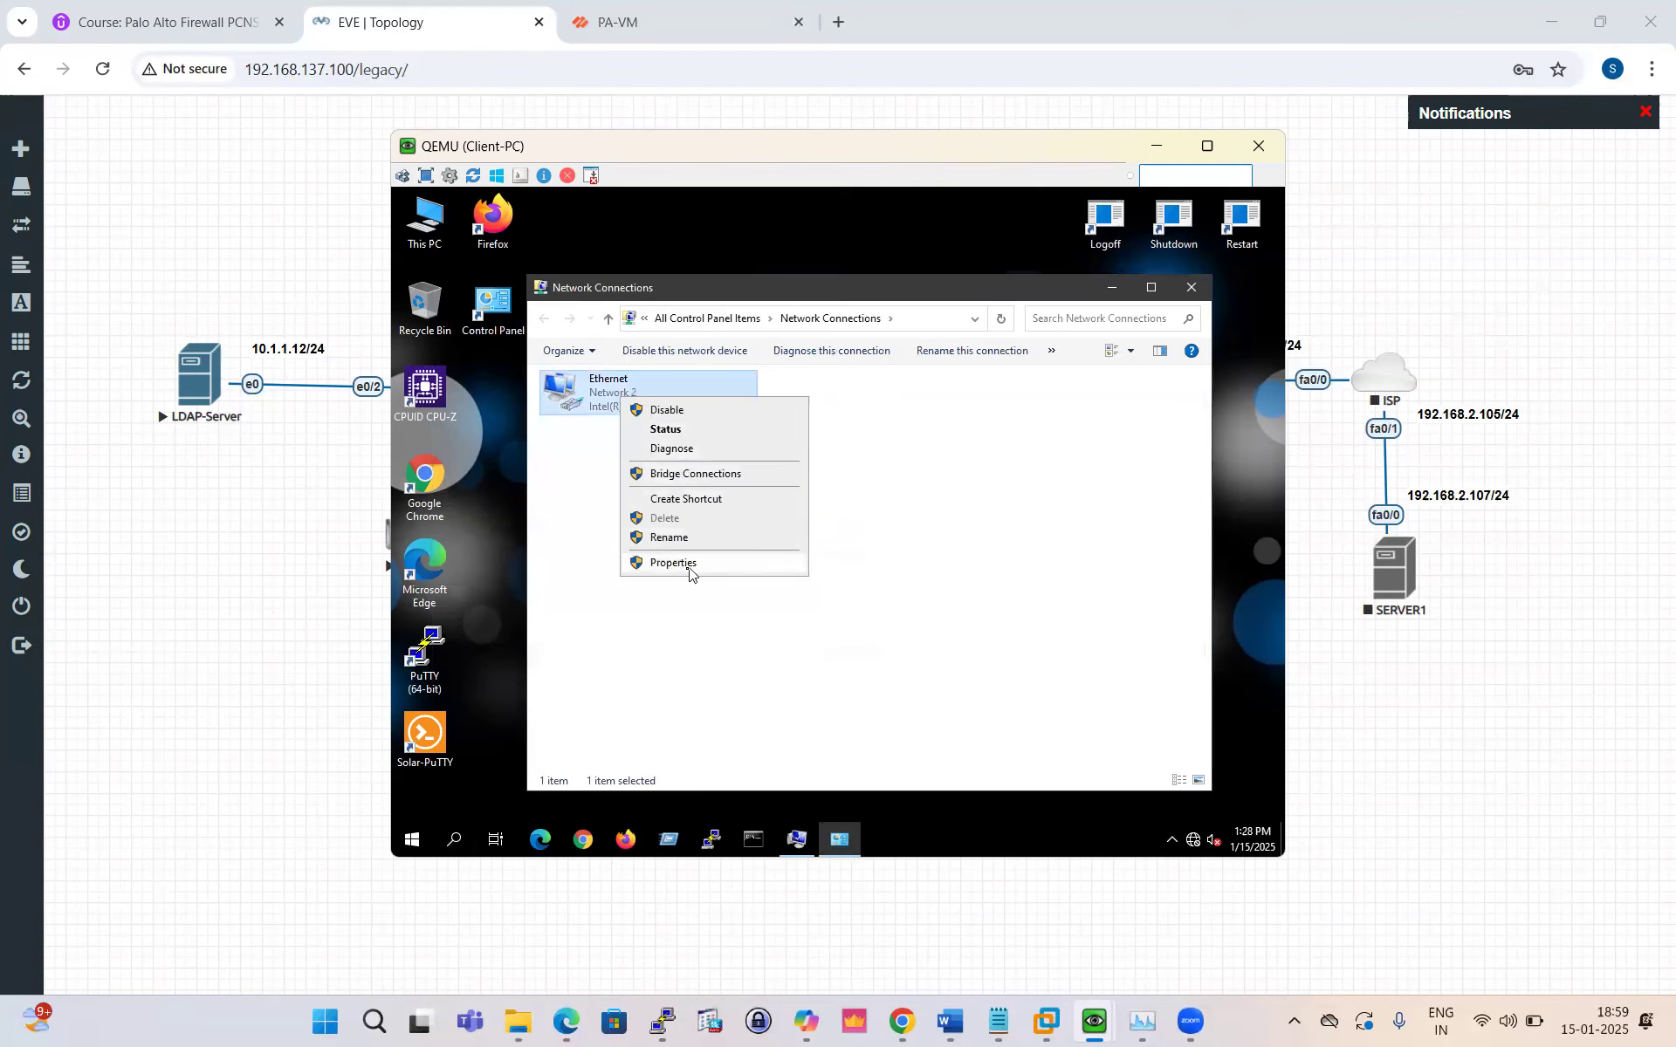
left_click(691, 566)
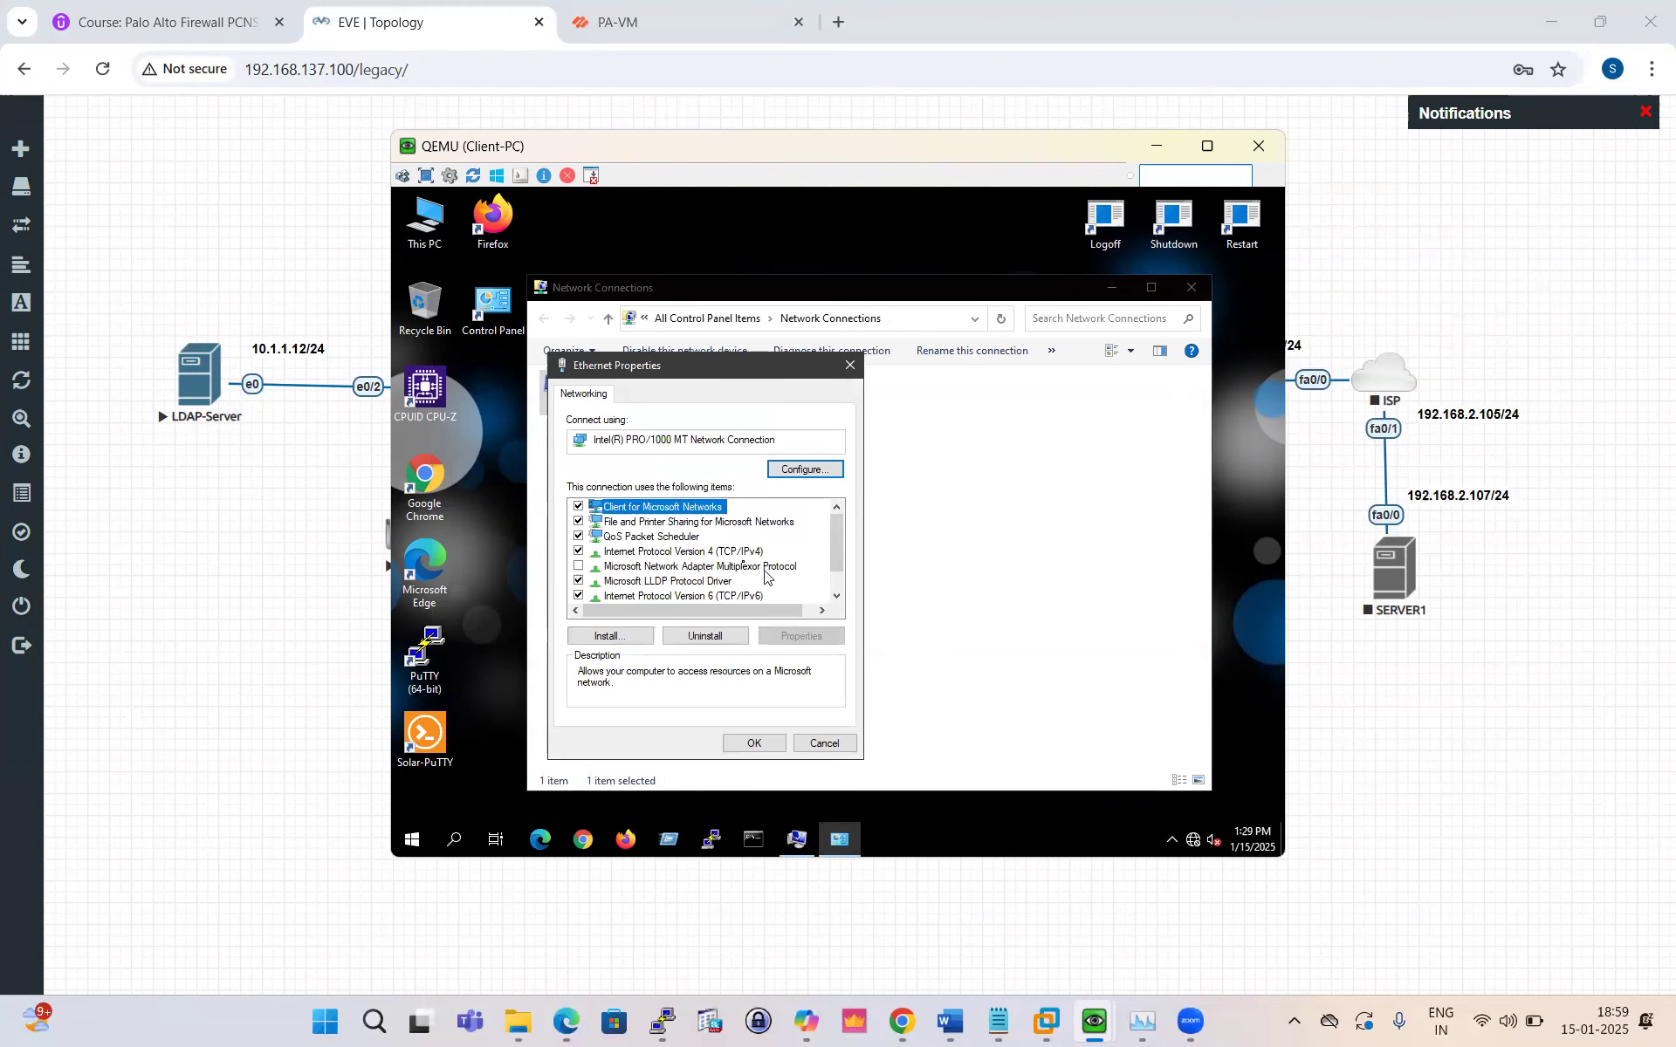
left_click(733, 552)
left_click(812, 638)
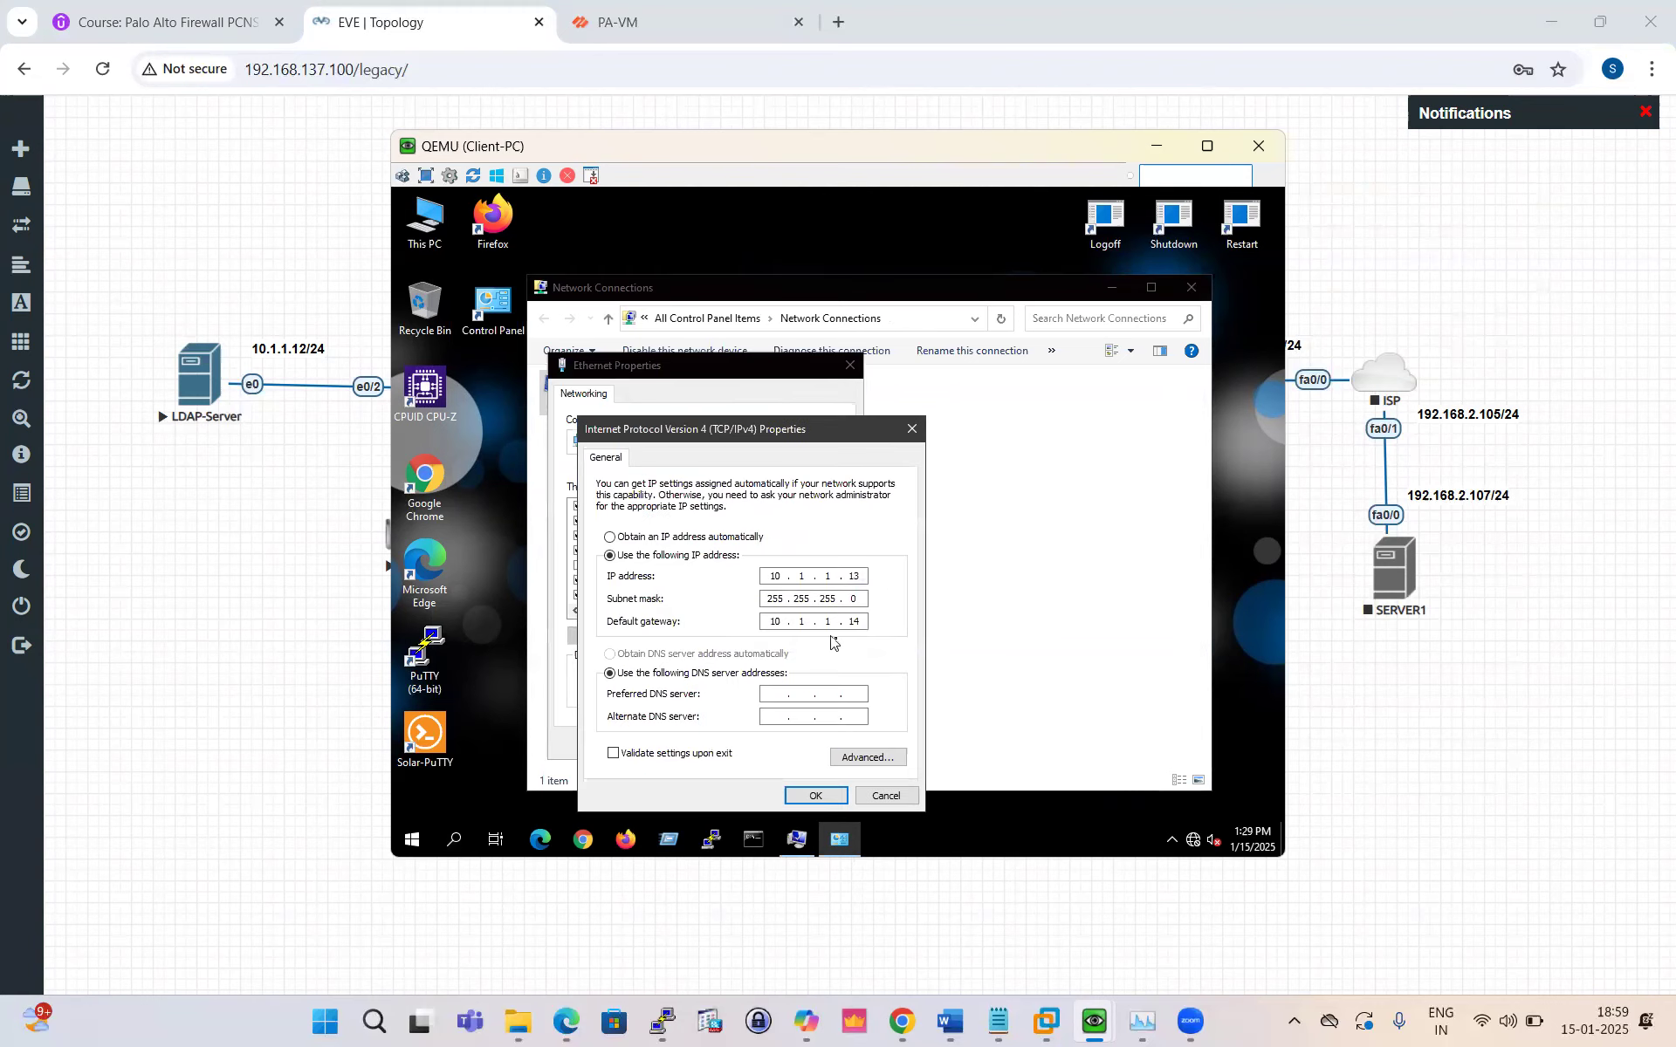
left_click(773, 698)
type("10 . 1 . 1 . 12")
left_click(815, 795)
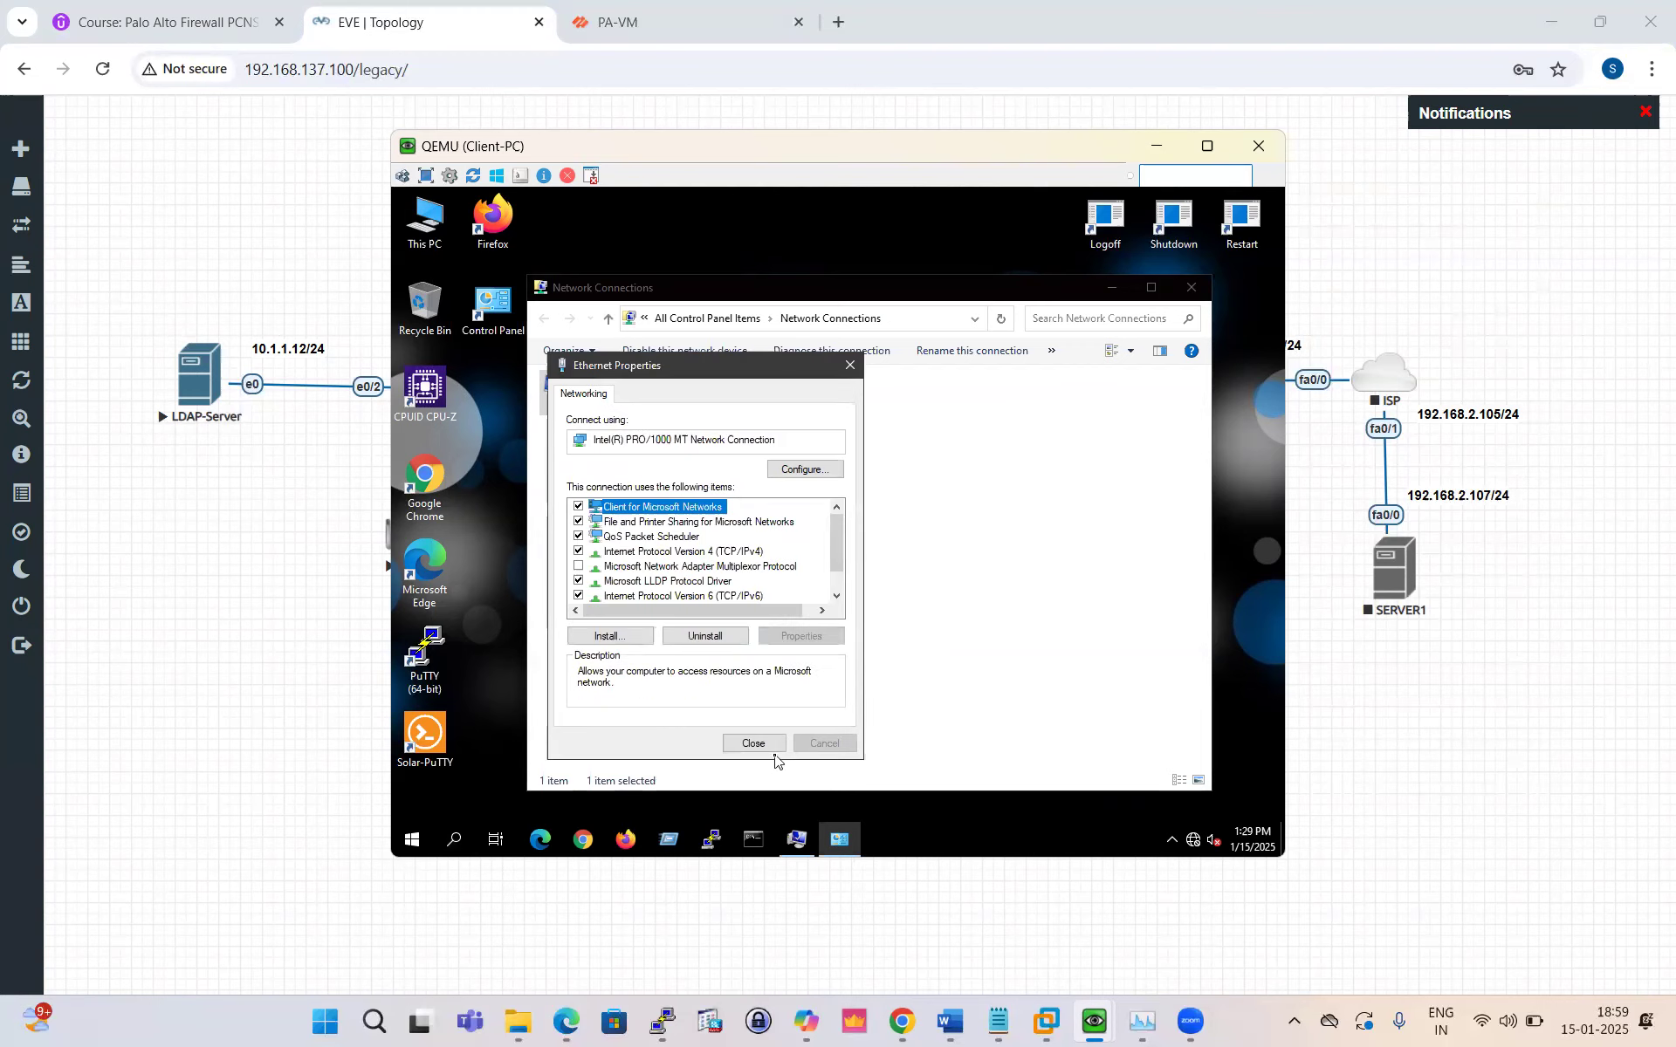
left_click(756, 745)
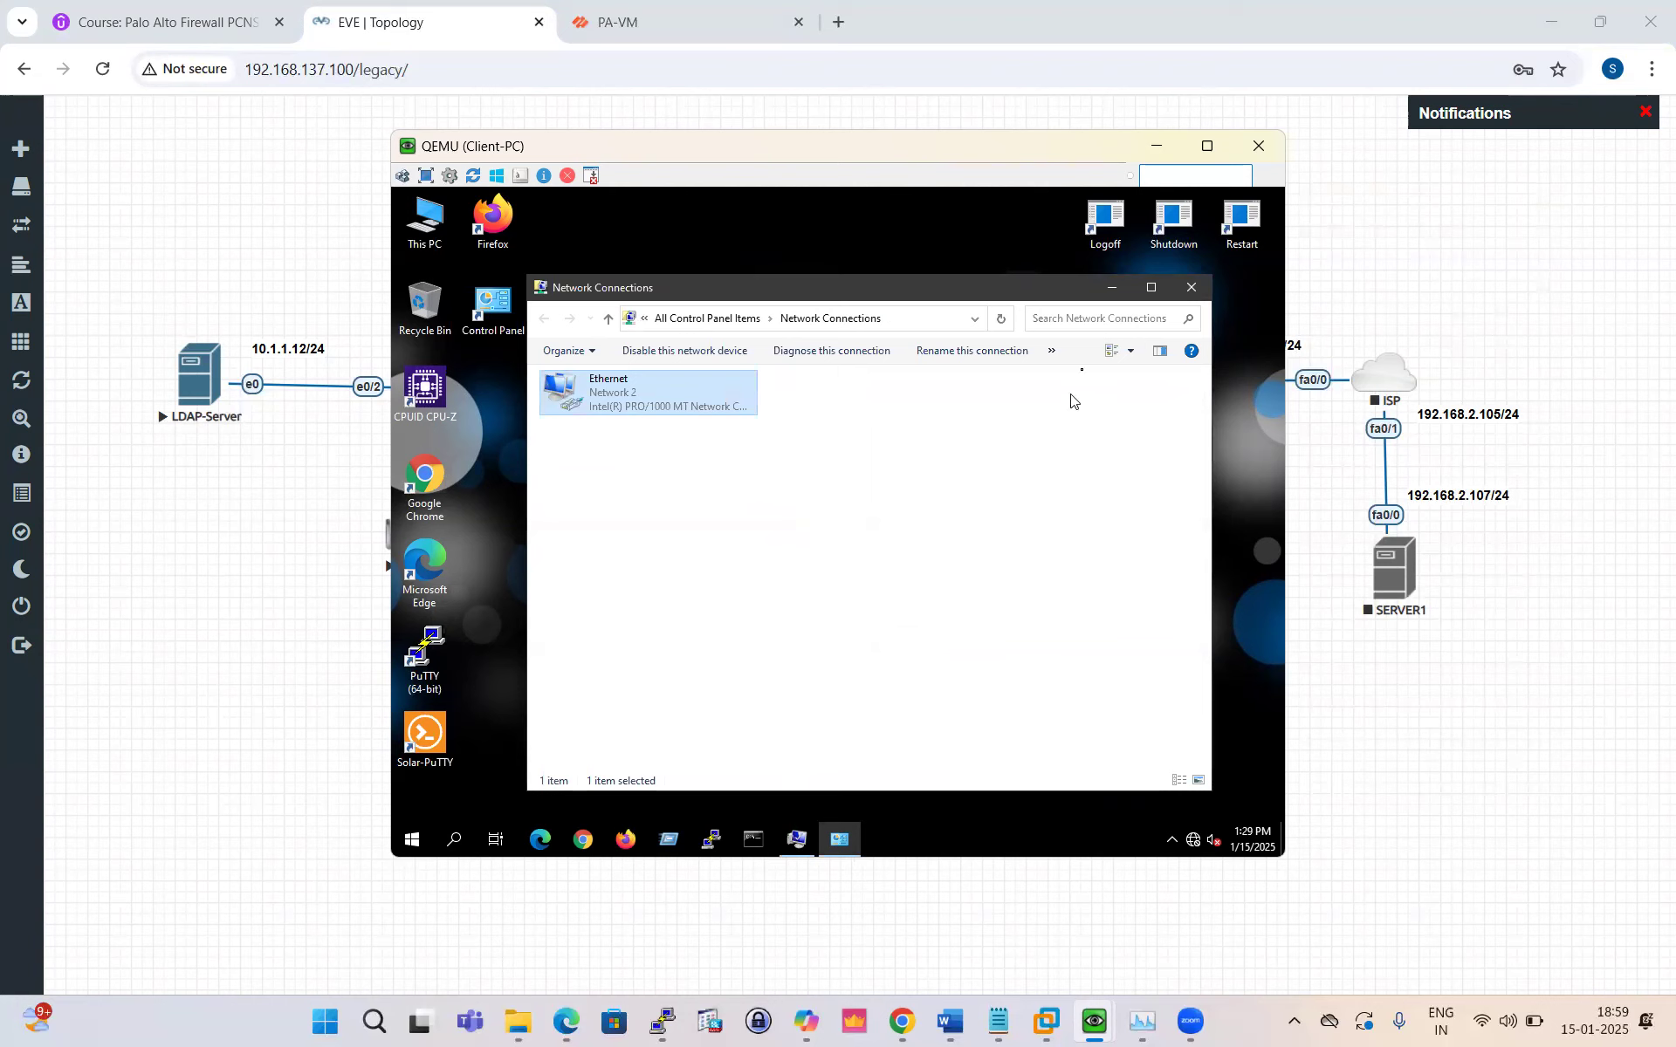
Step: Confirm the test.local domain join with the Administrator account and its password
left_click(1114, 290)
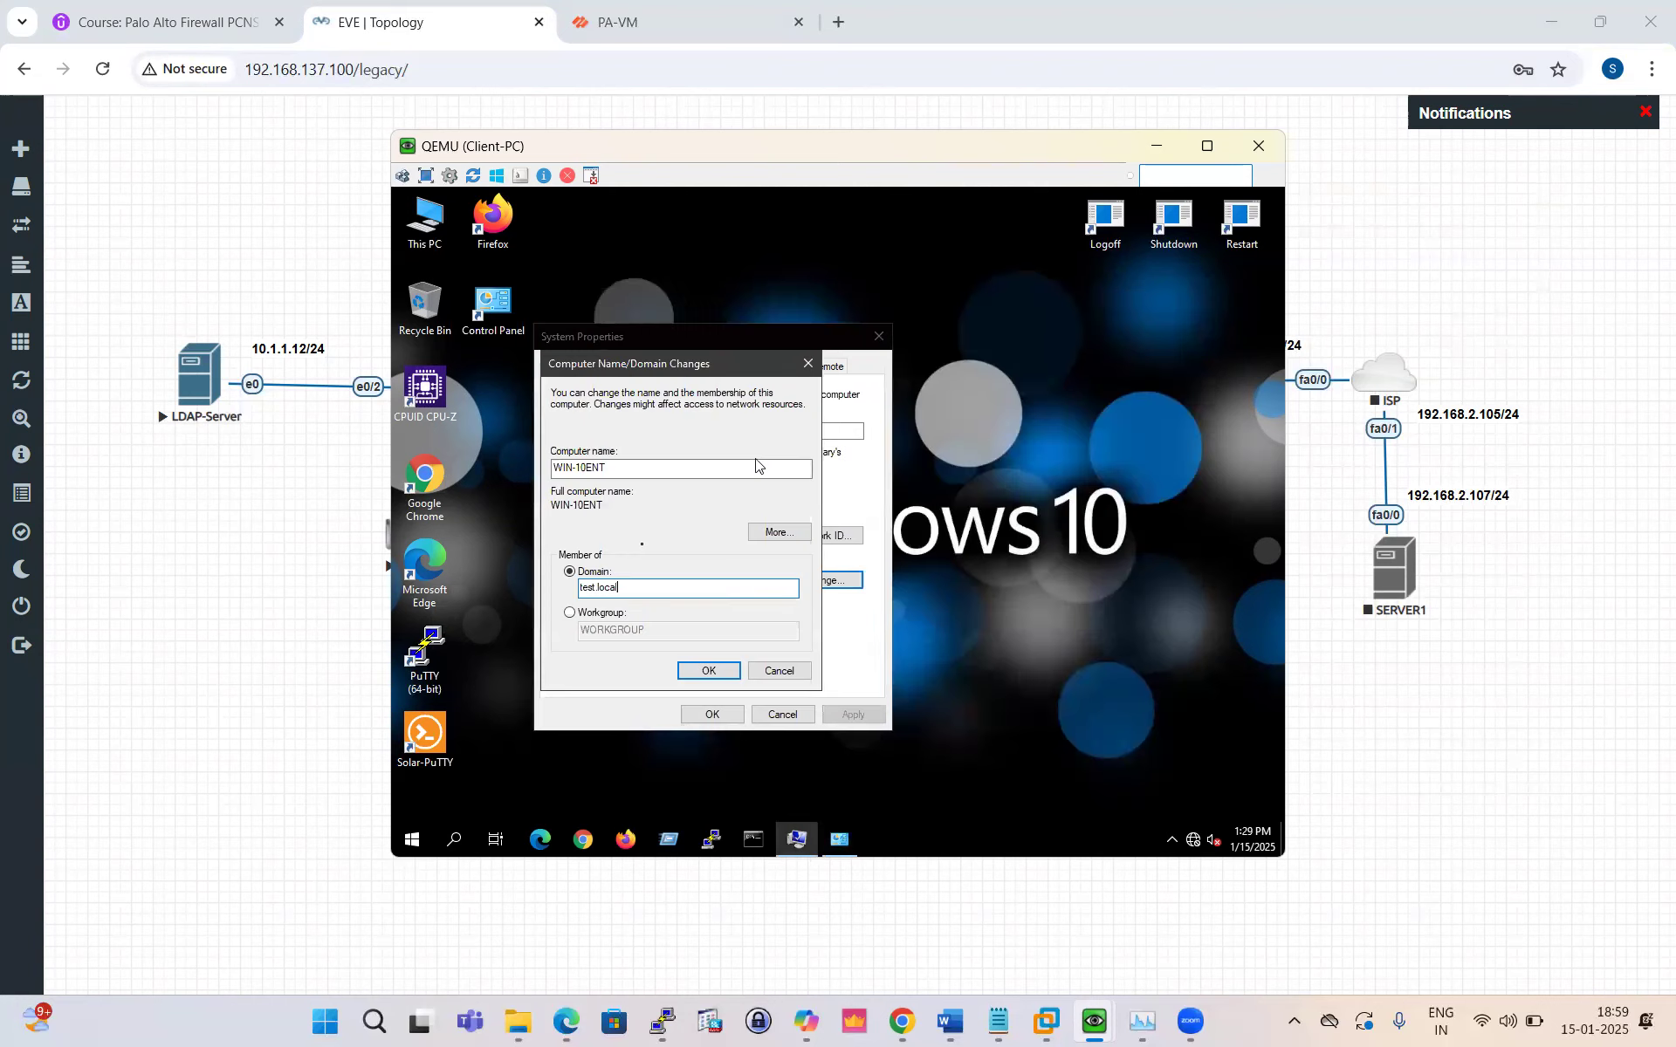
left_click(712, 672)
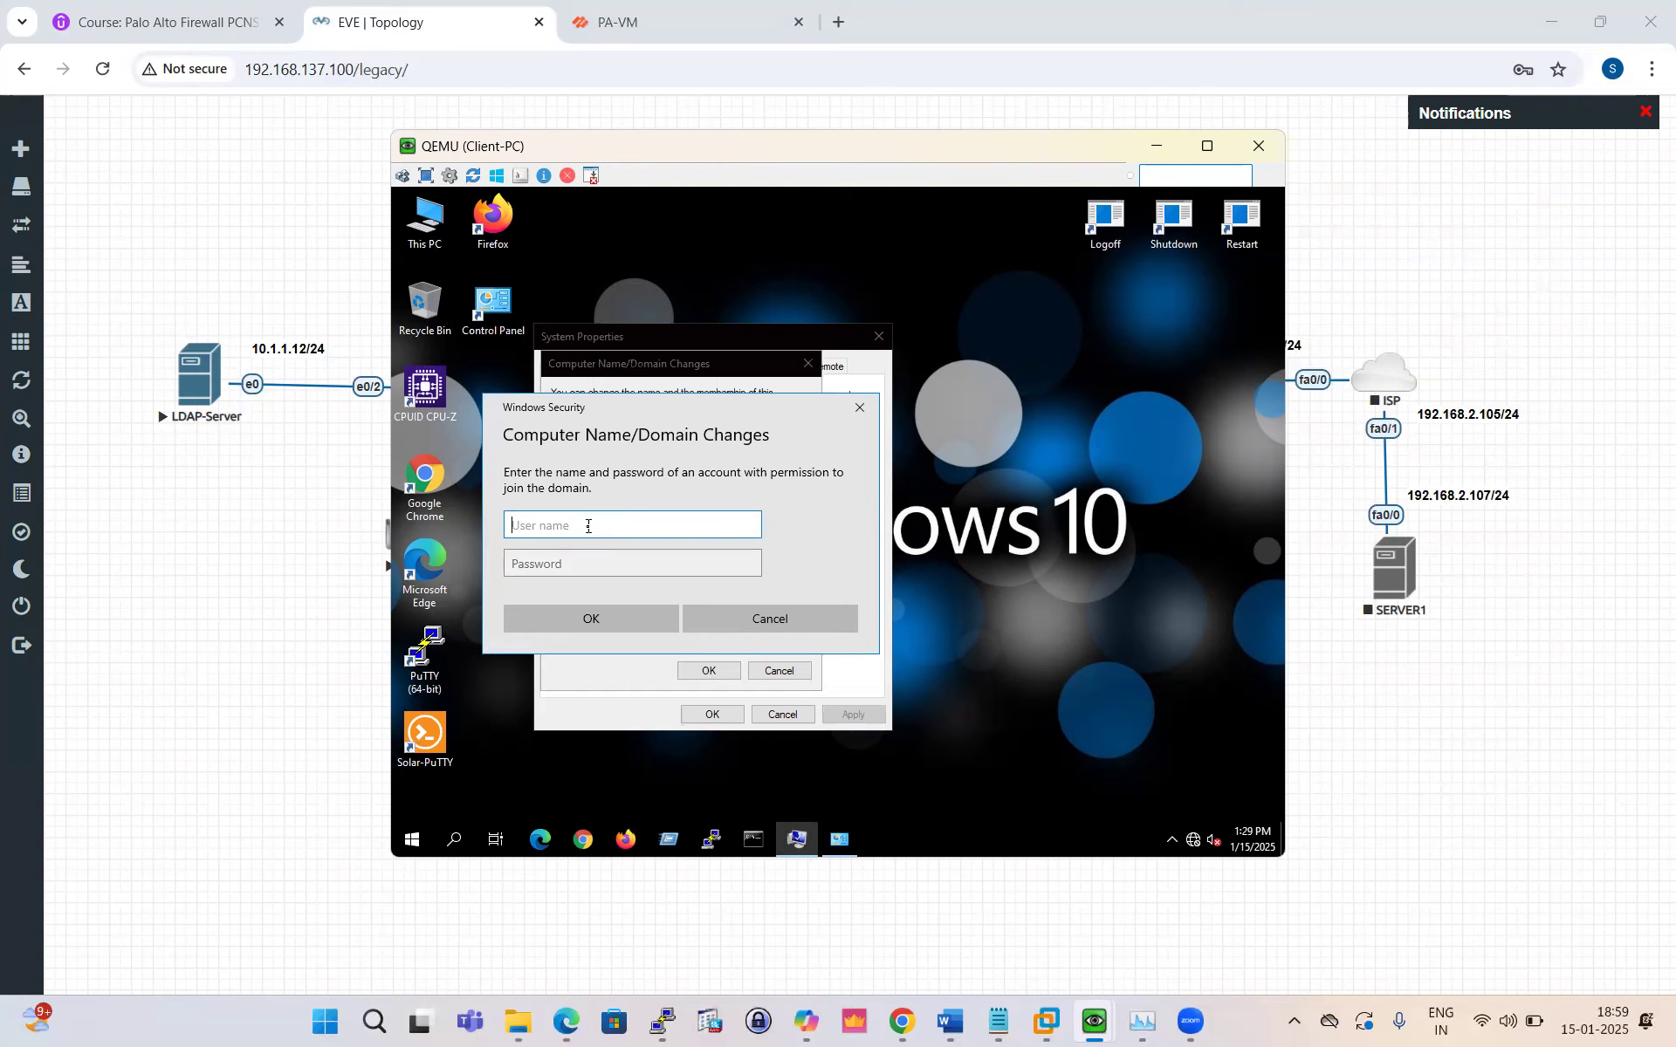
type("Administrator")
left_click(612, 560)
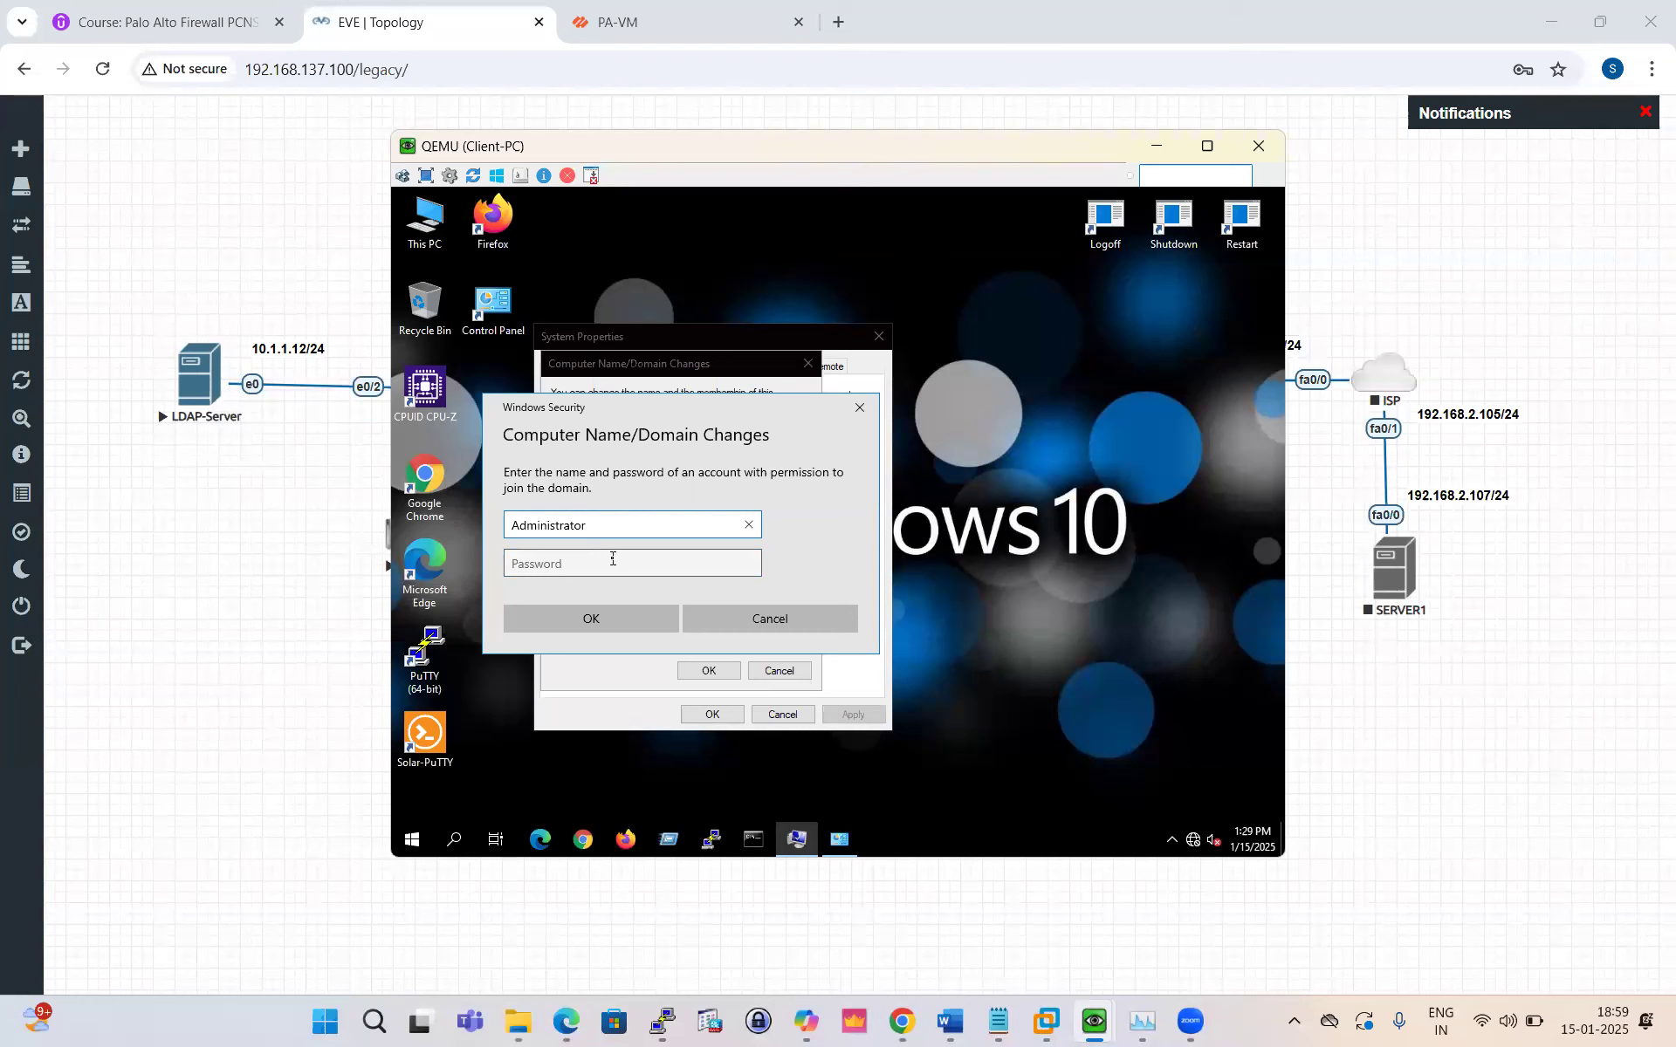
left_click(613, 560)
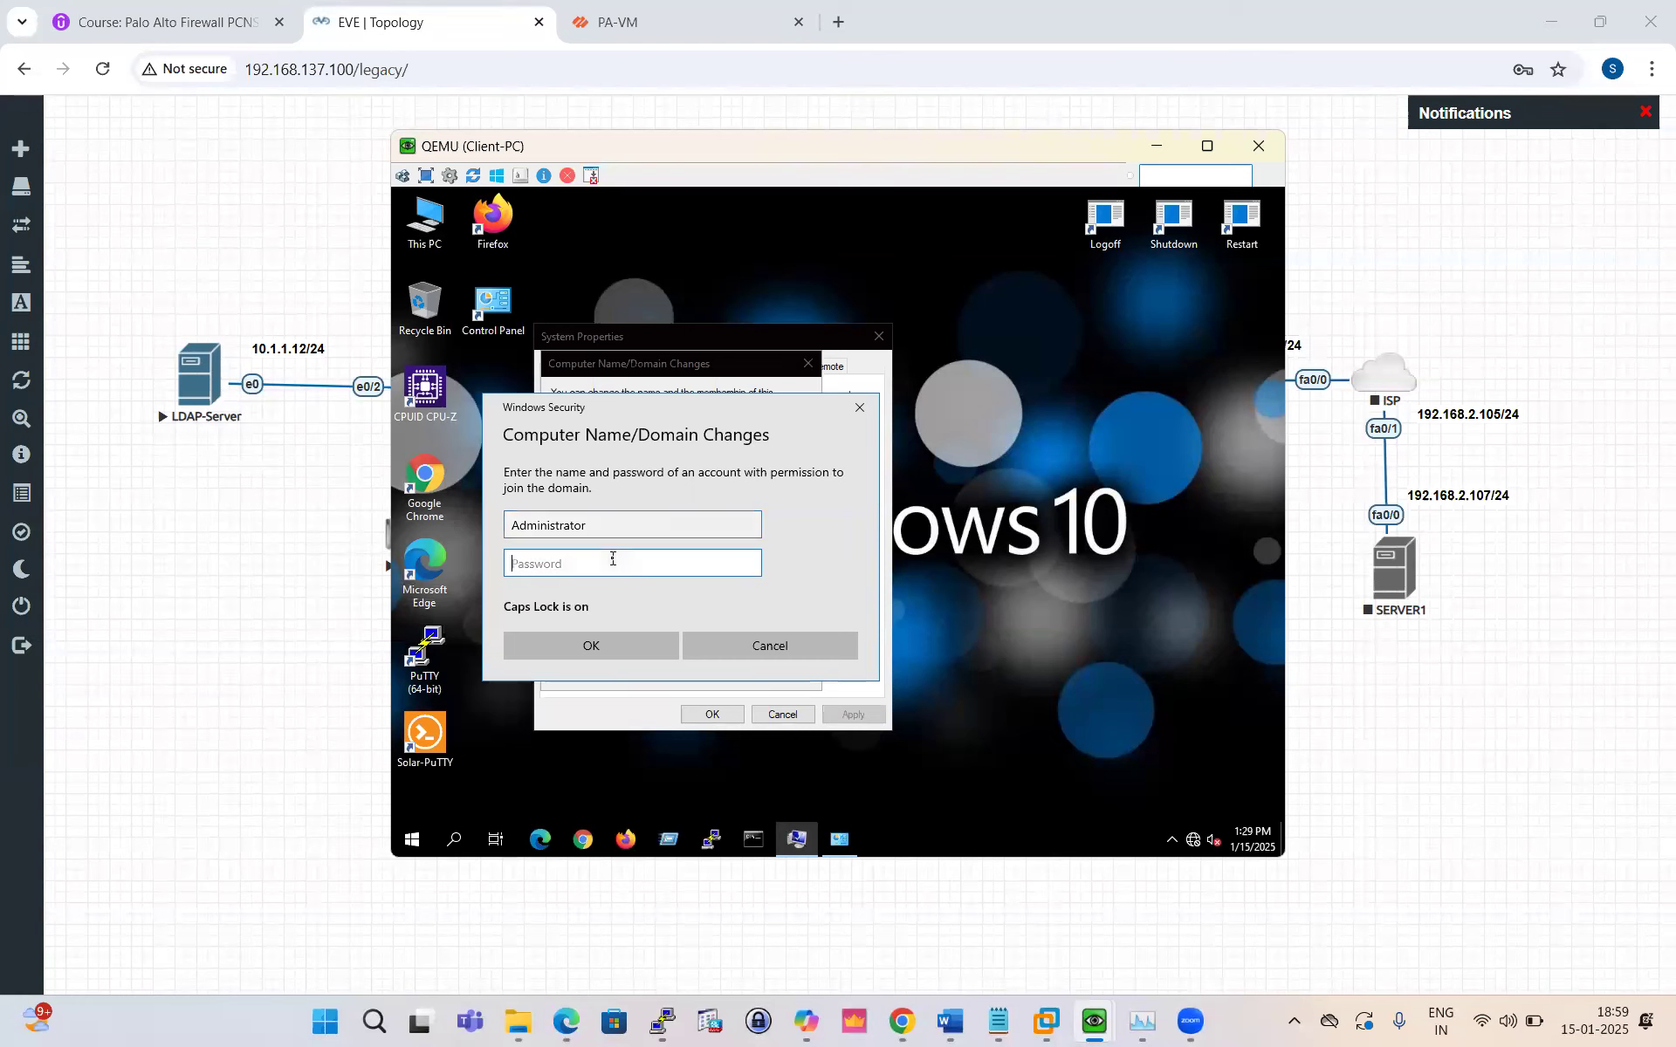
type("•••••••")
left_click(608, 622)
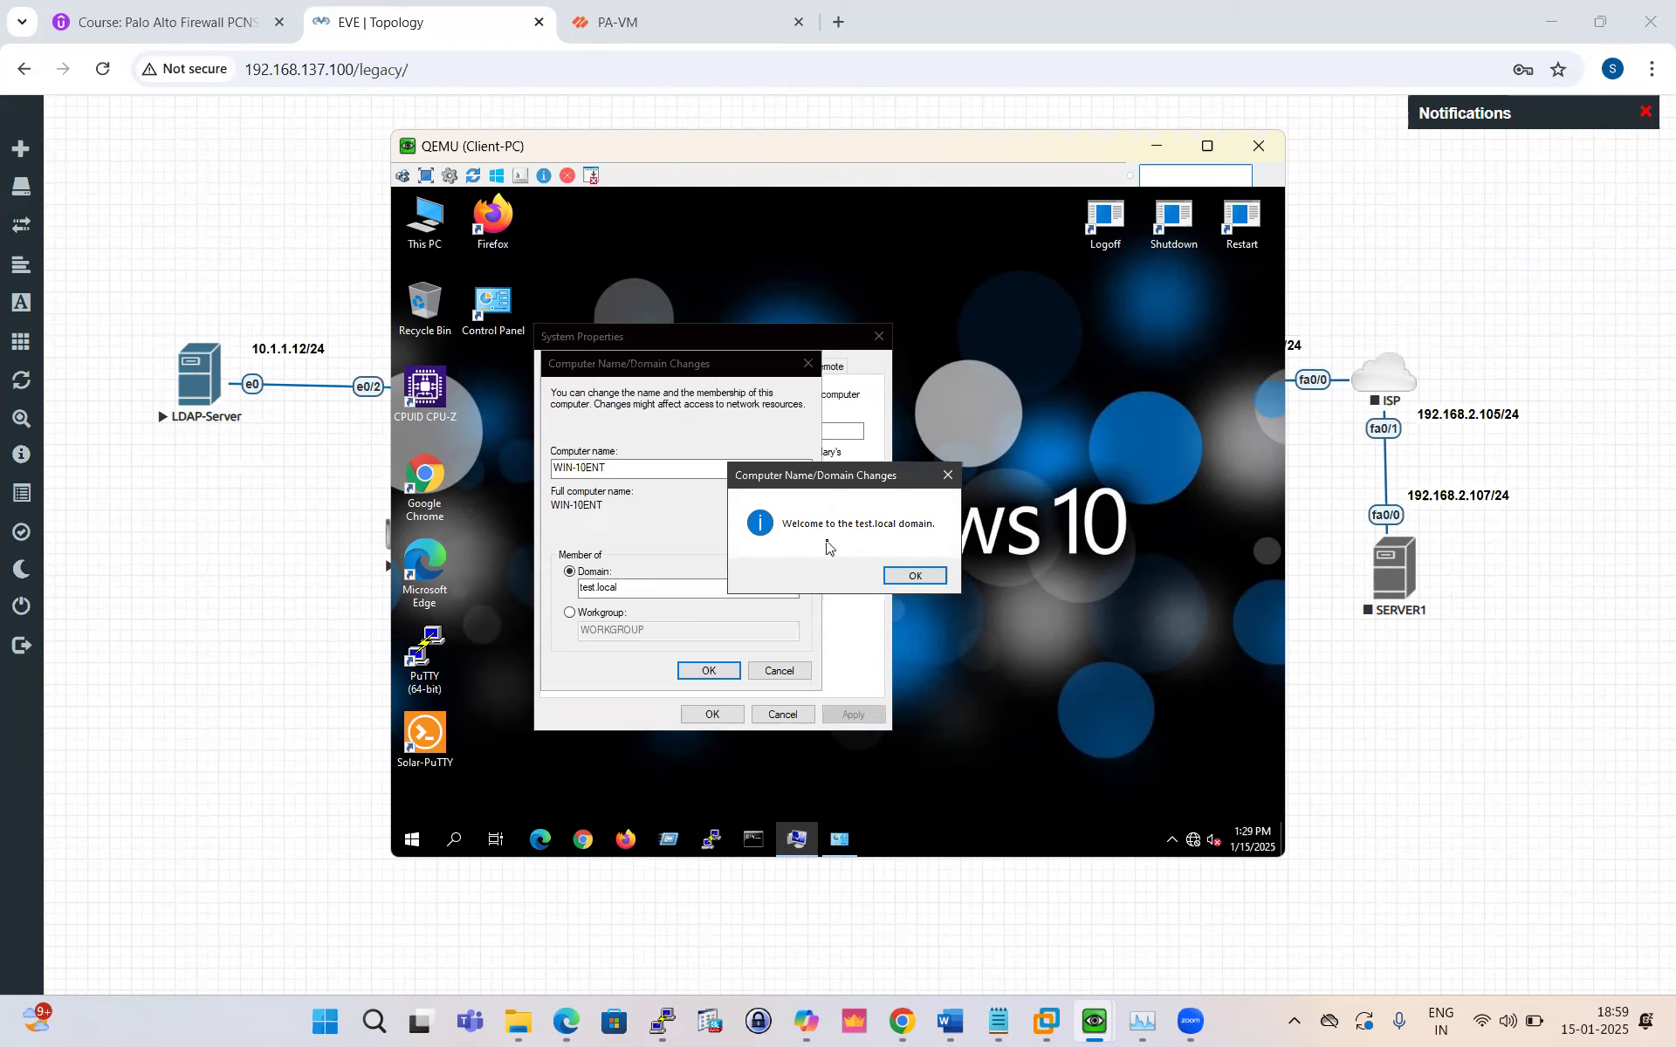
Step: Acknowledge the welcome and restart messages, close System Properties, and restart now
left_click(924, 575)
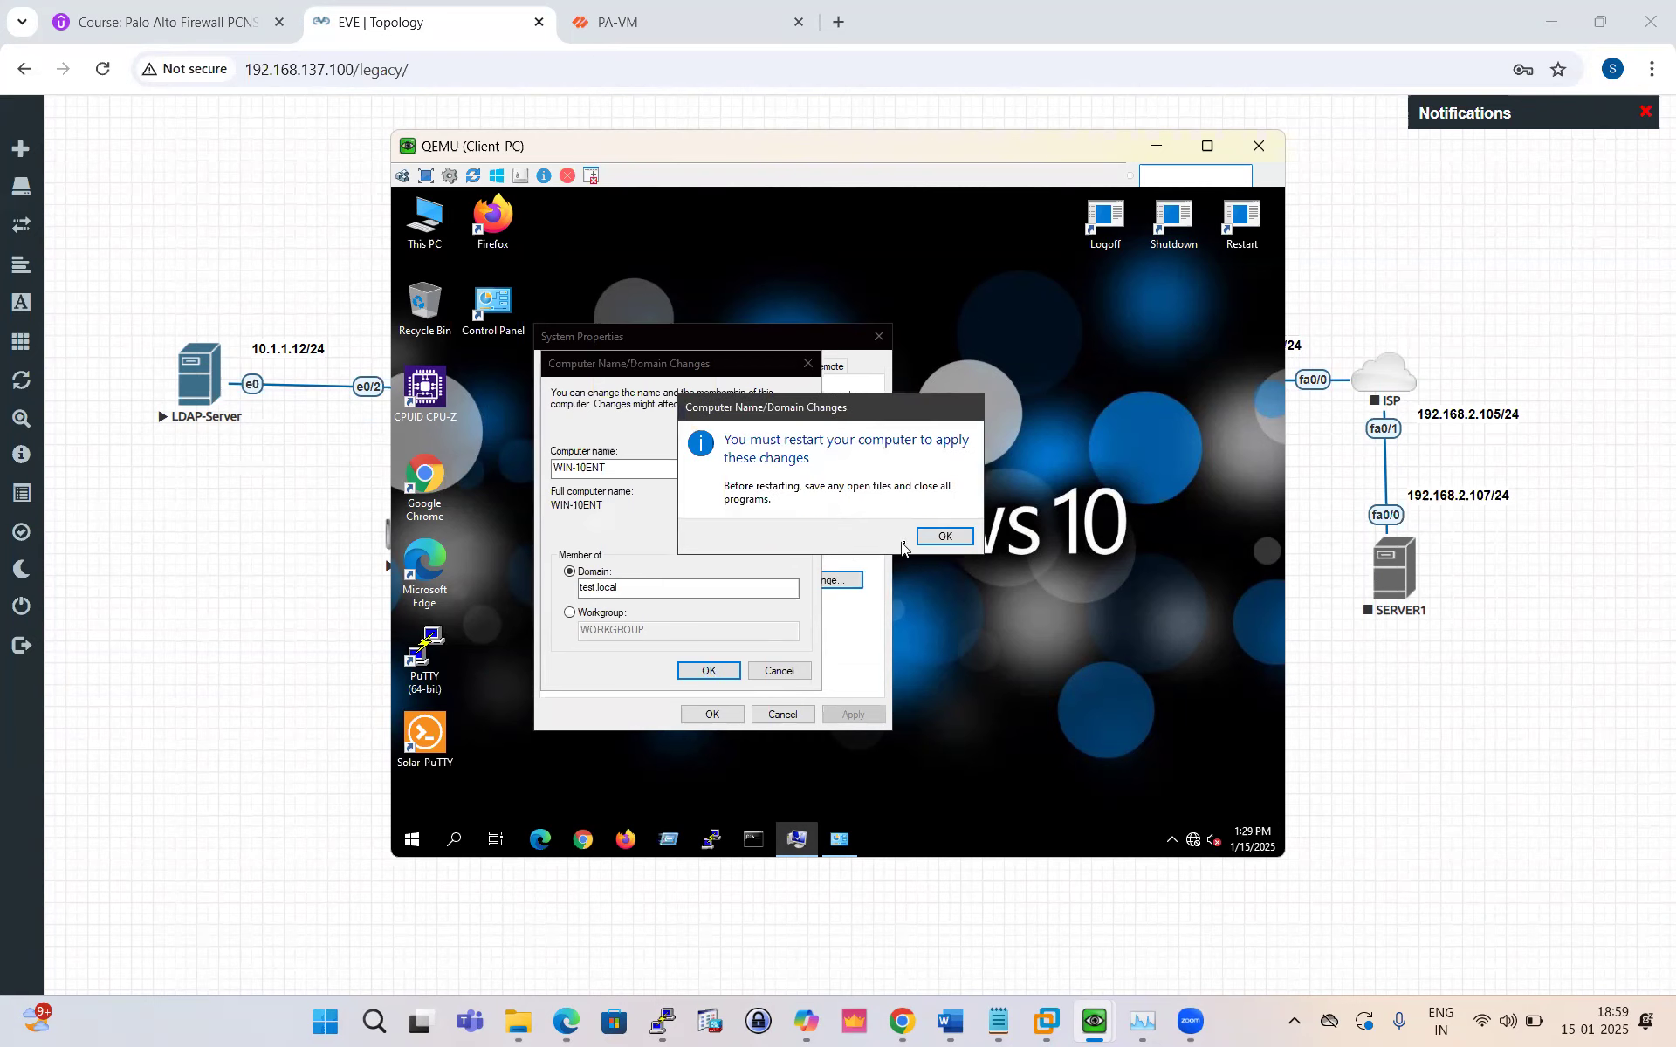
left_click(945, 537)
left_click(700, 719)
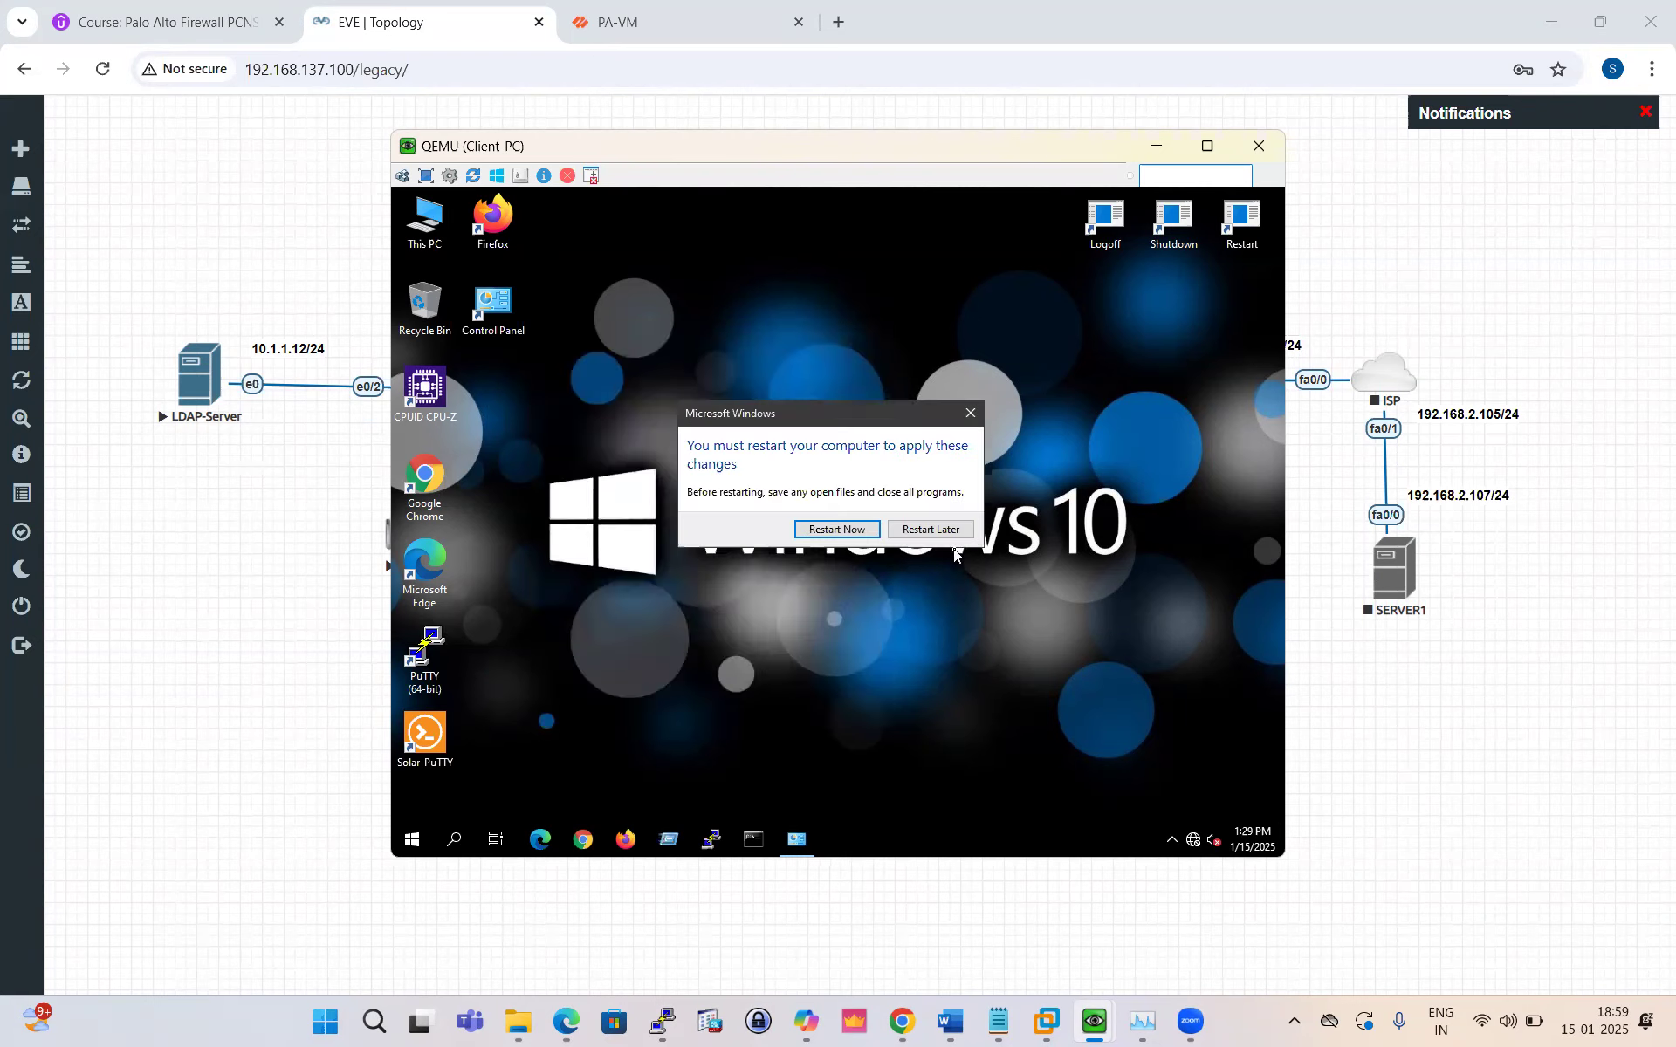
left_click(823, 529)
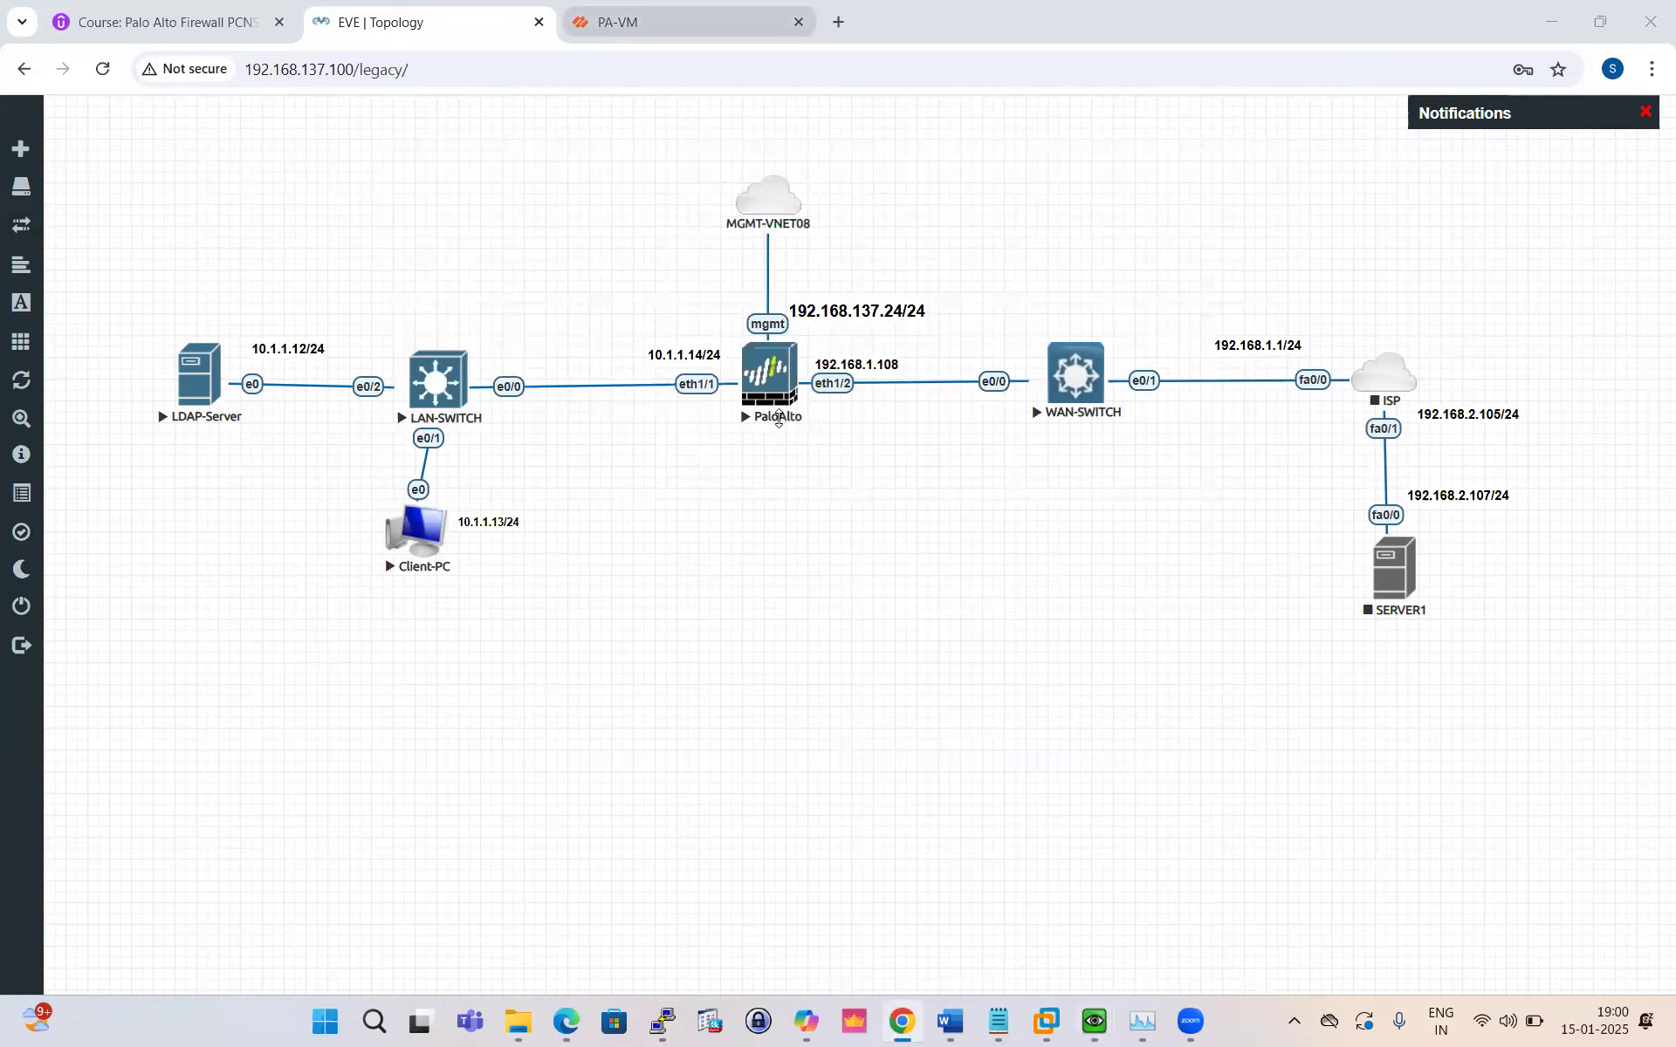
Step: Return to the PA-VM firewall page, dismiss the commit status, and show Policies > Security
left_click(612, 26)
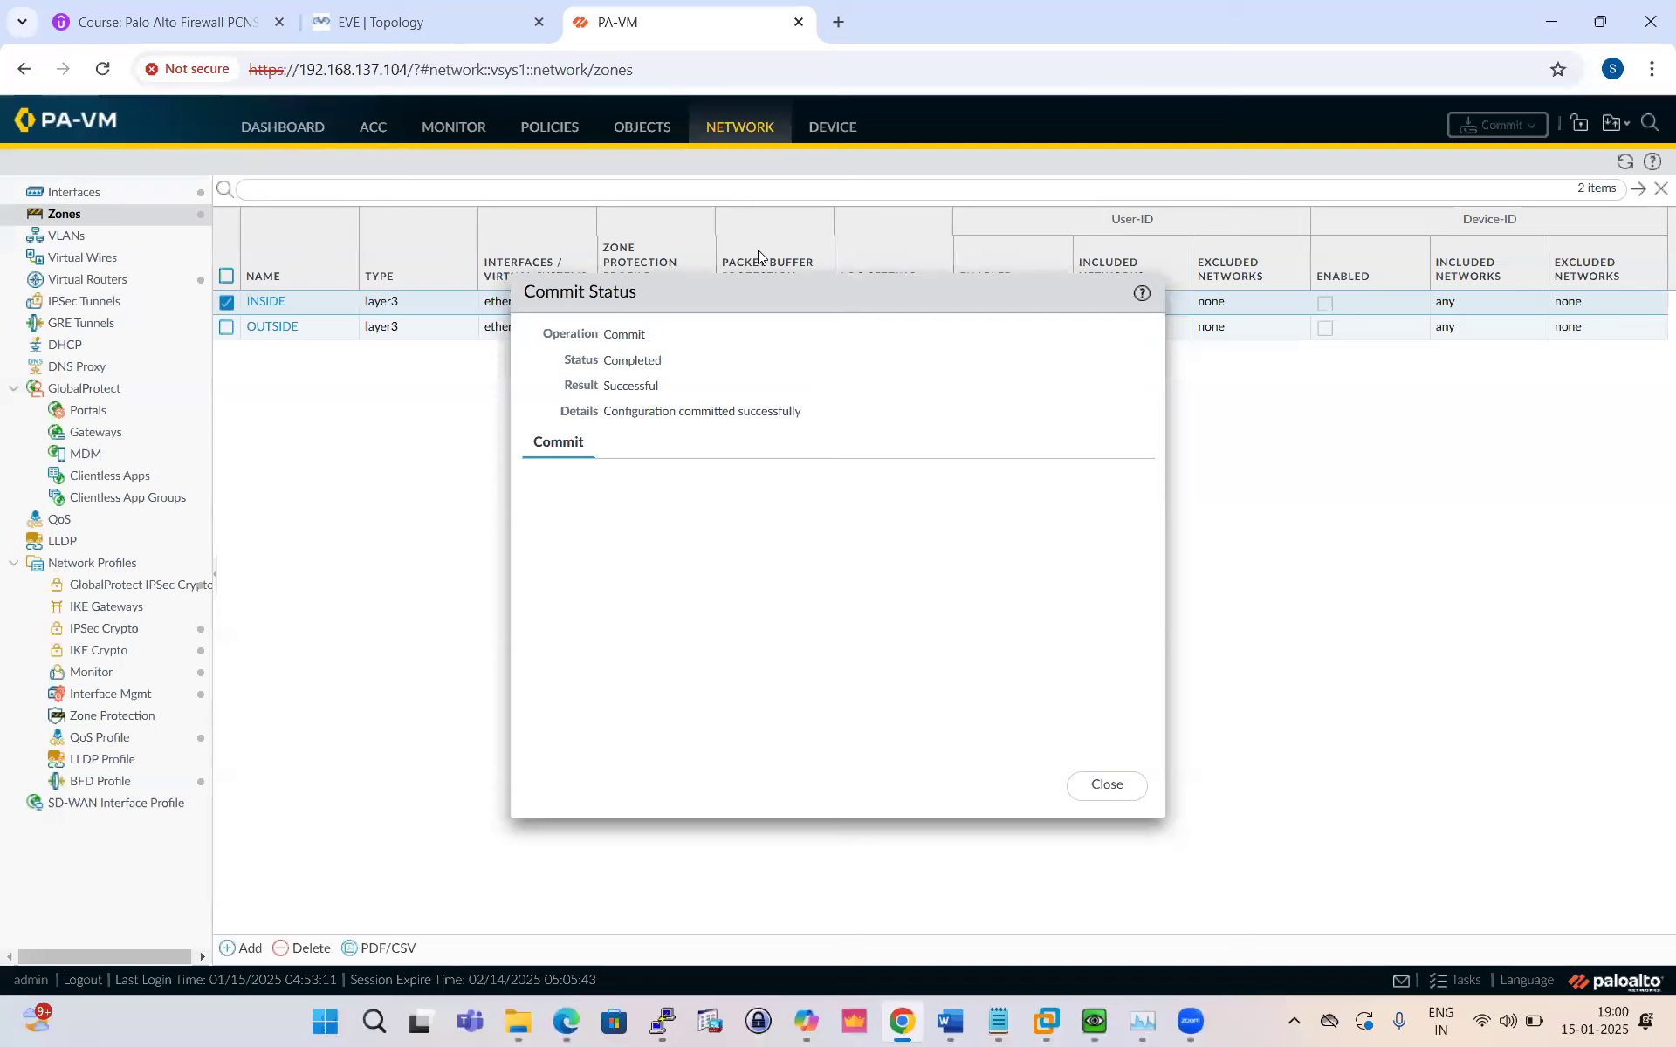
left_click(1106, 785)
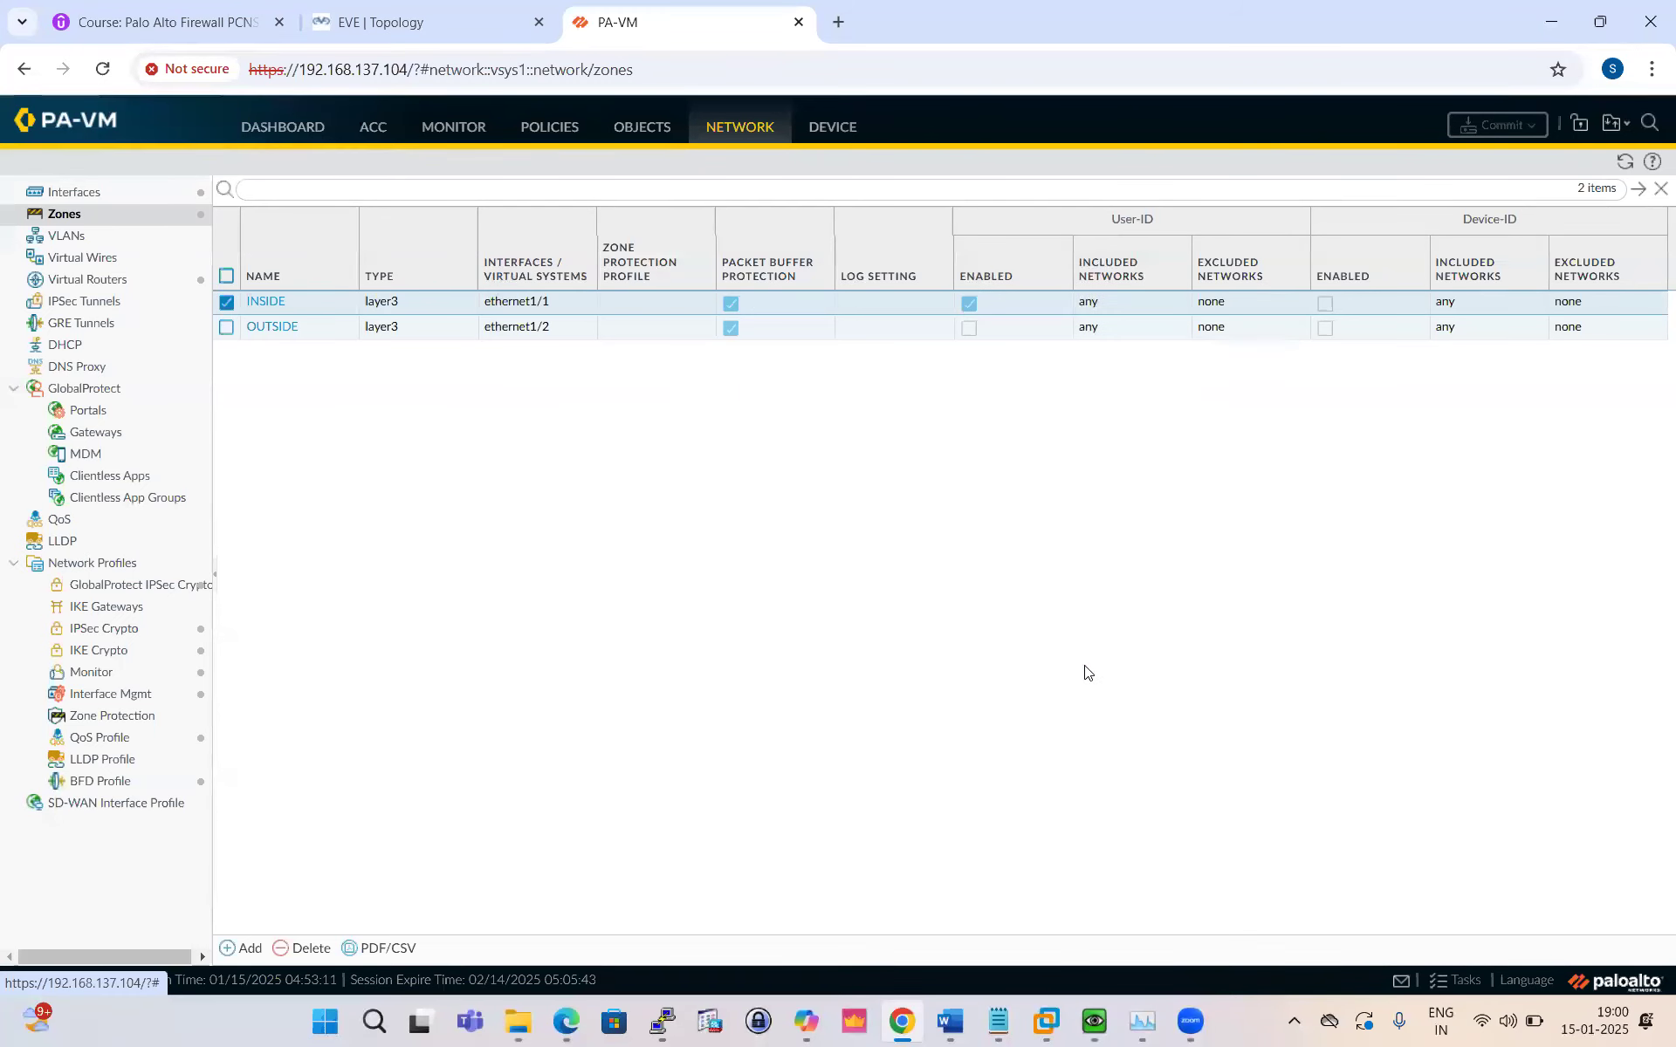
left_click(542, 129)
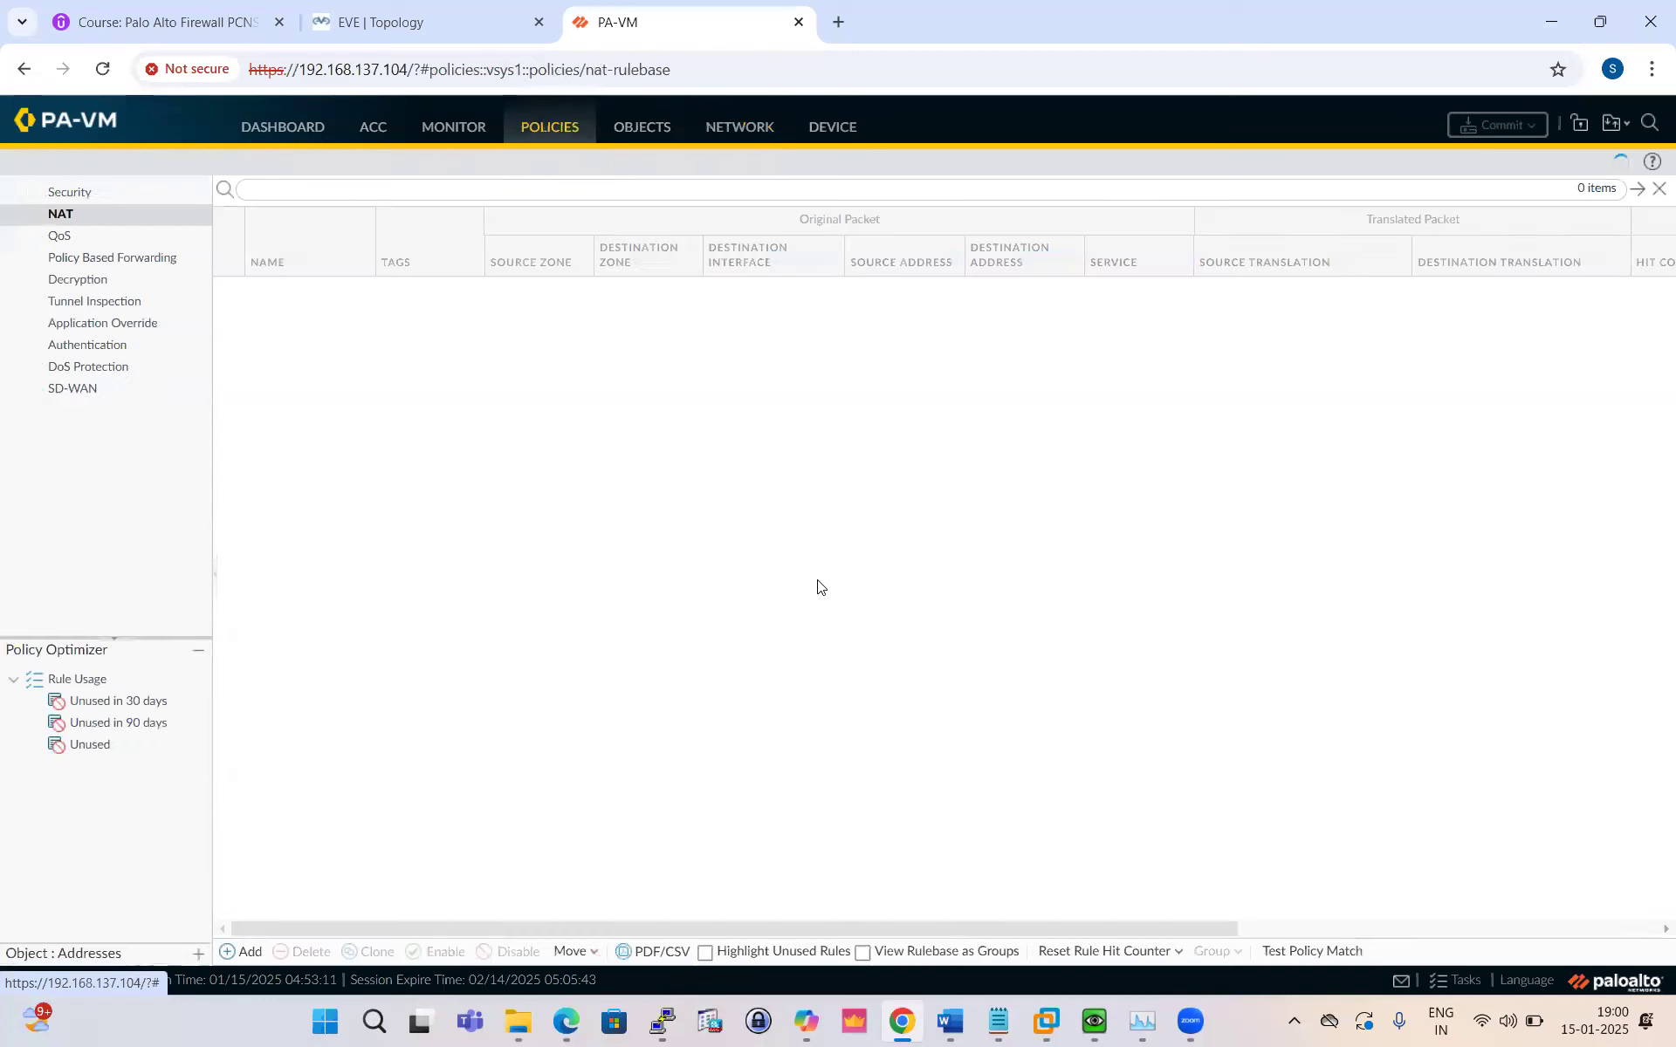
left_click(84, 195)
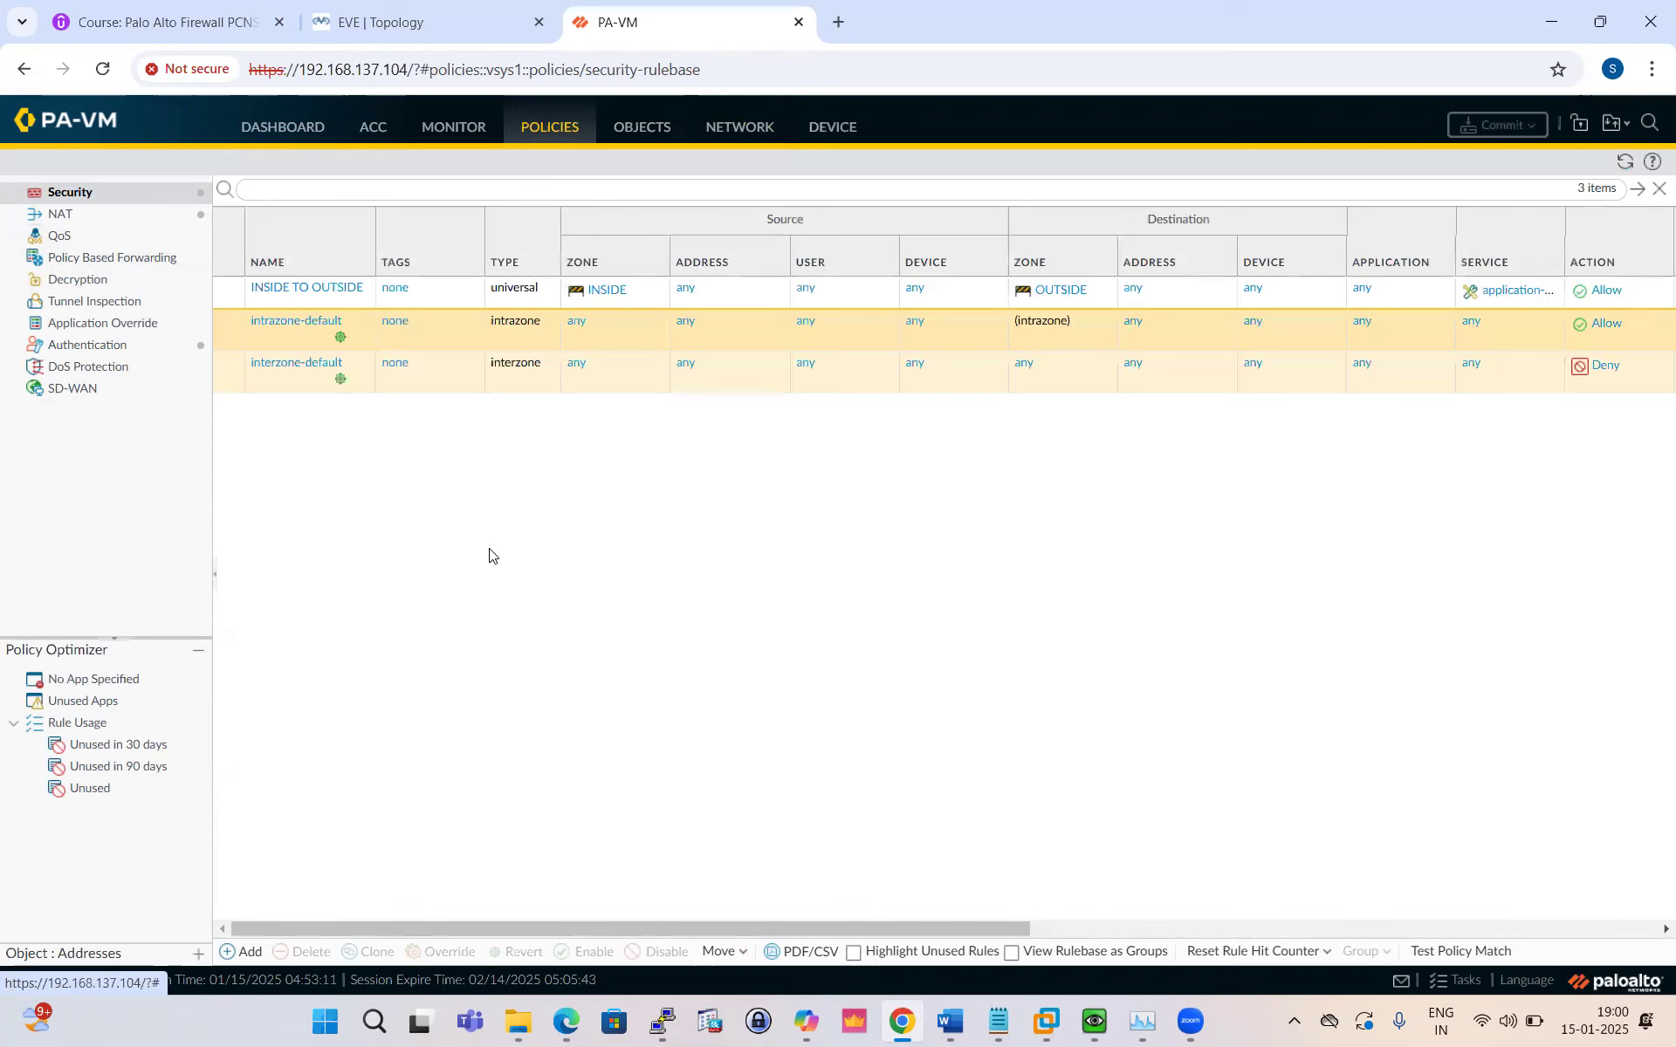
Step: Add a new security rule named SAL-Team
left_click(248, 952)
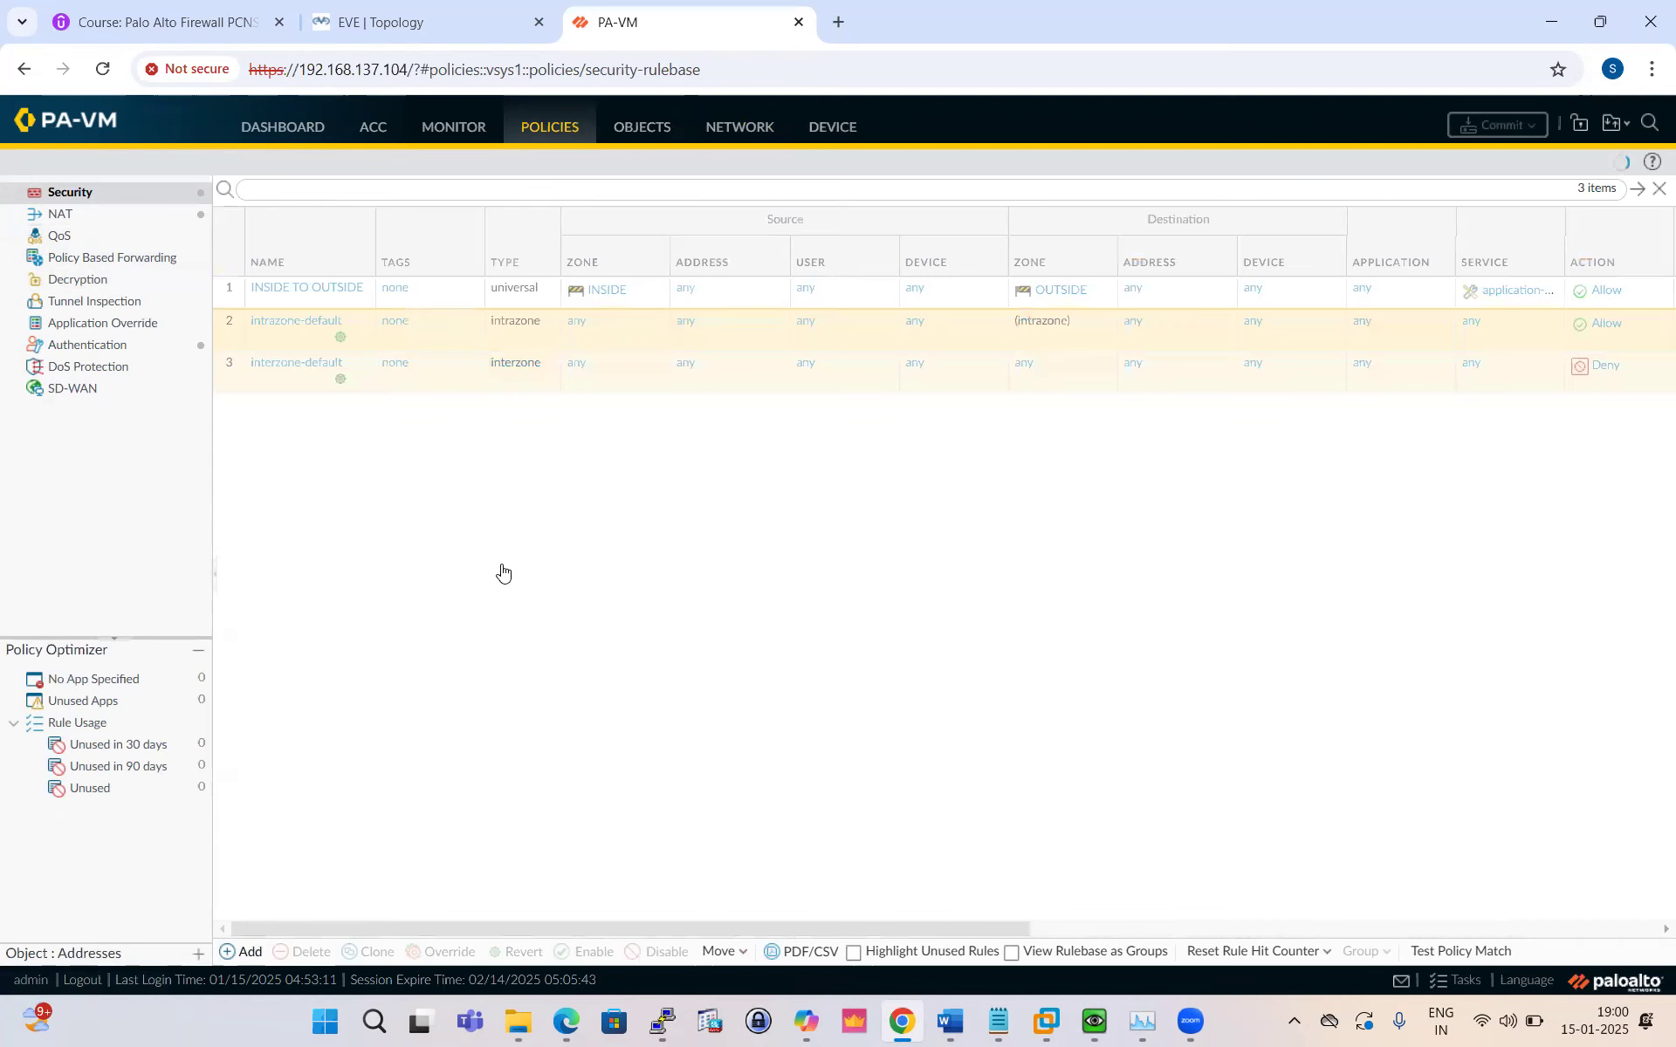
left_click(438, 438)
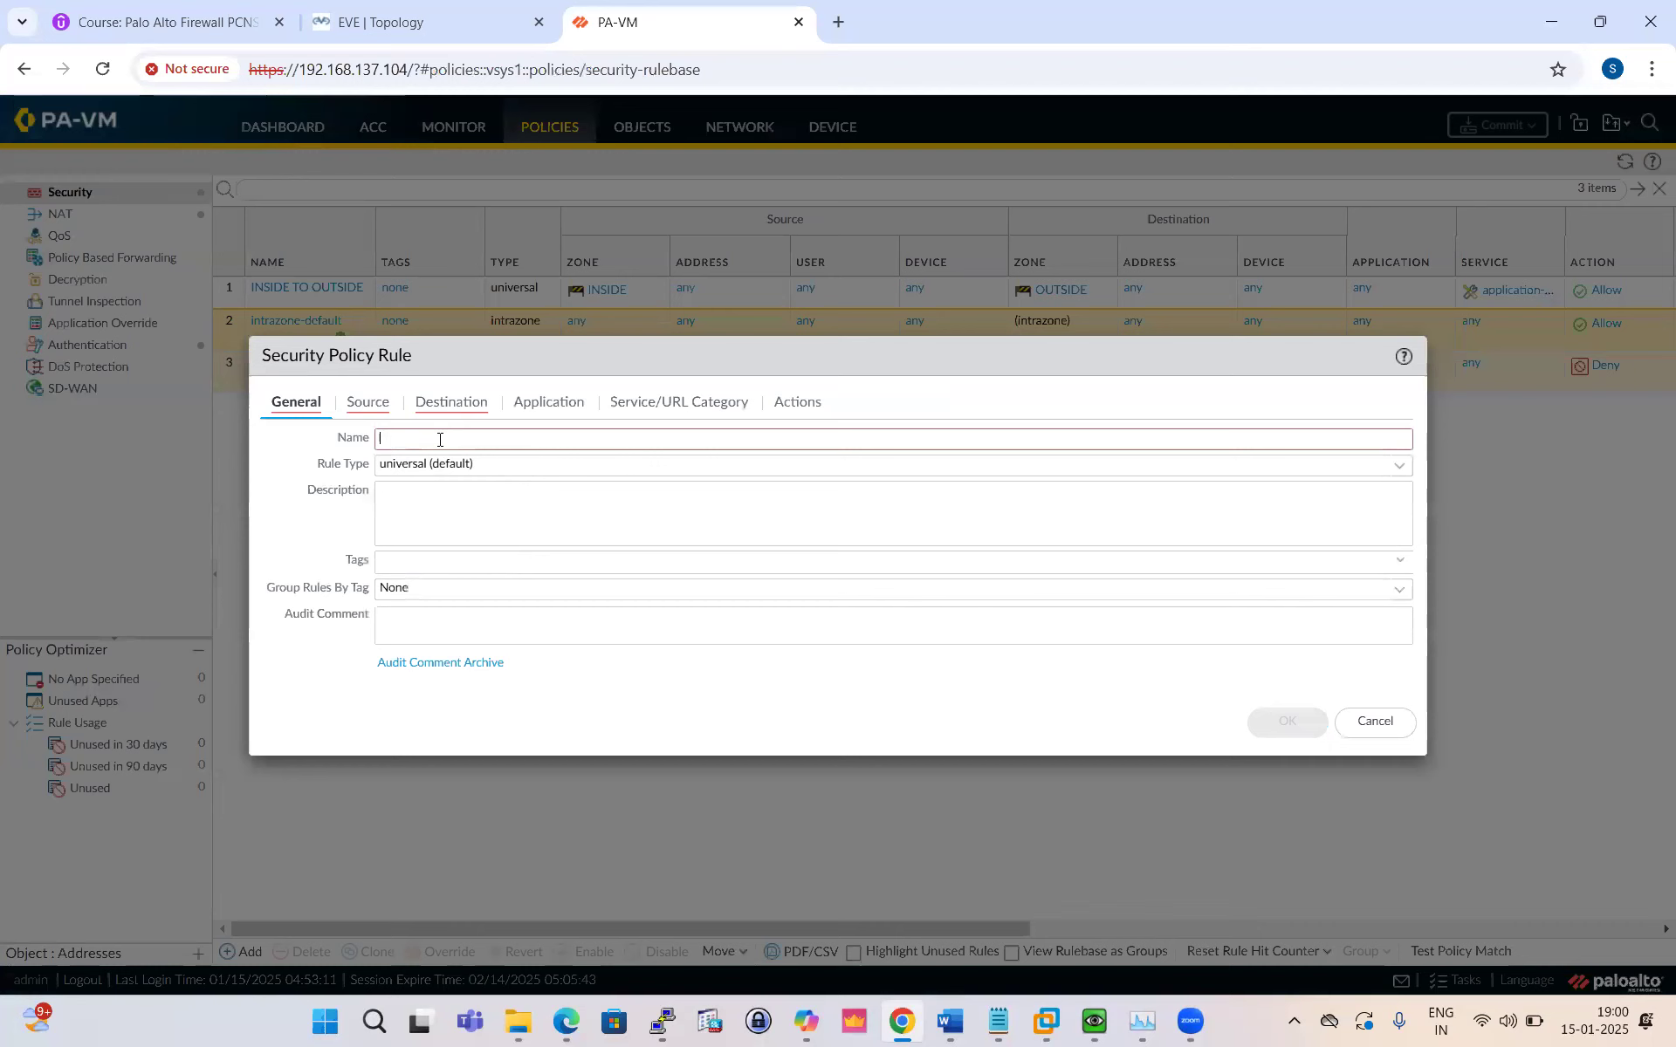
type("SA")
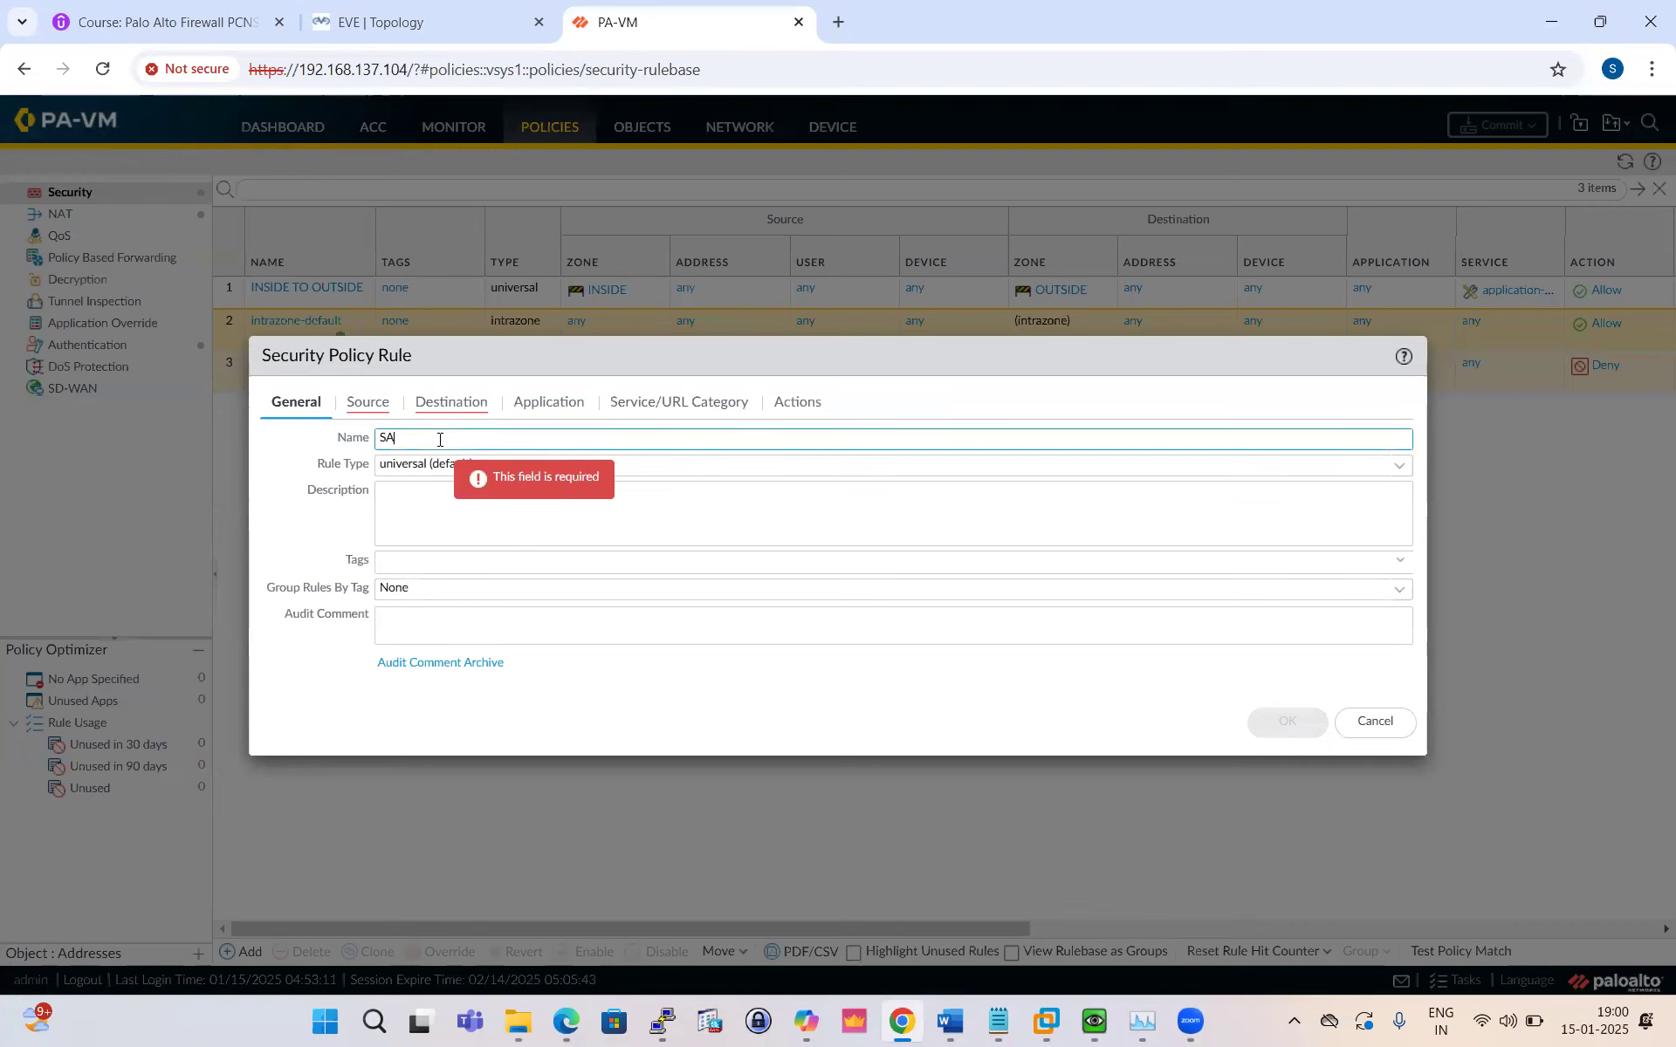
type("L-")
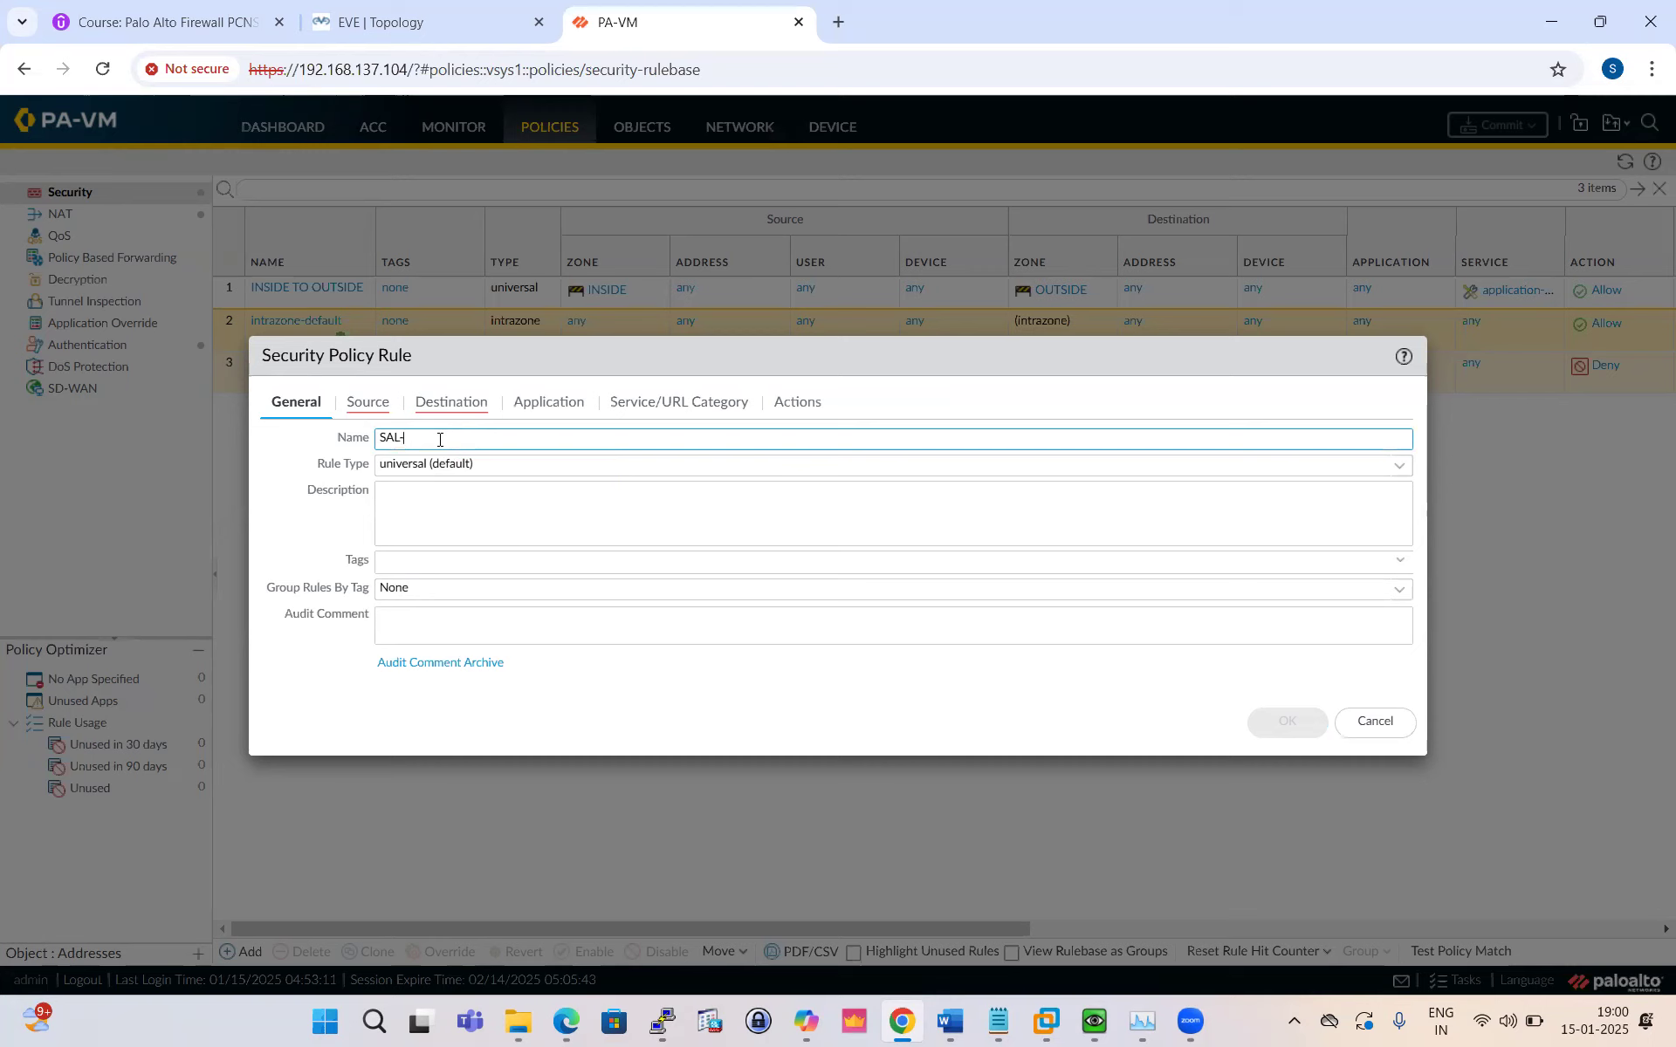
type("Team")
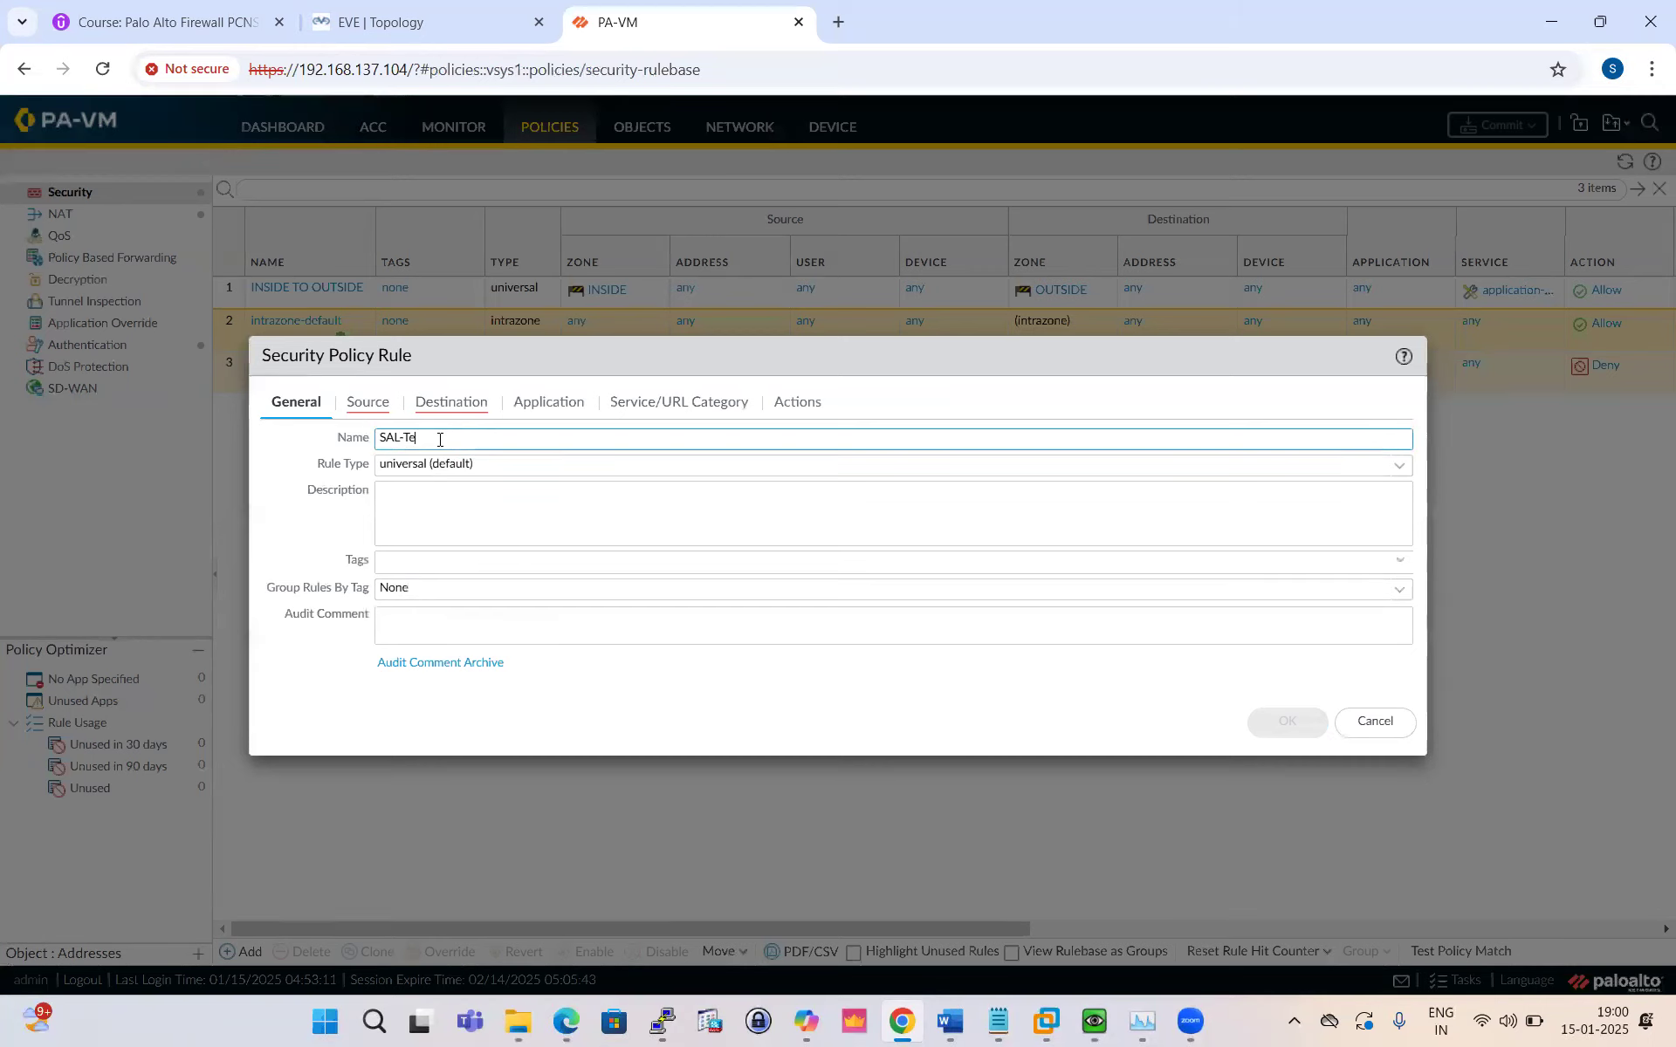
left_click(365, 405)
Step: Set the rule's source zone to INSIDE and source user to test\sal
left_click(288, 671)
left_click(333, 519)
left_click(864, 670)
left_click(940, 545)
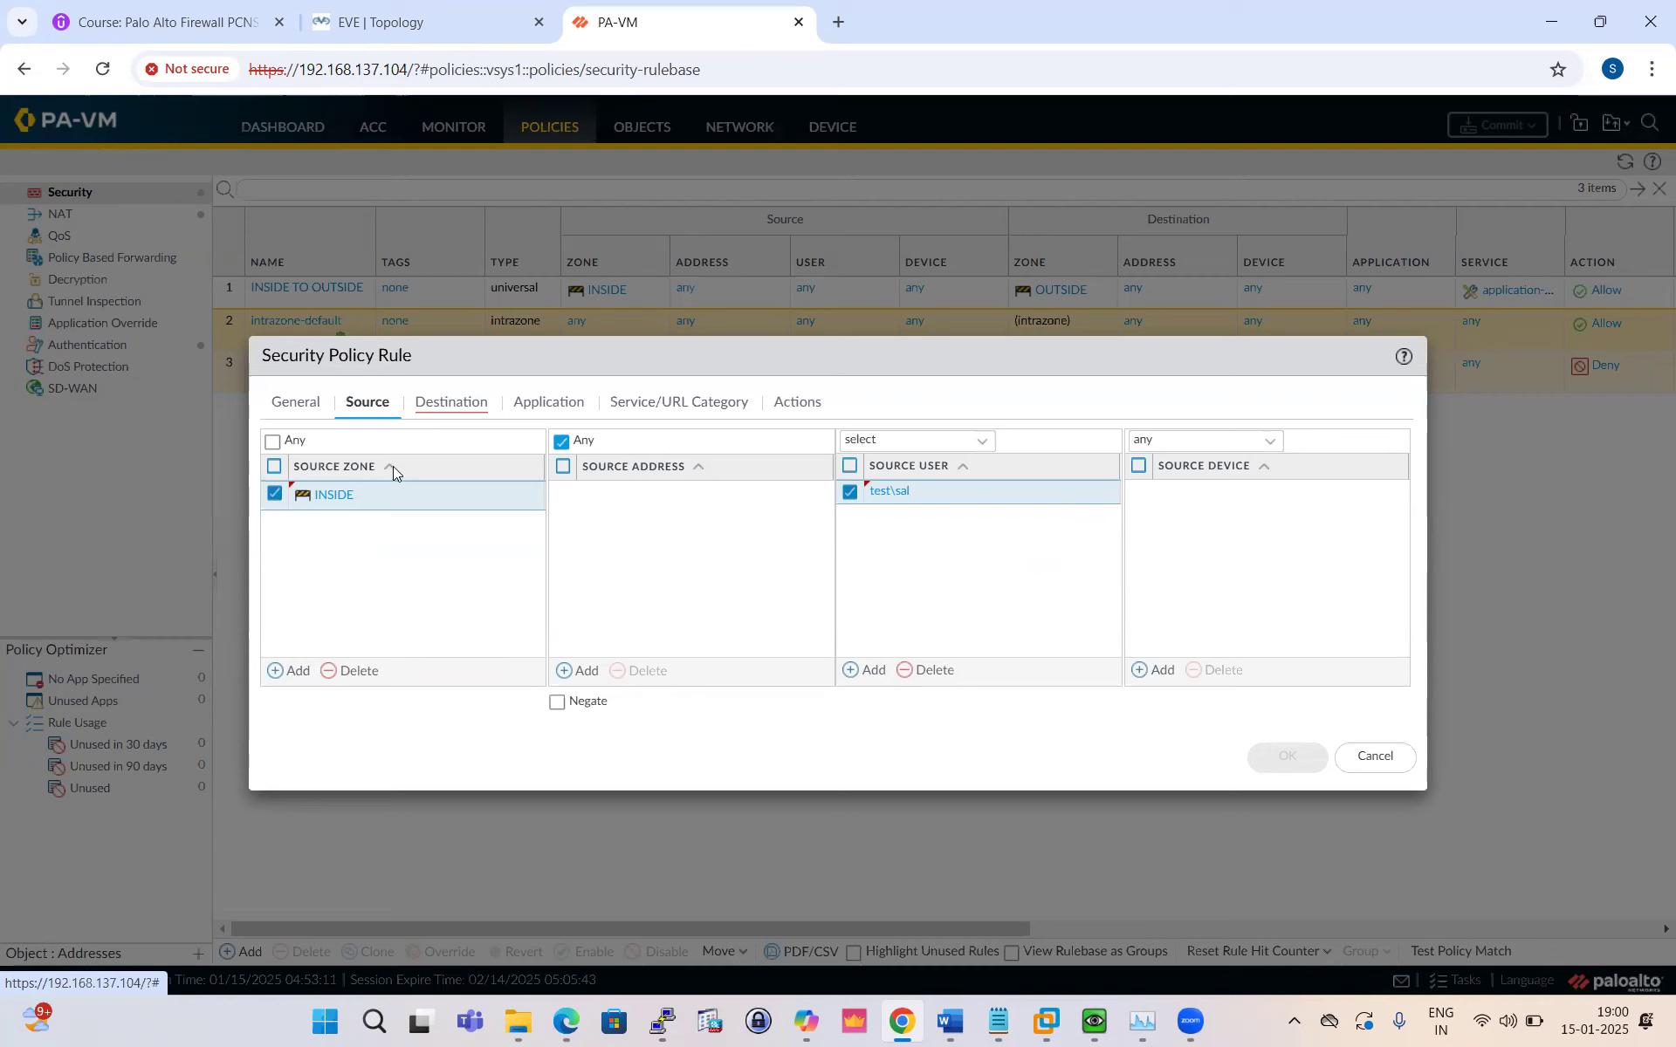
Step: Set the rule's destination zone to OUTSIDE
left_click(453, 409)
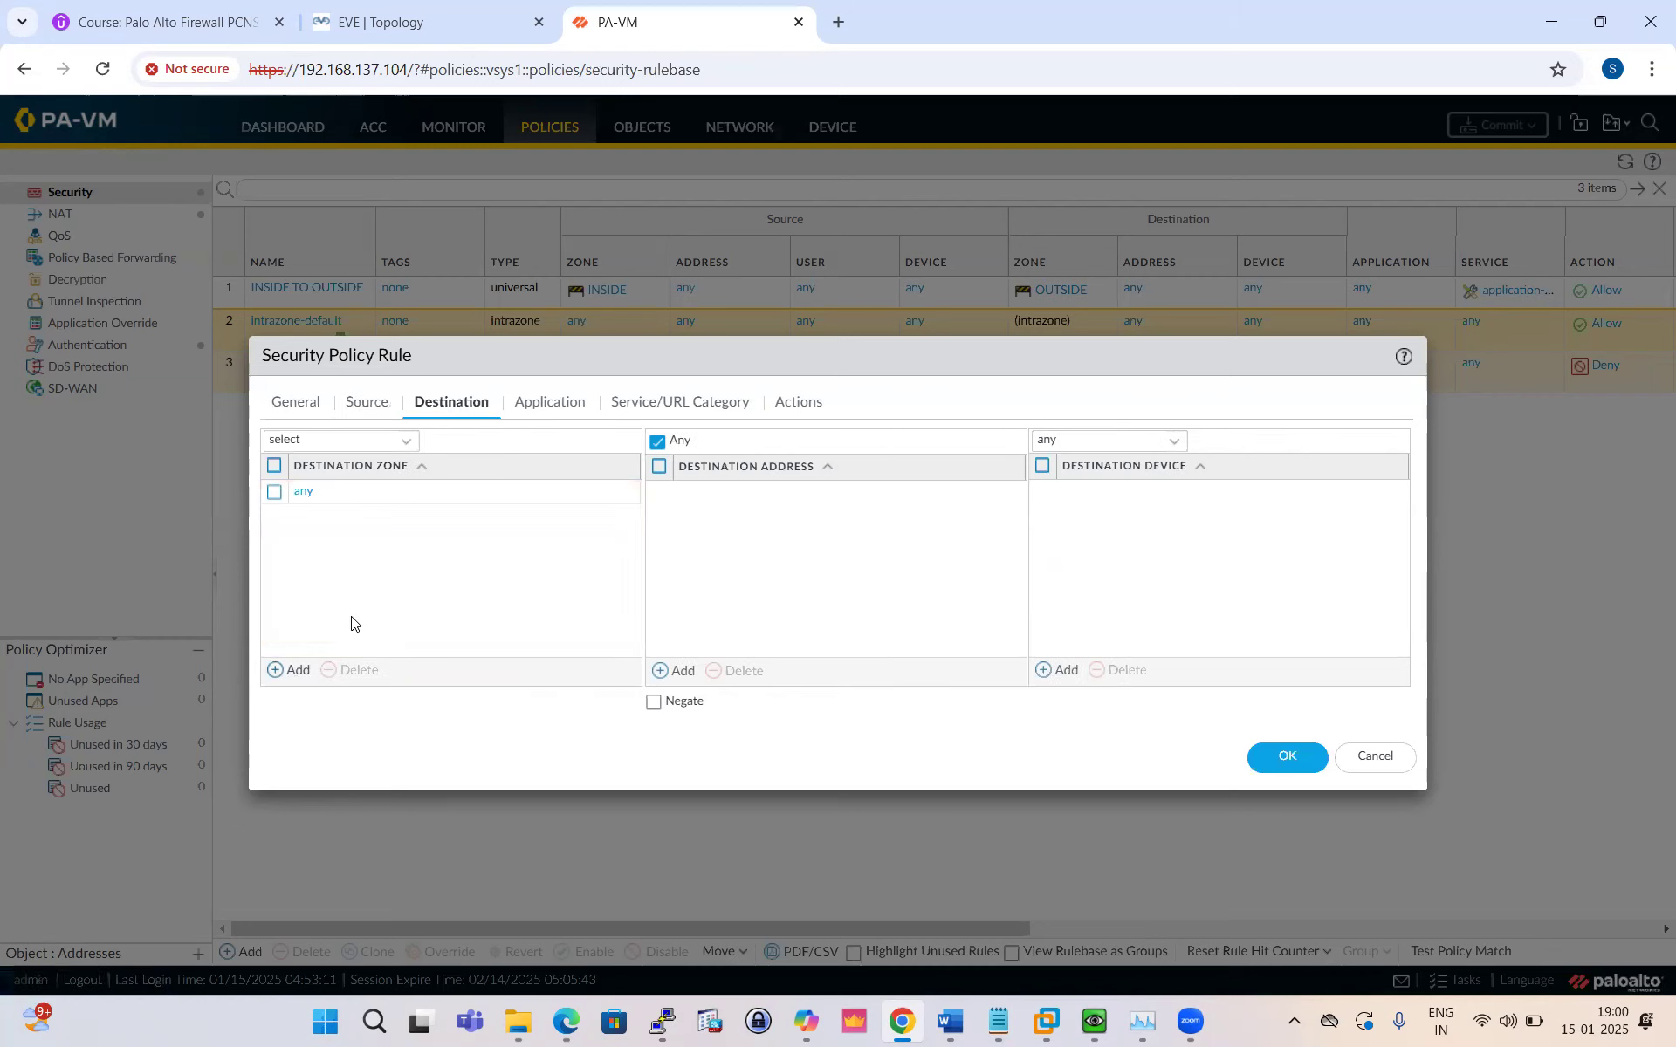
left_click(288, 670)
left_click(349, 546)
left_click(365, 588)
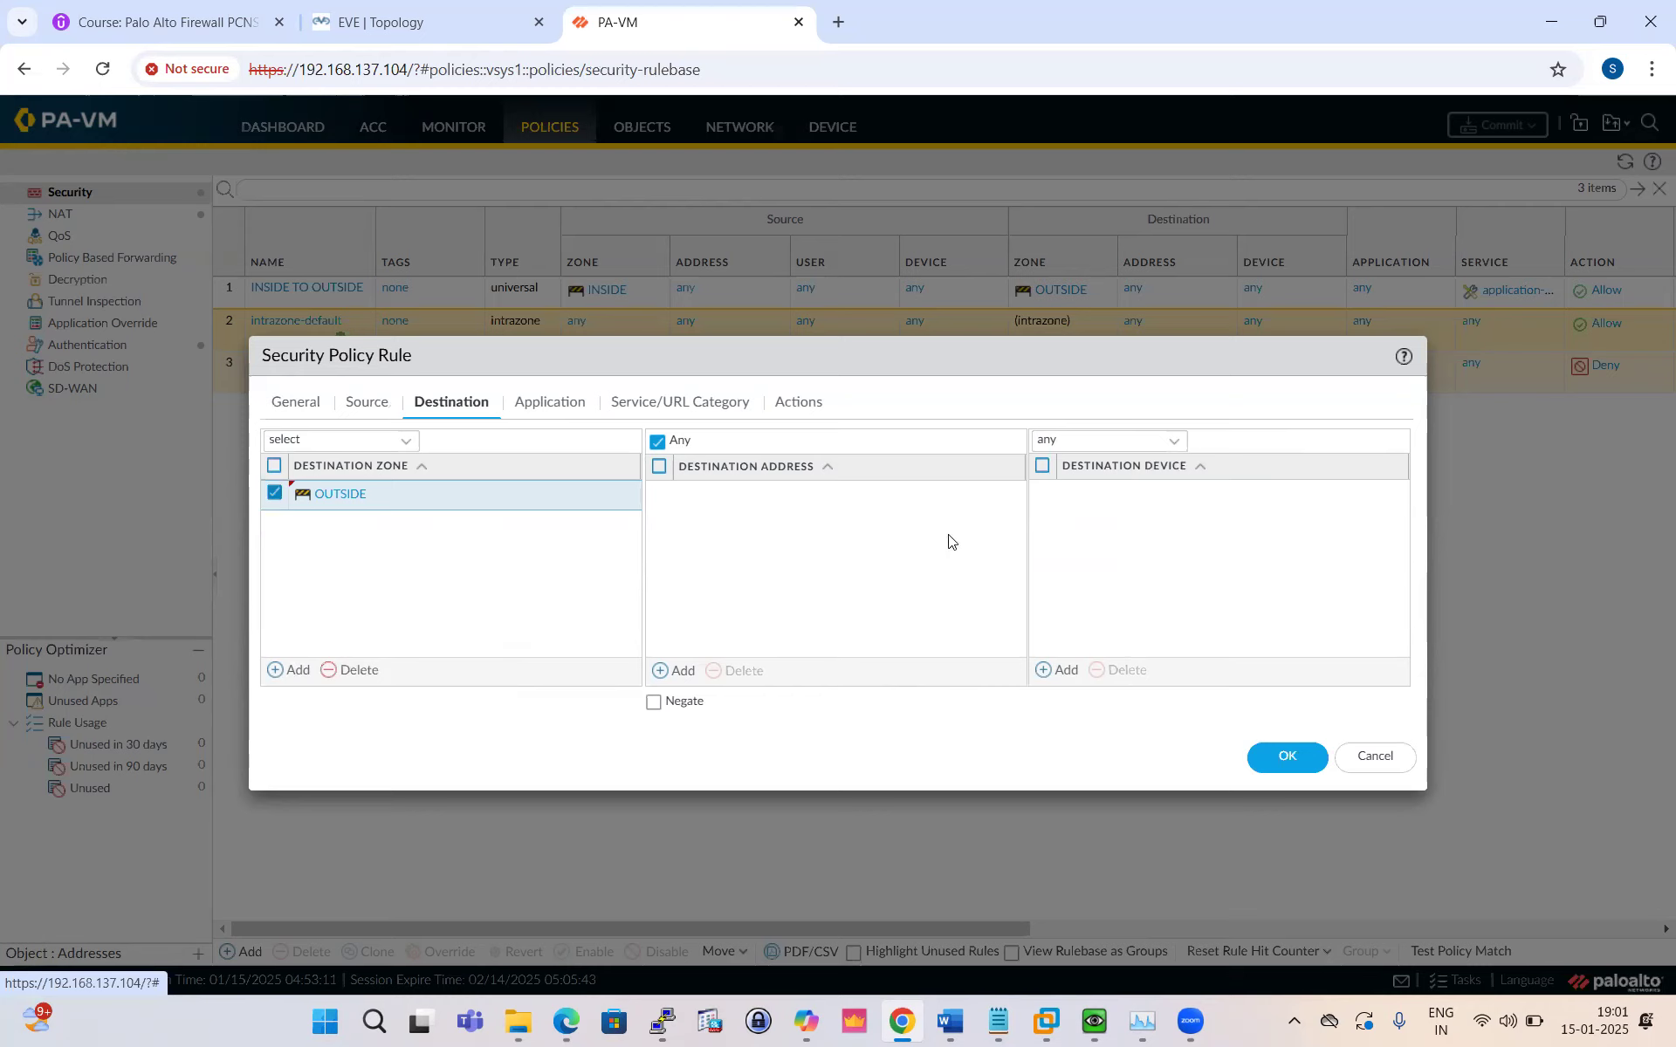
left_click(555, 403)
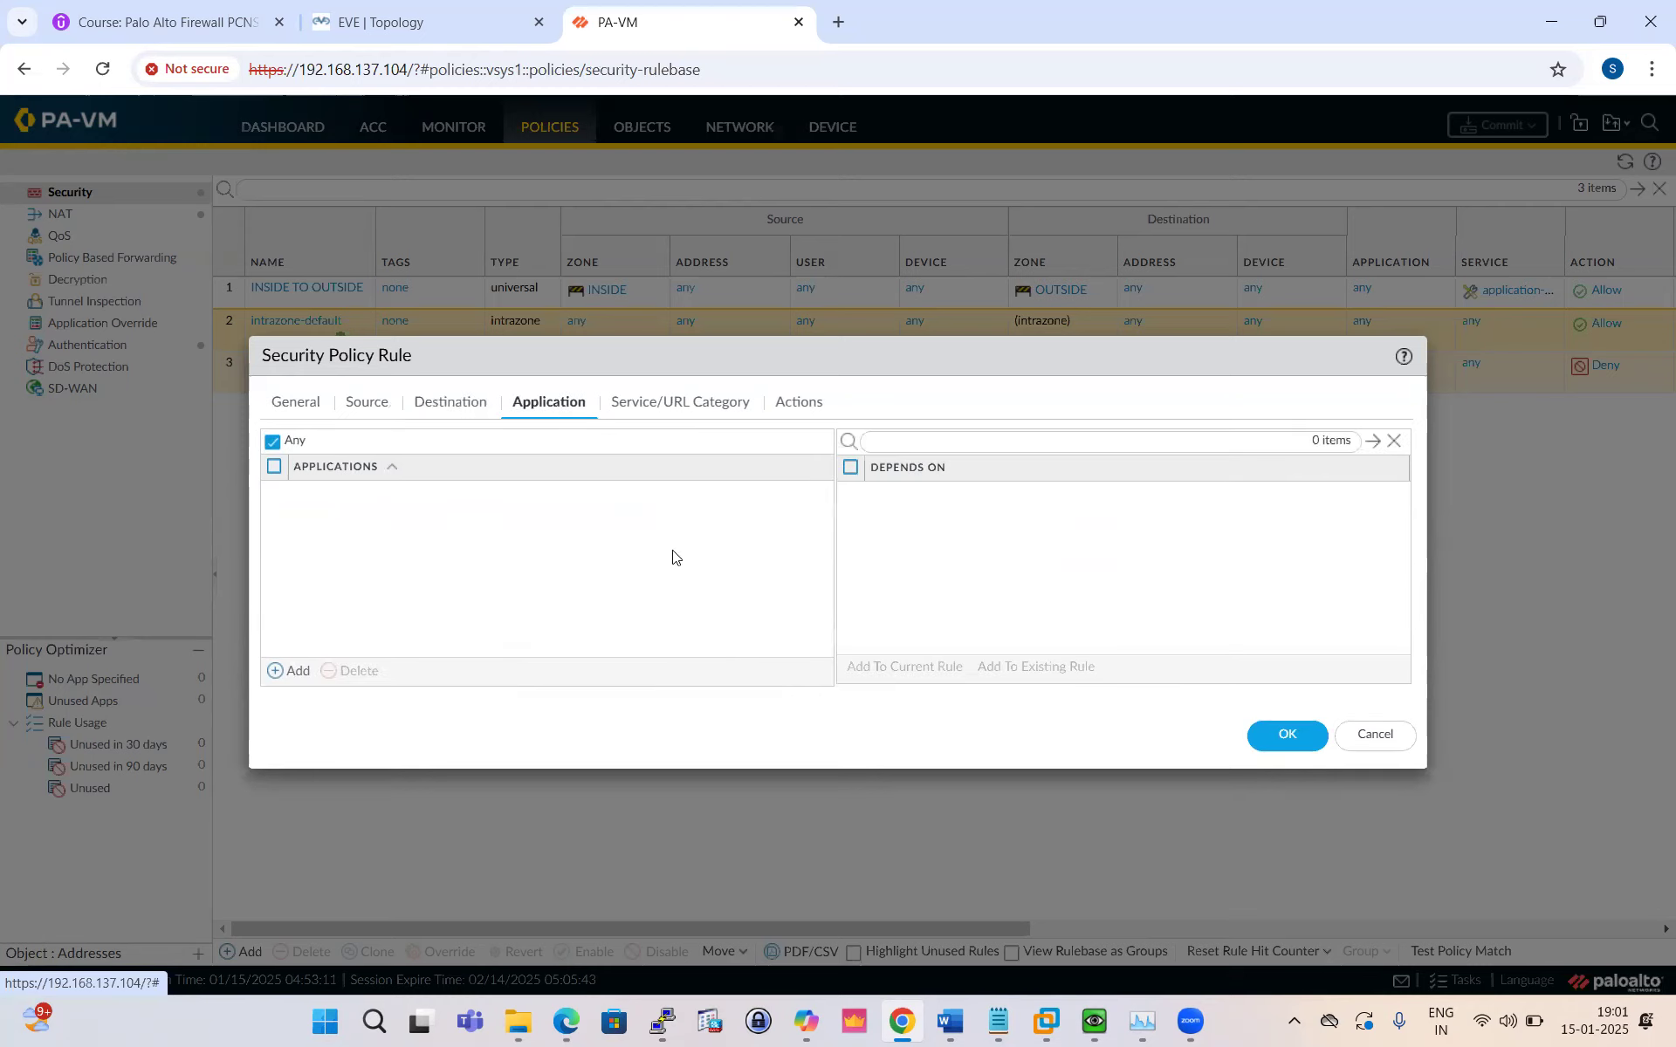
Step: Add facebook as a rule application, then start a second entry searching for dns
left_click(296, 671)
type("da")
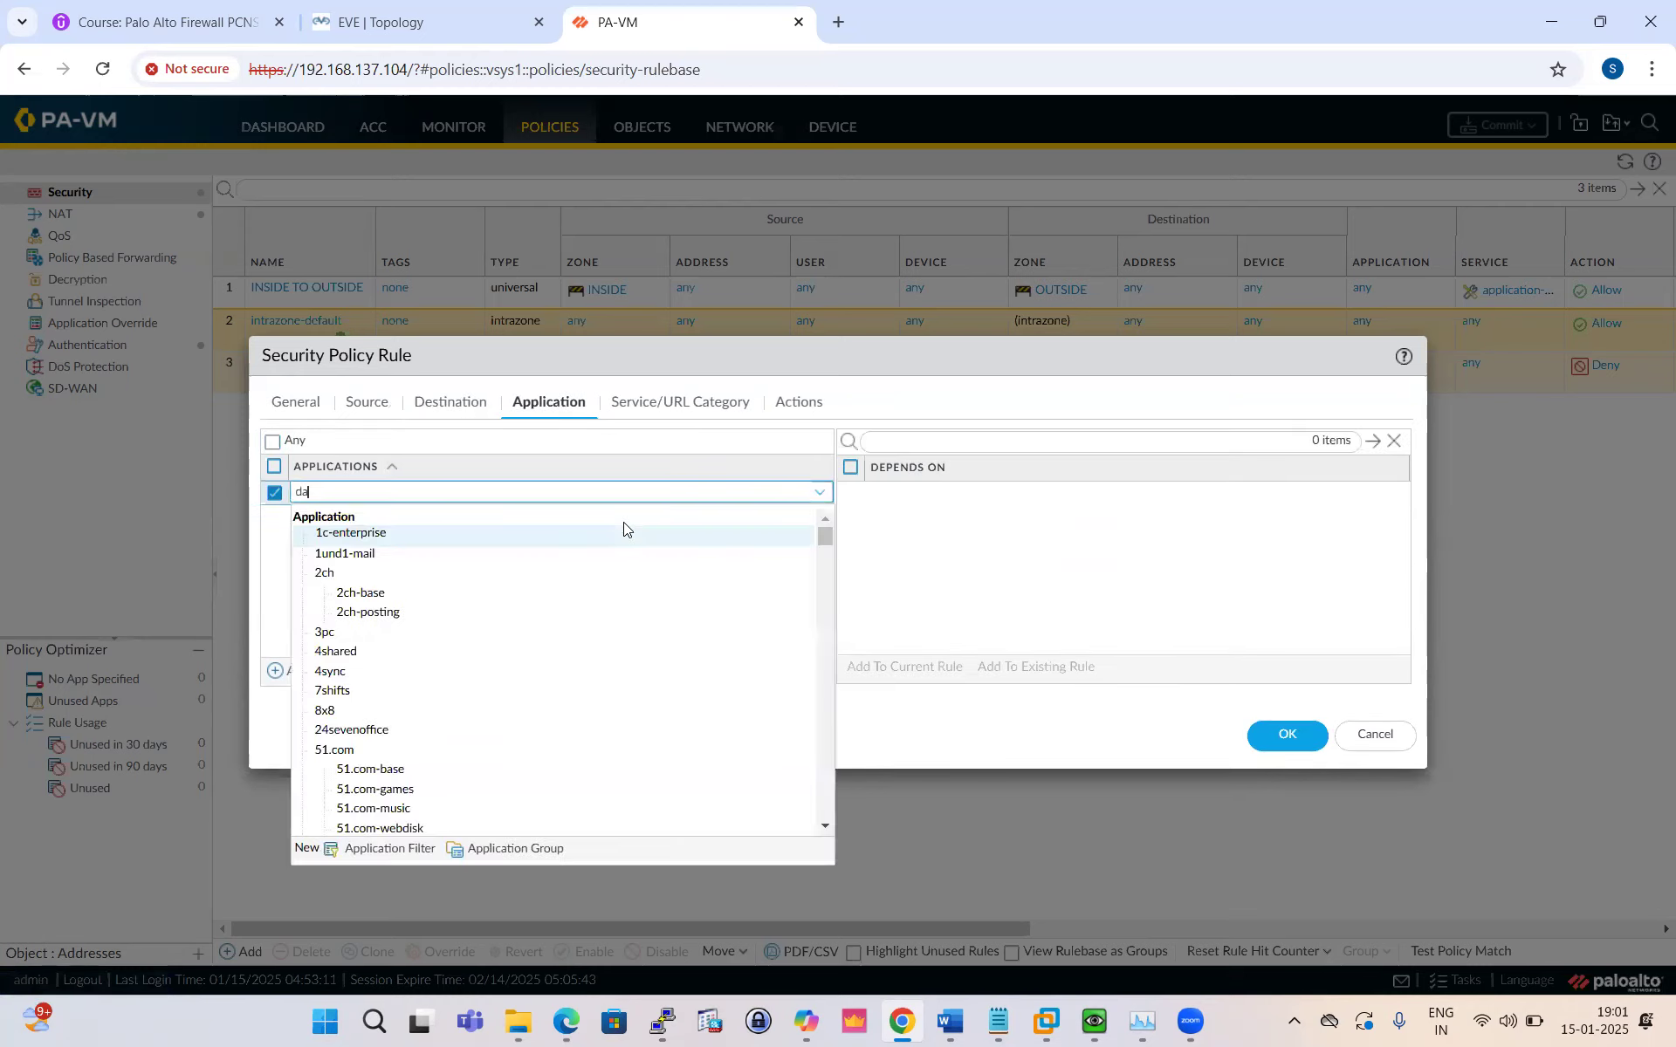
key("BackSpace")
key("BackSpace")
type("fac")
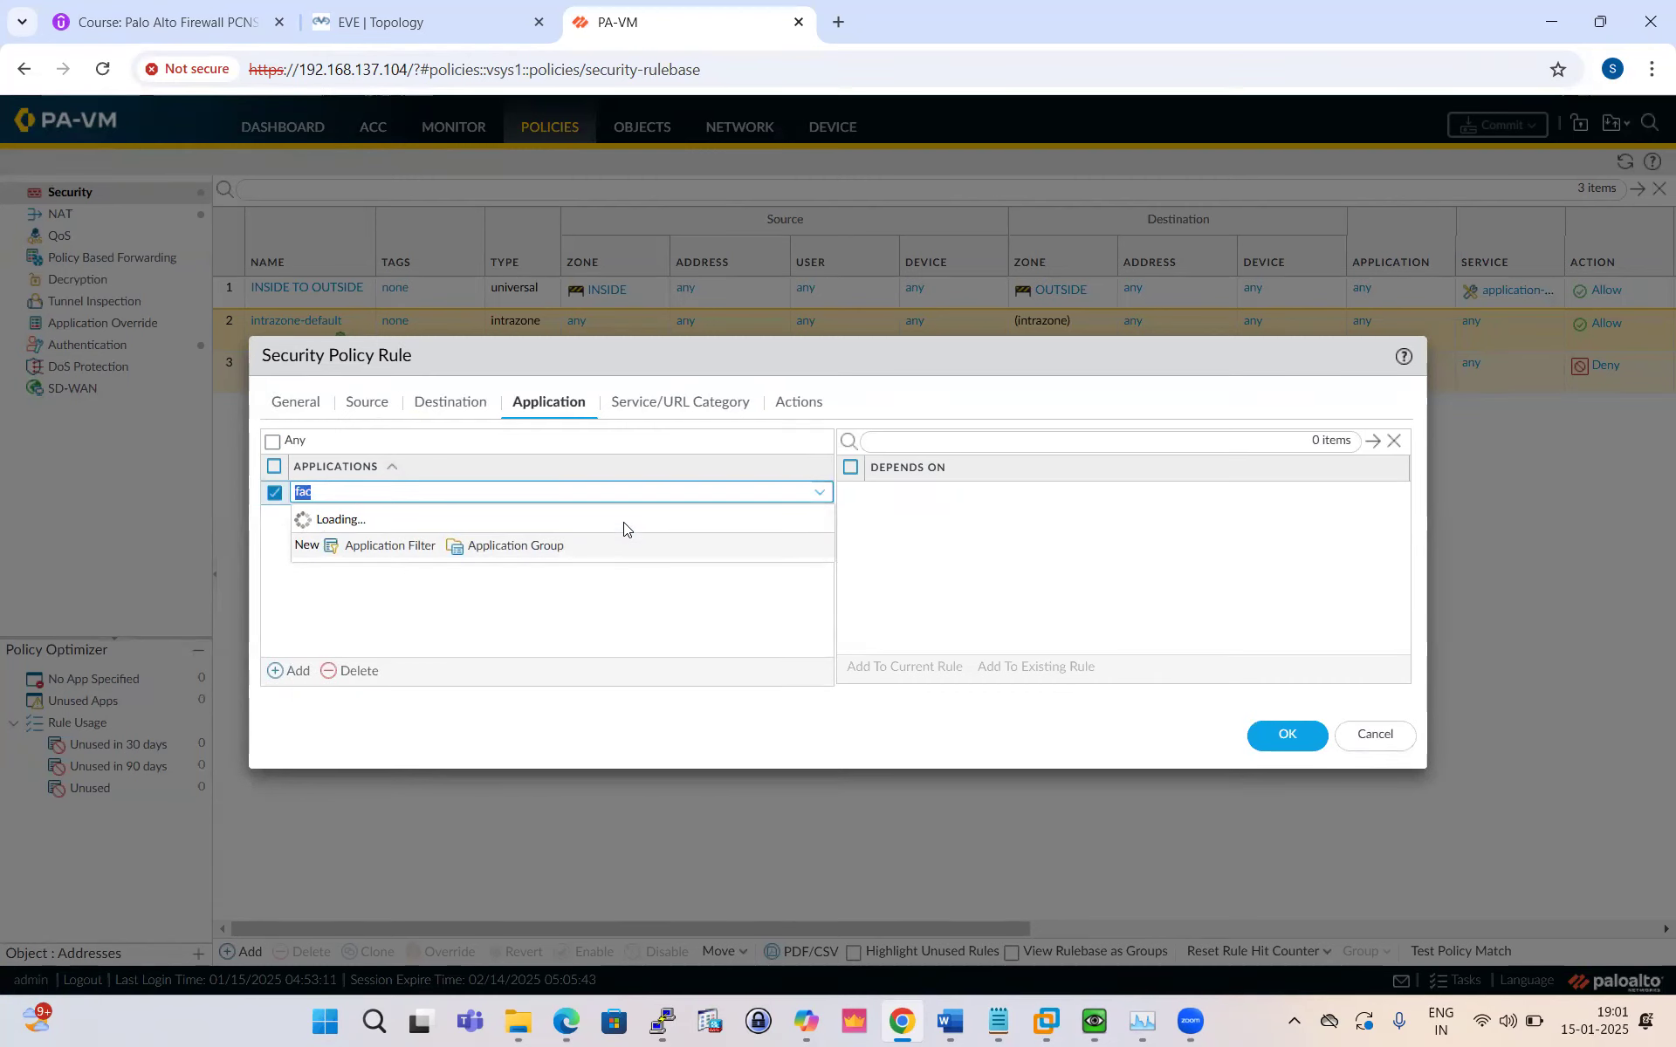
left_click(624, 528)
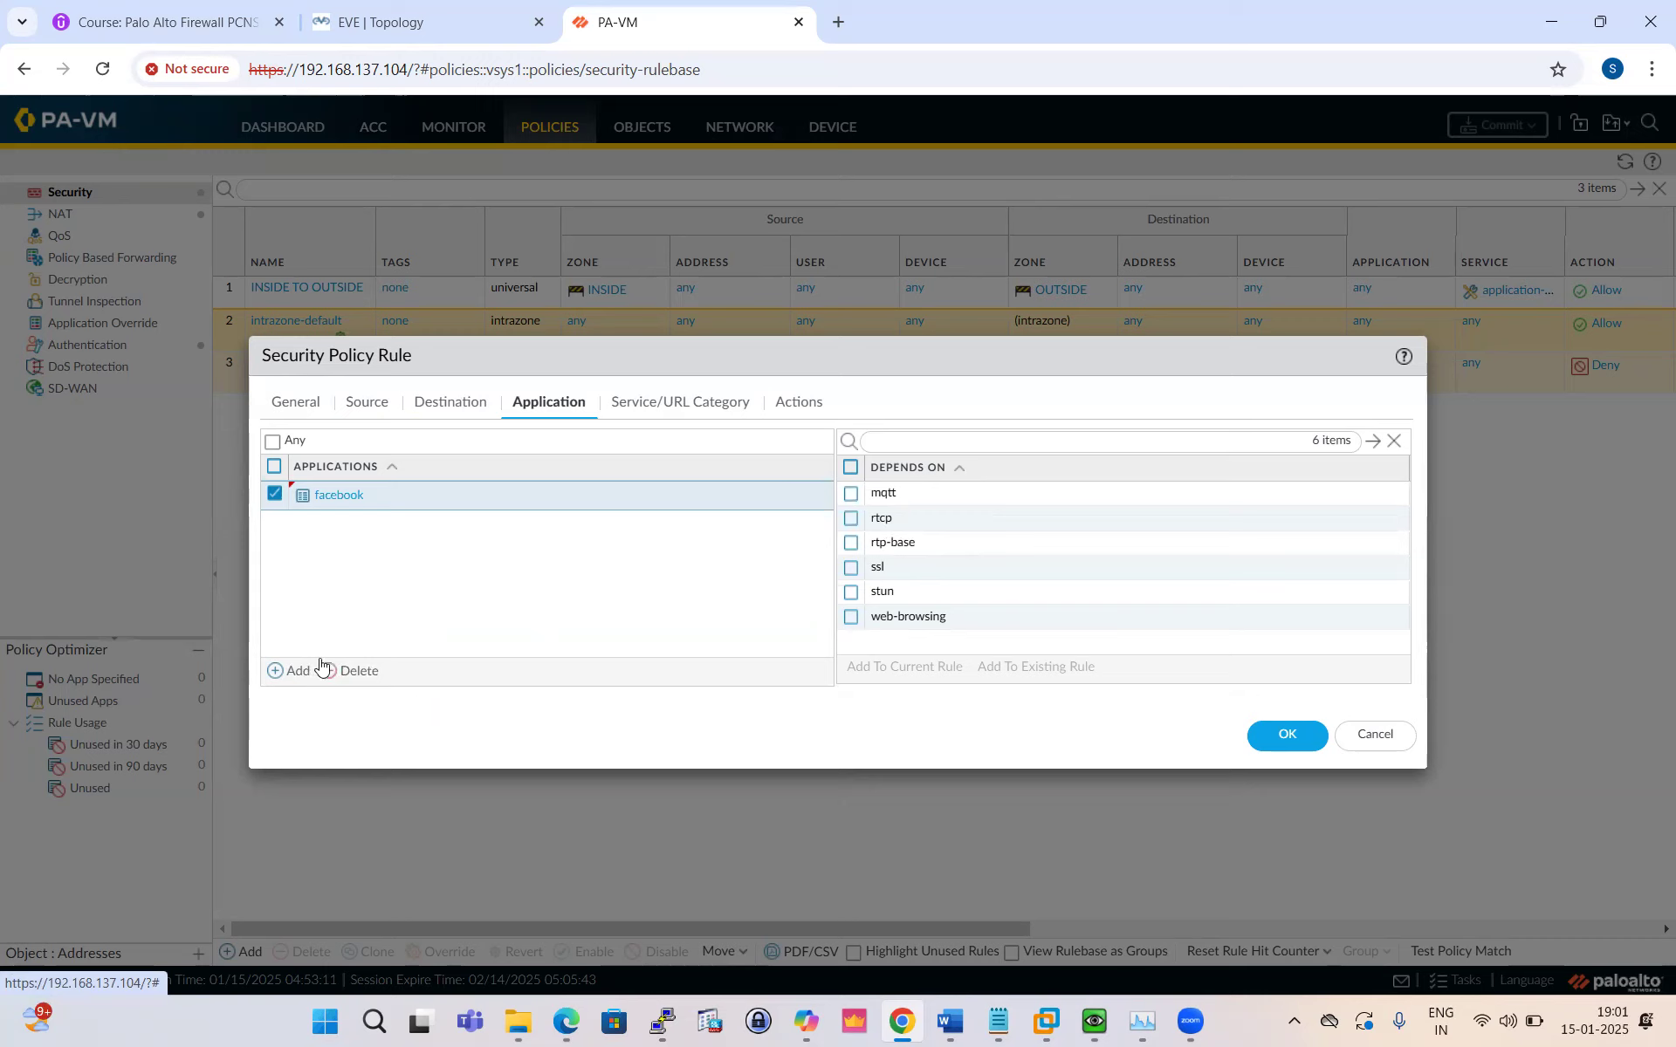
left_click(290, 670)
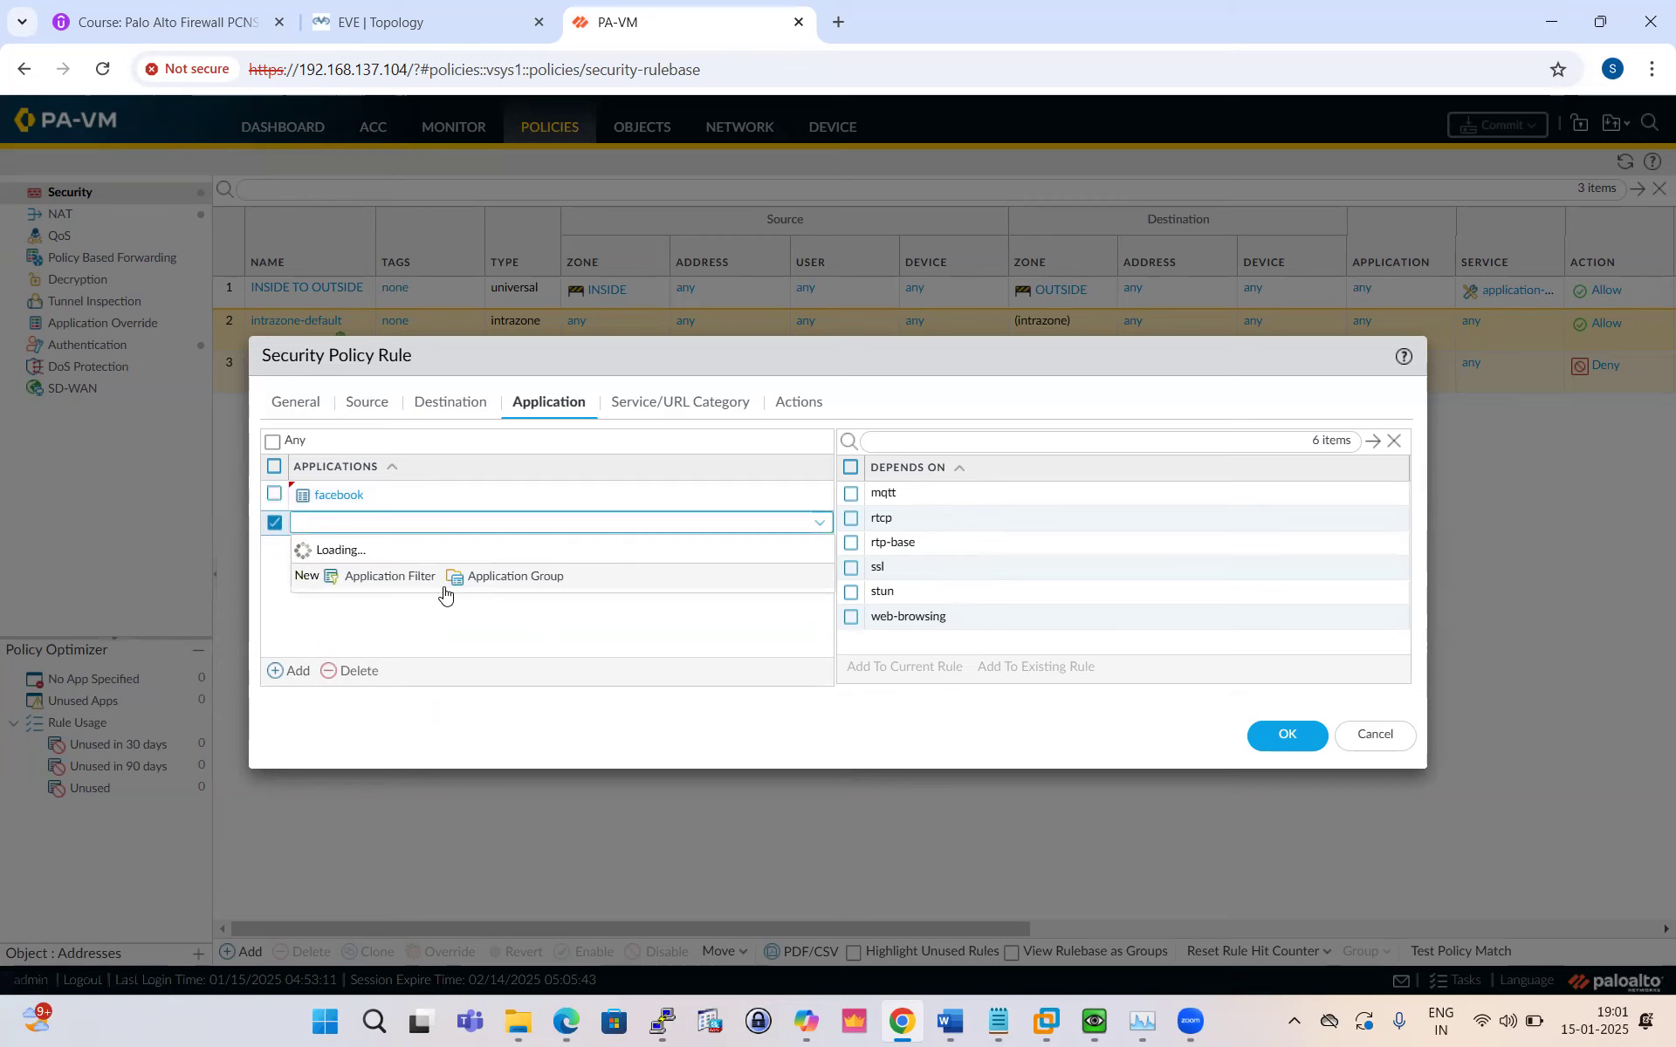
type("dns")
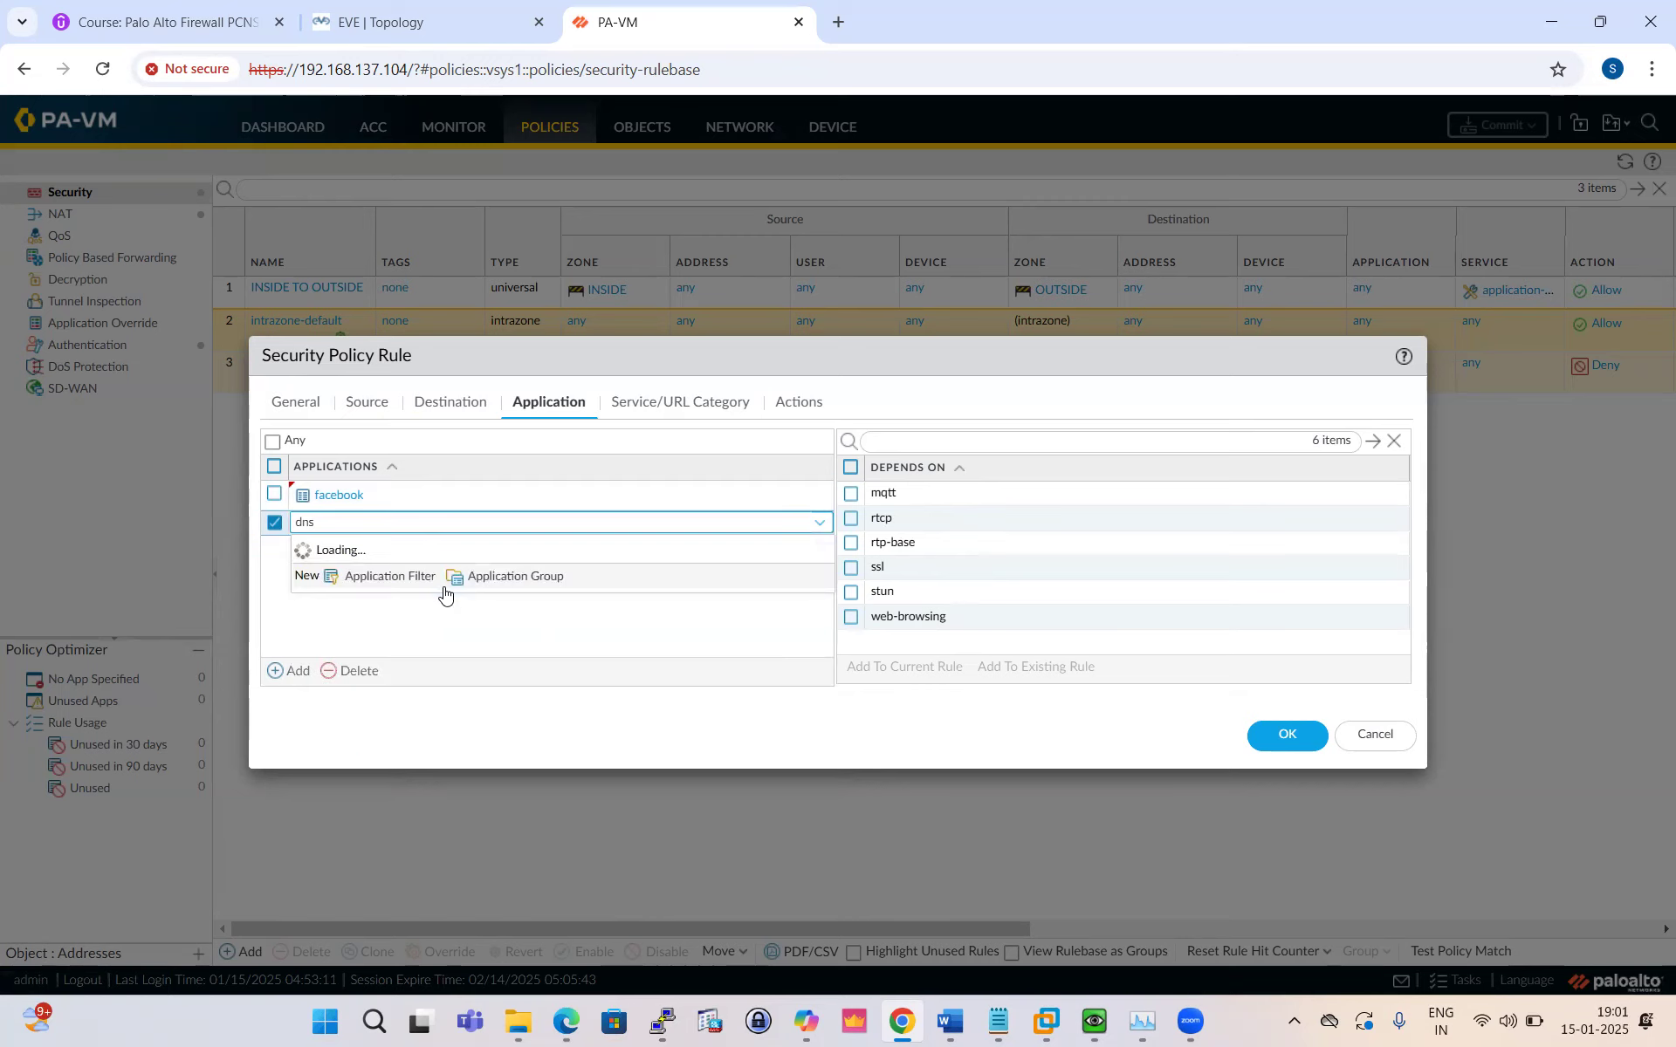